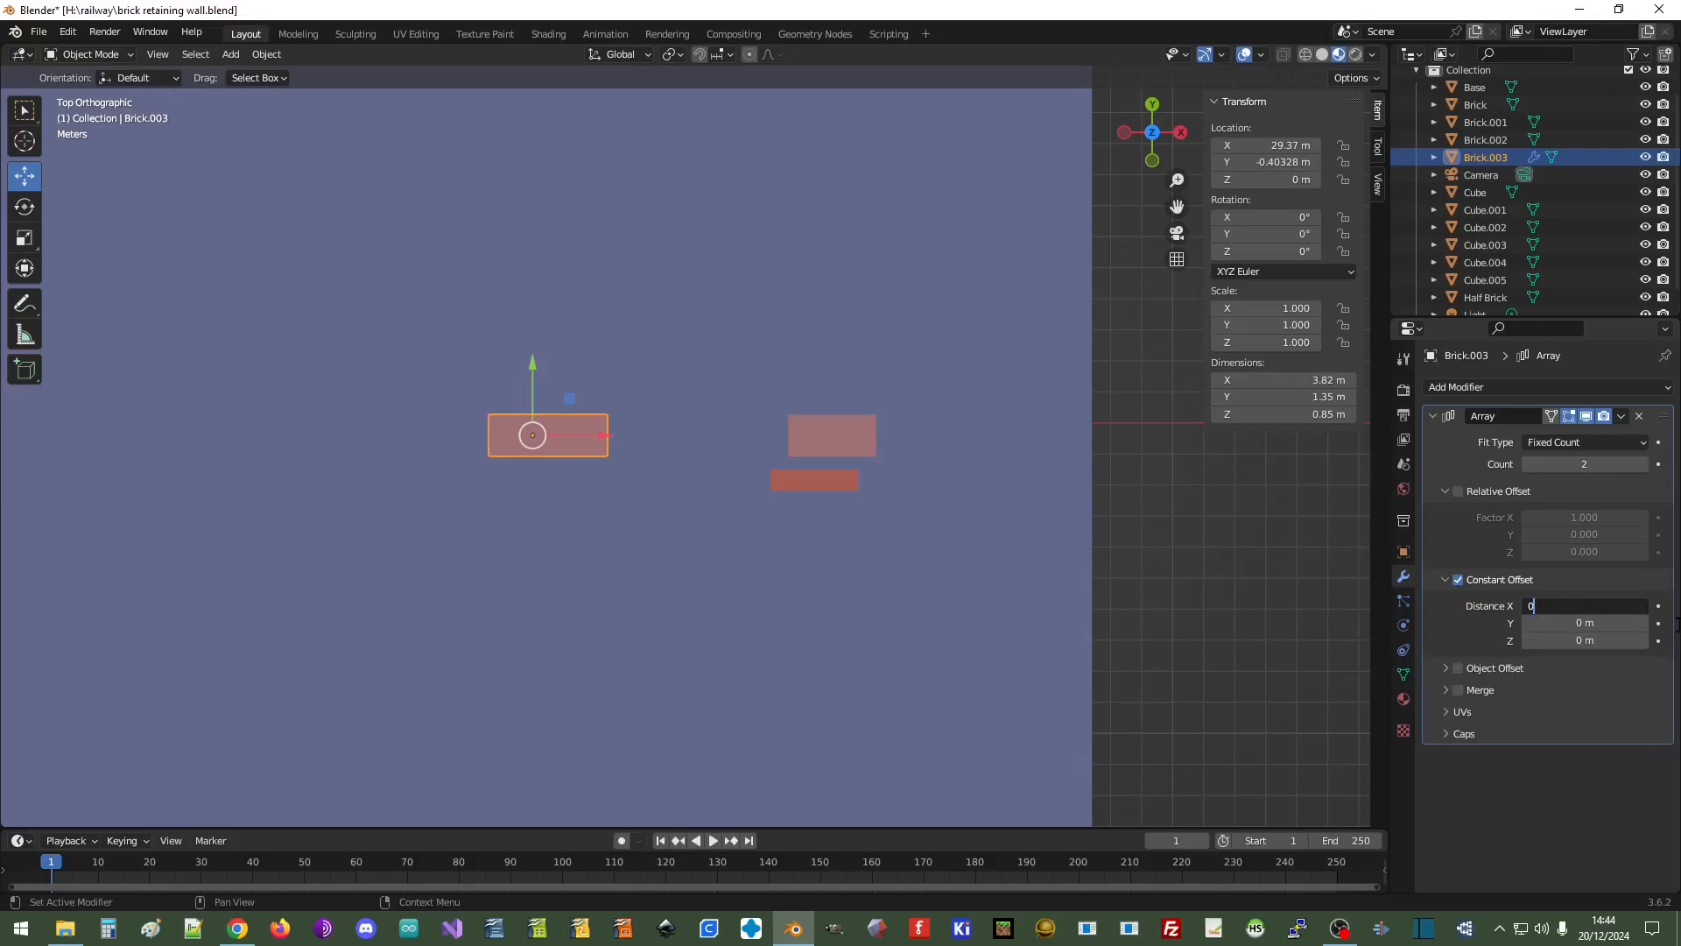
Set the brick array's constant X offset to 2.92 m and its count to 4
{"action": "key", "text": "Return"}
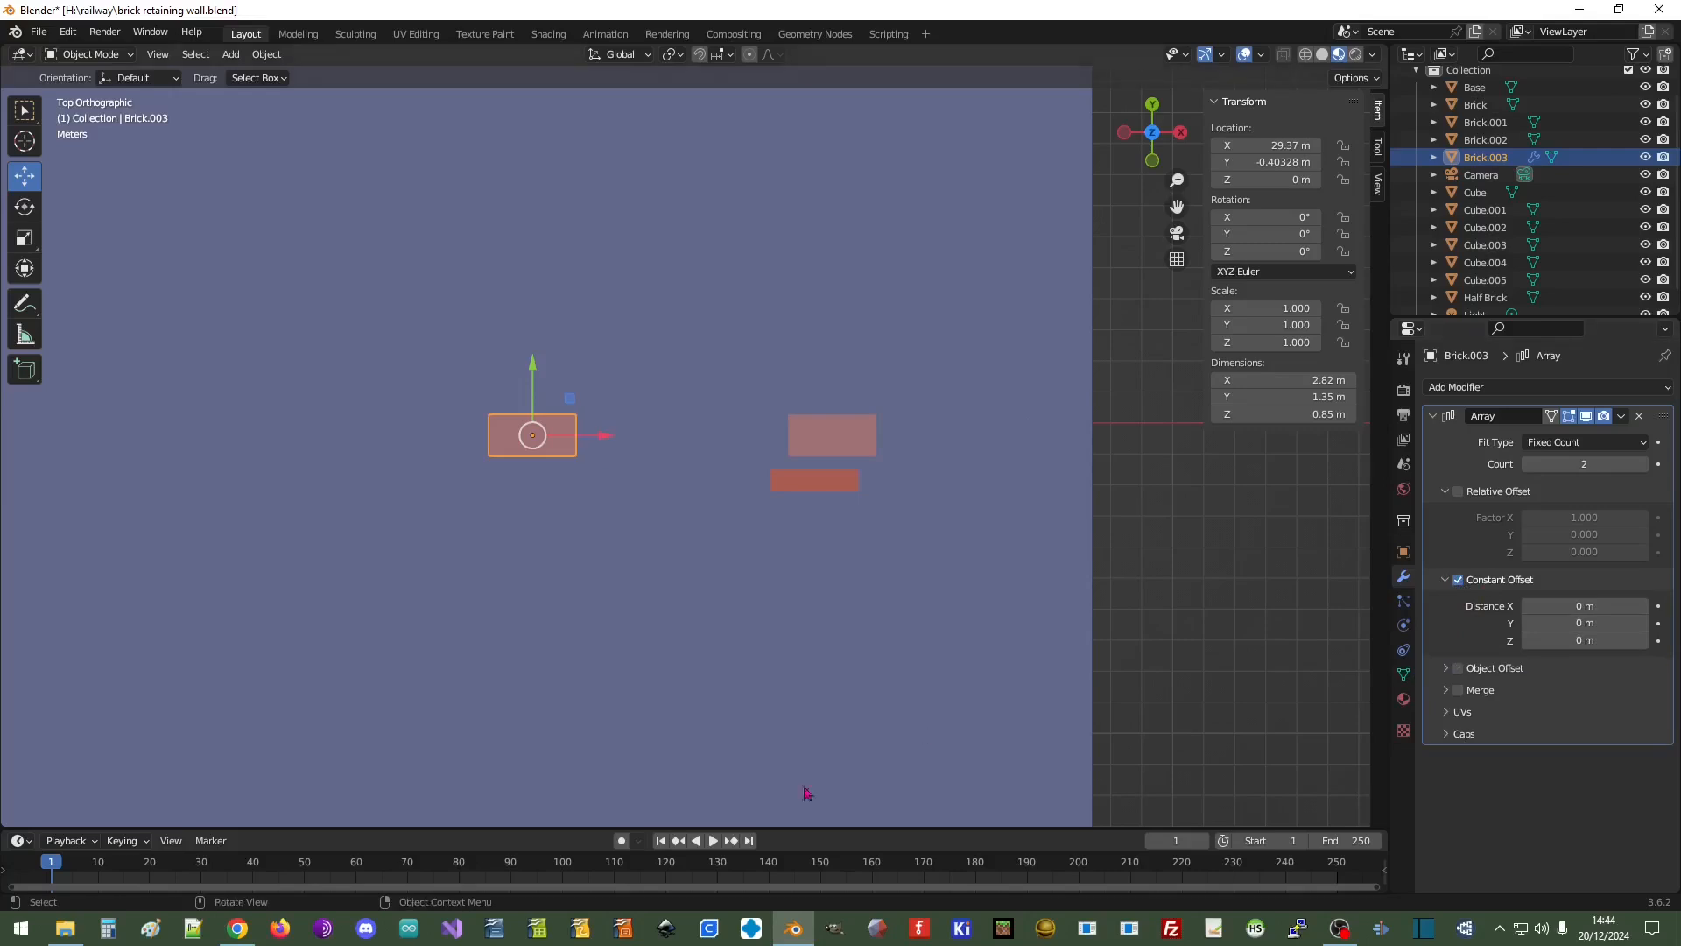
{"action": "left_click", "coordinate": [1569, 606]}
{"action": "type", "text": "2.92"}
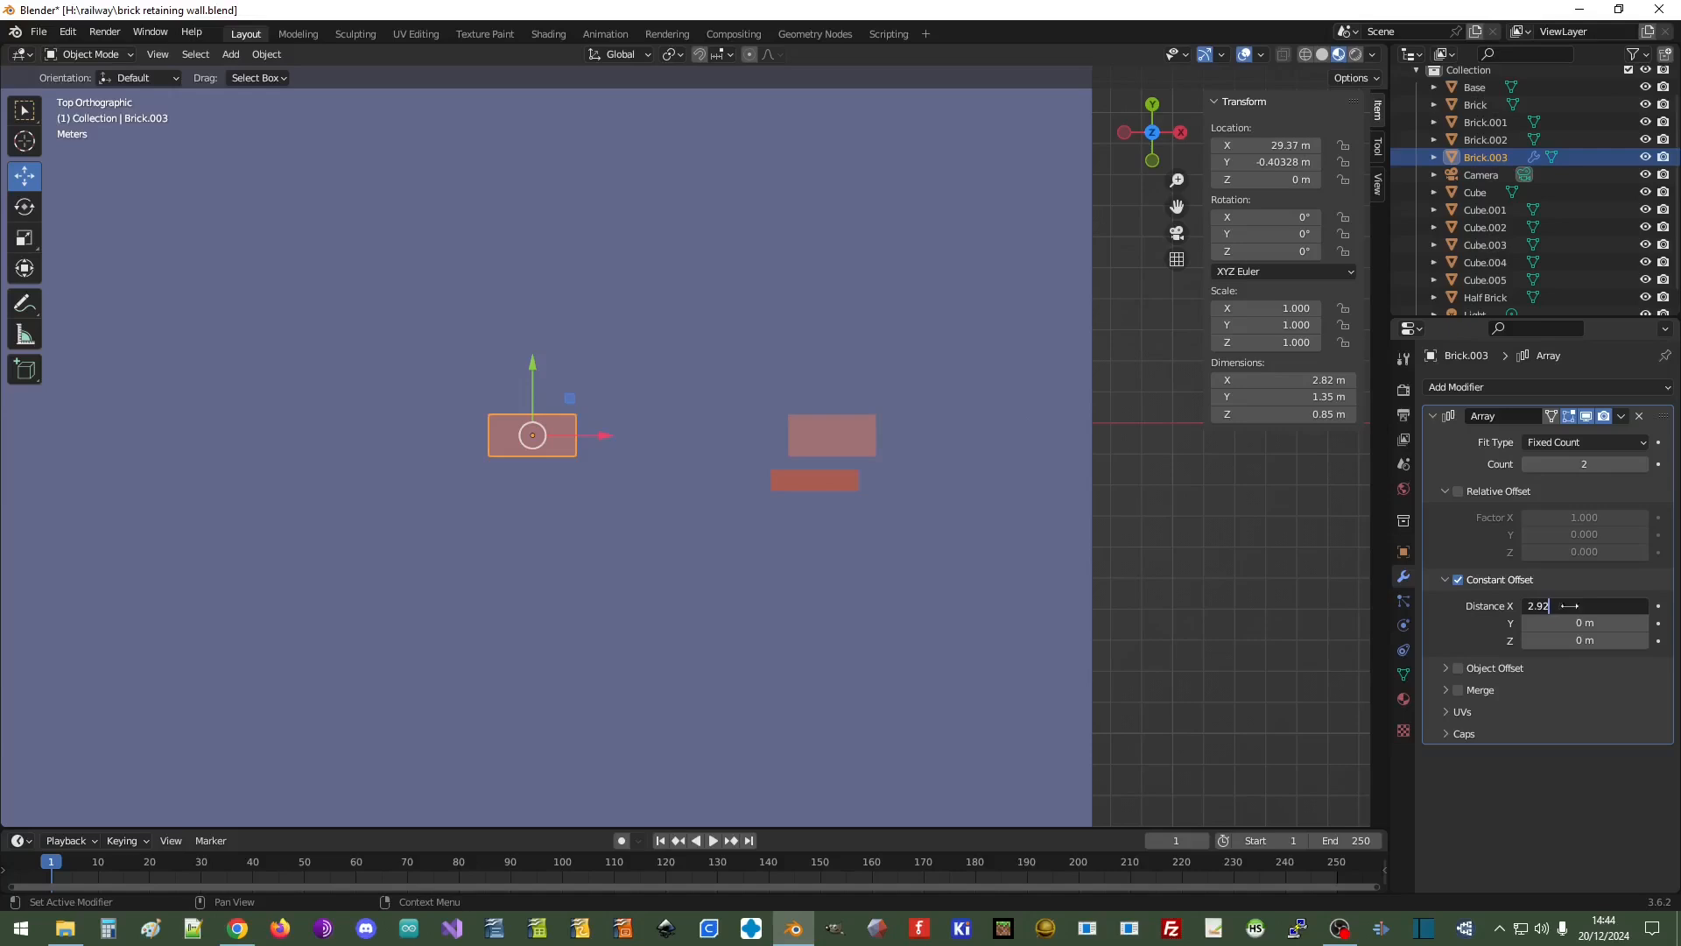
{"action": "key", "text": "Return"}
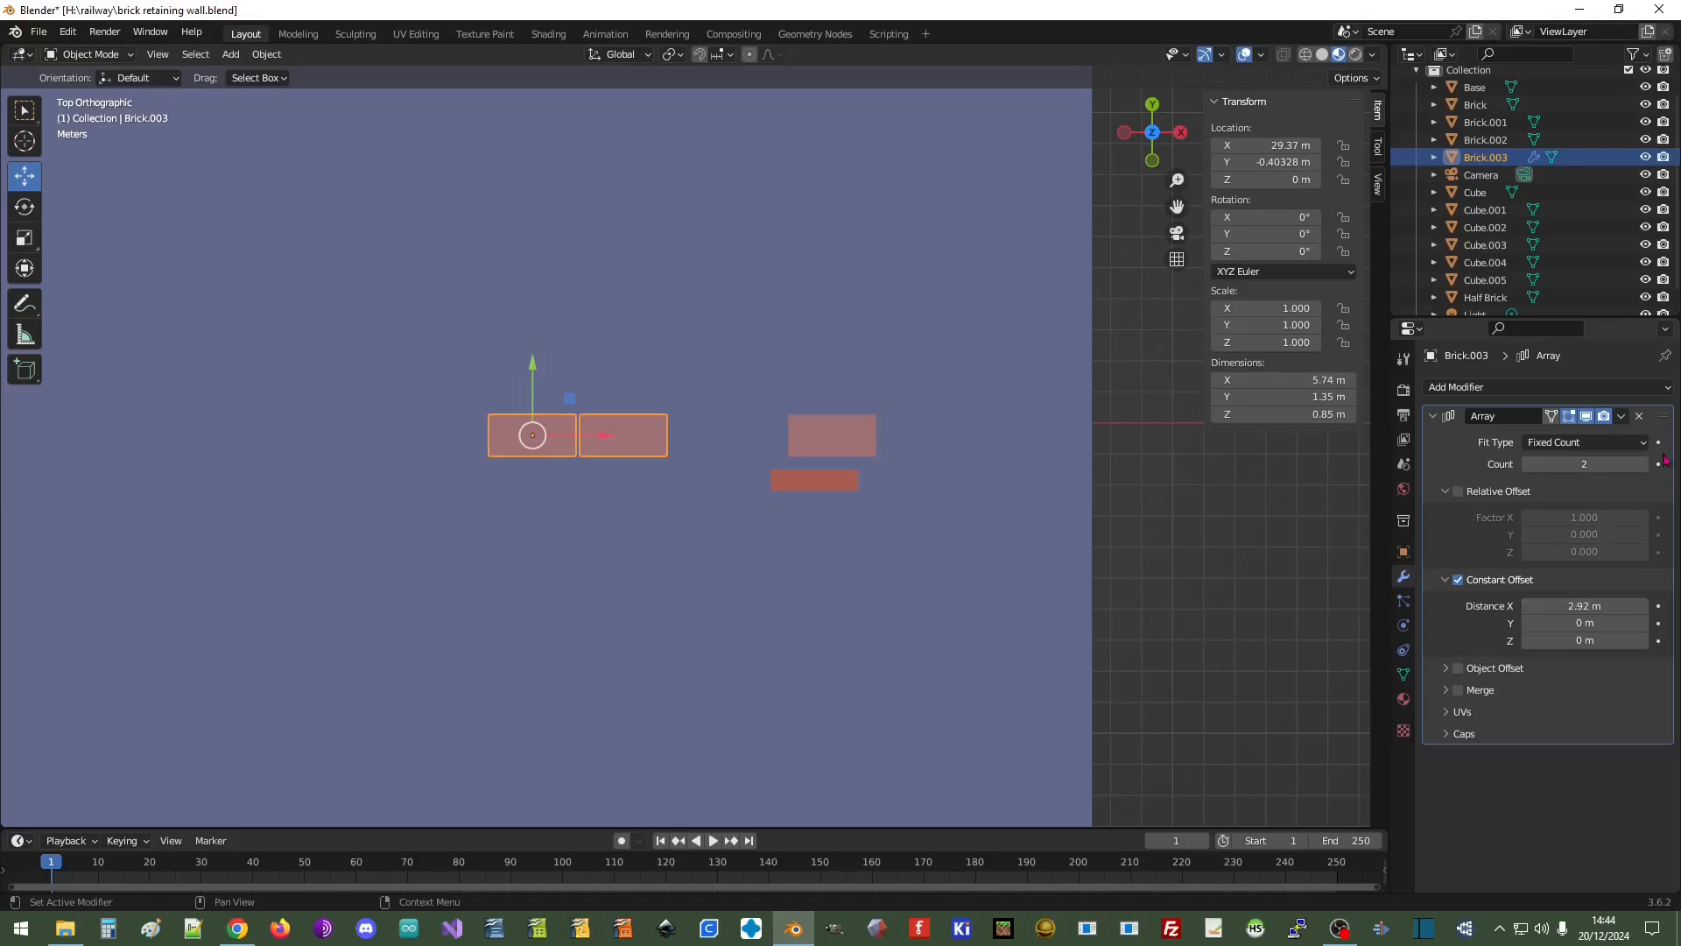
{"action": "left_click_drag", "start_coordinate": [1584, 464], "coordinate": [1620, 464]}
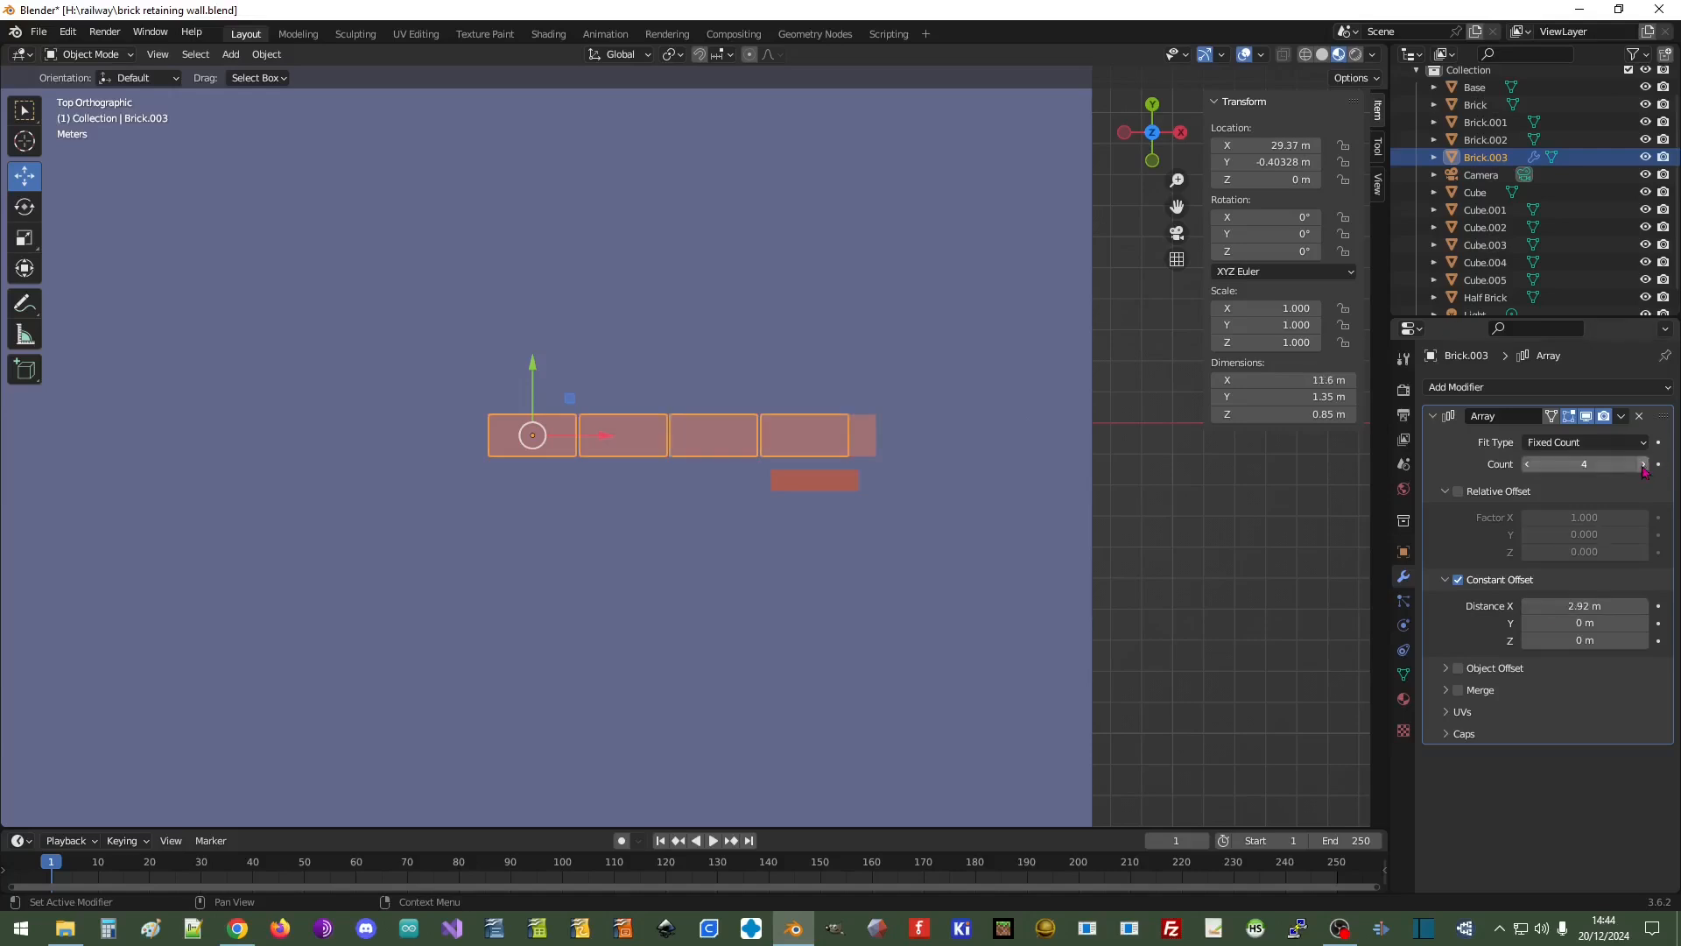
Move the four-brick row along X towards the wall, to about X 18.3 m
{"action": "scroll", "coordinate": [711, 567], "scroll_direction": "down", "scroll_amount": 3}
{"action": "scroll", "coordinate": [712, 568], "scroll_direction": "down", "scroll_amount": 2}
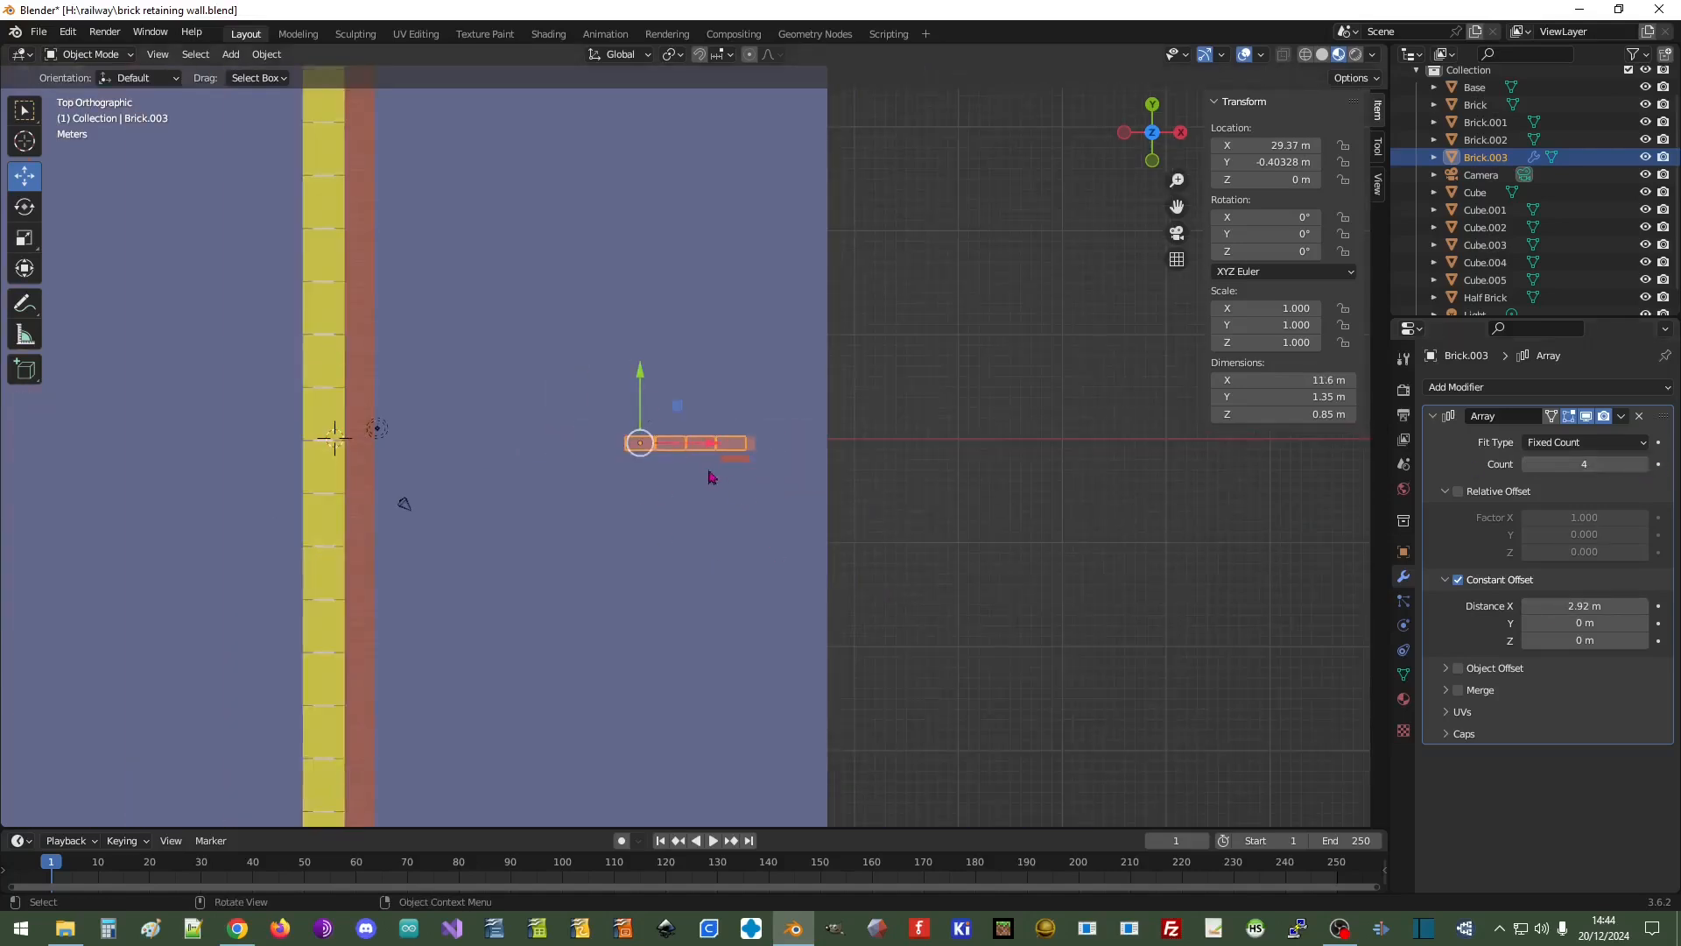
{"action": "left_click_drag", "start_coordinate": [713, 450], "coordinate": [592, 467]}
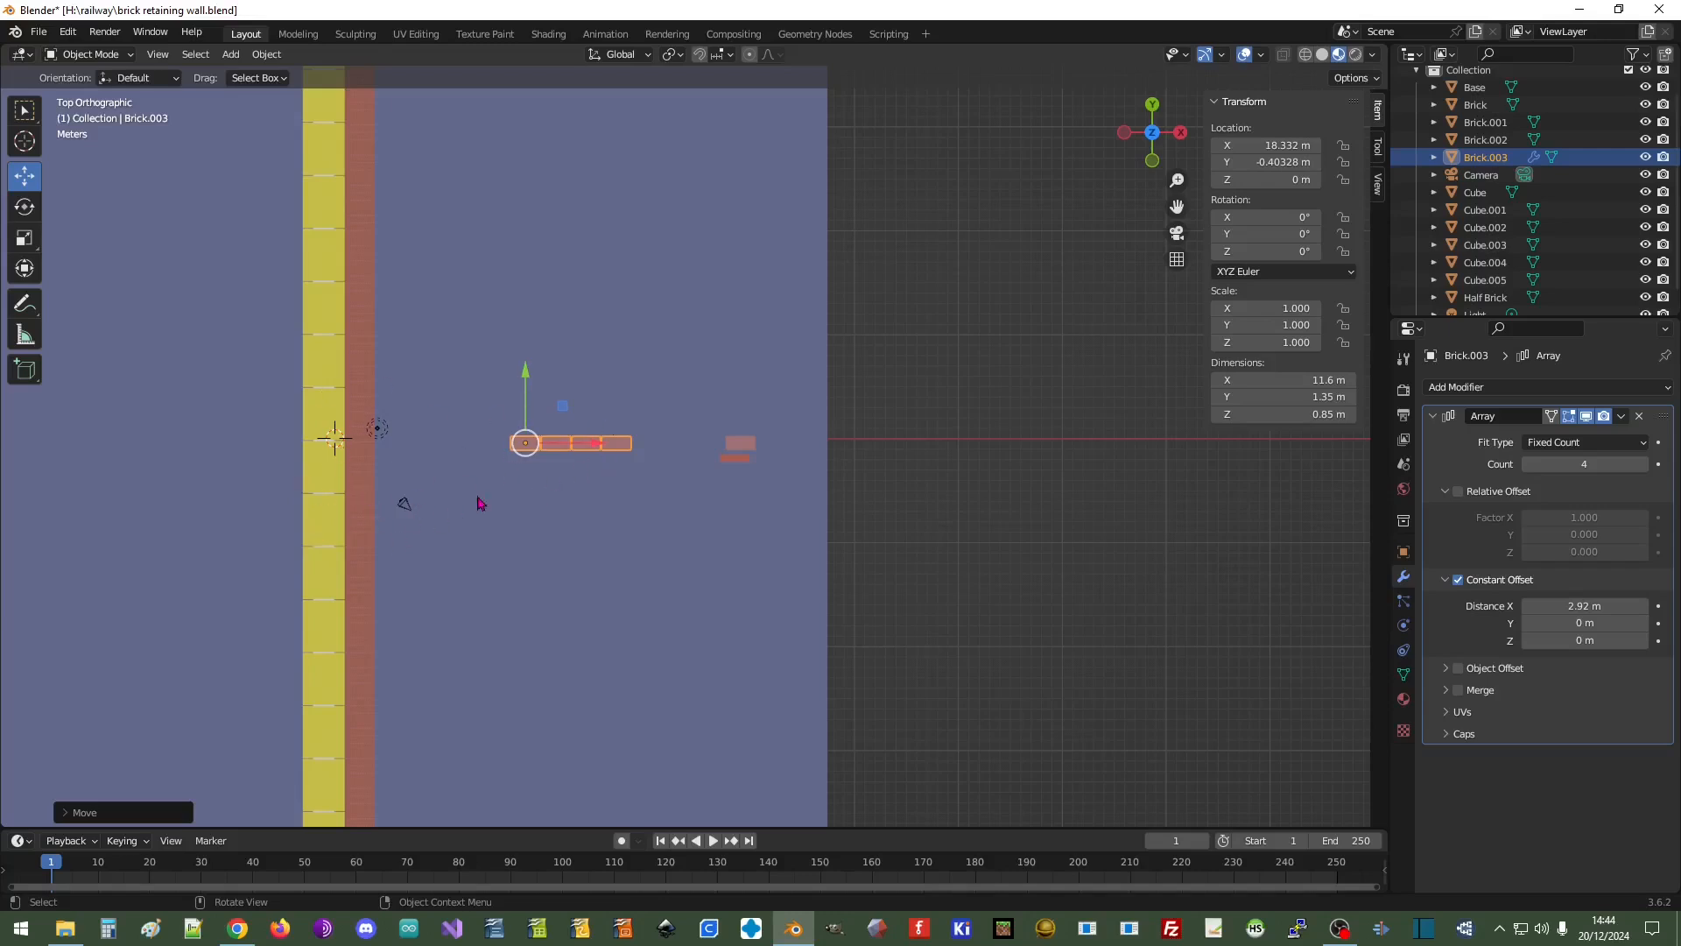
Duplicate the half brick and place the copy just beyond the row's last brick in Y, at about X 27.1 m, Y 0.84 m
{"action": "scroll", "coordinate": [701, 618], "scroll_direction": "up", "scroll_amount": 6}
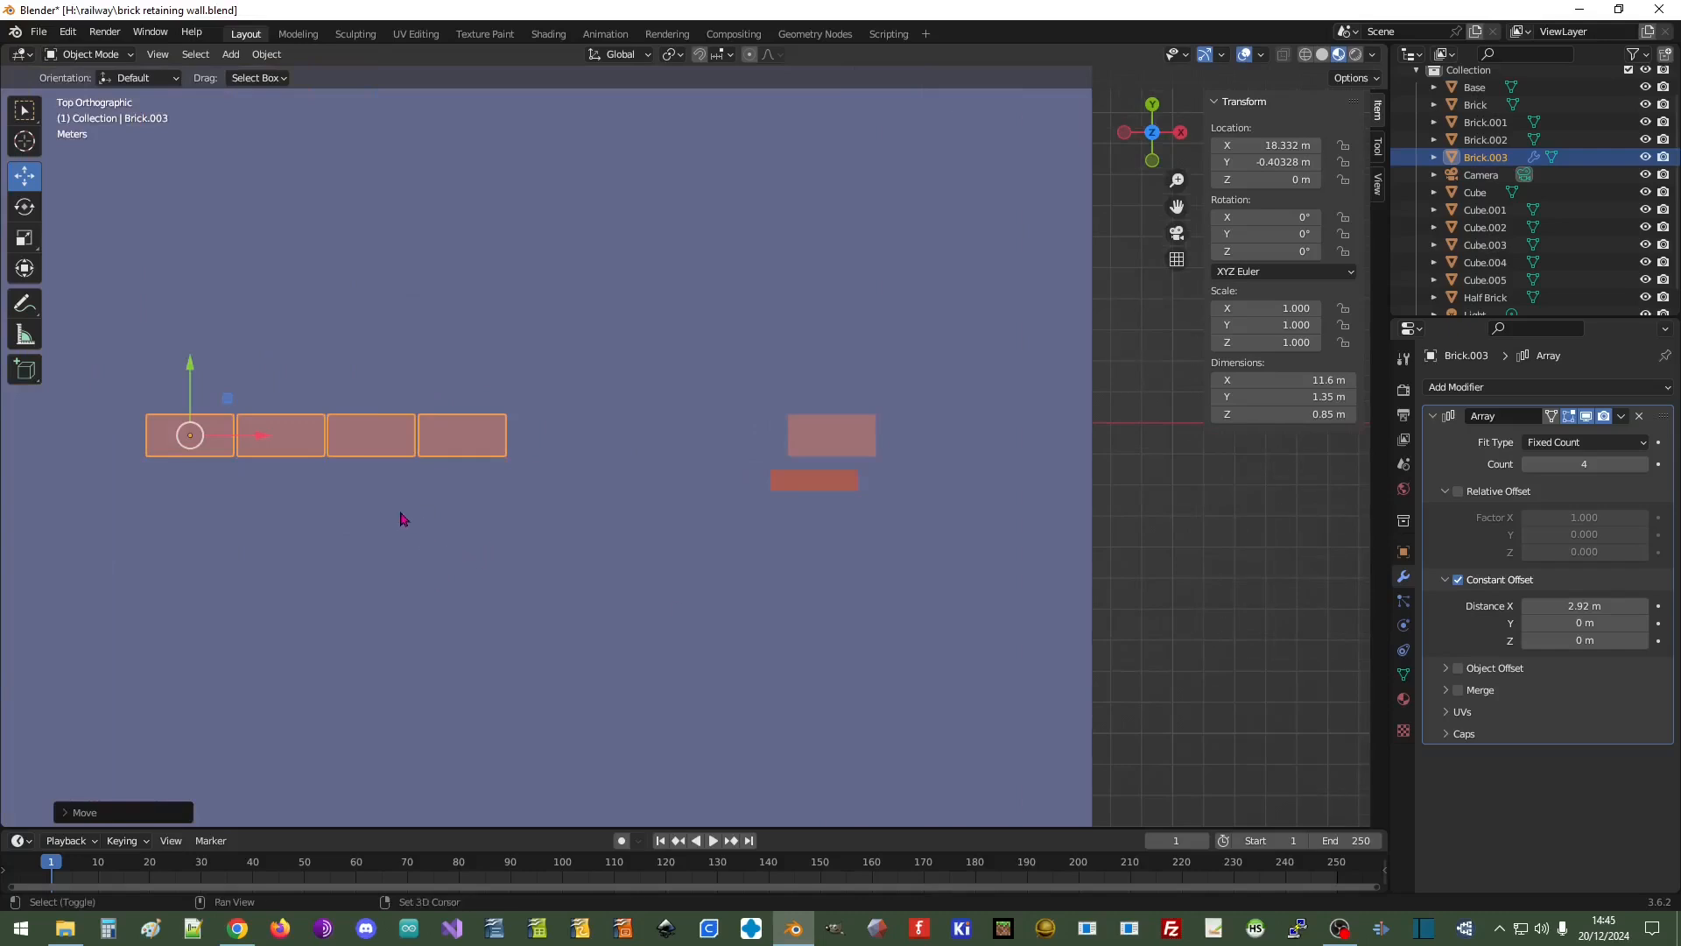
{"action": "middle_click_drag", "start_coordinate": [402, 518], "coordinate": [664, 608], "text": "shift"}
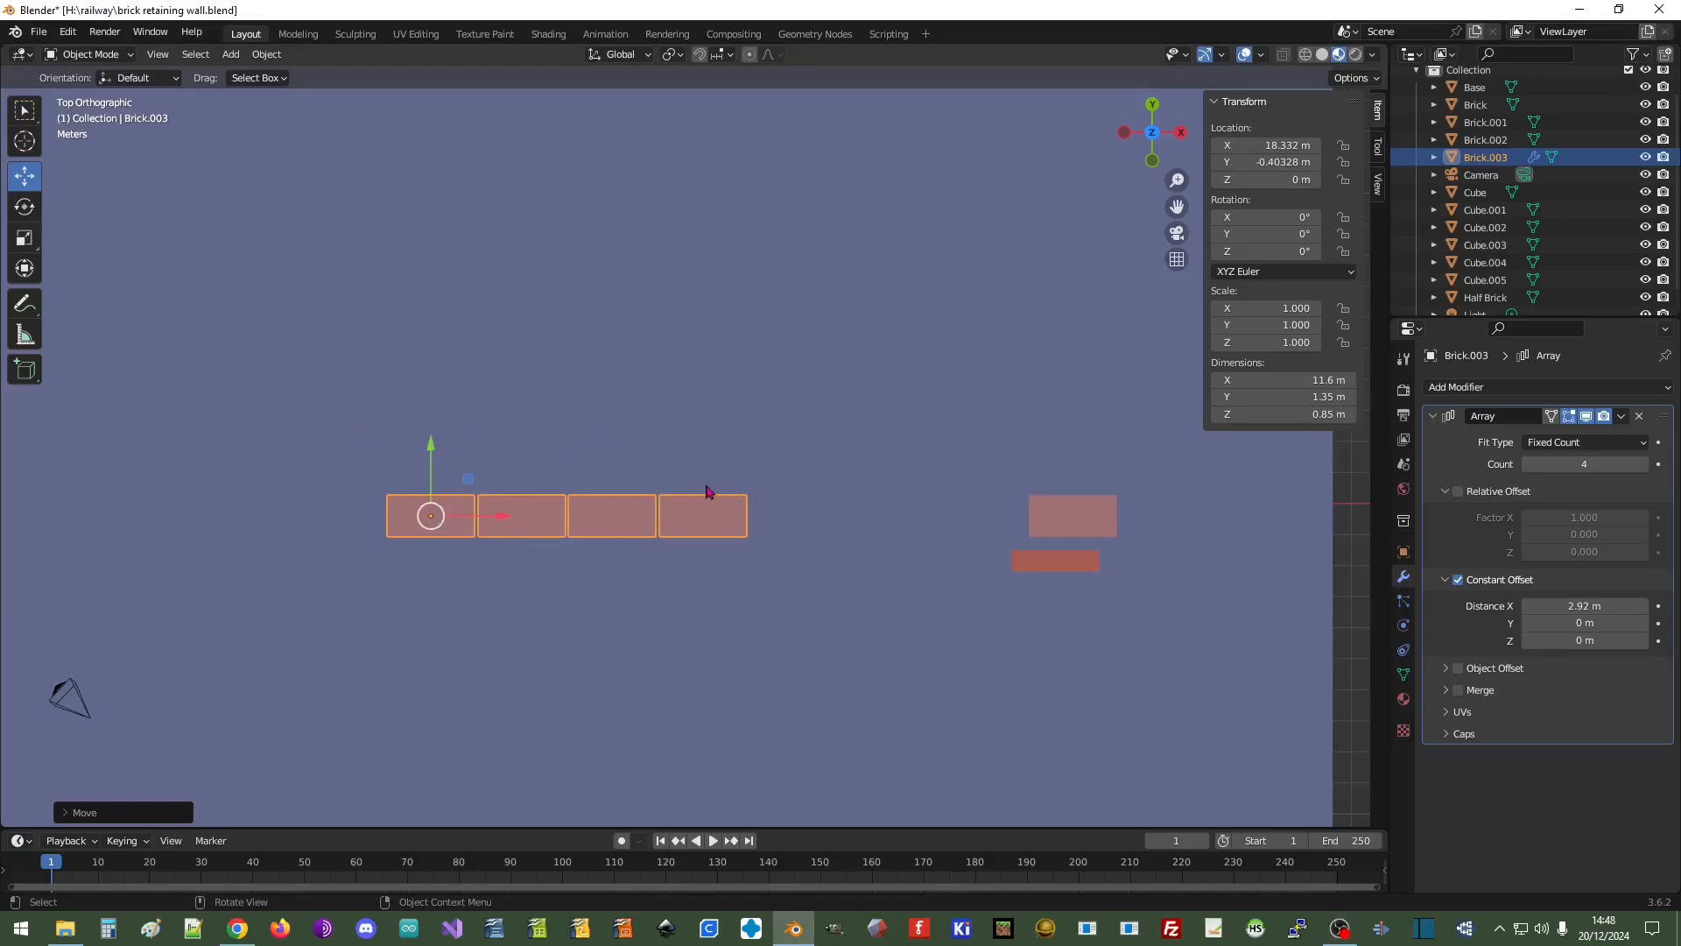
{"action": "left_click", "coordinate": [1043, 574]}
{"action": "right_click", "coordinate": [1034, 567]}
{"action": "left_click", "coordinate": [1032, 562]}
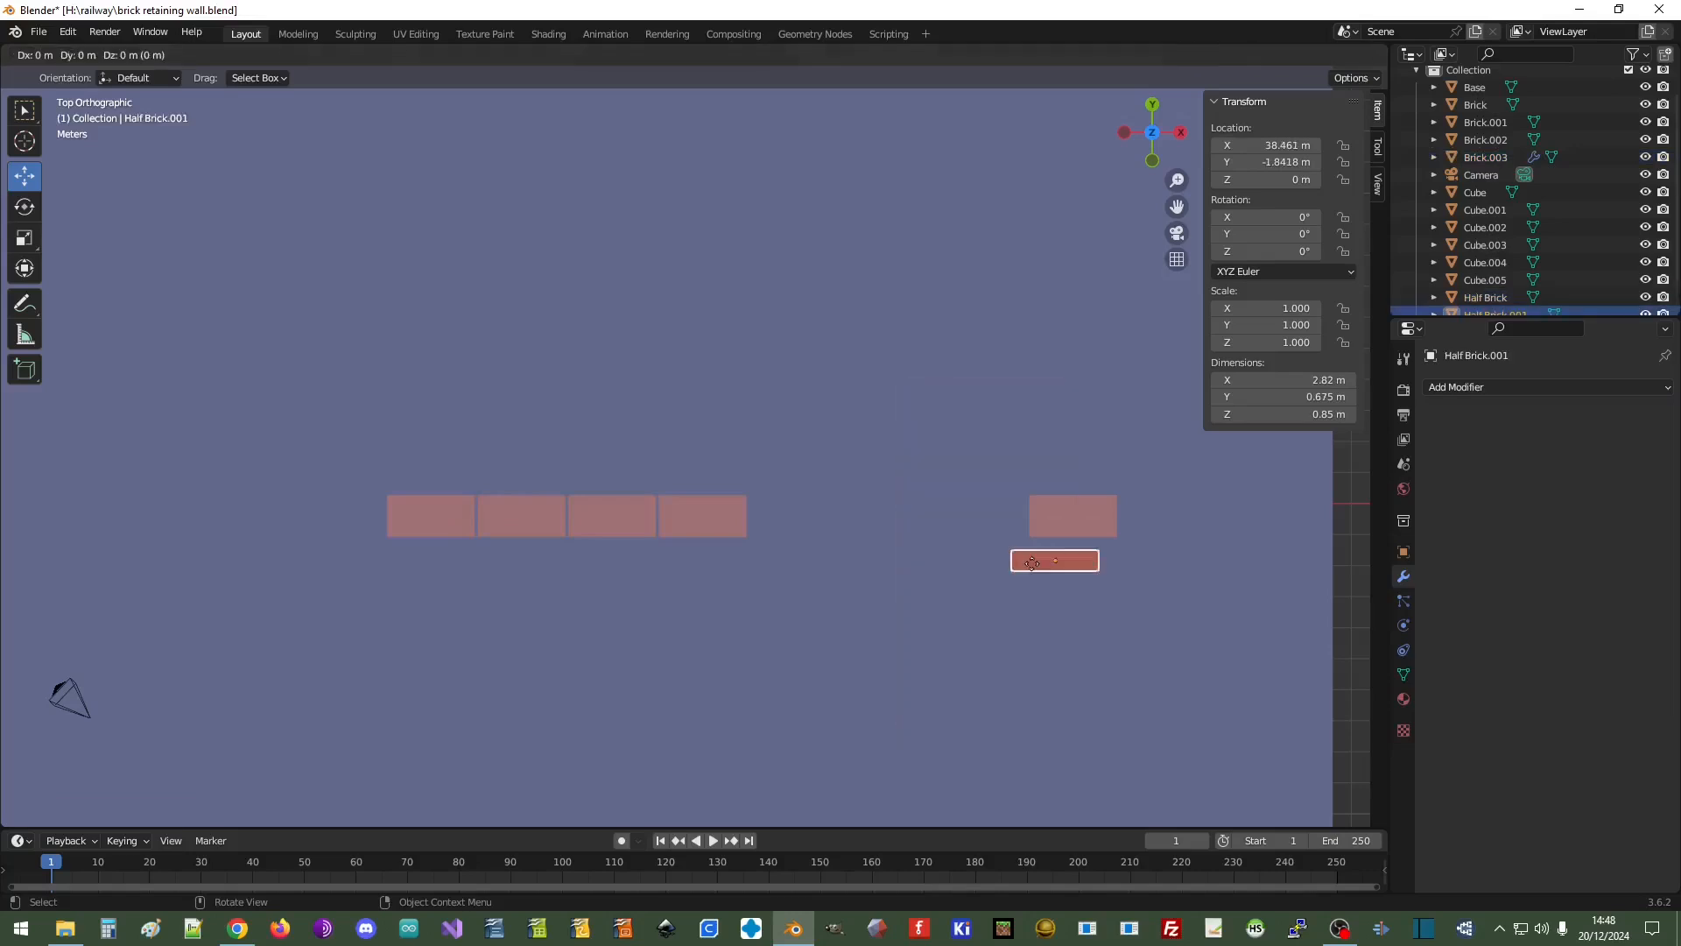
{"action": "left_click", "coordinate": [1032, 563]}
{"action": "left_click_drag", "start_coordinate": [1134, 573], "coordinate": [776, 580]}
{"action": "left_click_drag", "start_coordinate": [698, 490], "coordinate": [692, 403]}
Align the half brick with the row's last brick, leaving a narrow mortar gap, at about X 27.1 m, Y 0.71 m
{"action": "scroll", "coordinate": [696, 411], "scroll_direction": "up", "scroll_amount": 7}
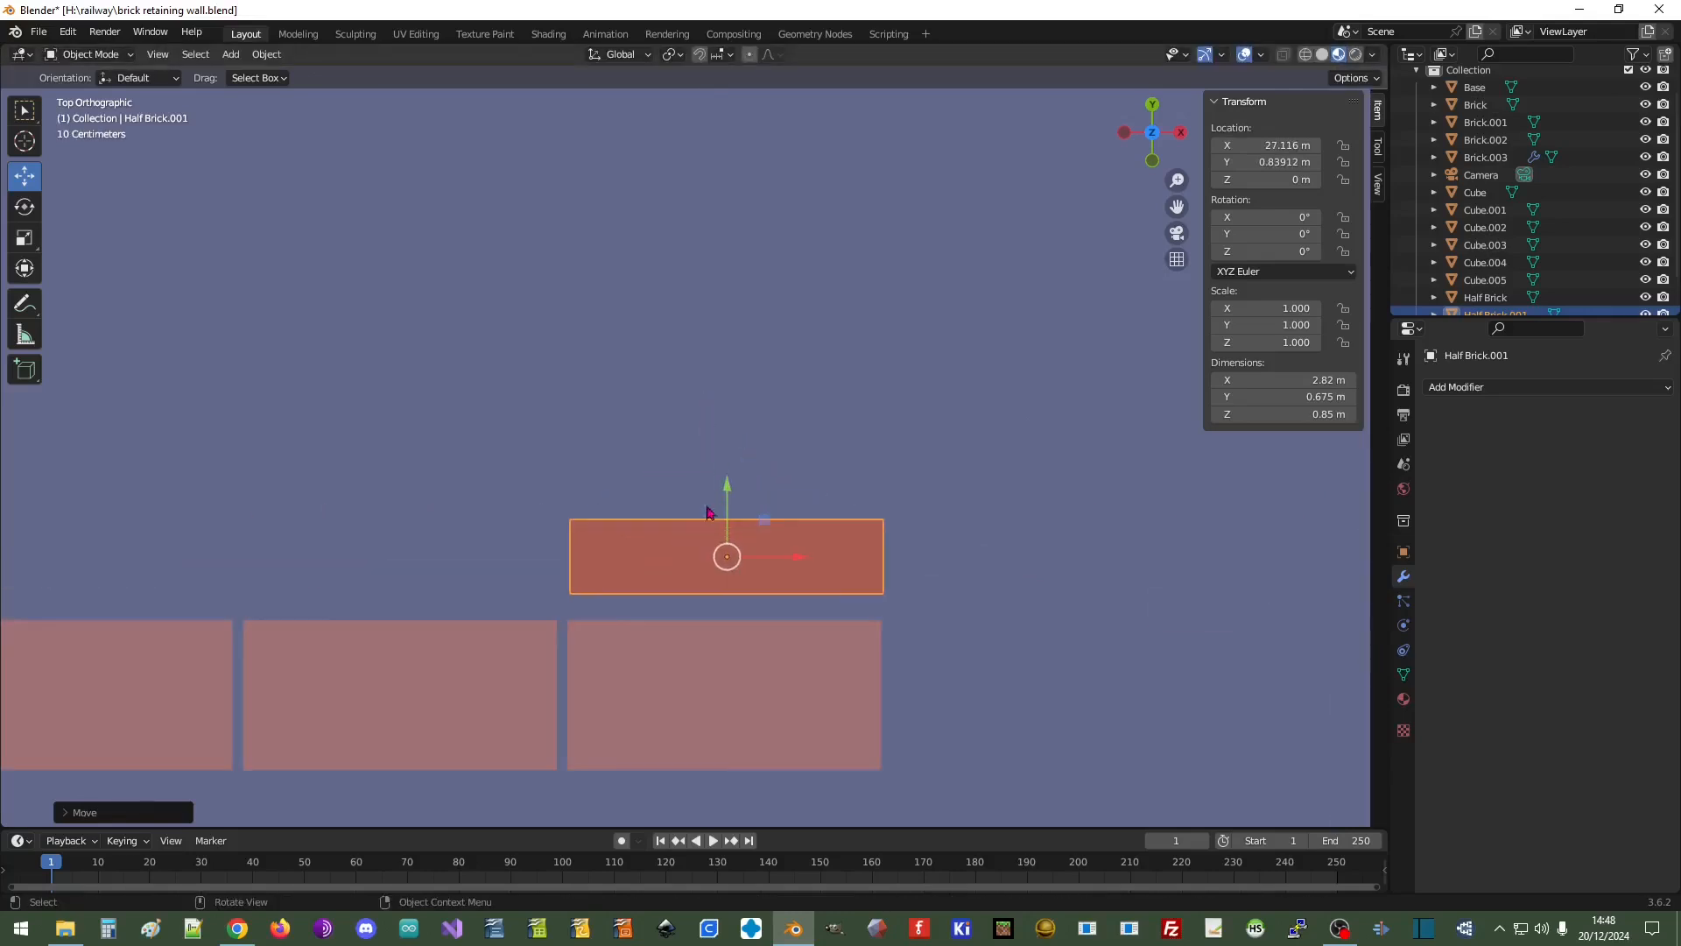
{"action": "left_click_drag", "start_coordinate": [727, 490], "coordinate": [726, 500]}
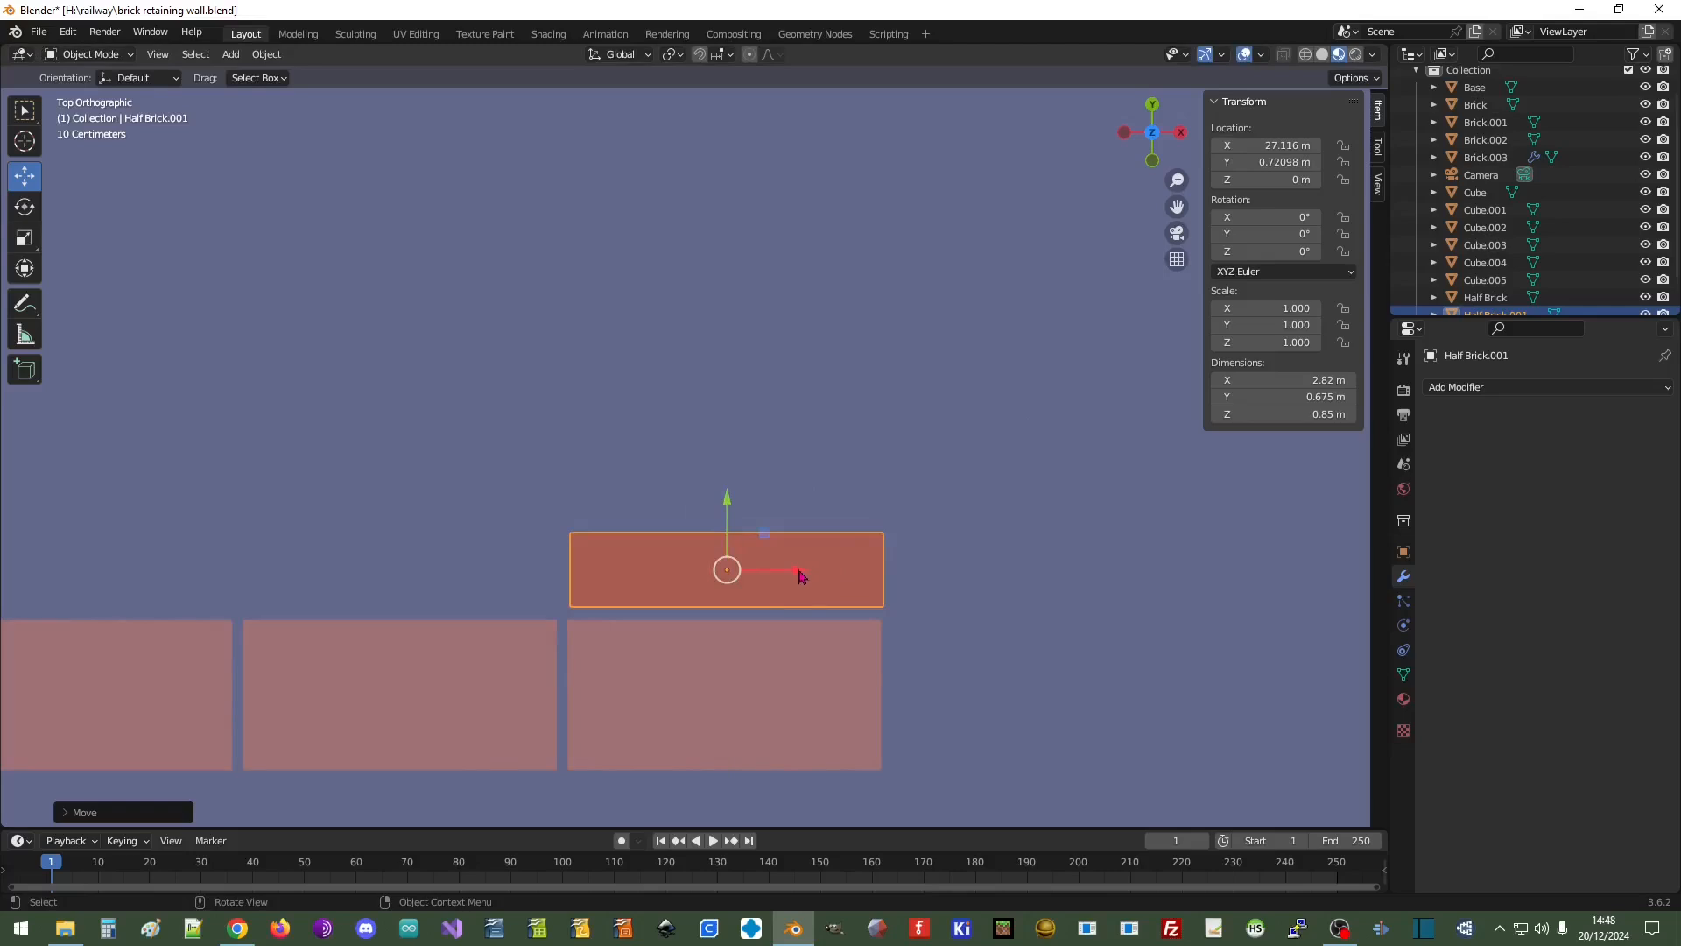
{"action": "left_click_drag", "start_coordinate": [796, 574], "coordinate": [793, 569]}
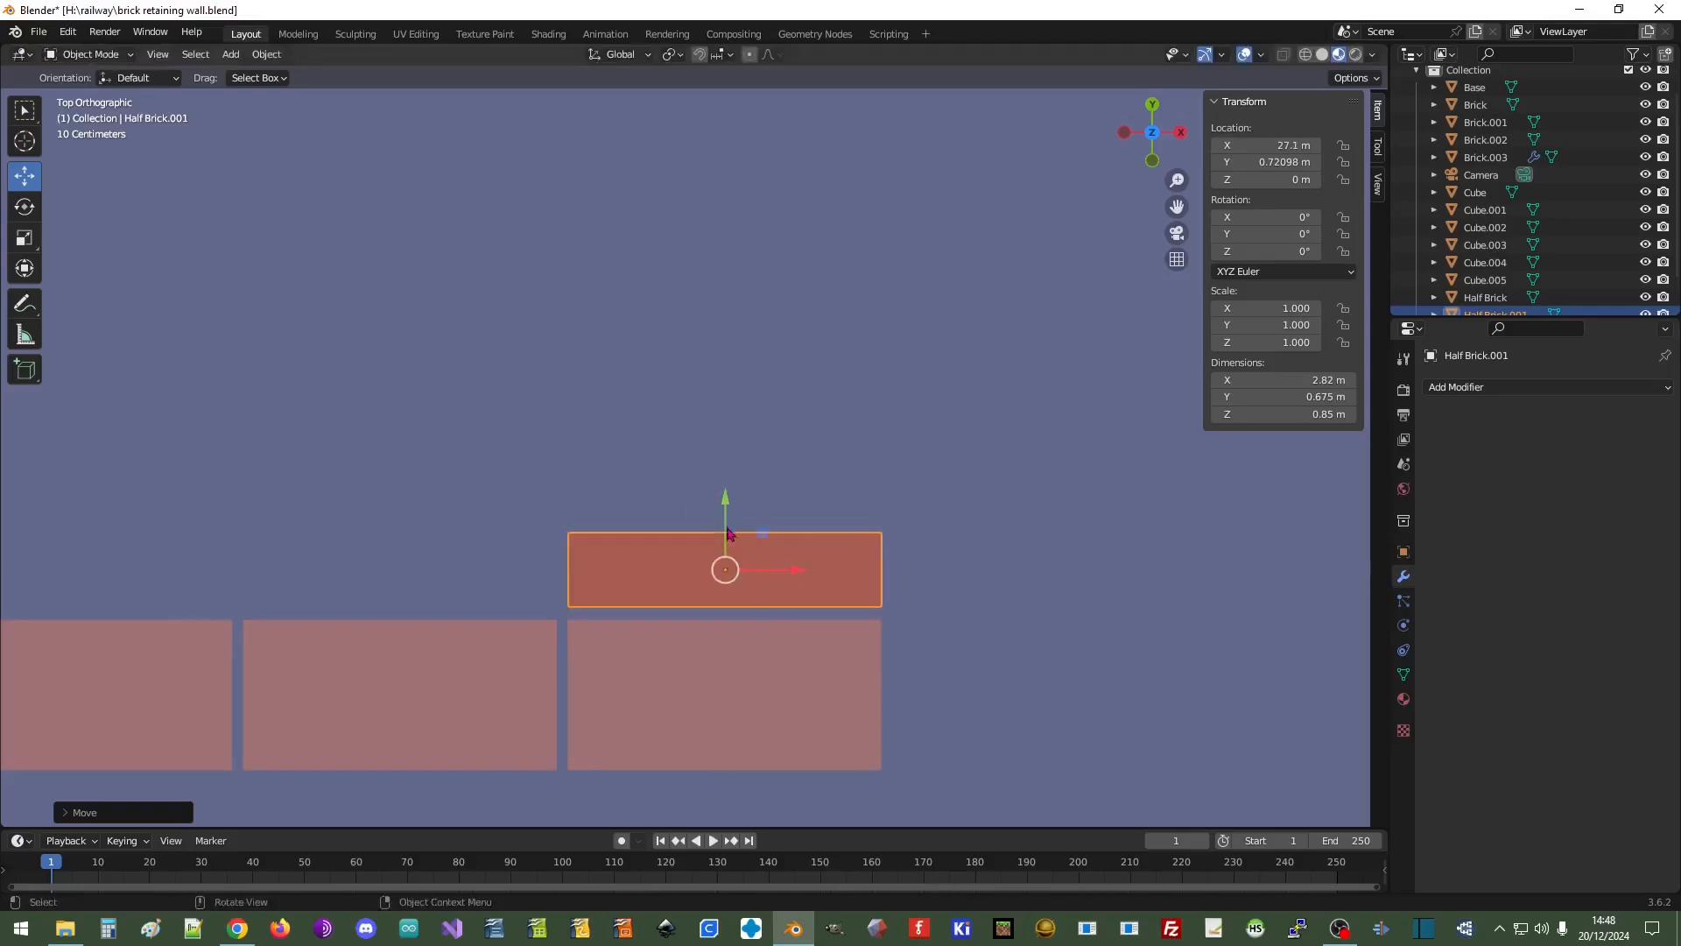
{"action": "left_click_drag", "start_coordinate": [725, 500], "coordinate": [724, 502]}
{"action": "scroll", "coordinate": [1049, 656], "scroll_direction": "down", "scroll_amount": 4}
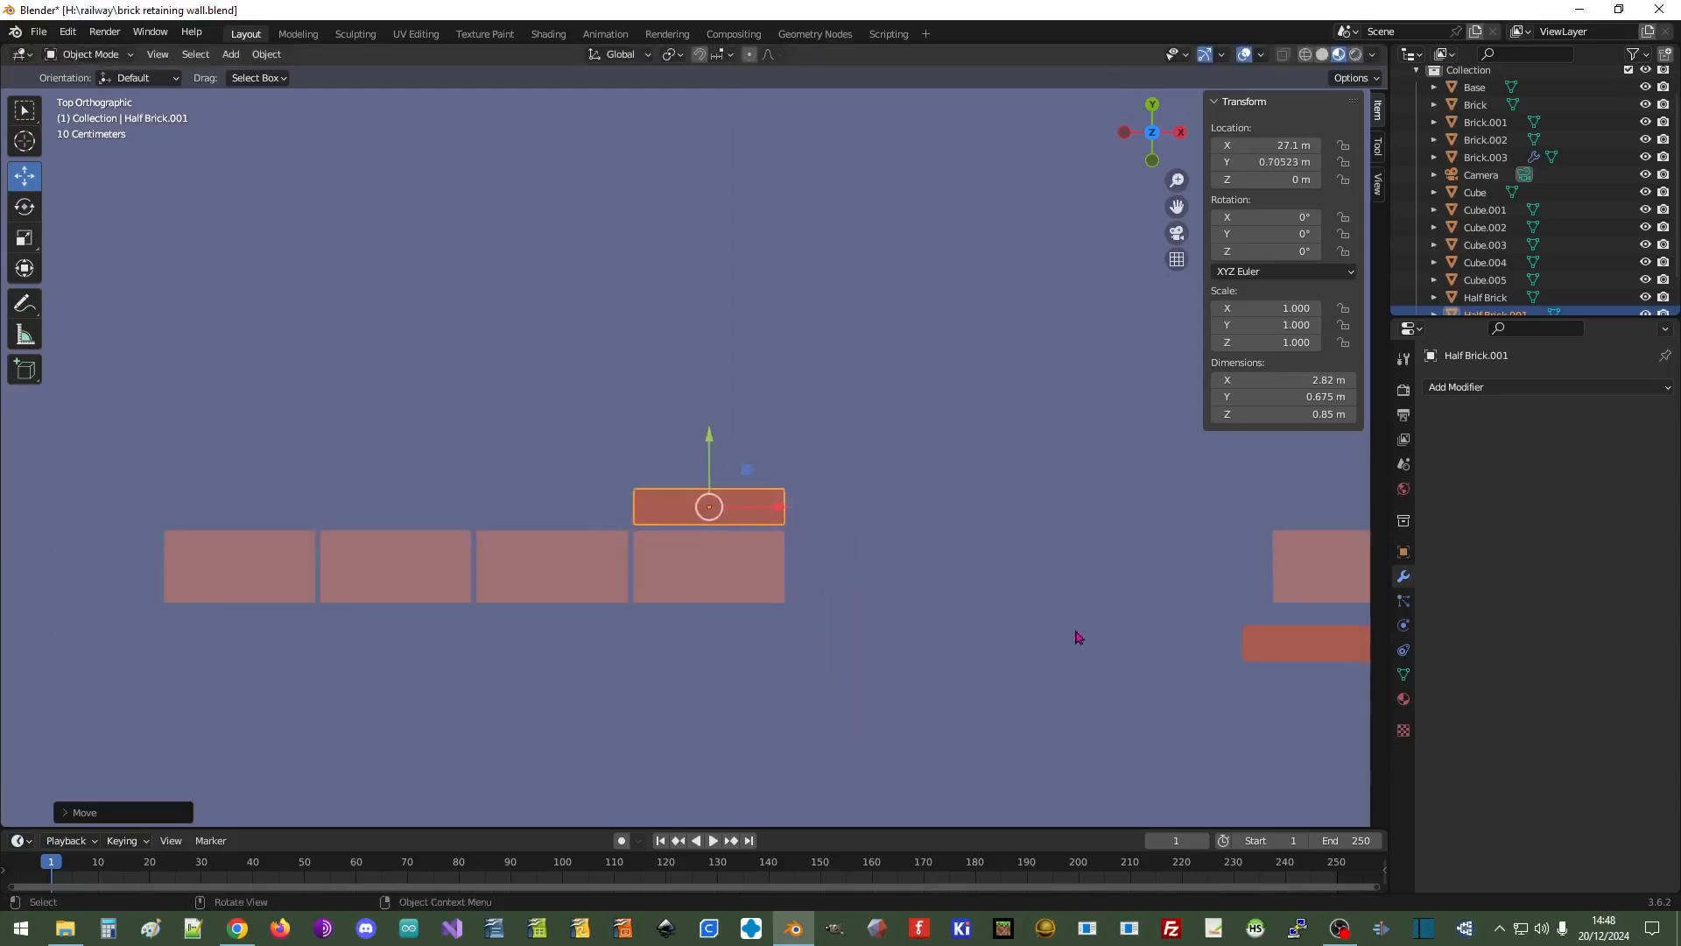
Duplicate the spare full brick and place one beyond the aligned half brick, at about X 27.1 m, Y 1.82 m
{"action": "left_click", "coordinate": [1311, 580]}
{"action": "right_click", "coordinate": [1311, 580]}
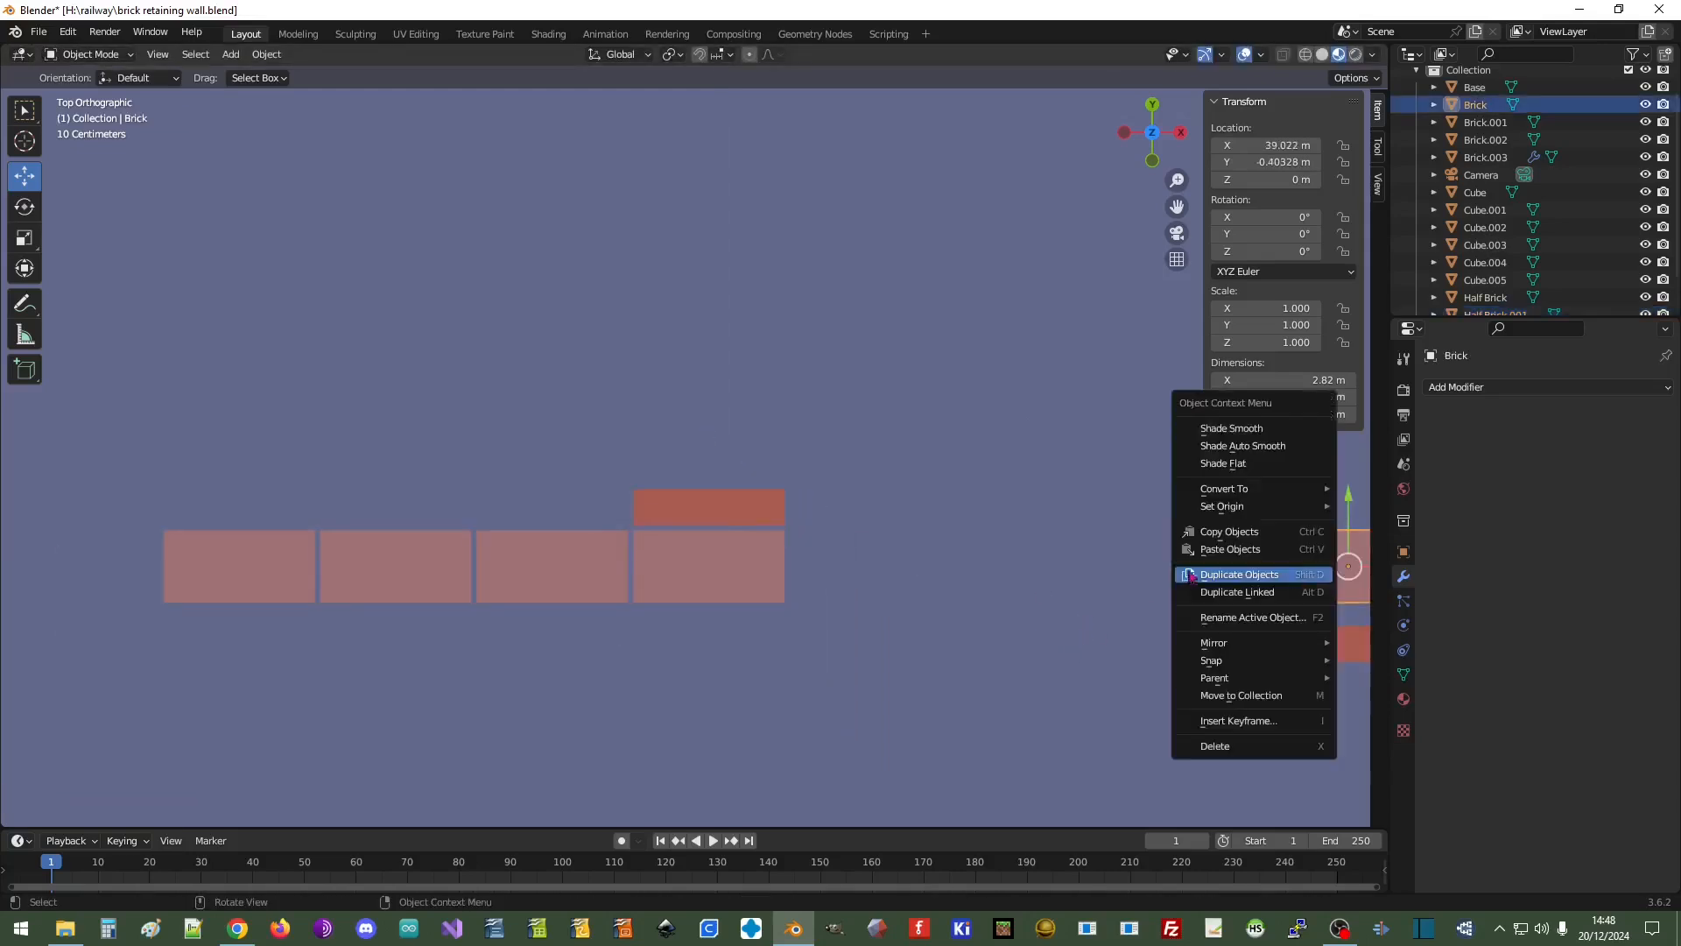
{"action": "left_click", "coordinate": [1237, 578]}
{"action": "left_click", "coordinate": [1304, 570]}
{"action": "left_click_drag", "start_coordinate": [1287, 567], "coordinate": [700, 453]}
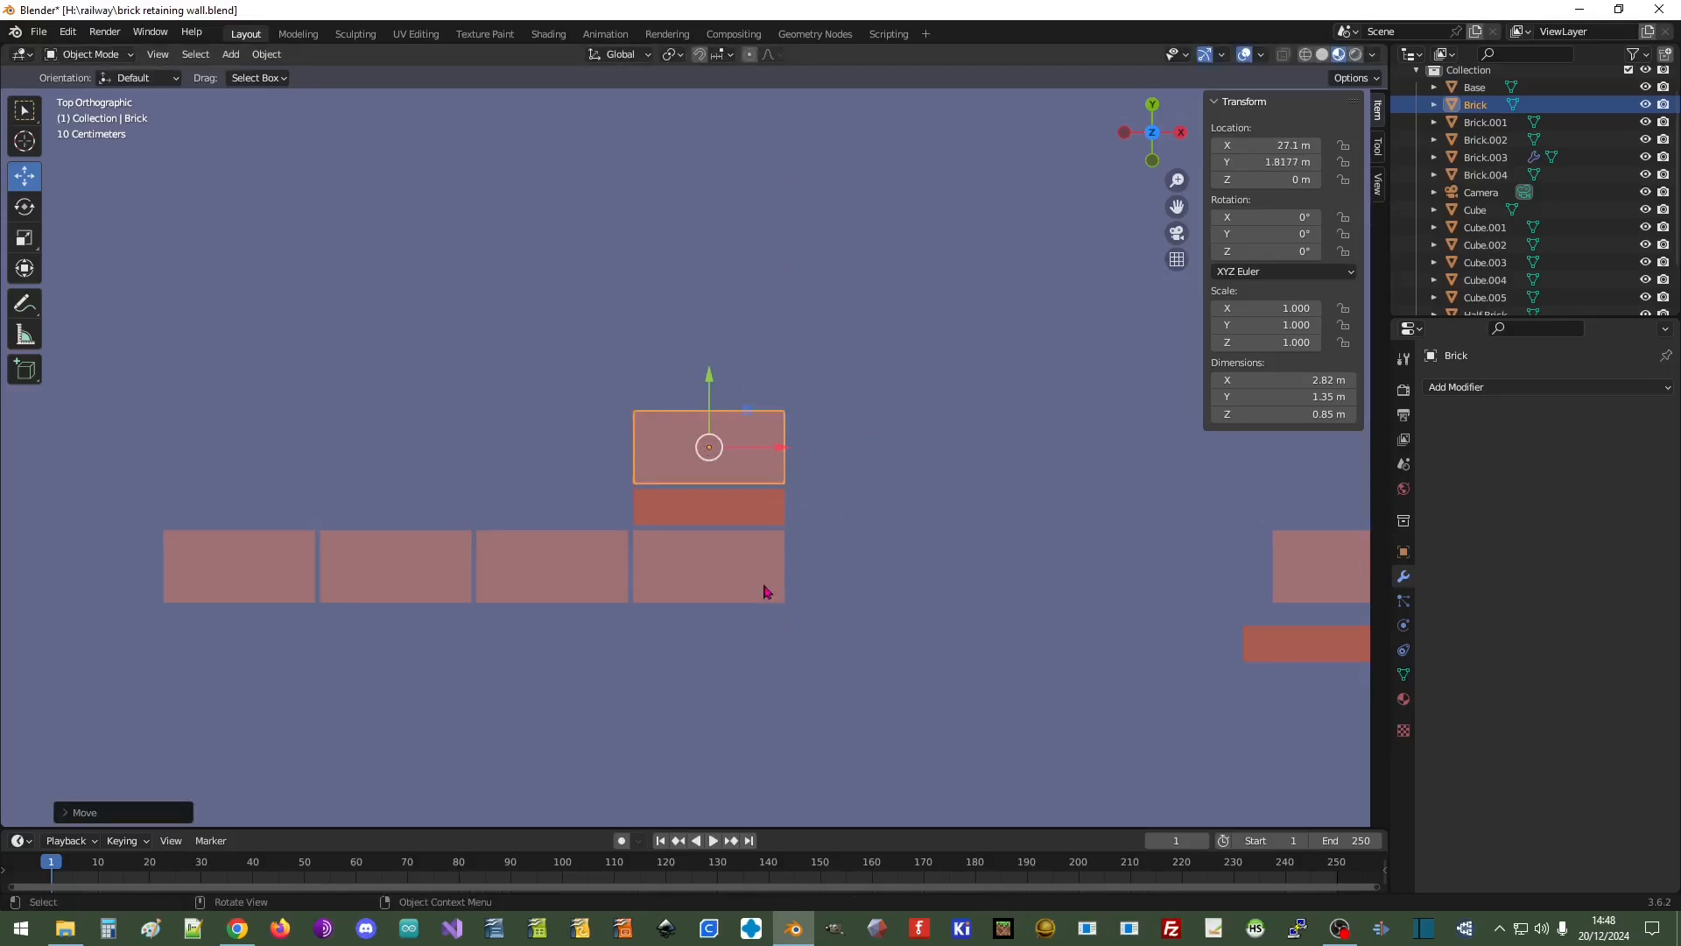
Duplicate the four-brick row and move the copy along Y to about 10.6 m
{"action": "left_click", "coordinate": [718, 585]}
{"action": "right_click", "coordinate": [719, 584]}
{"action": "left_click", "coordinate": [719, 583]}
{"action": "right_click", "coordinate": [720, 583]}
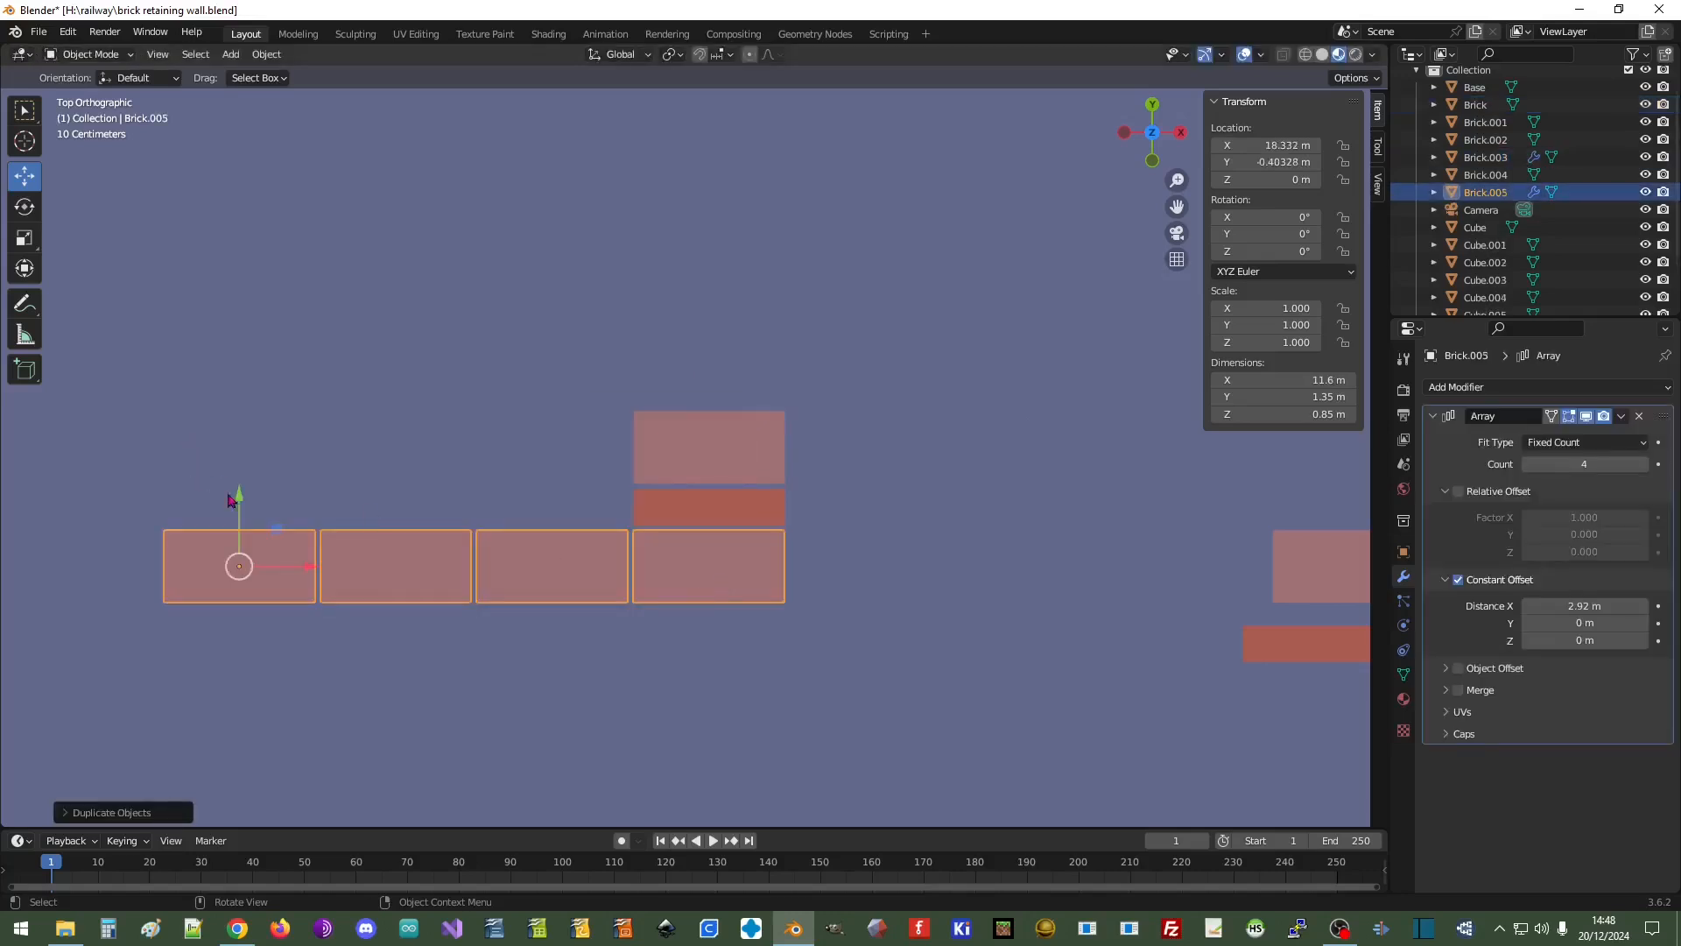
{"action": "left_click_drag", "start_coordinate": [243, 500], "coordinate": [242, 198]}
{"action": "scroll", "coordinate": [350, 364], "scroll_direction": "down", "scroll_amount": 5}
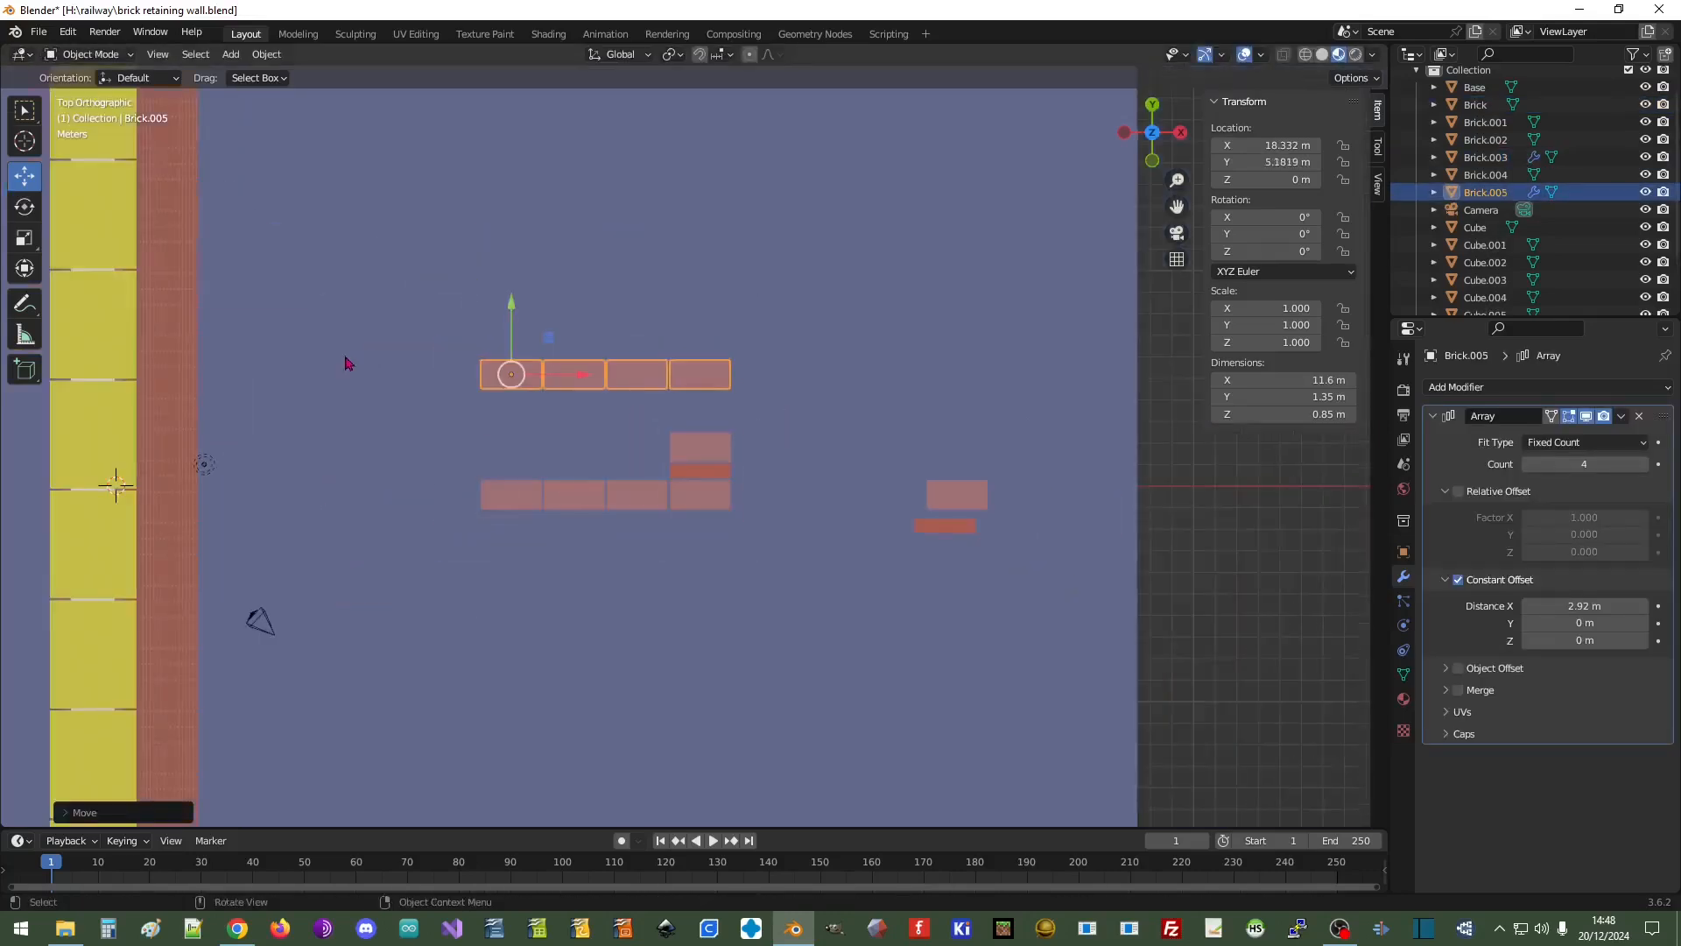
{"action": "left_click_drag", "start_coordinate": [515, 314], "coordinate": [516, 196]}
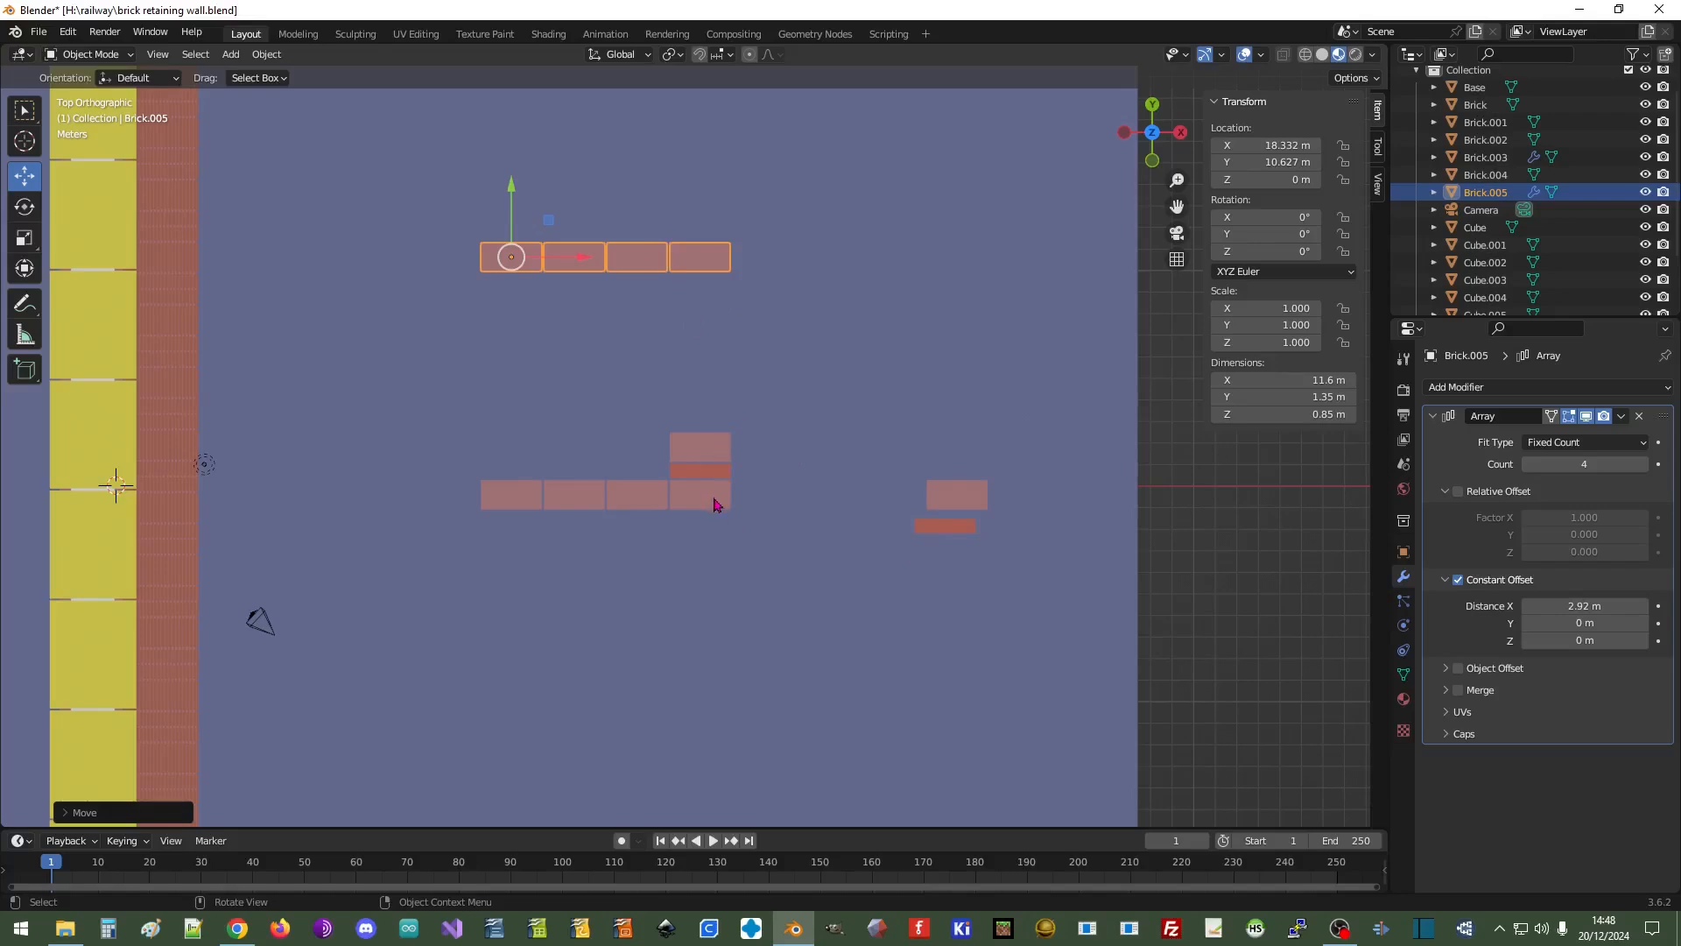
Add an Array modifier to the full brick beyond the half brick, using Constant Offset instead of Relative Offset
{"action": "left_click", "coordinate": [707, 451]}
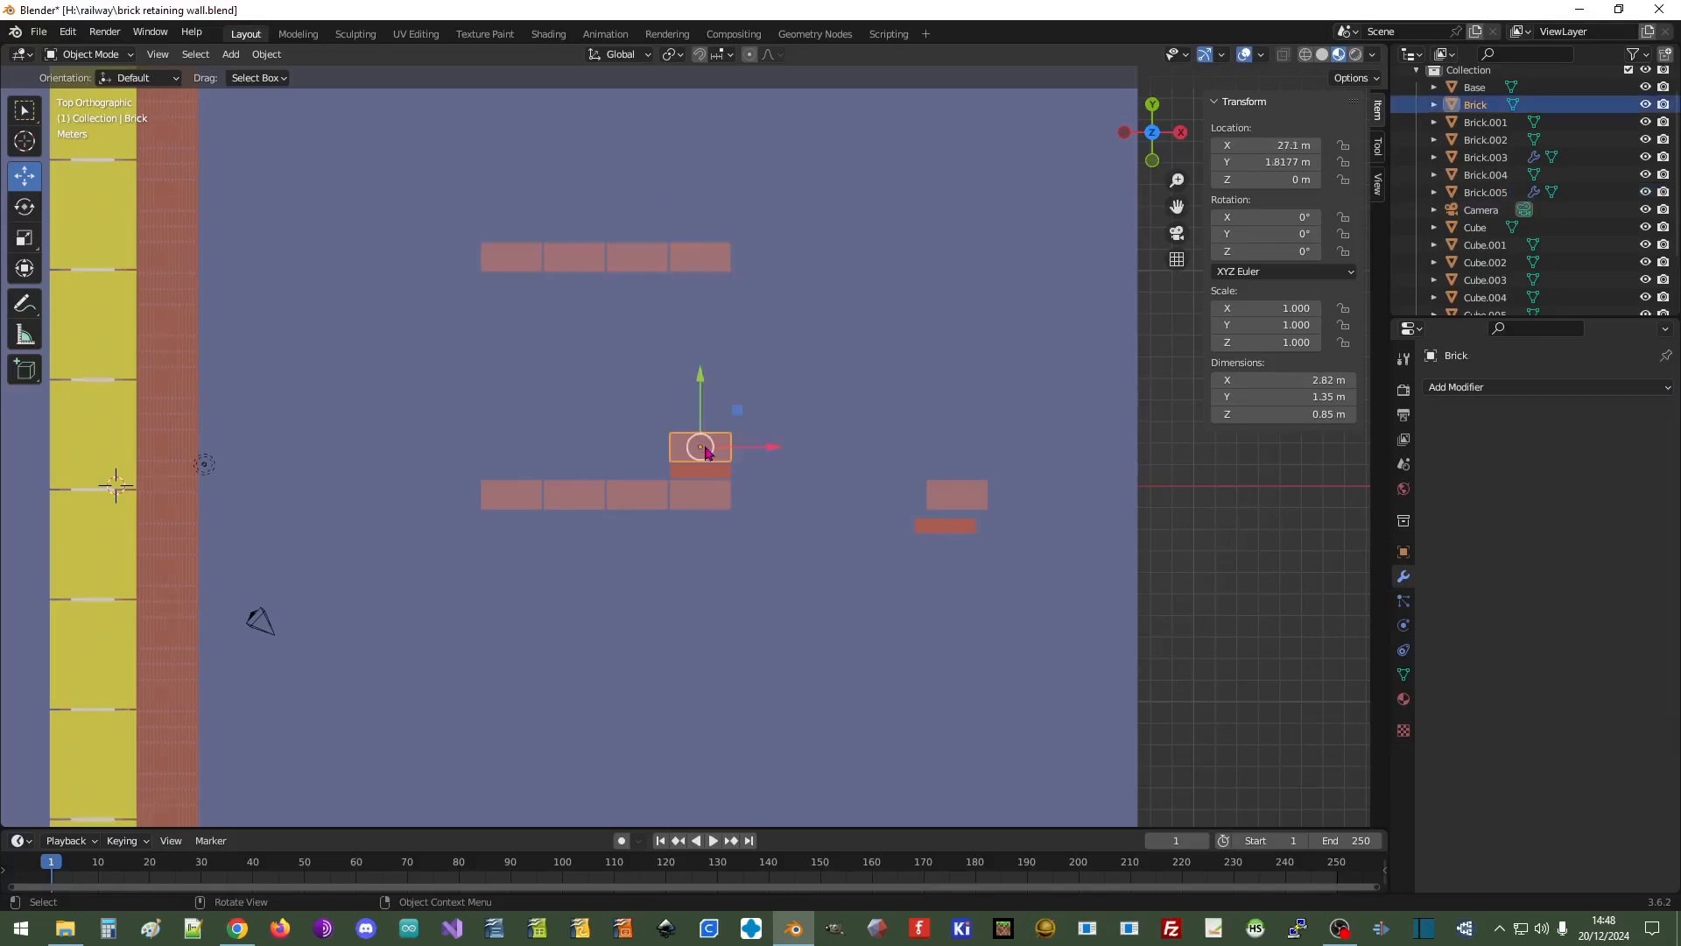
{"action": "left_click", "coordinate": [1532, 389]}
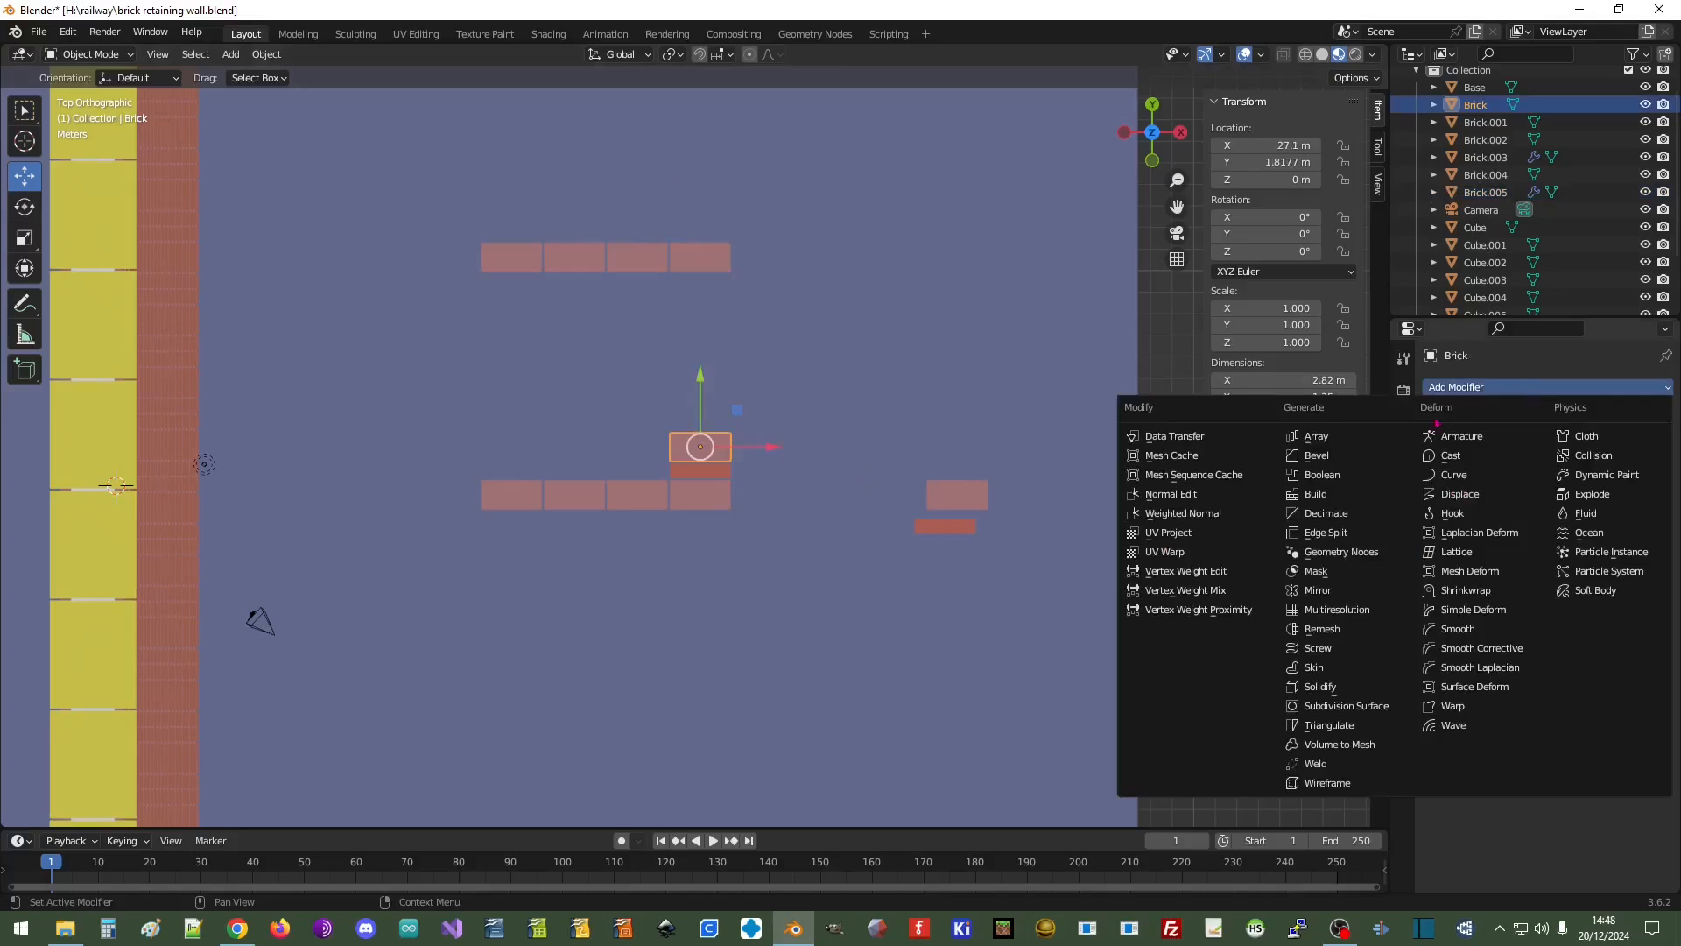
{"action": "left_click", "coordinate": [1320, 442]}
{"action": "left_click", "coordinate": [1459, 491]}
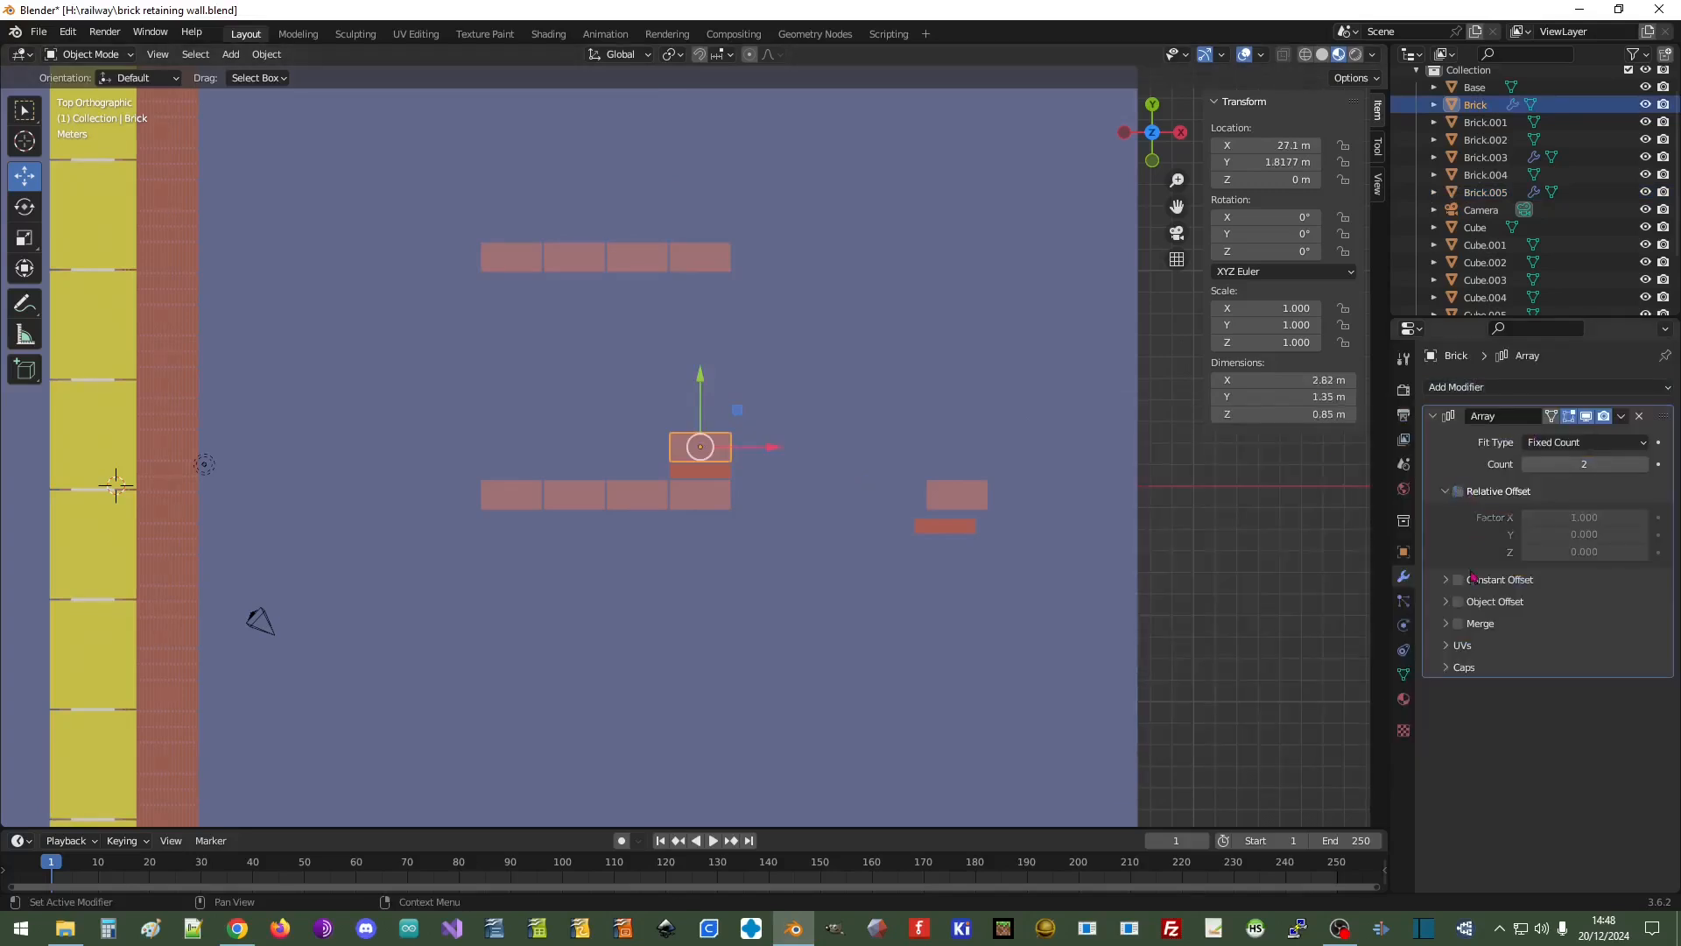
{"action": "left_click", "coordinate": [1445, 580]}
{"action": "left_click", "coordinate": [1457, 580]}
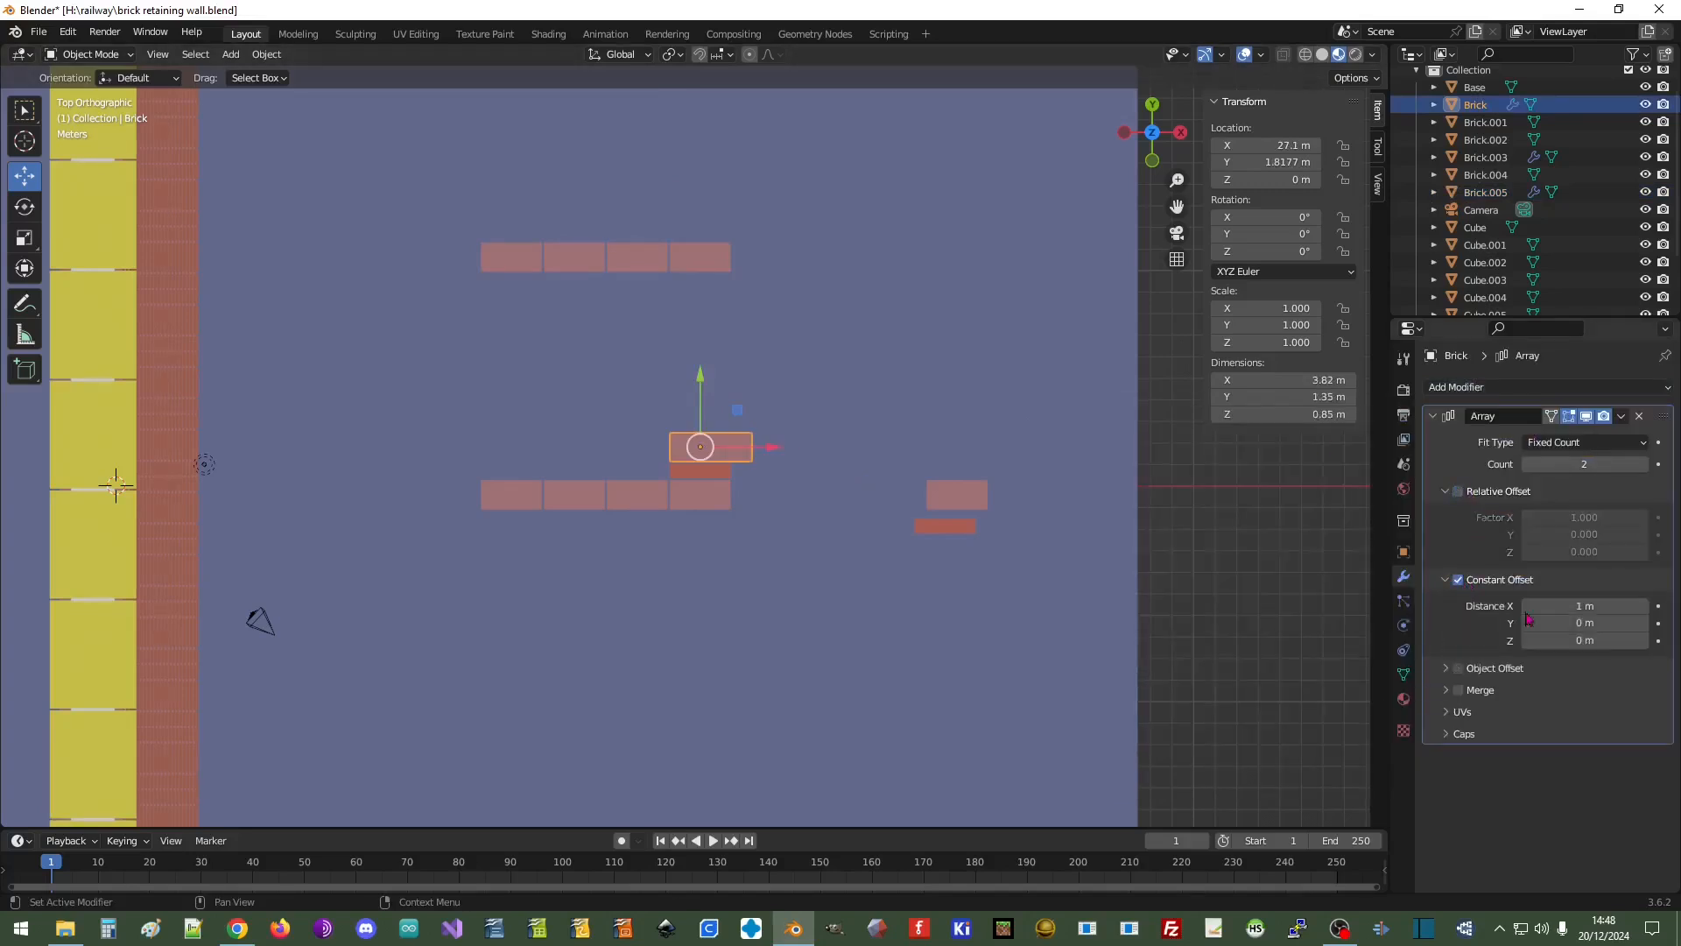
Set the array's constant offset to X 0 m and Y 1.45 m, with a count of 5
{"action": "left_click", "coordinate": [1585, 607]}
{"action": "type", "text": "0"}
{"action": "key", "text": "Return"}
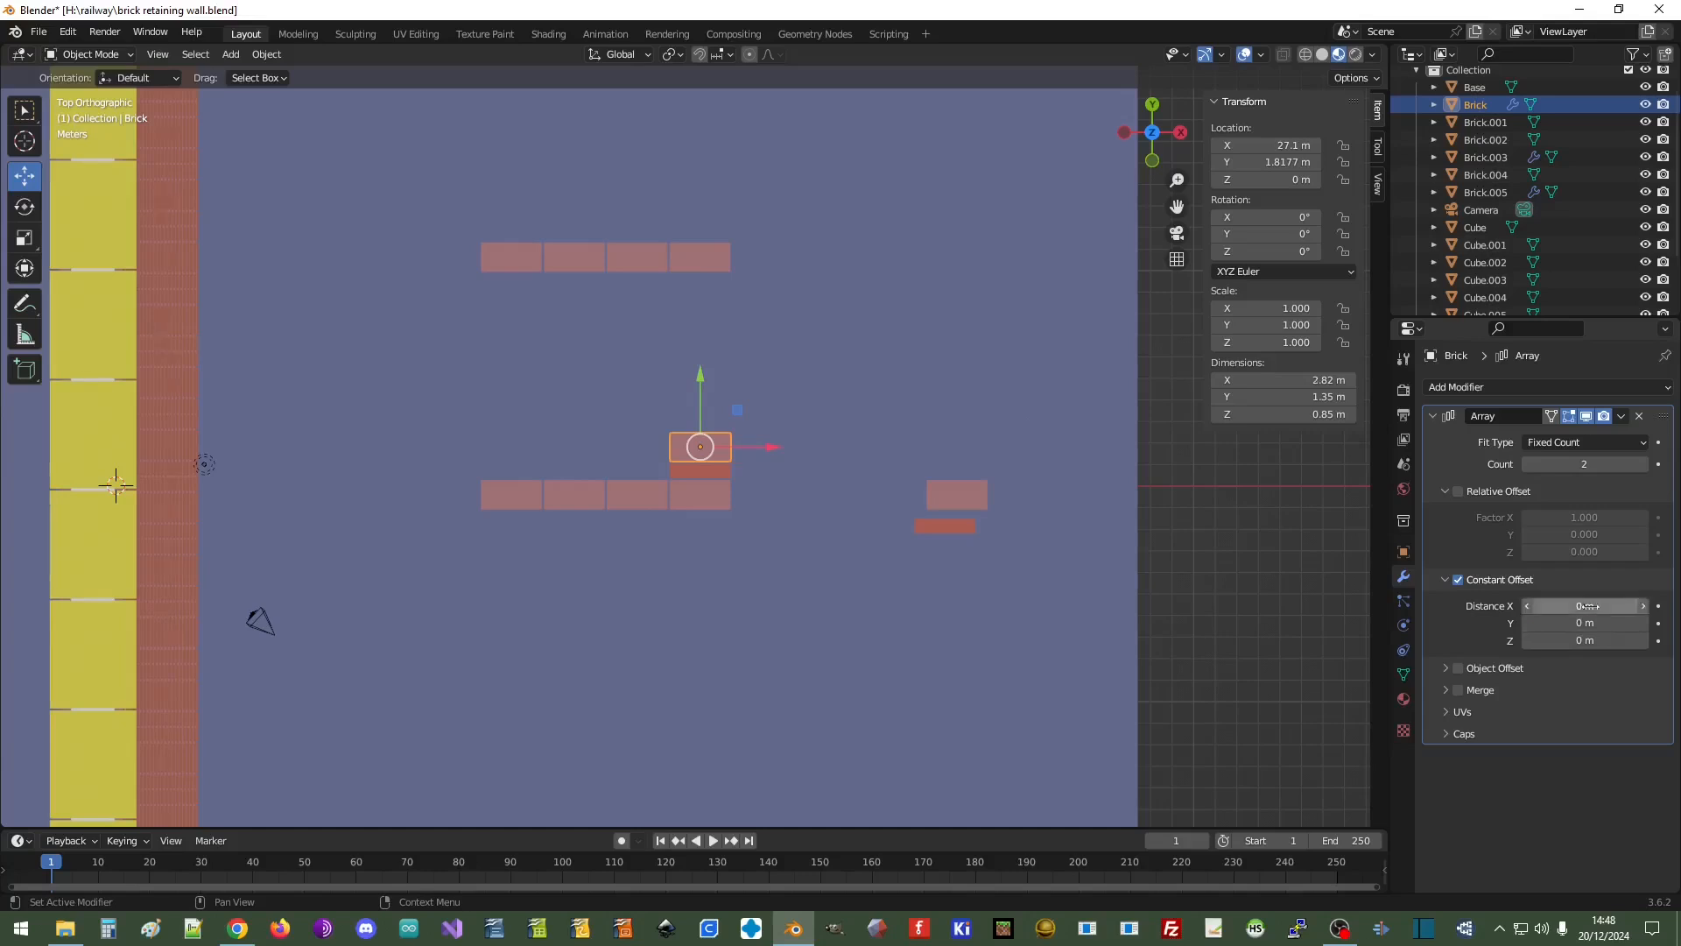
{"action": "left_click", "coordinate": [1587, 622]}
{"action": "type", "text": "1"}
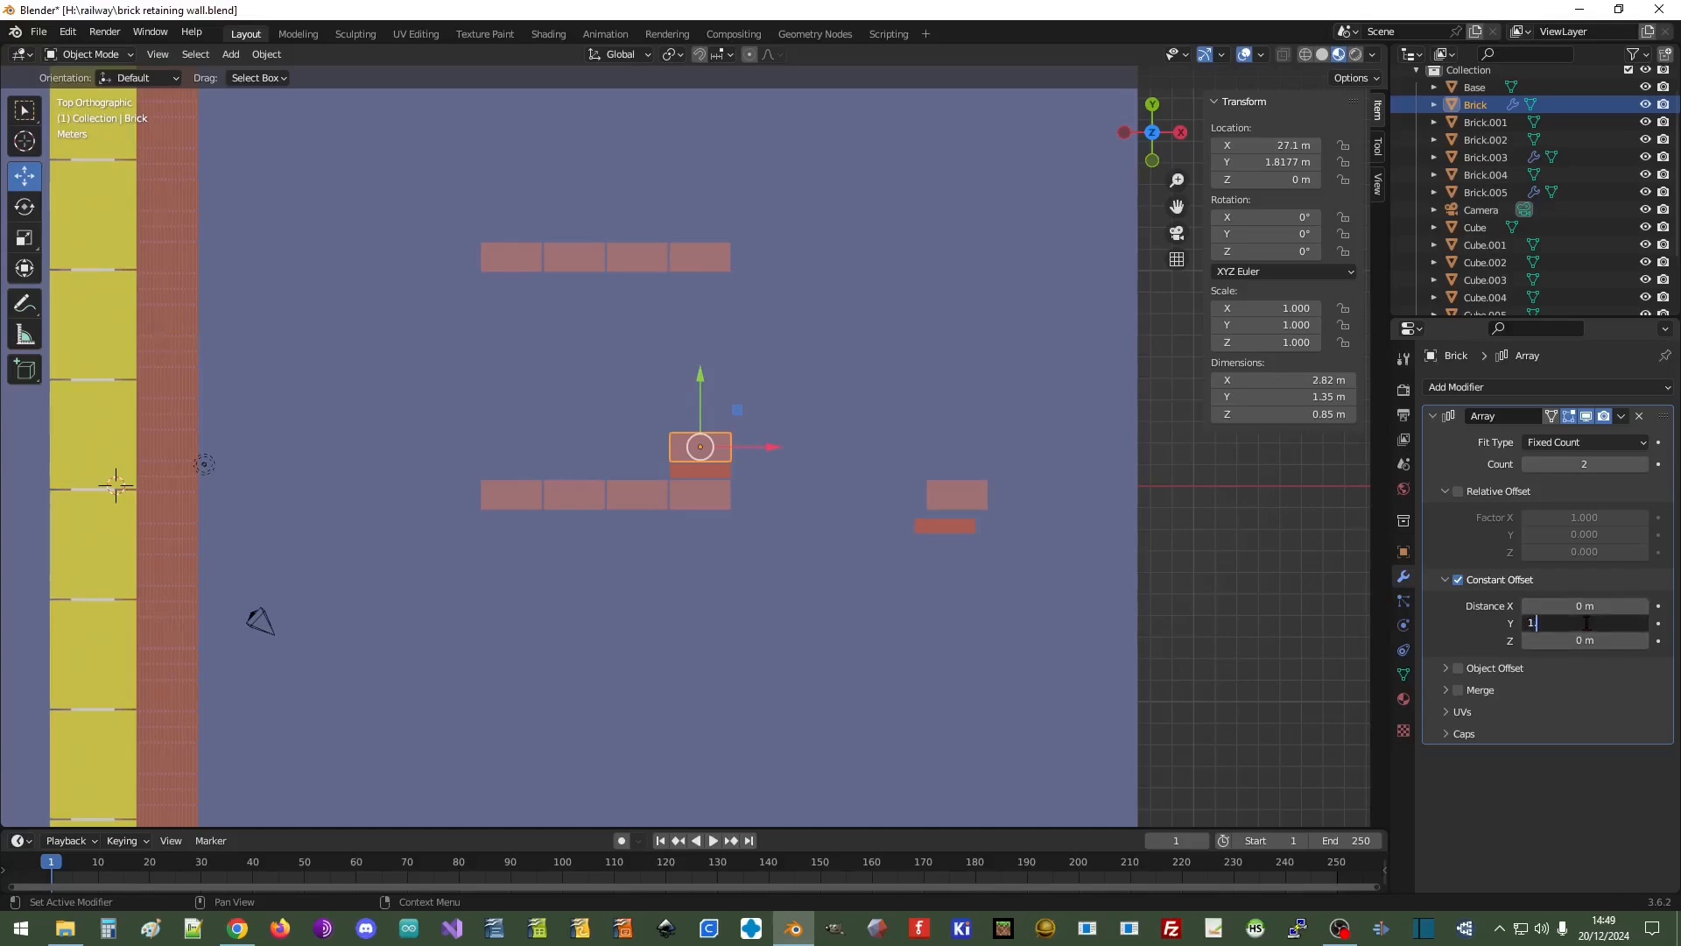
{"action": "type", "text": ".45"}
{"action": "key", "text": "Return"}
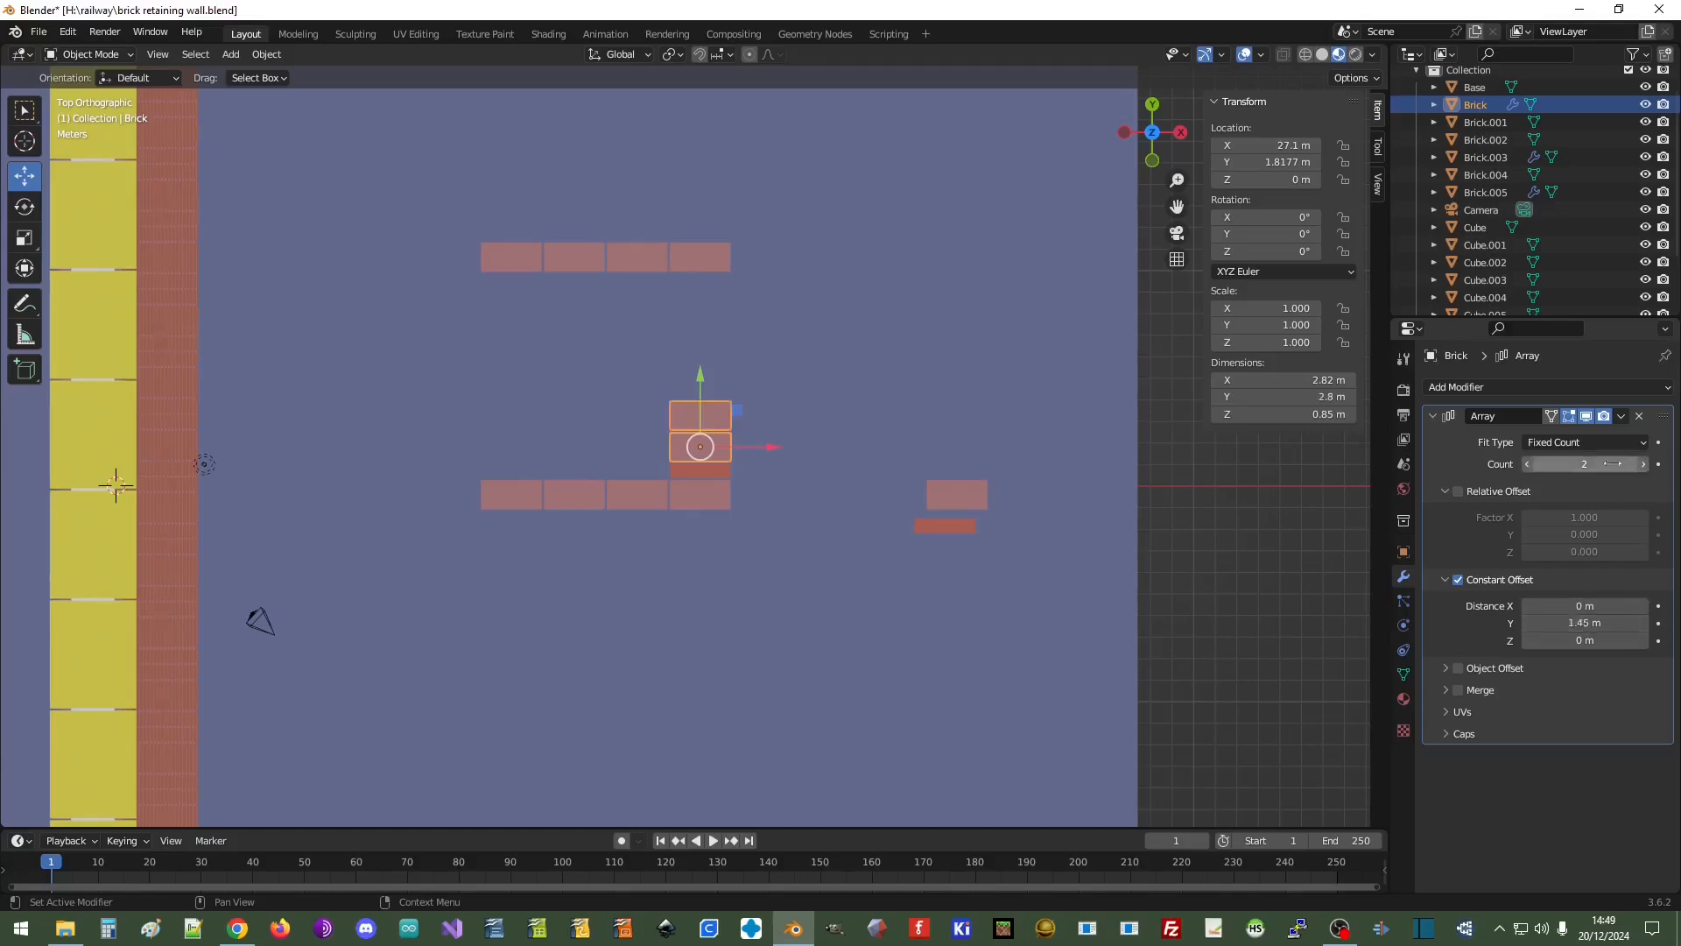
{"action": "left_click", "coordinate": [1645, 464]}
{"action": "left_click", "coordinate": [1645, 464]}
{"action": "left_click", "coordinate": [1645, 464]}
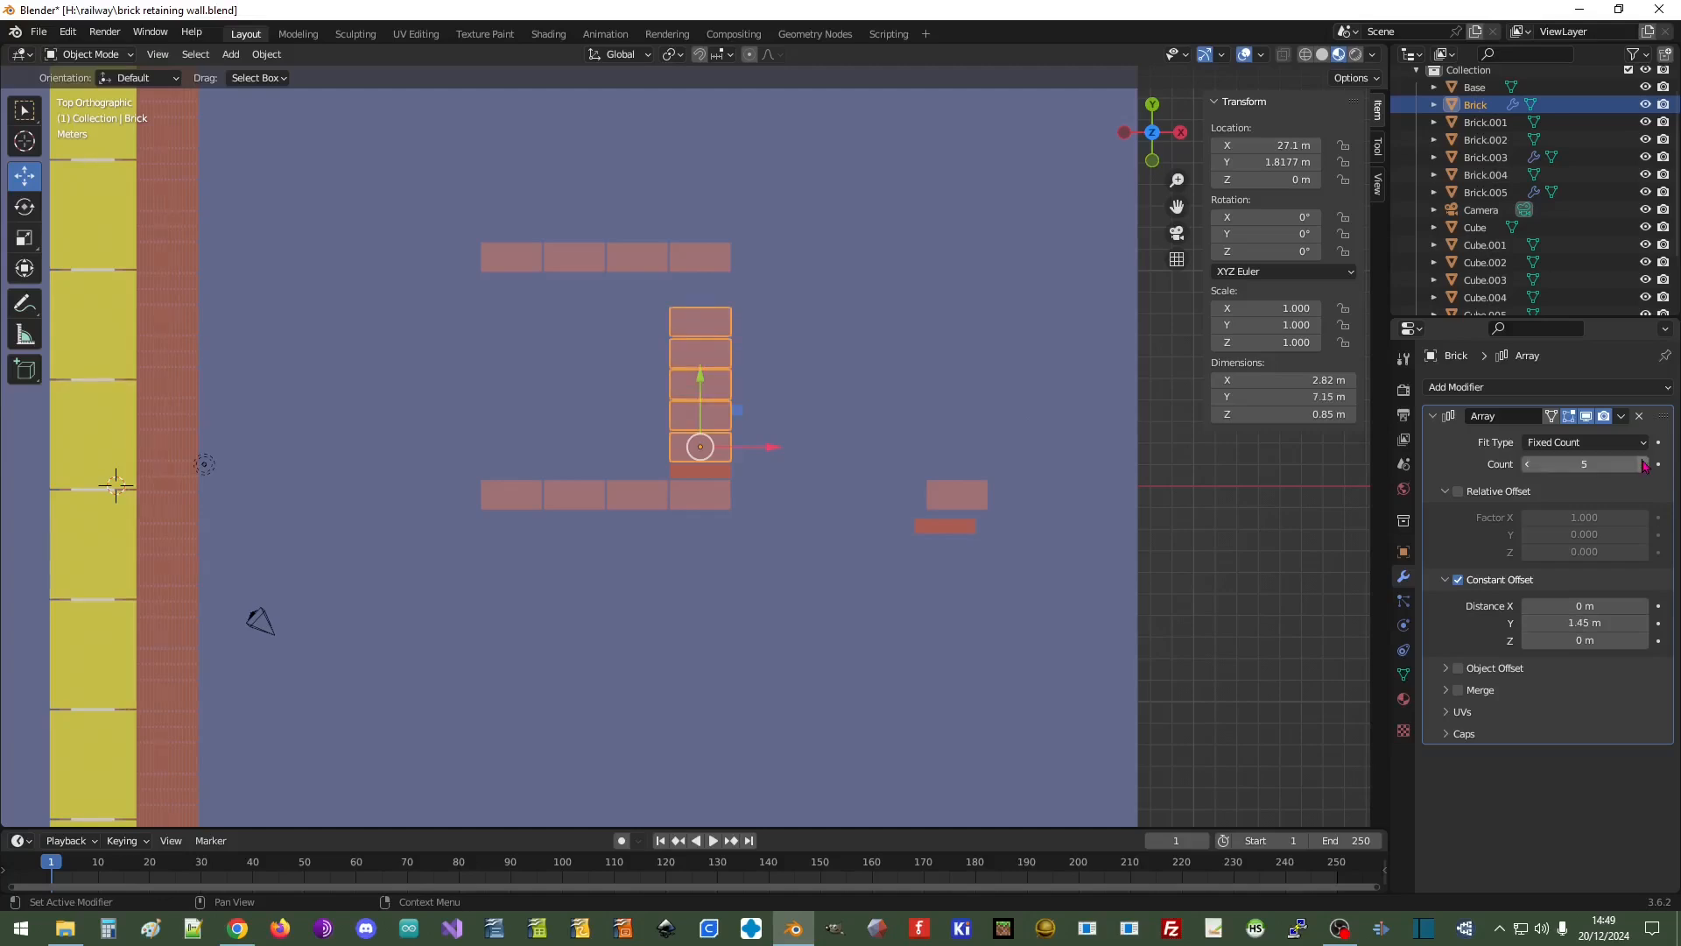
Duplicate the spare half brick and place one at the far end of the five-brick column, at about X 27.1 m, Y 8.74 m
{"action": "scroll", "coordinate": [935, 351], "scroll_direction": "up", "scroll_amount": 3}
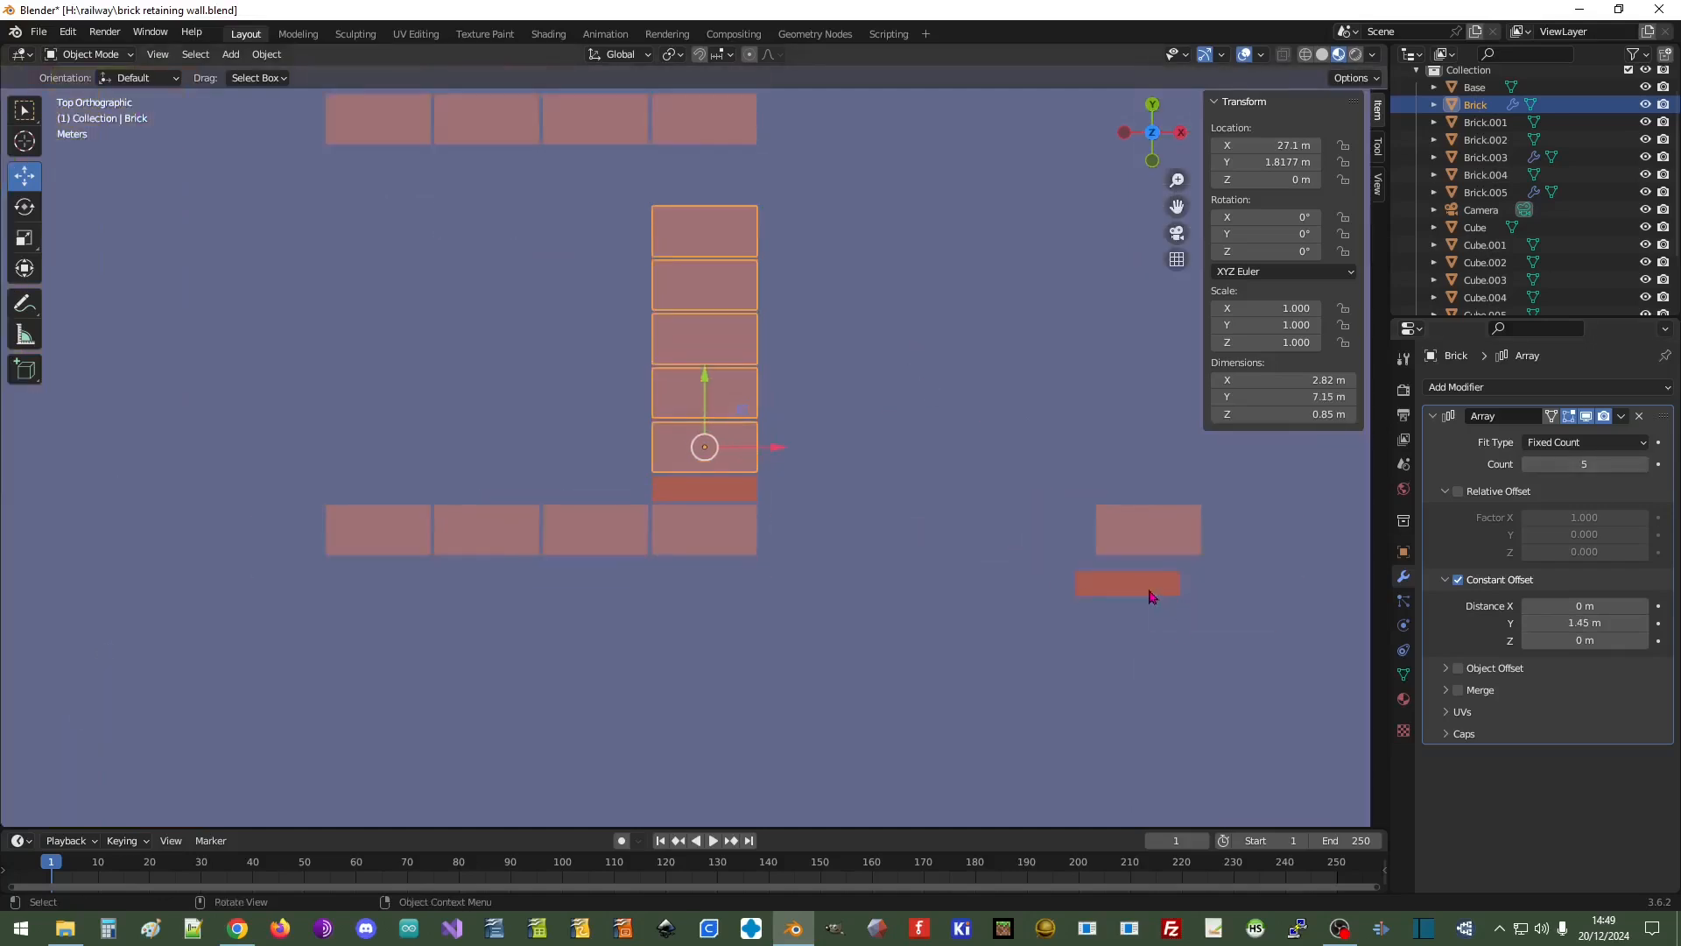
{"action": "left_click", "coordinate": [1151, 596]}
{"action": "left_click_drag", "start_coordinate": [1194, 585], "coordinate": [706, 189]}
{"action": "right_click", "coordinate": [1012, 584]}
{"action": "left_click", "coordinate": [956, 581]}
{"action": "left_click", "coordinate": [1006, 581]}
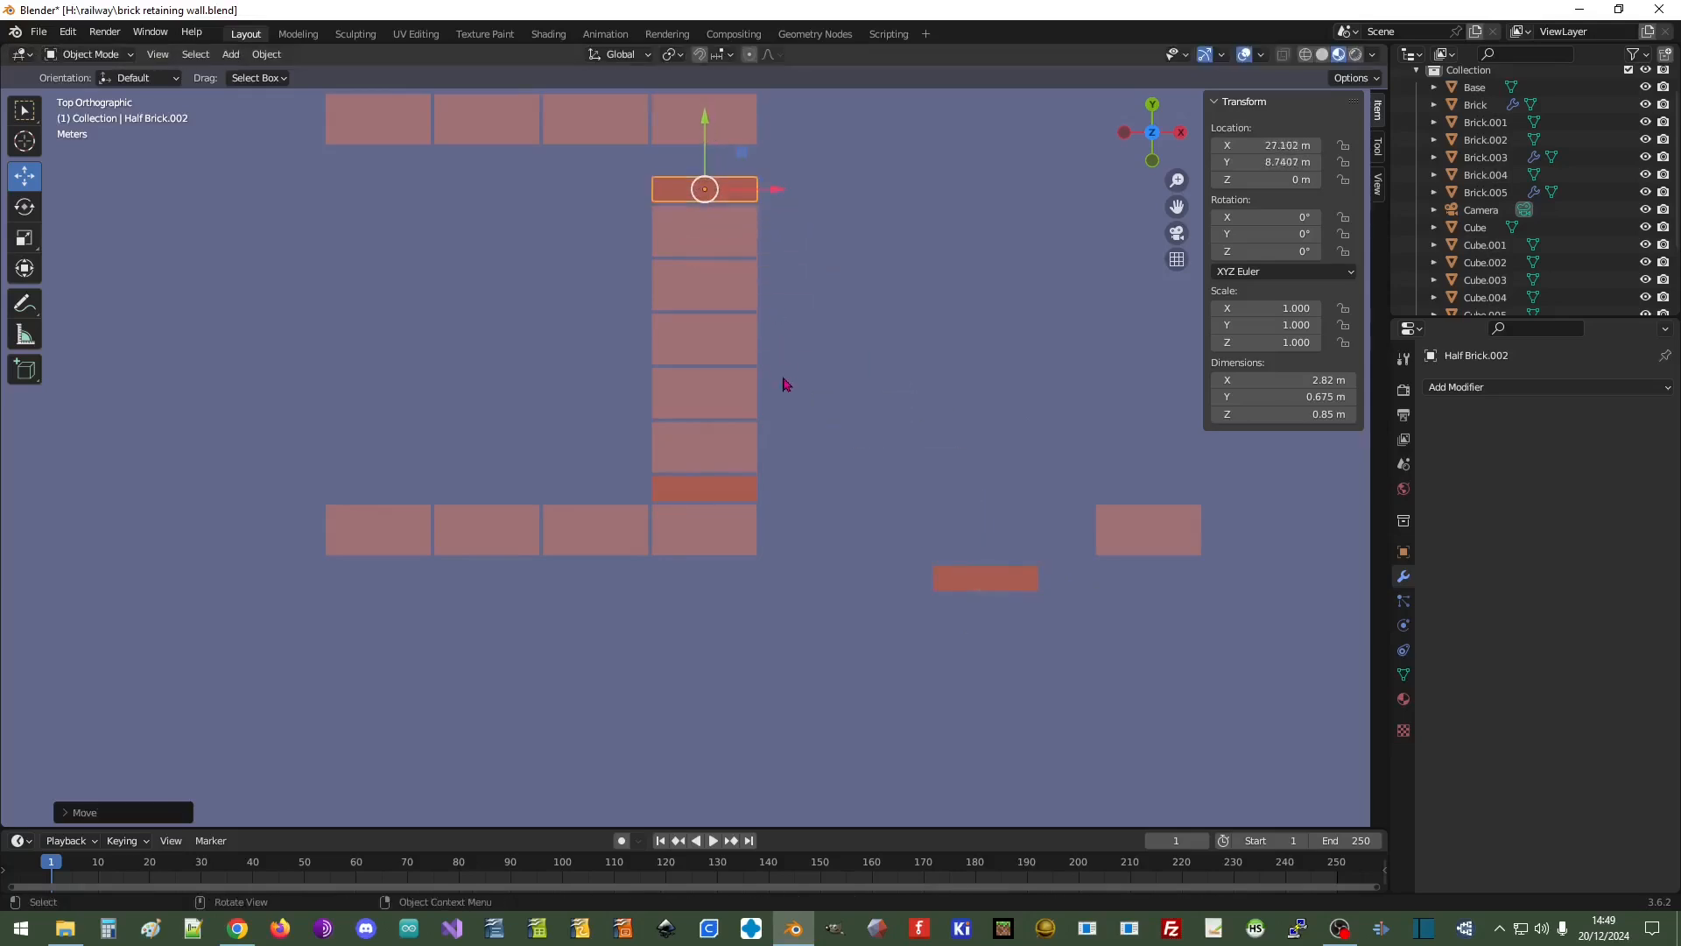
Nudge the half brick at the column's far end along Y to even out its mortar gap
{"action": "middle_click_drag", "start_coordinate": [907, 282], "coordinate": [919, 544], "text": "shift"}
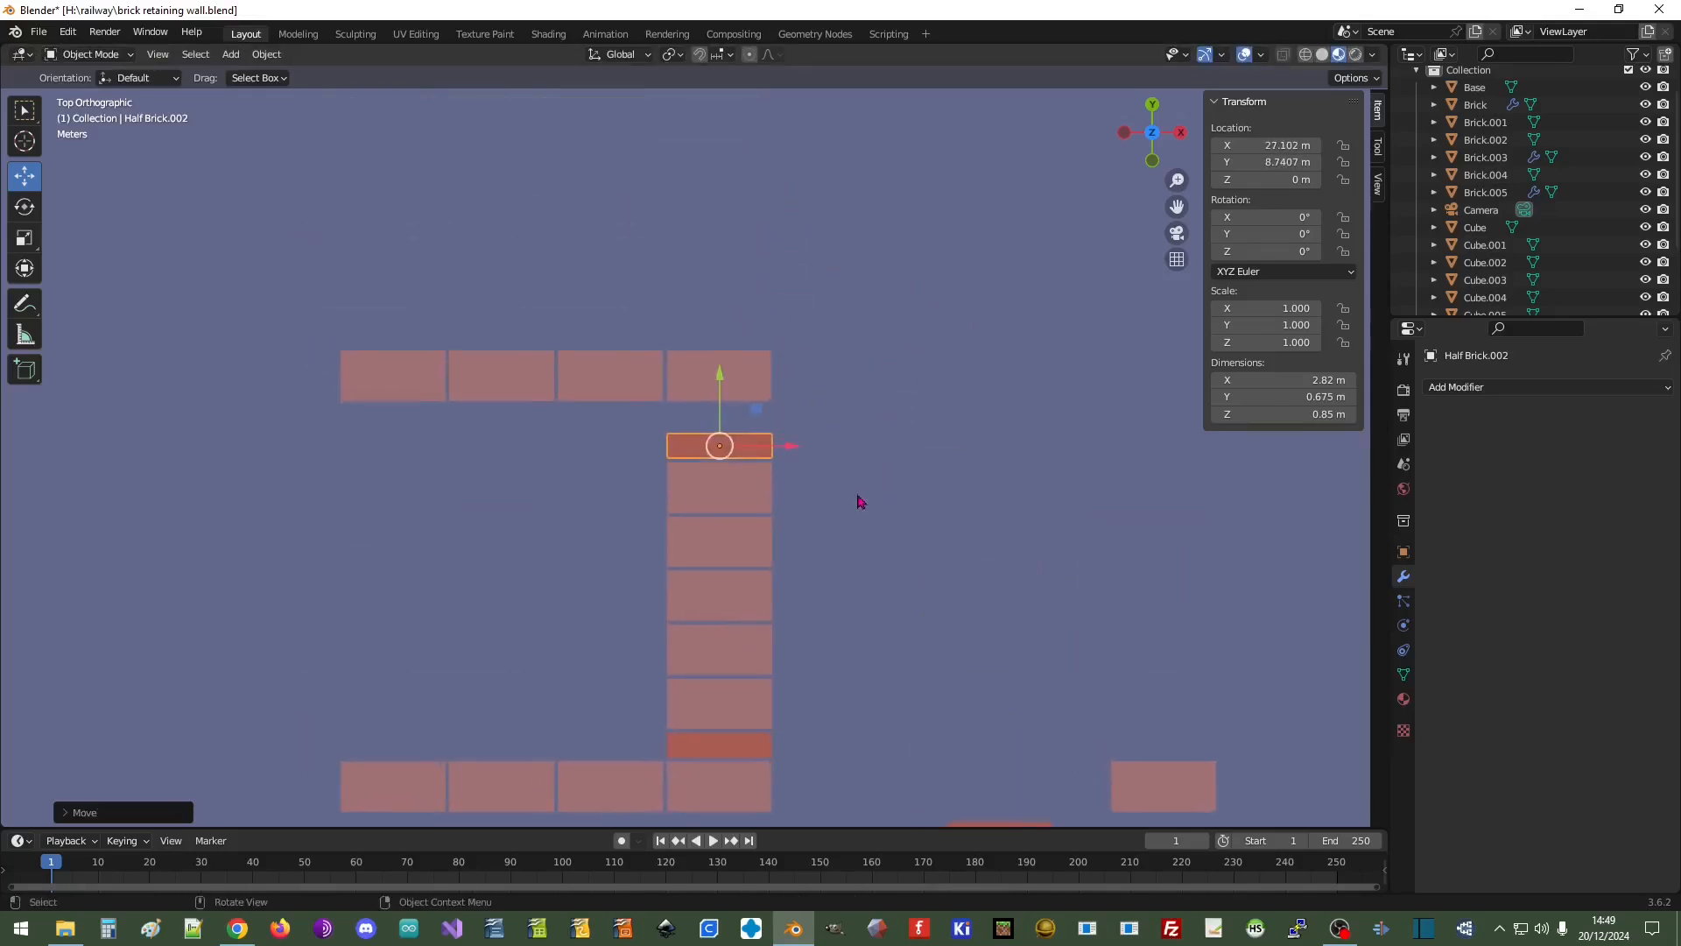
{"action": "scroll", "coordinate": [851, 499], "scroll_direction": "up", "scroll_amount": 4}
{"action": "scroll", "coordinate": [845, 506], "scroll_direction": "up", "scroll_amount": 2}
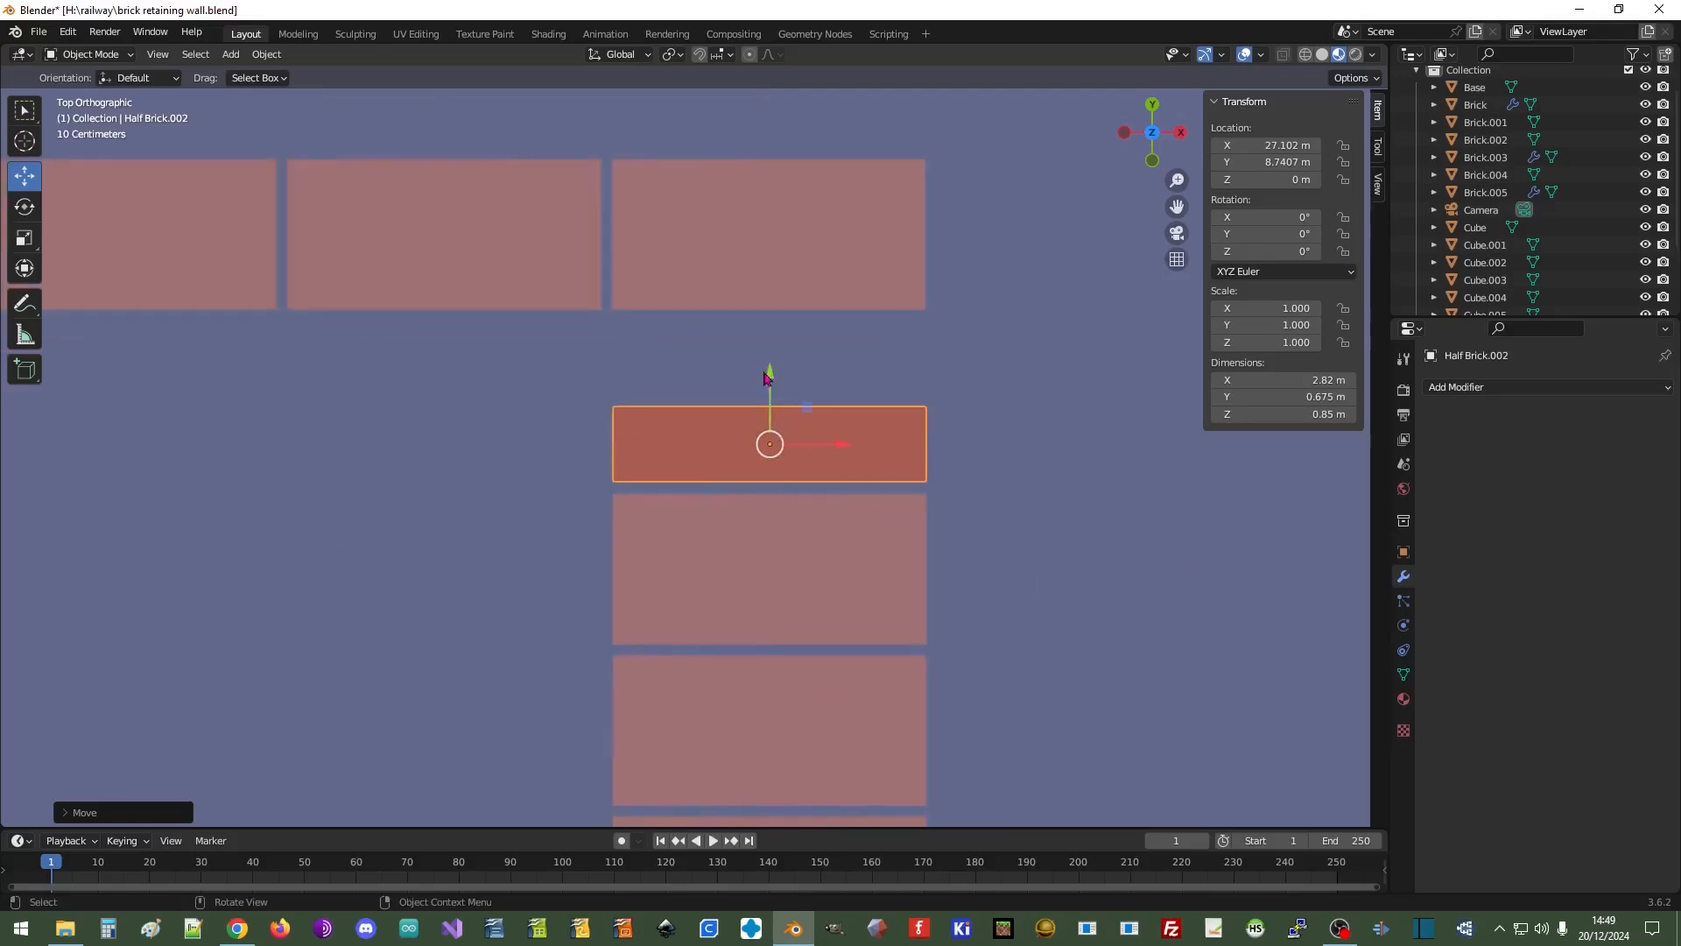
{"action": "left_click_drag", "start_coordinate": [771, 378], "coordinate": [766, 352]}
Move the duplicated four-brick row along Y to about 9.83 m so it meets the half brick at the column's end
{"action": "left_click", "coordinate": [774, 197]}
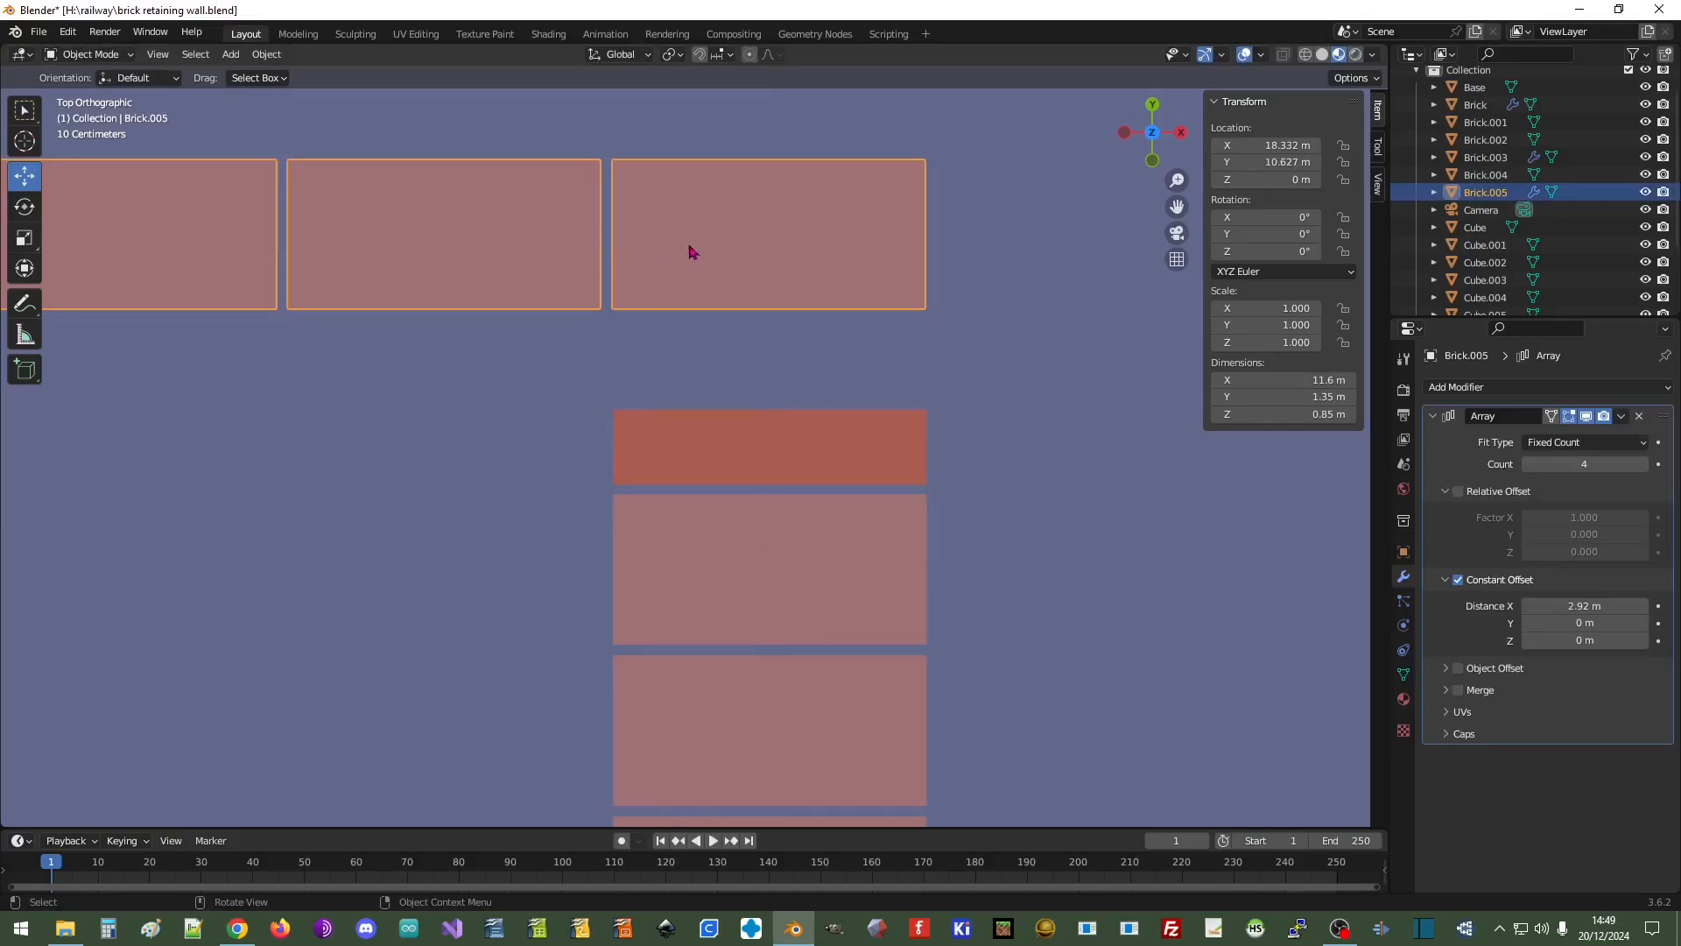
{"action": "scroll", "coordinate": [666, 299], "scroll_direction": "down", "scroll_amount": 4}
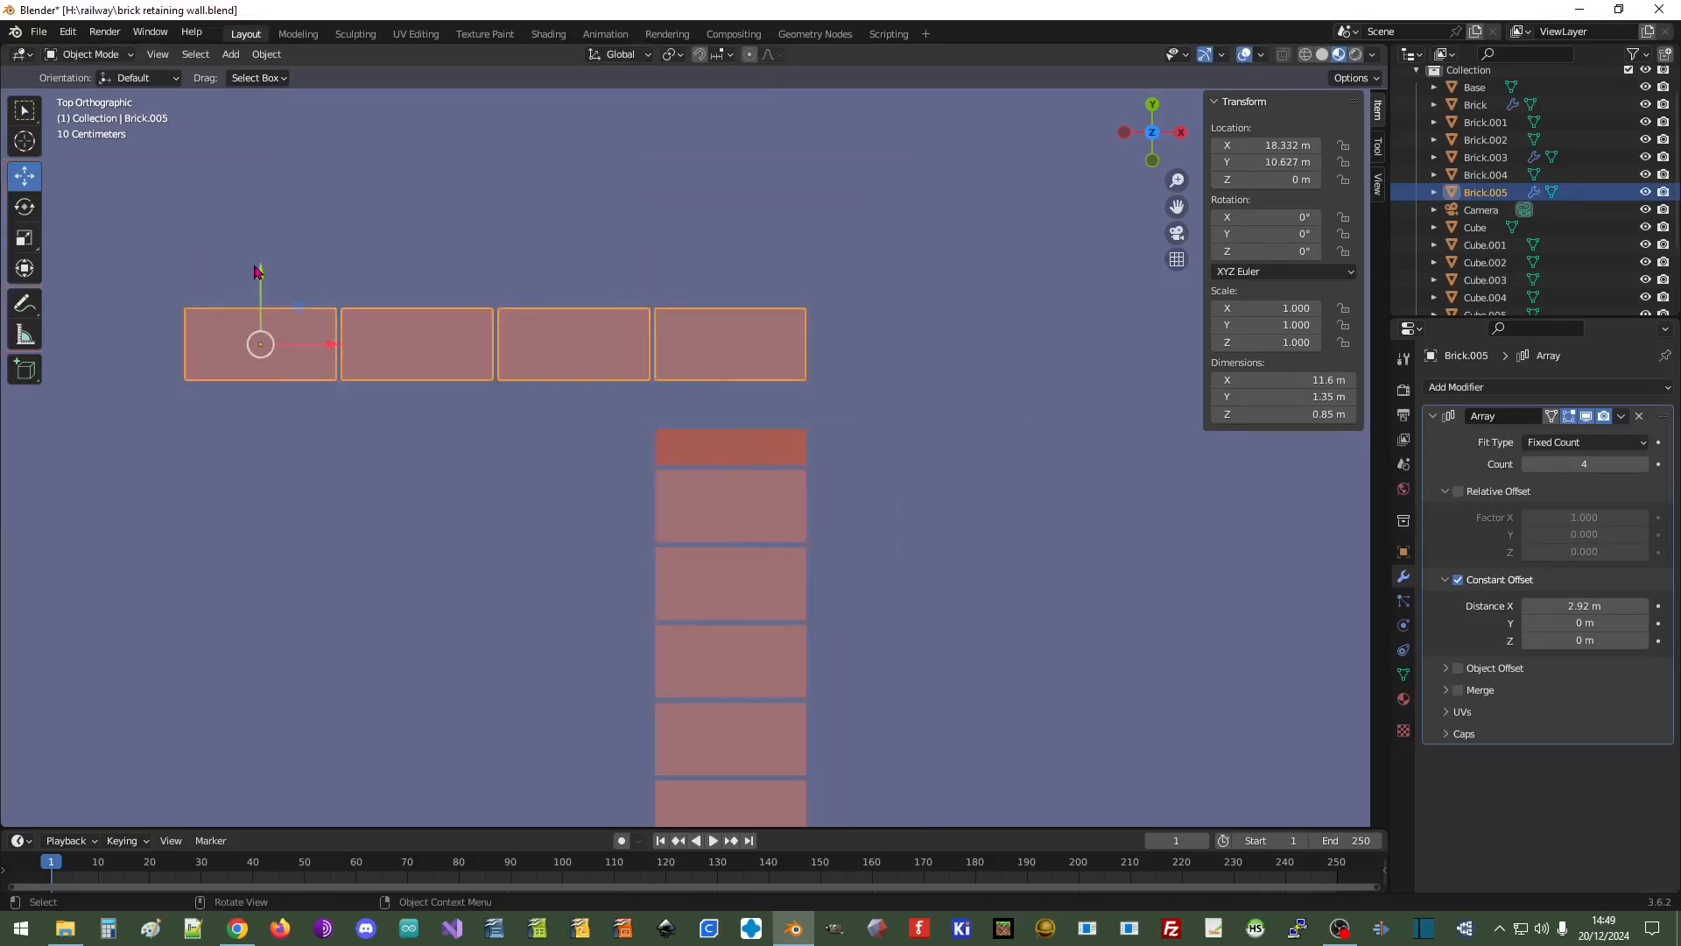
{"action": "left_click_drag", "start_coordinate": [260, 273], "coordinate": [255, 321]}
{"action": "middle_click_drag", "start_coordinate": [1088, 563], "coordinate": [899, 439]}
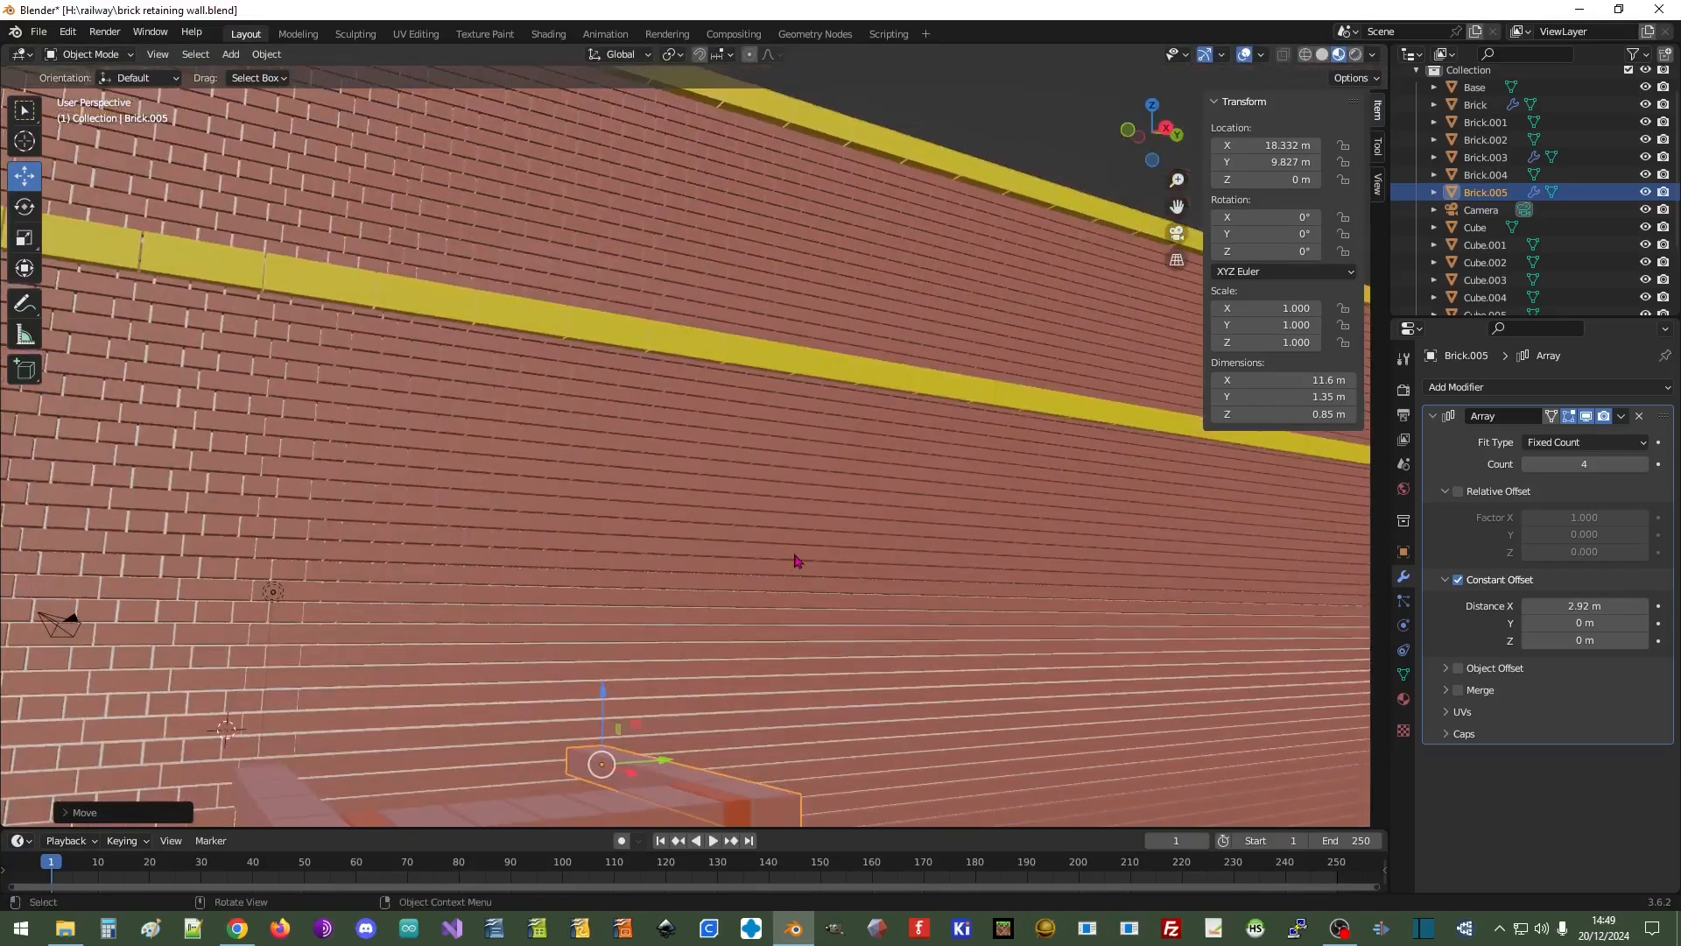
{"action": "scroll", "coordinate": [890, 602], "scroll_direction": "down", "scroll_amount": 3}
{"action": "middle_click_drag", "start_coordinate": [543, 526], "coordinate": [828, 610]}
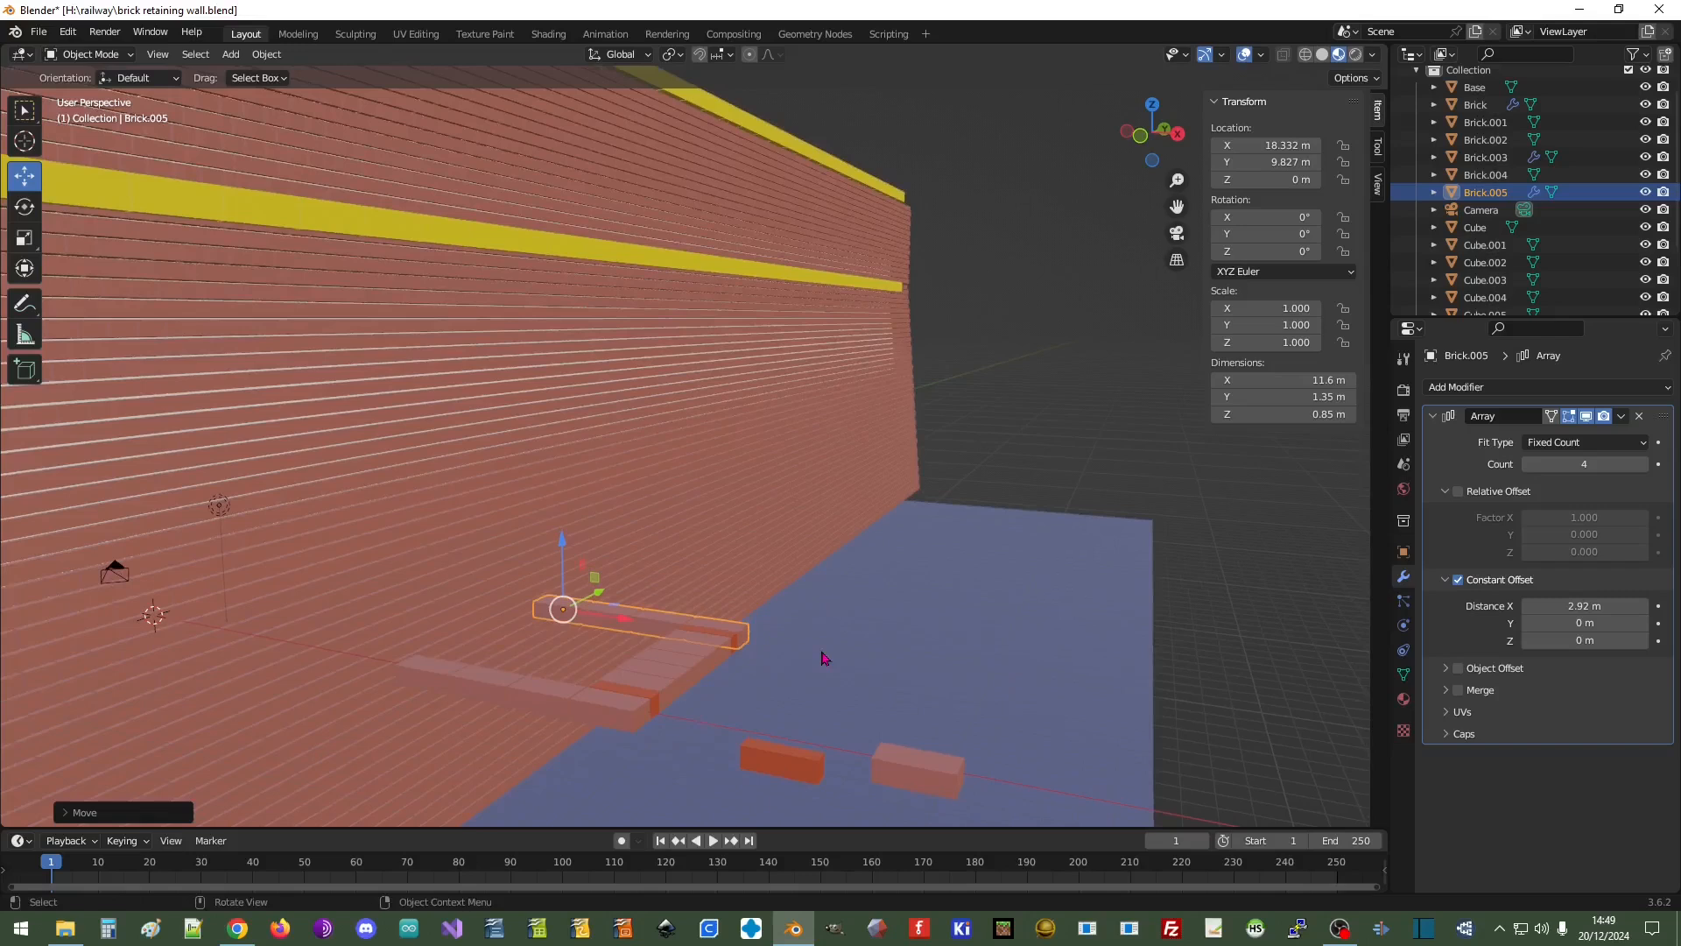
{"action": "left_click", "coordinate": [1342, 932]}
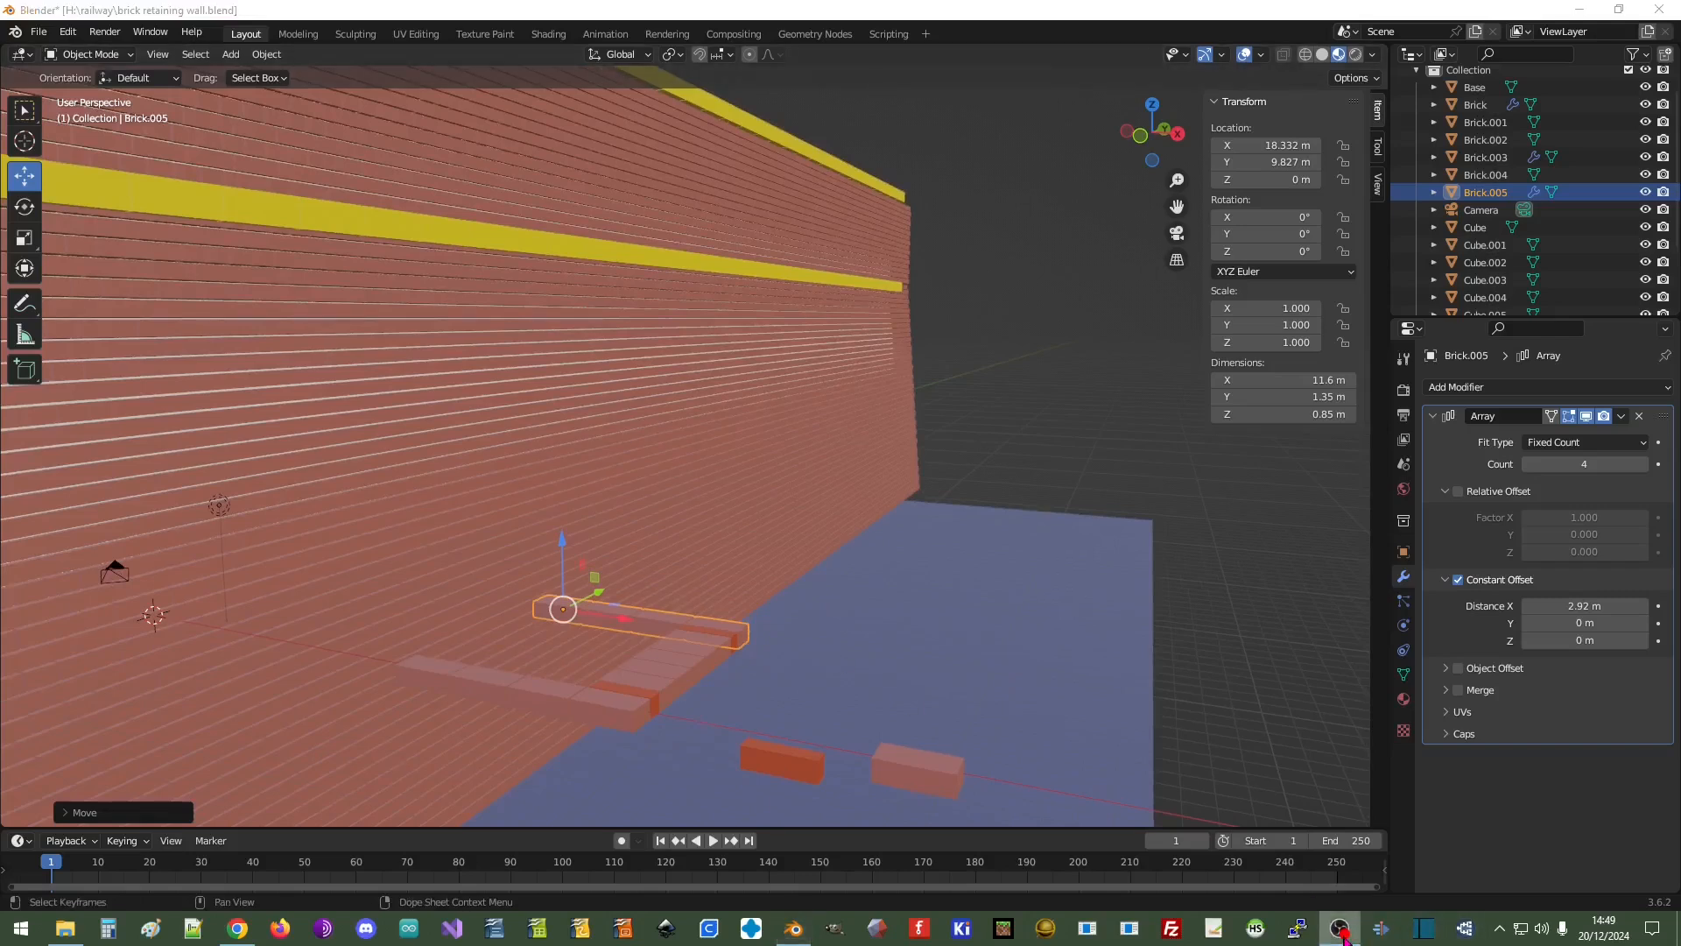
Duplicate the spare full brick and move the copy along X to about 30.5 m, beside the pier's corner
{"action": "left_click", "coordinate": [1089, 8]}
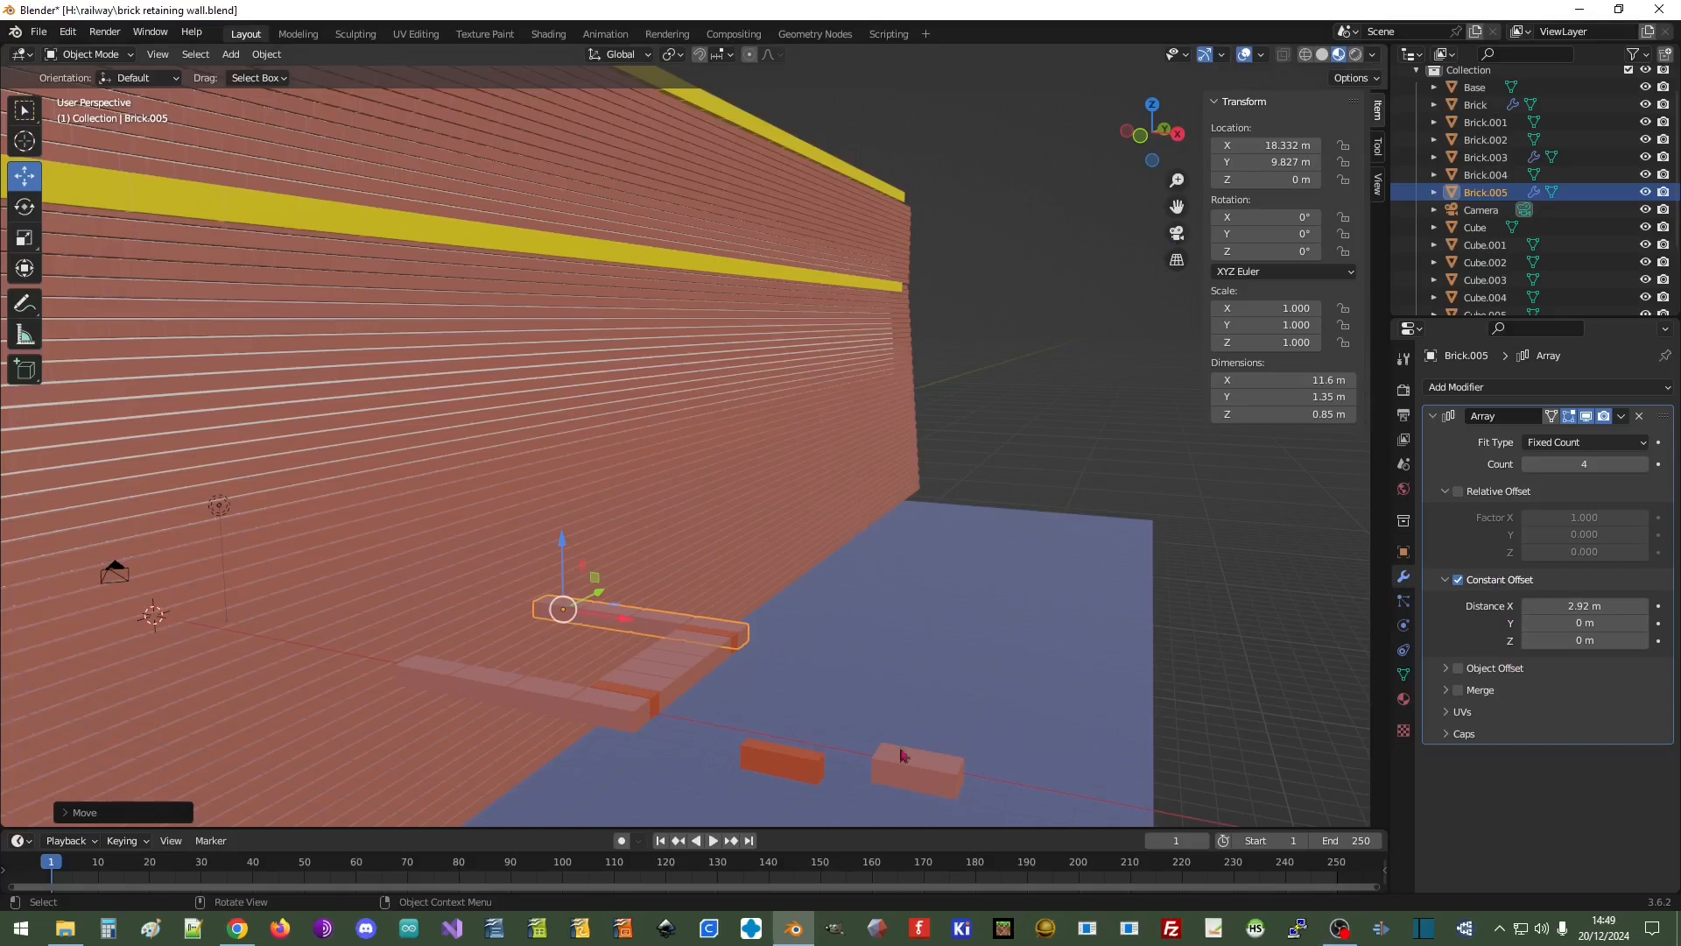
{"action": "left_click", "coordinate": [921, 770]}
{"action": "right_click", "coordinate": [851, 717]}
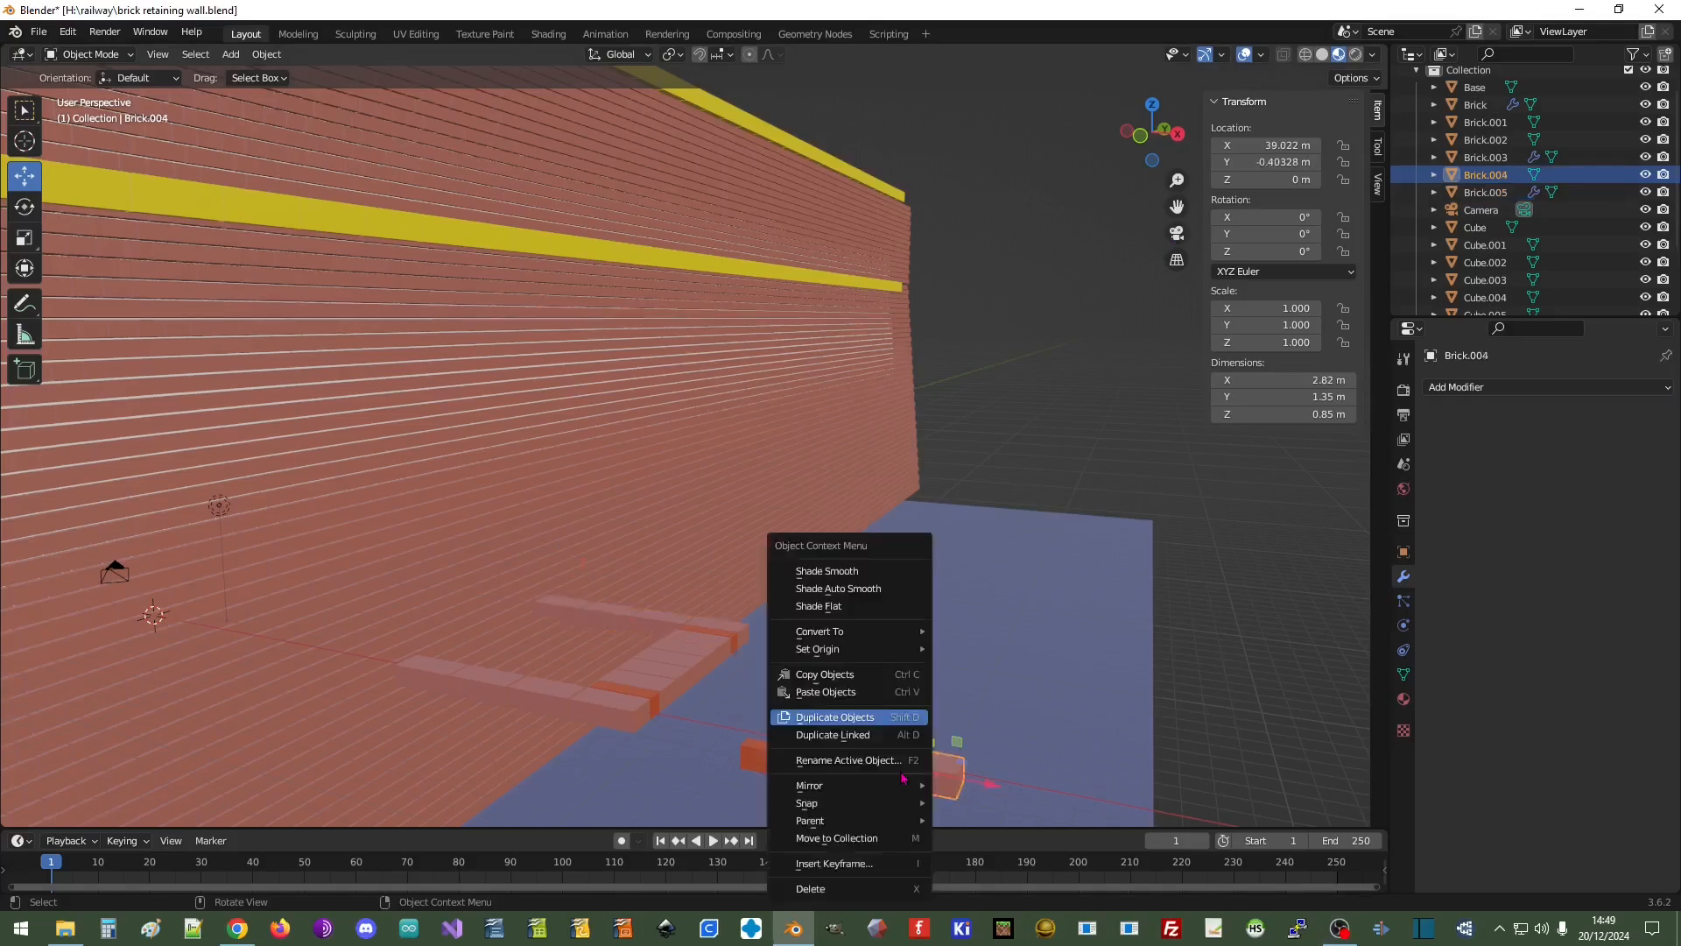
{"action": "left_click", "coordinate": [850, 717]}
{"action": "left_click", "coordinate": [850, 717]}
{"action": "left_click_drag", "start_coordinate": [995, 792], "coordinate": [754, 751]}
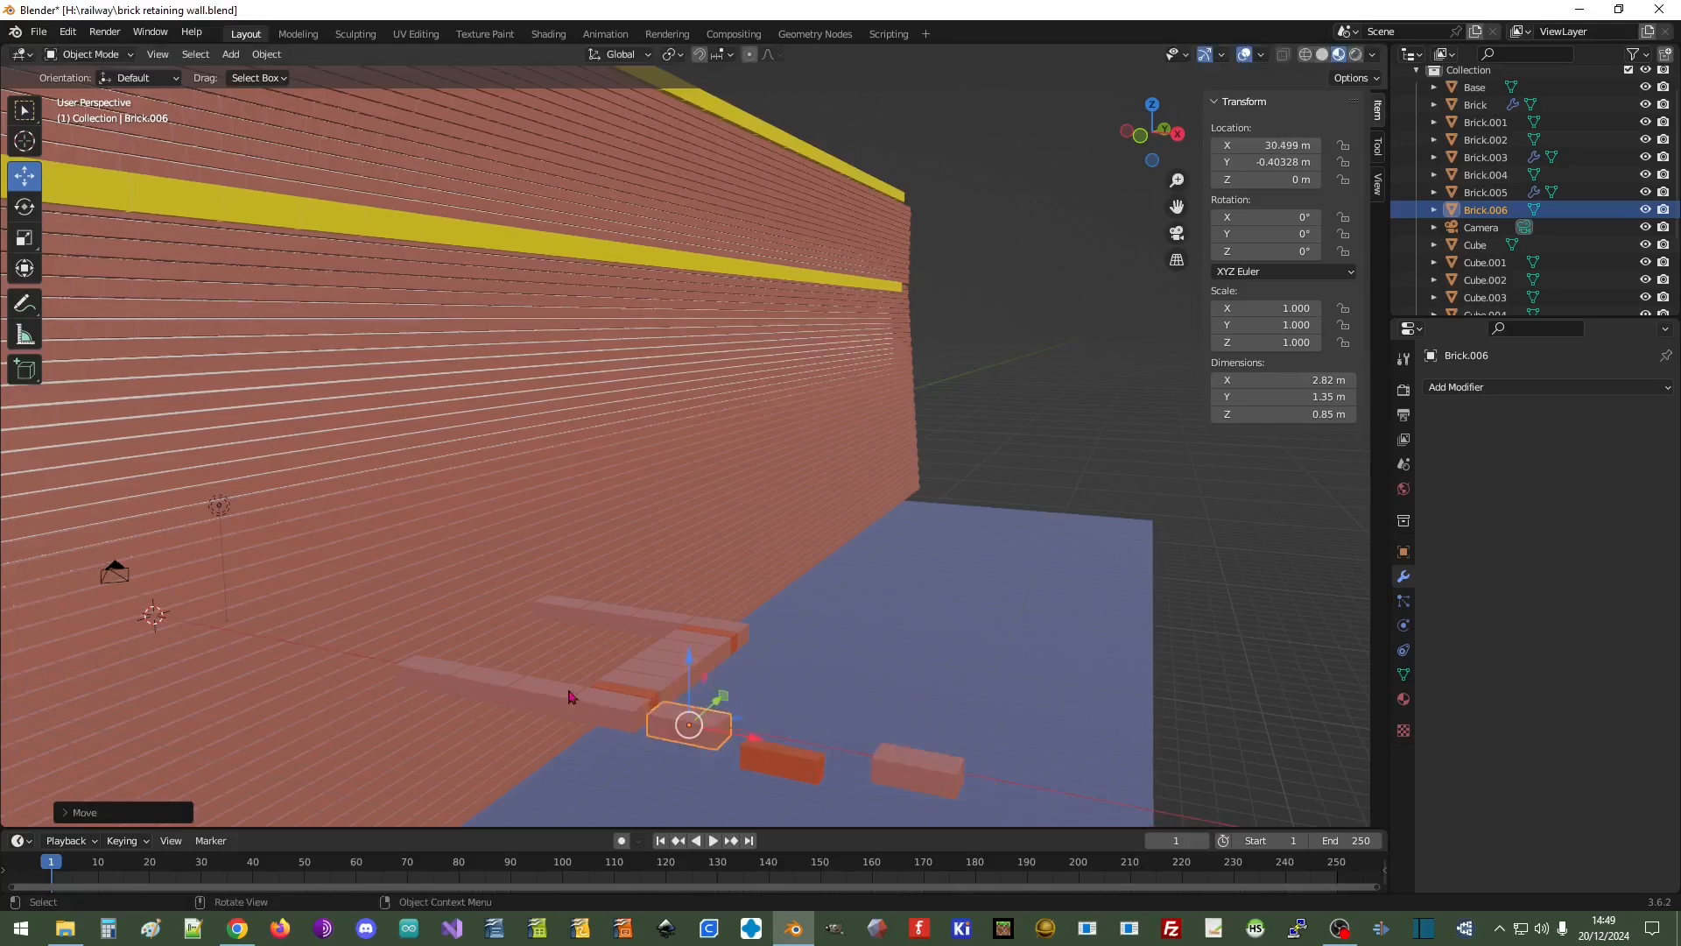
Rotate the duplicated brick 90° about Z and apply its rotation and scale
{"action": "right_click", "coordinate": [721, 725]}
{"action": "left_click", "coordinate": [1266, 252]}
{"action": "type", "text": "90"}
{"action": "key", "text": "Return"}
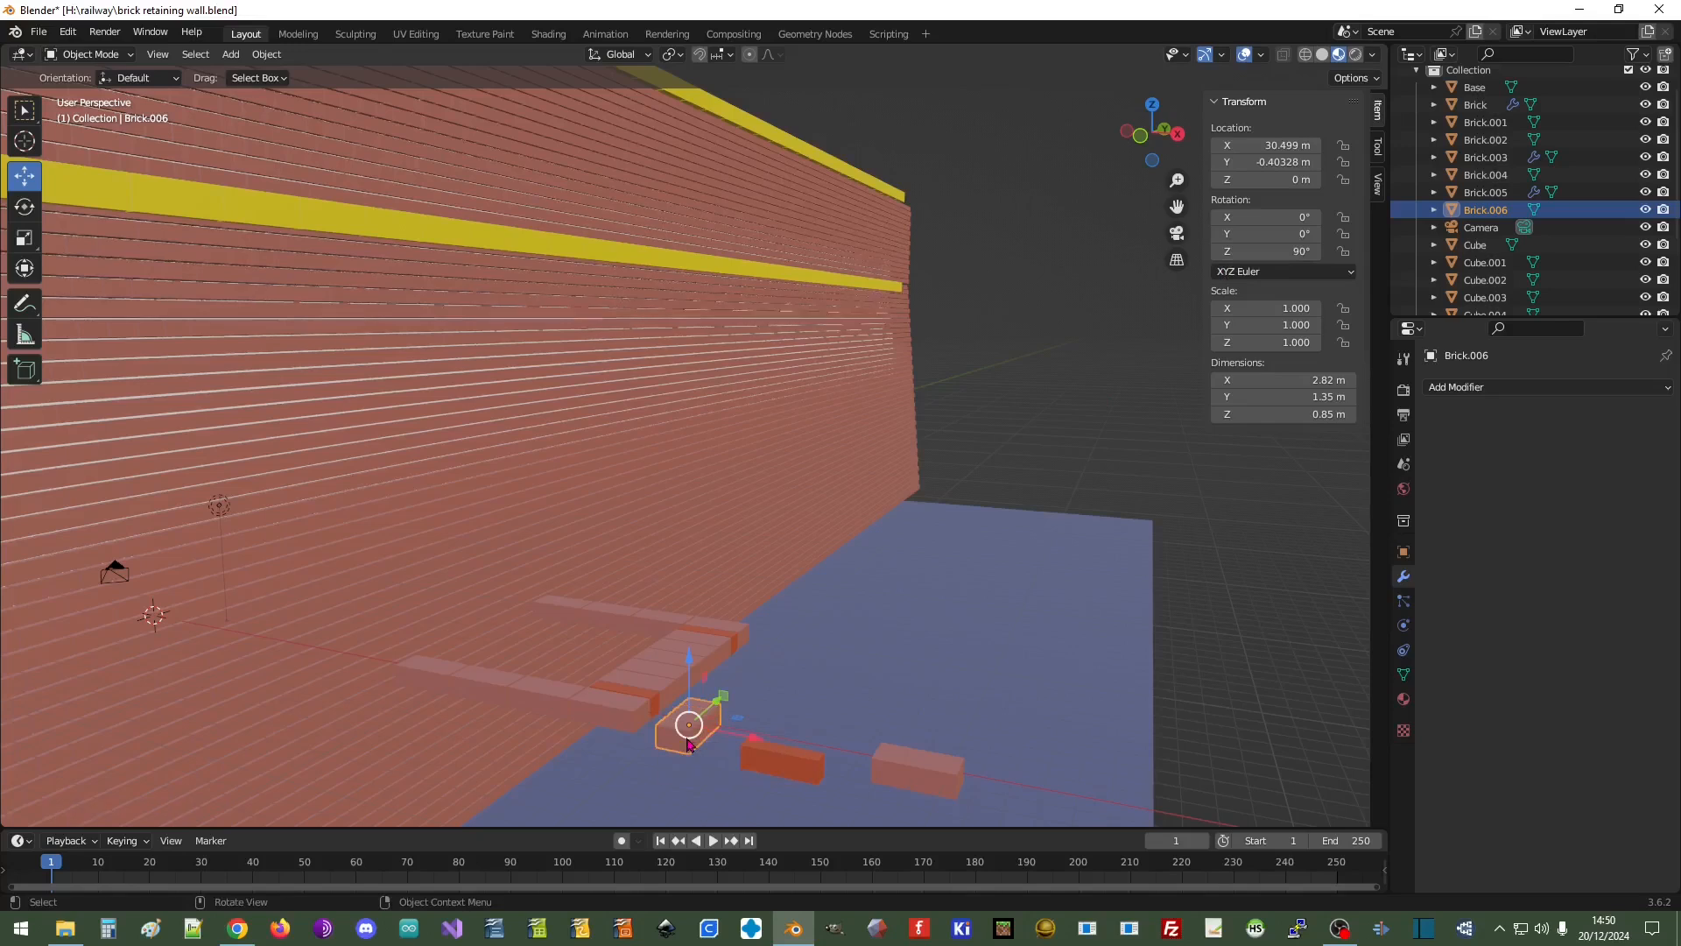
{"action": "key", "text": "ctrl+a"}
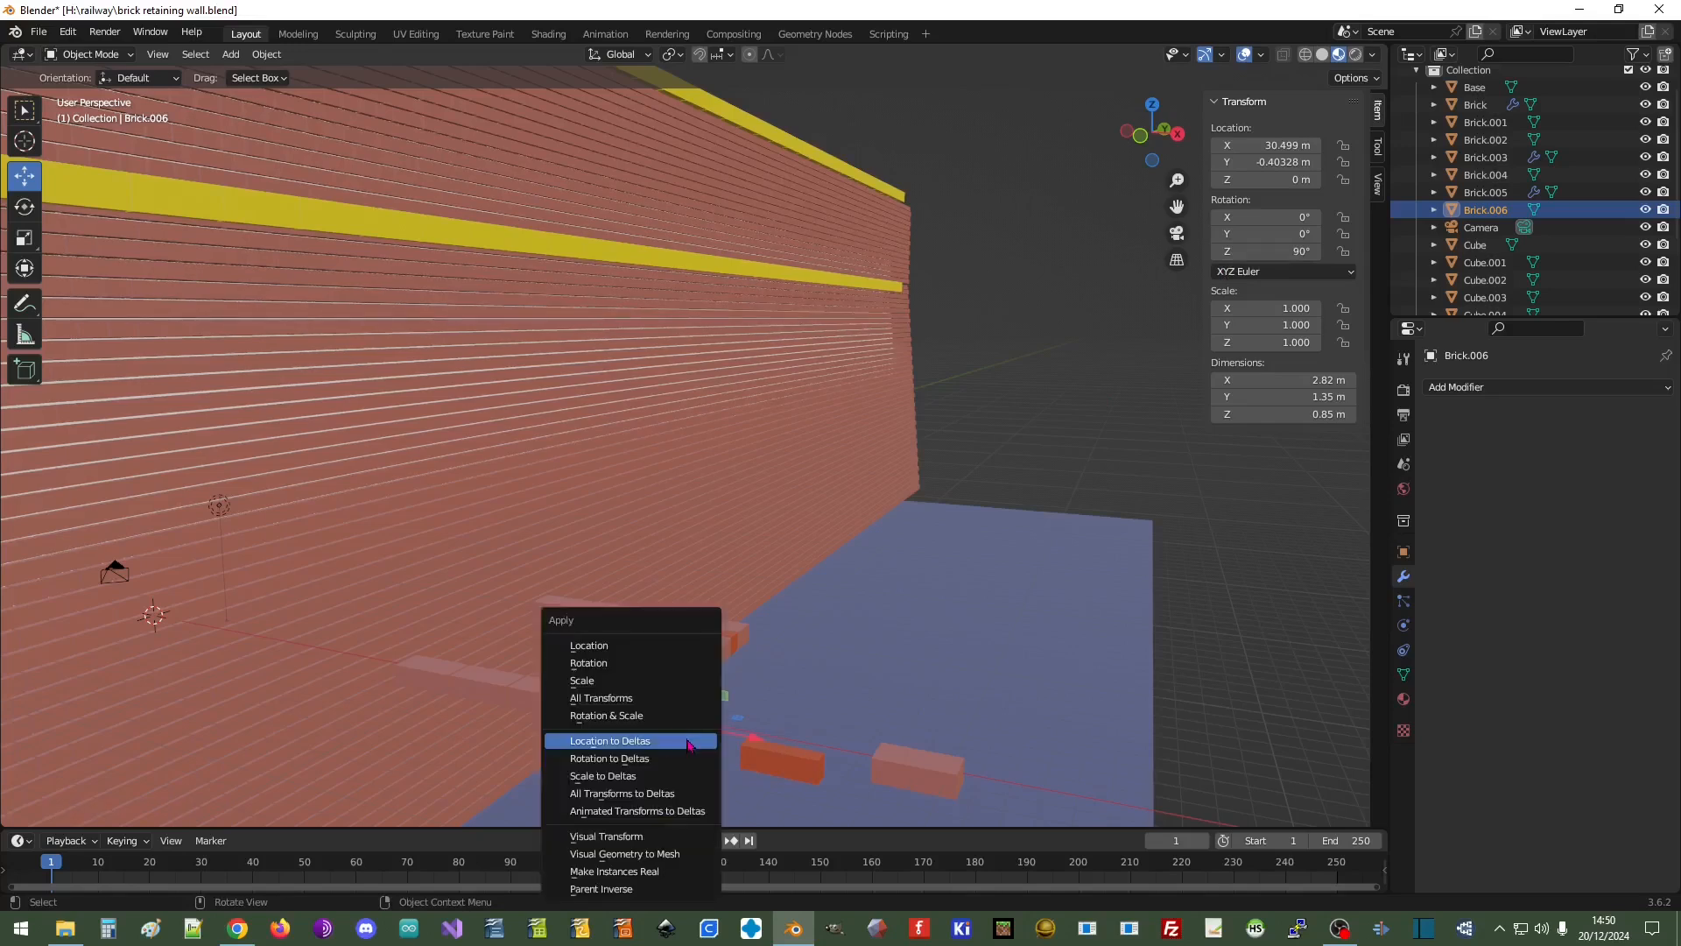
{"action": "left_click", "coordinate": [634, 716]}
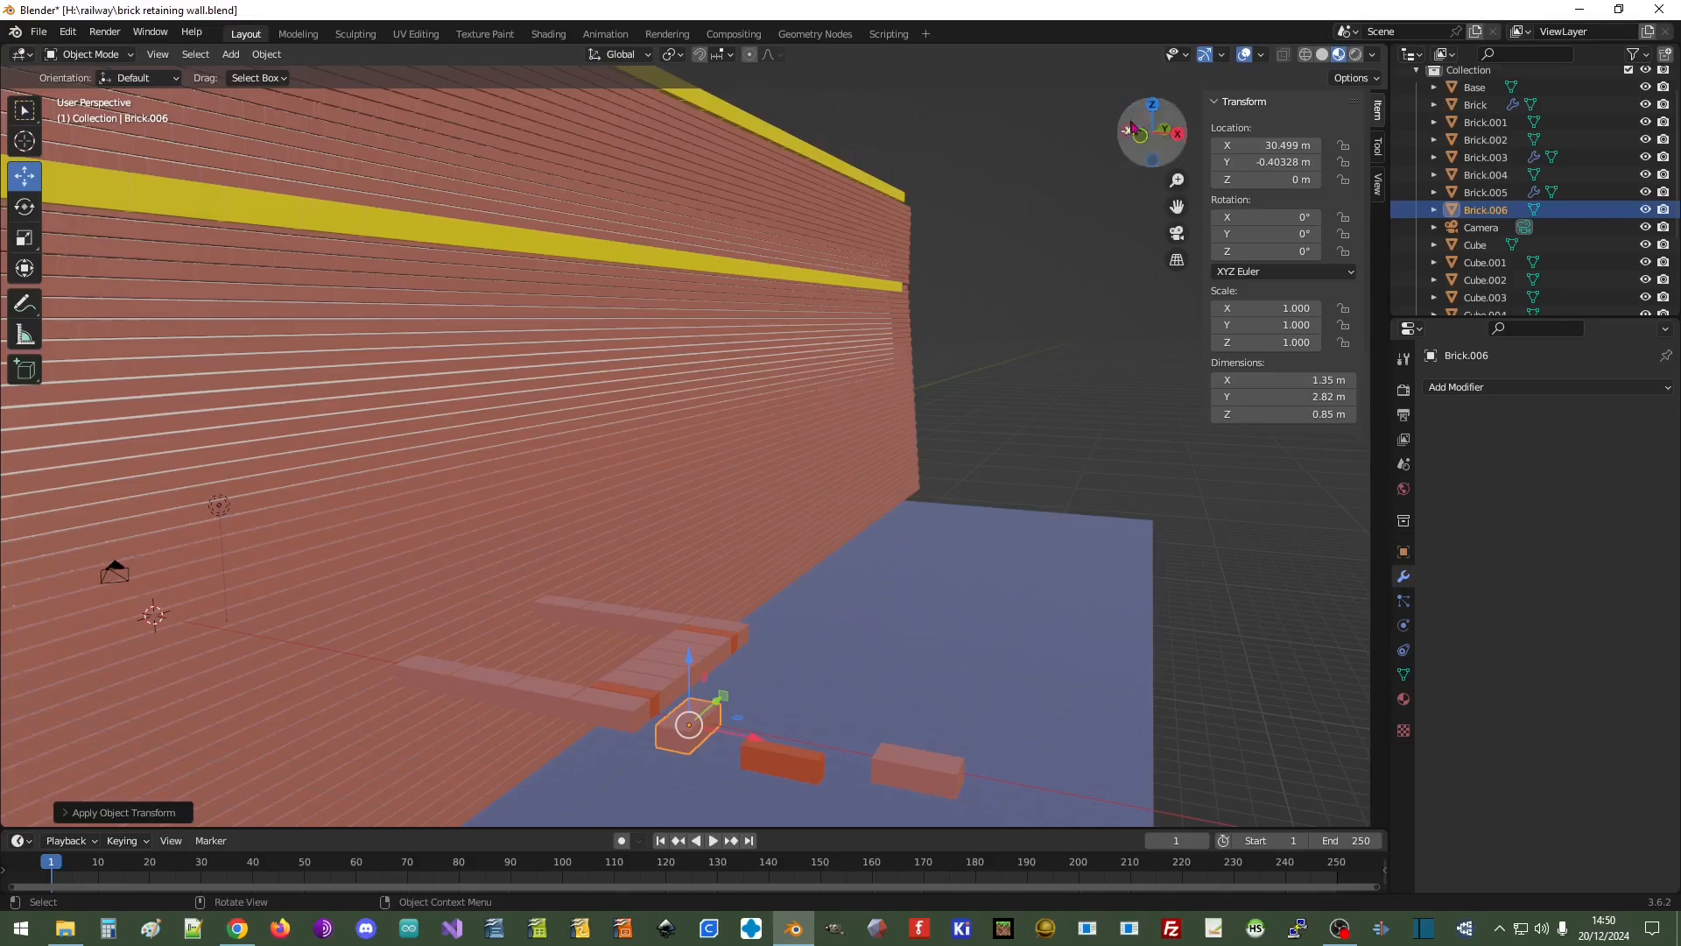
Add an Array modifier to the rotated brick, using a constant offset instead of the relative offset
{"action": "left_click", "coordinate": [1152, 104]}
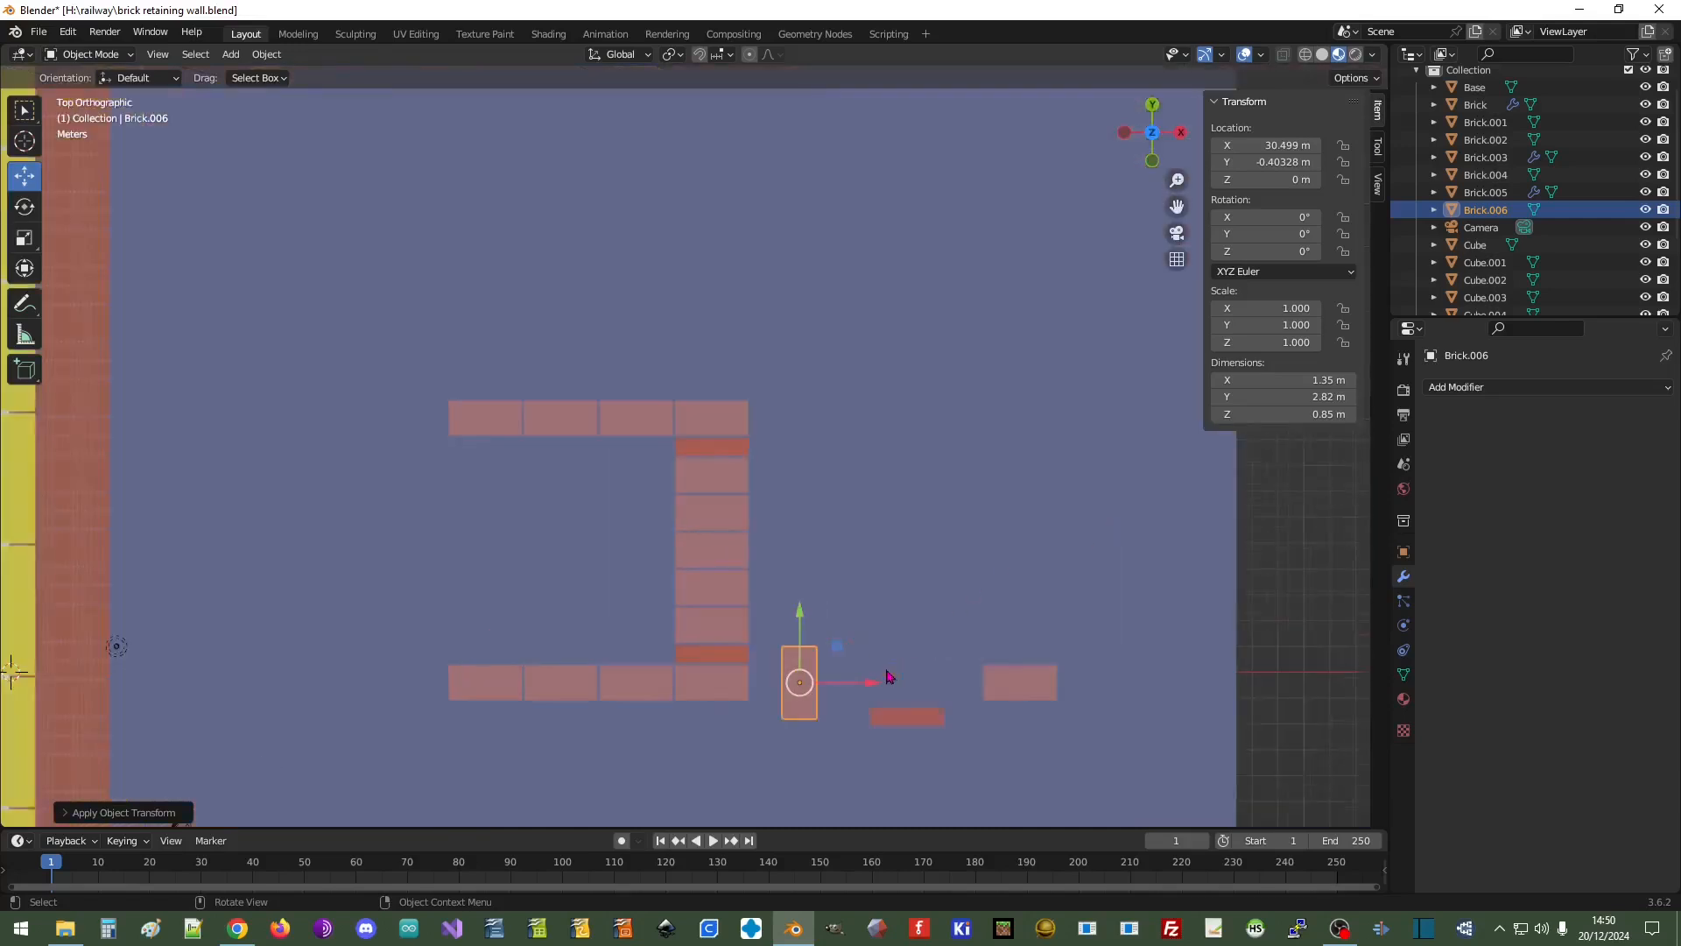
{"action": "scroll", "coordinate": [936, 637], "scroll_direction": "up", "scroll_amount": 3}
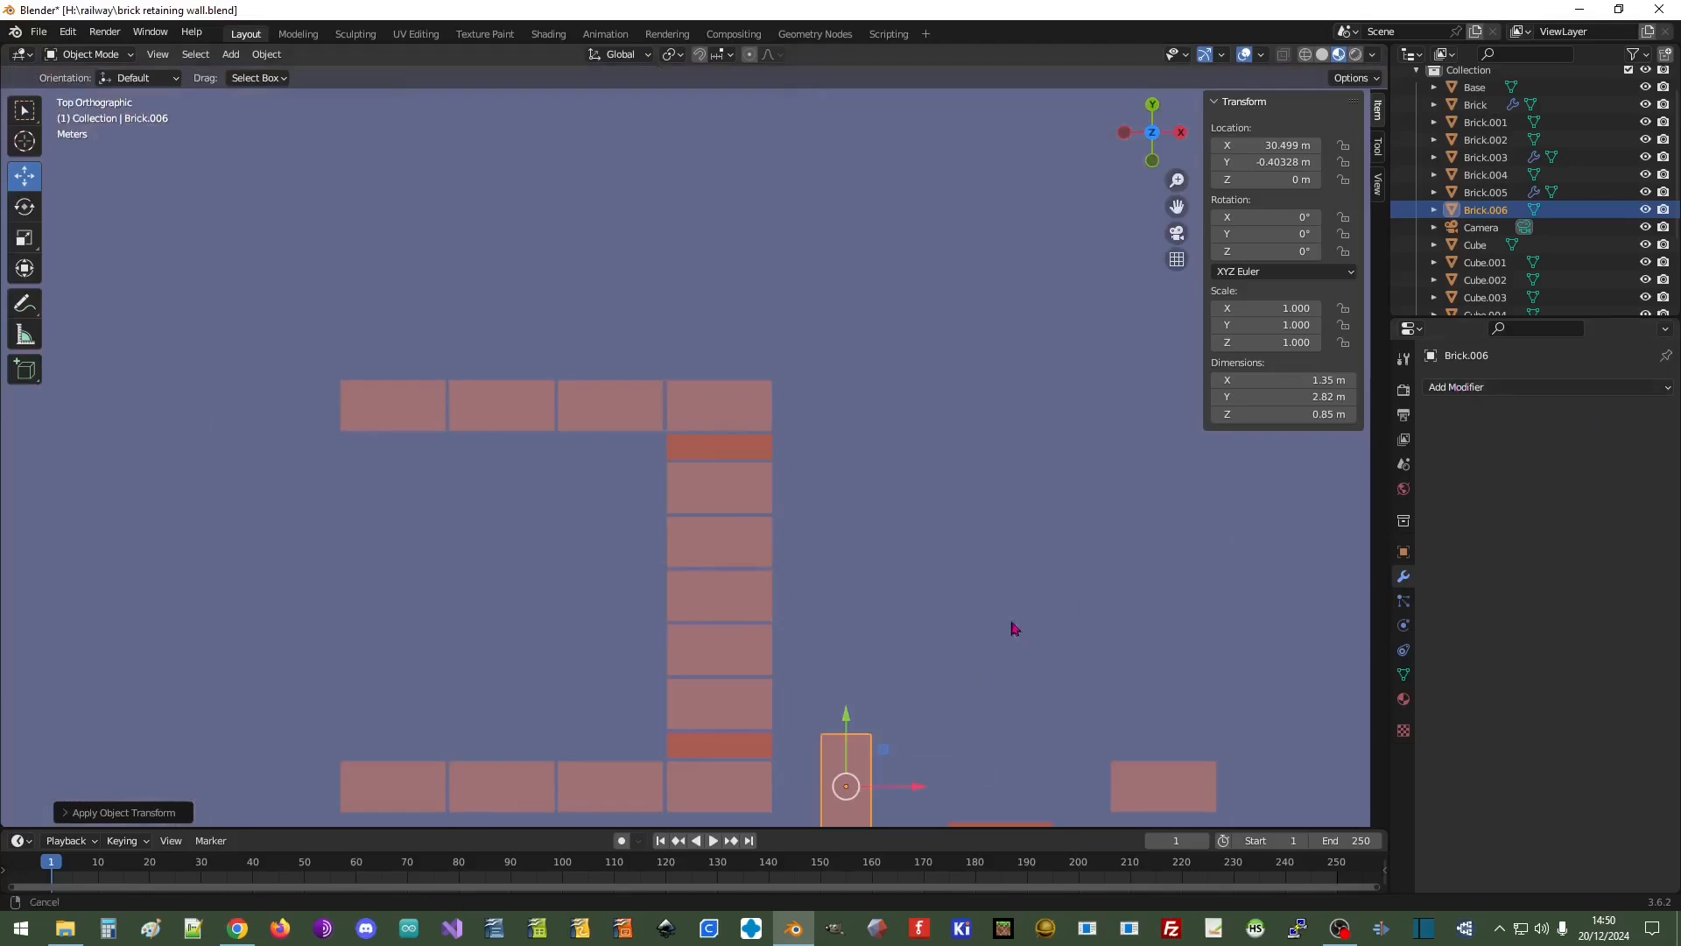
{"action": "middle_click_drag", "start_coordinate": [1009, 627], "coordinate": [979, 447], "text": "shift"}
{"action": "left_click", "coordinate": [1465, 388]}
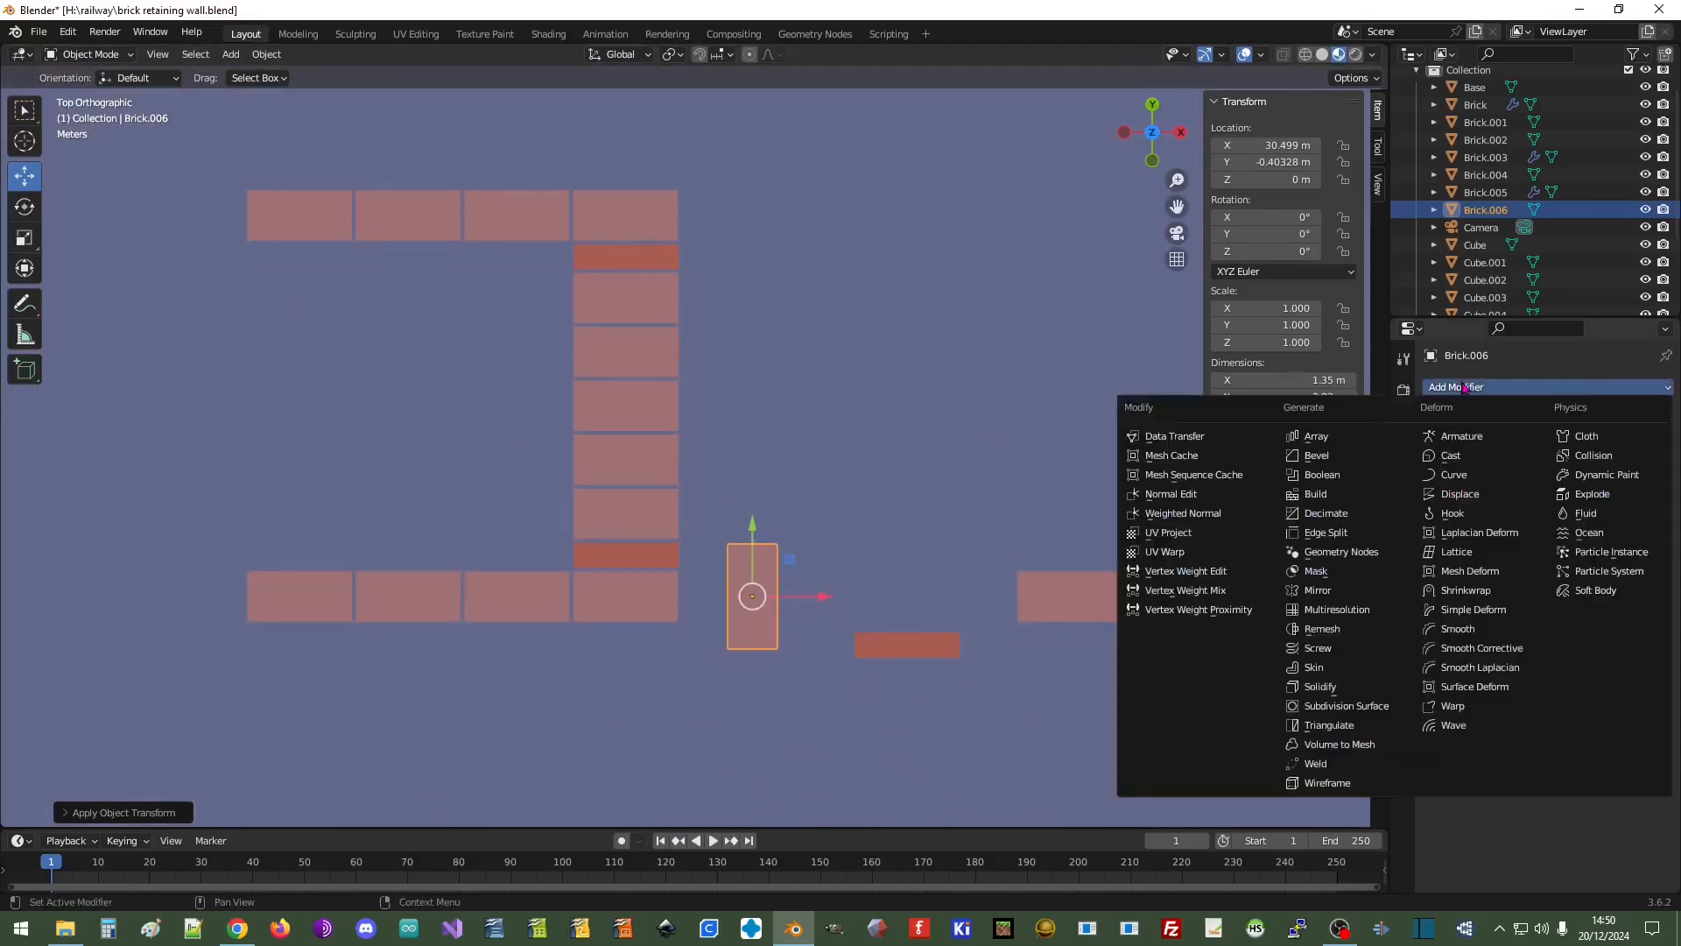
{"action": "left_click", "coordinate": [1320, 437]}
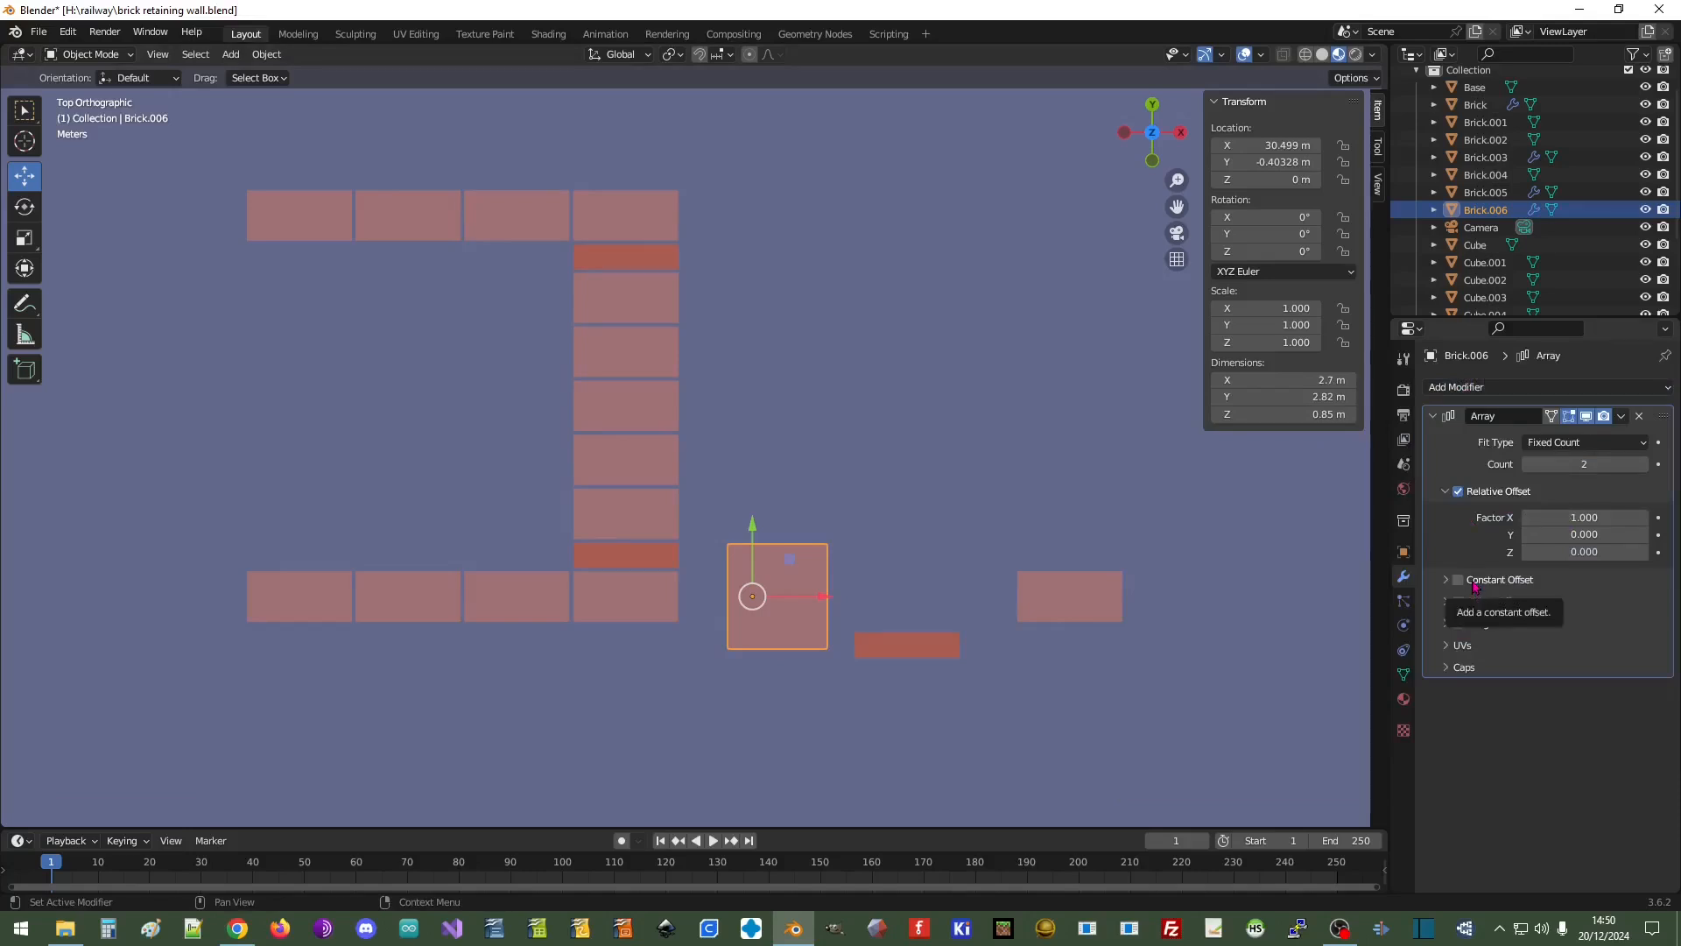
{"action": "left_click", "coordinate": [1458, 492]}
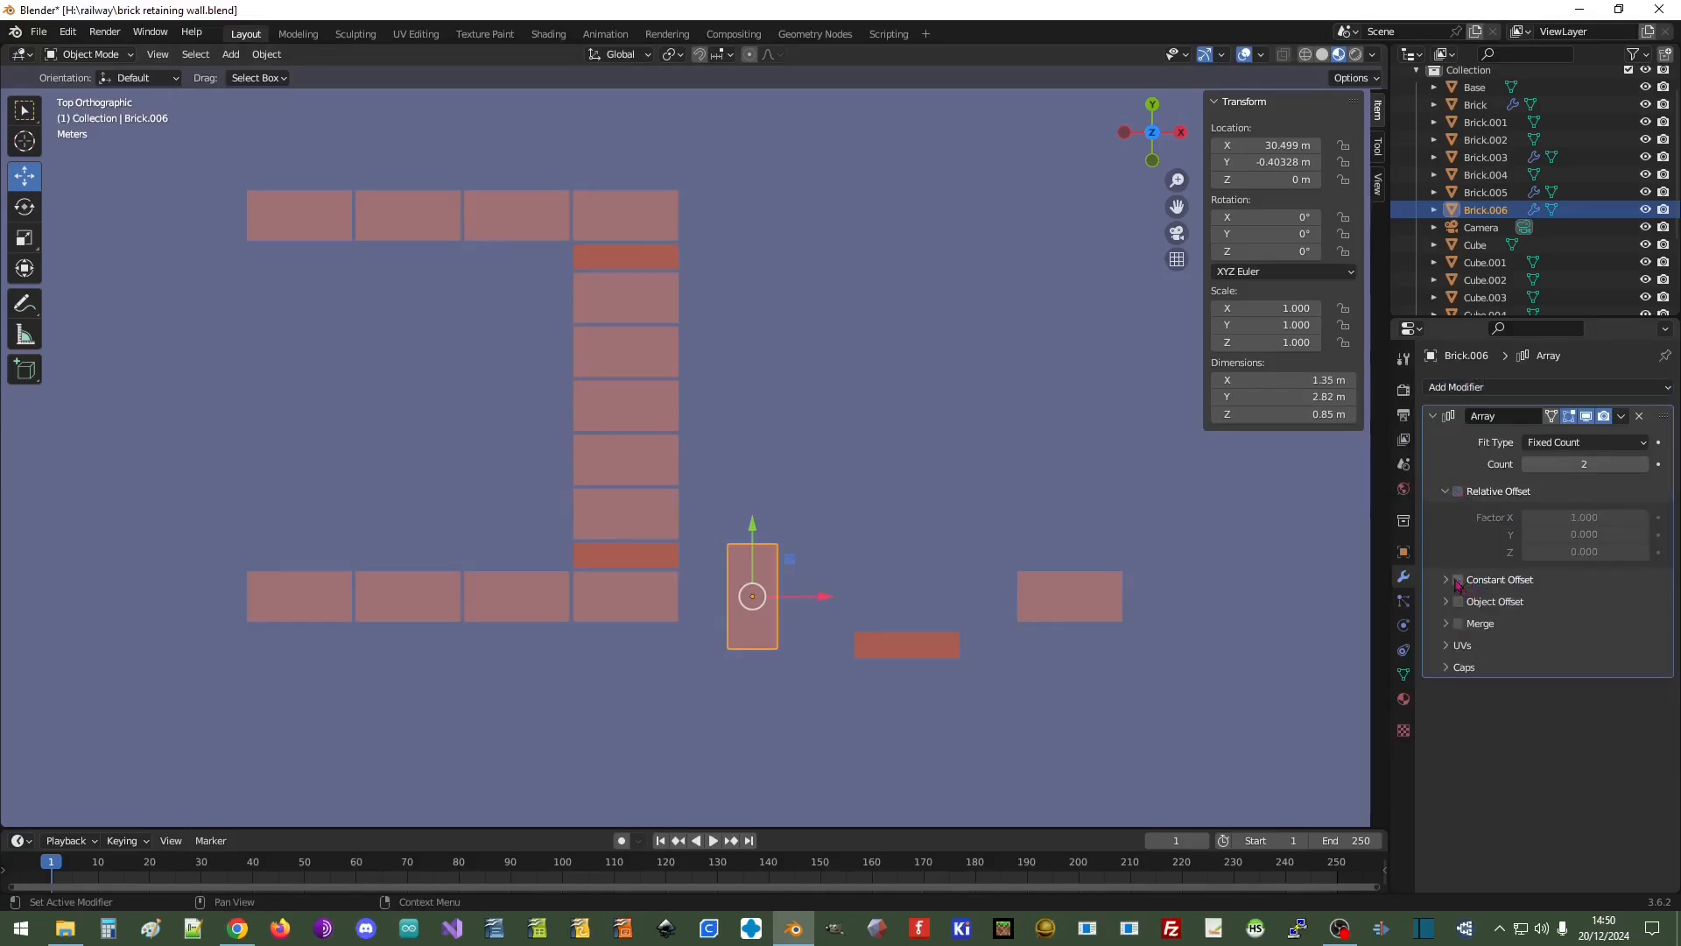
{"action": "left_click", "coordinate": [1444, 580]}
{"action": "left_click", "coordinate": [1465, 581]}
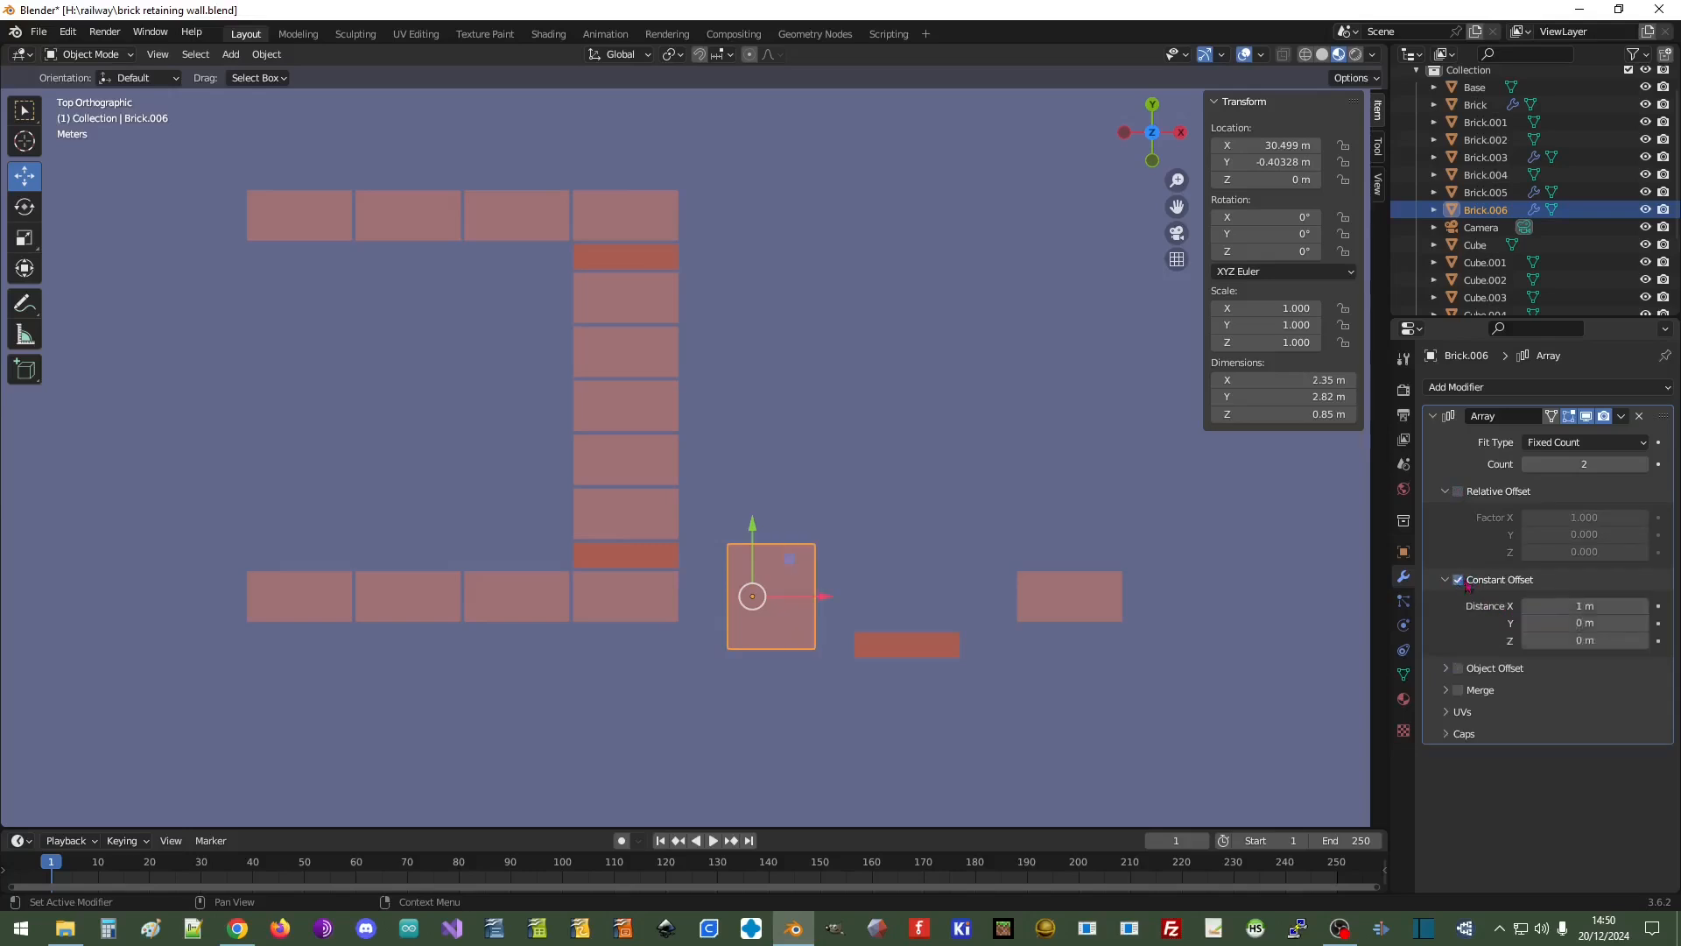
Set the rotated brick's array to a constant offset of X 0 m and Y 2.92 m, with a count of 4
{"action": "left_click", "coordinate": [1576, 602]}
{"action": "type", "text": "0"}
{"action": "key", "text": "Return"}
{"action": "left_click", "coordinate": [1584, 618]}
{"action": "type", "text": "2.92"}
{"action": "key", "text": "Return"}
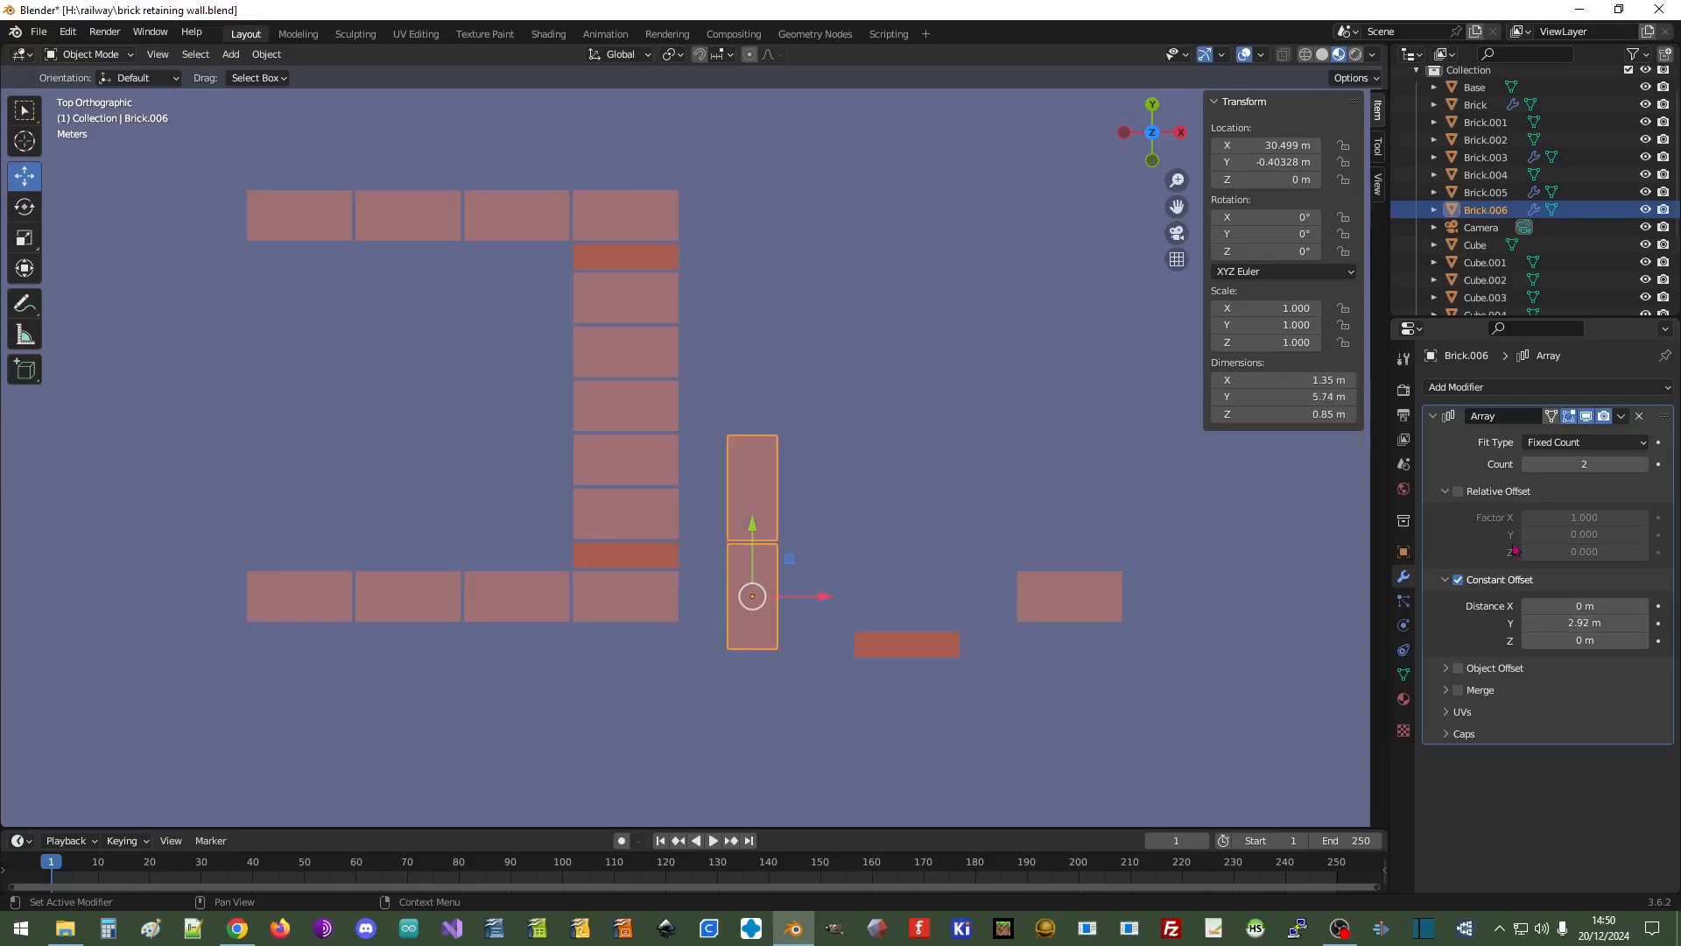
{"action": "left_click", "coordinate": [1643, 464]}
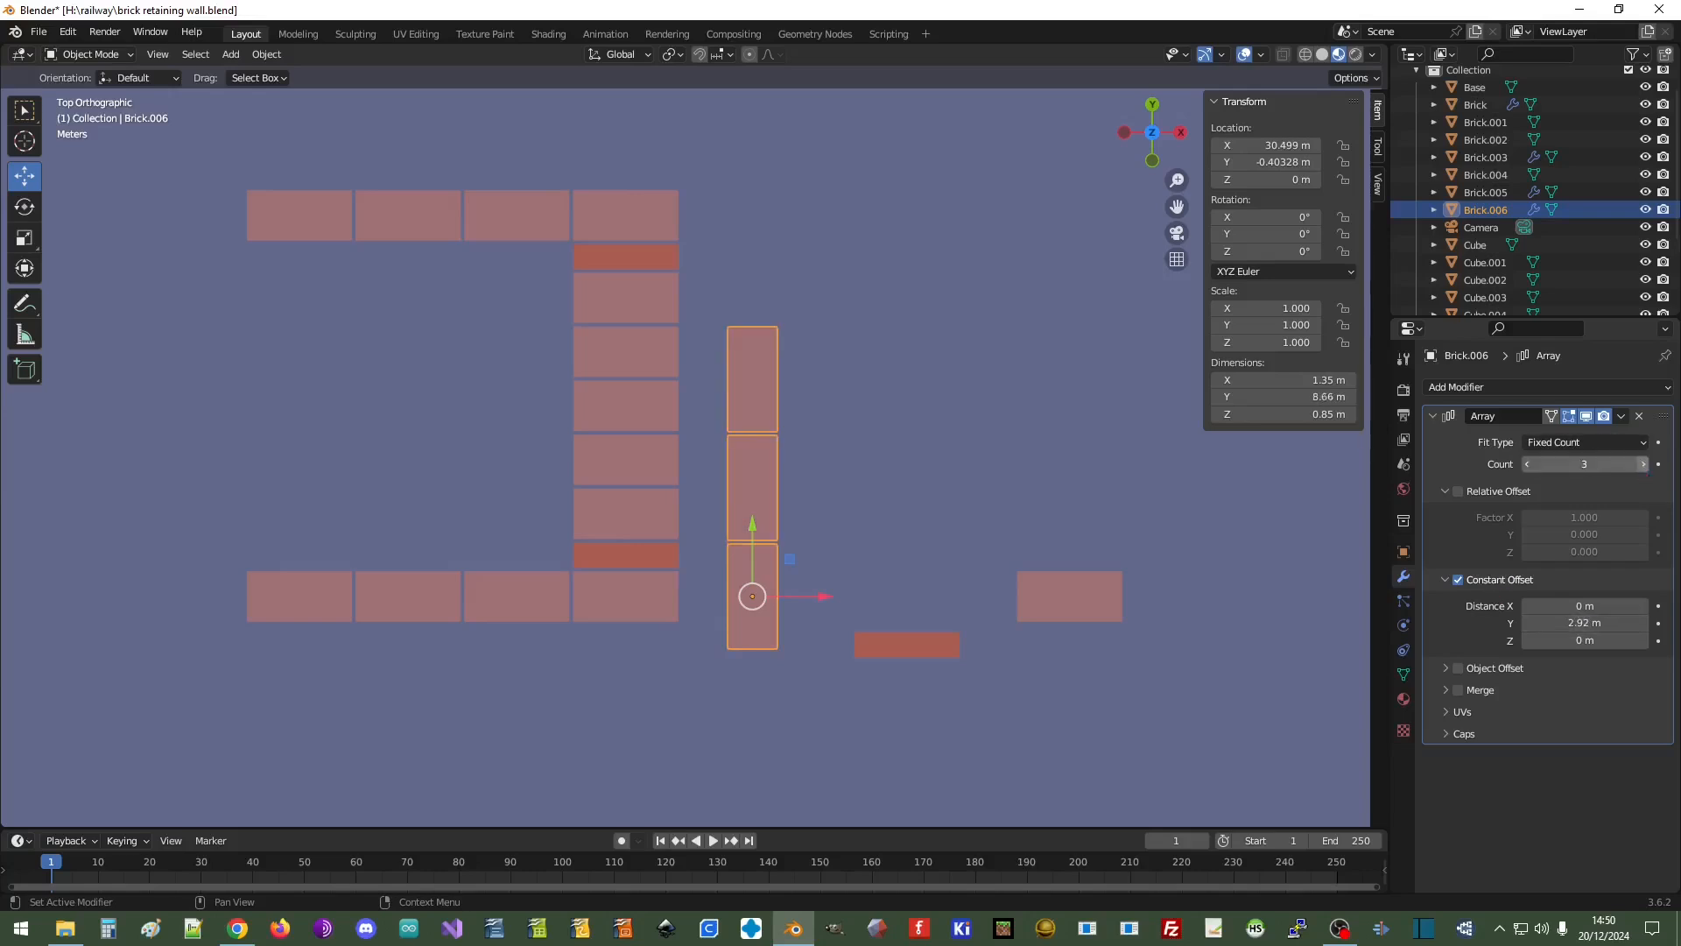
{"action": "left_click", "coordinate": [1643, 464]}
Apply the Array modifiers of the rotated brick column, both four-brick rows and the five-brick column
{"action": "left_click", "coordinate": [1621, 417]}
{"action": "left_click", "coordinate": [1577, 437]}
{"action": "left_click", "coordinate": [623, 617]}
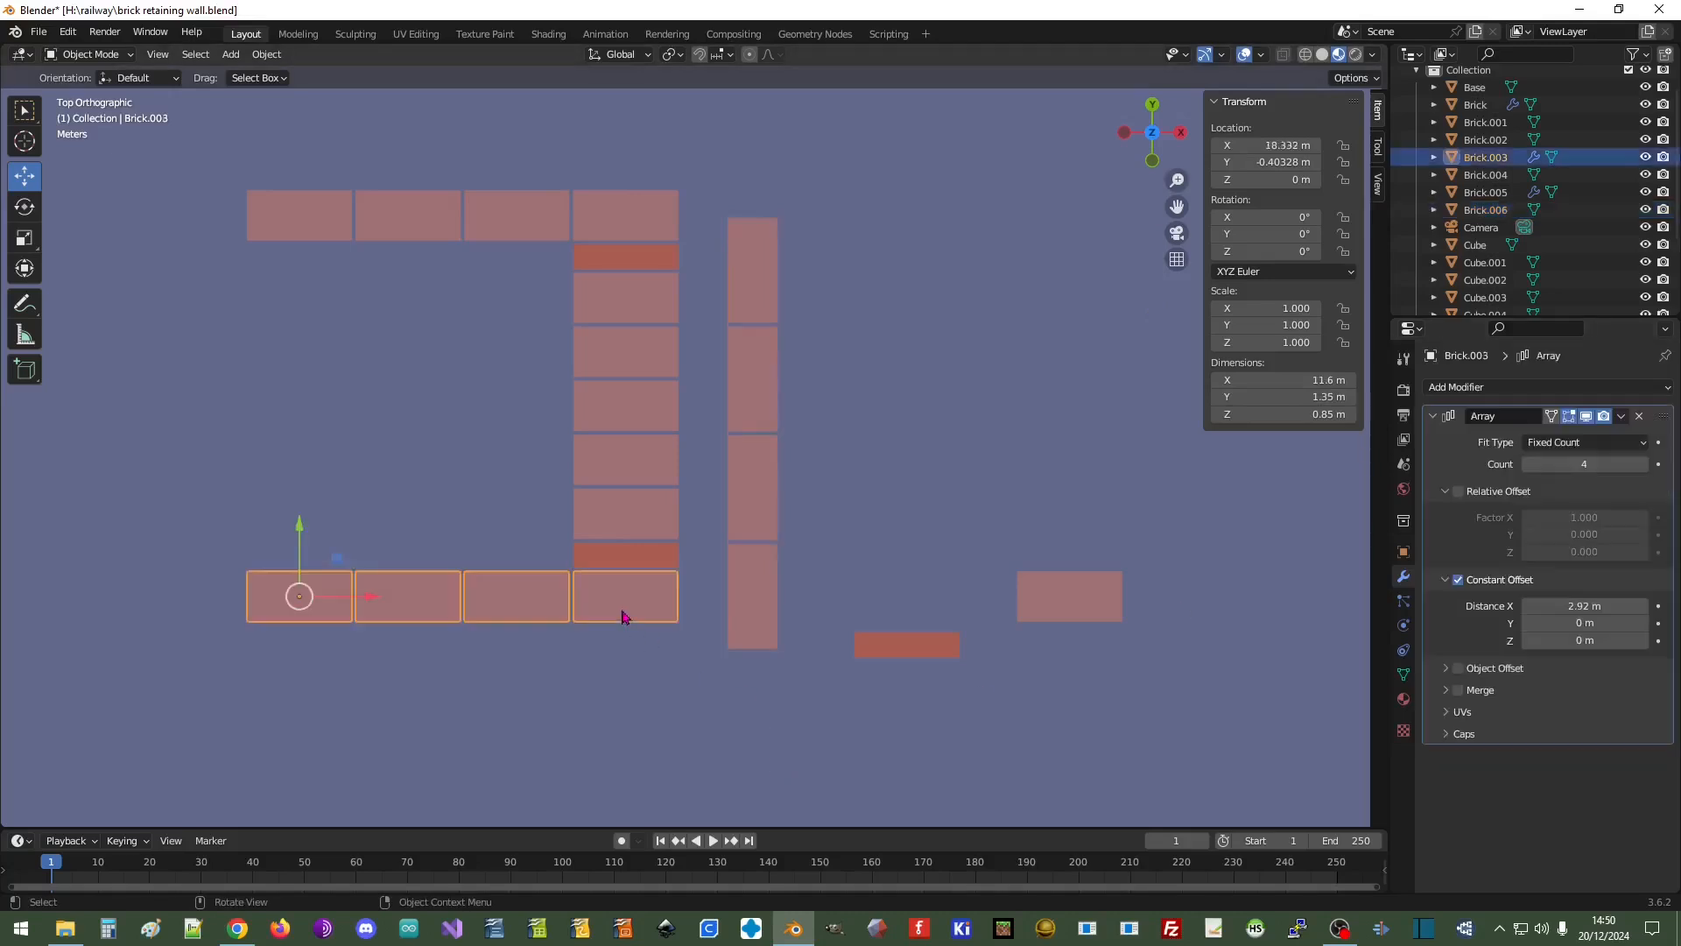
{"action": "left_click", "coordinate": [1621, 415]}
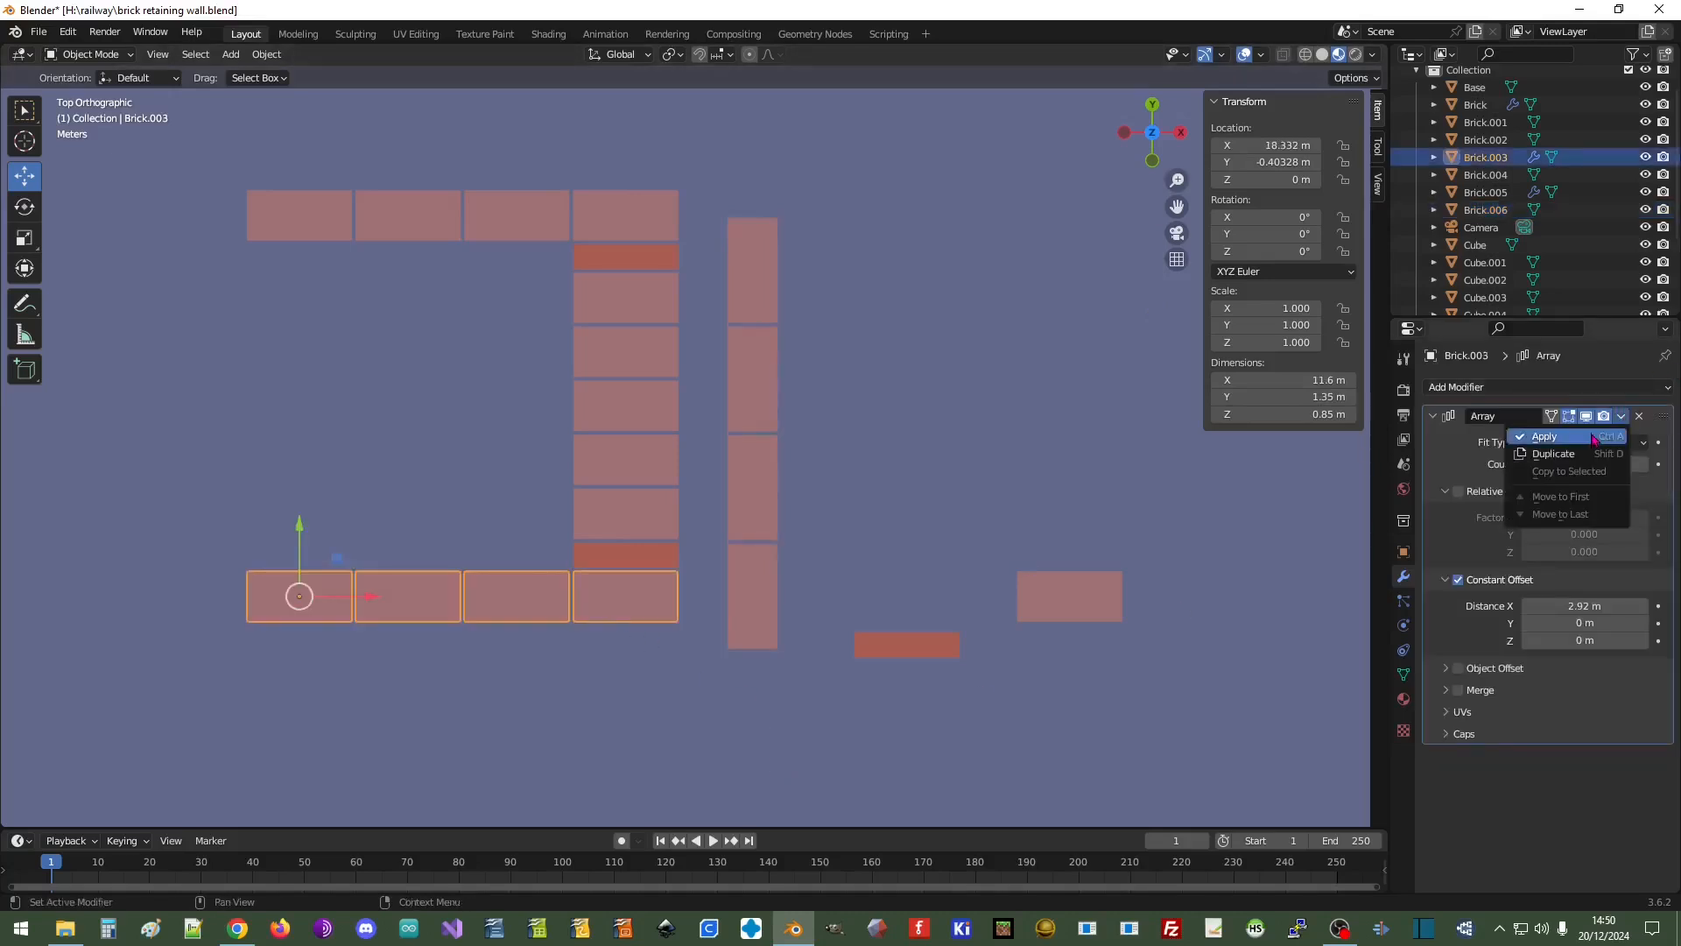
{"action": "left_click", "coordinate": [1593, 437]}
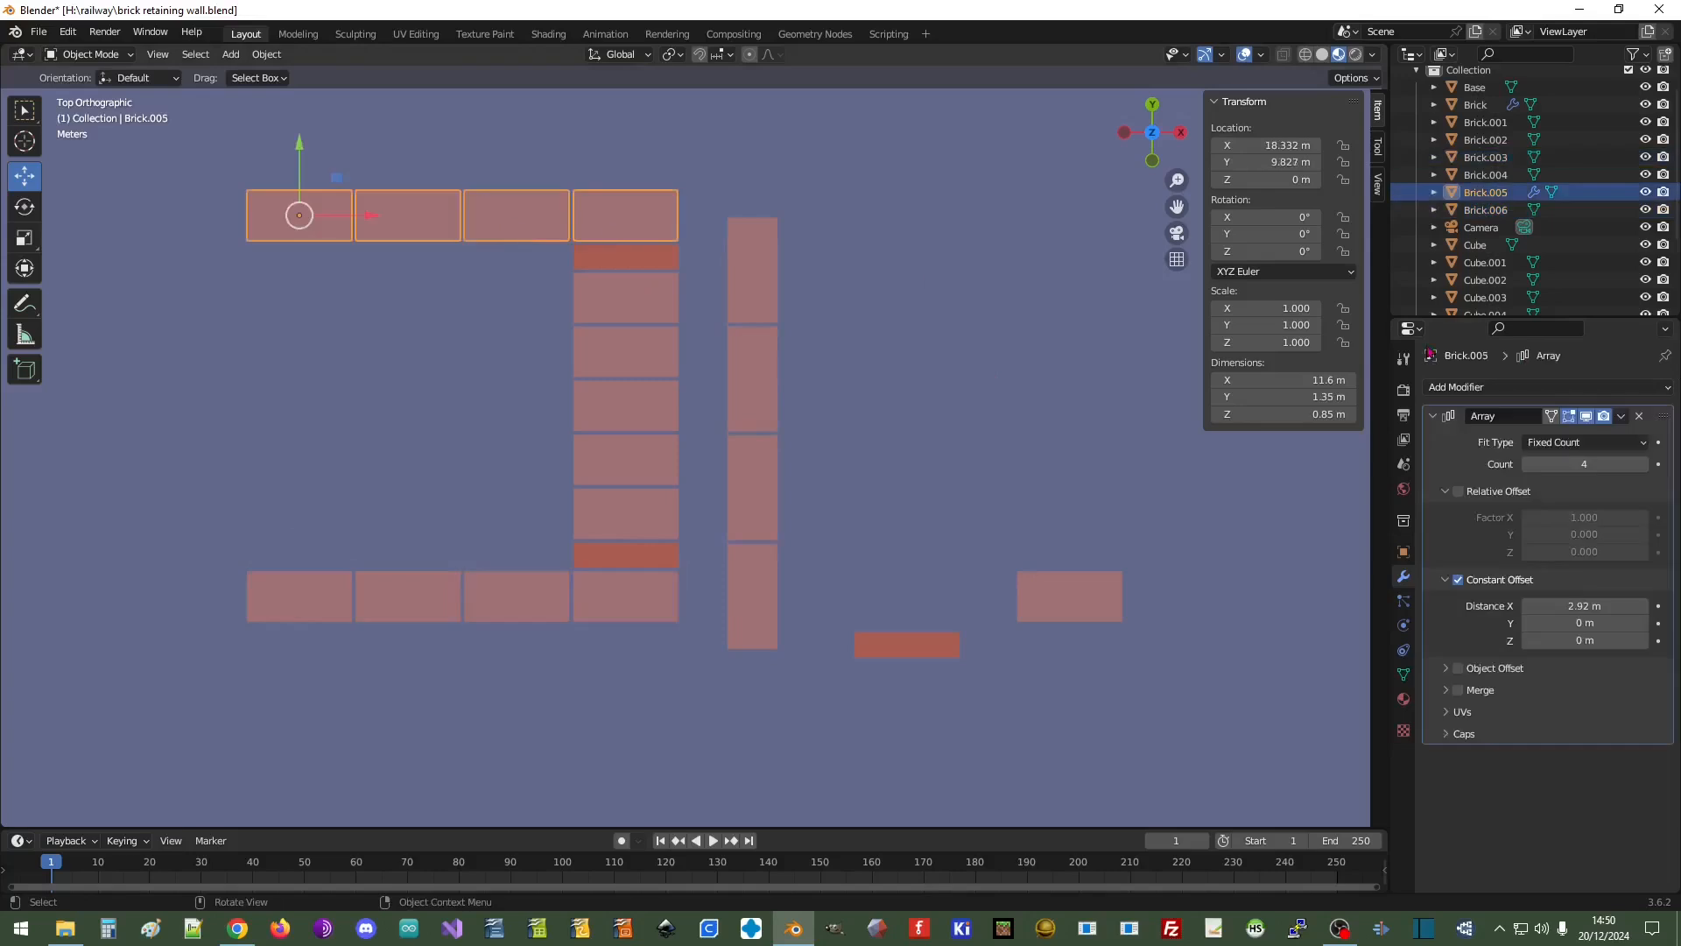
{"action": "left_click", "coordinate": [1620, 416]}
{"action": "left_click", "coordinate": [1568, 435]}
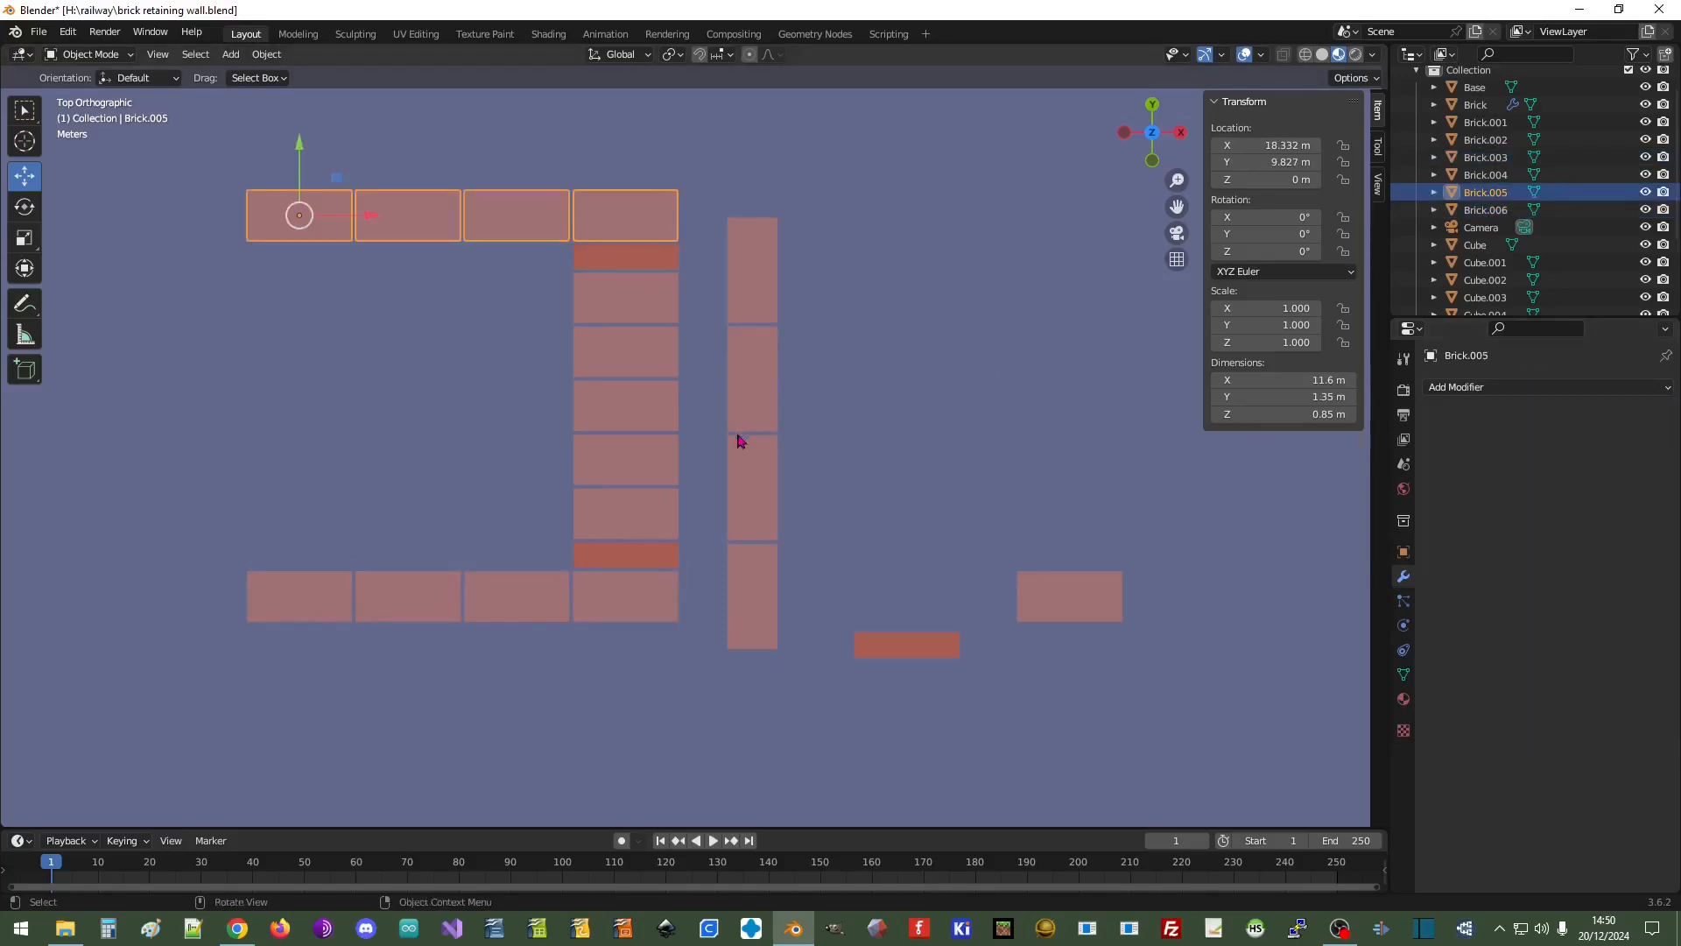
{"action": "left_click", "coordinate": [640, 421]}
{"action": "left_click", "coordinate": [1620, 416]}
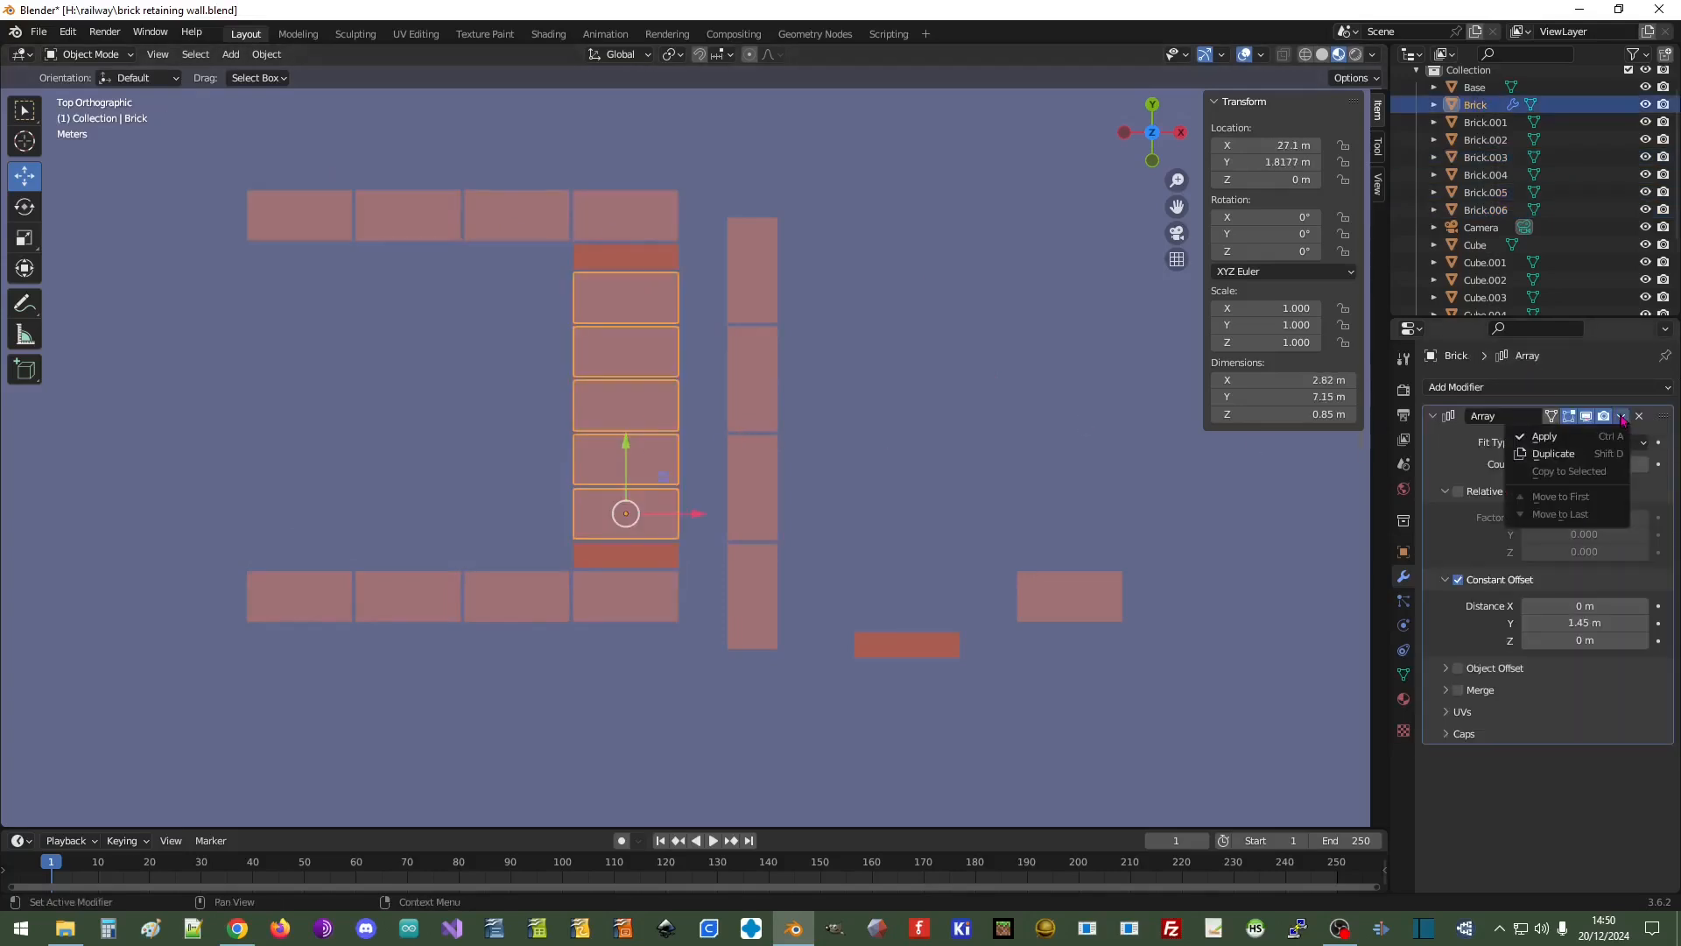
{"action": "left_click", "coordinate": [1571, 437]}
Move the rotated four-brick column over the outer half of the pier's front, at about X 27.82 m, Y 0.35 m
{"action": "left_click", "coordinate": [771, 567]}
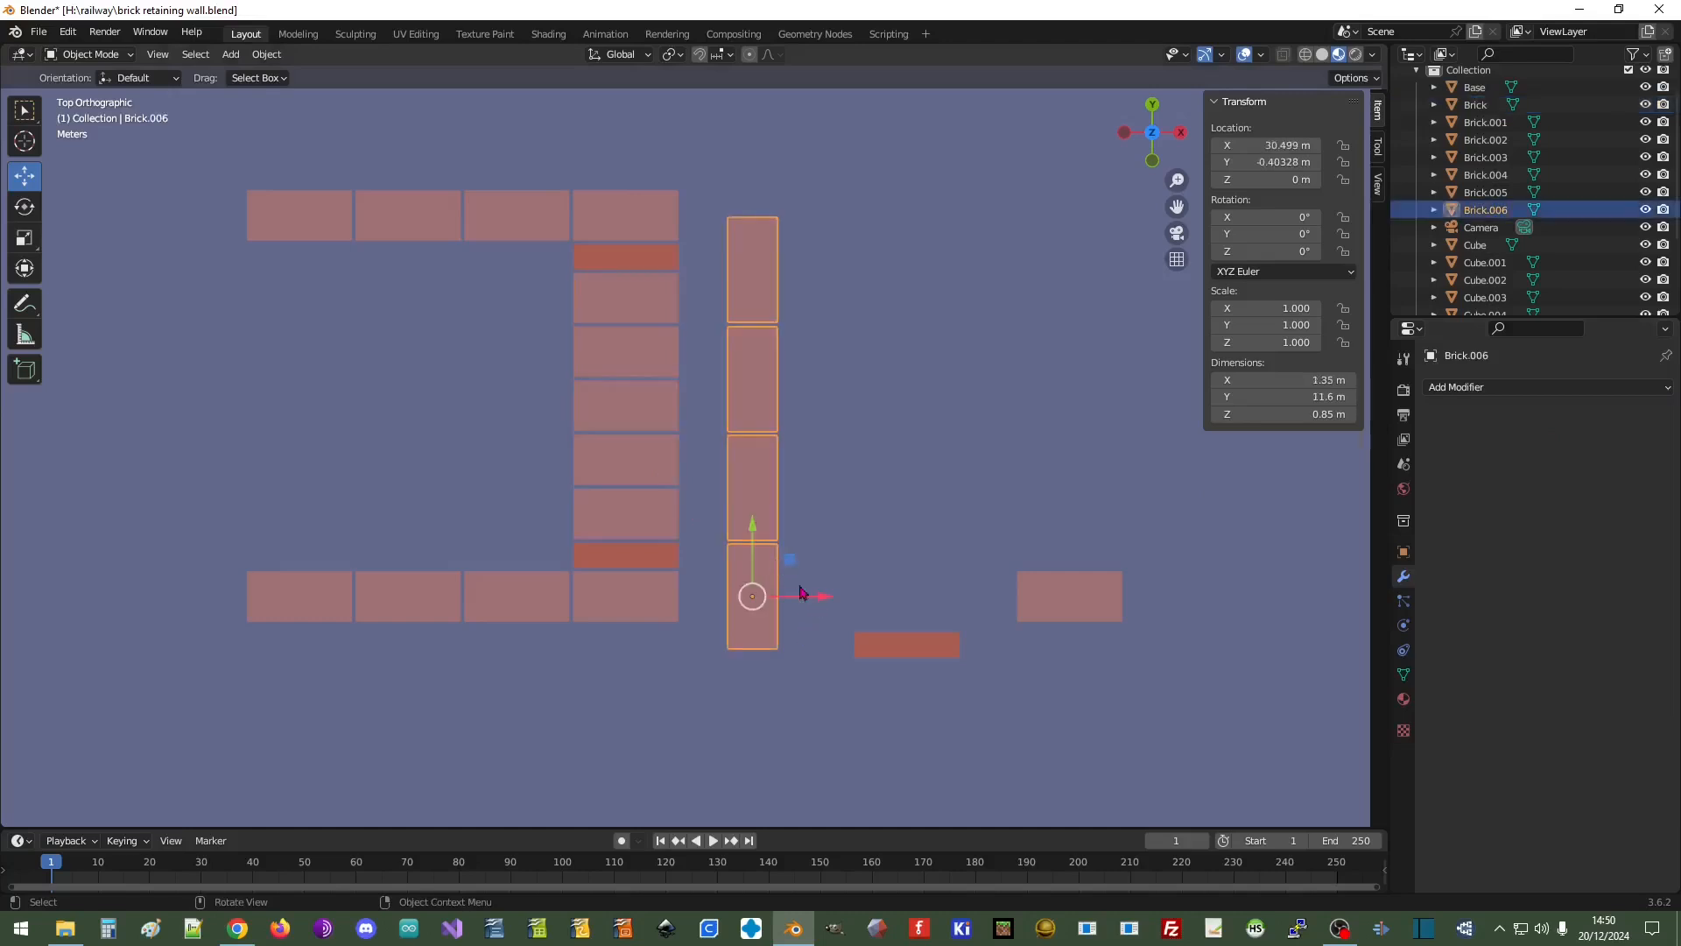
{"action": "scroll", "coordinate": [799, 592], "scroll_direction": "up", "scroll_amount": 3}
{"action": "middle_click_drag", "start_coordinate": [846, 765], "coordinate": [822, 569], "text": "shift"}
{"action": "left_click_drag", "start_coordinate": [802, 568], "coordinate": [623, 504]}
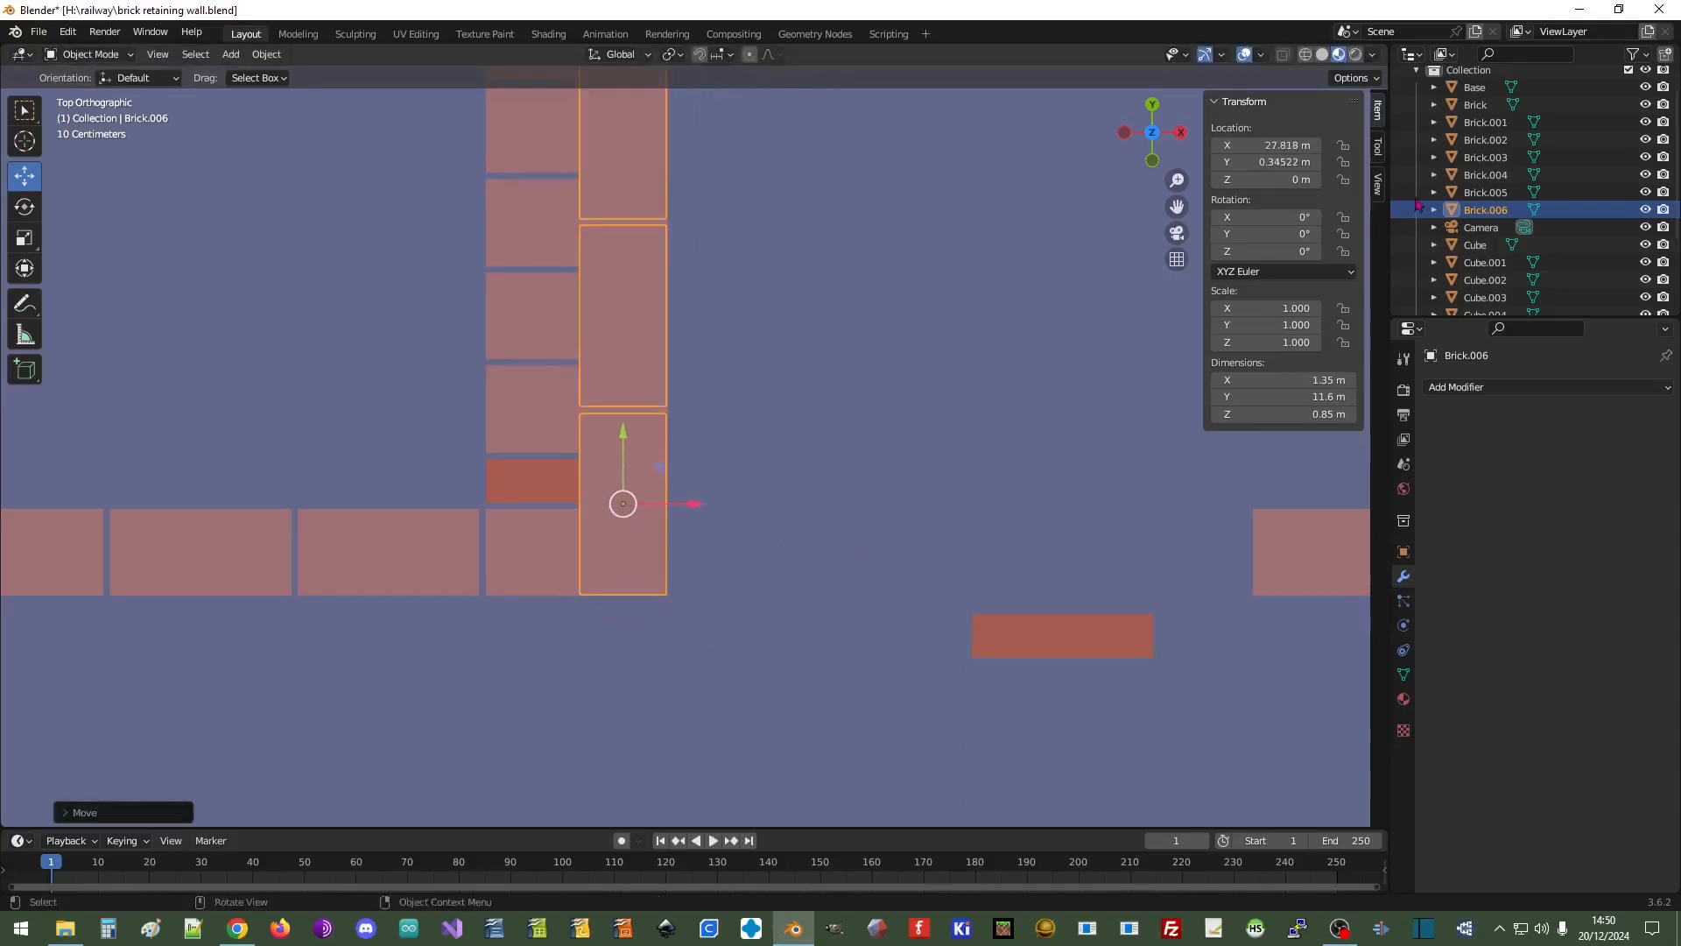
Raise the rotated four-brick column to a Z location of 0.95 m for the second course
{"action": "left_click", "coordinate": [1284, 180]}
{"action": "type", "text": "0"}
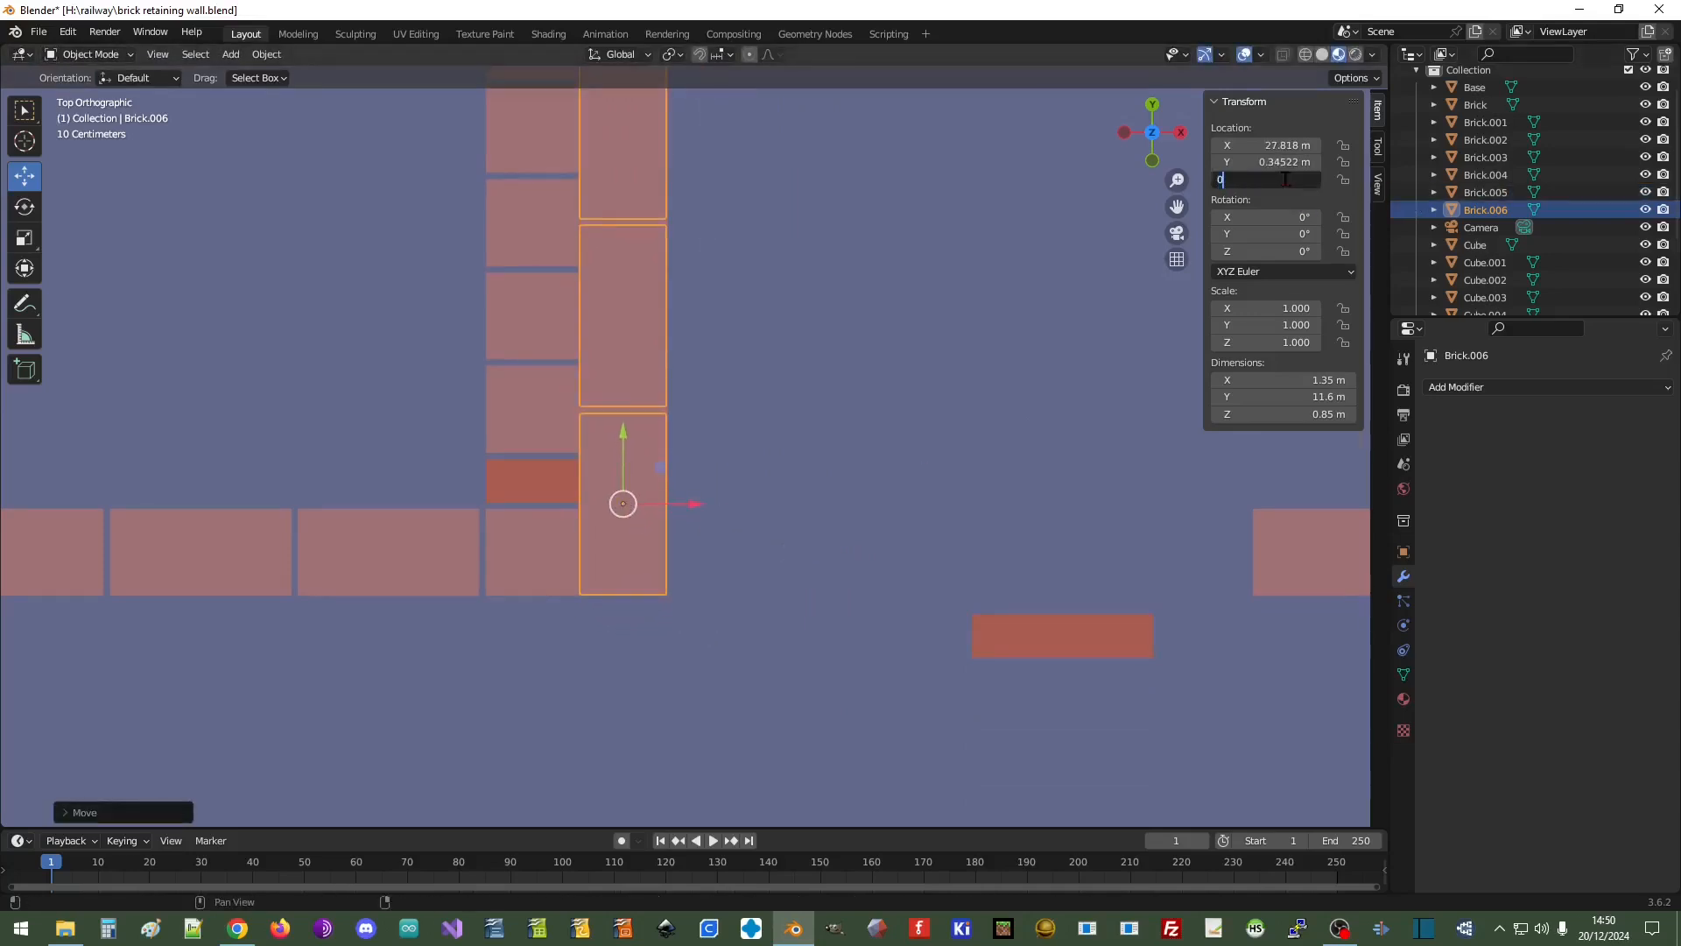
{"action": "key", "text": "Return"}
Examine from several angles how the raised column sits over the first course at the pier's corner
{"action": "mouse_move", "coordinate": [836, 632]}
{"action": "middle_mouse_down"}
{"action": "mouse_move", "coordinate": [807, 486]}
{"action": "mouse_move", "coordinate": [803, 548]}
{"action": "mouse_move", "coordinate": [841, 605]}
{"action": "middle_mouse_up"}
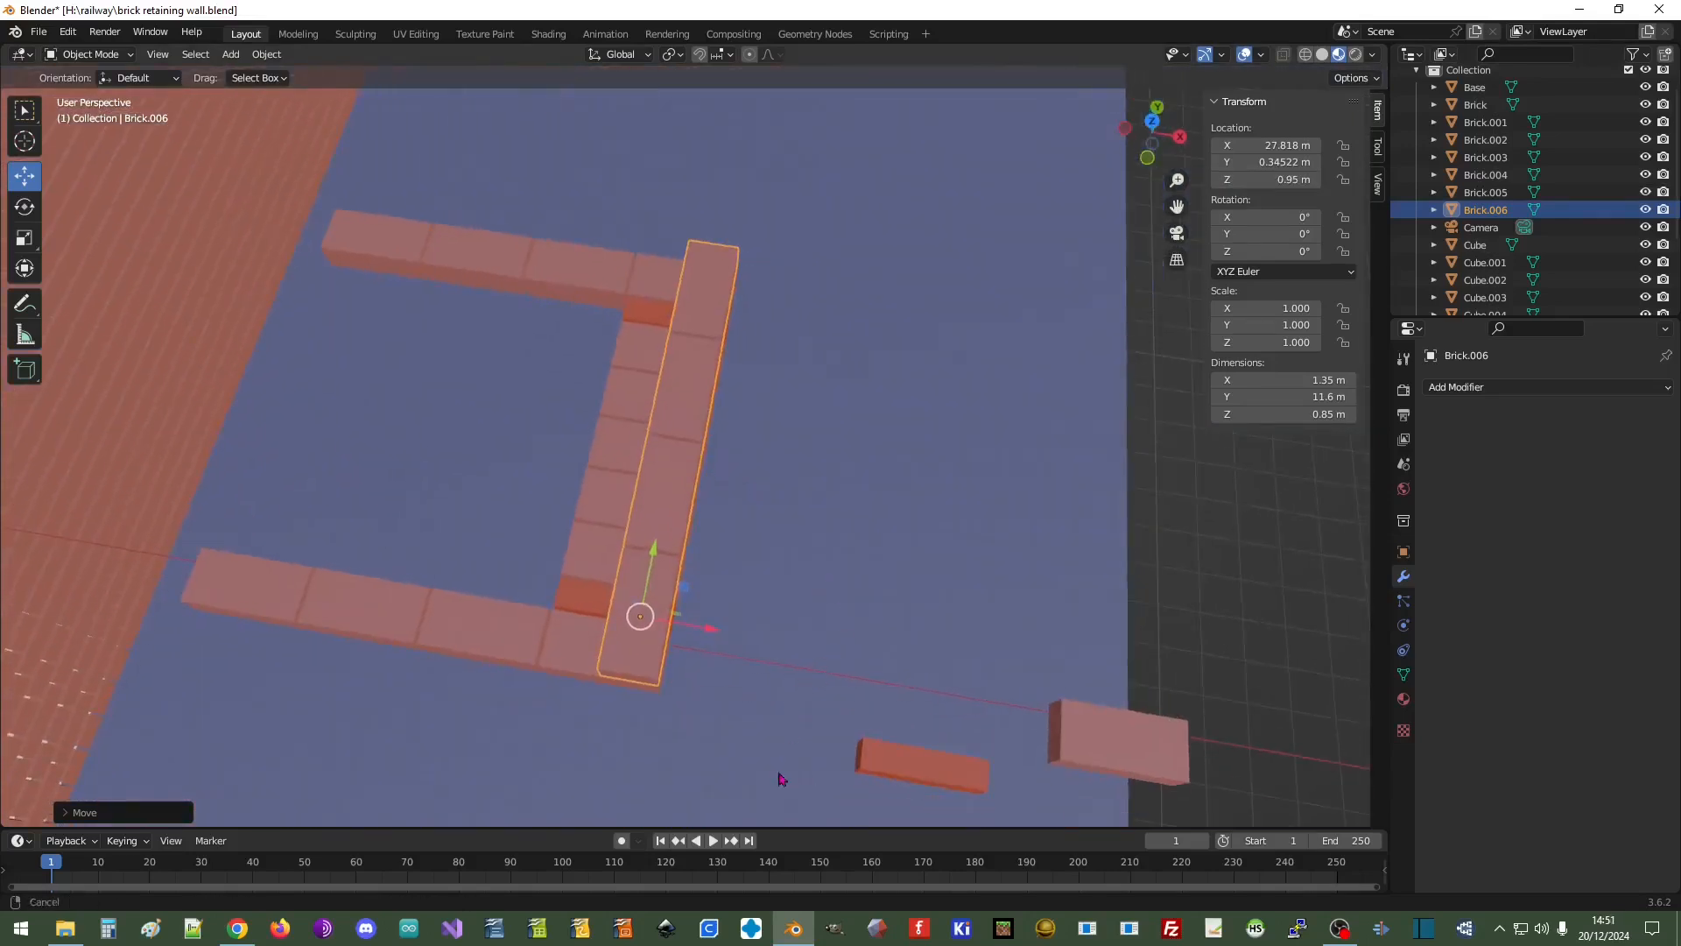
{"action": "scroll", "coordinate": [780, 675], "scroll_direction": "up", "scroll_amount": 4}
{"action": "middle_click_drag", "start_coordinate": [678, 673], "coordinate": [705, 525]}
{"action": "left_click", "coordinate": [1154, 148]}
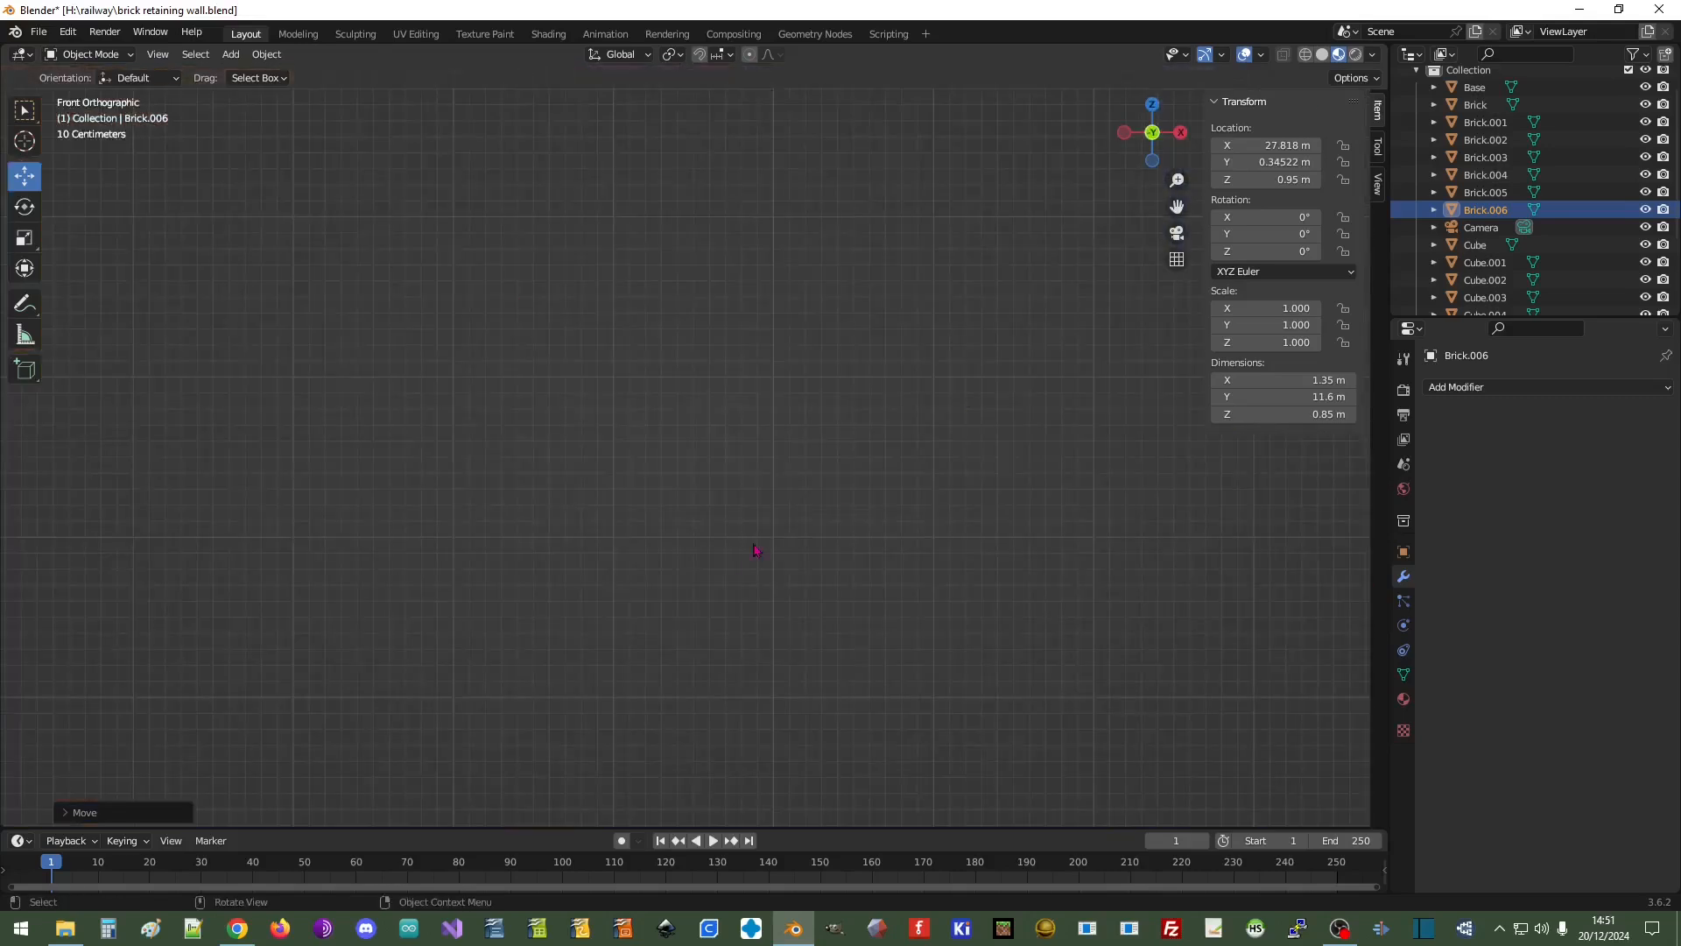
{"action": "scroll", "coordinate": [721, 527], "scroll_direction": "down", "scroll_amount": 6}
{"action": "middle_click_drag", "start_coordinate": [687, 609], "coordinate": [769, 296], "text": "shift"}
{"action": "scroll", "coordinate": [749, 510], "scroll_direction": "up", "scroll_amount": 4}
{"action": "middle_click_drag", "start_coordinate": [942, 379], "coordinate": [963, 560]}
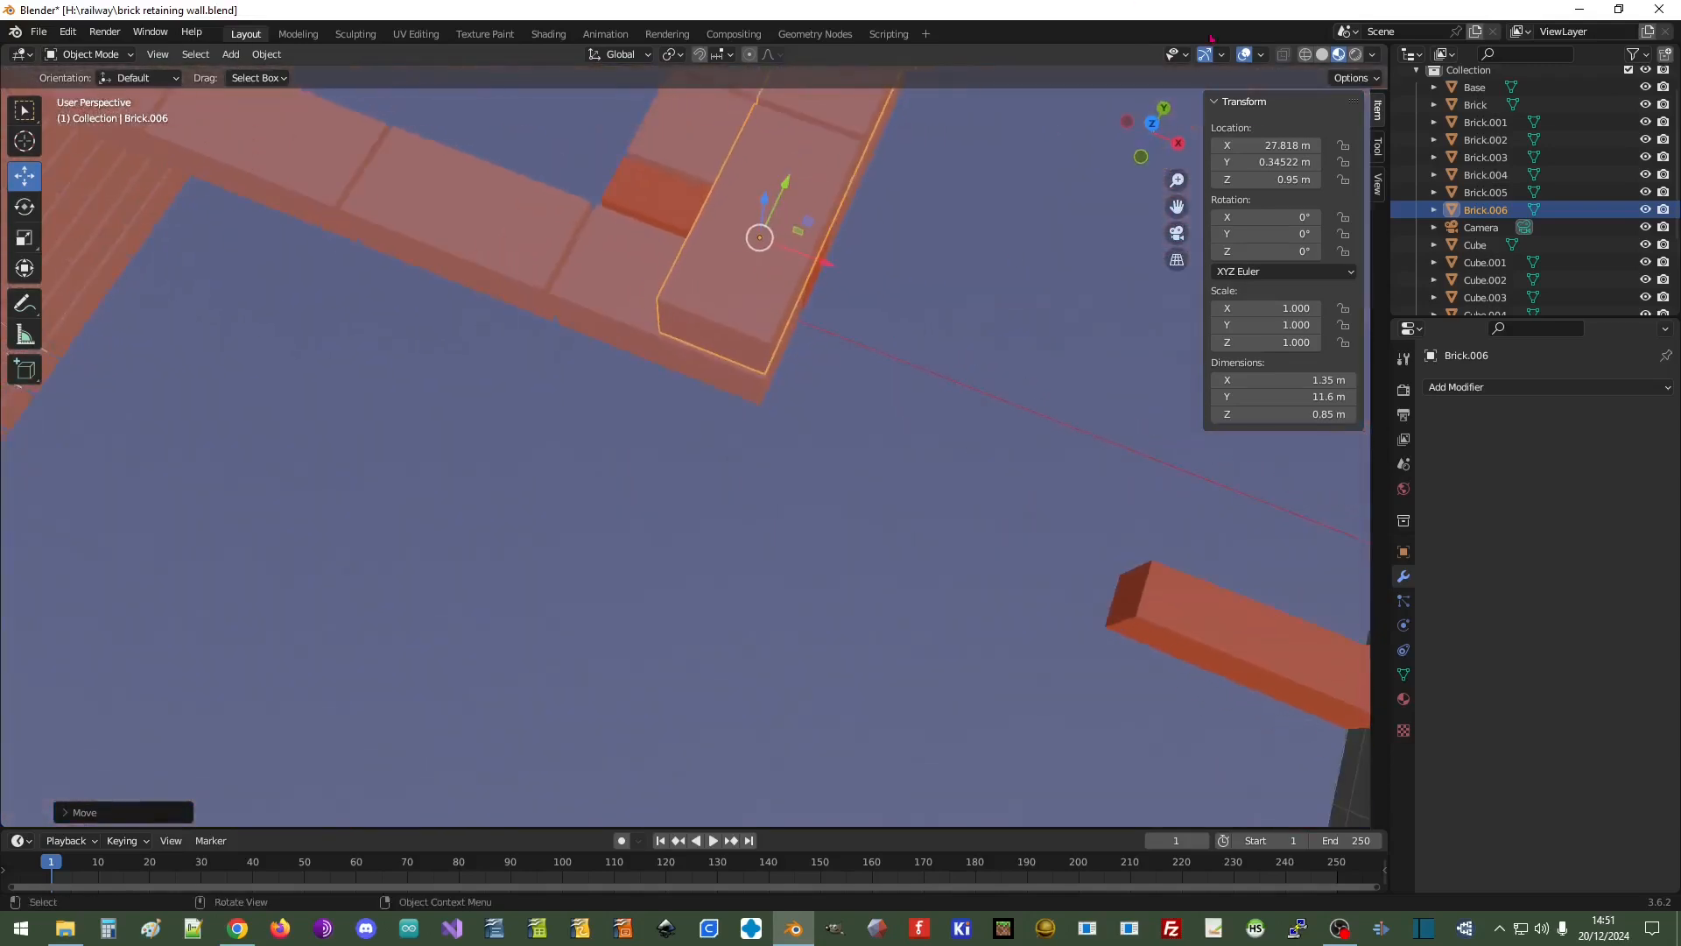
Nudge the raised column along Y to about 0.317 m so both its ends line up with the course below
{"action": "left_click", "coordinate": [1152, 125]}
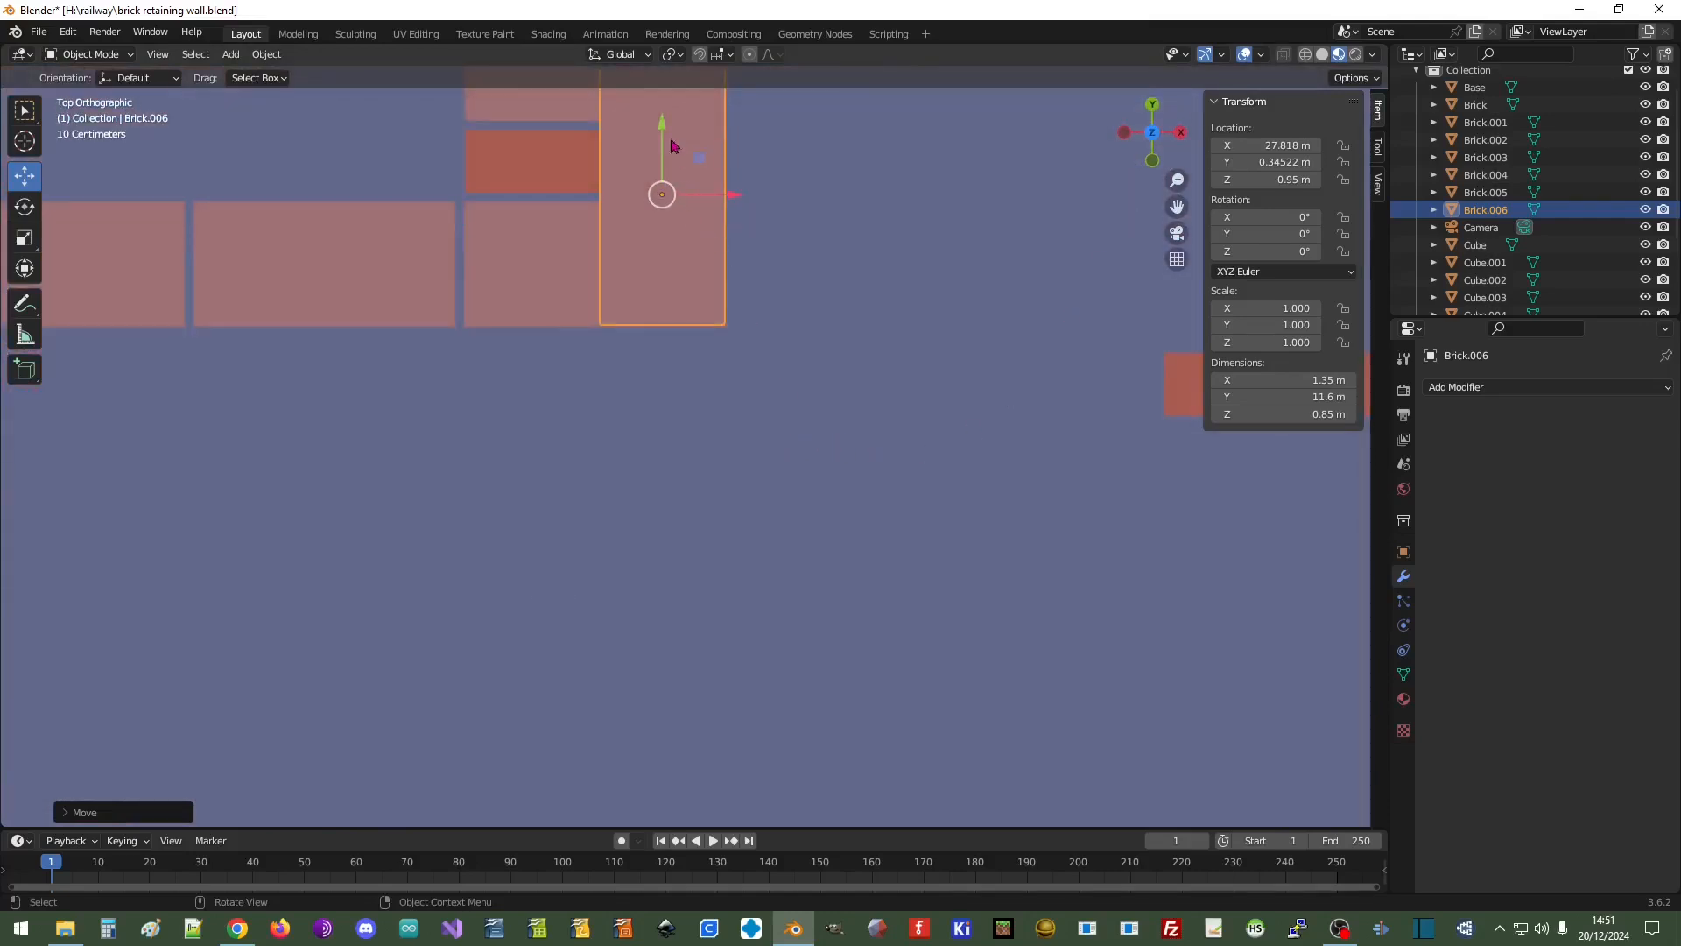
{"action": "left_click_drag", "start_coordinate": [664, 131], "coordinate": [660, 127]}
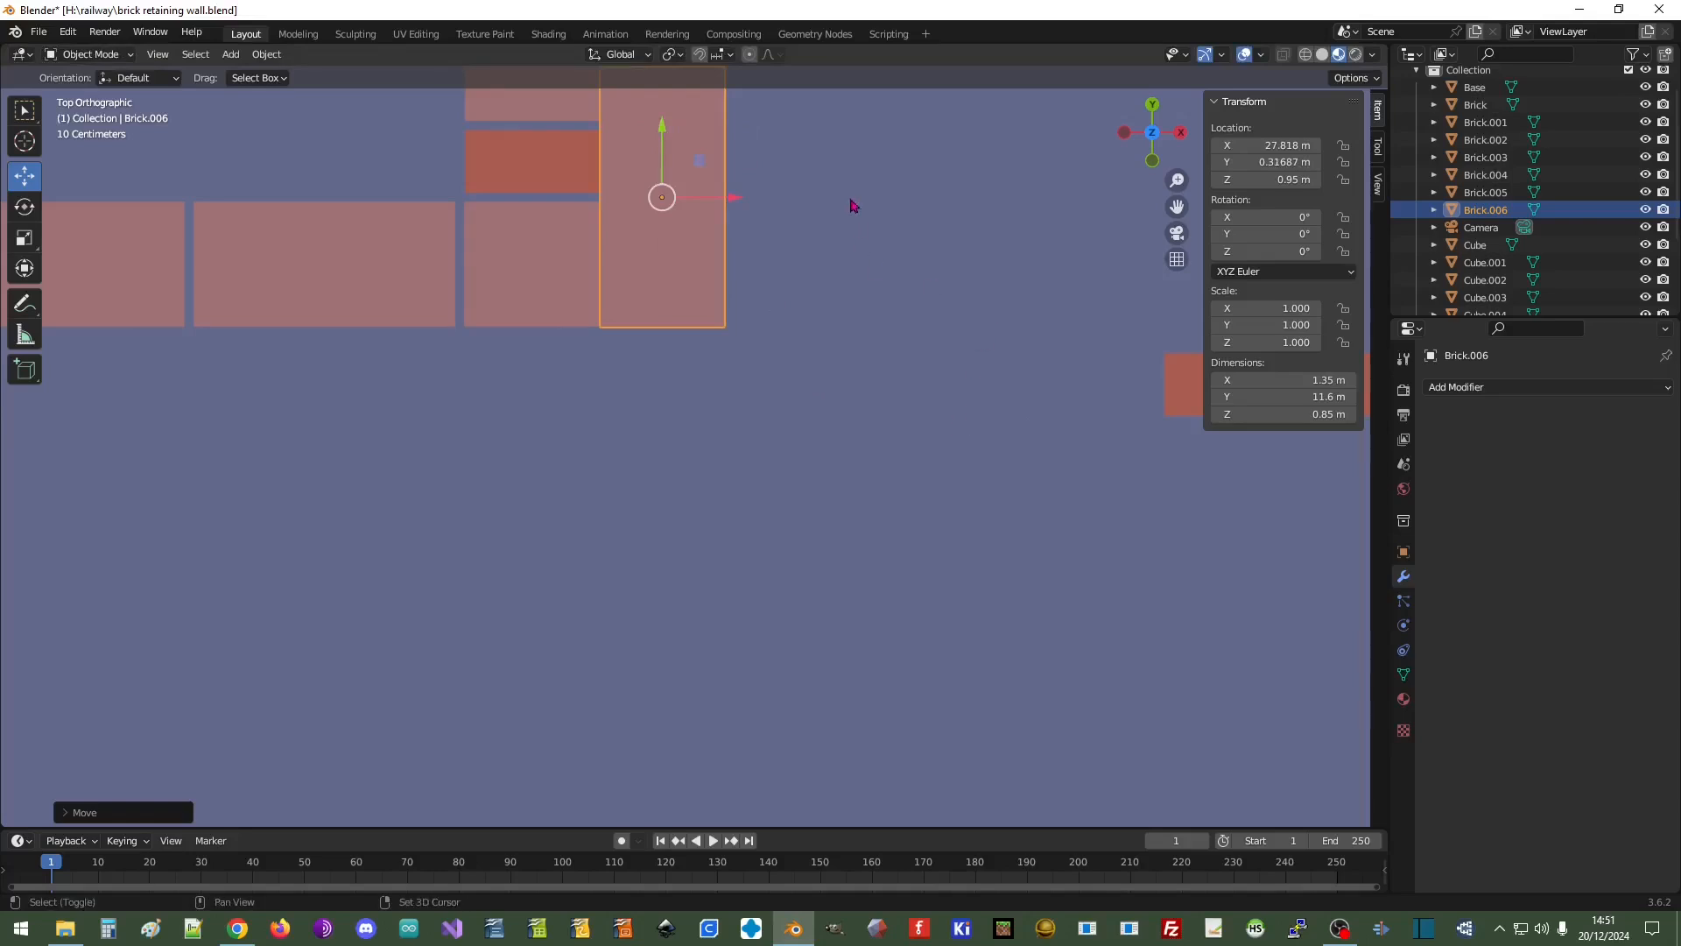
{"action": "scroll", "coordinate": [848, 574], "scroll_direction": "up", "scroll_amount": 6, "text": "shift"}
{"action": "scroll", "coordinate": [832, 627], "scroll_direction": "up", "scroll_amount": 2, "text": "shift"}
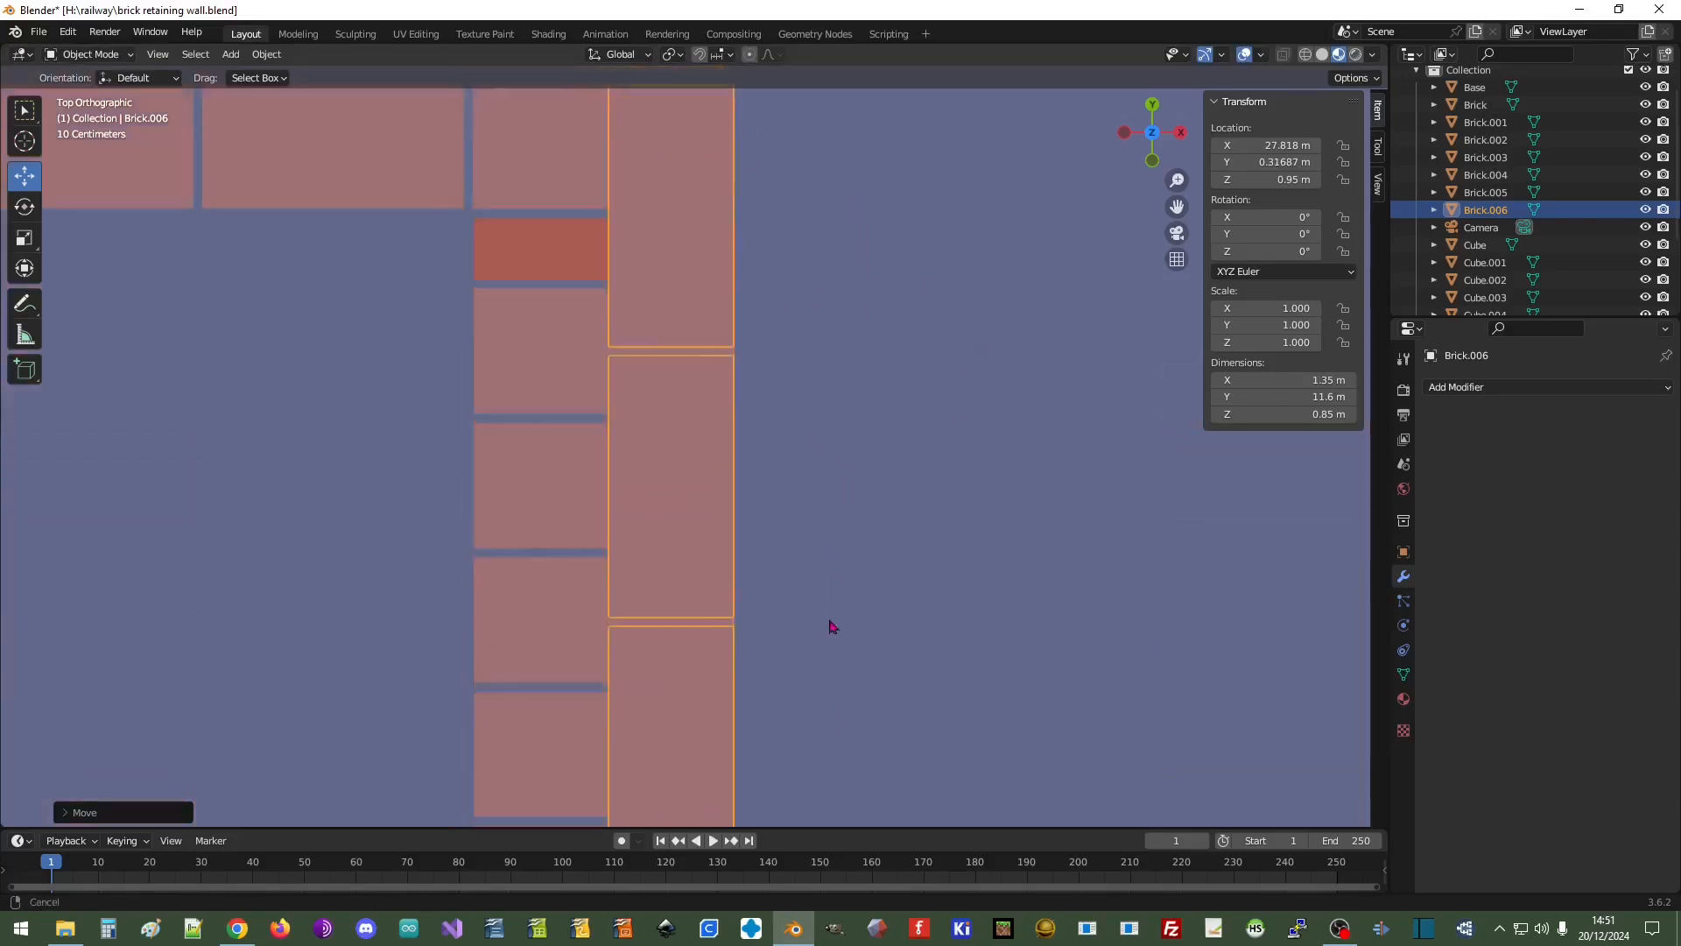
{"action": "scroll", "coordinate": [831, 627], "scroll_direction": "up", "scroll_amount": 5, "text": "shift"}
{"action": "scroll", "coordinate": [832, 613], "scroll_direction": "down", "scroll_amount": 6, "text": "shift"}
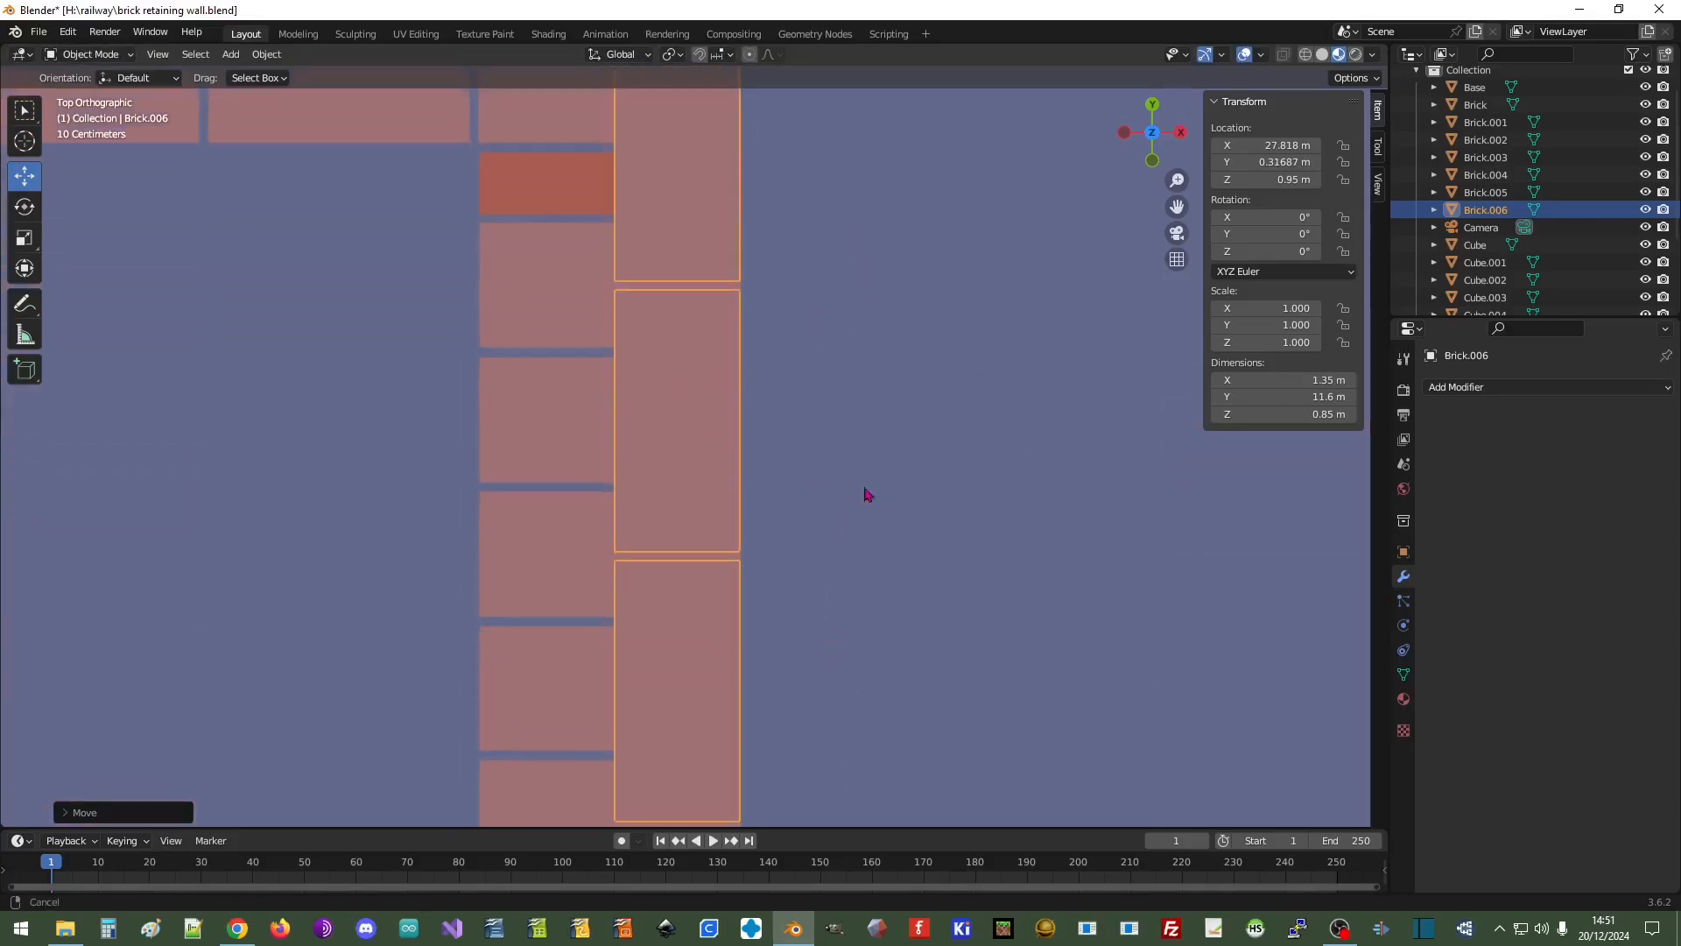
{"action": "scroll", "coordinate": [889, 575], "scroll_direction": "down", "scroll_amount": 3}
{"action": "scroll", "coordinate": [857, 577], "scroll_direction": "down", "scroll_amount": 1}
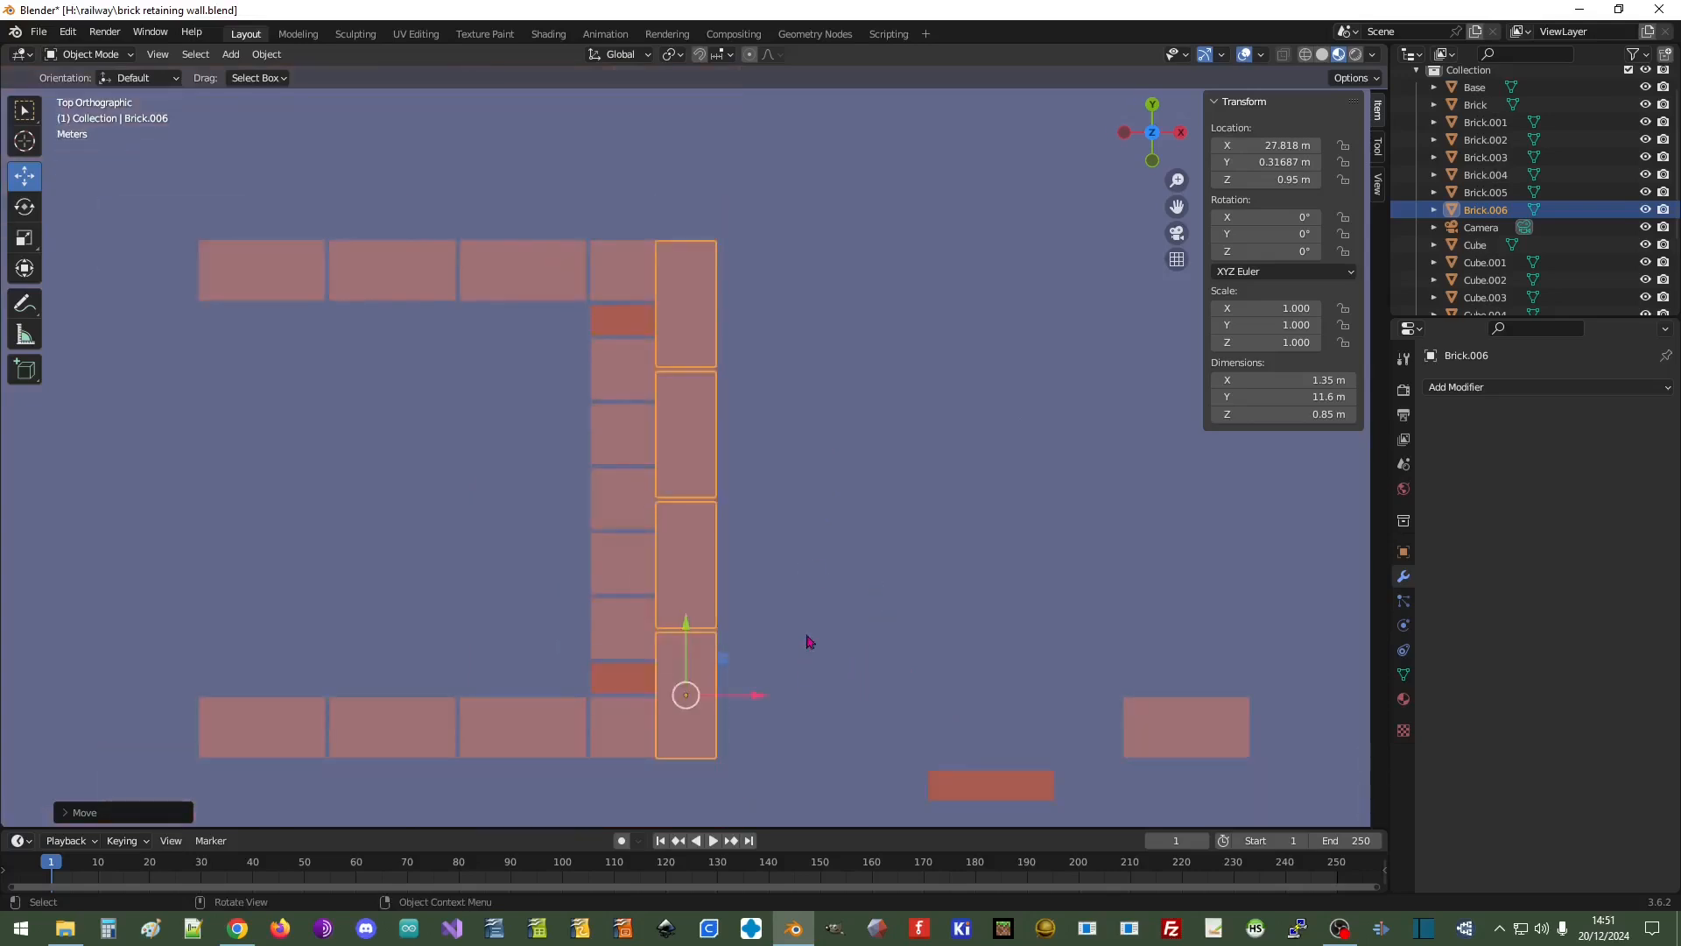
Duplicate the spare half brick and place the copy beside the pier at about X 34.0 m, Y 3.79 m
{"action": "left_click", "coordinate": [949, 795]}
{"action": "right_click", "coordinate": [948, 793]}
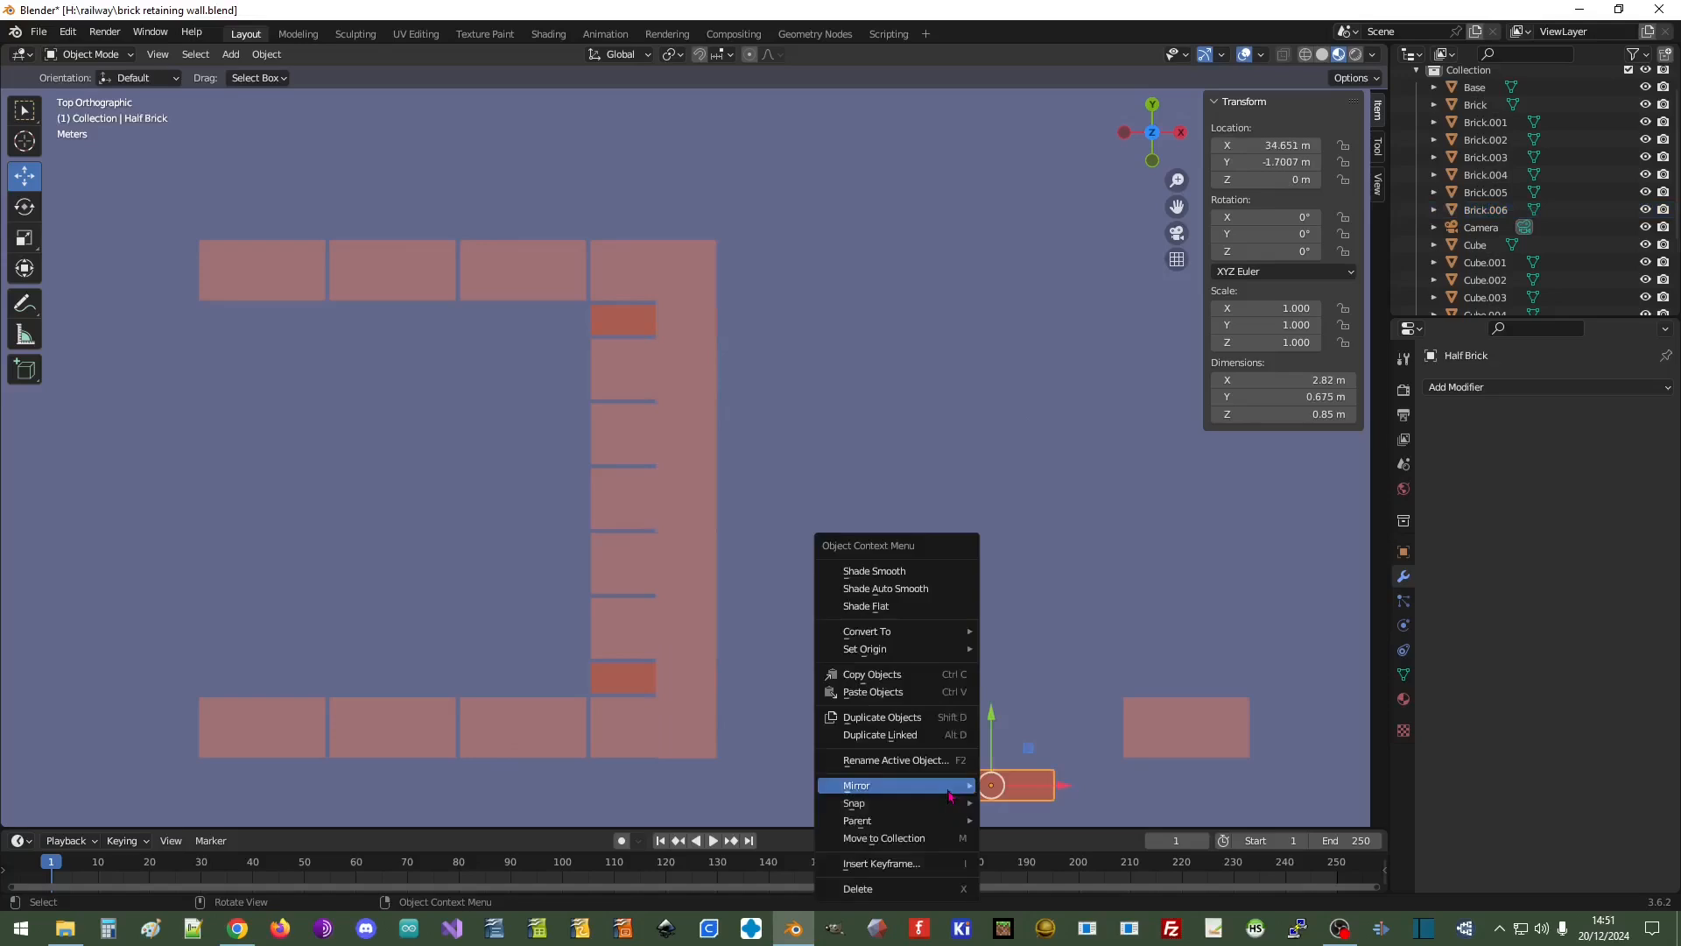
{"action": "left_click", "coordinate": [897, 717]}
{"action": "left_click", "coordinate": [854, 468]}
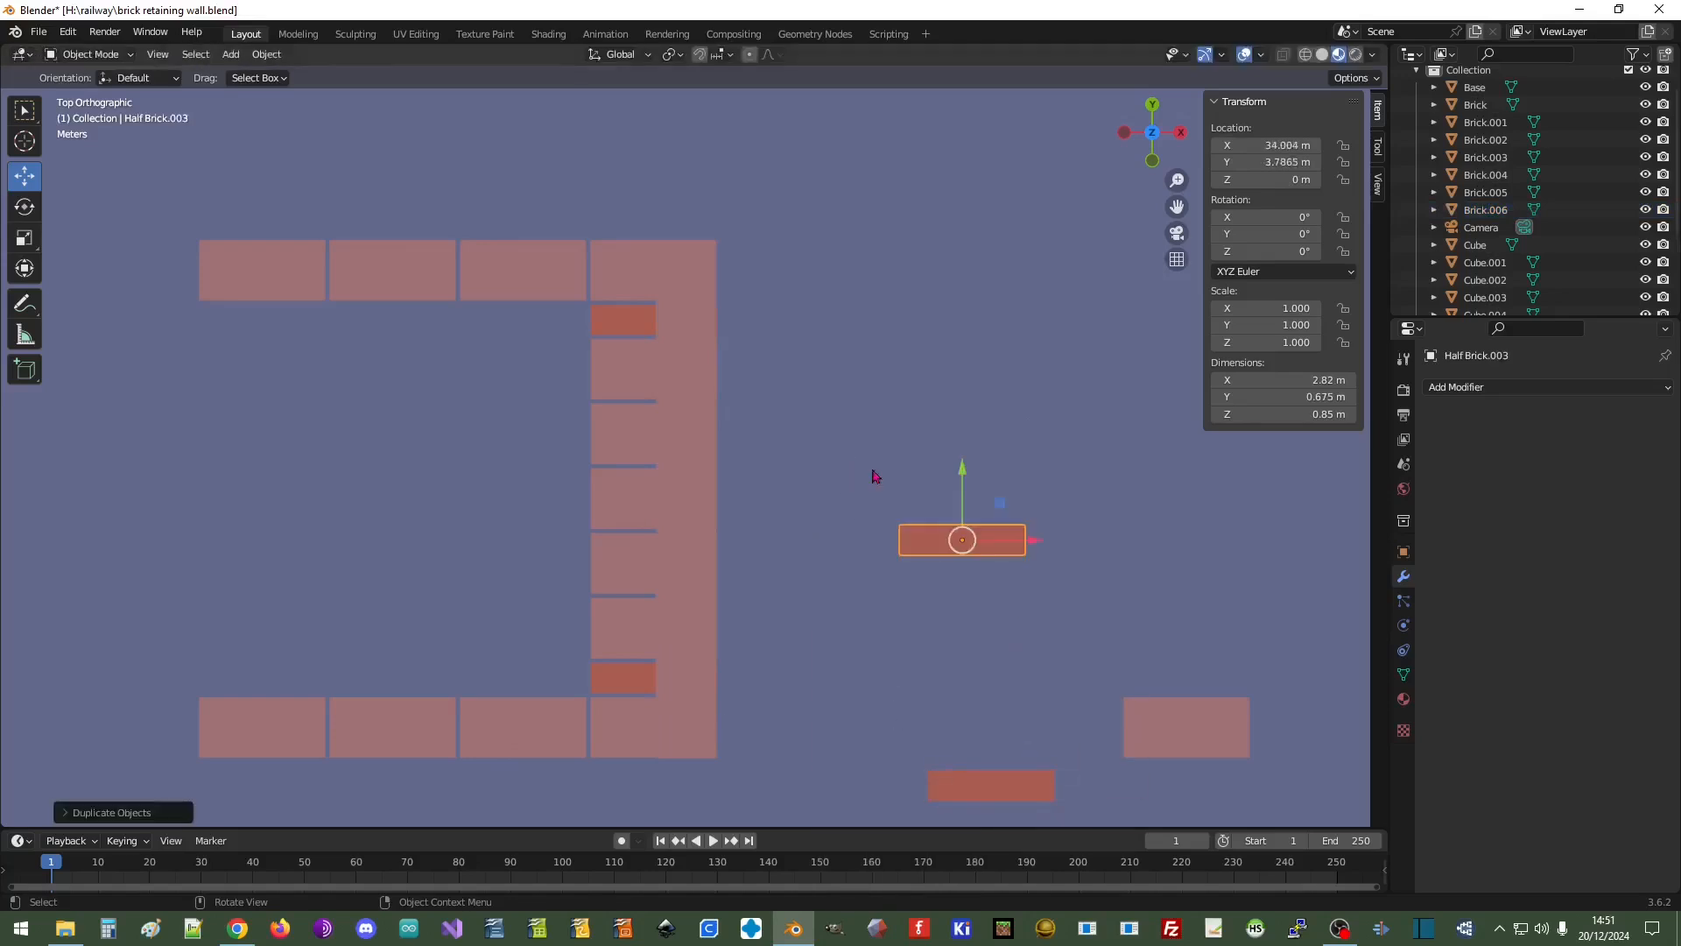
Rotate the duplicated half brick 90° about Z and apply its rotation and scale
{"action": "left_click", "coordinate": [1268, 251]}
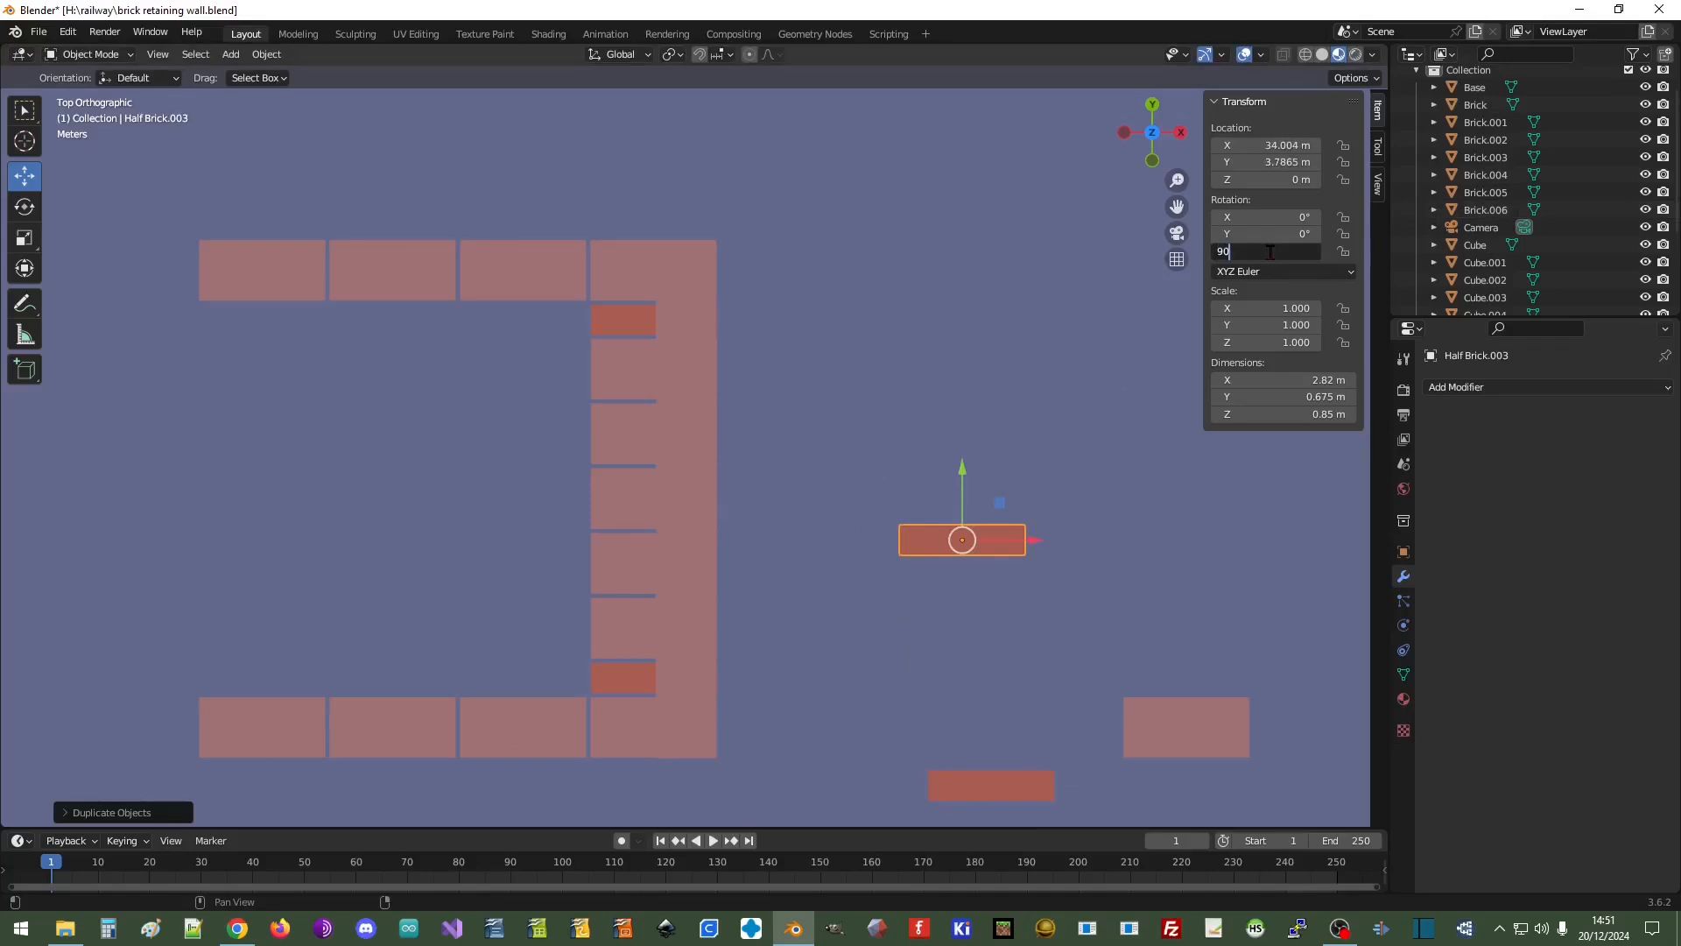
{"action": "type", "text": "90"}
{"action": "key", "text": "Return"}
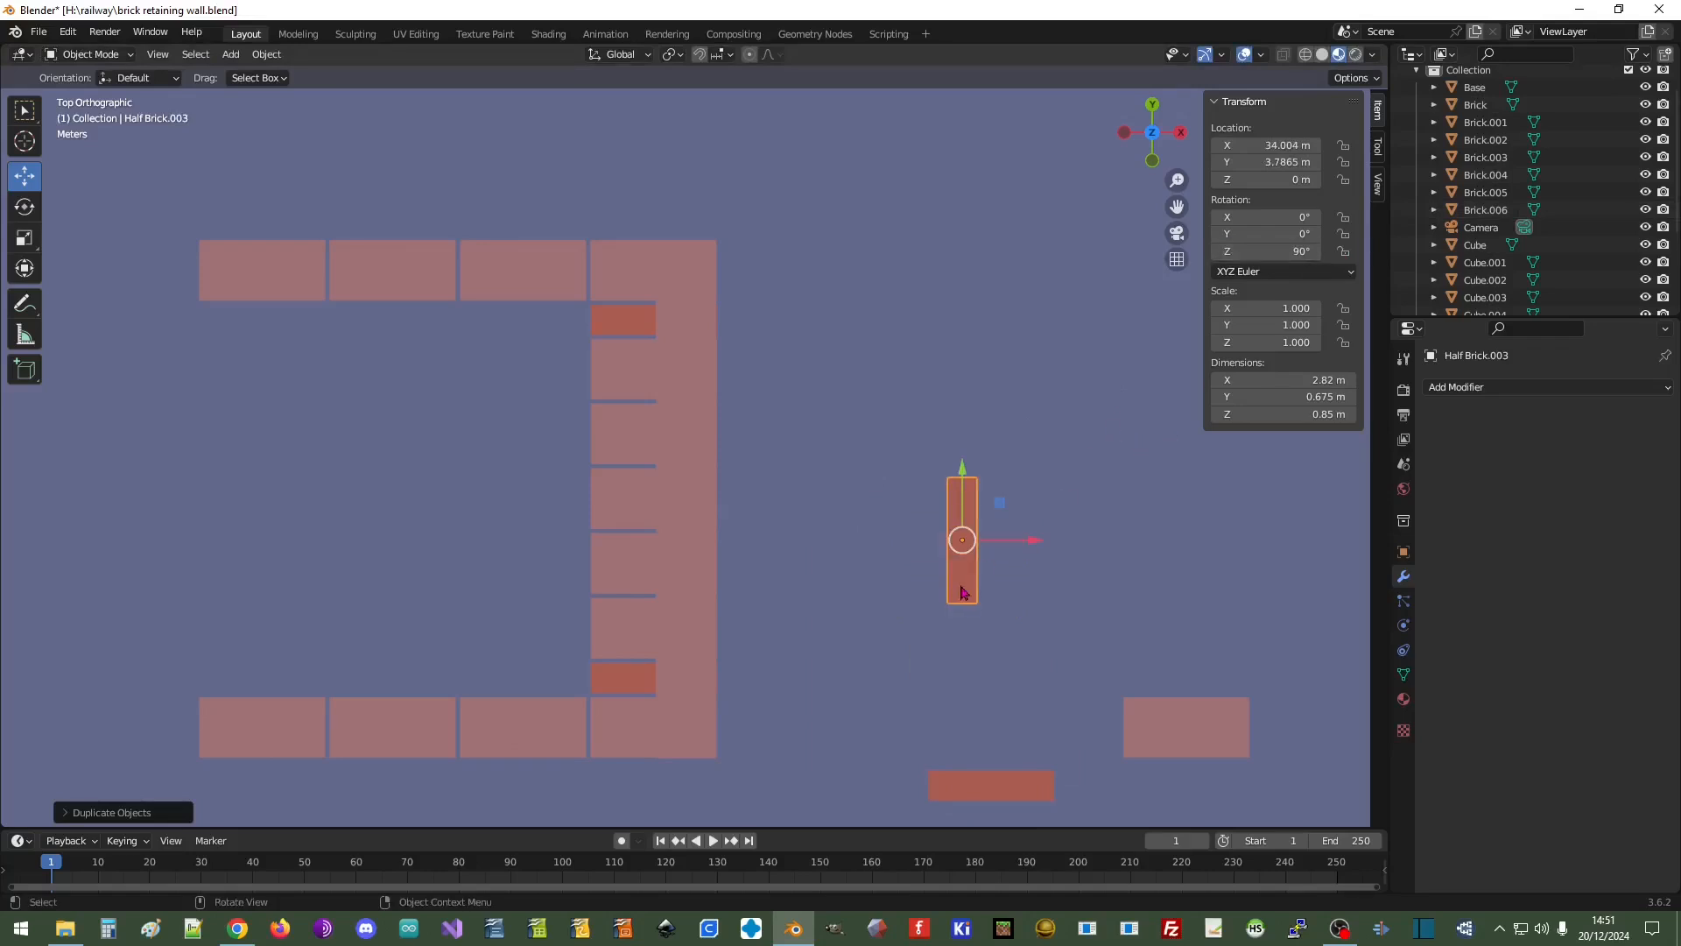
{"action": "key", "text": "ctrl+a"}
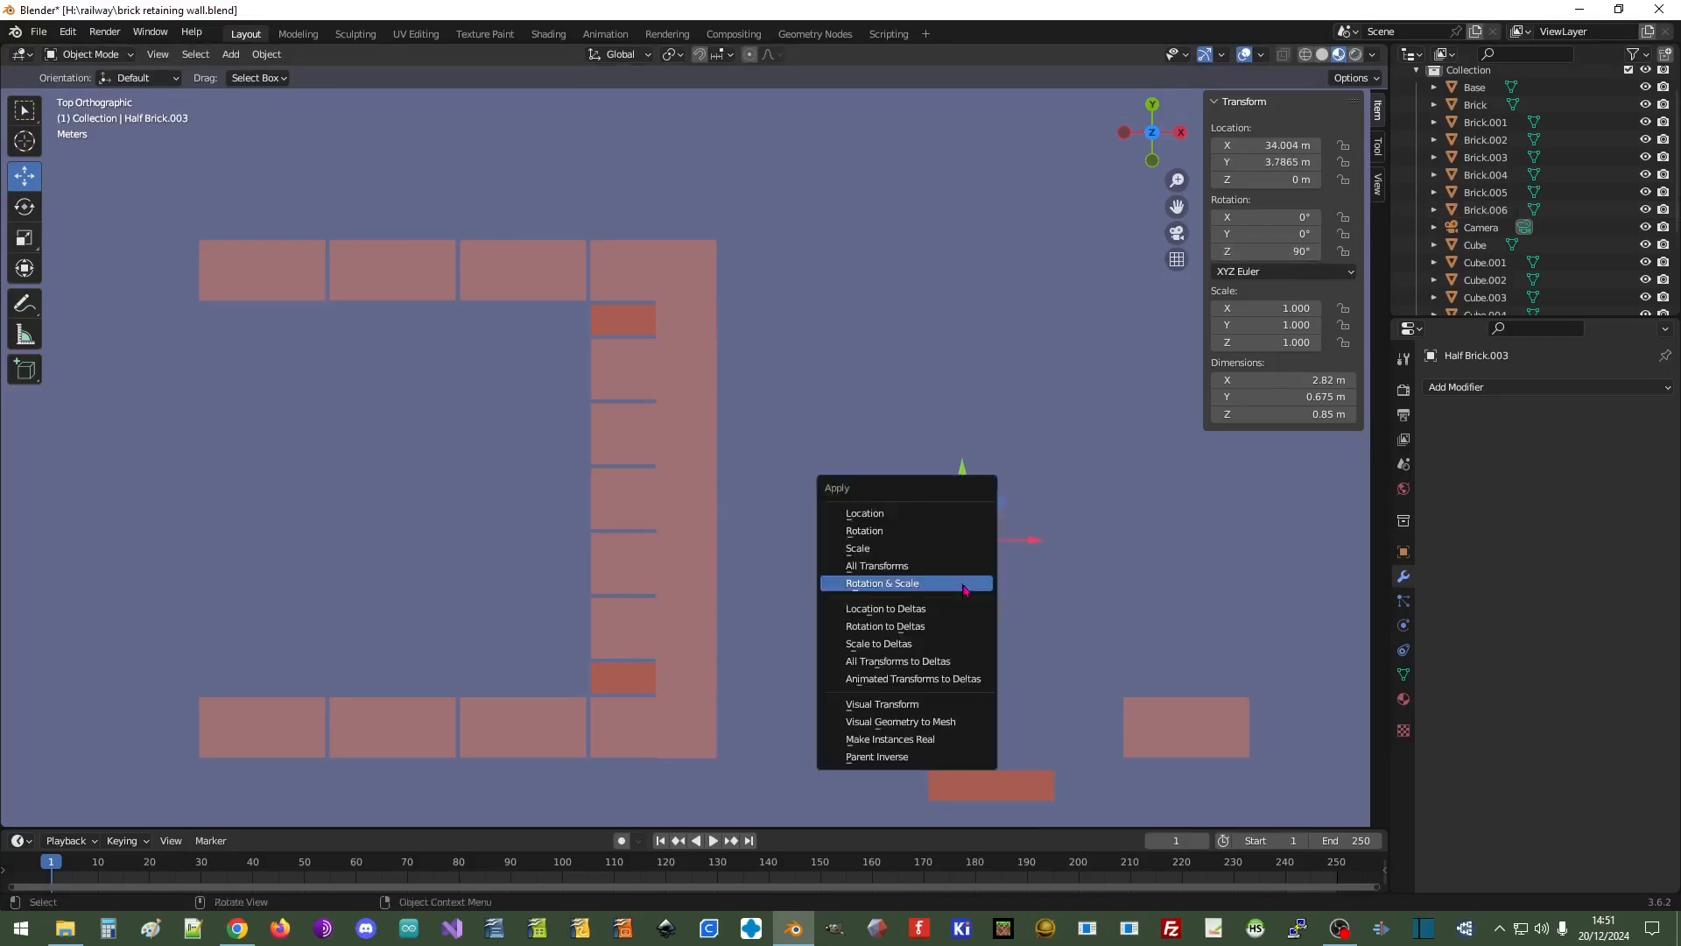
{"action": "left_click", "coordinate": [964, 583]}
{"action": "right_click", "coordinate": [964, 585]}
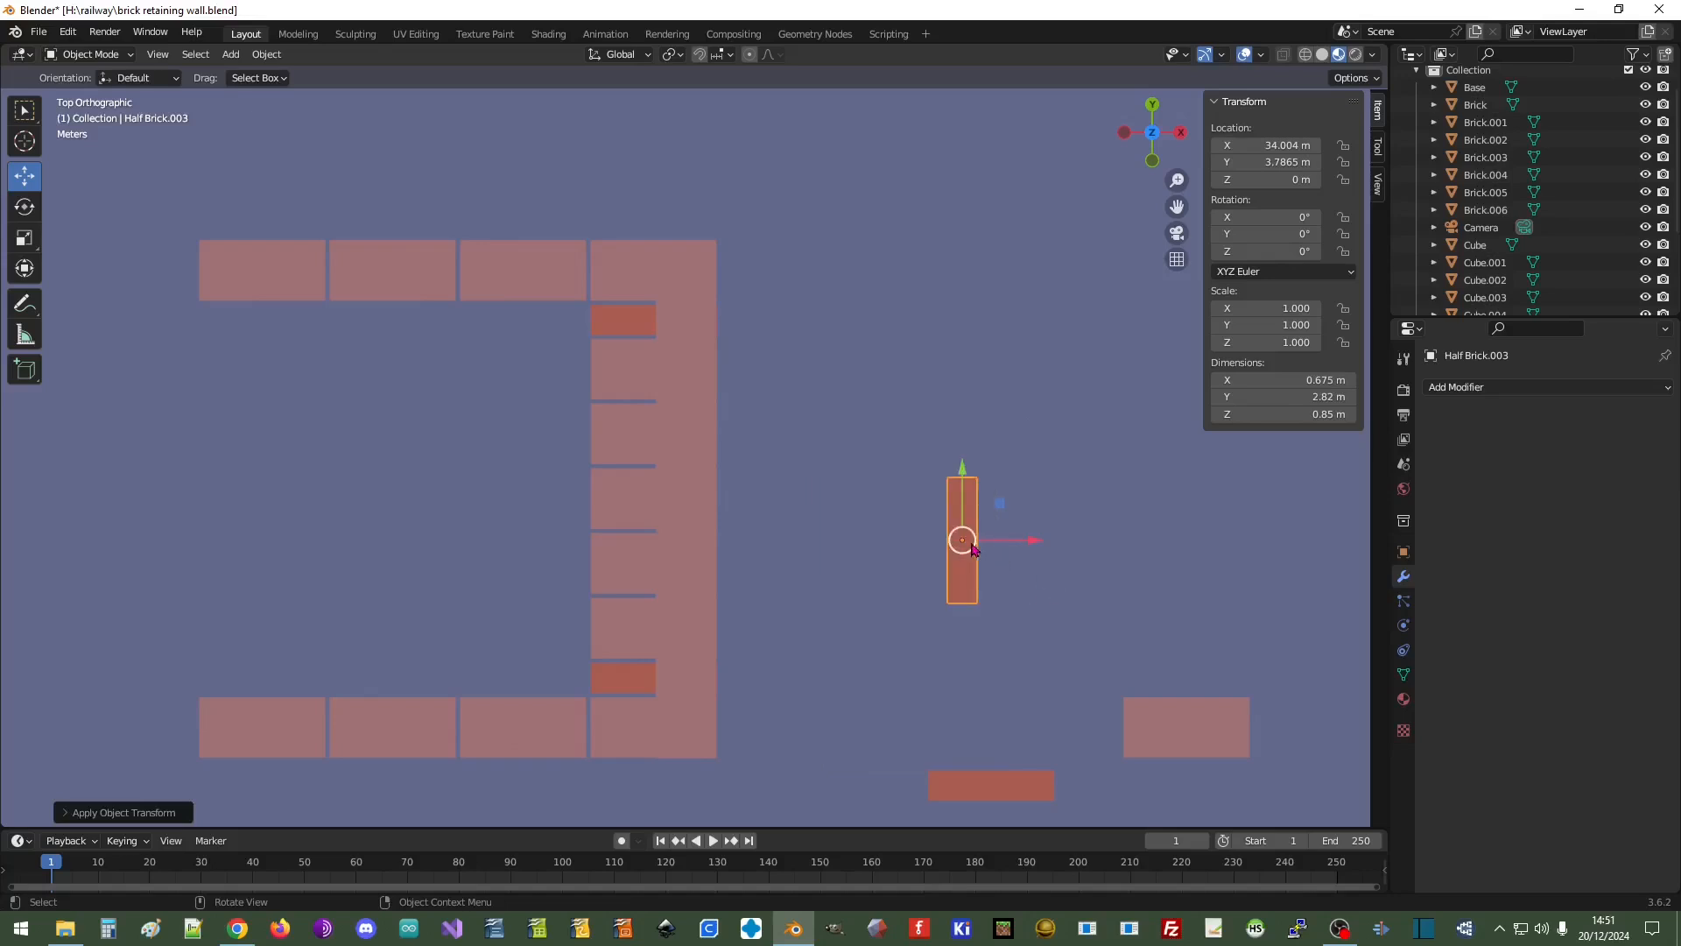
Move the rotated half brick beside the raised column at the pier's corner, at about X 26.77 m, Y 0.335 m
{"action": "left_click_drag", "start_coordinate": [972, 549], "coordinate": [665, 704]}
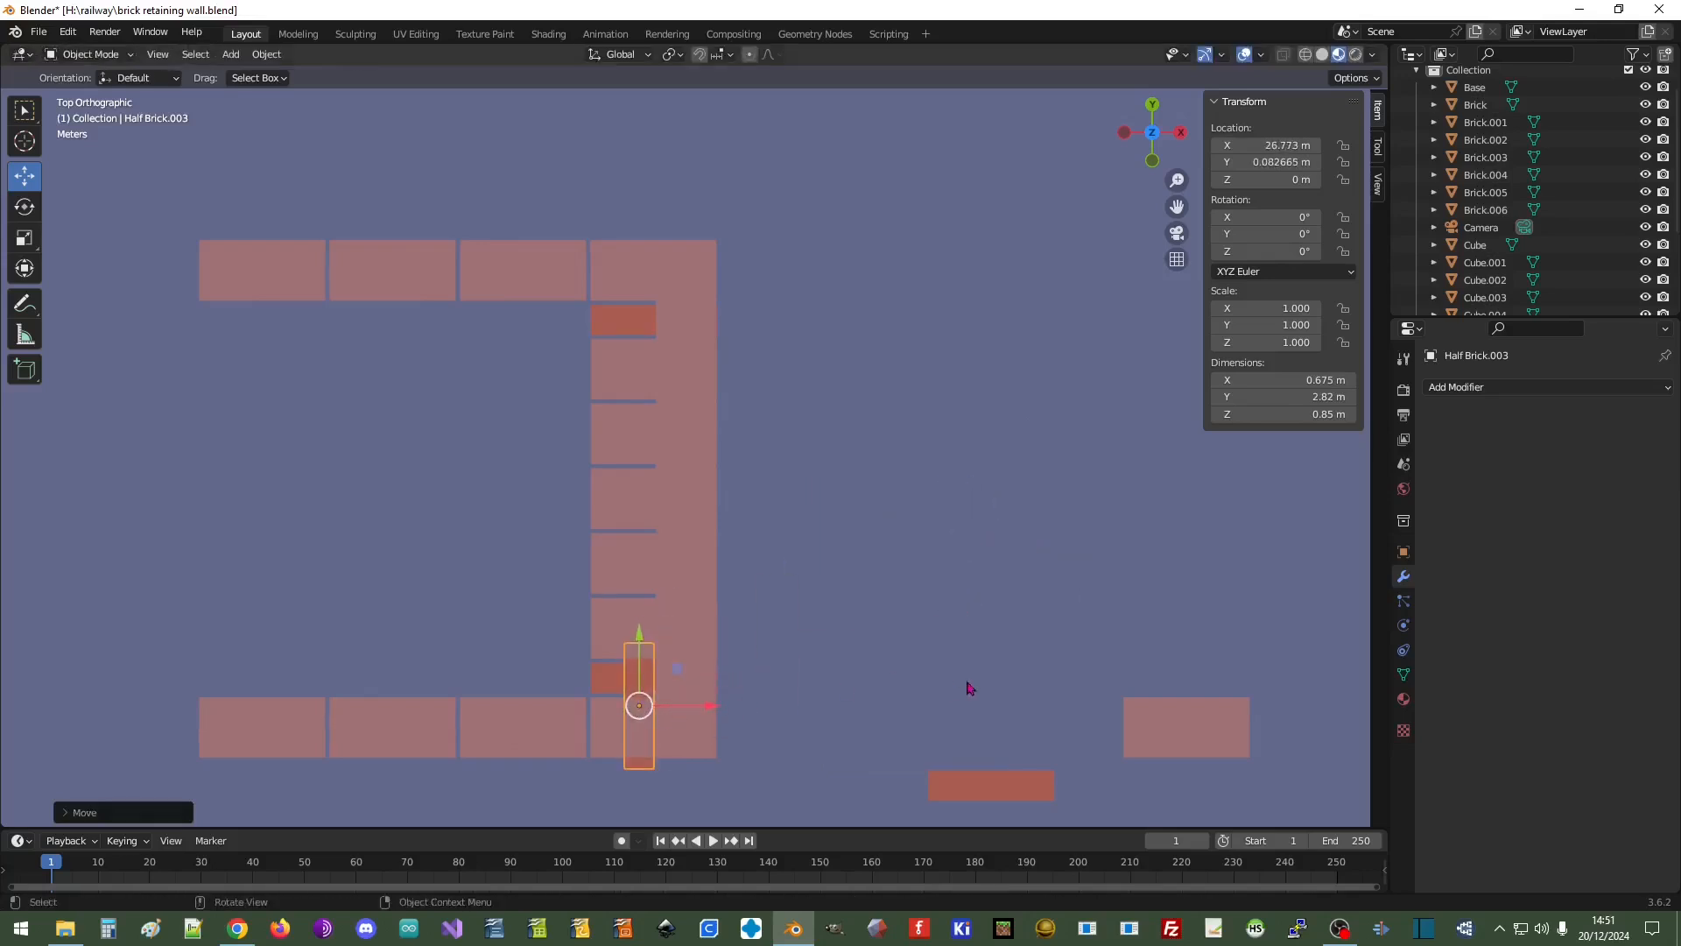
{"action": "scroll", "coordinate": [969, 688], "scroll_direction": "up", "scroll_amount": 5}
{"action": "middle_click_drag", "start_coordinate": [901, 687], "coordinate": [1017, 124], "text": "shift"}
{"action": "mouse_move", "coordinate": [672, 536]}
{"action": "left_mouse_down"}
{"action": "mouse_move", "coordinate": [657, 499]}
{"action": "mouse_move", "coordinate": [672, 510]}
{"action": "left_mouse_up"}
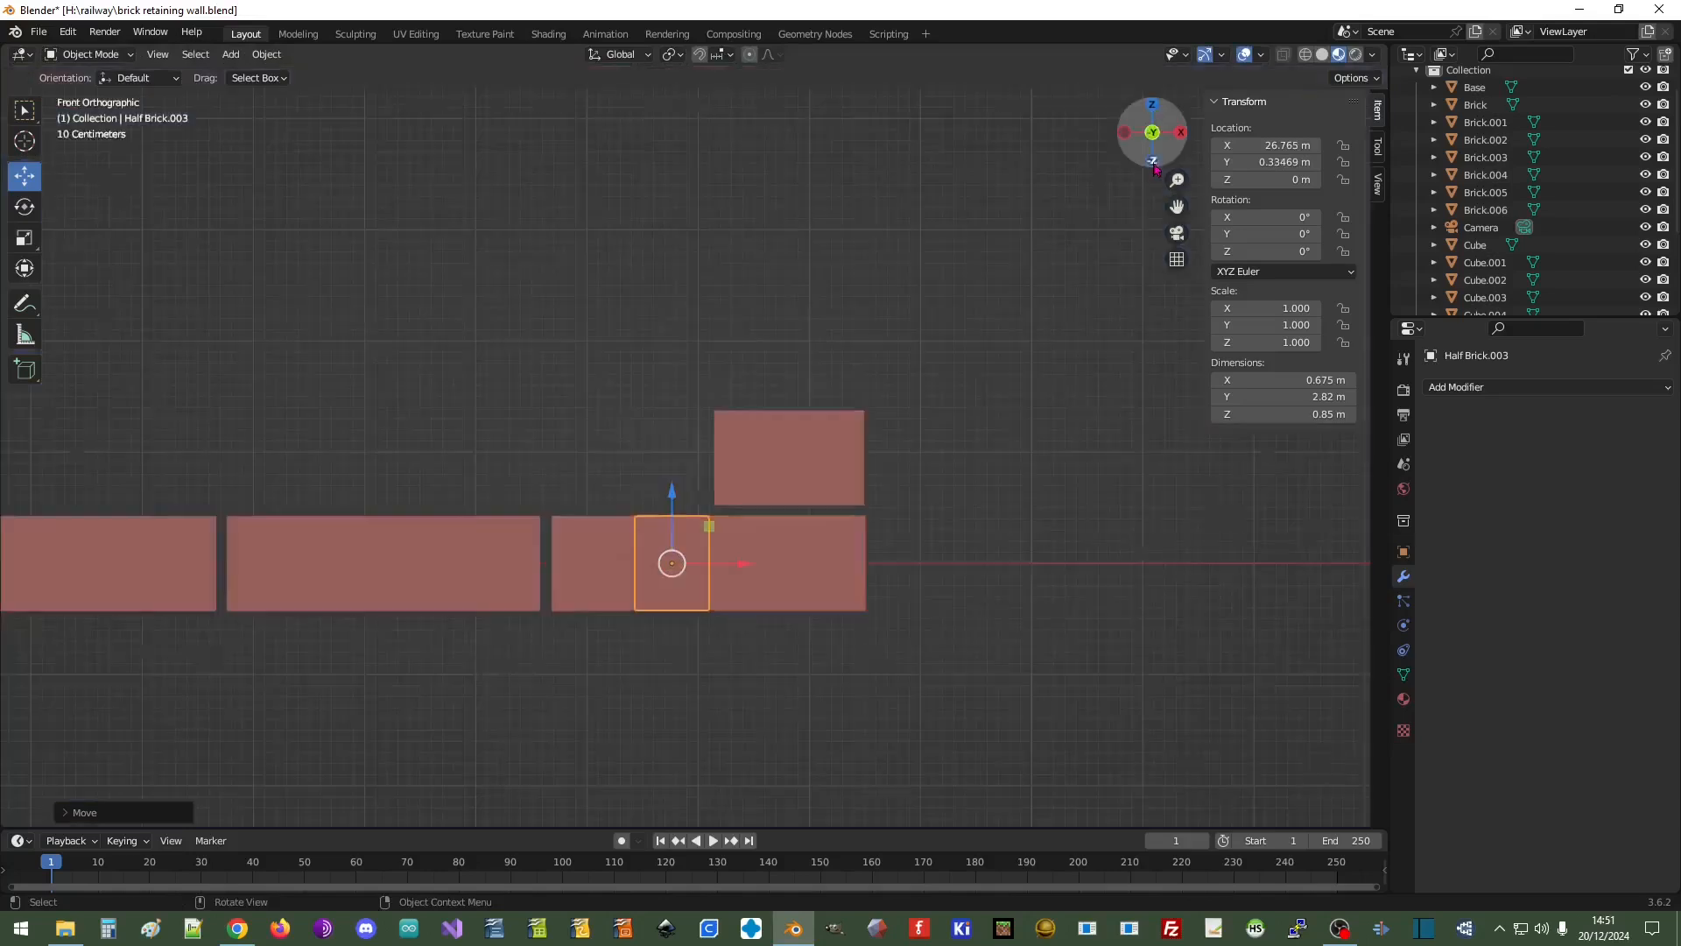
Raise the half brick to a Z location of 0.95 m and nudge it along X to about 26.725 m, leaving a mortar gap
{"action": "left_click", "coordinate": [1153, 162]}
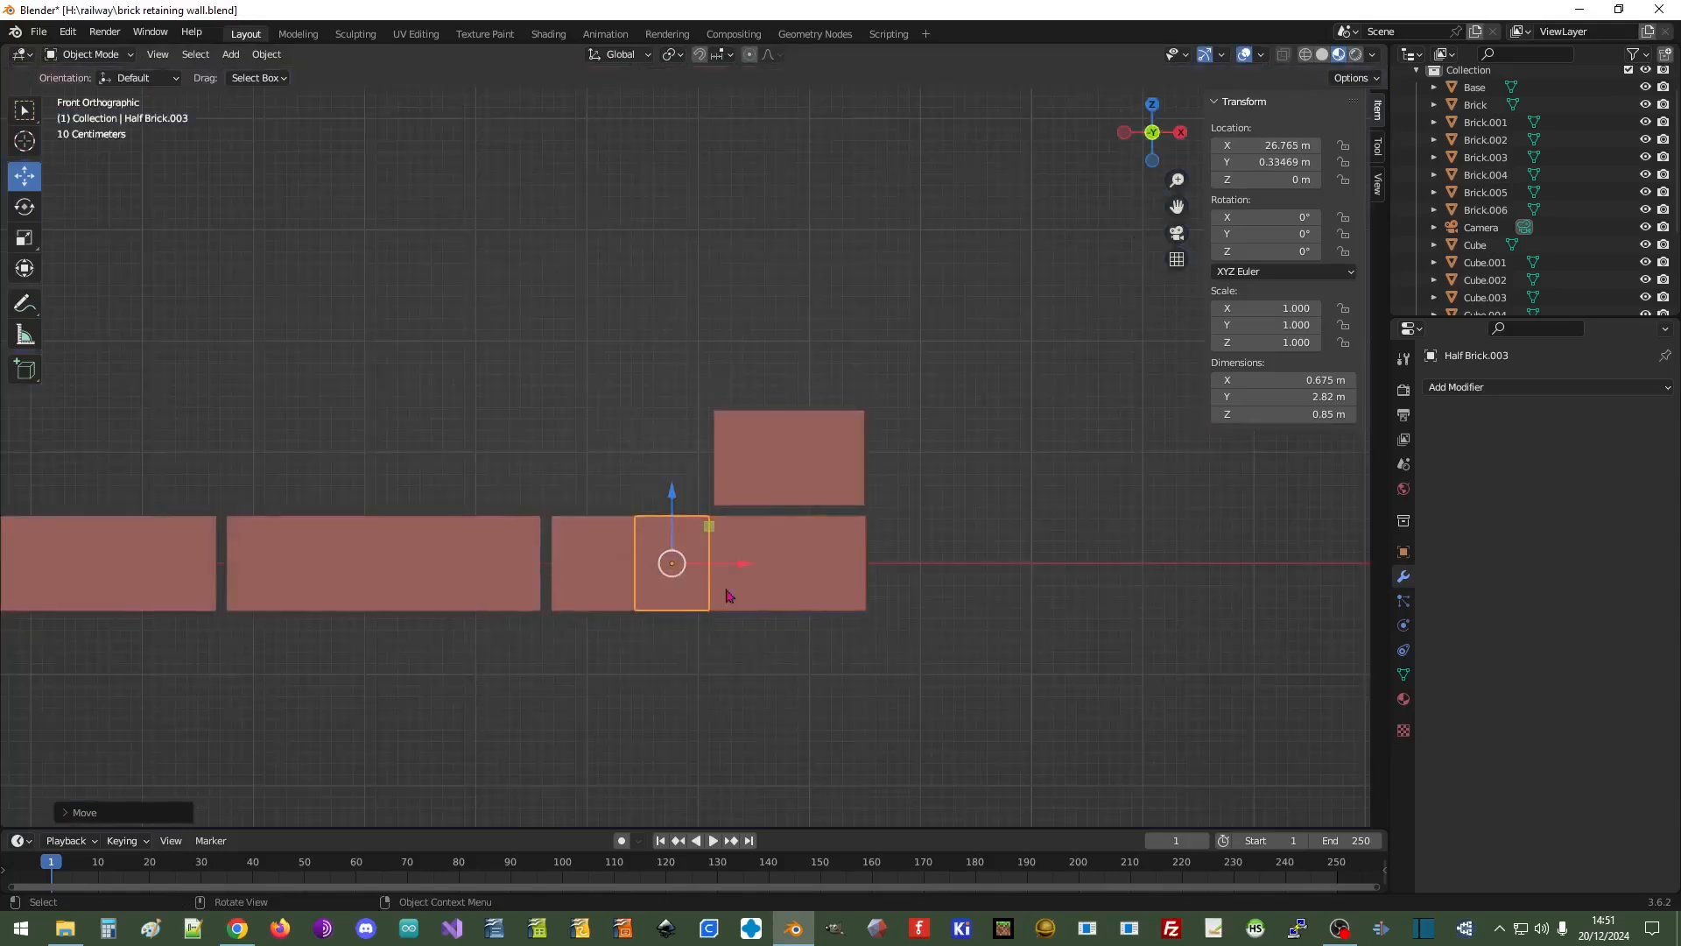
{"action": "left_click", "coordinate": [1276, 180]}
{"action": "type", "text": "0"}
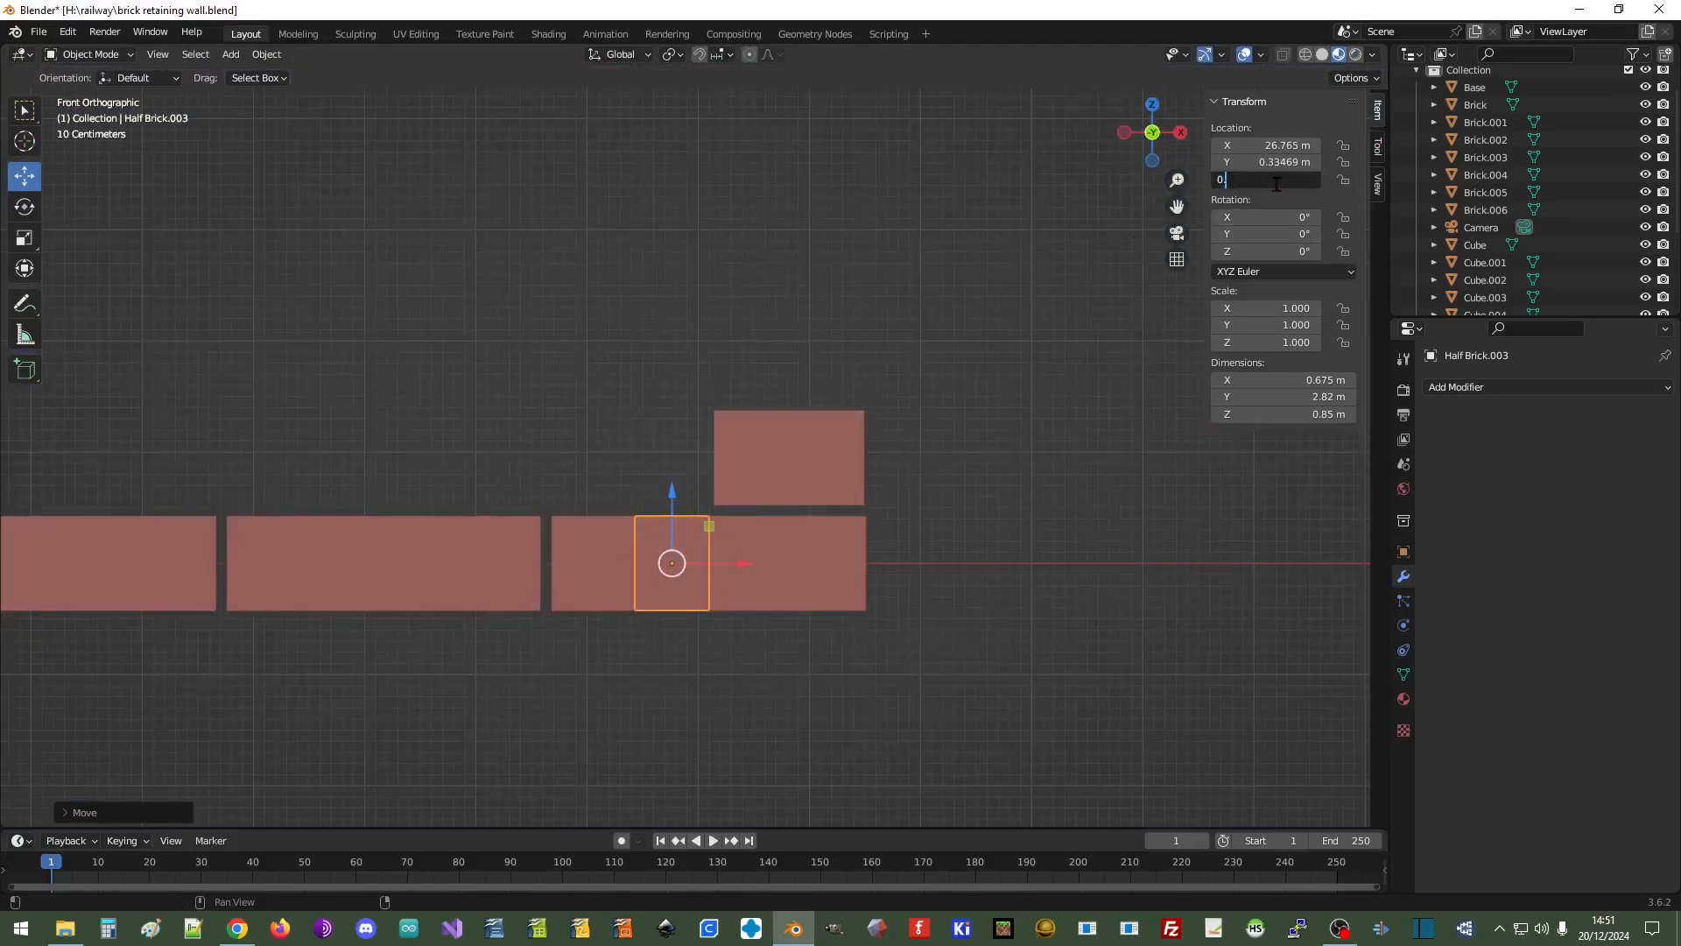
{"action": "type", "text": ".95"}
{"action": "key", "text": "Return"}
{"action": "scroll", "coordinate": [652, 528], "scroll_direction": "up", "scroll_amount": 5}
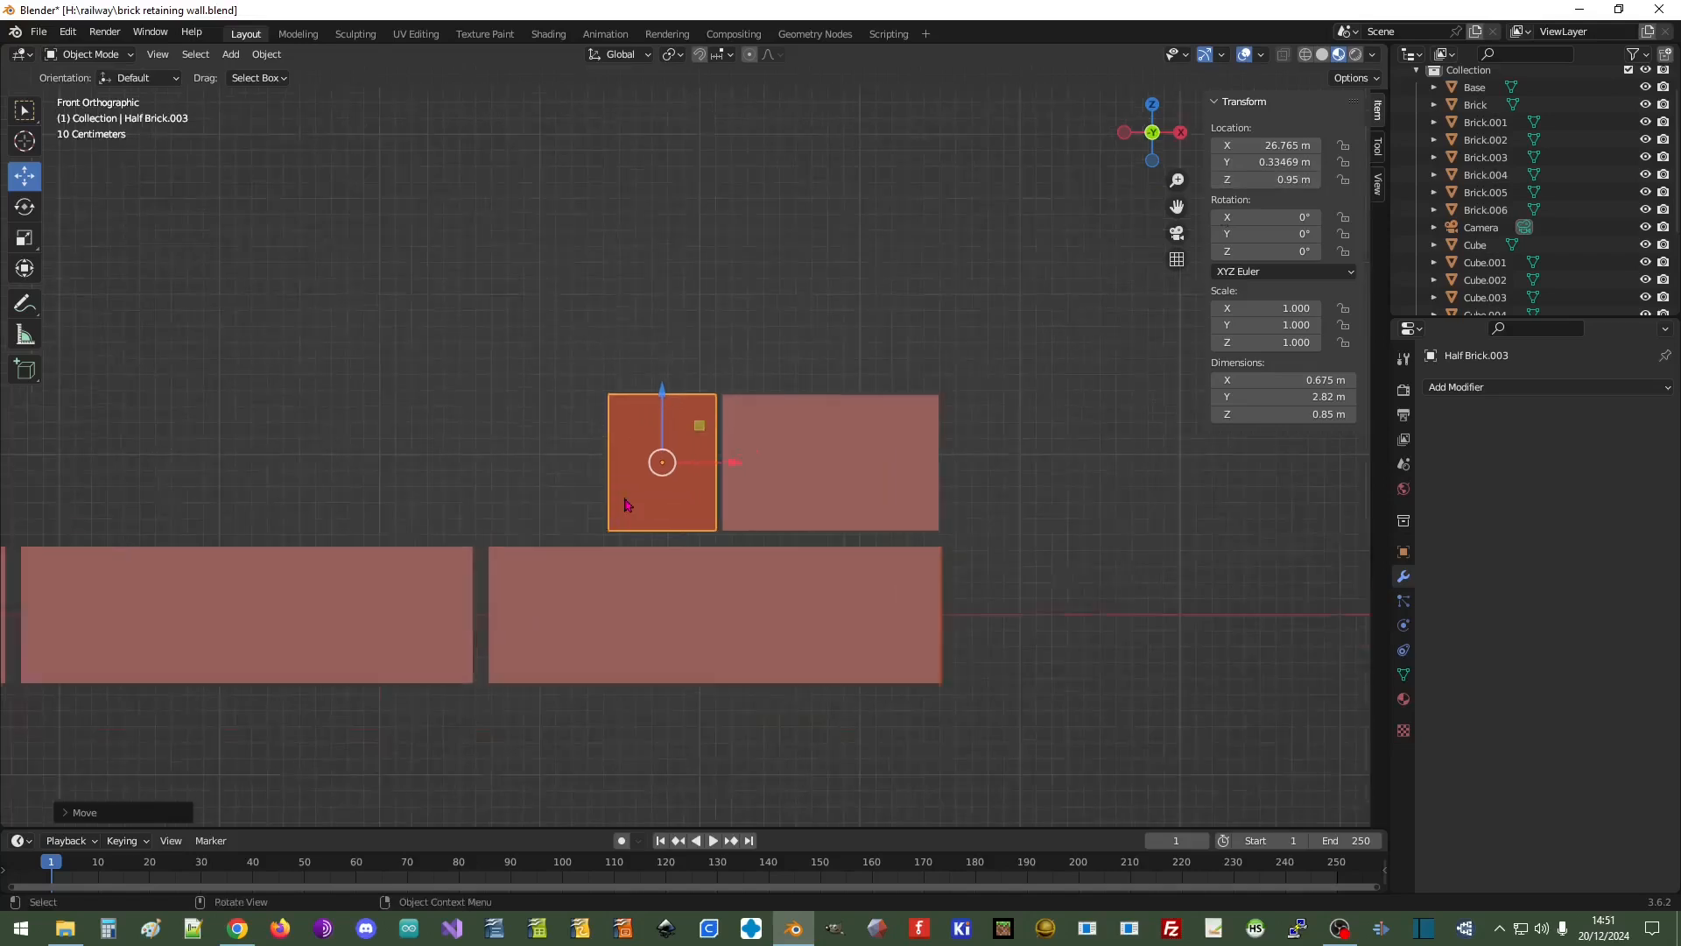
{"action": "left_click_drag", "start_coordinate": [700, 486], "coordinate": [686, 484]}
{"action": "scroll", "coordinate": [952, 484], "scroll_direction": "down", "scroll_amount": 5}
{"action": "middle_click_drag", "start_coordinate": [974, 435], "coordinate": [972, 526]}
Duplicate the spare full brick and place the copy in front of the pier's corner at about X 26.3 m, Y -2.95 m
{"action": "left_click", "coordinate": [827, 553]}
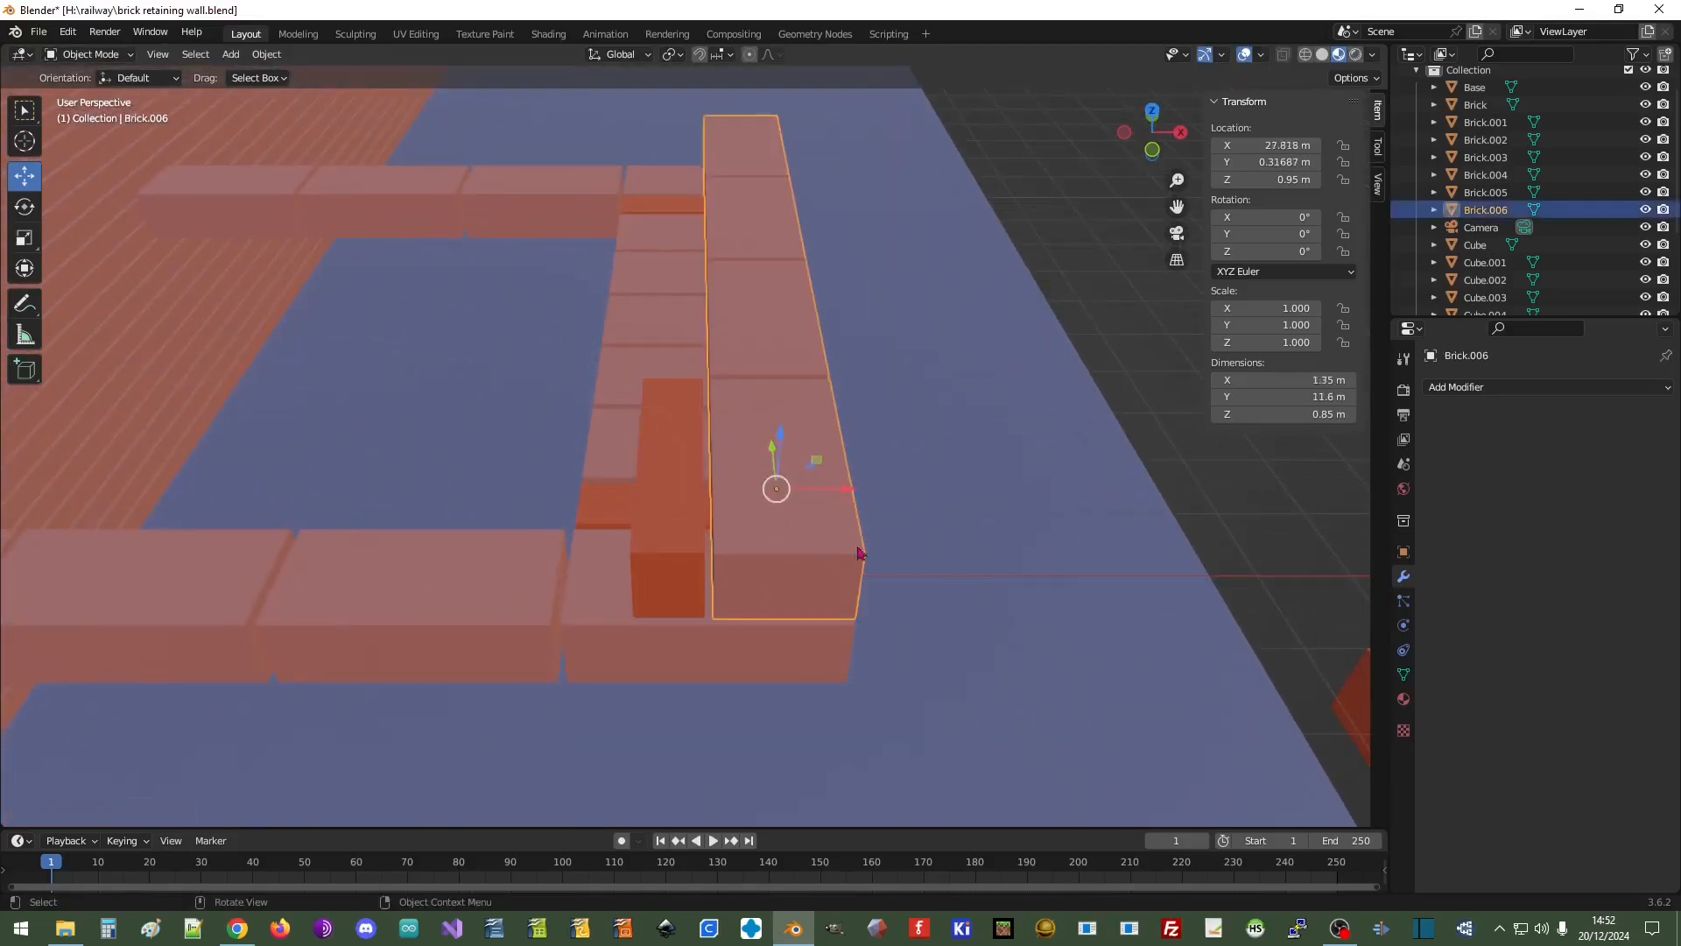
{"action": "scroll", "coordinate": [1073, 582], "scroll_direction": "down", "scroll_amount": 3}
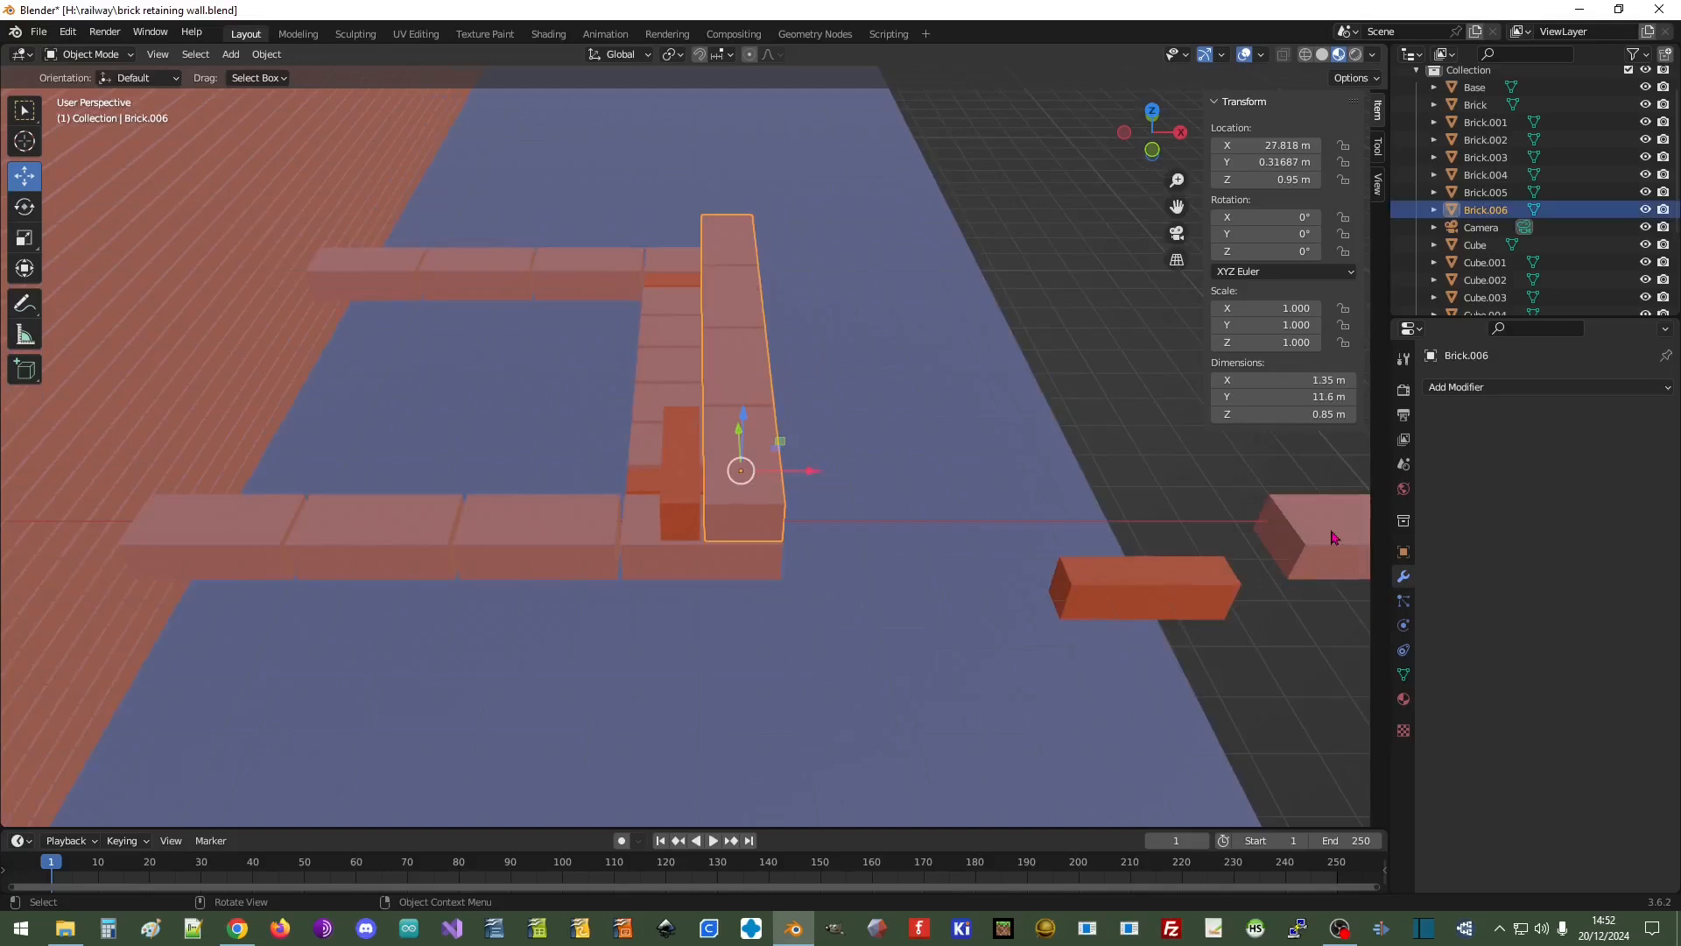
{"action": "left_click", "coordinate": [1333, 534]}
{"action": "right_click", "coordinate": [1327, 534]}
{"action": "left_click", "coordinate": [1324, 531]}
{"action": "left_click", "coordinate": [1326, 539]}
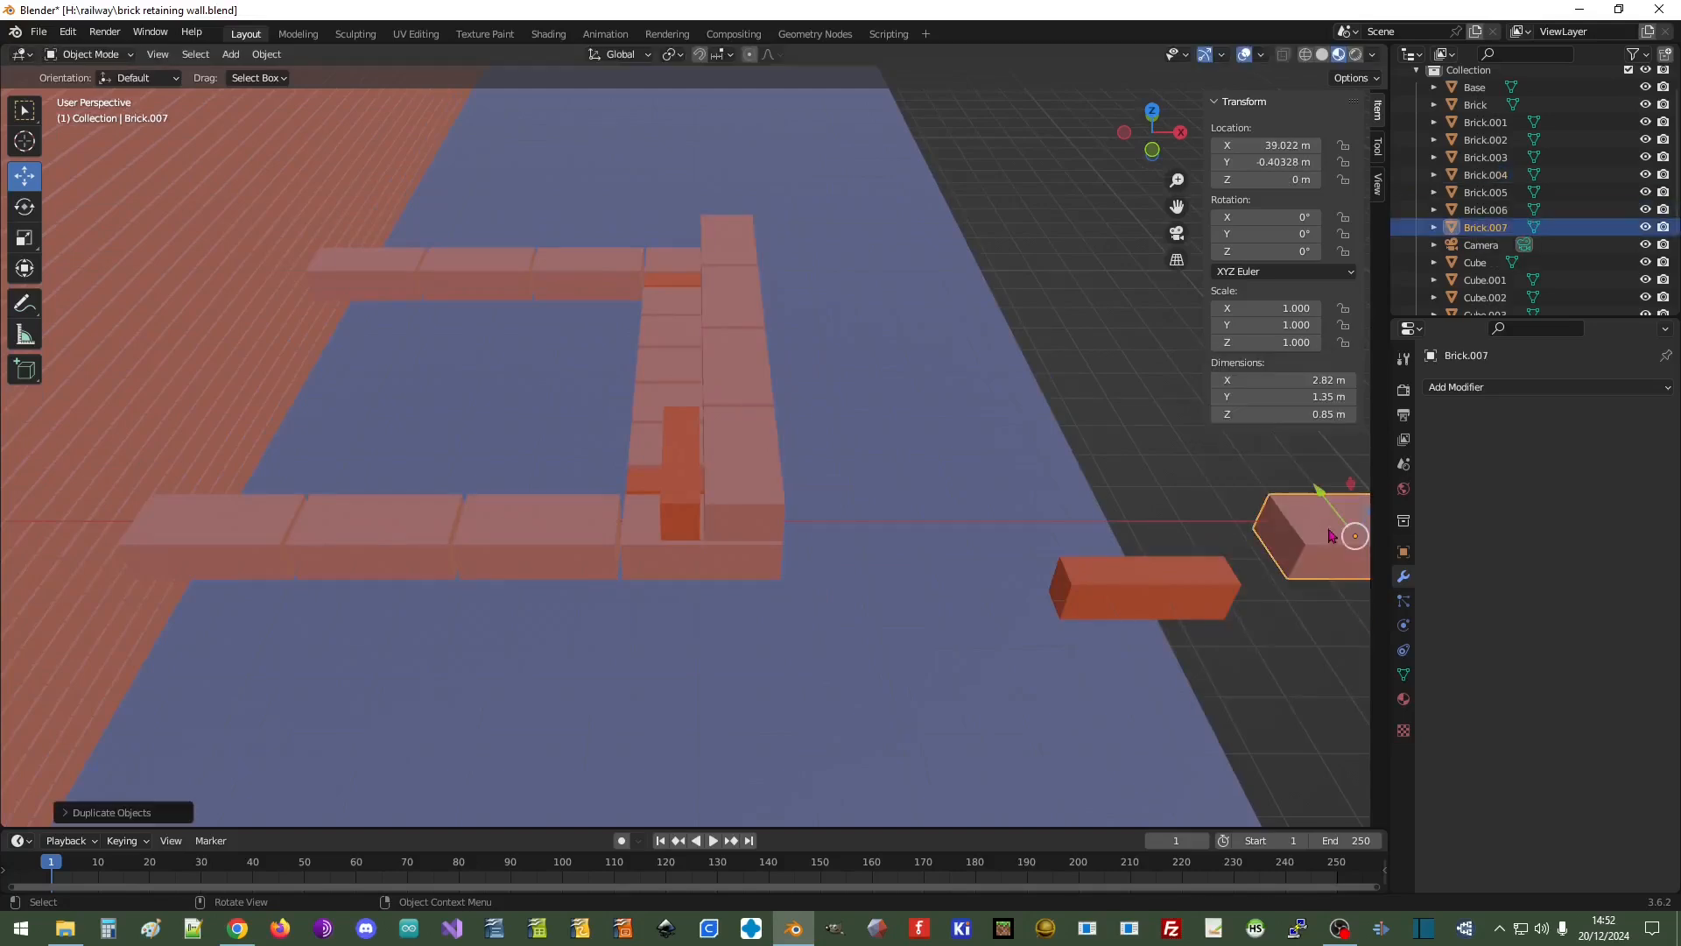
{"action": "left_click", "coordinate": [1153, 111]}
{"action": "left_click_drag", "start_coordinate": [1332, 528], "coordinate": [651, 660]}
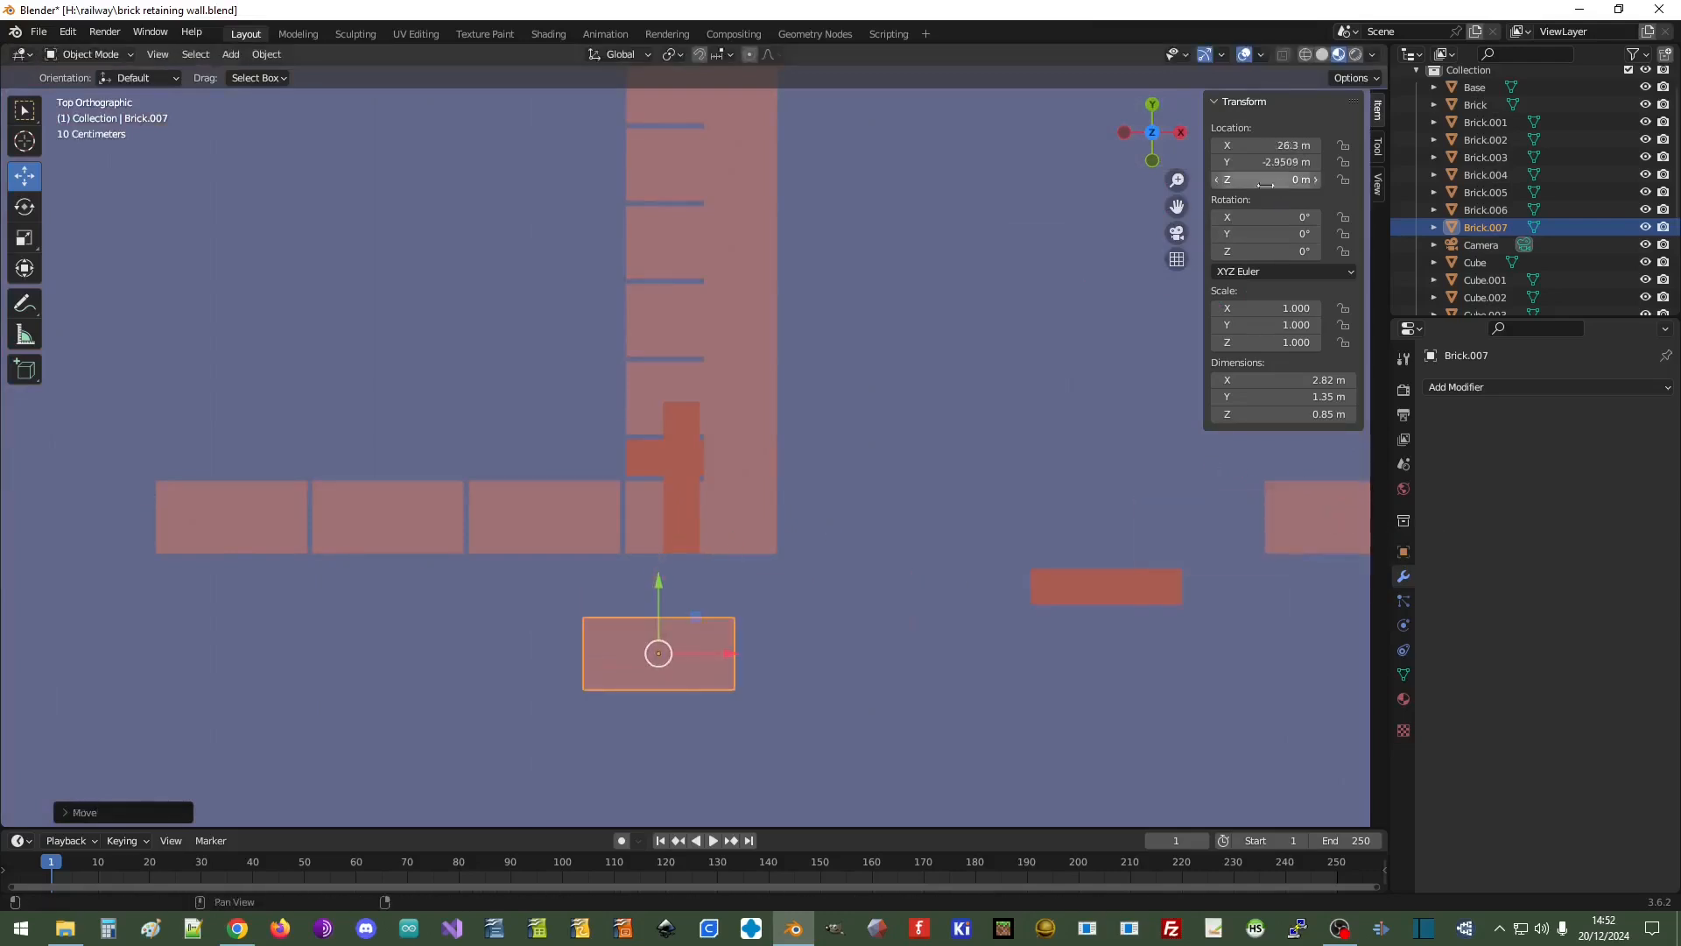
Rotate the copied full brick 90° about Z and apply the rotation
{"action": "left_click", "coordinate": [1271, 252]}
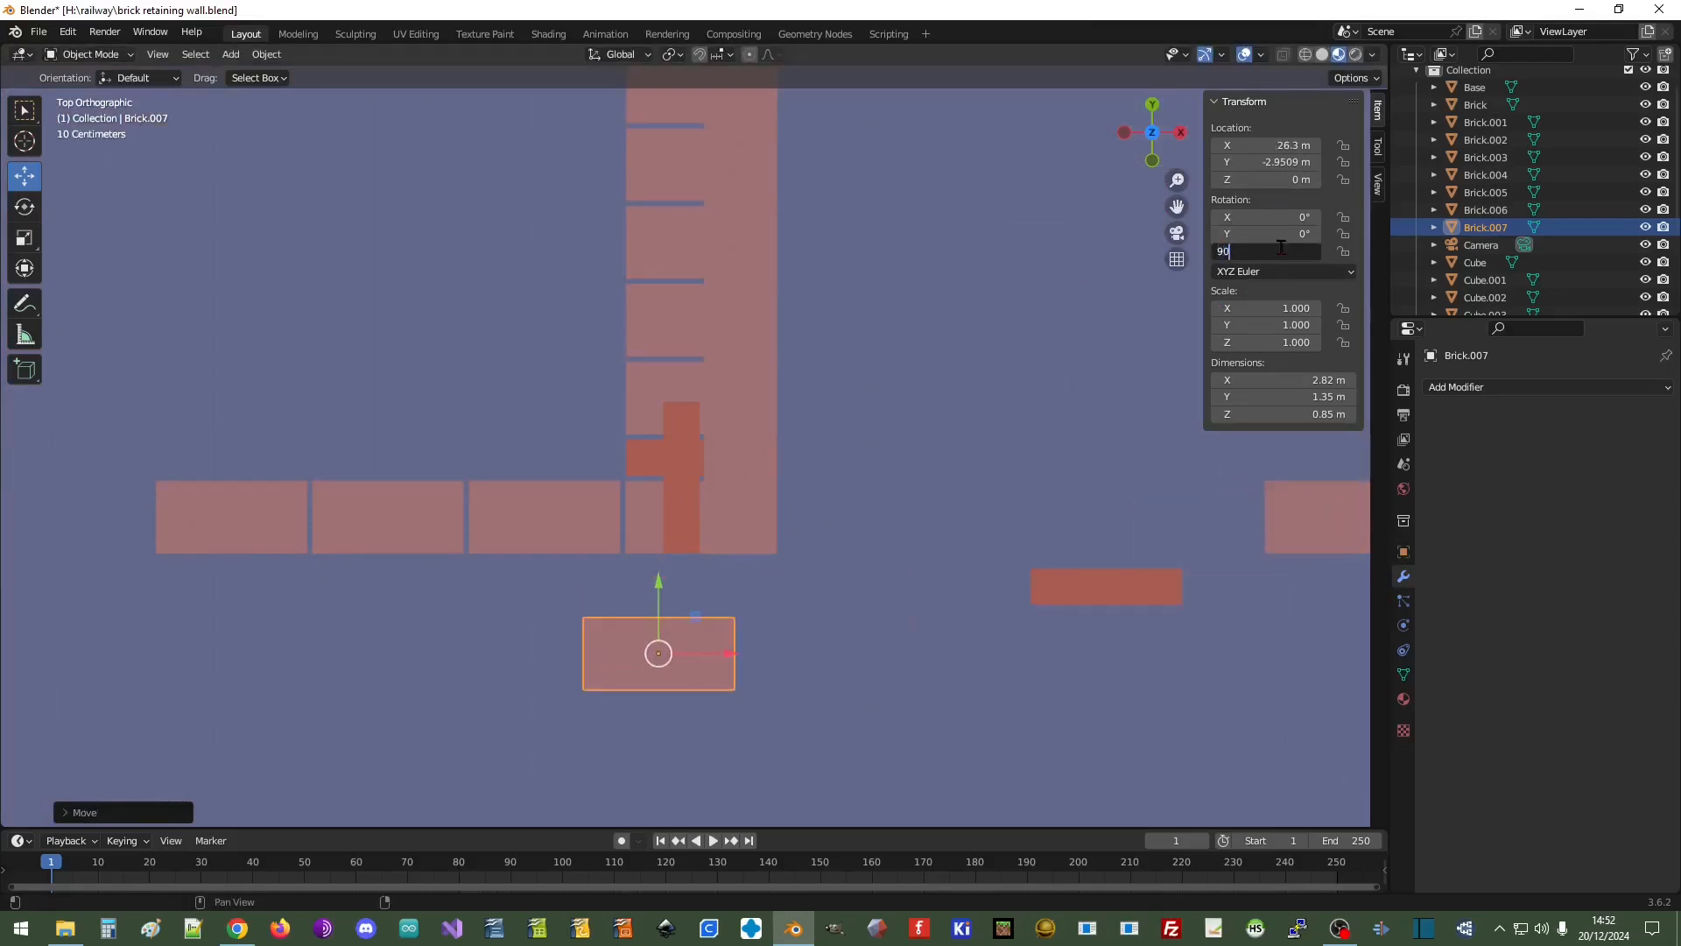
{"action": "key", "text": "Return"}
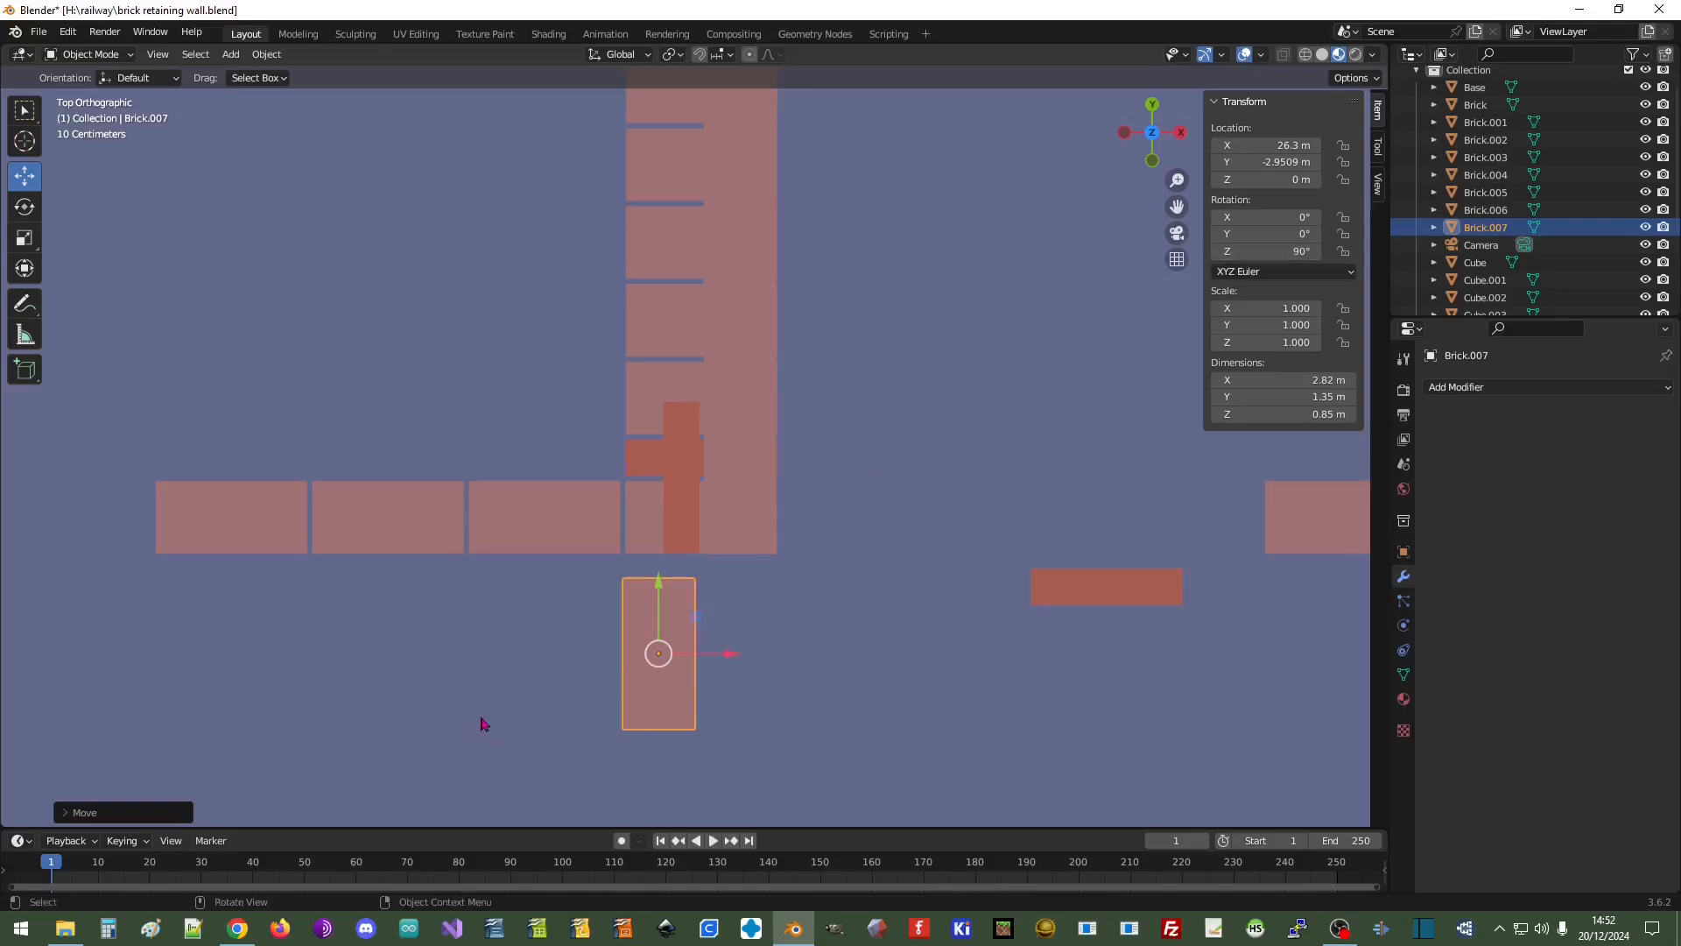
{"action": "key", "text": "ctrl+a"}
{"action": "left_click", "coordinate": [653, 712]}
{"action": "right_click", "coordinate": [657, 716]}
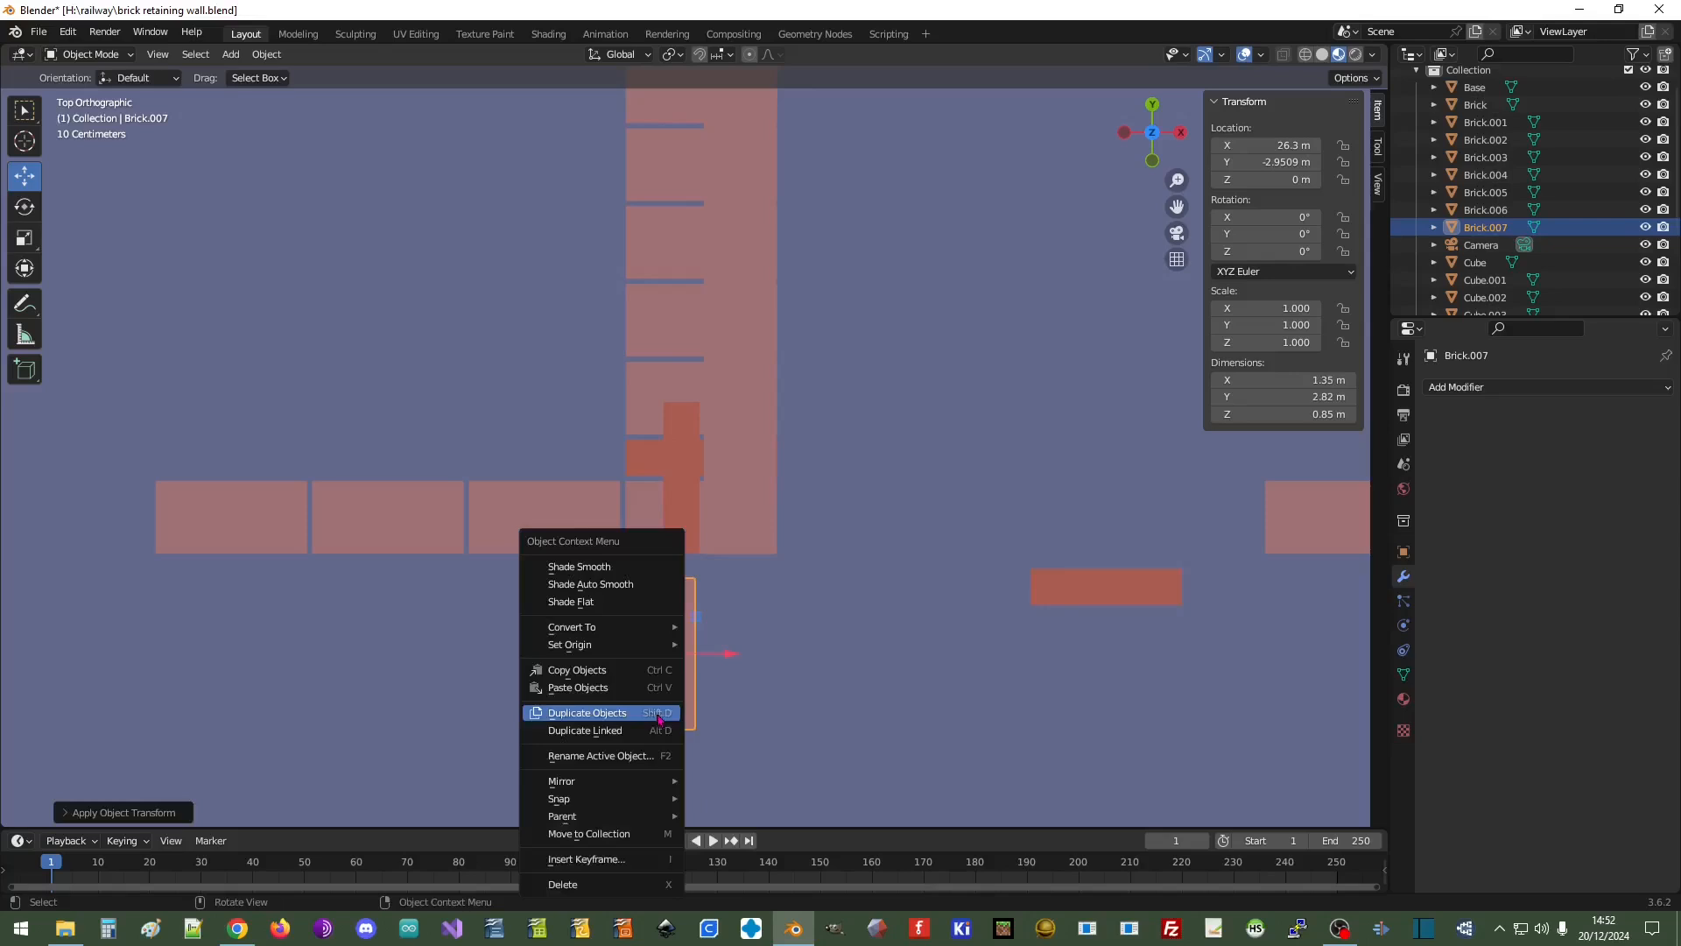
Add an Array modifier to the rotated brick, replacing the relative offset with a constant X offset of 1.45 m
{"action": "left_click", "coordinate": [1520, 388]}
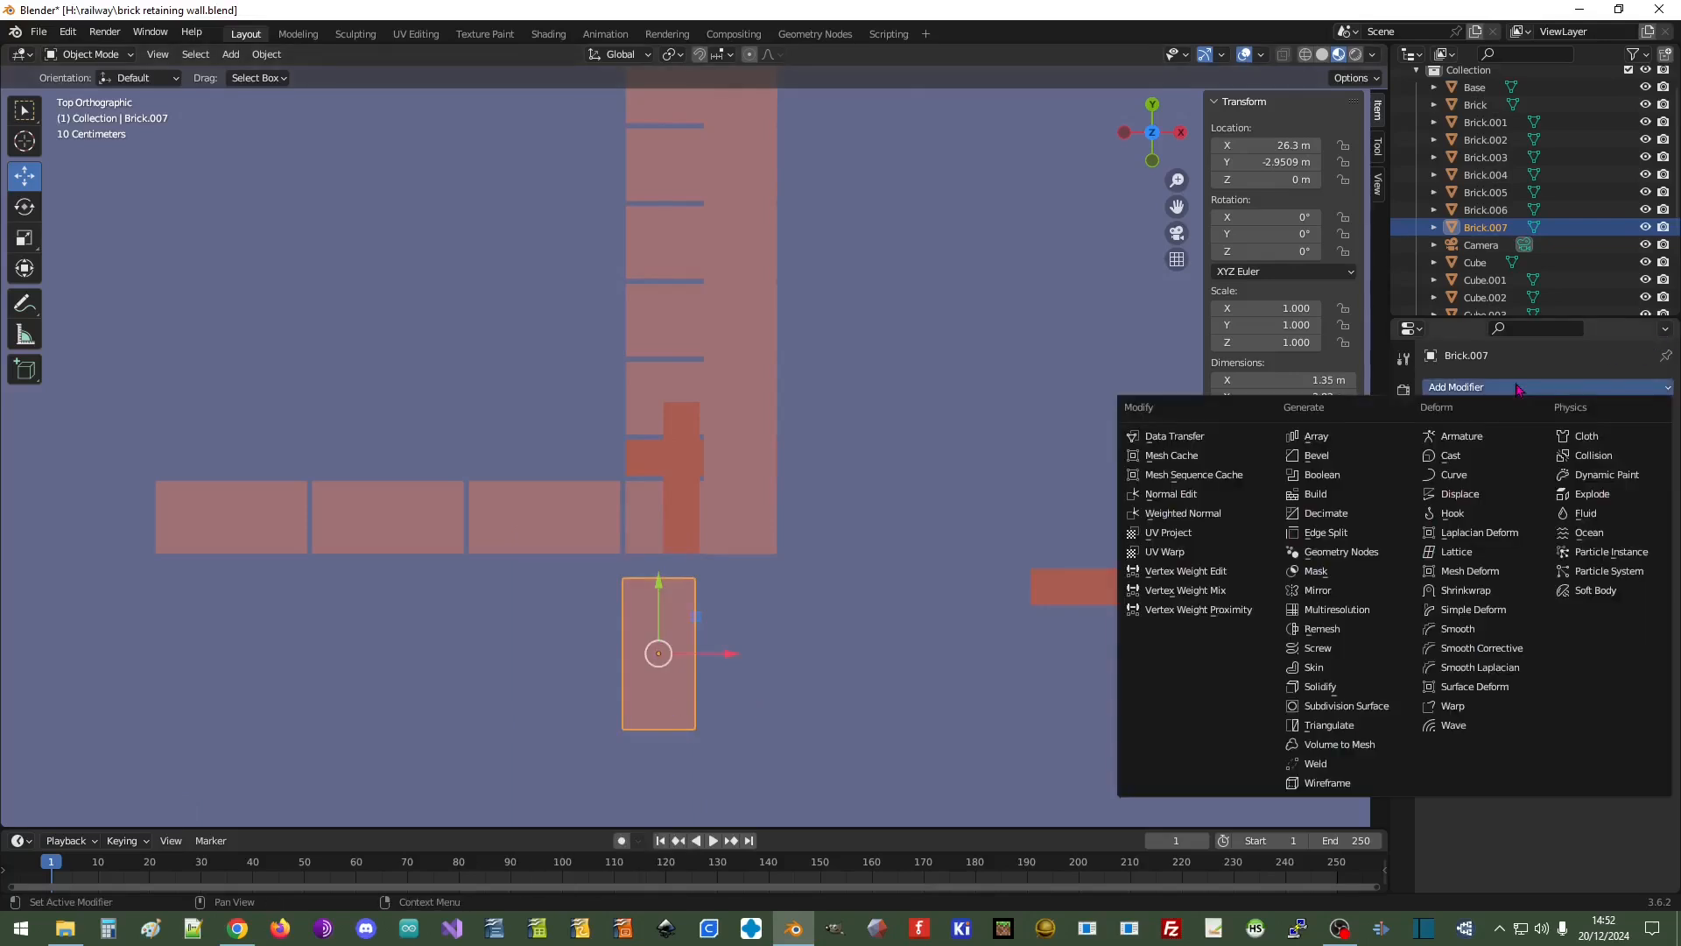
{"action": "left_click", "coordinate": [1323, 438]}
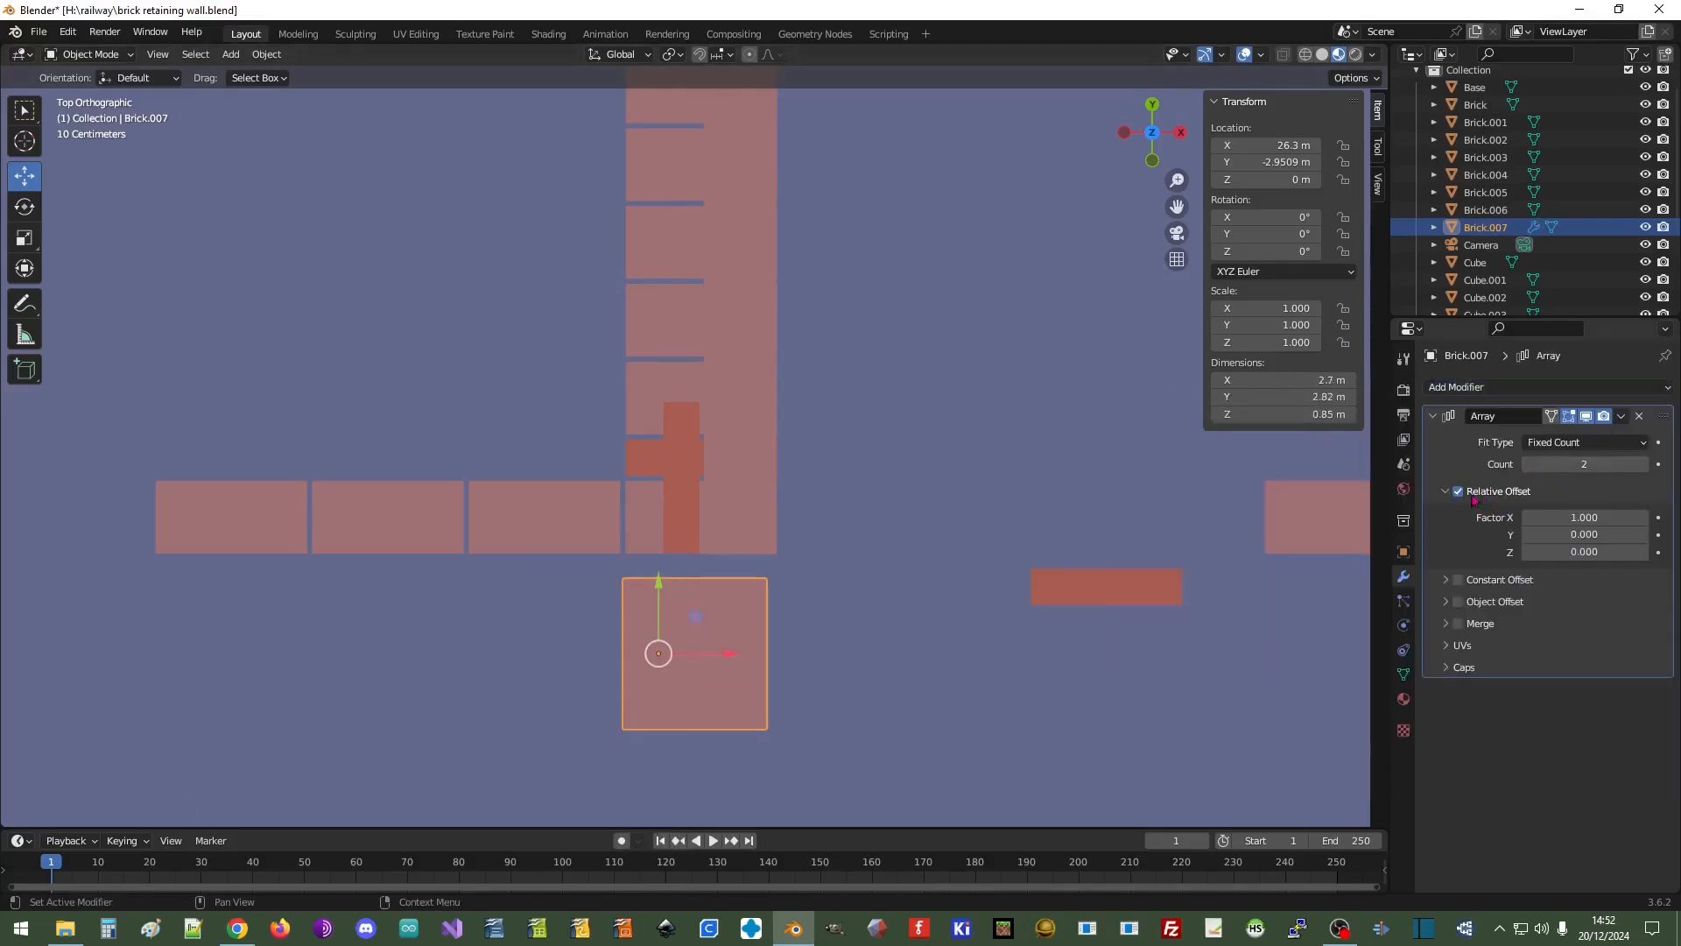
{"action": "left_click", "coordinate": [1458, 492]}
{"action": "left_click", "coordinate": [1449, 581]}
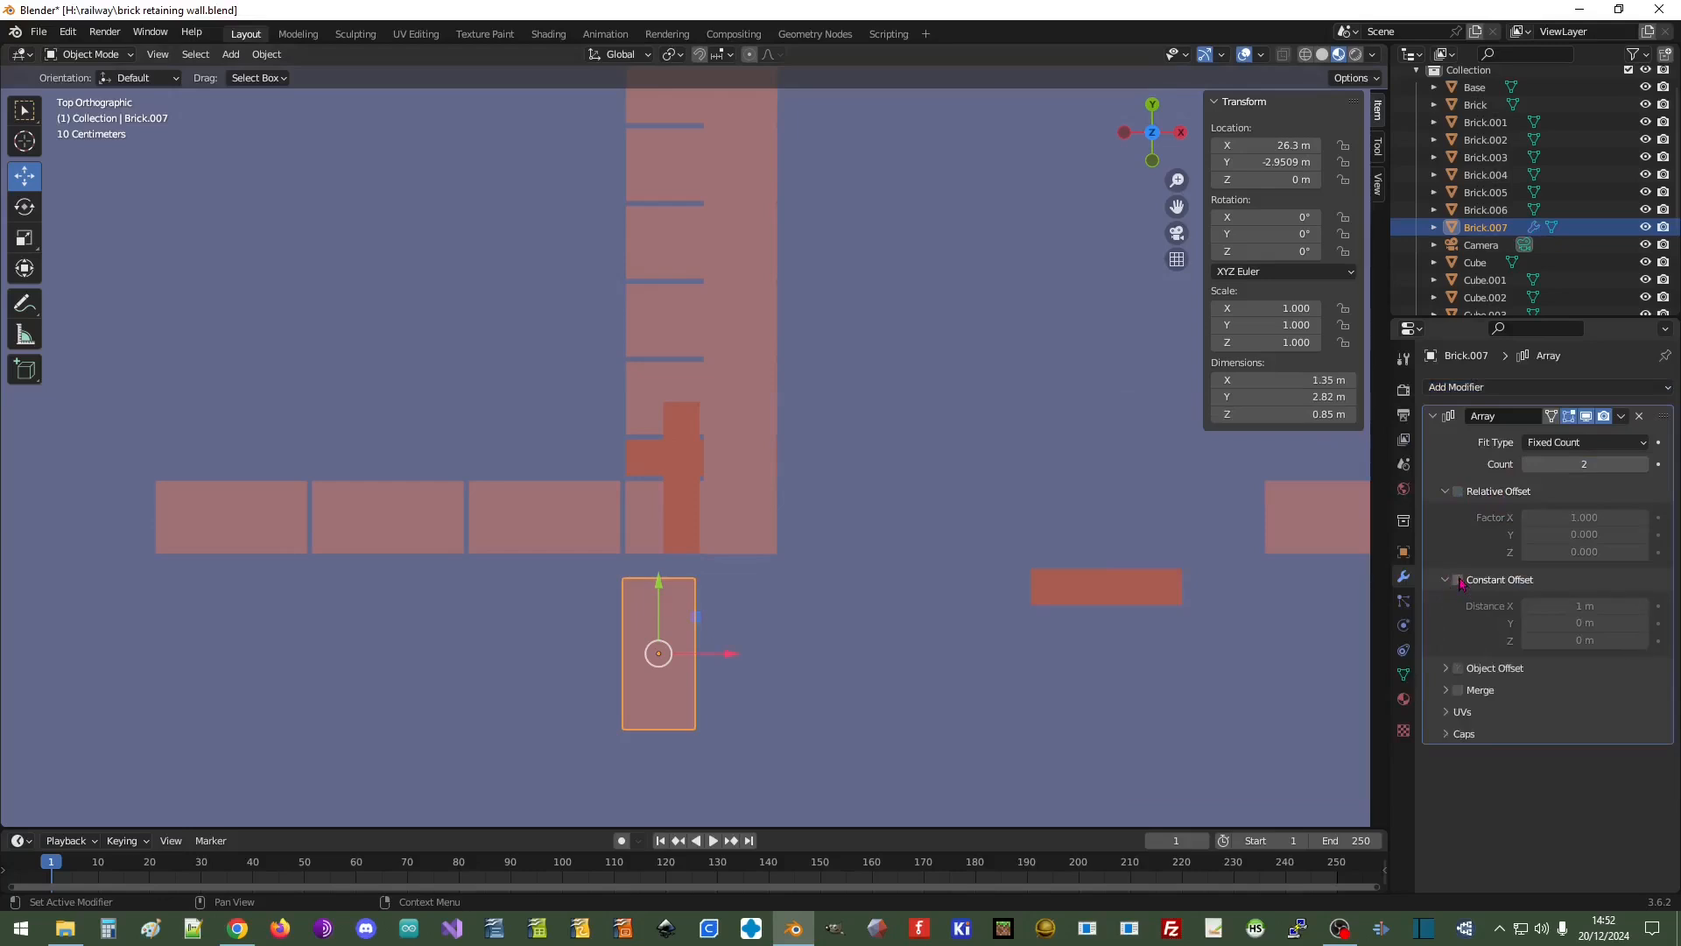
{"action": "left_click", "coordinate": [1457, 580]}
{"action": "left_click", "coordinate": [1576, 606]}
{"action": "type", "text": "1"}
{"action": "key", "text": "Return"}
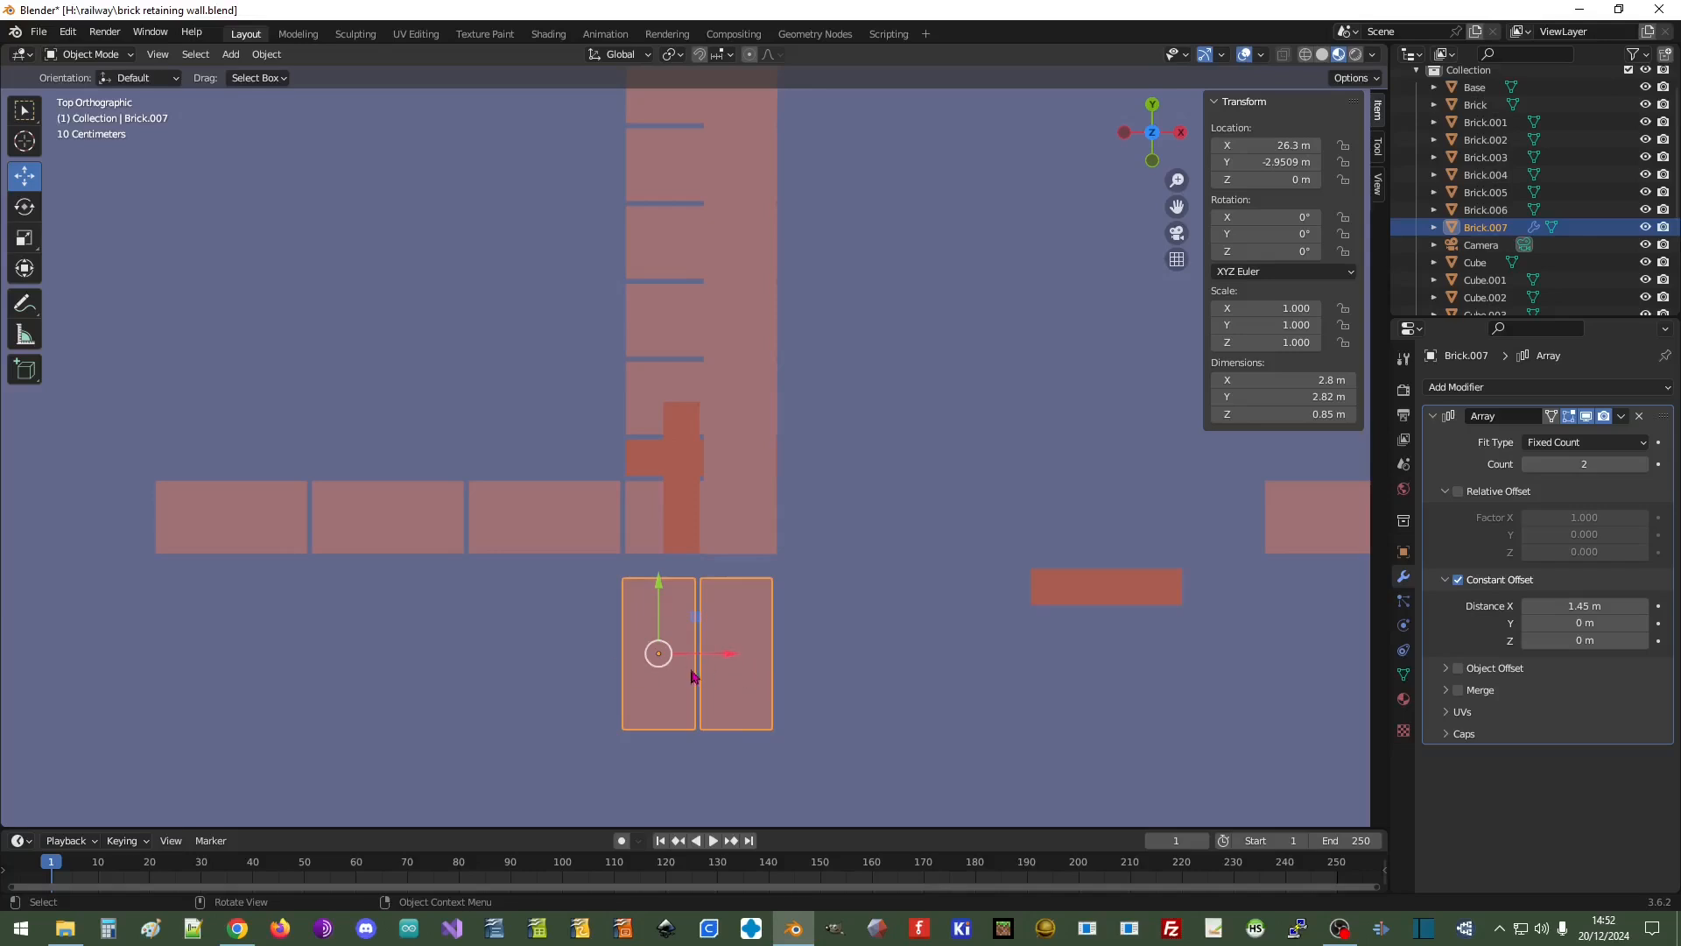
Place the arrayed bricks over the first course's front row at about X 19.82 m, Y 0.364 m, with an array count of 5
{"action": "left_click_drag", "start_coordinate": [663, 671], "coordinate": [184, 484]}
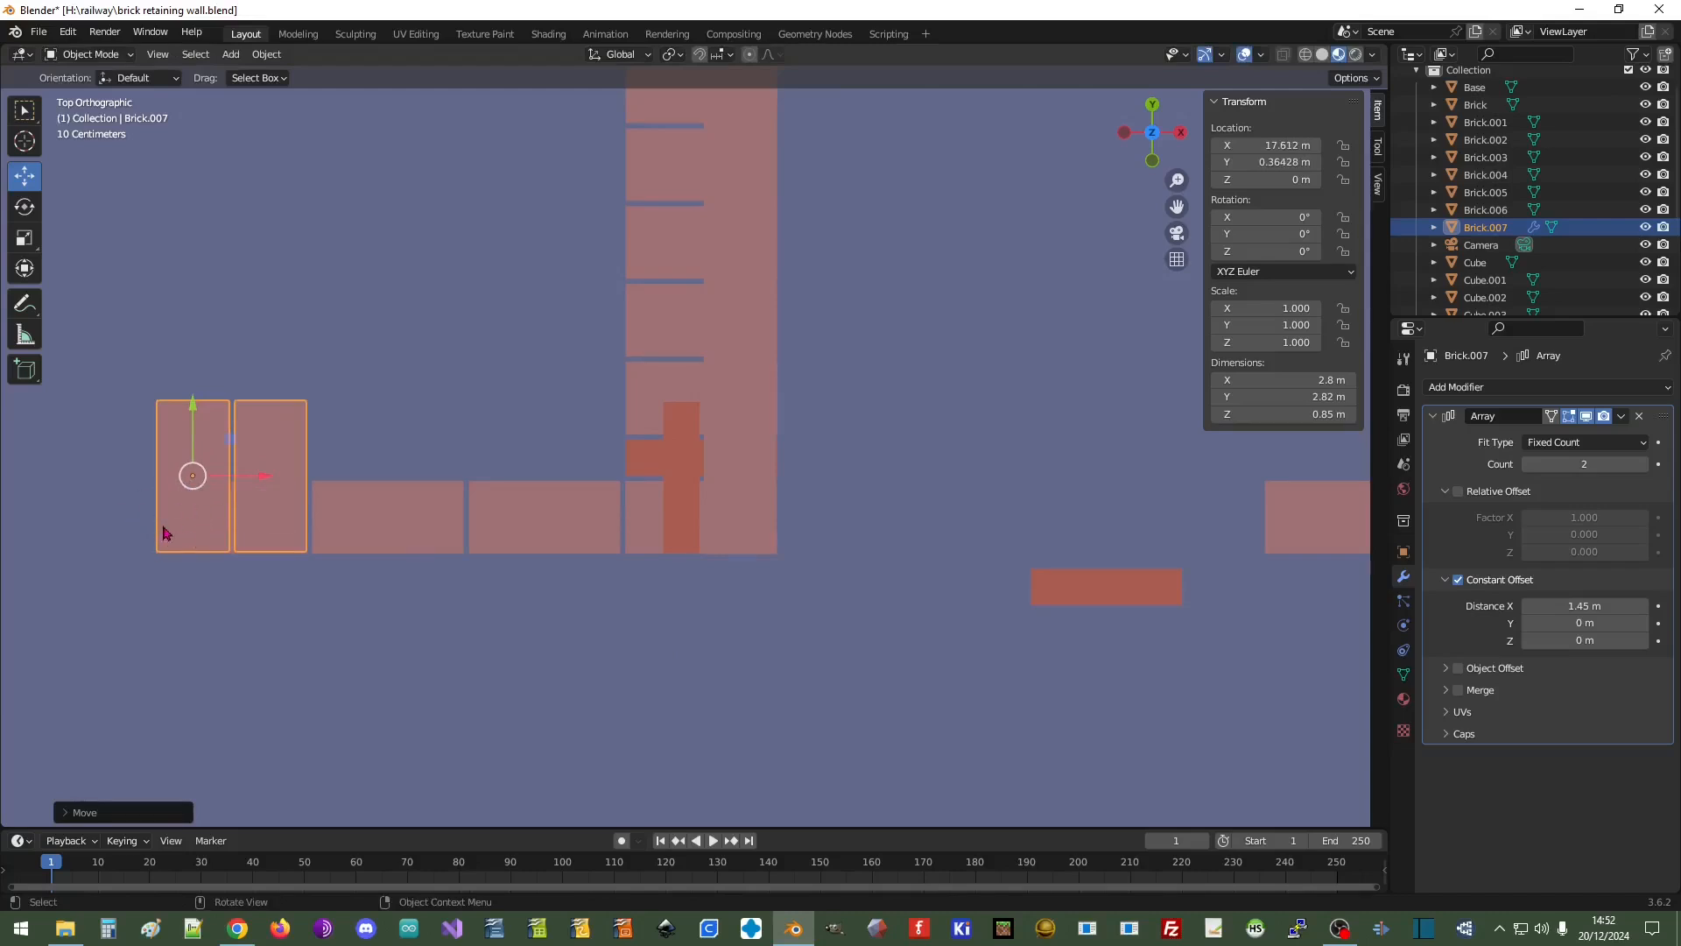
{"action": "left_click_drag", "start_coordinate": [267, 480], "coordinate": [573, 480]}
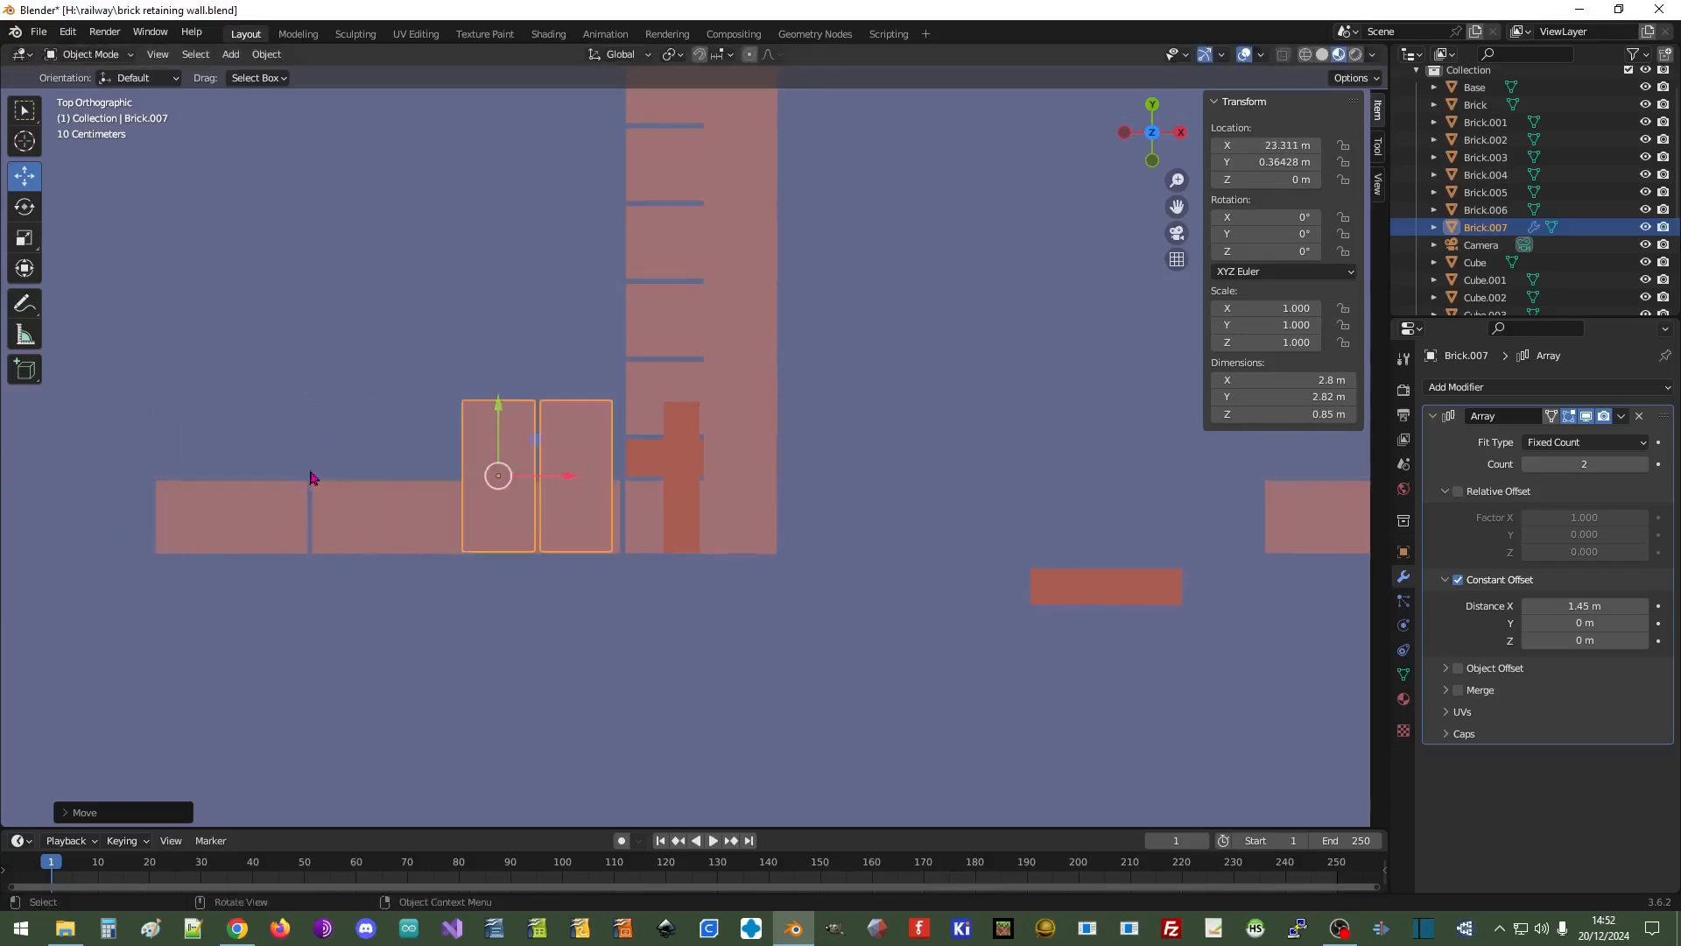
{"action": "left_click", "coordinate": [1596, 463]}
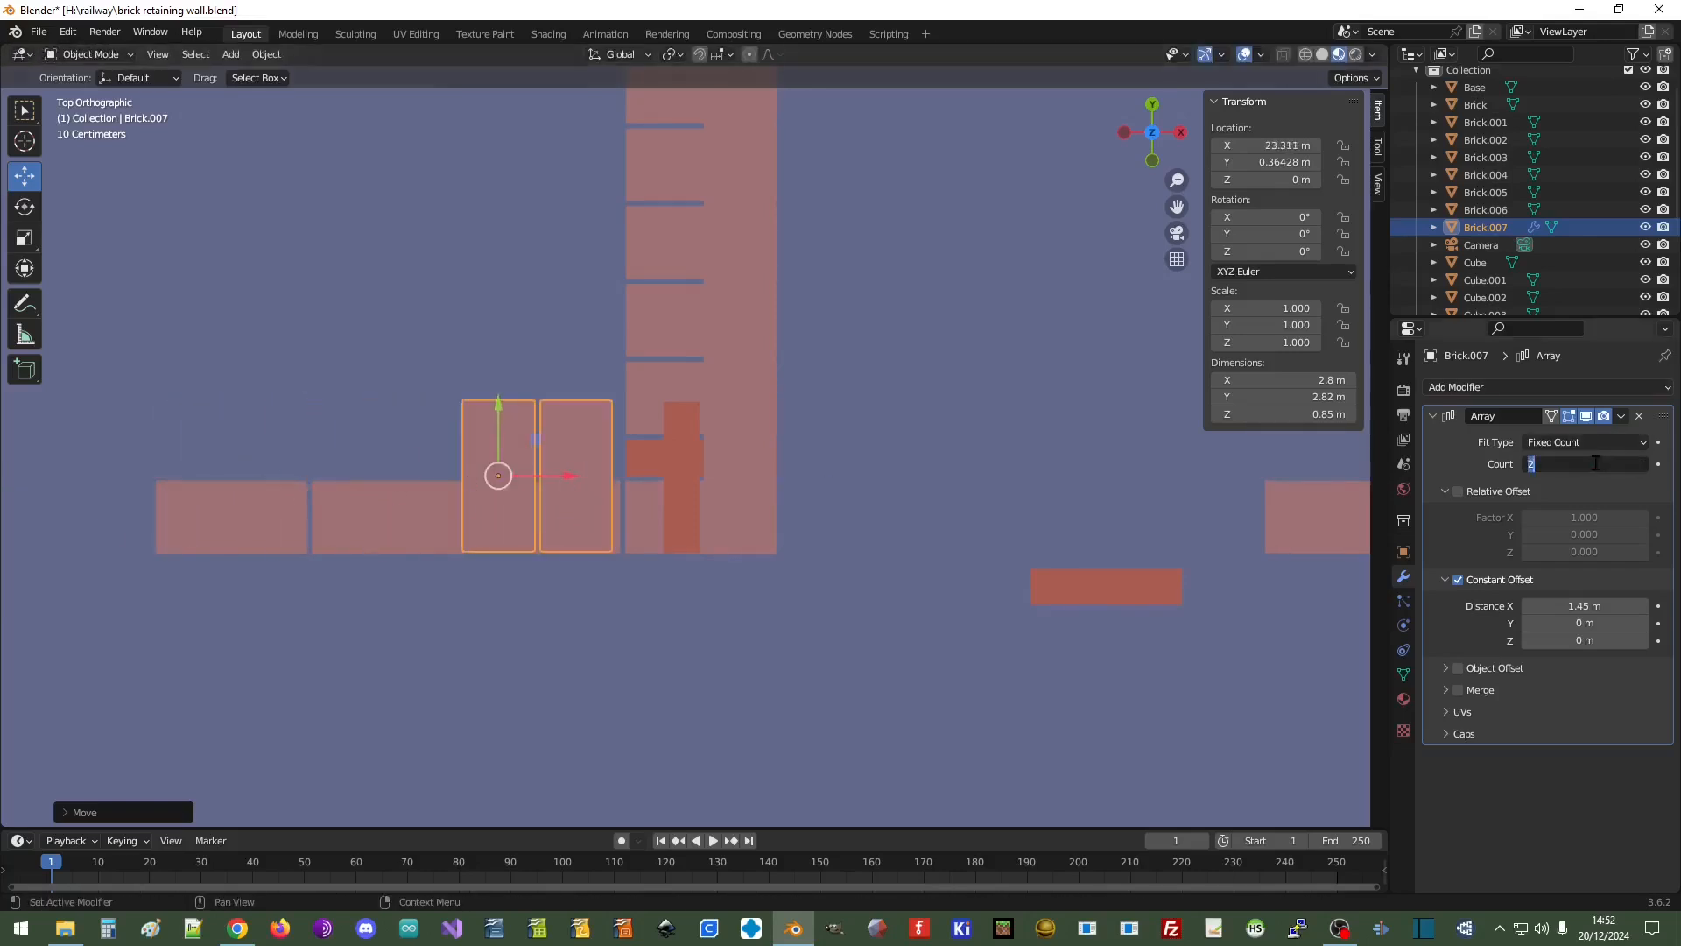
{"action": "type", "text": "5"}
{"action": "key", "text": "Return"}
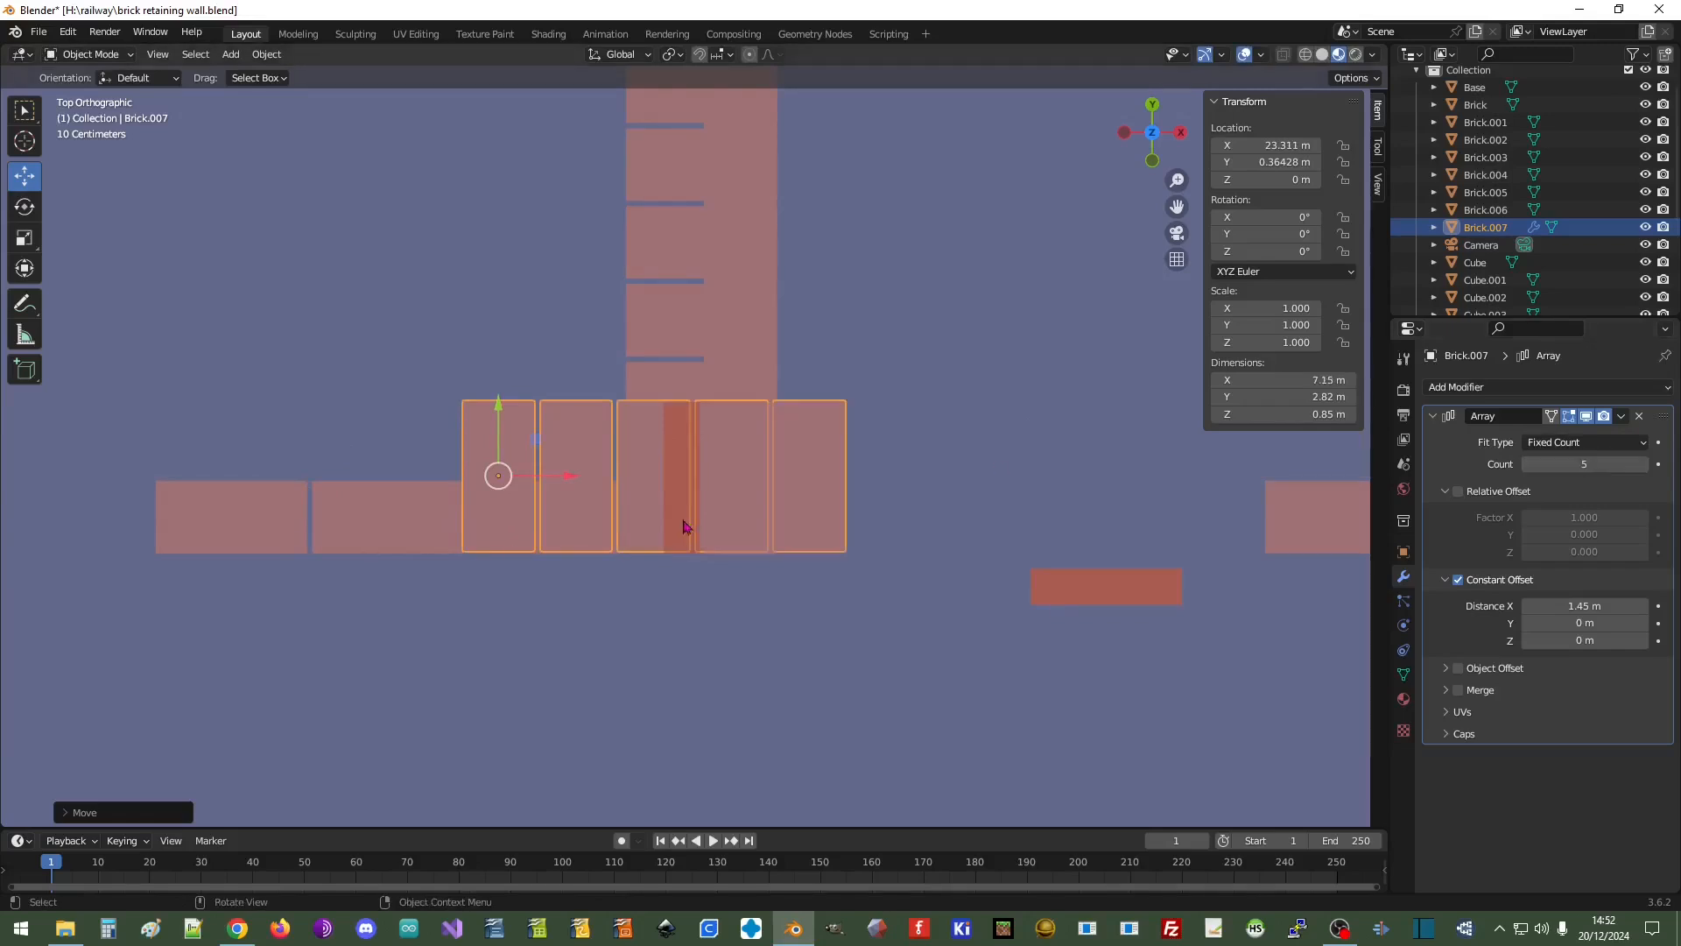
{"action": "left_click_drag", "start_coordinate": [573, 479], "coordinate": [379, 477]}
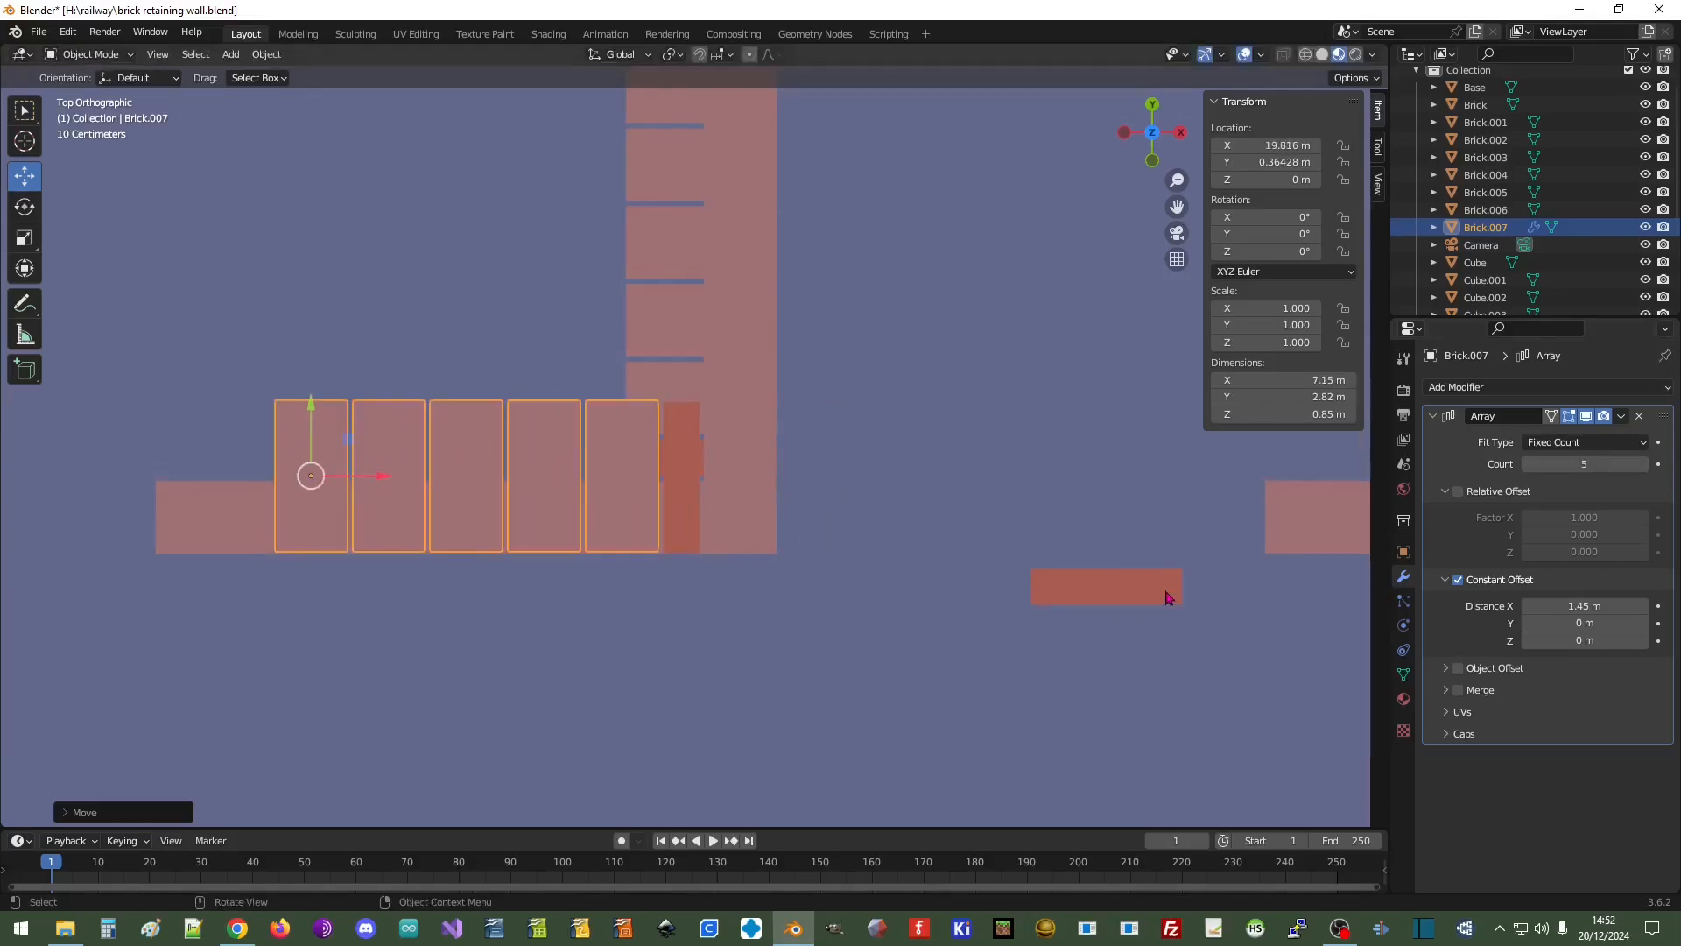
Duplicate the raised half brick and move the copy along X to about 18.66 m, at the other end of the arrayed bricks
{"action": "left_click", "coordinate": [678, 536]}
{"action": "right_click", "coordinate": [677, 536]}
{"action": "left_click", "coordinate": [678, 536]}
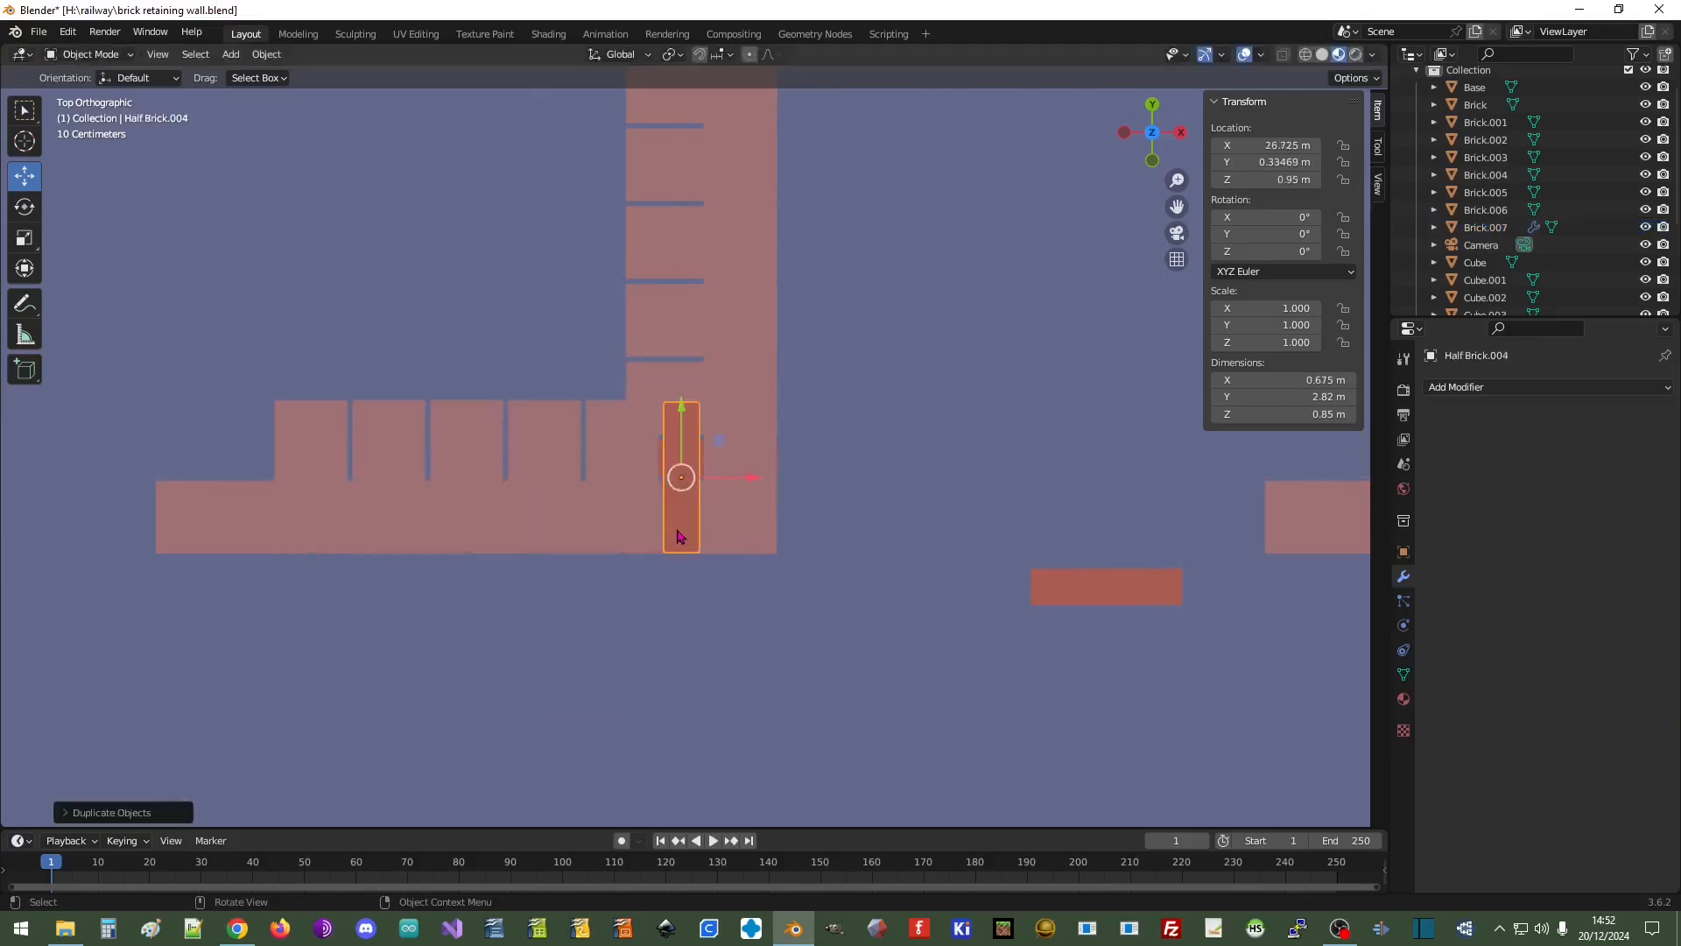
{"action": "left_click_drag", "start_coordinate": [751, 481], "coordinate": [317, 475]}
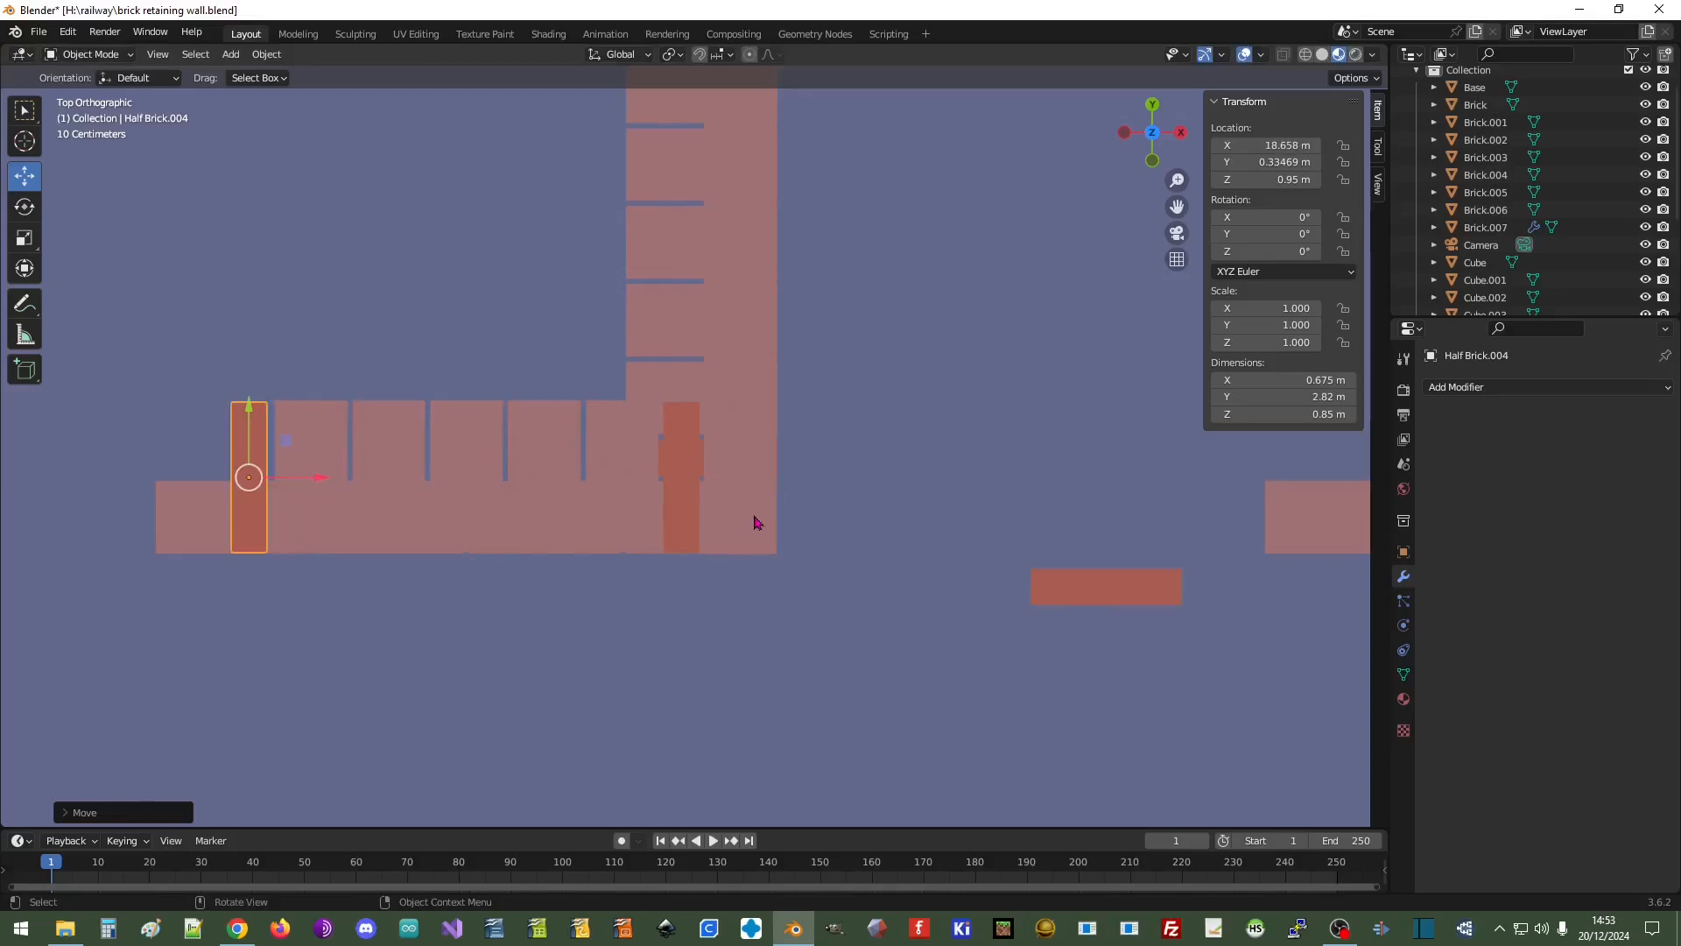
Duplicate the raised four-brick column and move the copy along X to about 17.61 m, at the opposite corner
{"action": "left_click", "coordinate": [753, 522]}
{"action": "right_click", "coordinate": [751, 518]}
{"action": "left_click", "coordinate": [751, 519]}
{"action": "left_click", "coordinate": [755, 518]}
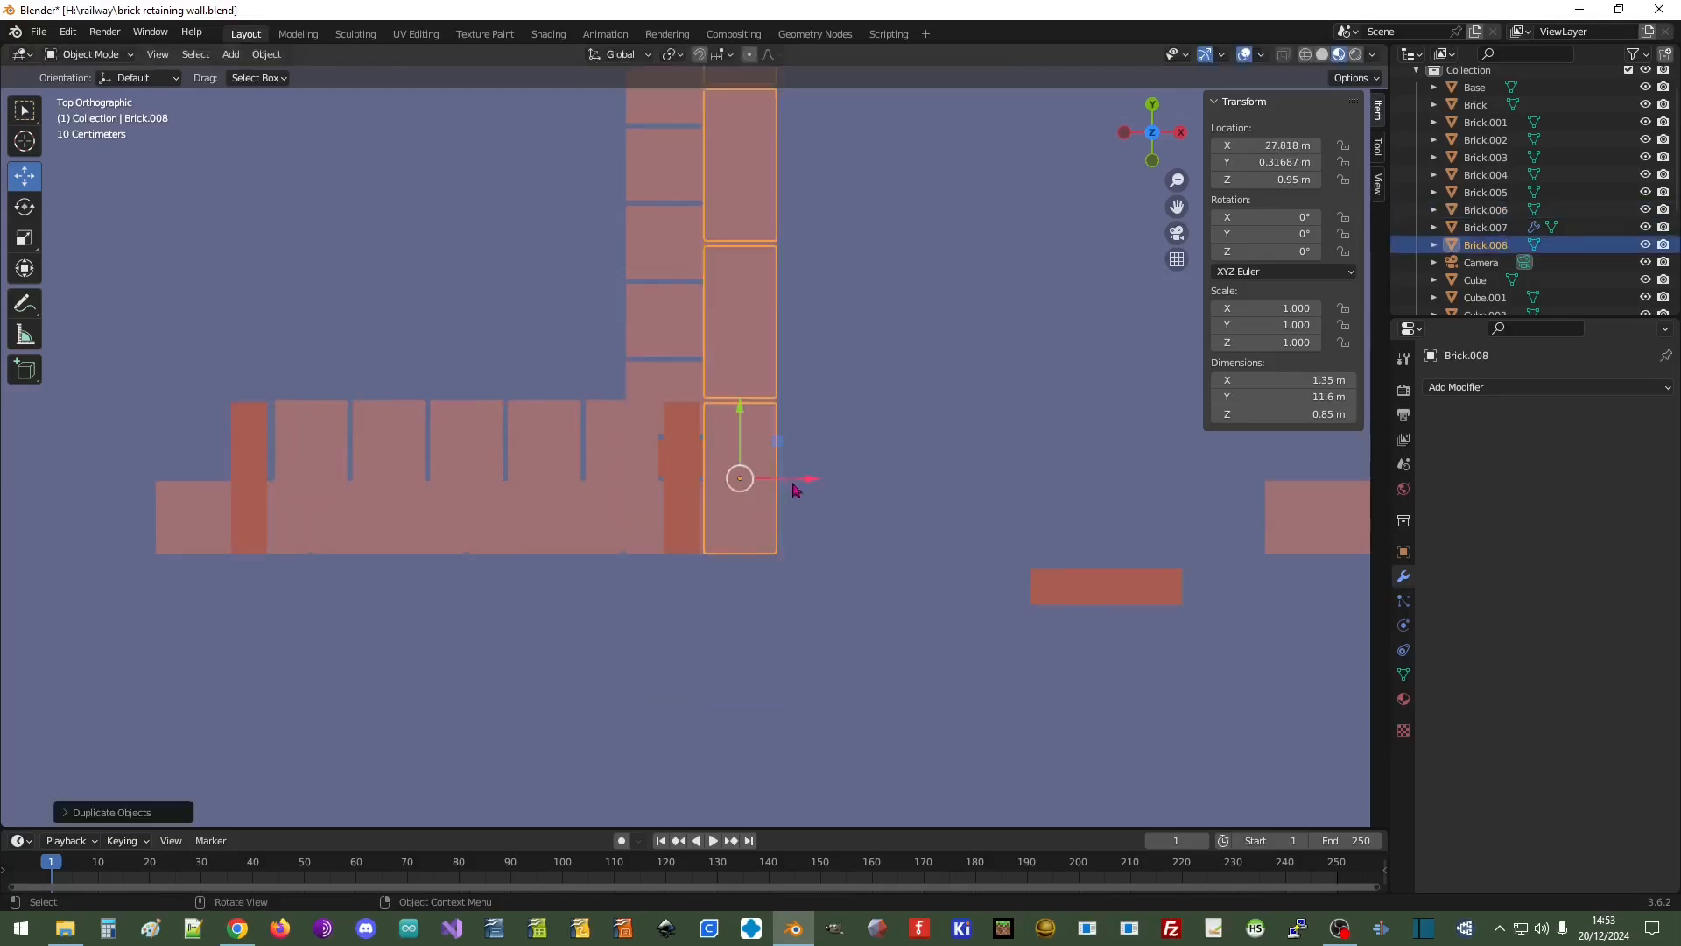
{"action": "left_click_drag", "start_coordinate": [800, 478], "coordinate": [254, 480]}
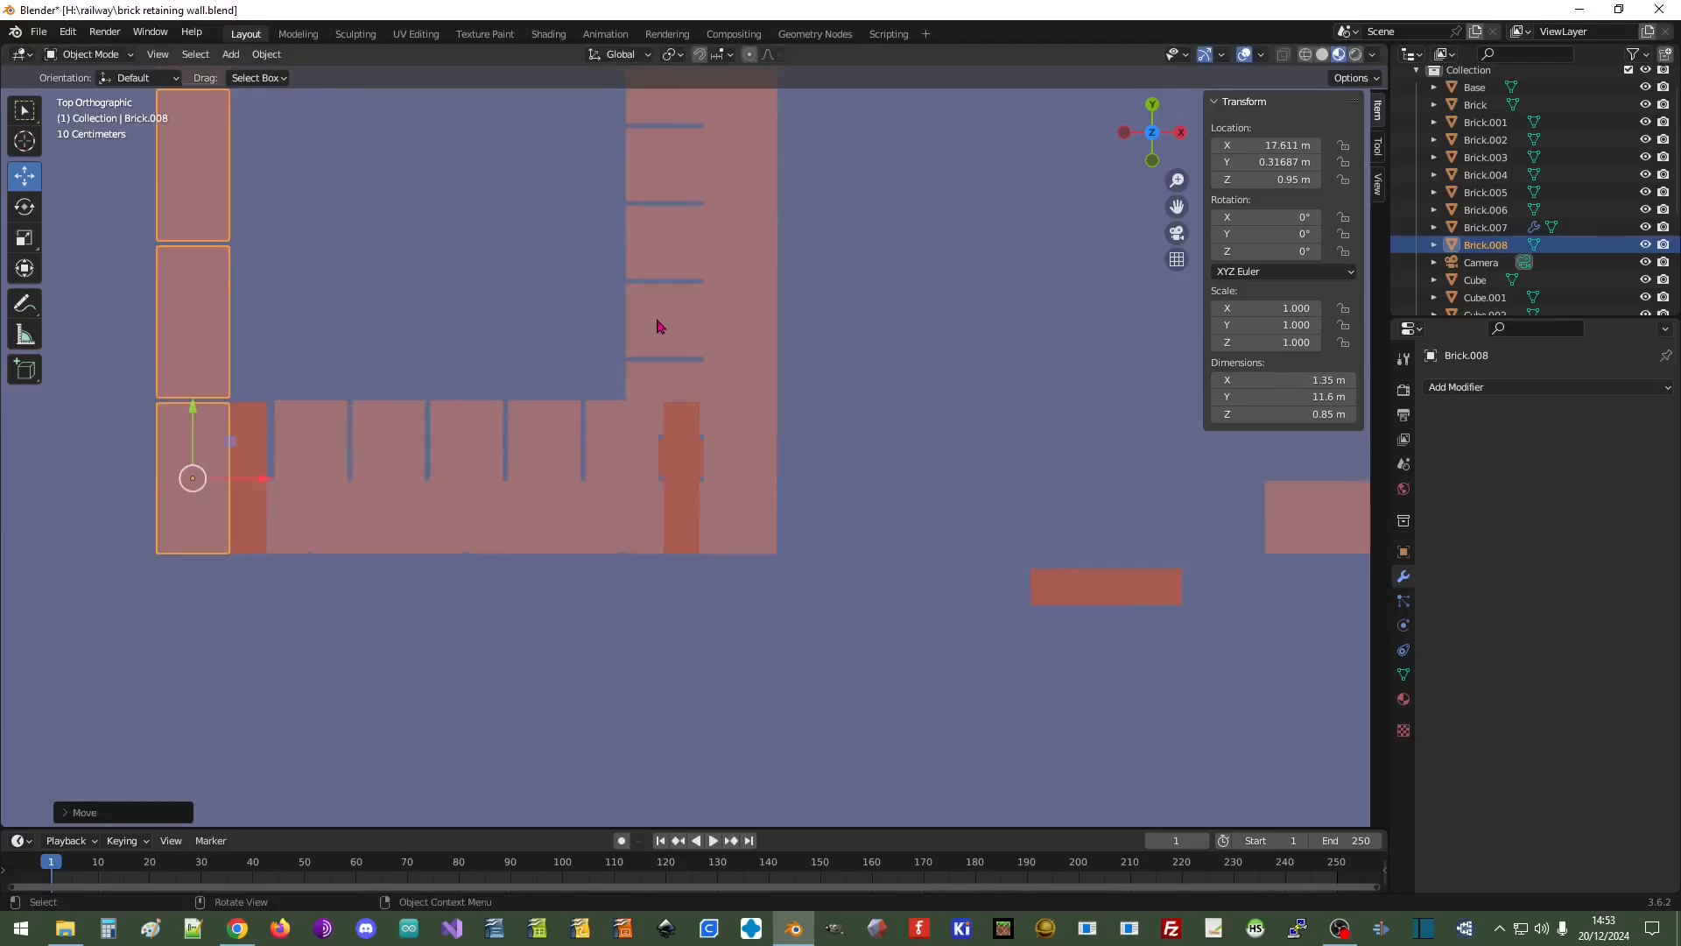
Duplicate the first course's five-brick stack and move the copy along X to about 18.43 m, on the opposite side
{"action": "left_click", "coordinate": [660, 325]}
{"action": "right_click", "coordinate": [660, 325]}
{"action": "left_click", "coordinate": [660, 326]}
{"action": "left_click", "coordinate": [656, 317]}
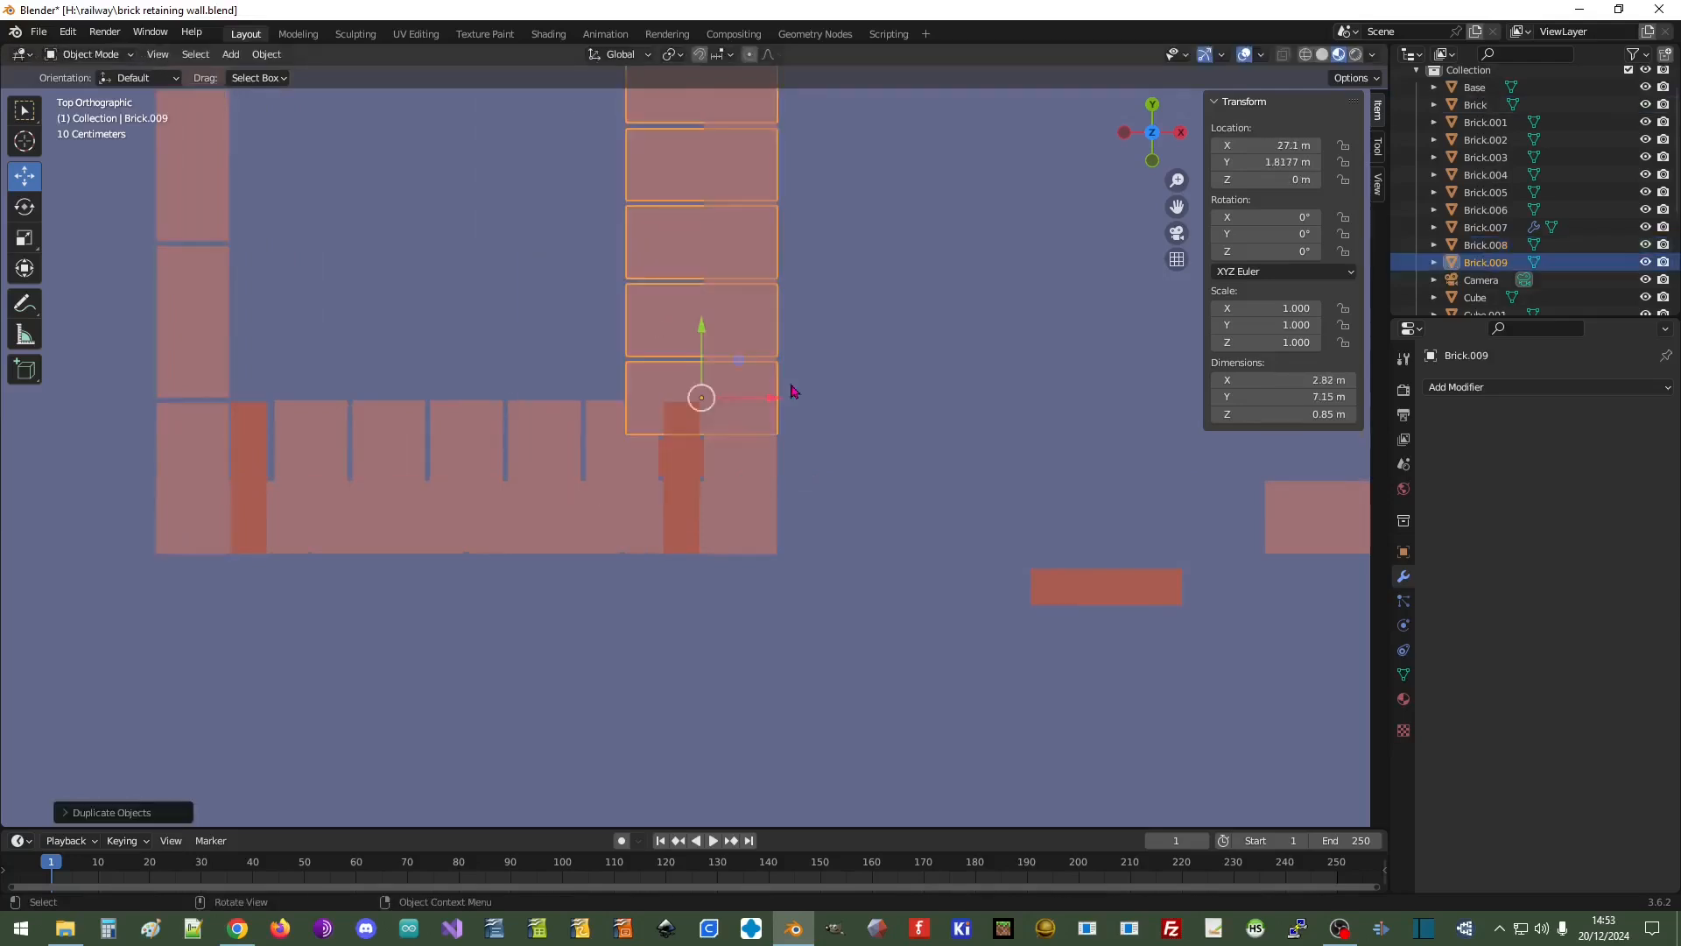
{"action": "left_click_drag", "start_coordinate": [755, 399], "coordinate": [287, 401]}
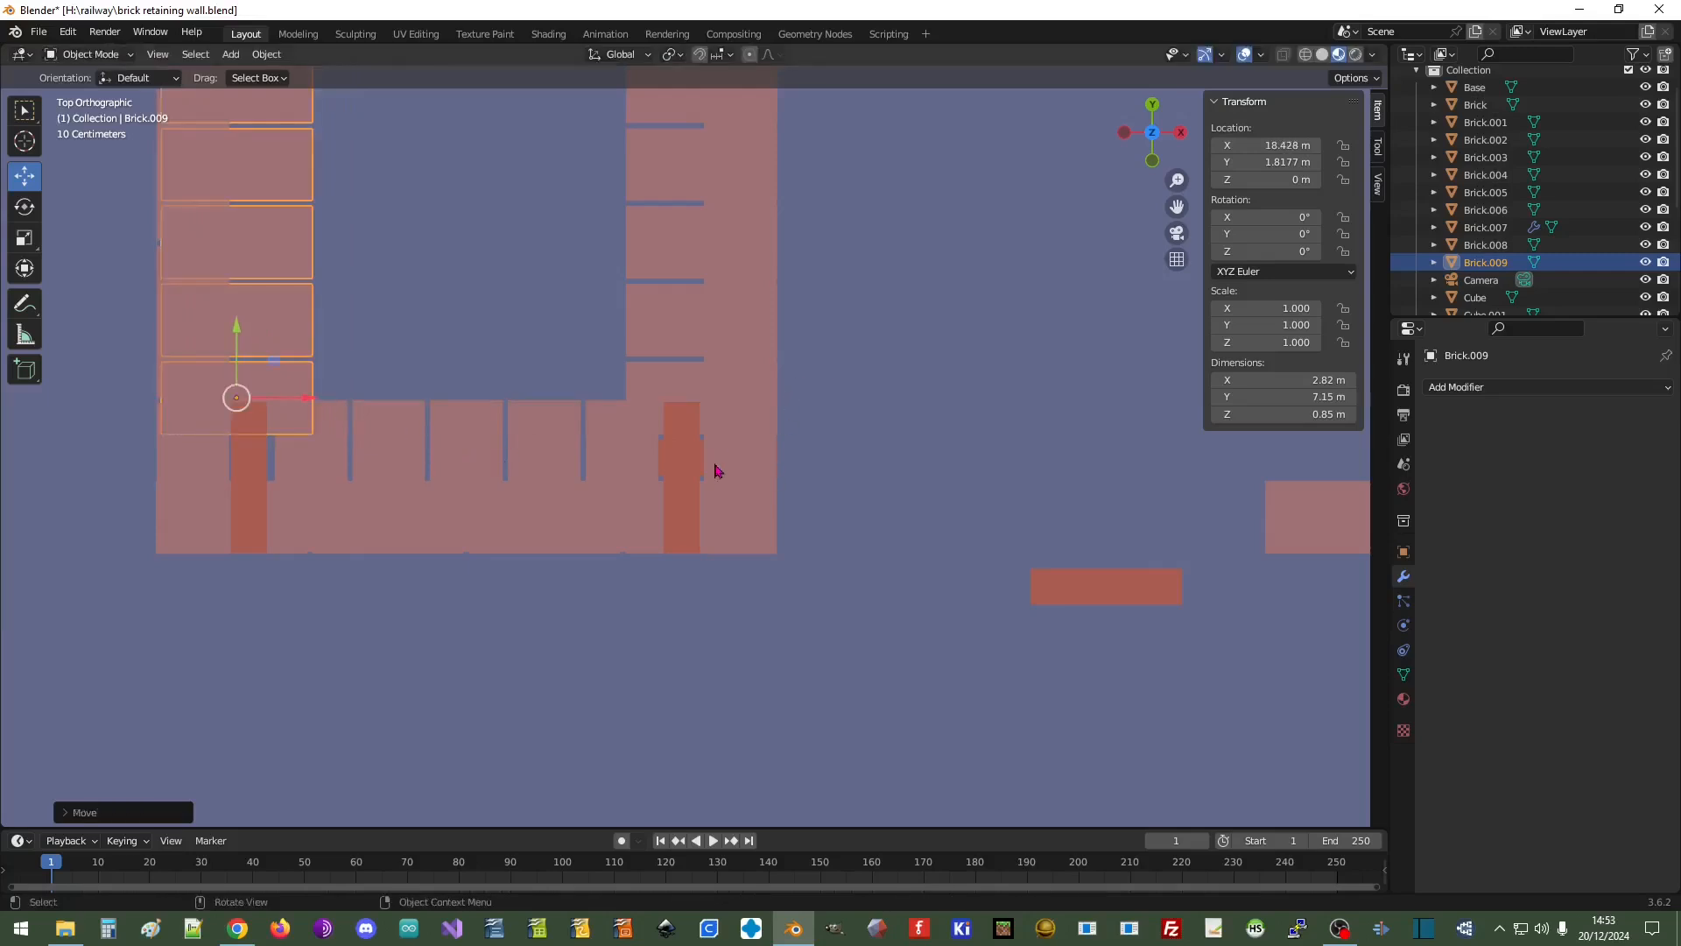
Duplicate the first-course half brick near the corner and move the copy along X to the opposite corner
{"action": "left_click", "coordinate": [661, 473]}
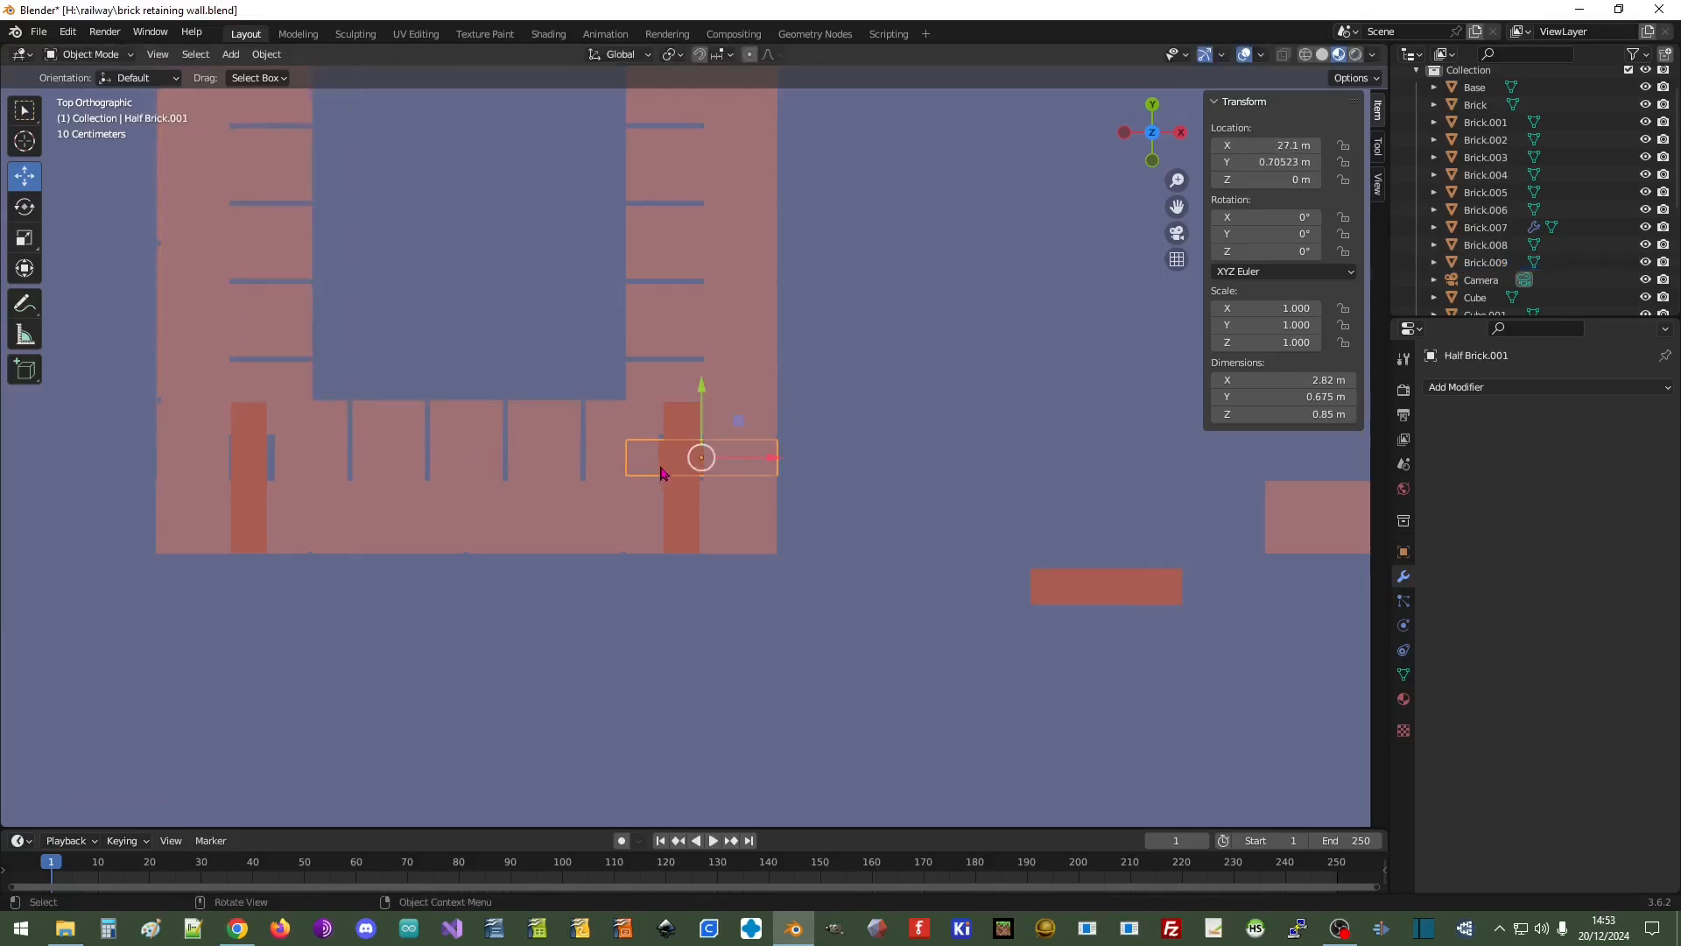
{"action": "right_click", "coordinate": [663, 472]}
{"action": "left_click", "coordinate": [661, 466]}
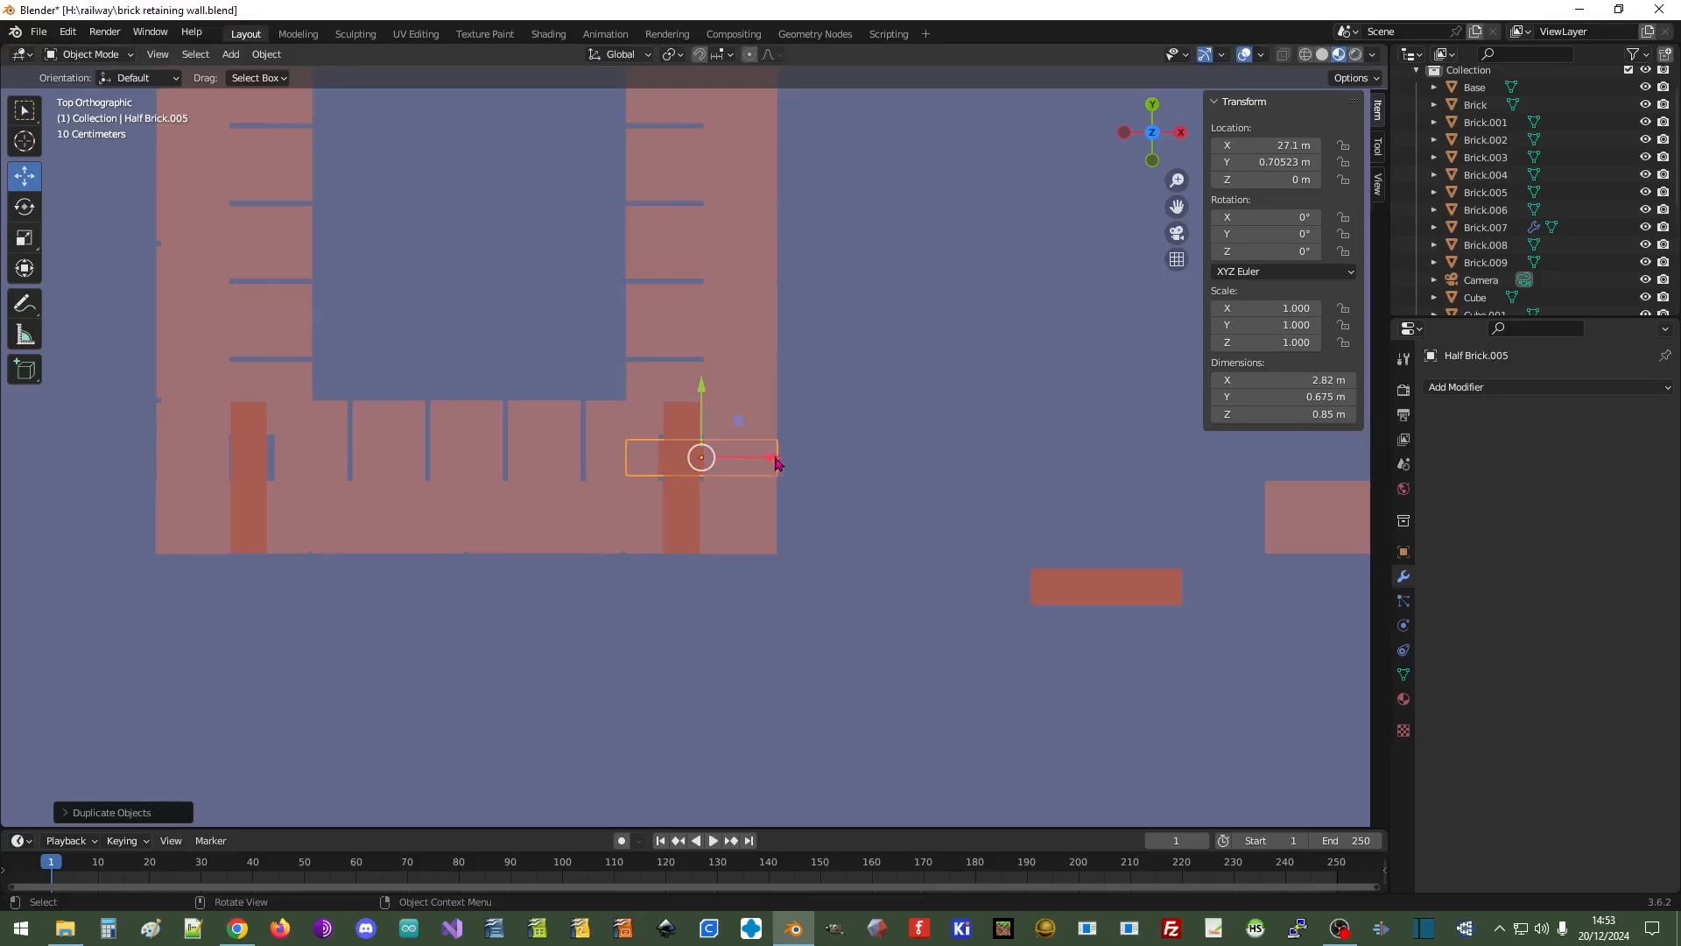
{"action": "left_click_drag", "start_coordinate": [762, 457], "coordinate": [276, 469]}
Move the copied five-brick stack along X to about 21.99 m, clear of the opposite corner
{"action": "middle_click_drag", "start_coordinate": [365, 480], "coordinate": [709, 548], "text": "shift"}
{"action": "scroll", "coordinate": [629, 441], "scroll_direction": "up", "scroll_amount": 3}
{"action": "left_click", "coordinate": [634, 196]}
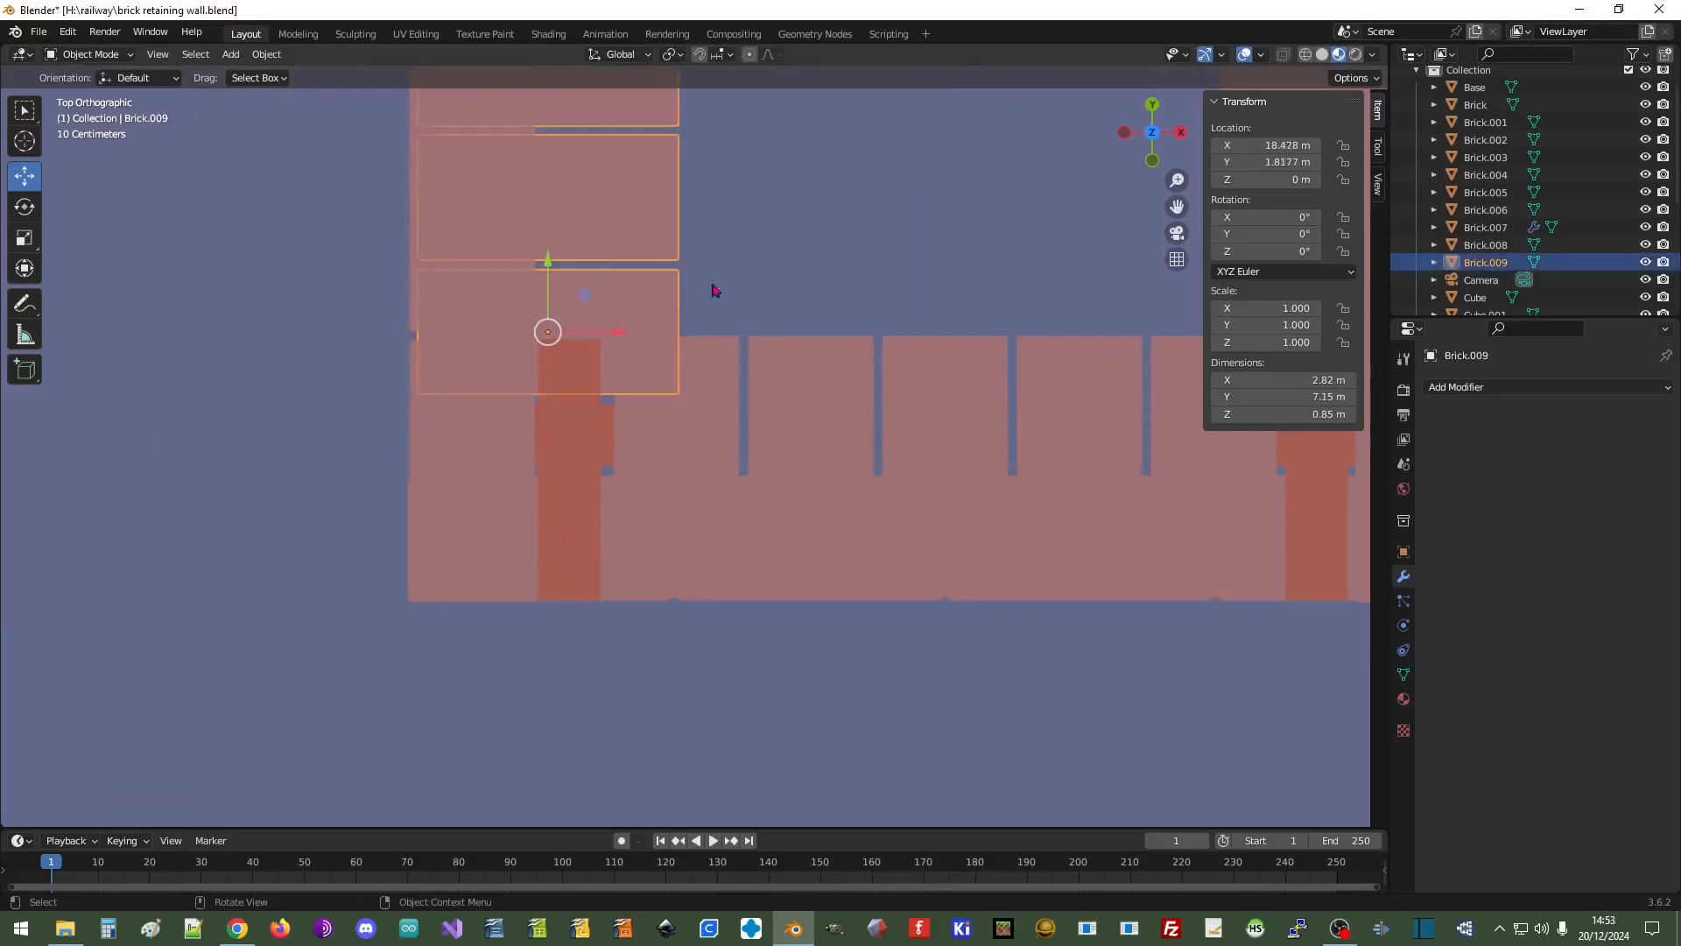
{"action": "left_click_drag", "start_coordinate": [619, 339], "coordinate": [949, 338]}
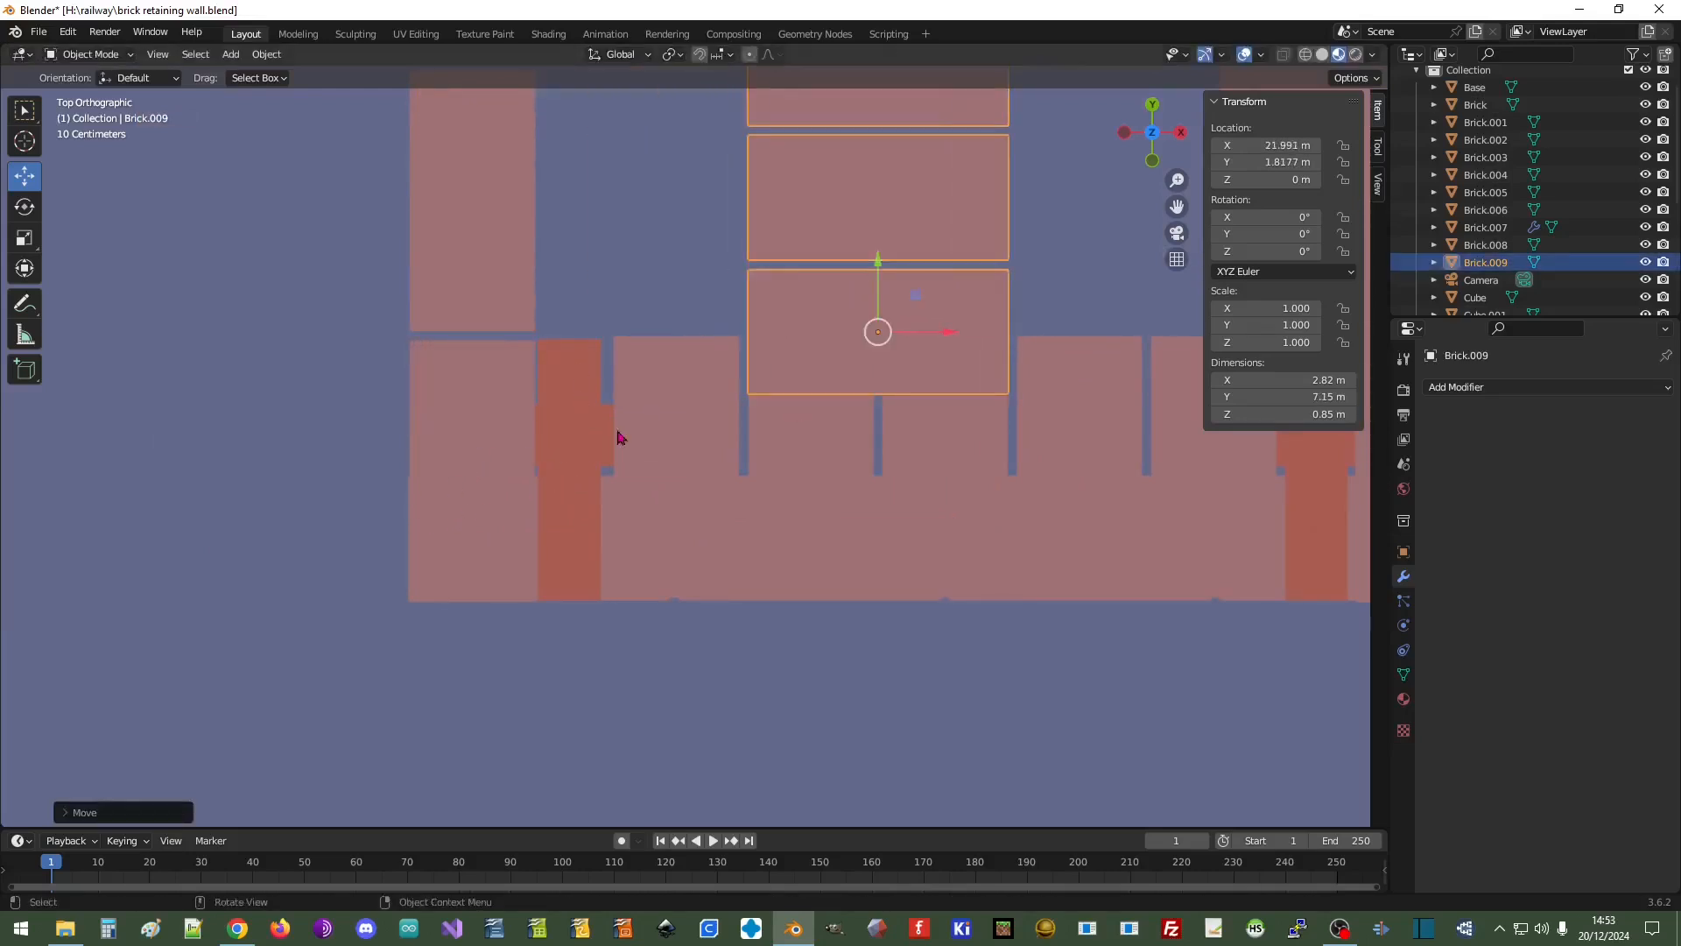
Move the first-course half brick at the corner along X to about 18.33 m and the adjacent raised four-brick column to about 17.58 m
{"action": "left_click", "coordinate": [602, 443]}
{"action": "left_click", "coordinate": [610, 456]}
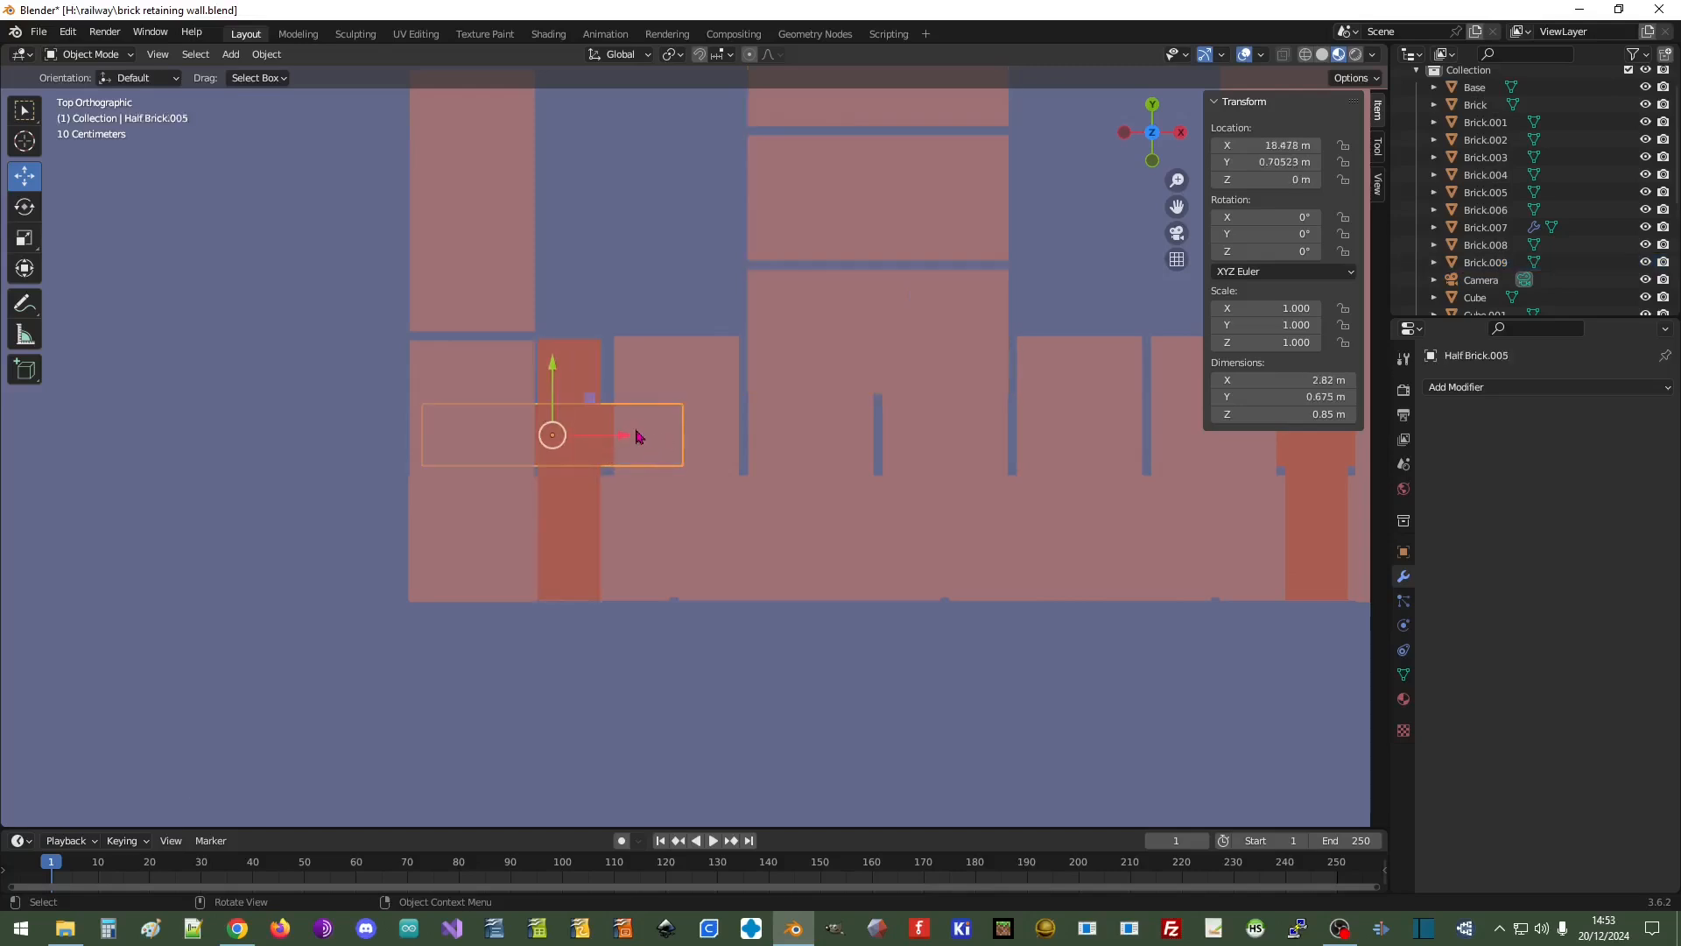
{"action": "left_click_drag", "start_coordinate": [623, 436], "coordinate": [609, 436]}
{"action": "left_click", "coordinate": [473, 390]}
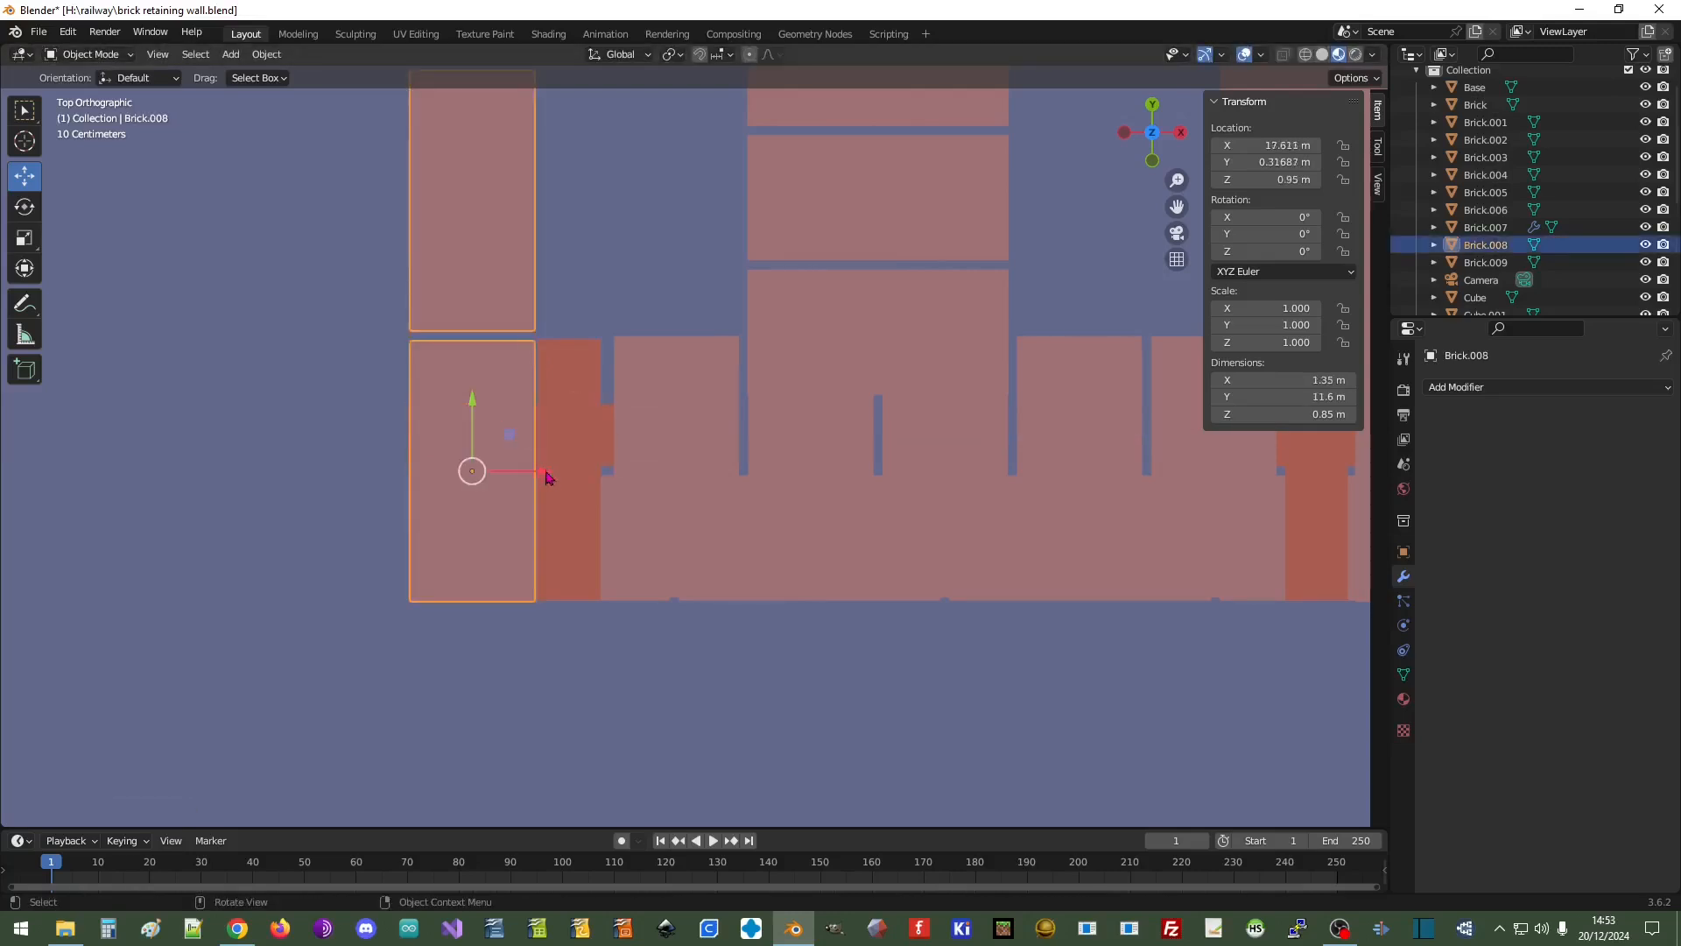
{"action": "left_click_drag", "start_coordinate": [543, 478], "coordinate": [540, 470]}
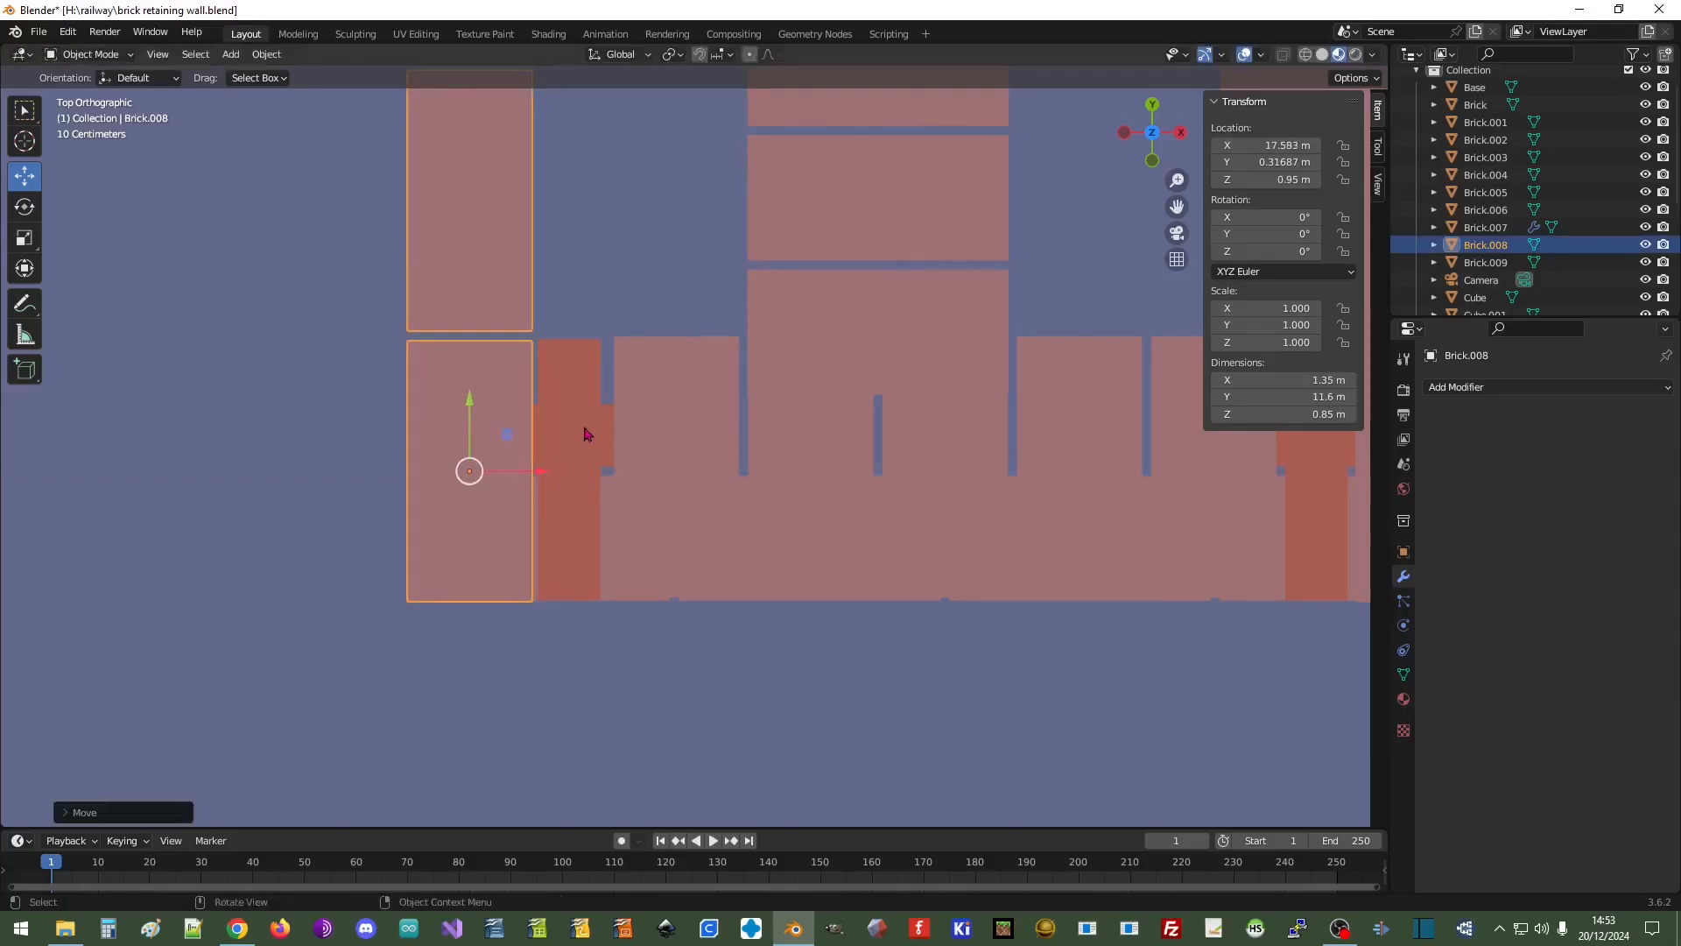
Raise the arrayed row of five front bricks onto the second course by setting its Z location to 0.95 m
{"action": "scroll", "coordinate": [625, 466], "scroll_direction": "down", "scroll_amount": 4}
{"action": "scroll", "coordinate": [689, 493], "scroll_direction": "up", "scroll_amount": 6}
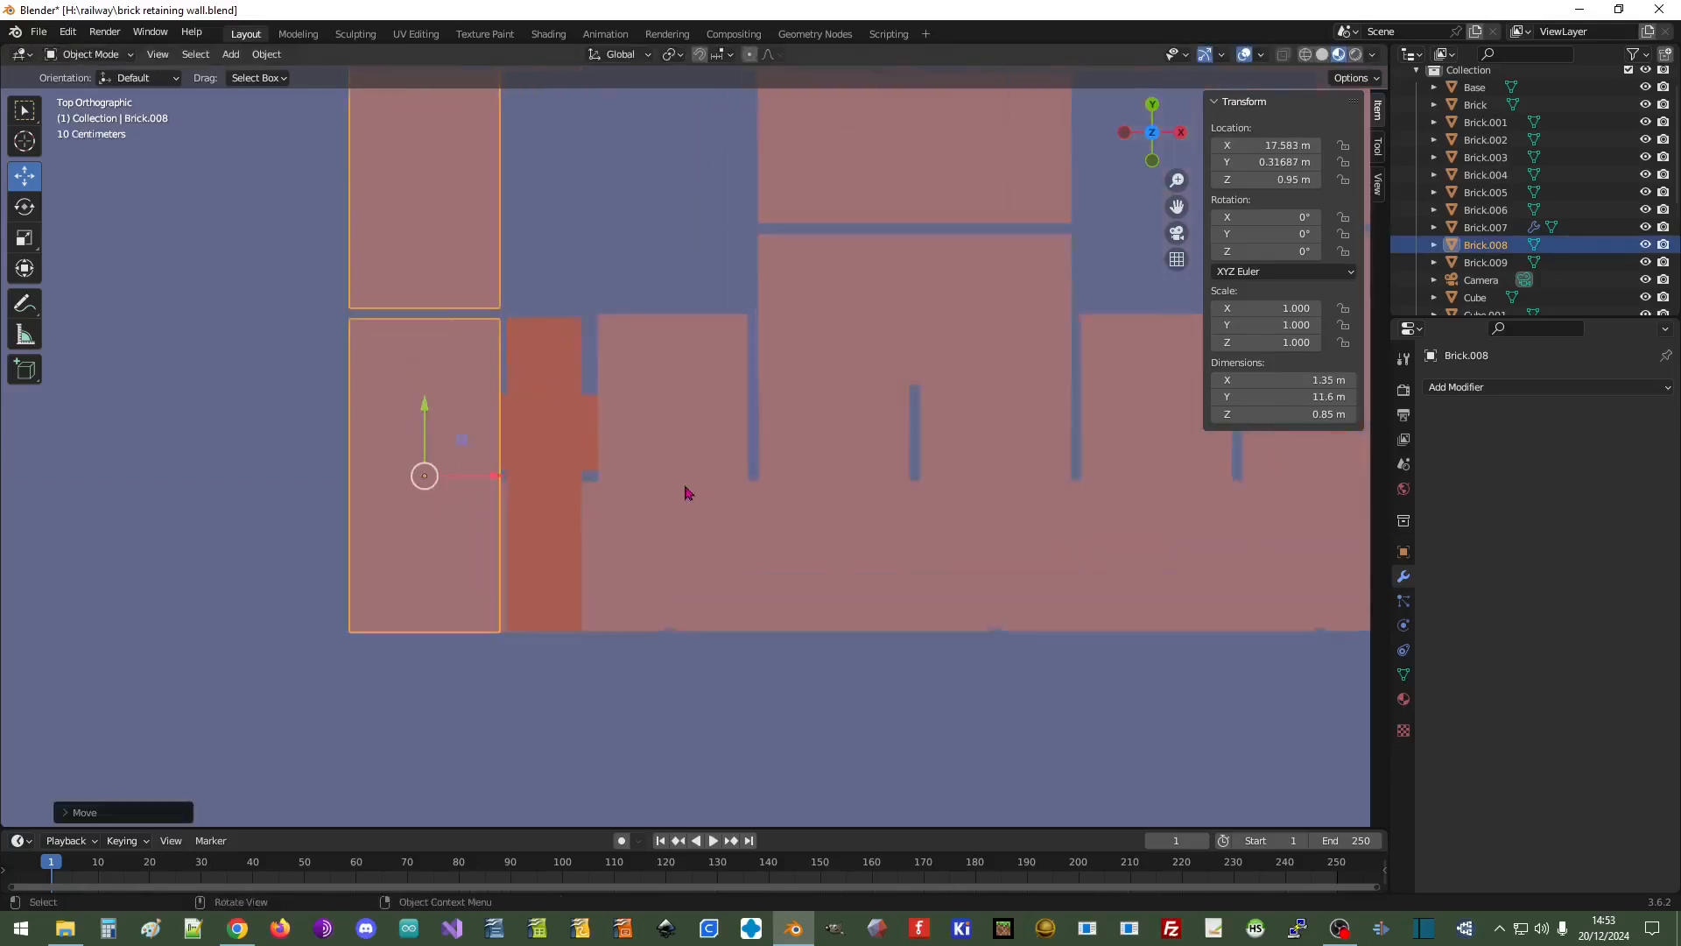
{"action": "middle_click_drag", "start_coordinate": [578, 619], "coordinate": [592, 480]}
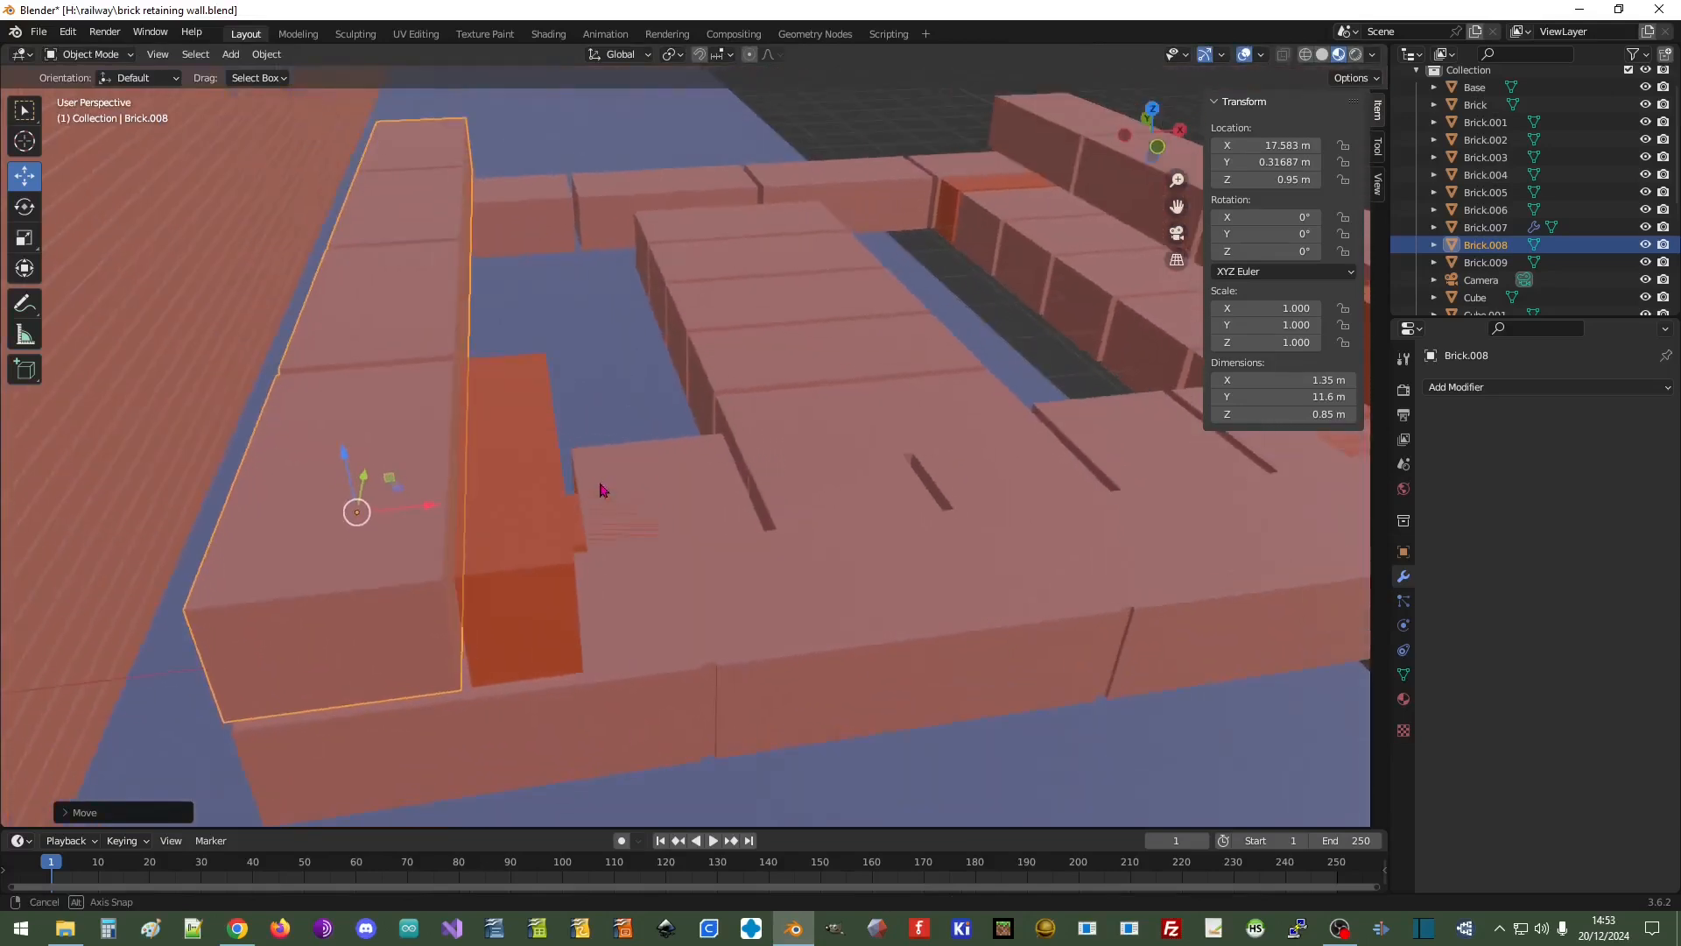
{"action": "left_click", "coordinate": [782, 361]}
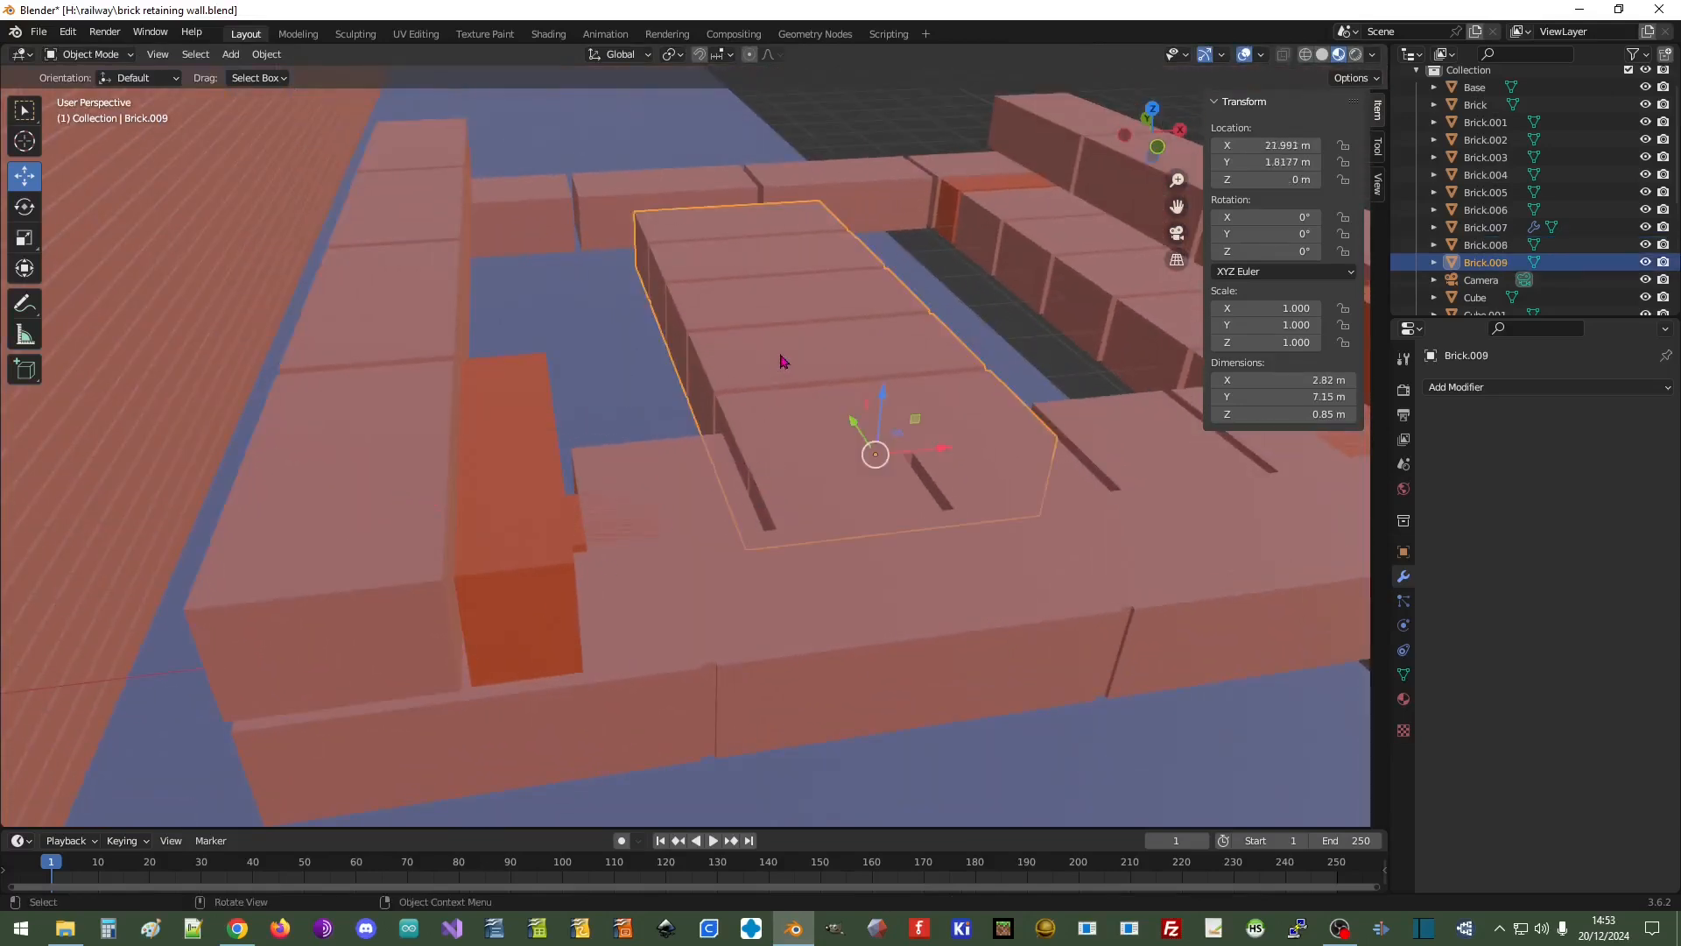
{"action": "left_click", "coordinate": [661, 462]}
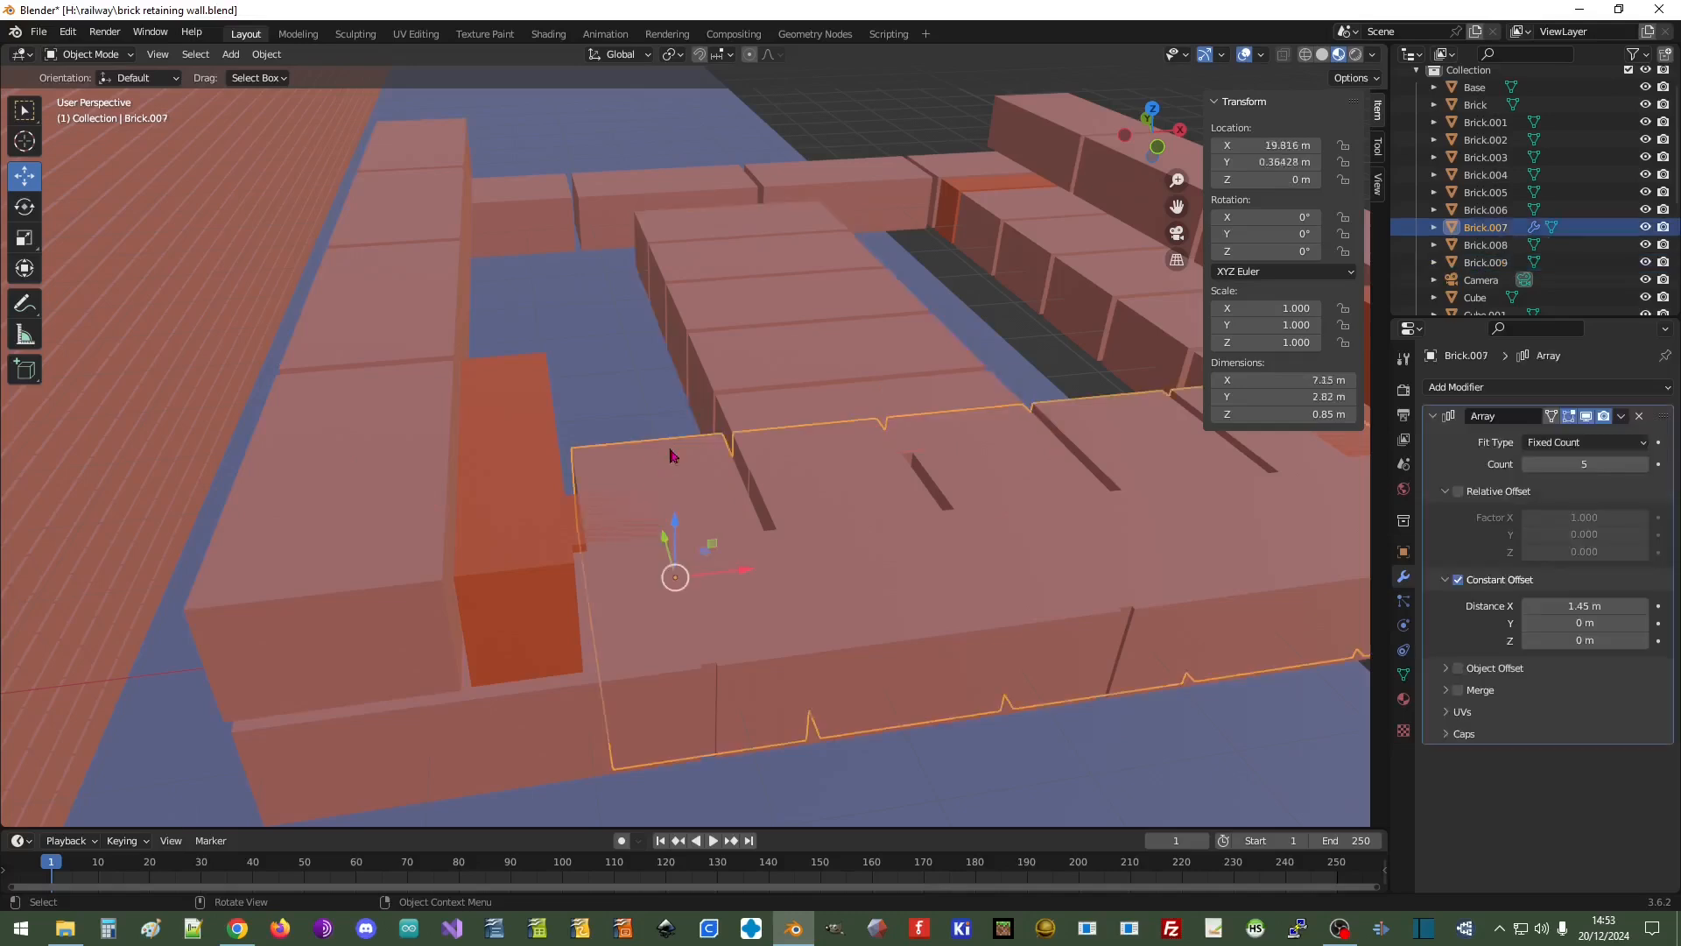
{"action": "left_click", "coordinate": [1267, 179]}
{"action": "type", "text": "0"}
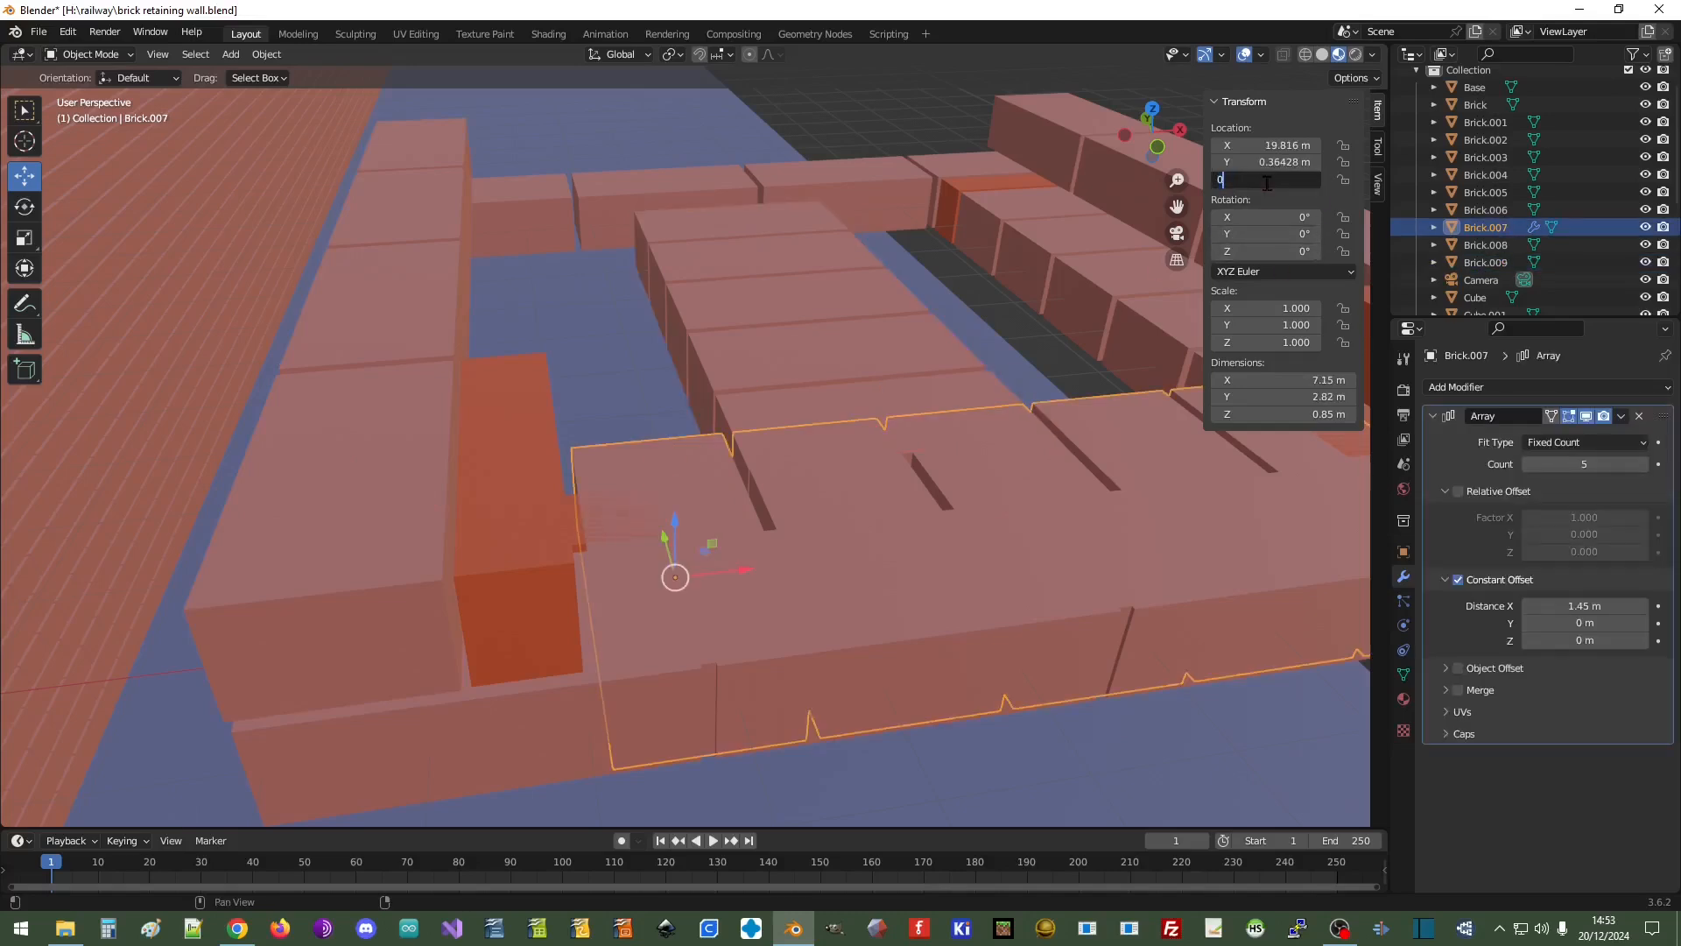
{"action": "type", "text": ".95"}
{"action": "key", "text": "Return"}
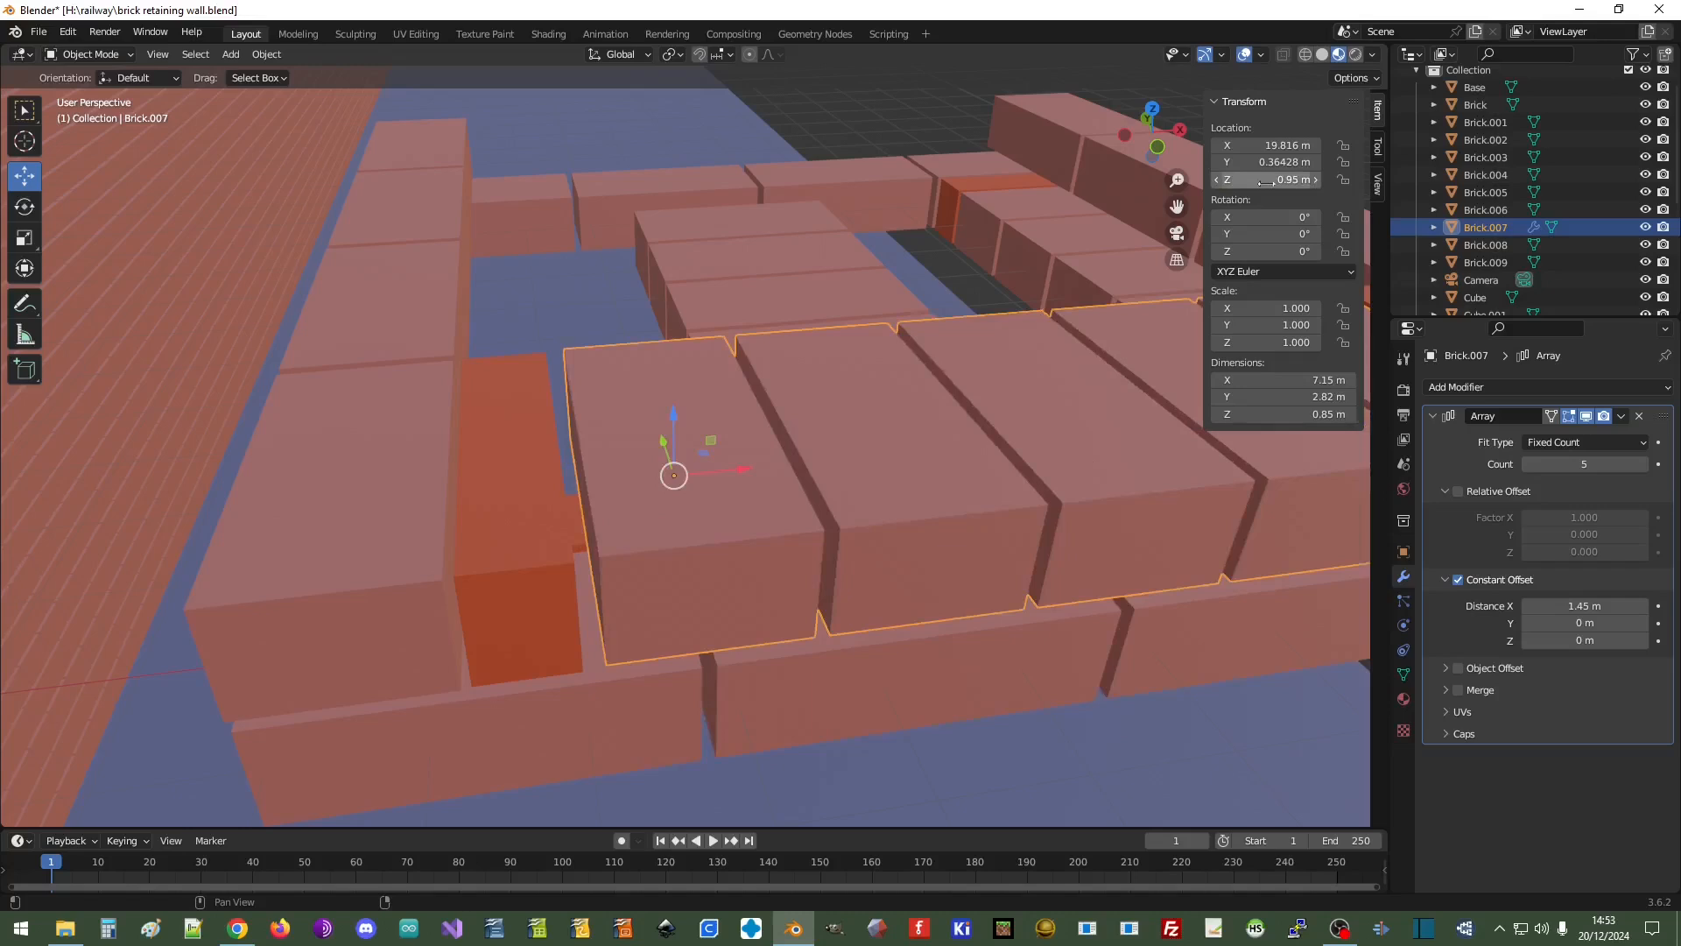
Move the raised corner half brick along X to about 18.71 m and the copied first-course five-brick stack to about 18.33 m
{"action": "left_click", "coordinate": [524, 623]}
{"action": "left_click_drag", "start_coordinate": [585, 492], "coordinate": [594, 484]}
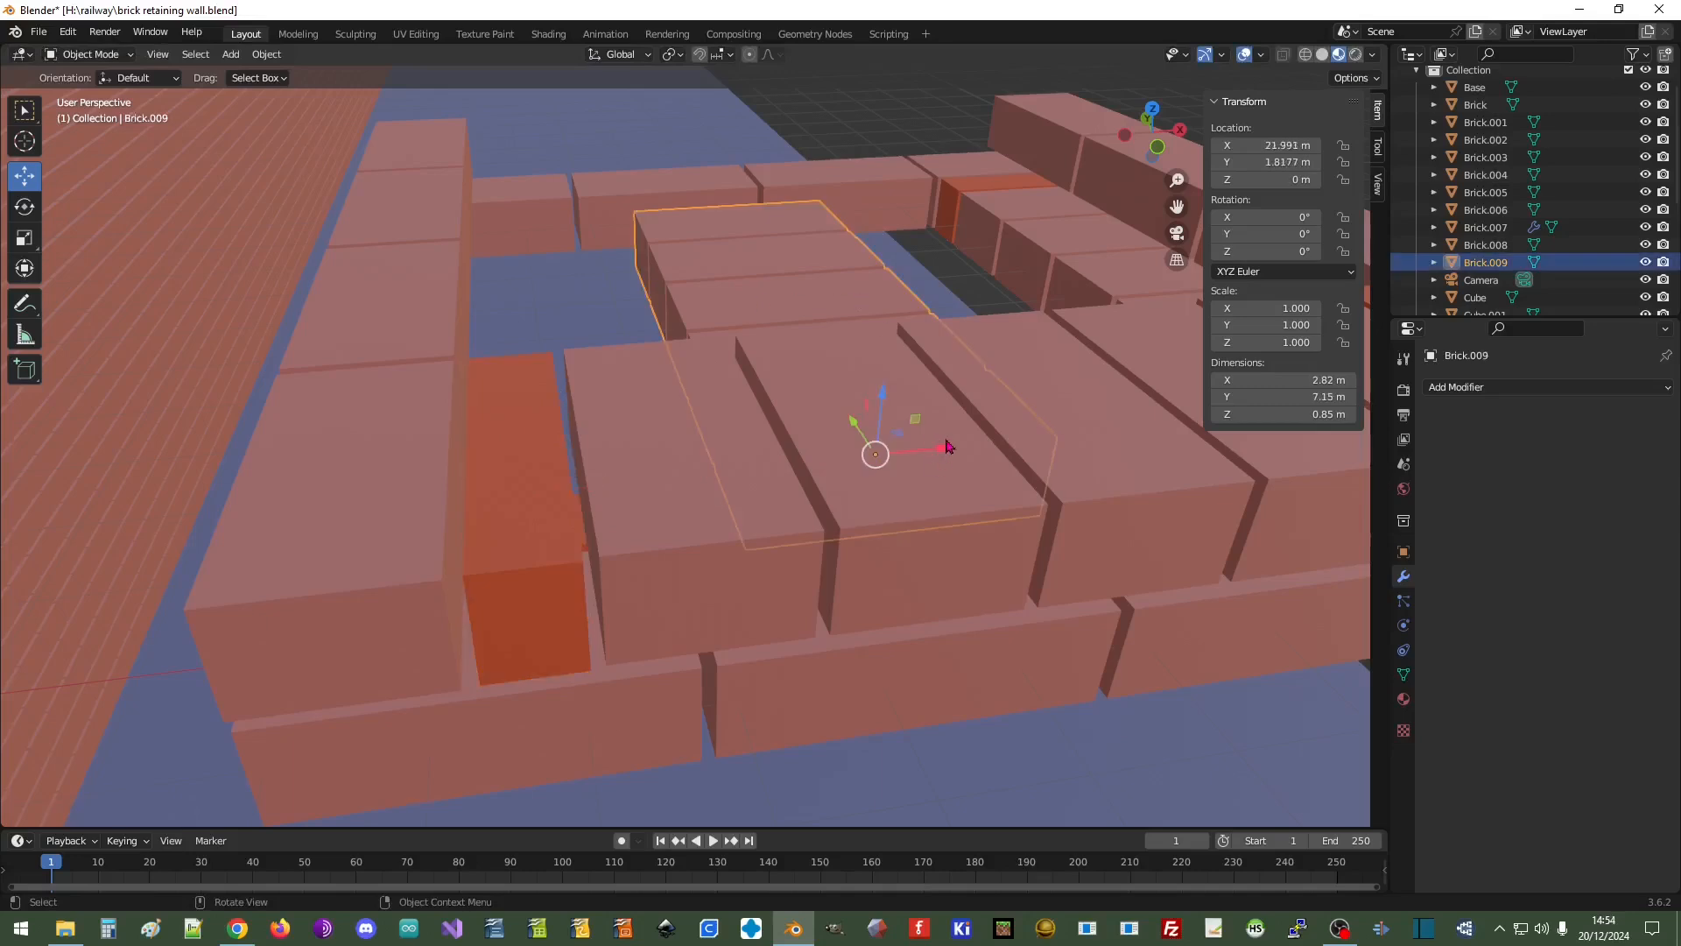
{"action": "left_click_drag", "start_coordinate": [946, 446], "coordinate": [399, 604]}
{"action": "middle_click_drag", "start_coordinate": [400, 604], "coordinate": [464, 582]}
{"action": "mouse_move", "coordinate": [490, 575]}
{"action": "left_mouse_down"}
{"action": "mouse_move", "coordinate": [464, 567]}
{"action": "mouse_move", "coordinate": [485, 559]}
{"action": "left_mouse_up"}
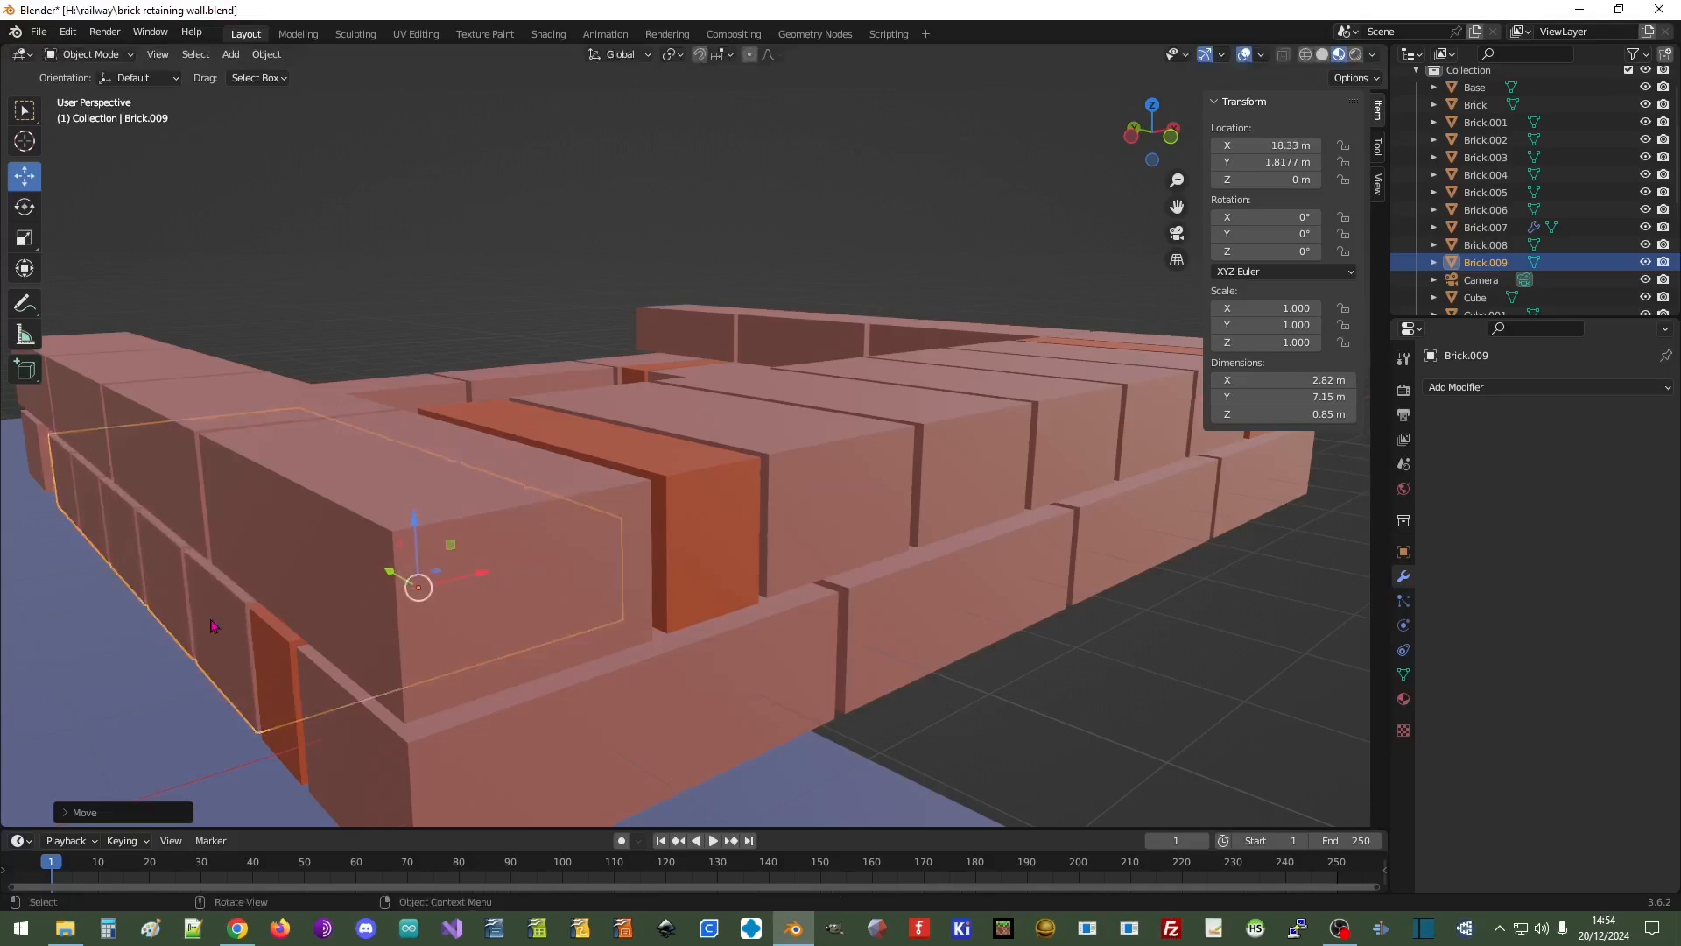
Duplicate the first-course half brick at the low-X front corner and move the copy along Y to about 8.65 m
{"action": "left_click", "coordinate": [278, 679]}
{"action": "right_click", "coordinate": [278, 678]}
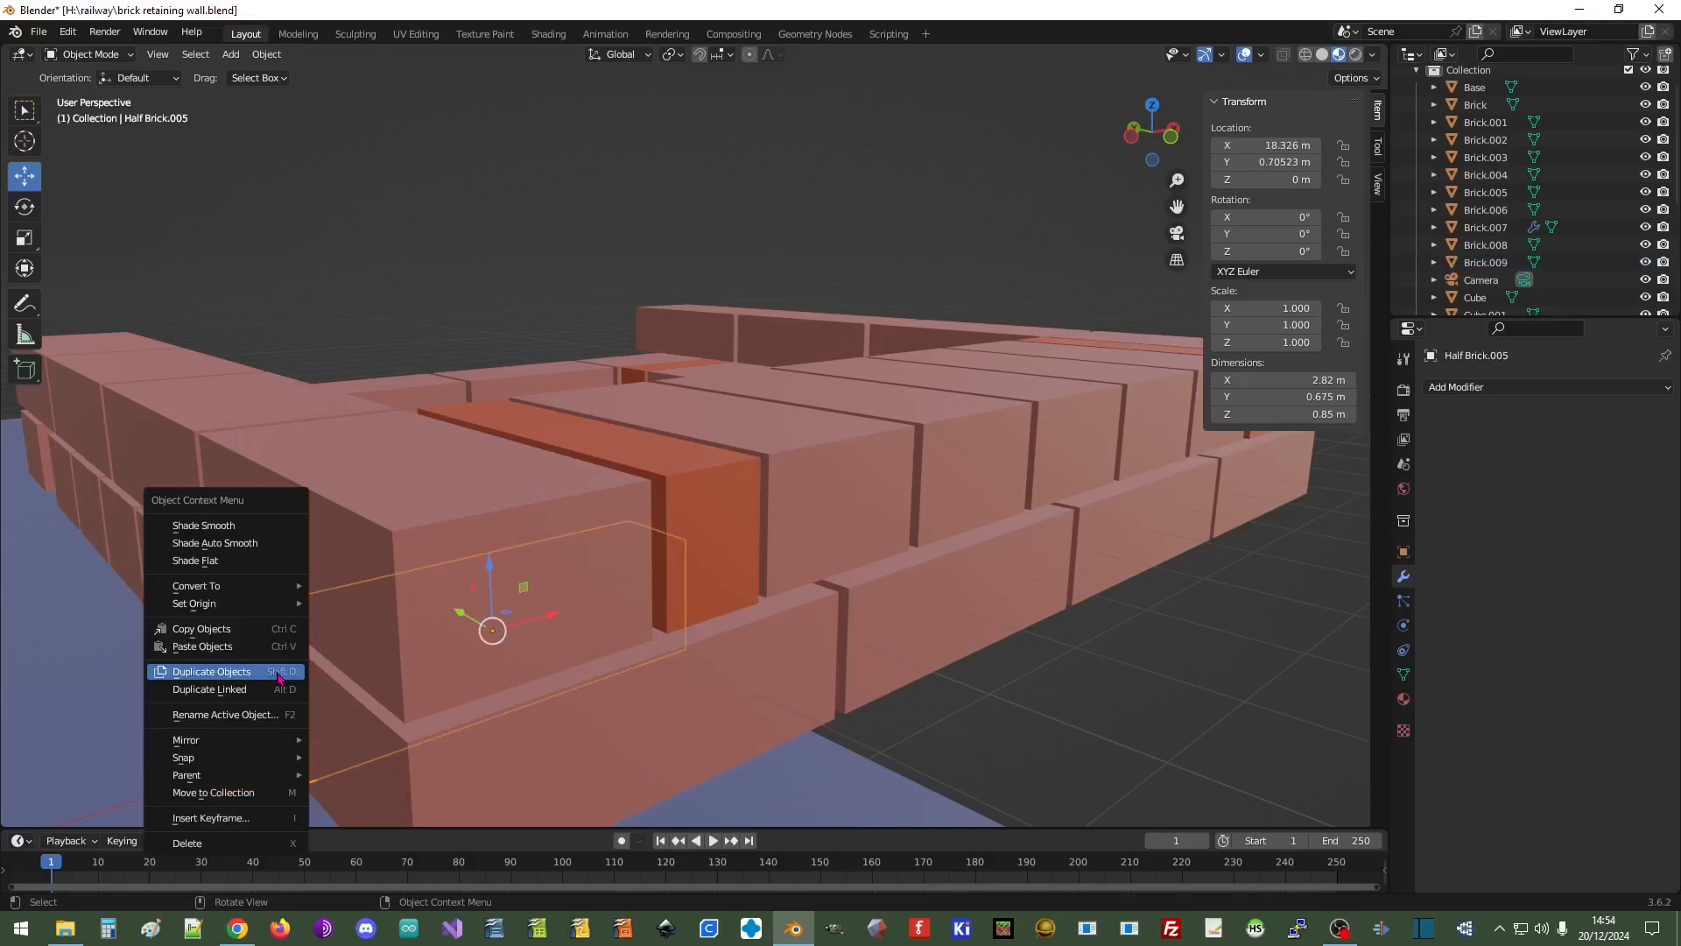
{"action": "left_click", "coordinate": [277, 678]}
{"action": "middle_click_drag", "start_coordinate": [103, 645], "coordinate": [219, 654]}
{"action": "scroll", "coordinate": [476, 637], "scroll_direction": "down", "scroll_amount": 5}
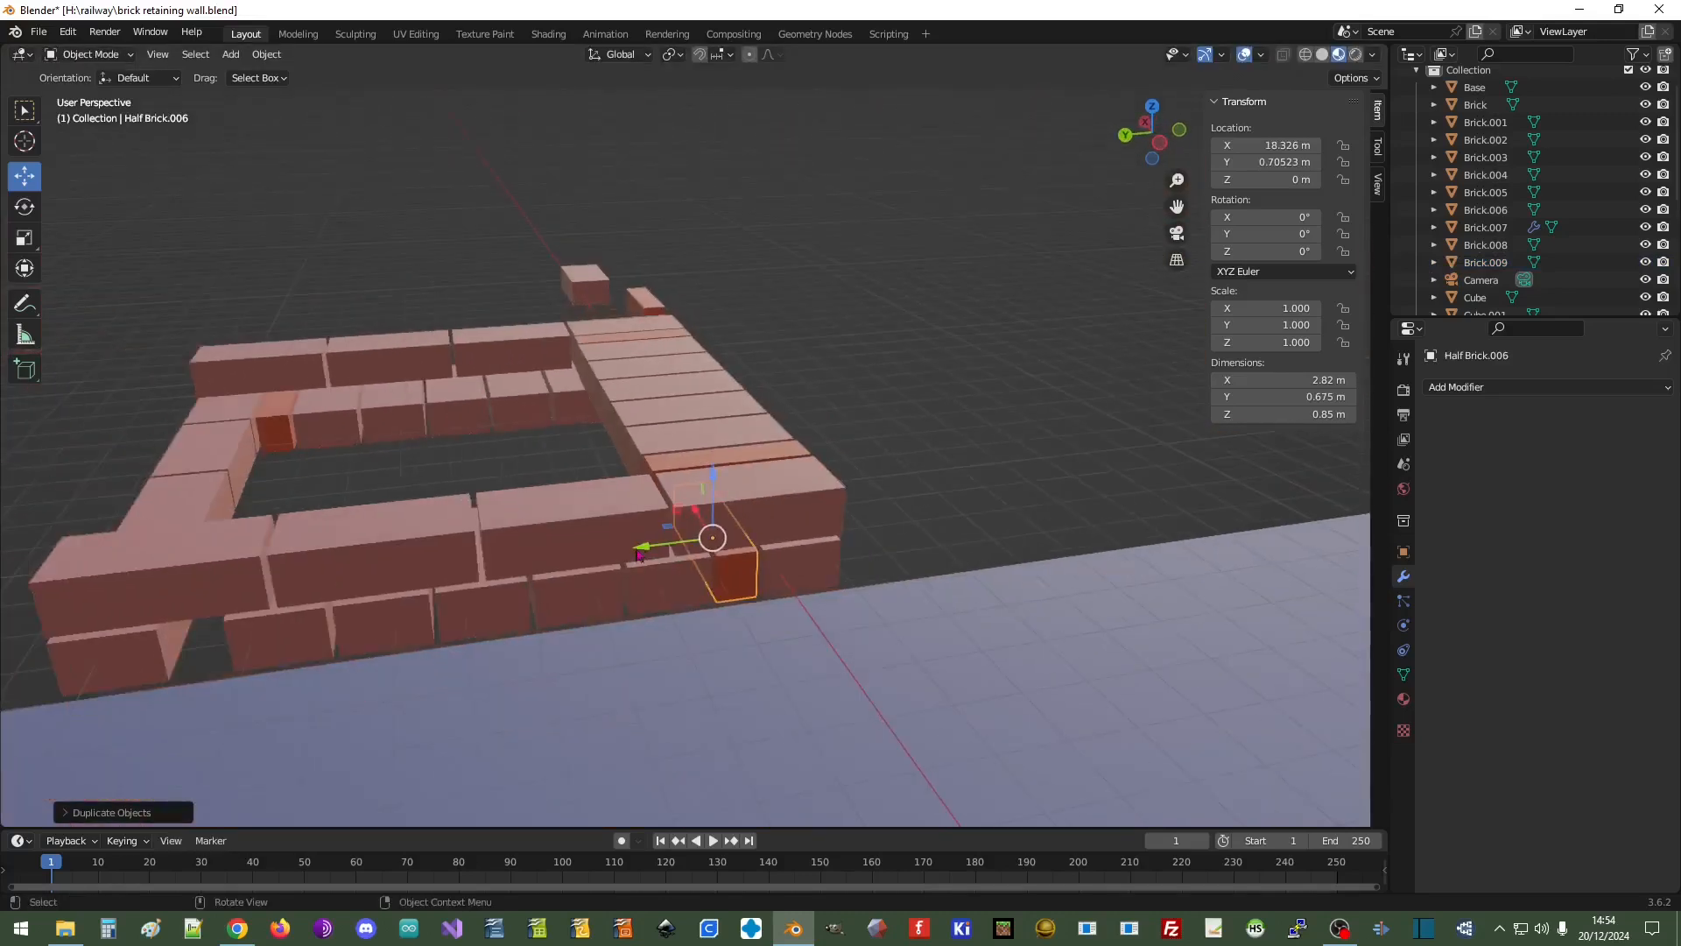
{"action": "left_click_drag", "start_coordinate": [646, 550], "coordinate": [148, 613]}
Duplicate the raised half brick at the low-X front corner and move the copy along Y to about 9.10 m, flush with the rear edge
{"action": "middle_click_drag", "start_coordinate": [930, 485], "coordinate": [750, 537]}
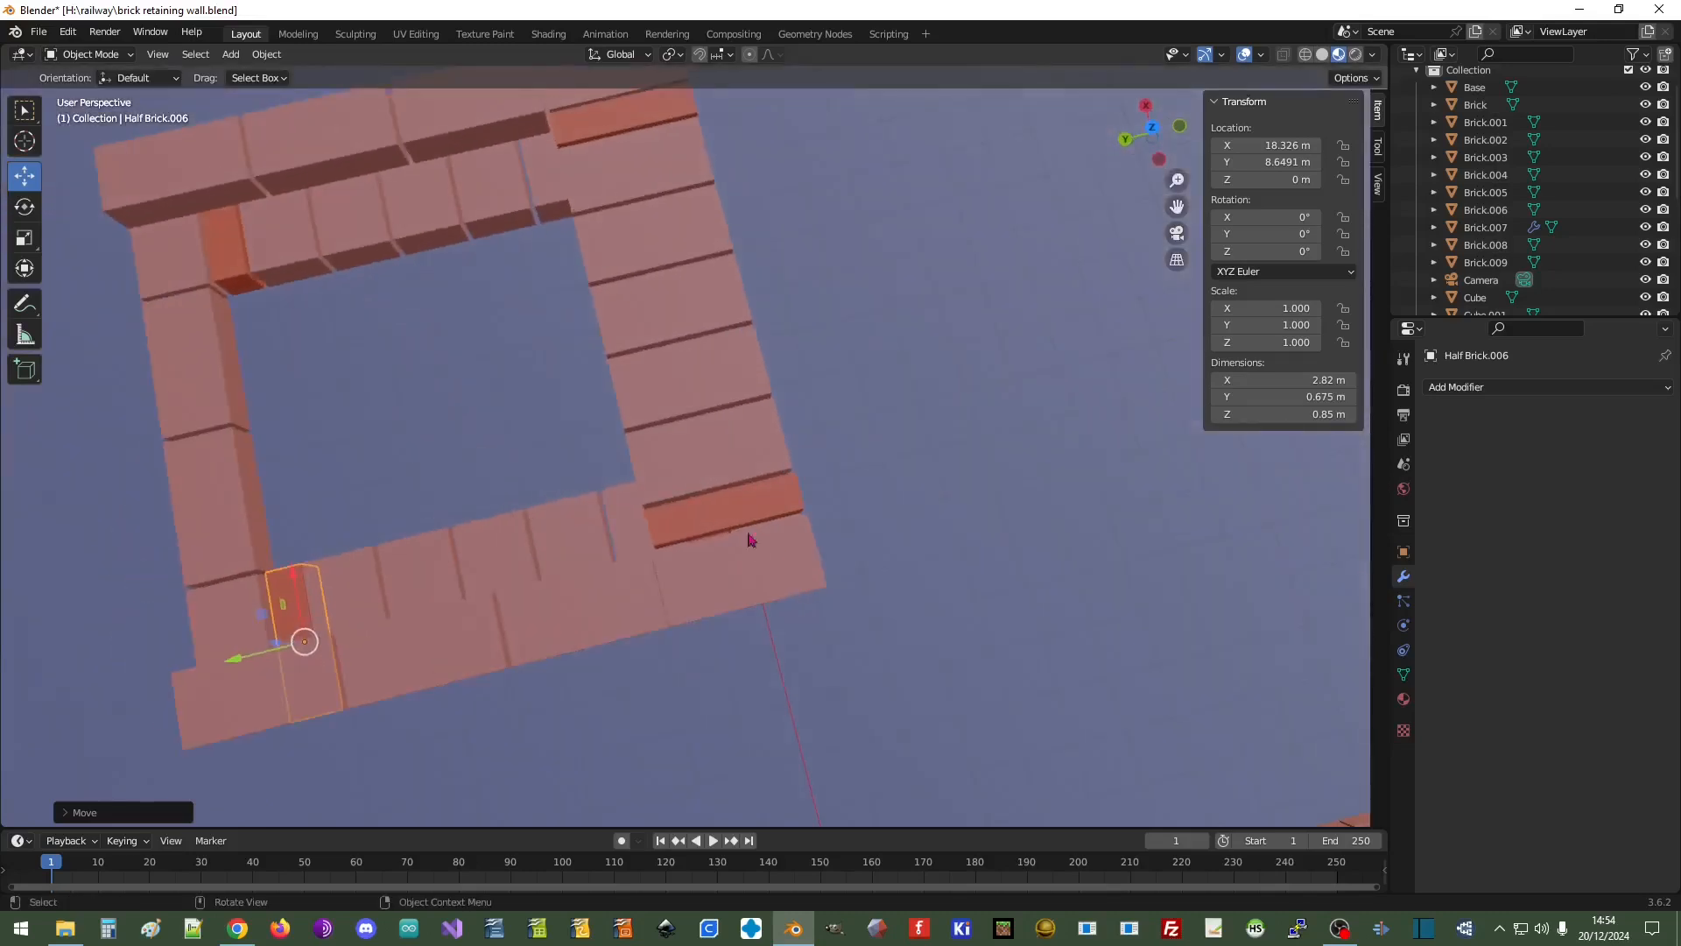
{"action": "left_click", "coordinate": [722, 517]}
{"action": "right_click", "coordinate": [723, 517]}
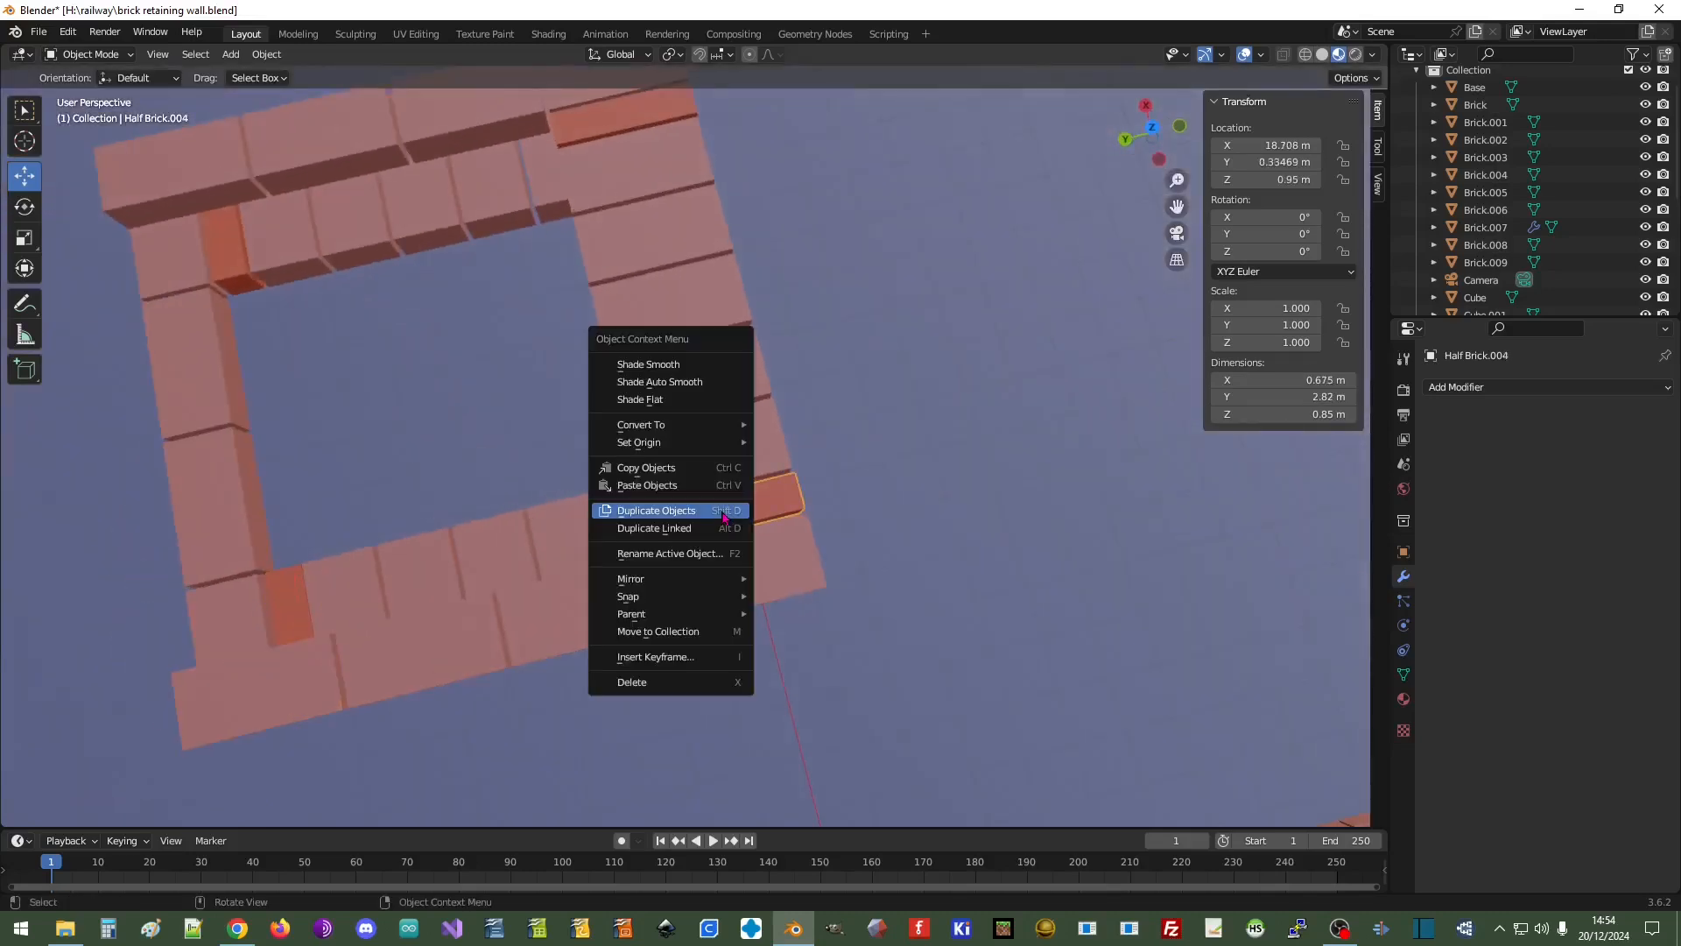
{"action": "left_click", "coordinate": [722, 518]}
{"action": "right_click", "coordinate": [723, 517]}
{"action": "left_click_drag", "start_coordinate": [655, 528], "coordinate": [153, 640]}
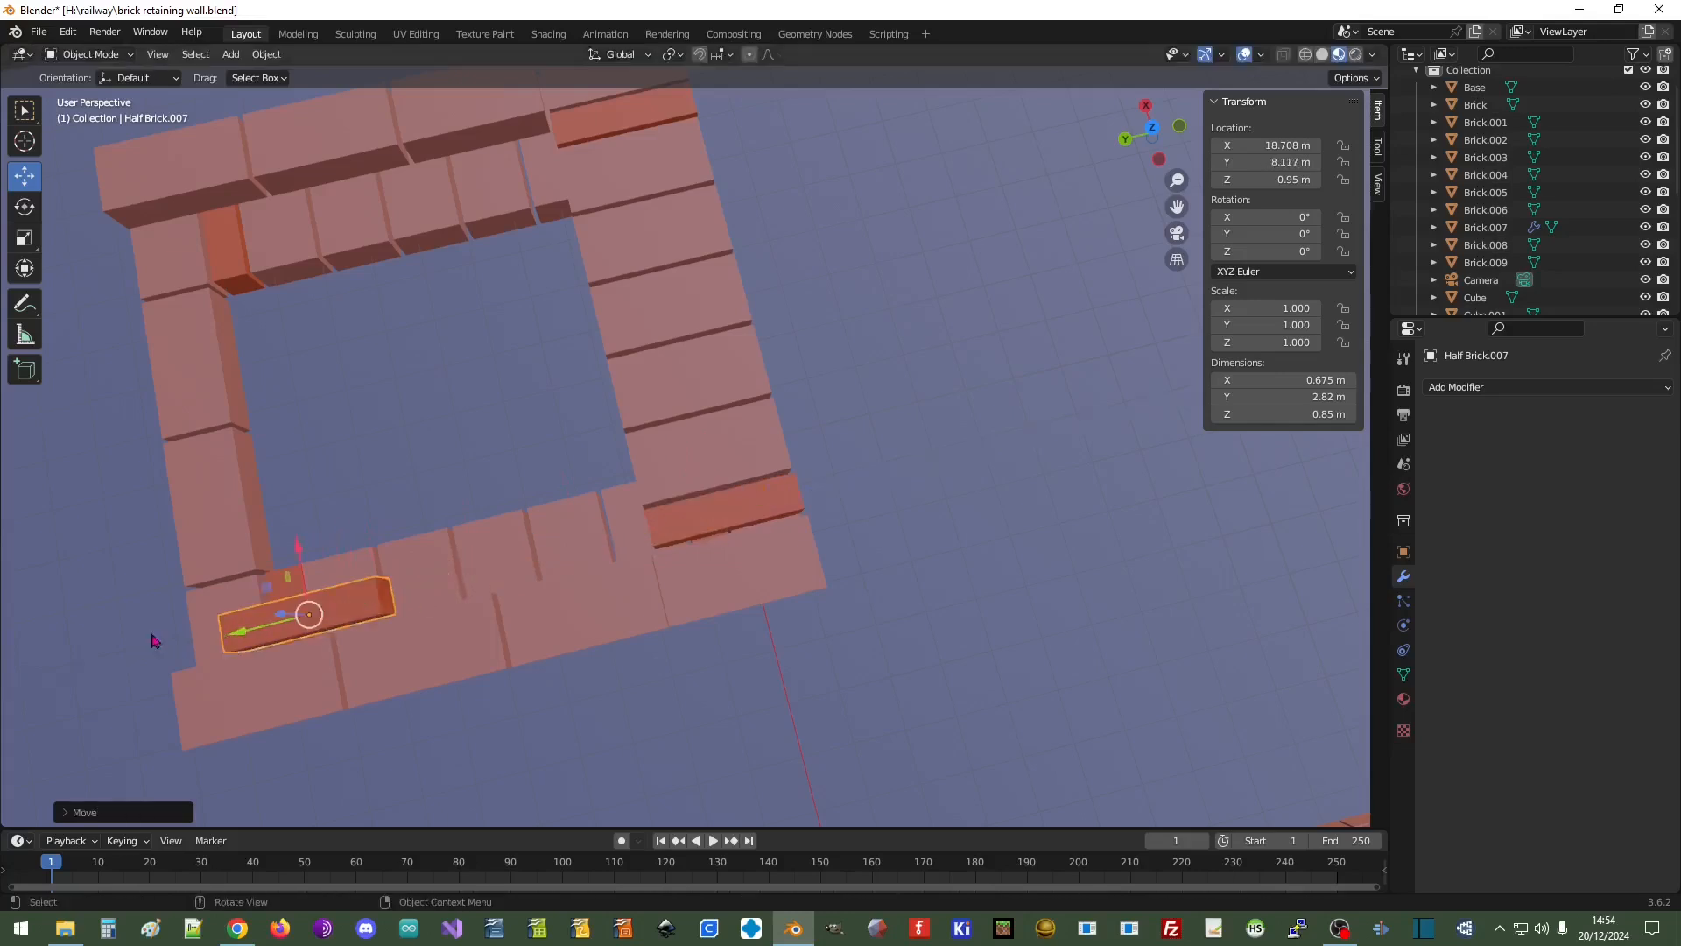
{"action": "left_click", "coordinate": [1153, 129]}
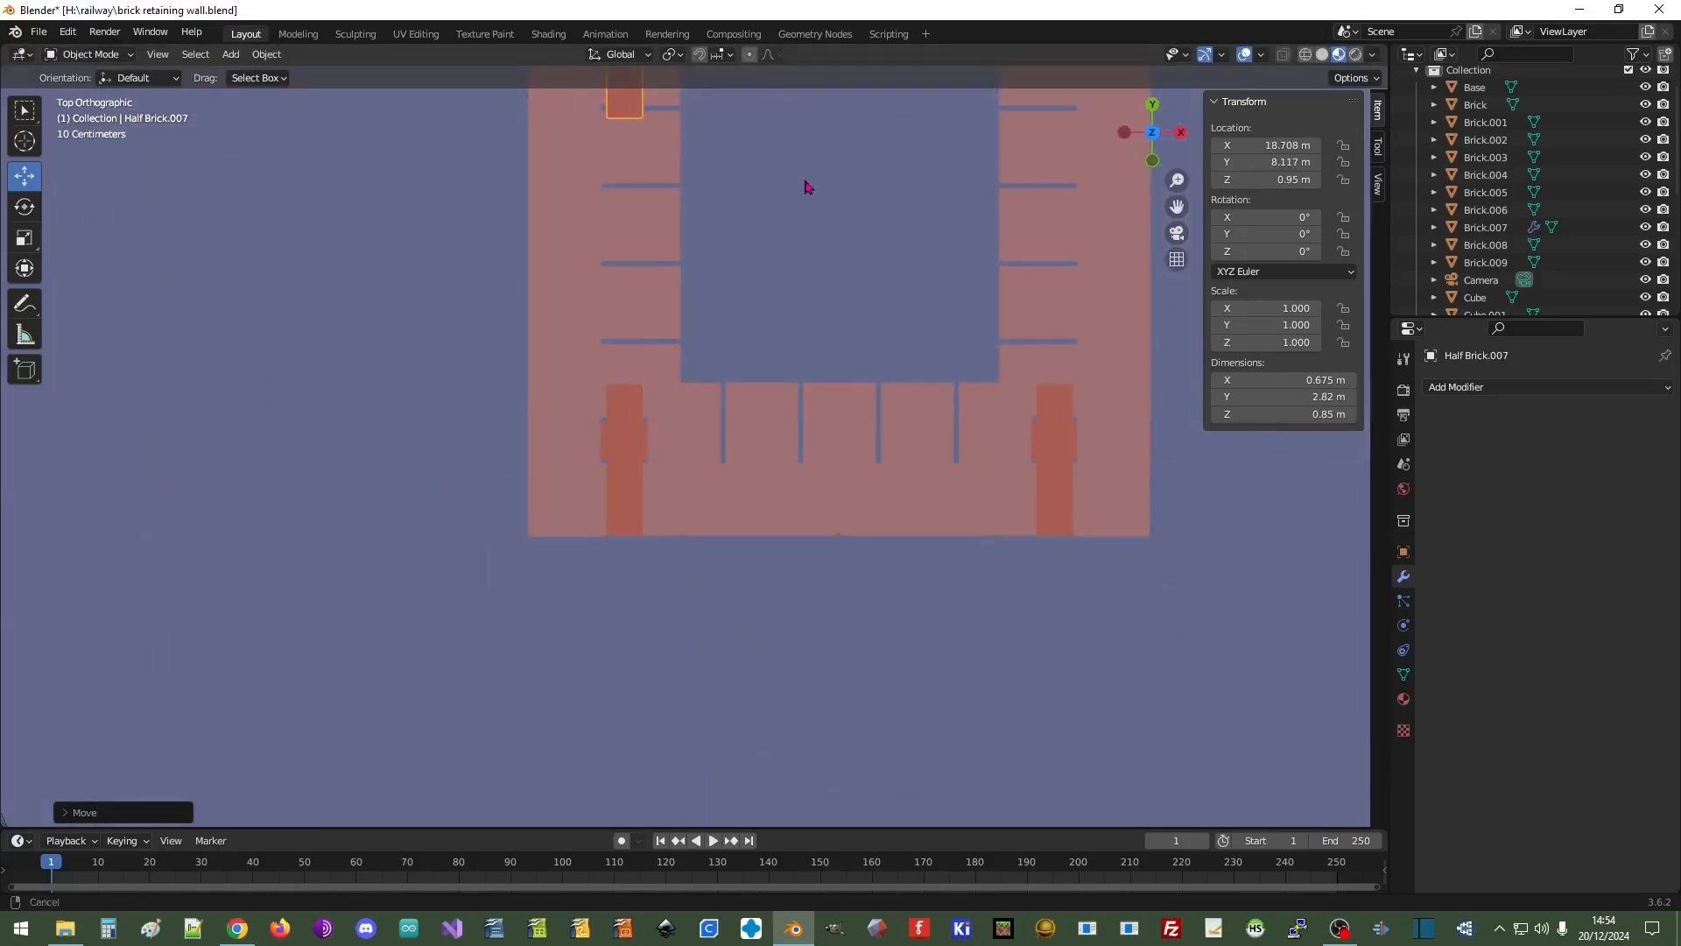
{"action": "middle_click_drag", "start_coordinate": [804, 184], "coordinate": [691, 612], "text": "shift"}
{"action": "left_click_drag", "start_coordinate": [512, 437], "coordinate": [516, 378]}
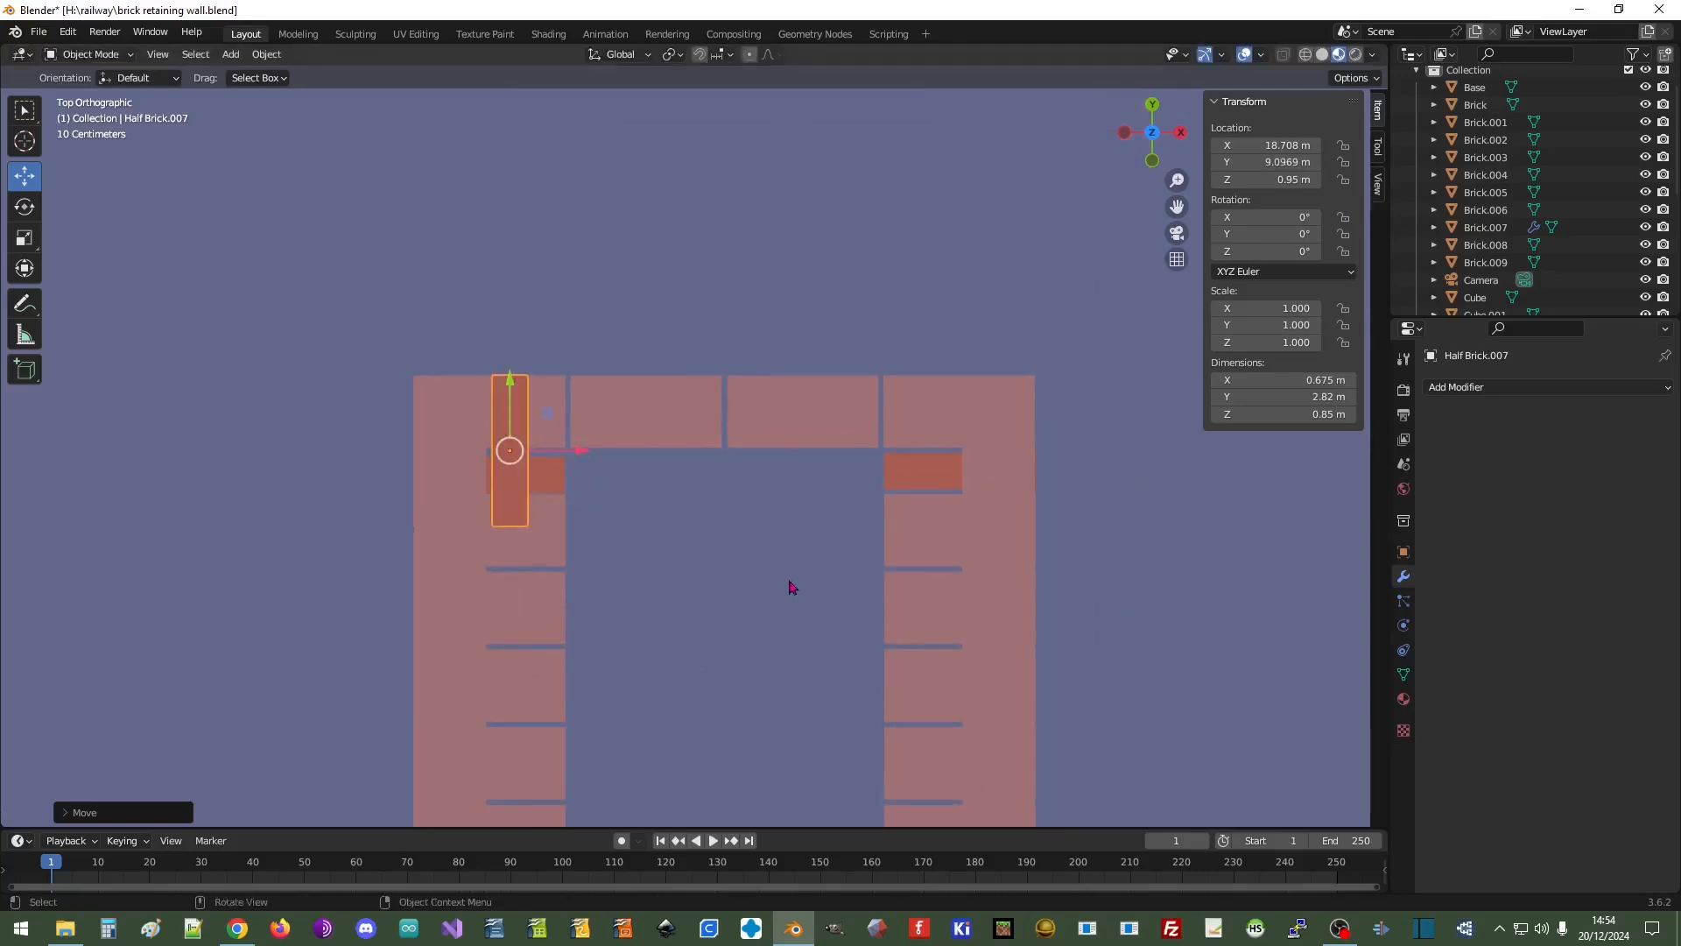
Duplicate the raised half brick at the high-X front corner and move the copy along Y to the matching rear corner
{"action": "middle_click_drag", "start_coordinate": [746, 471], "coordinate": [678, 258], "text": "shift"}
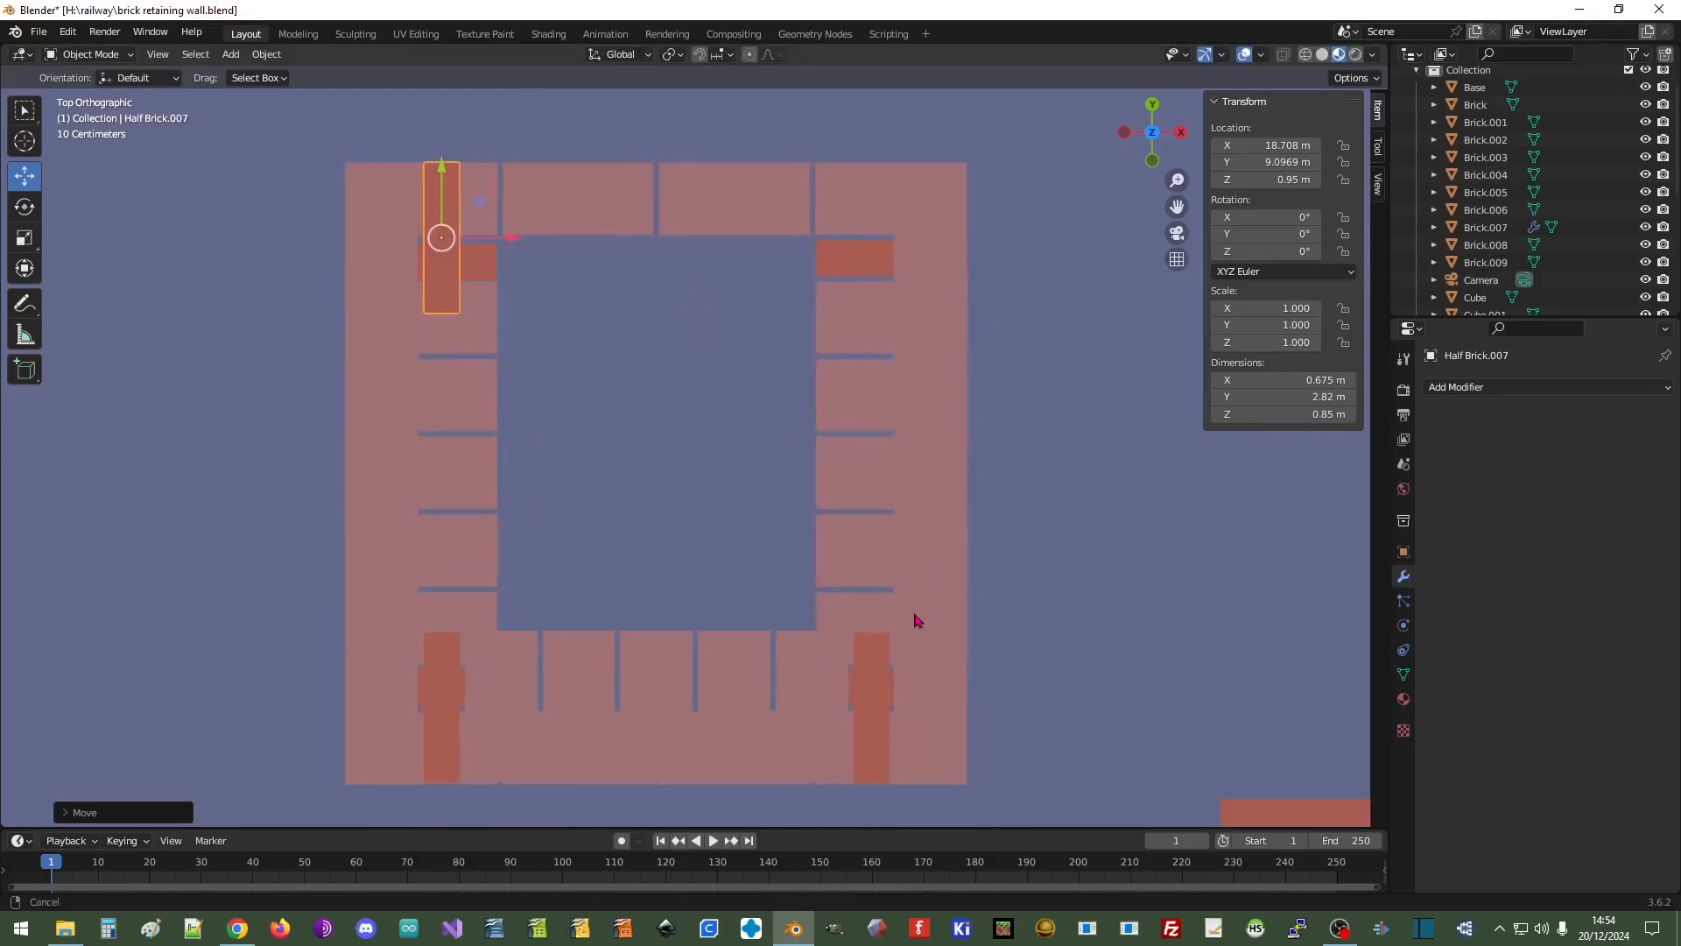
{"action": "left_click", "coordinate": [872, 648]}
{"action": "right_click", "coordinate": [872, 651]}
{"action": "left_click", "coordinate": [872, 648]}
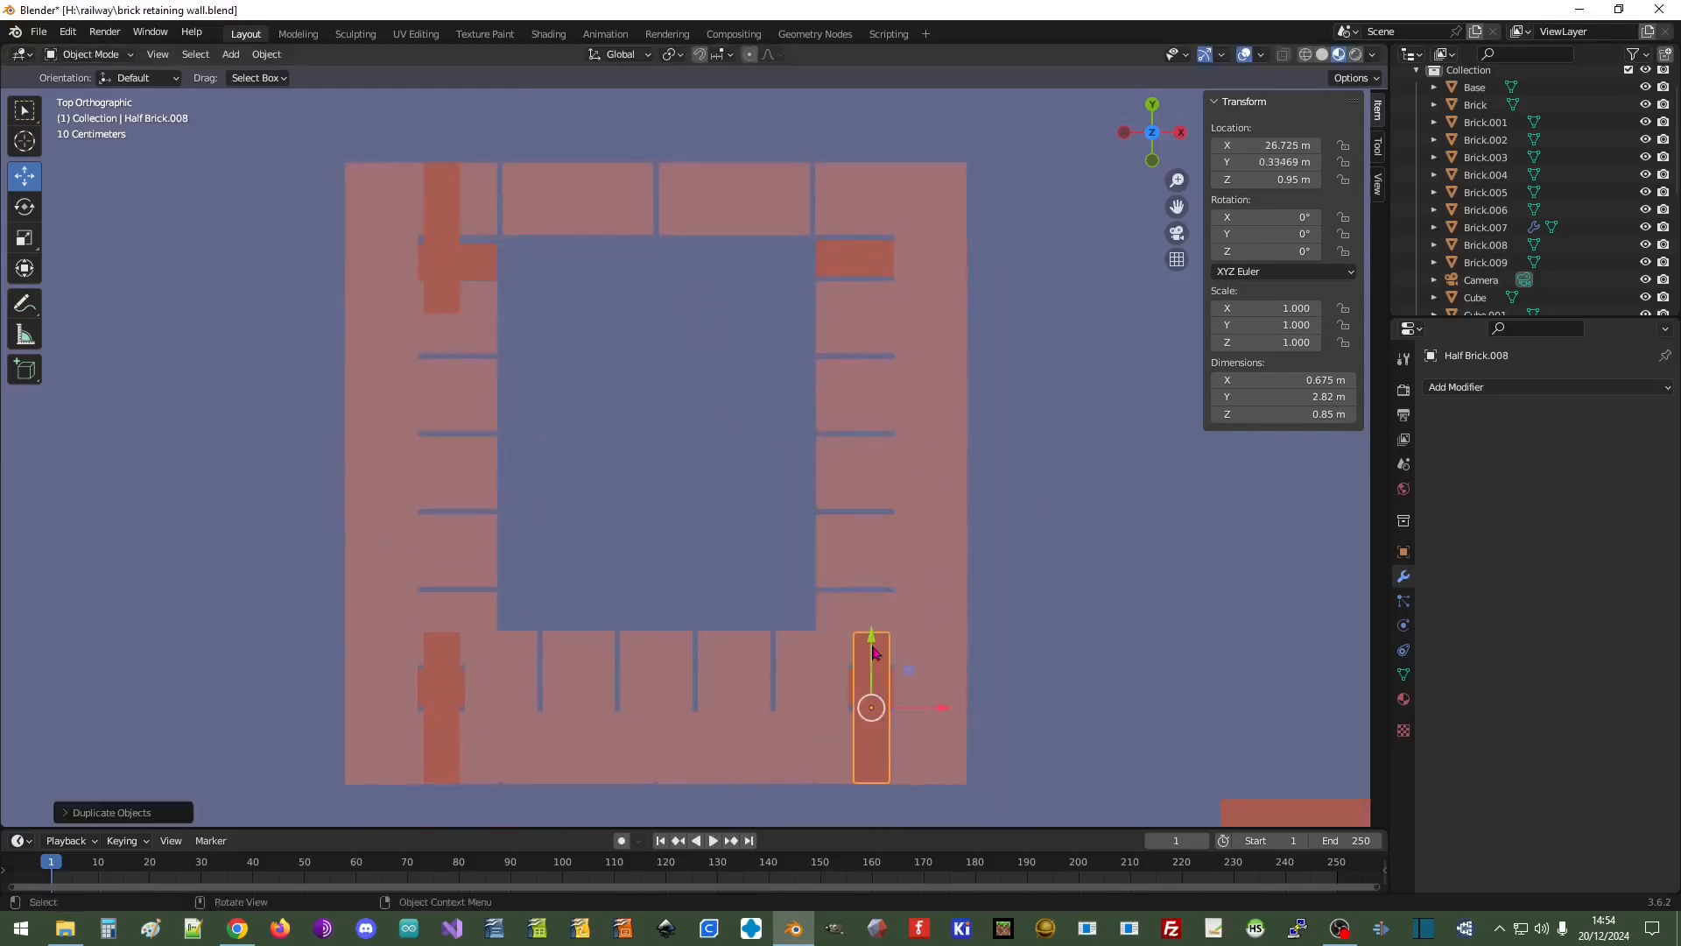
{"action": "left_click_drag", "start_coordinate": [872, 648], "coordinate": [854, 162]}
Duplicate the raised front row of five bricks and move the copy along Y to about 9.10 m, between the rear half bricks
{"action": "left_click", "coordinate": [726, 669]}
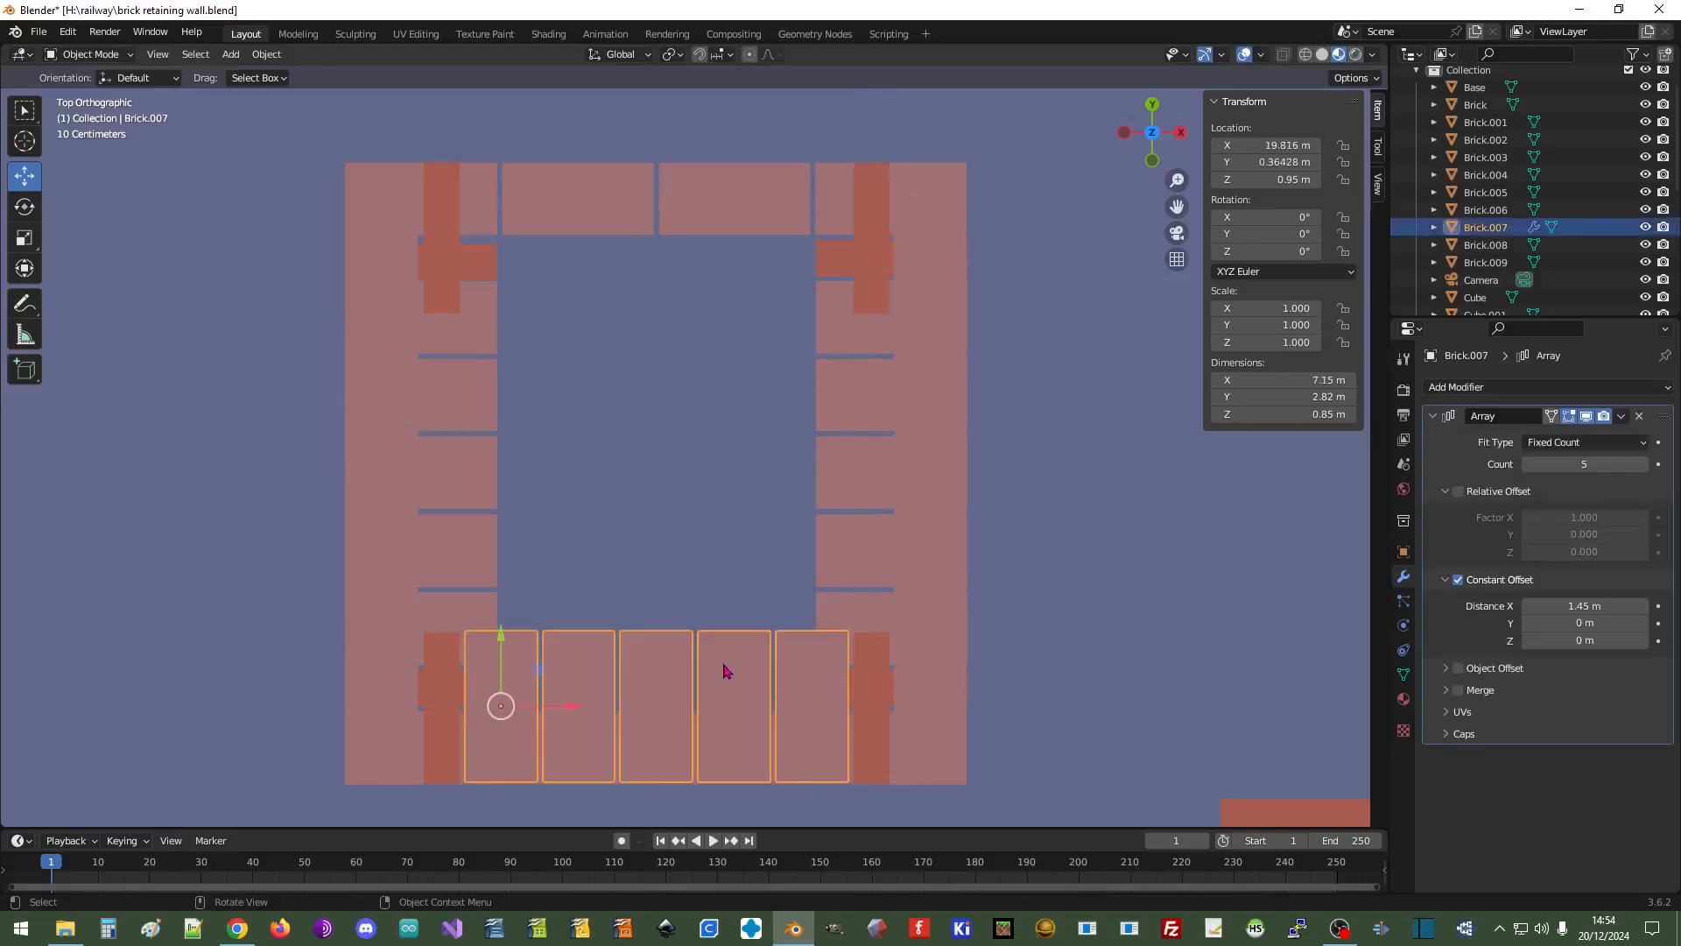
{"action": "right_click", "coordinate": [725, 669]}
{"action": "left_click", "coordinate": [726, 669]}
{"action": "right_click", "coordinate": [726, 668]}
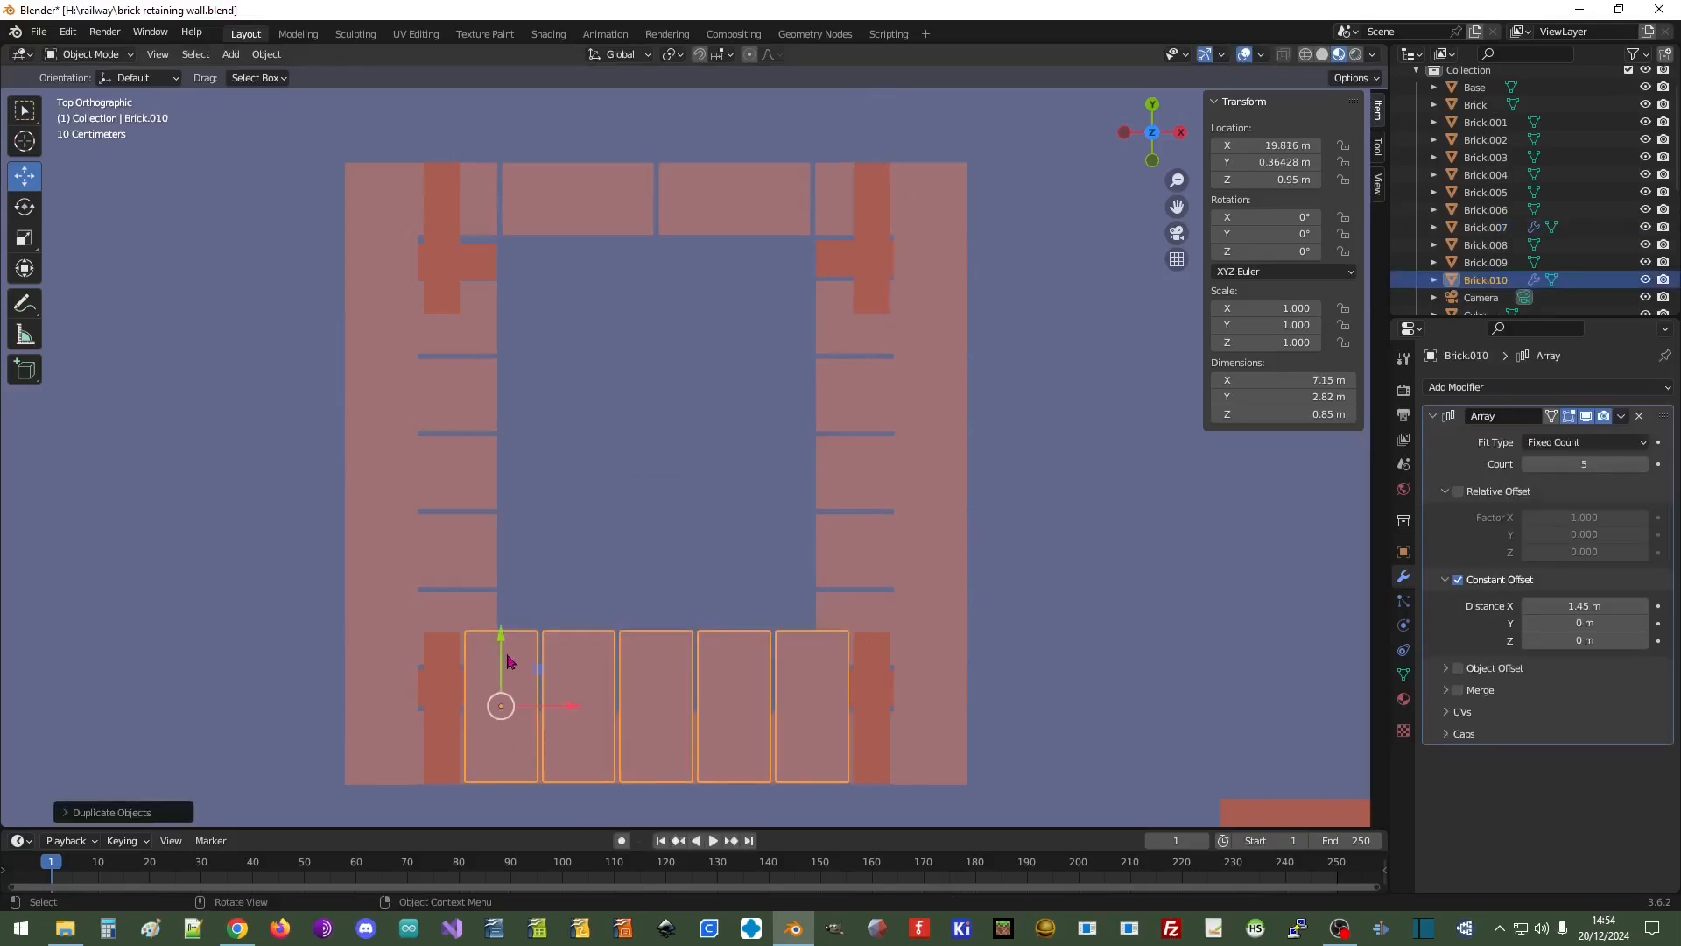
{"action": "left_click_drag", "start_coordinate": [501, 640], "coordinate": [536, 160]}
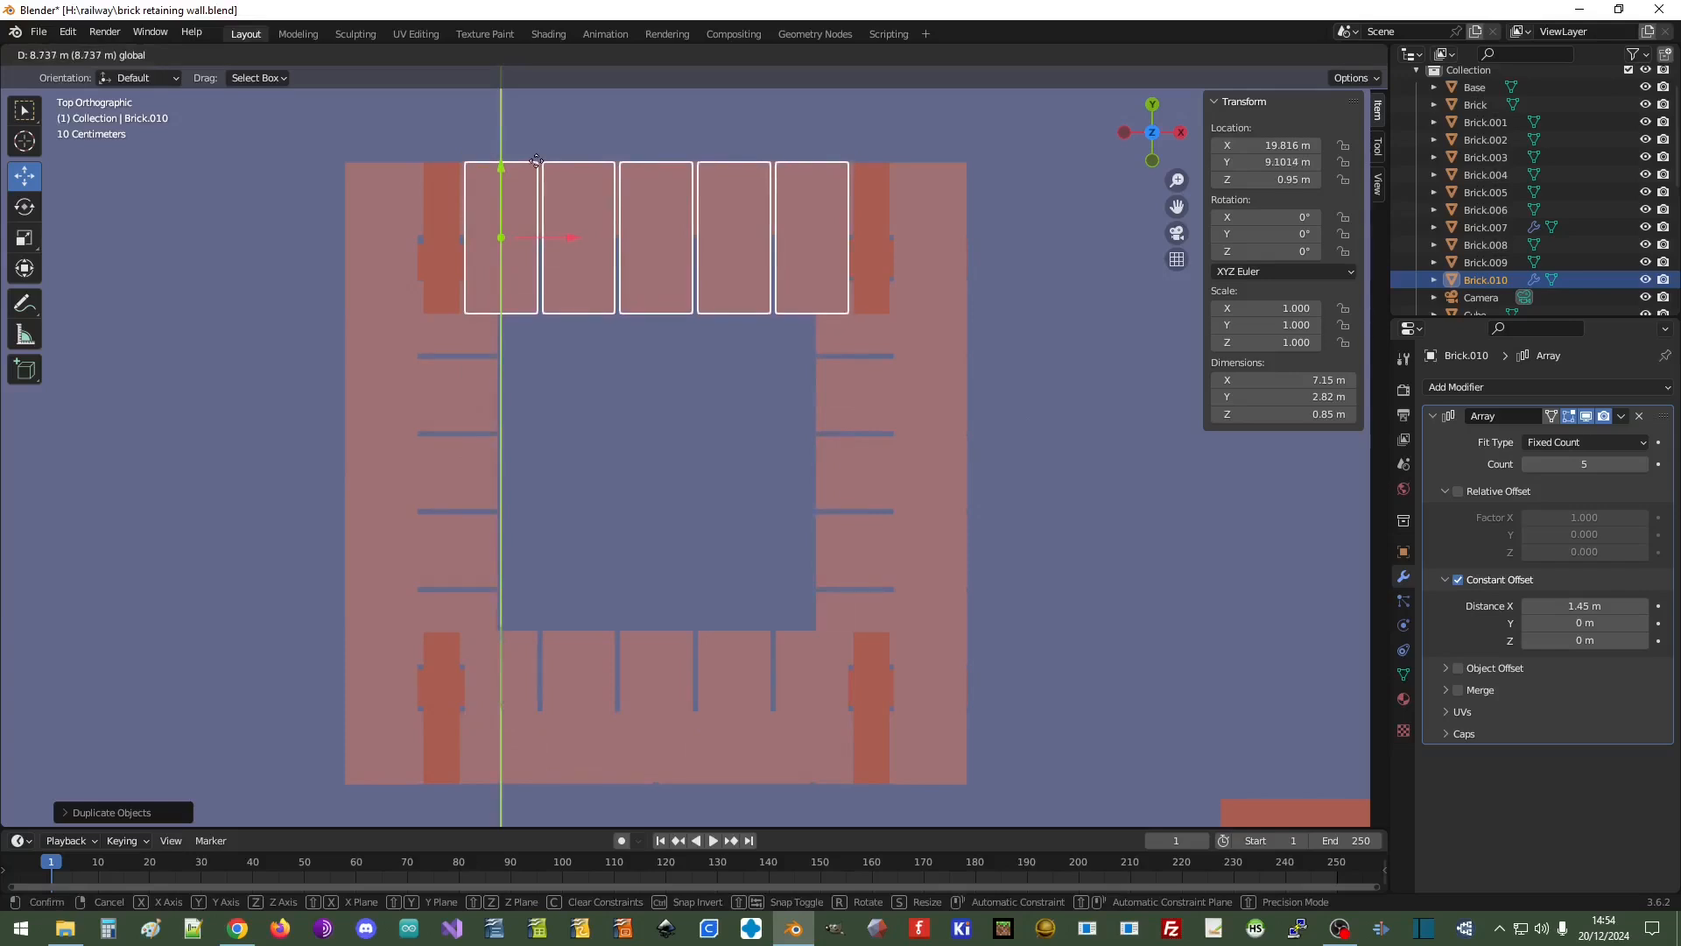
{"action": "left_click_drag", "start_coordinate": [537, 168], "coordinate": [537, 168]}
Merge the raised five-brick front row into the first-course front row with an applied Boolean Union, and delete the original raised row
{"action": "left_click", "coordinate": [1167, 650]}
{"action": "middle_click_drag", "start_coordinate": [1167, 650], "coordinate": [1048, 594]}
{"action": "middle_click_drag", "start_coordinate": [1152, 671], "coordinate": [1126, 578], "text": "shift"}
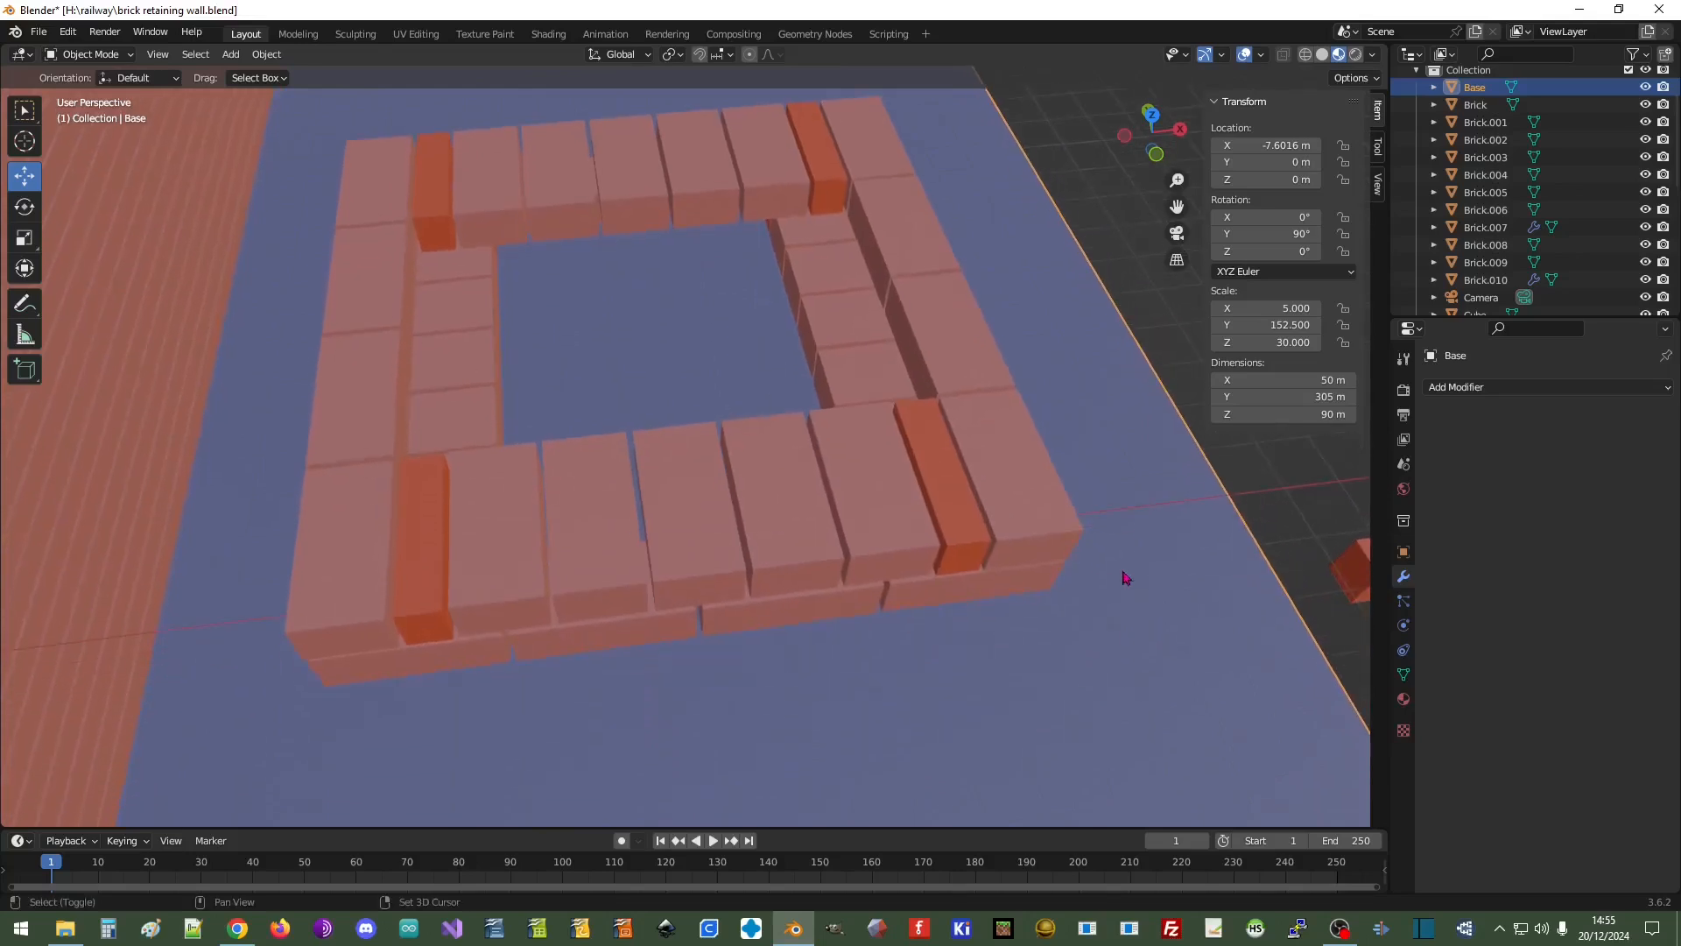
{"action": "left_click", "coordinate": [957, 598]}
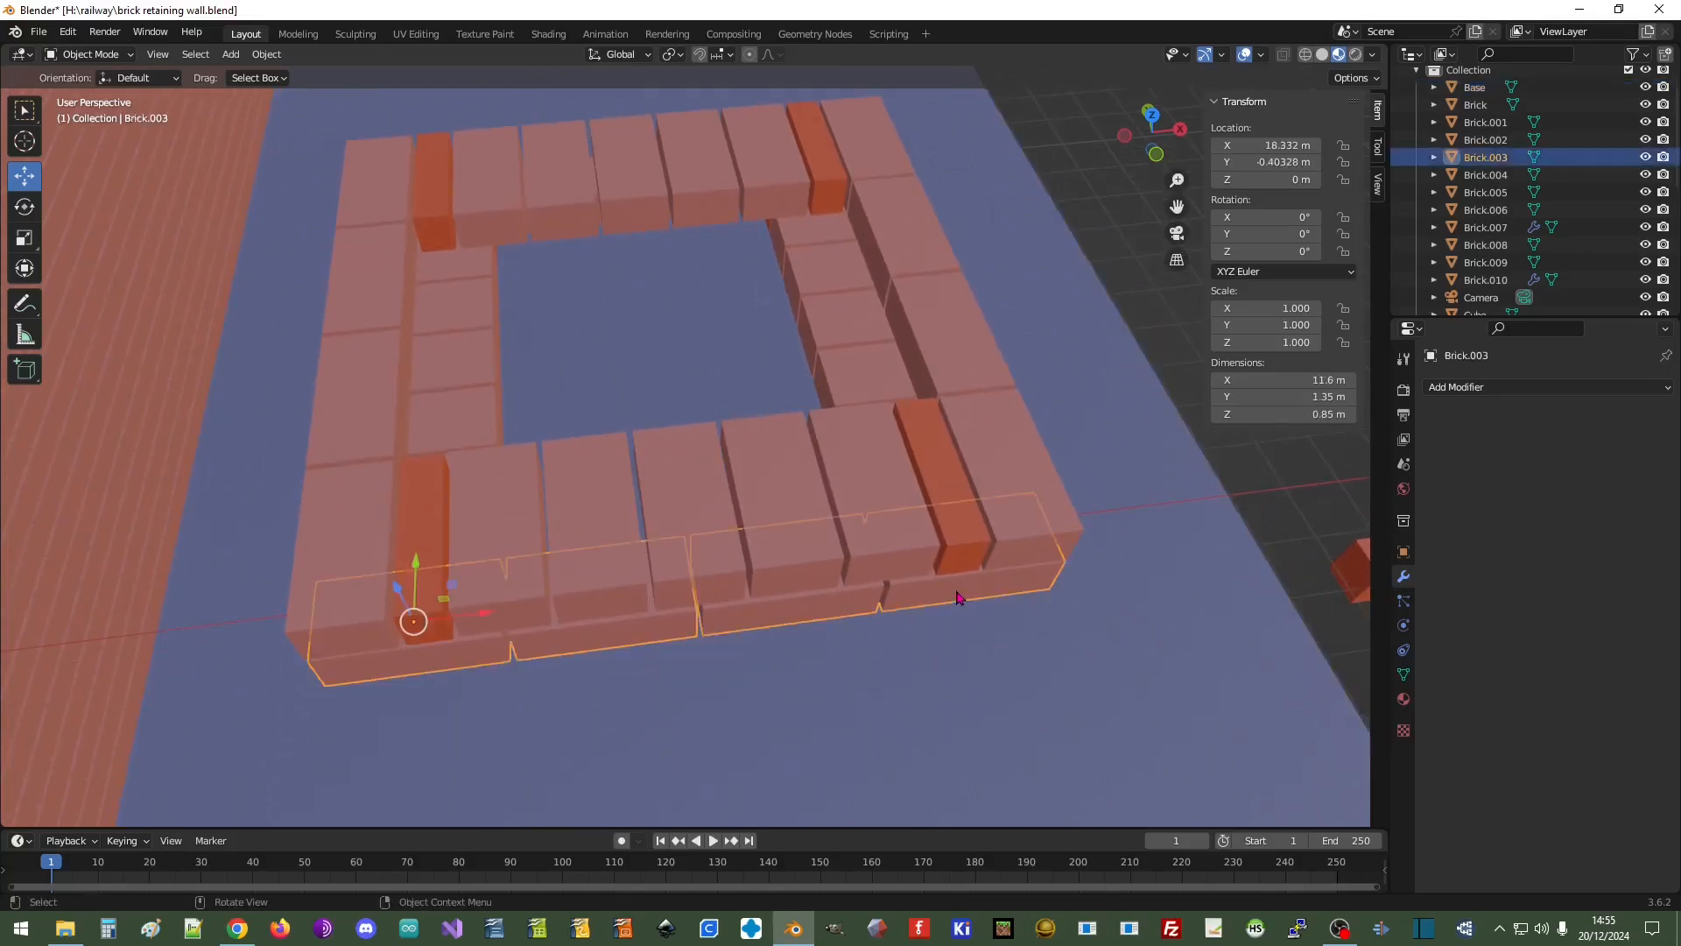
{"action": "left_click", "coordinate": [1479, 387]}
{"action": "left_click", "coordinate": [1322, 475]}
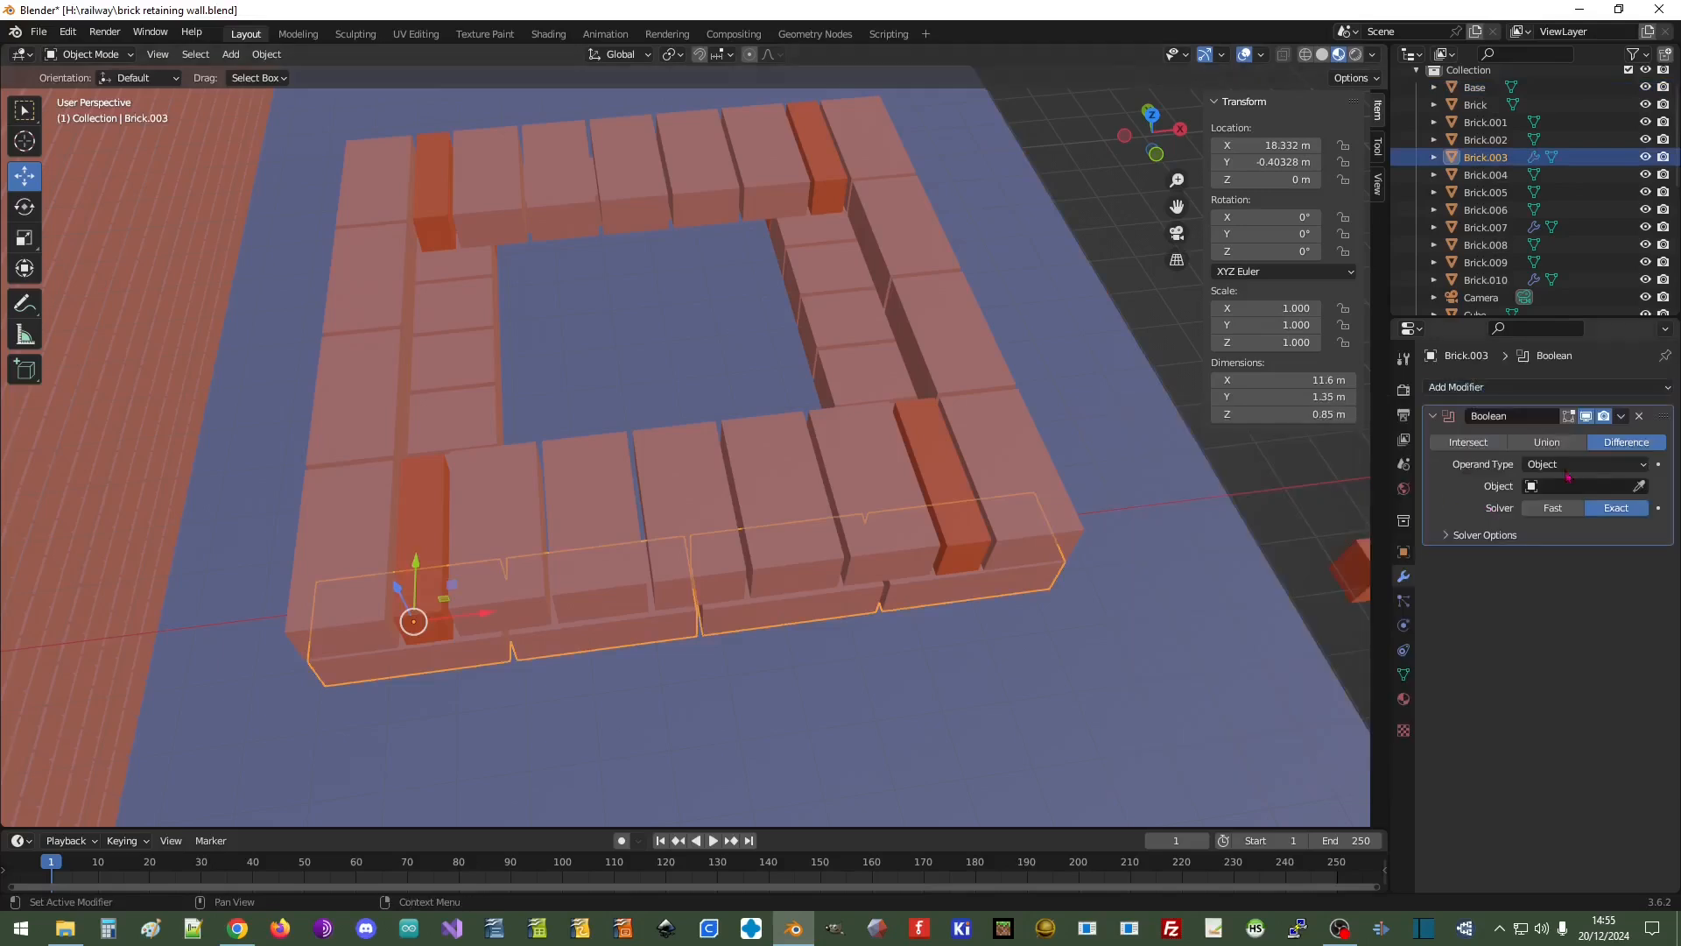
{"action": "left_click", "coordinate": [1566, 447]}
{"action": "left_click", "coordinate": [1639, 486]}
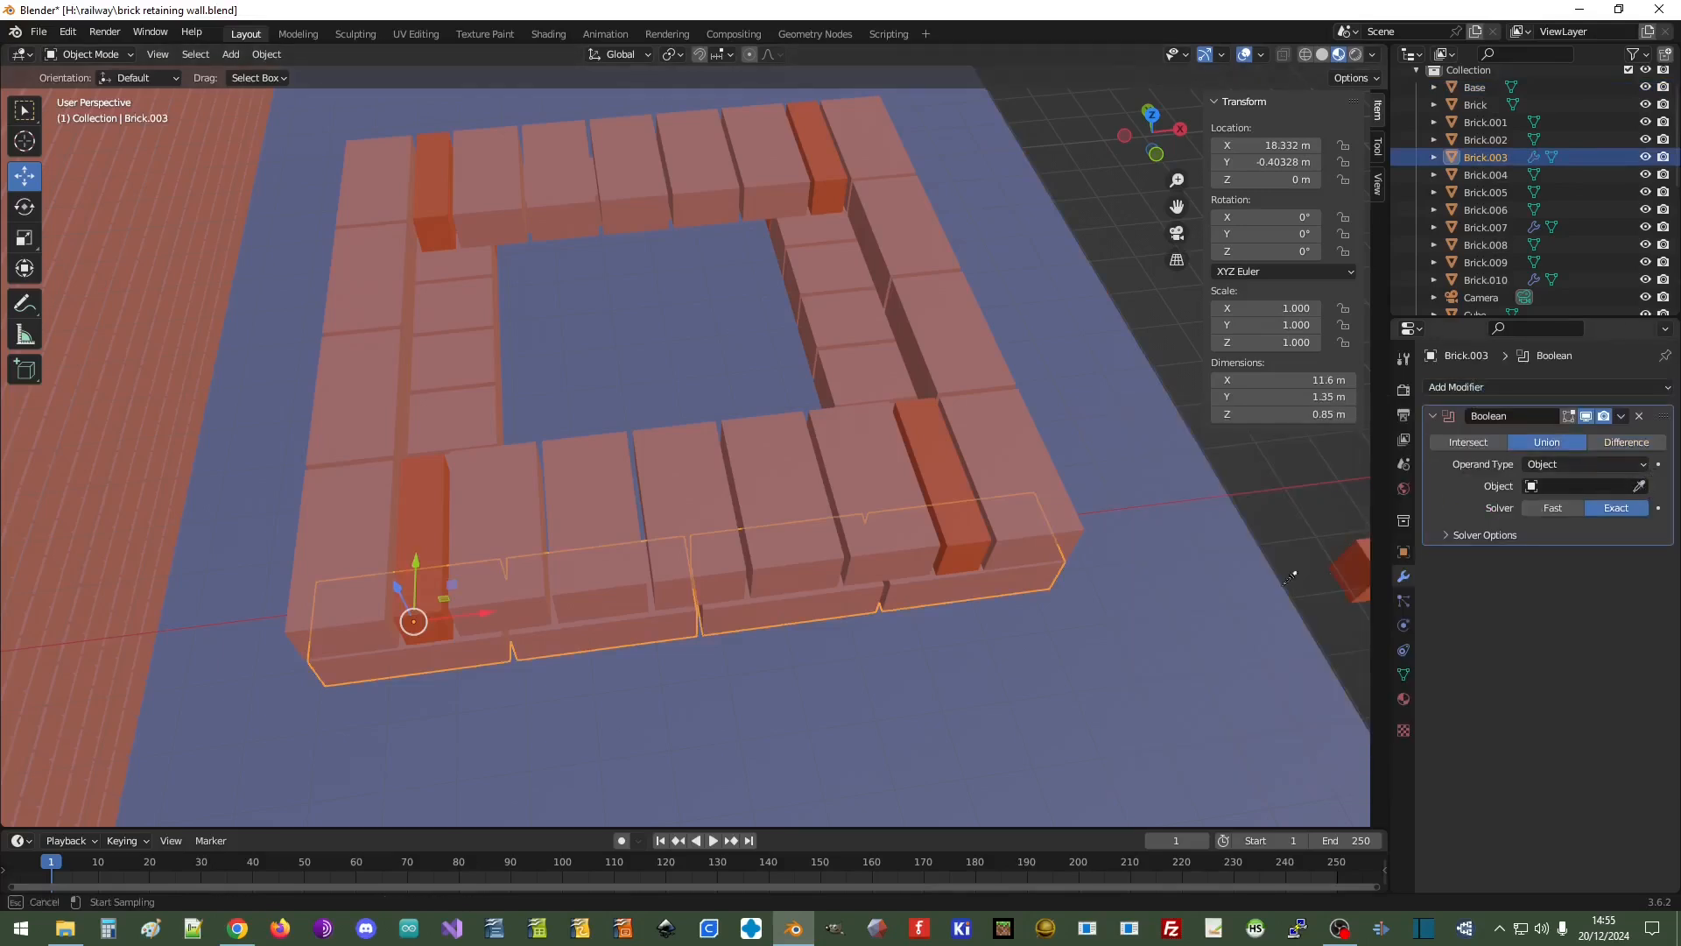
{"action": "left_click", "coordinate": [792, 479]}
{"action": "left_click", "coordinate": [1623, 418]}
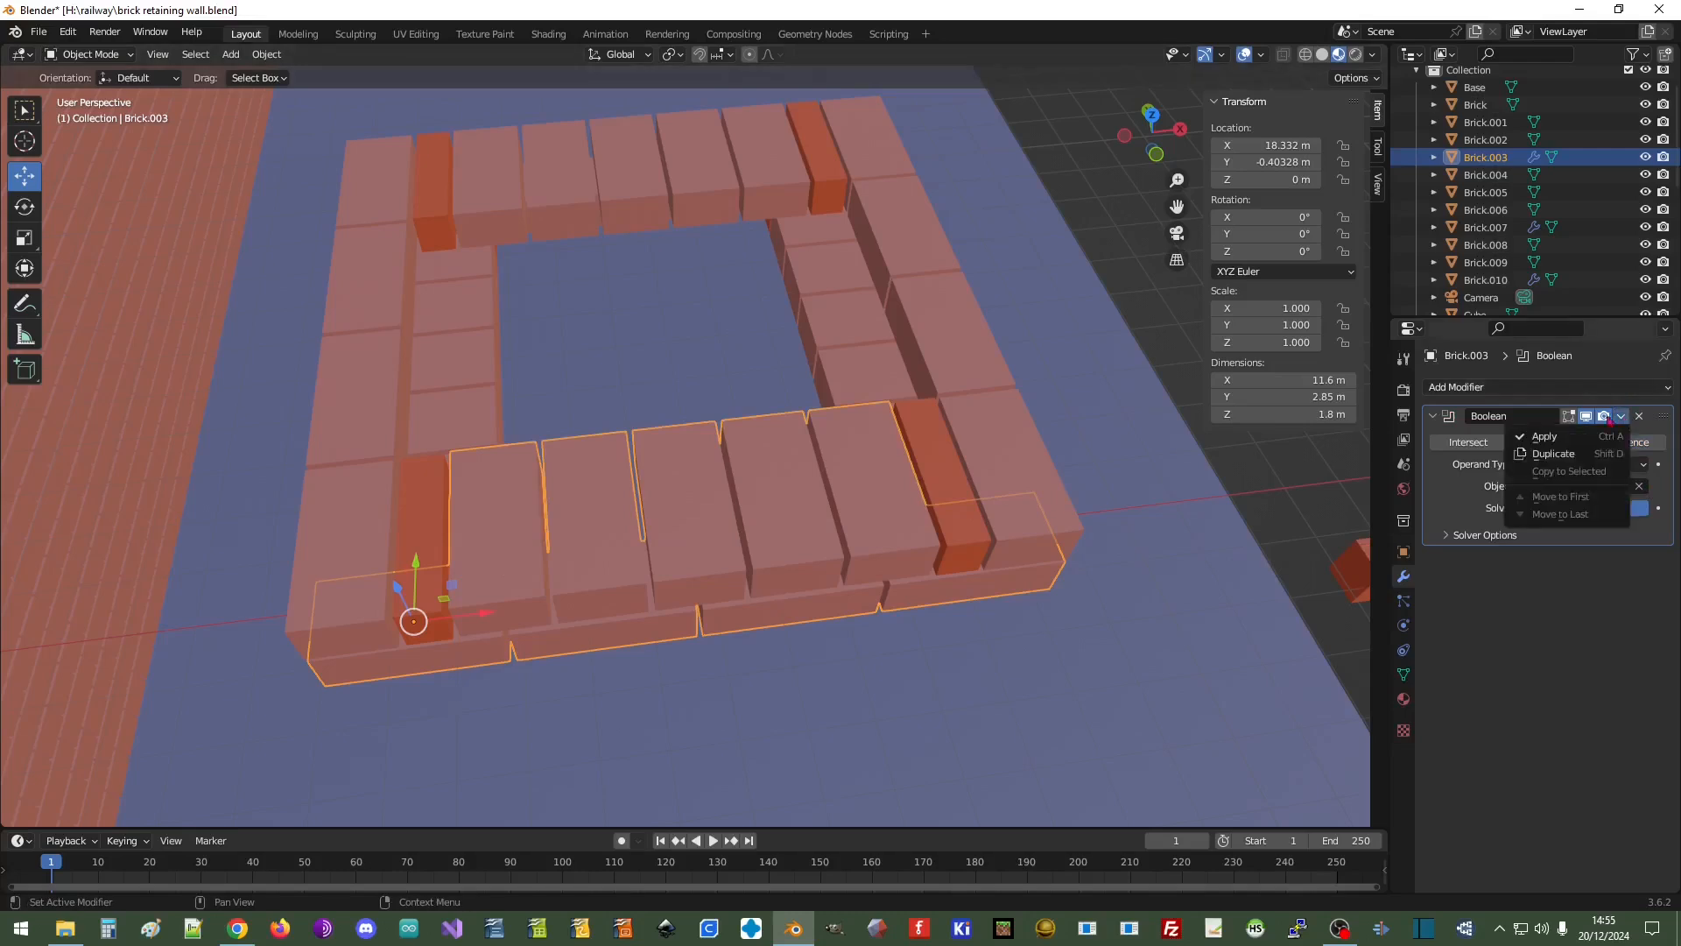
{"action": "left_click", "coordinate": [1545, 437]}
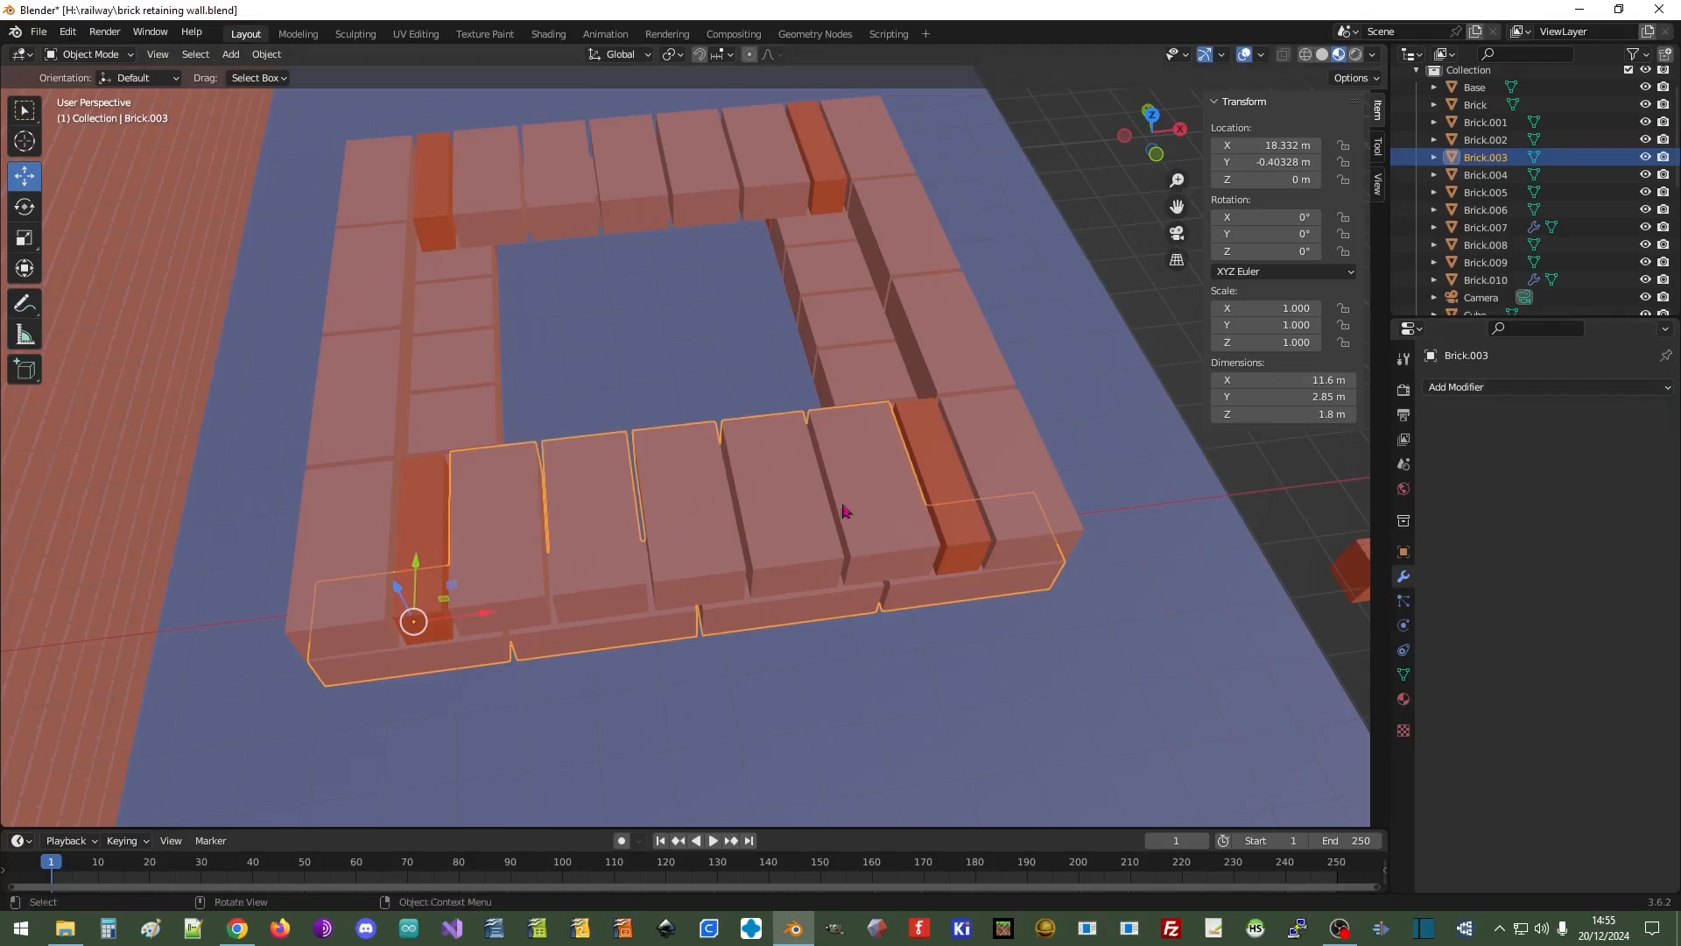
{"action": "left_click", "coordinate": [791, 503]}
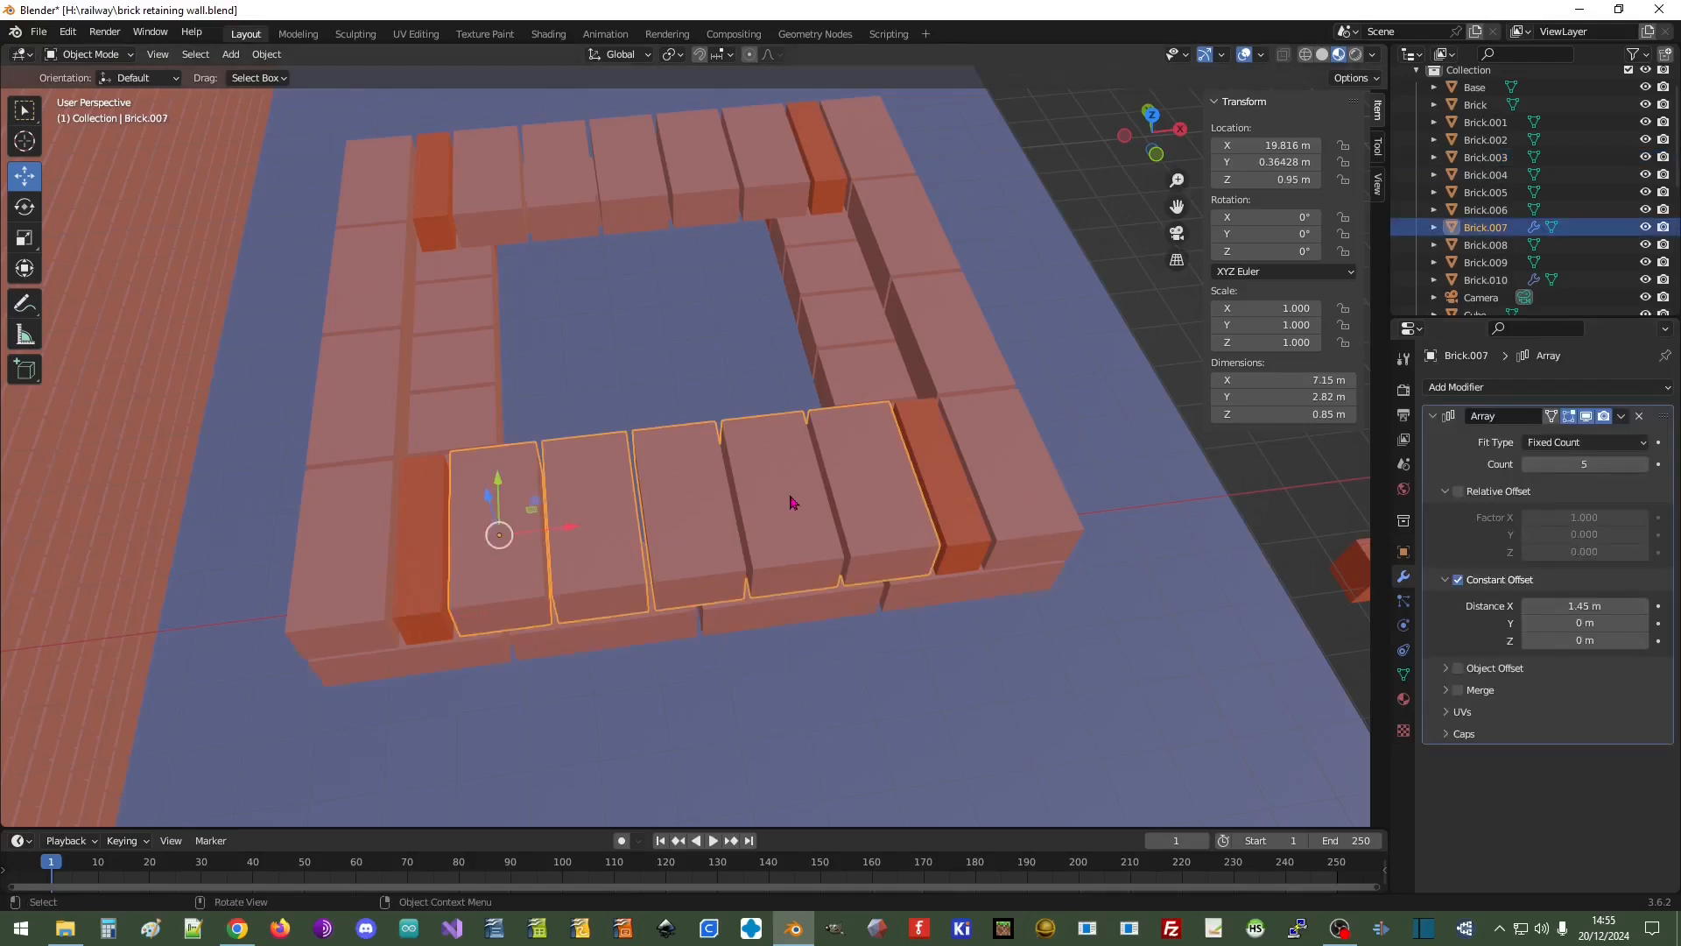
{"action": "key", "text": "Delete"}
Merge the raised half brick at the high-X front corner into the front row with an applied Boolean Union, and delete the original half brick
{"action": "left_click", "coordinate": [935, 599]}
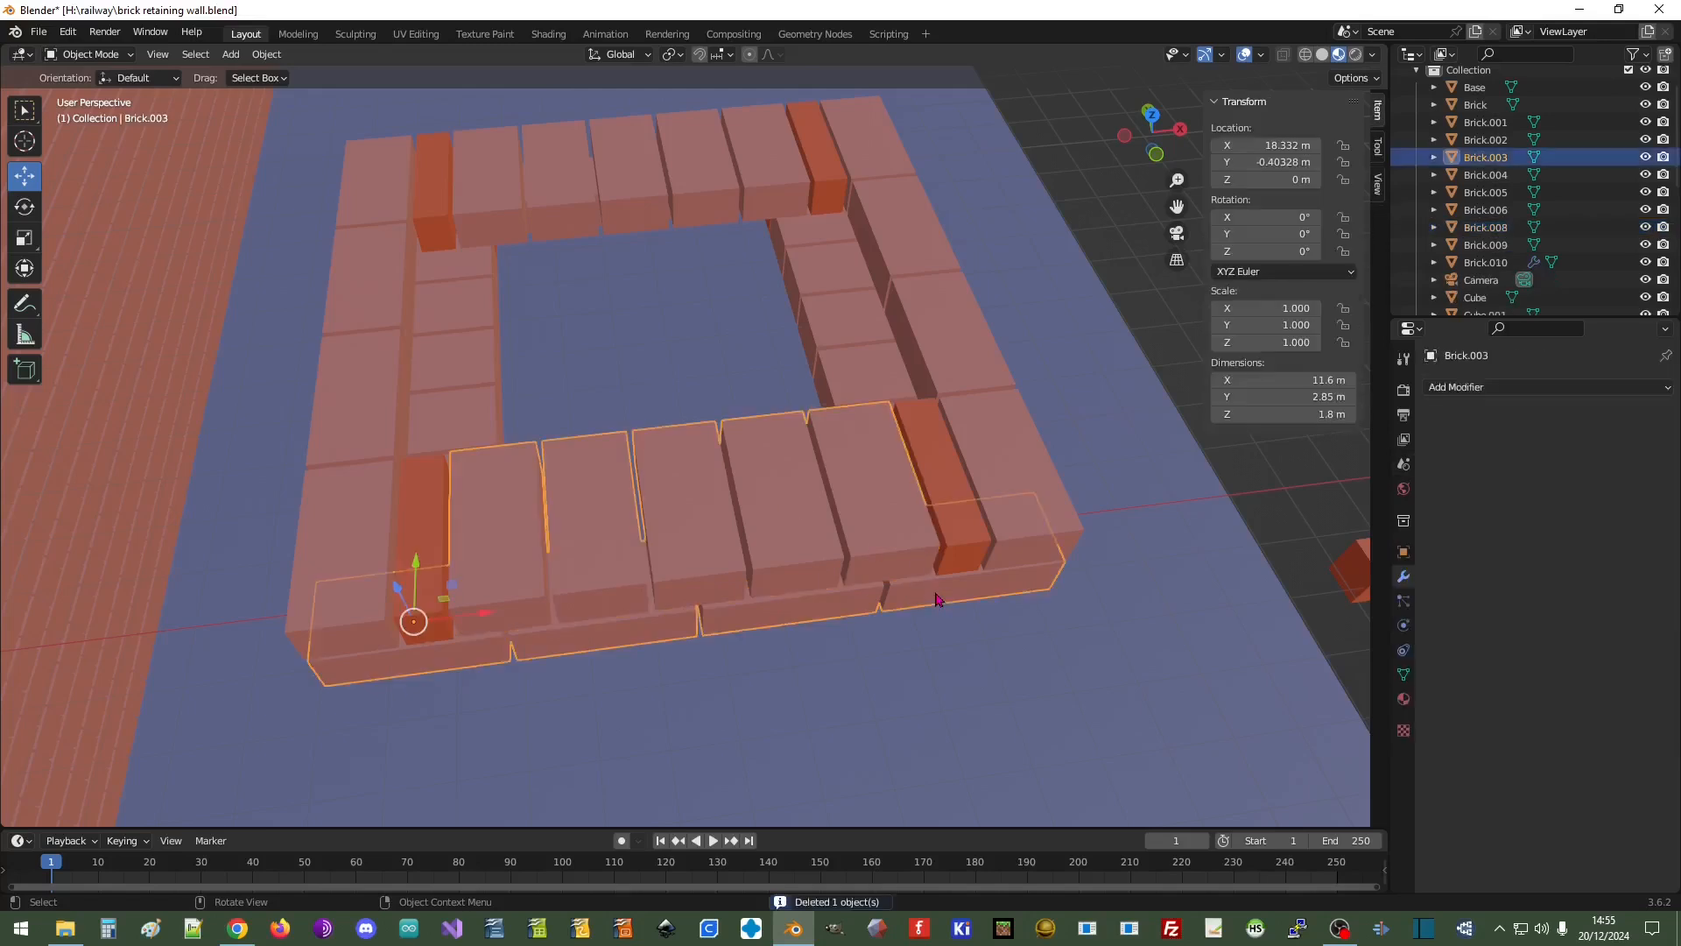
{"action": "left_click", "coordinate": [1502, 388]}
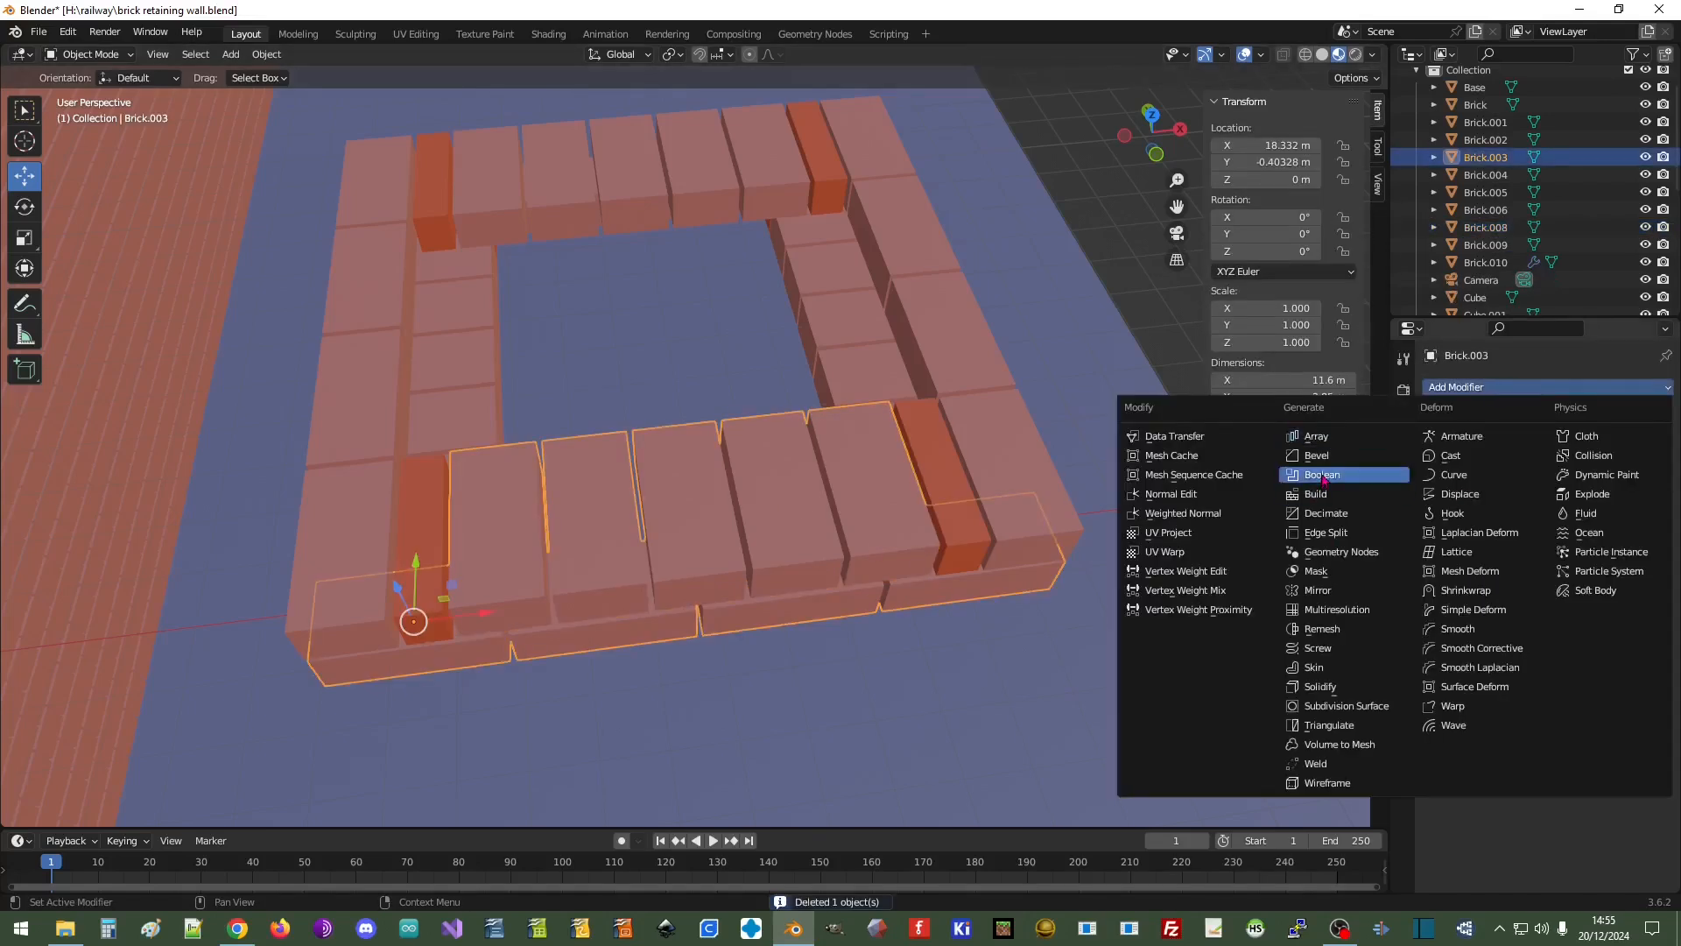
{"action": "left_click", "coordinate": [1323, 476]}
{"action": "left_click", "coordinate": [1640, 487]}
{"action": "left_click", "coordinate": [944, 460]}
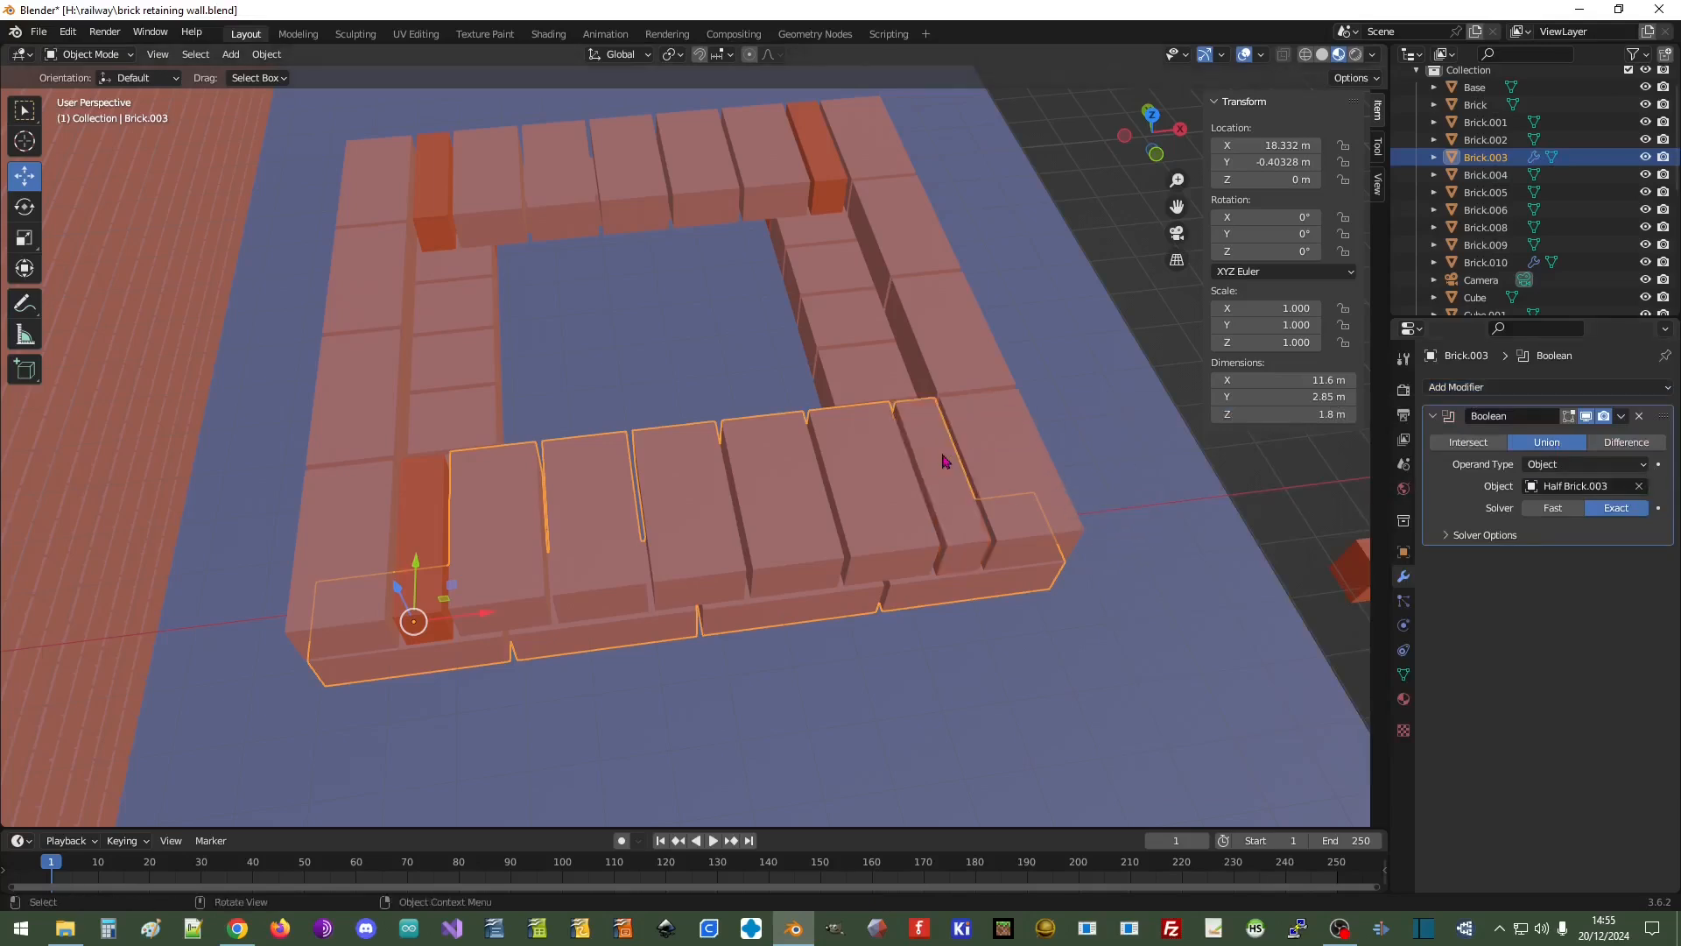
{"action": "left_click", "coordinate": [1621, 417]}
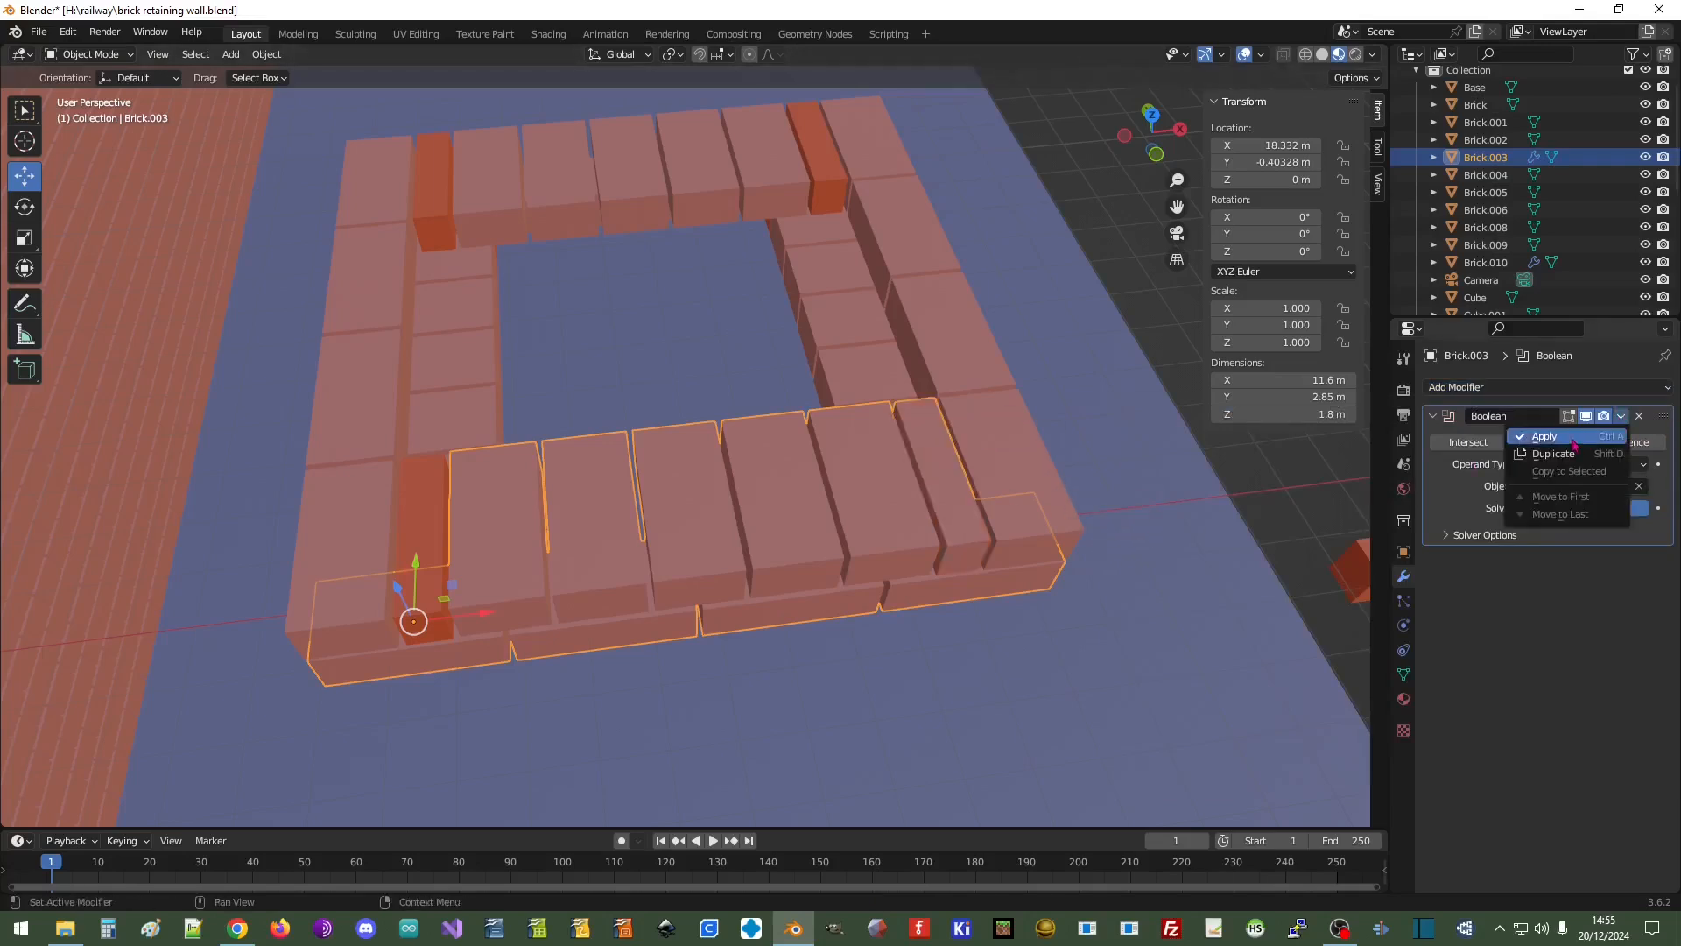
{"action": "left_click", "coordinate": [1545, 439]}
{"action": "left_click", "coordinate": [959, 502]}
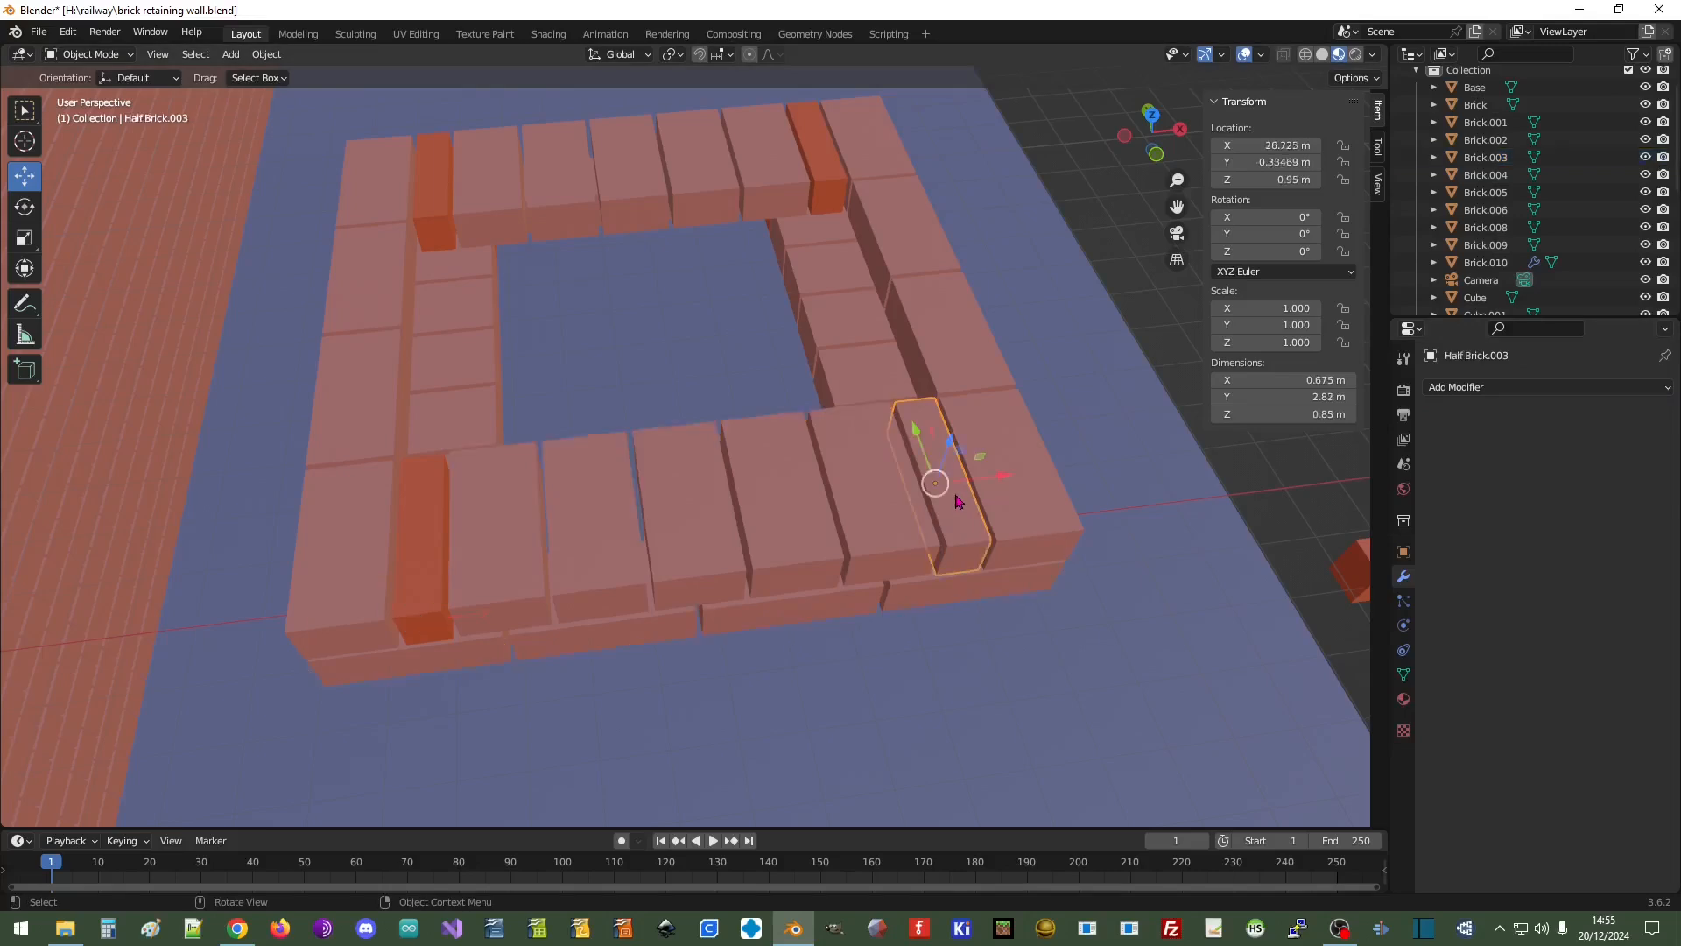
{"action": "key", "text": "x"}
{"action": "left_click", "coordinate": [956, 506]}
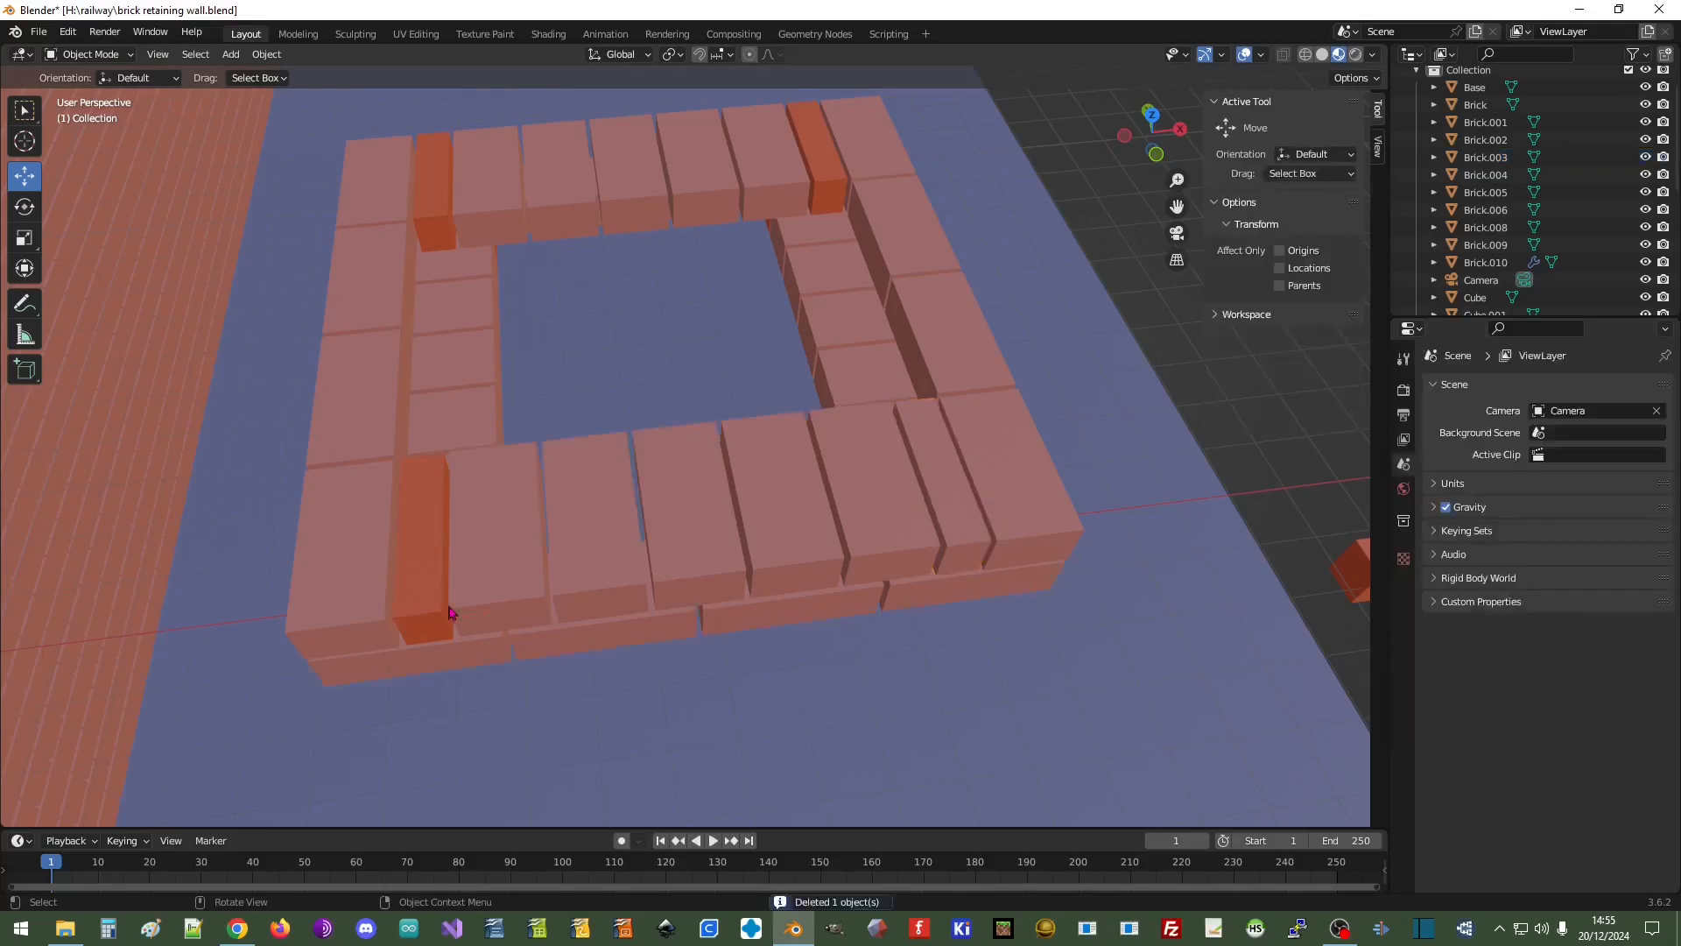
Merge the raised half brick at the low-X front corner into the front row with an applied Boolean Union, and delete the original half brick
{"action": "left_click", "coordinate": [482, 576]}
{"action": "left_click", "coordinate": [1546, 386]}
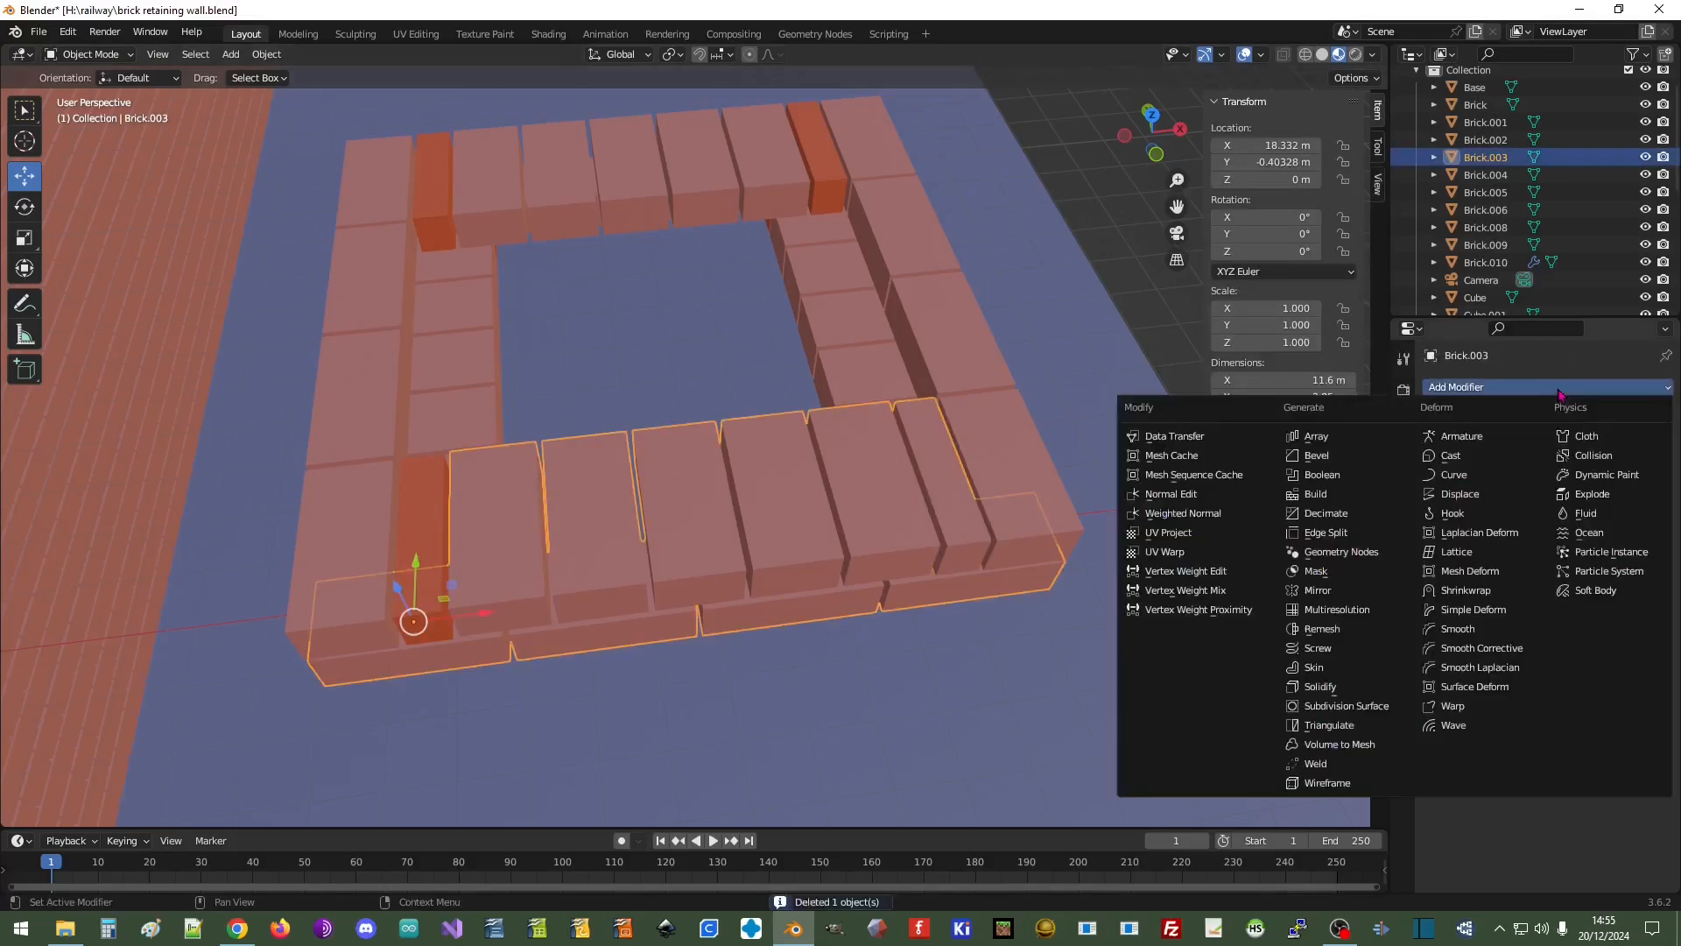
{"action": "left_click", "coordinate": [1345, 475]}
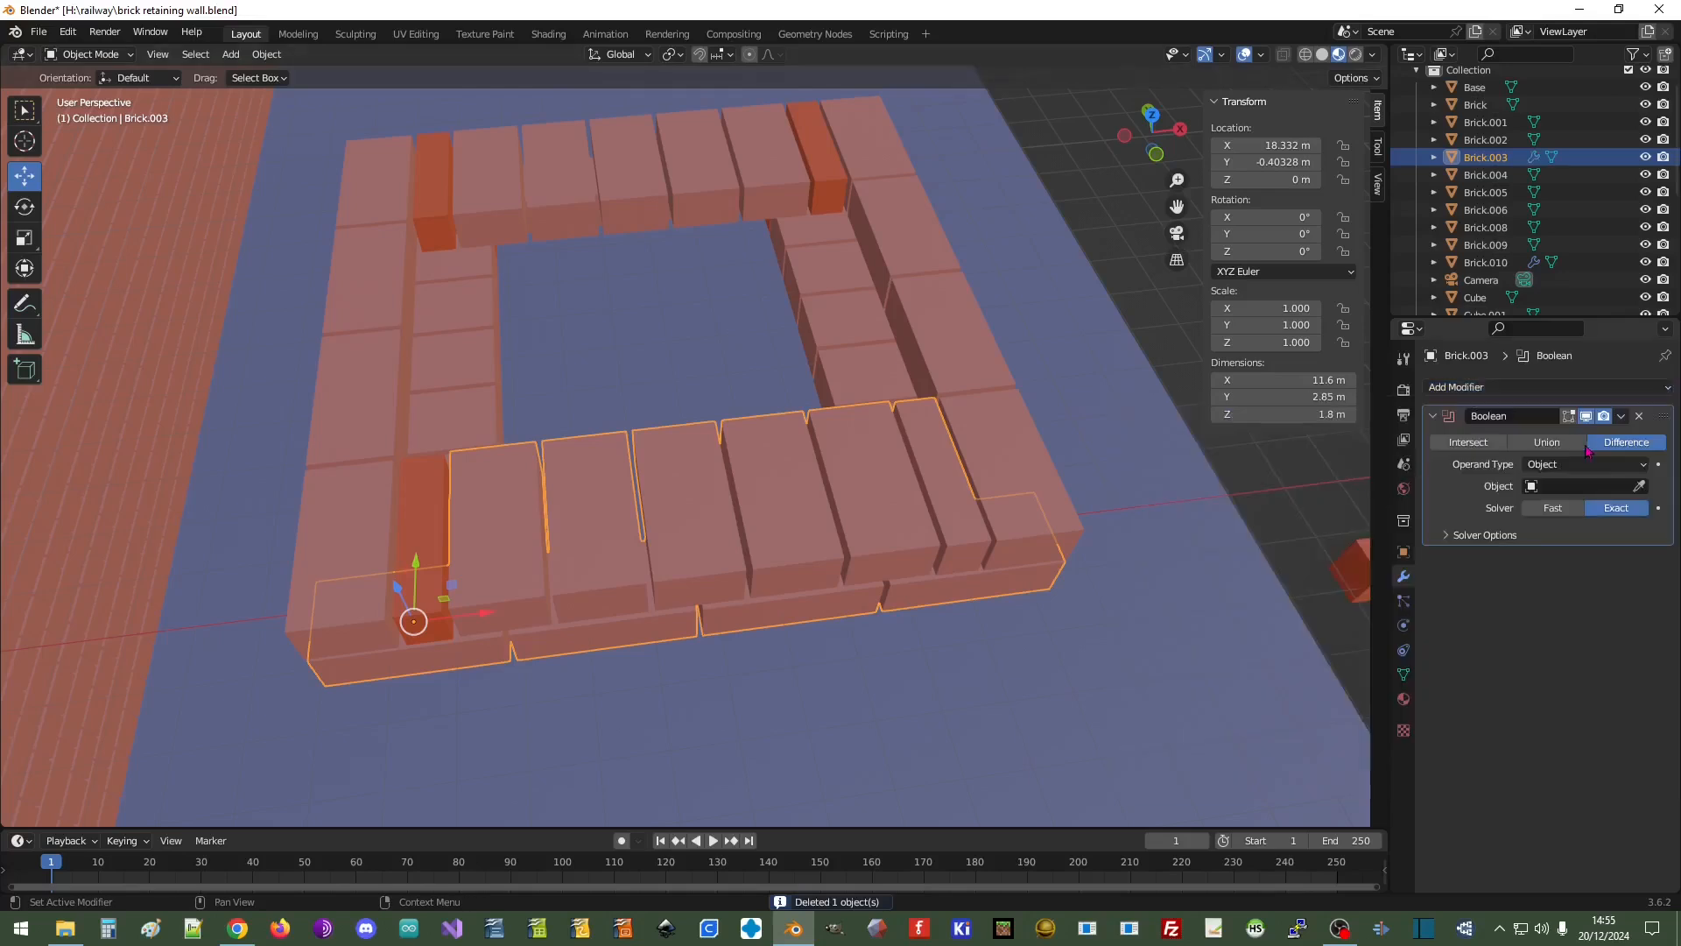
{"action": "left_click", "coordinate": [1638, 486]}
{"action": "left_click", "coordinate": [429, 524]}
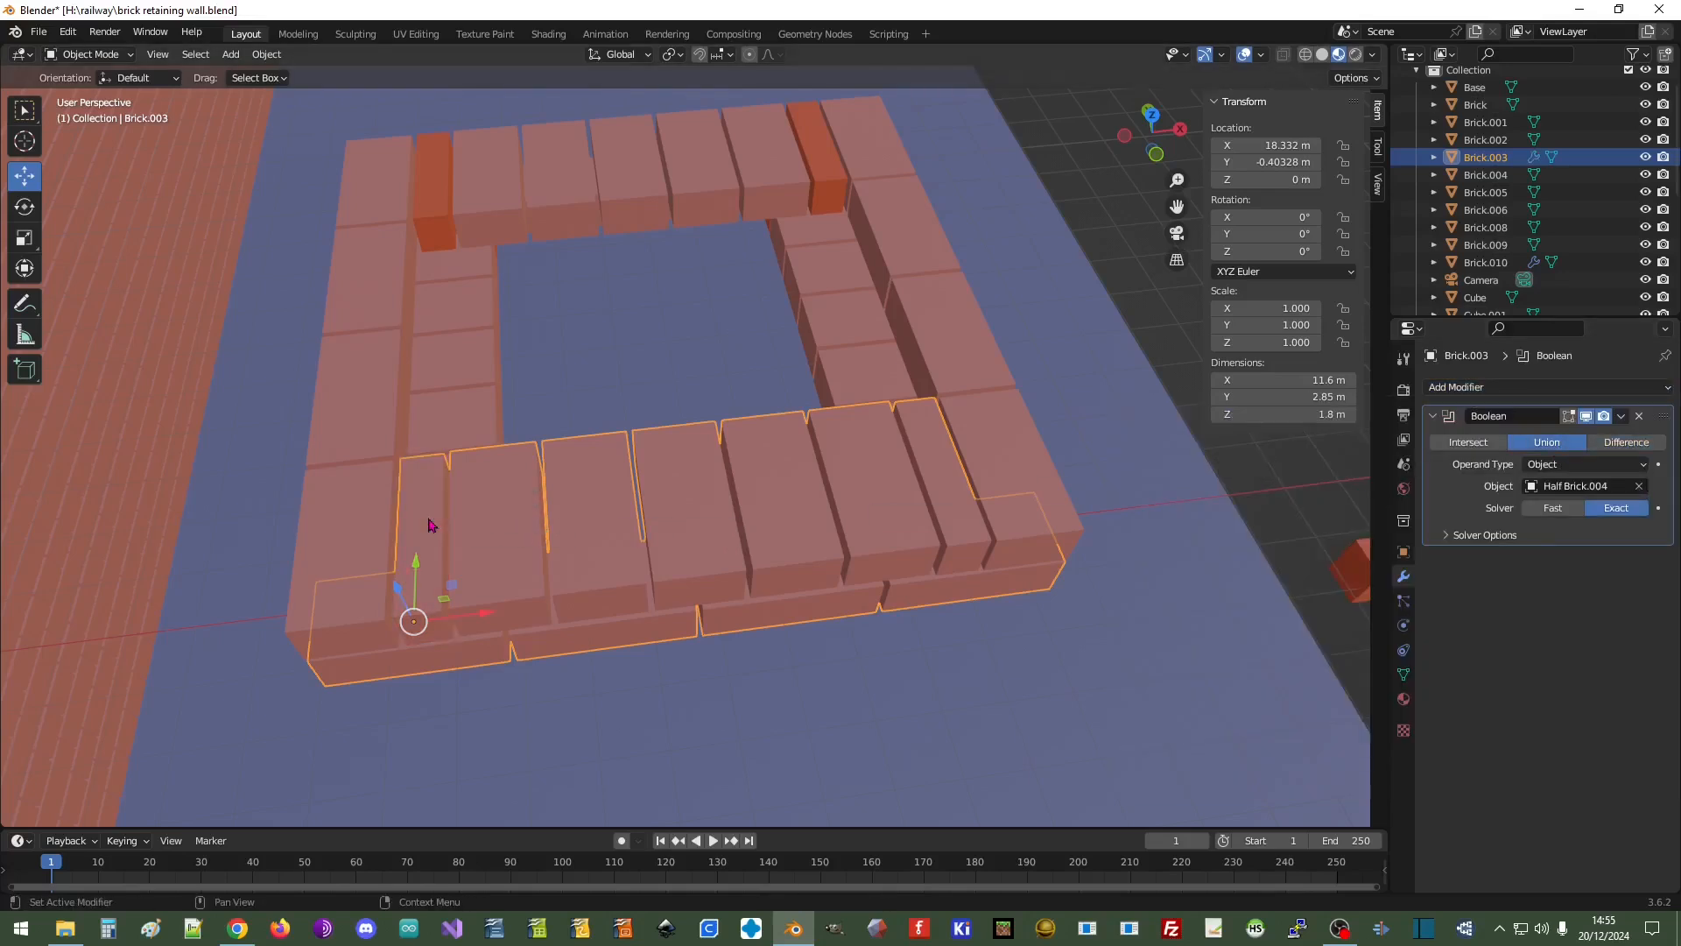
{"action": "left_click", "coordinate": [1619, 419]}
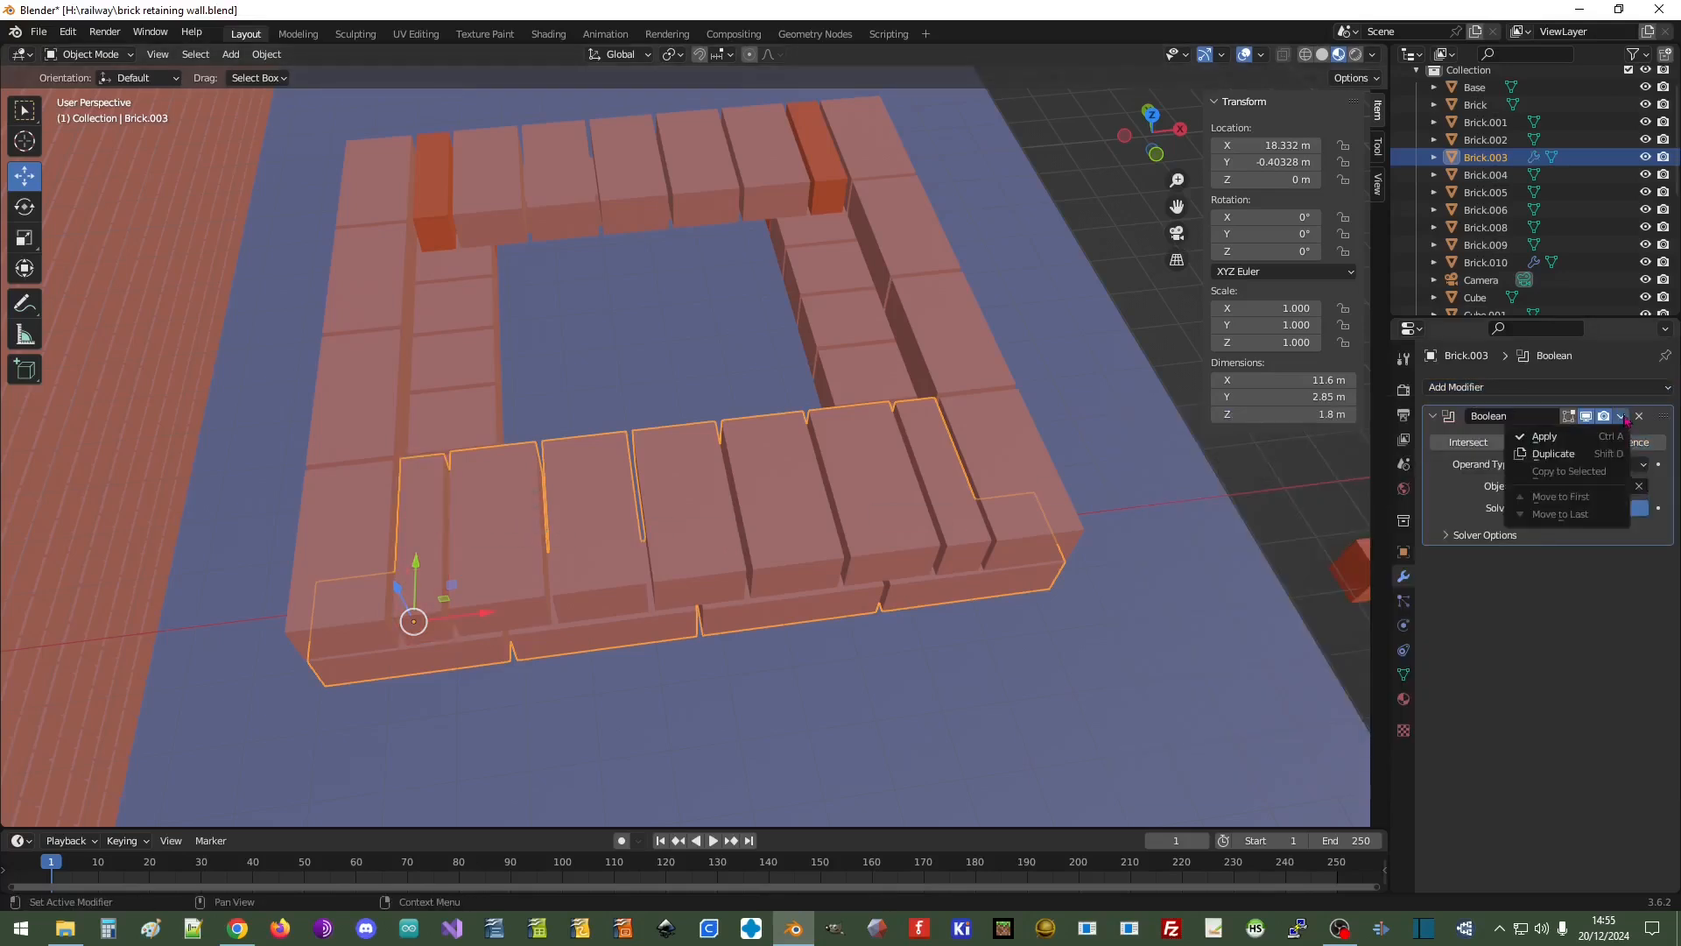
{"action": "left_click", "coordinate": [1553, 440]}
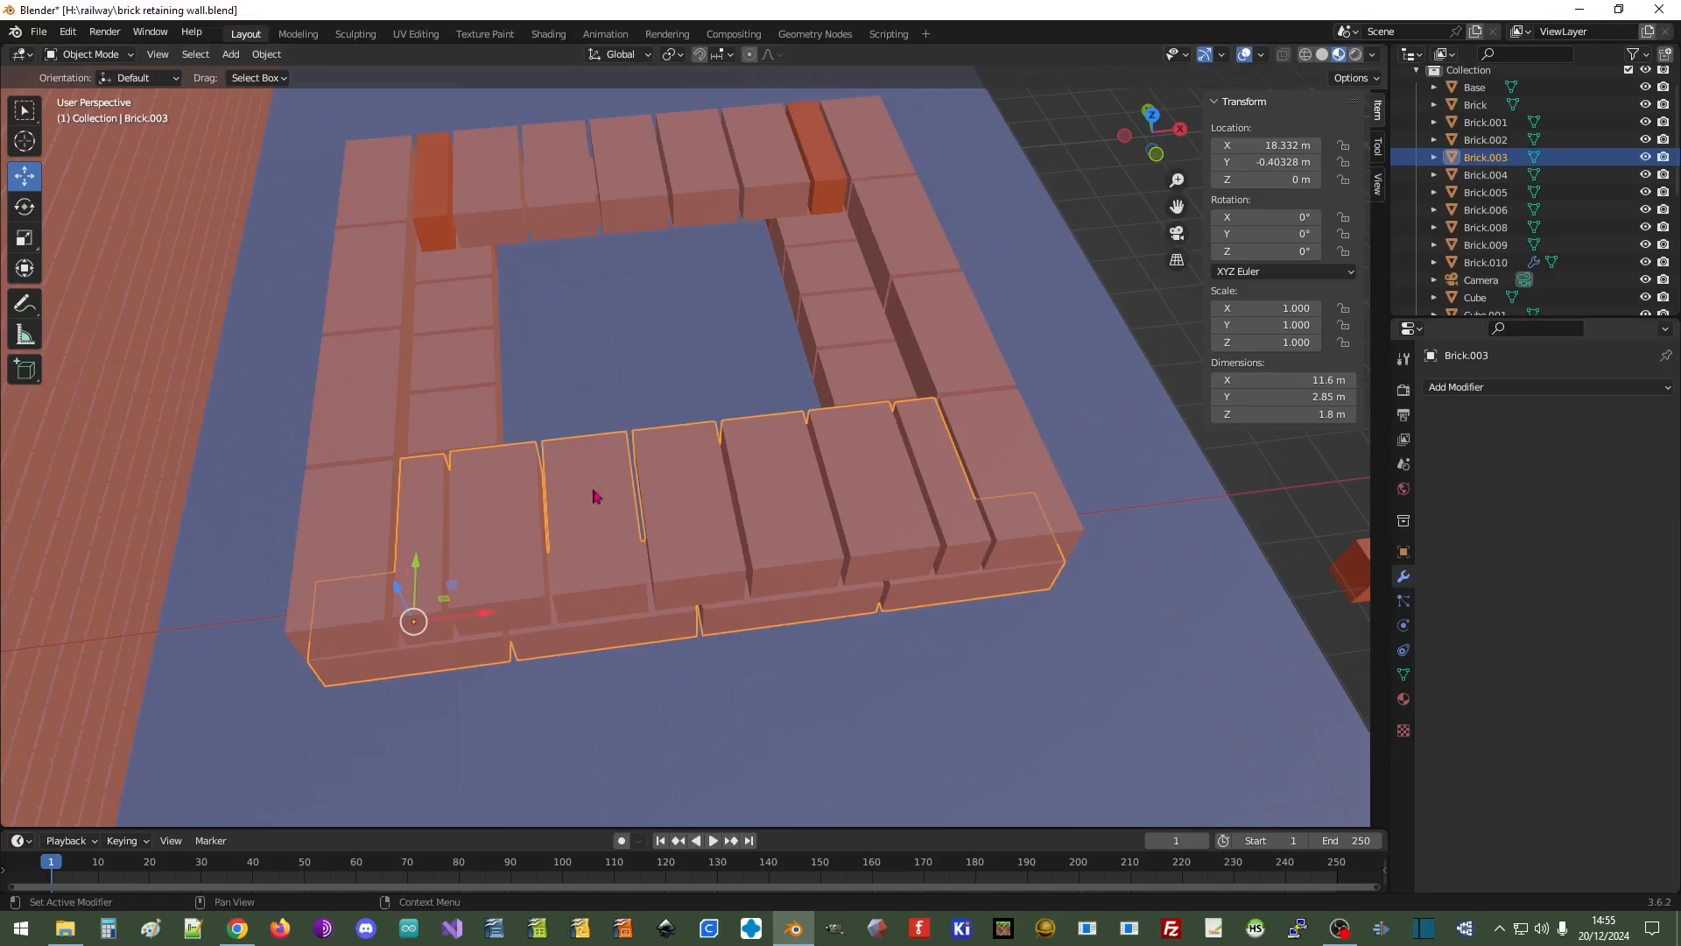
{"action": "left_click", "coordinate": [424, 508]}
{"action": "key", "text": "Delete"}
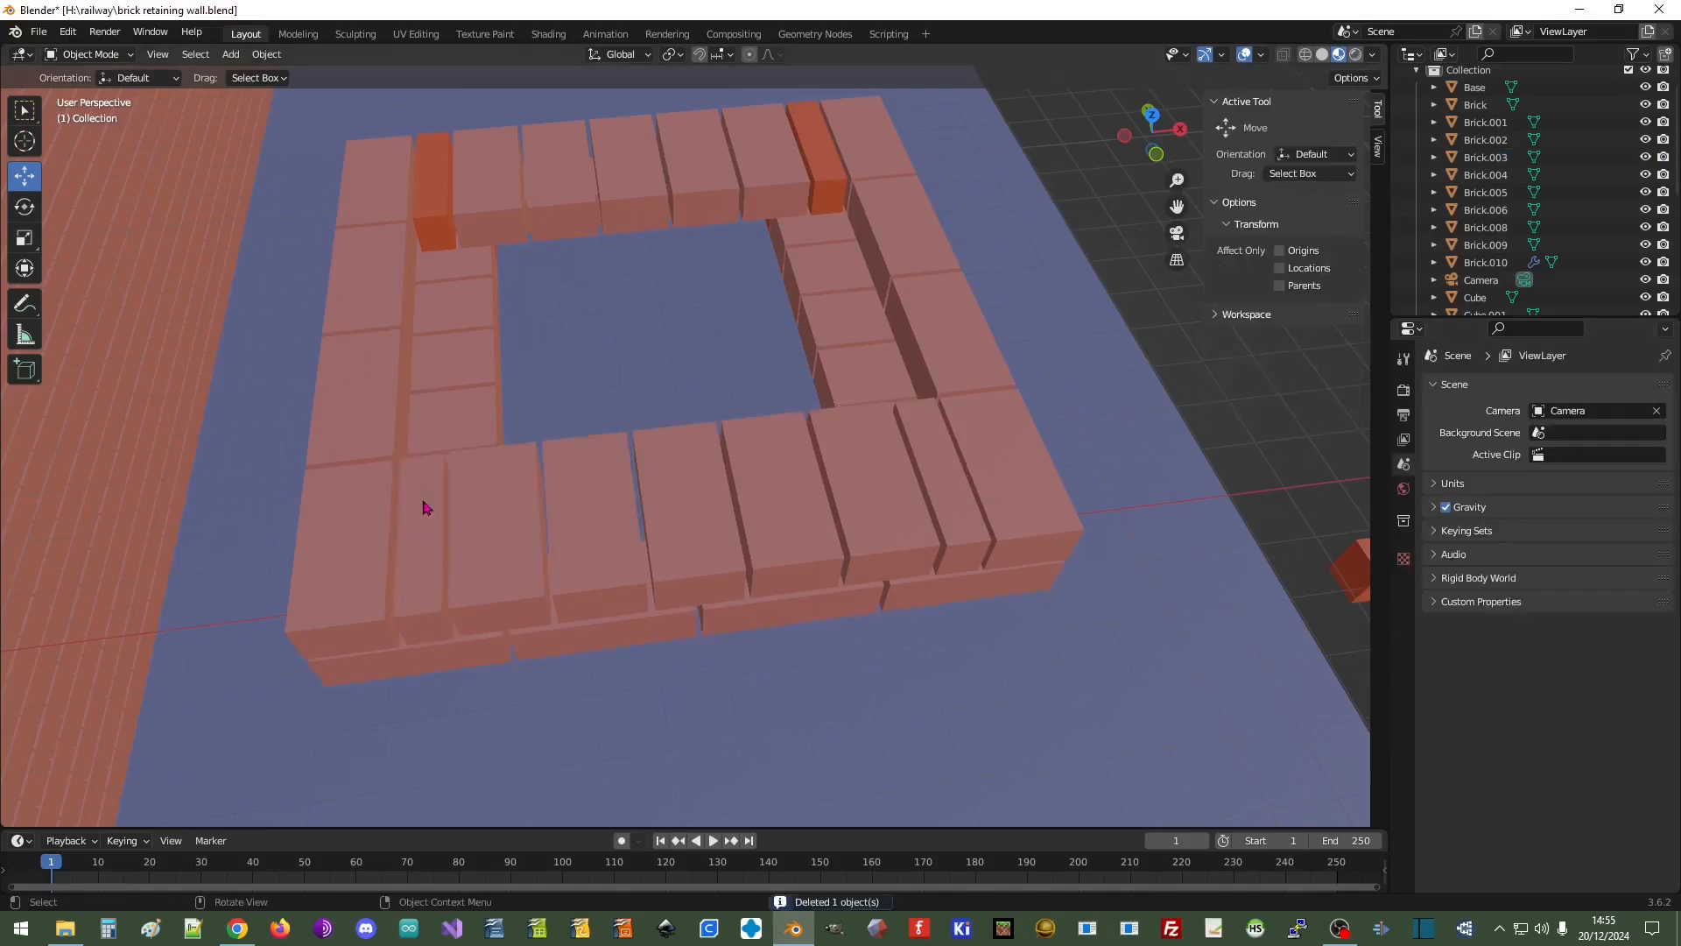
Merge the first-course half brick at the front of the high-X side into the merged bricks with an applied Boolean Union, and delete its original
{"action": "middle_click_drag", "start_coordinate": [1072, 629], "coordinate": [602, 720]}
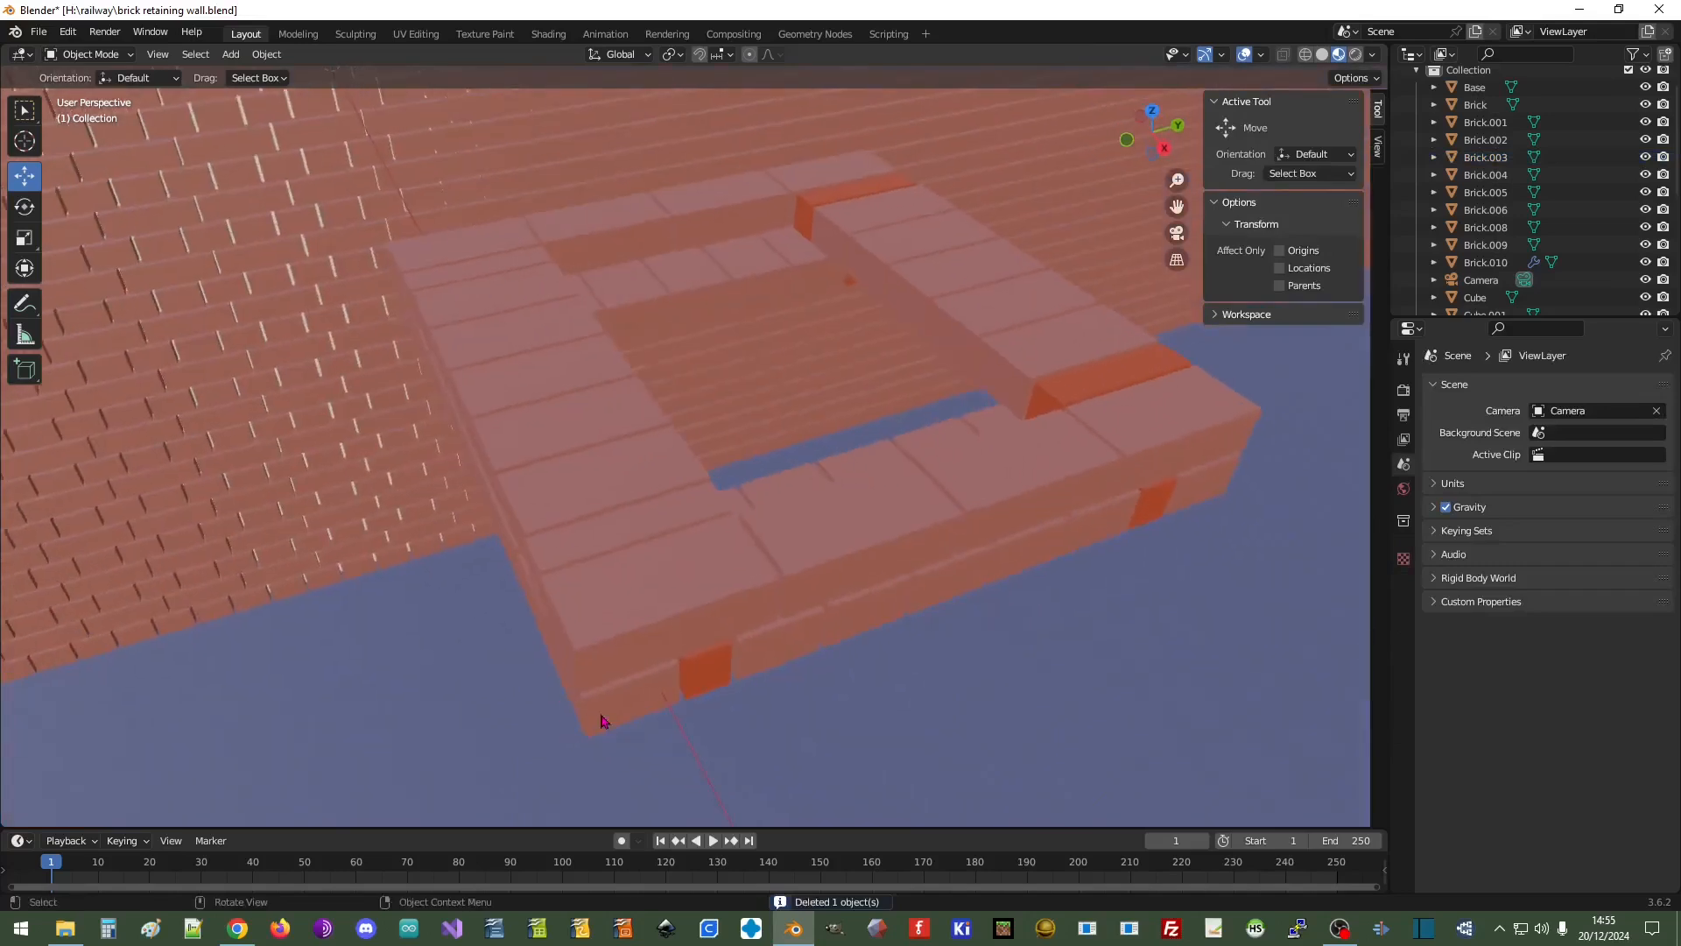
{"action": "left_click", "coordinate": [640, 706]}
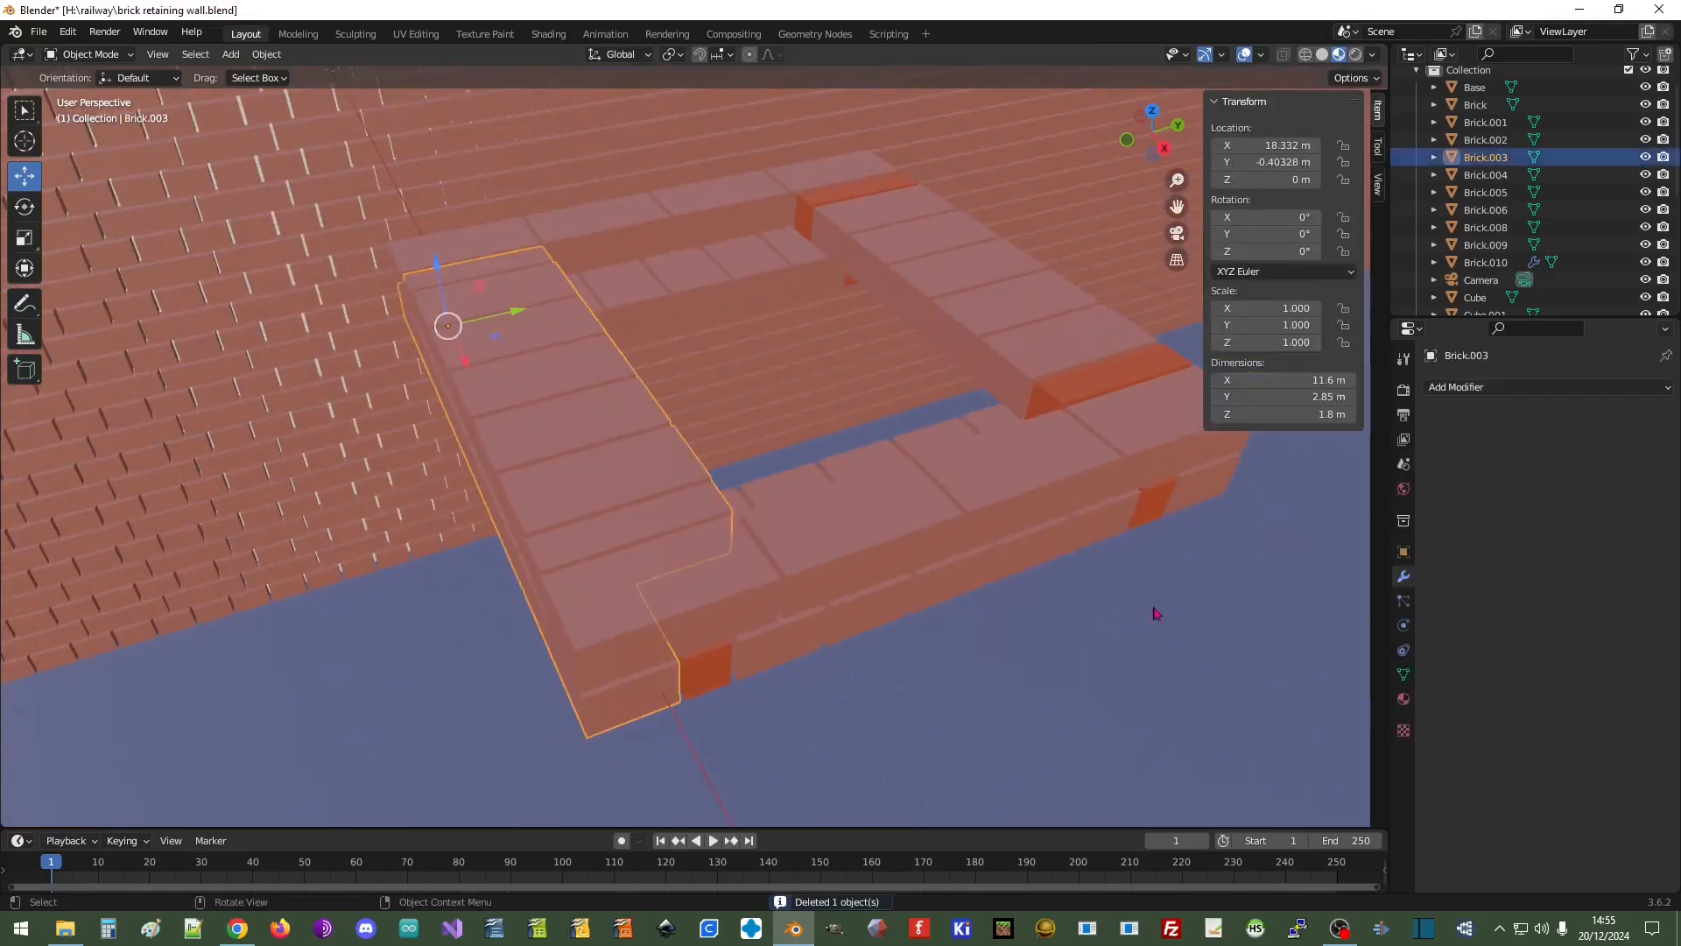
{"action": "left_click", "coordinate": [1499, 390]}
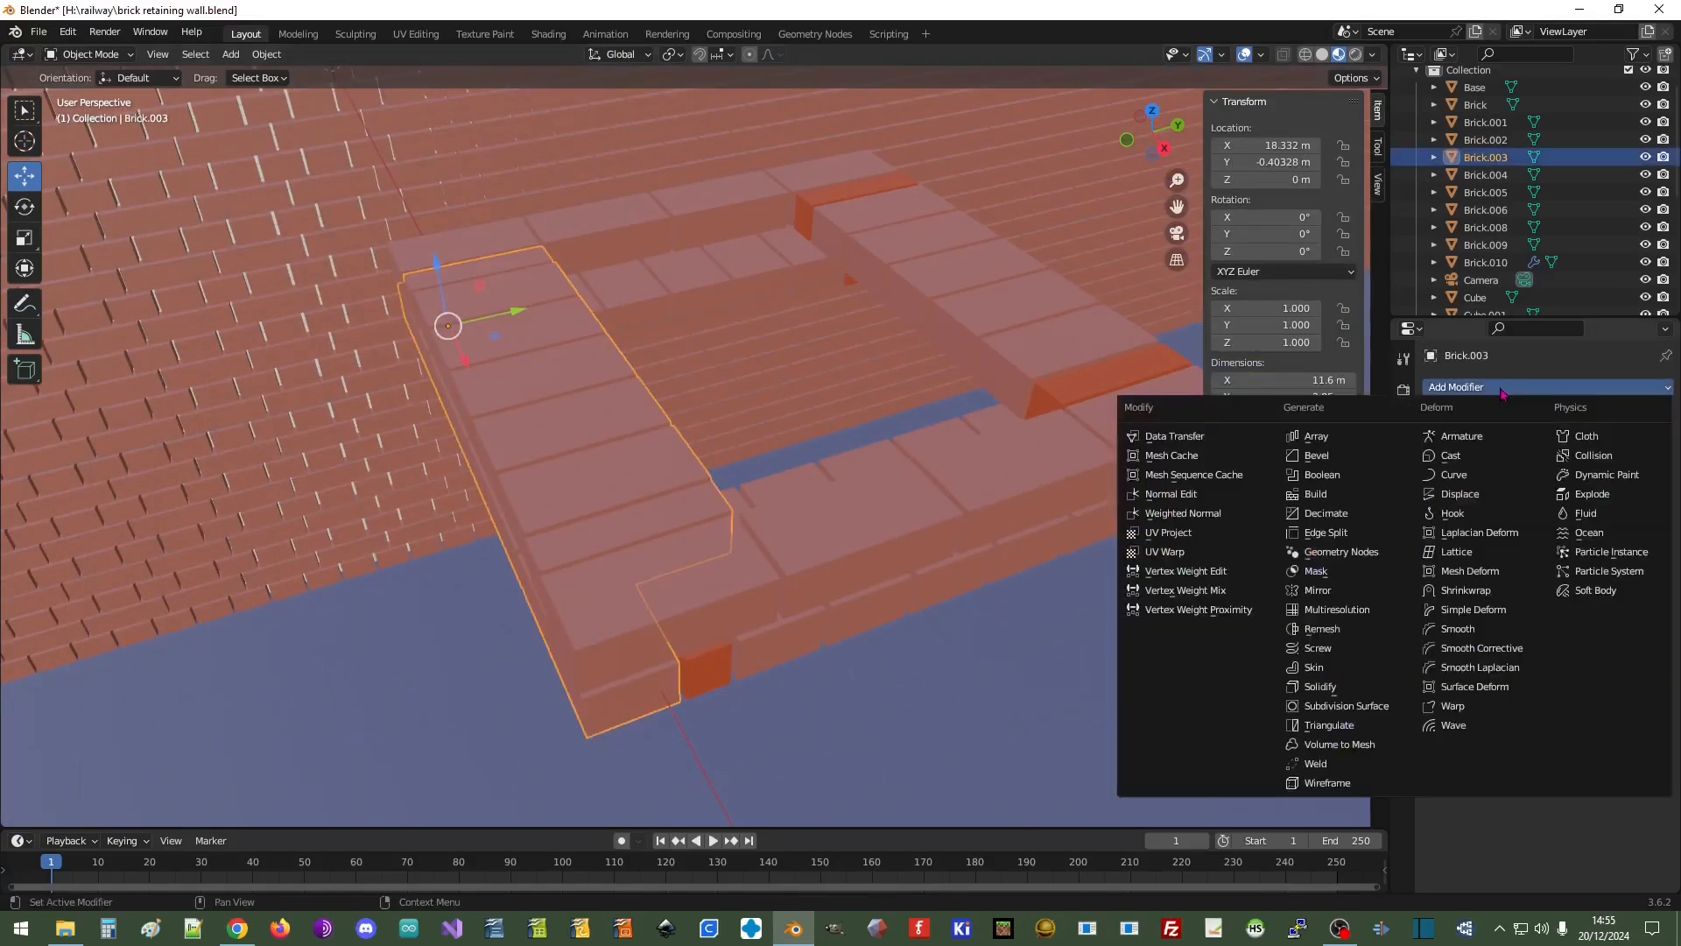
{"action": "left_click", "coordinate": [1324, 477]}
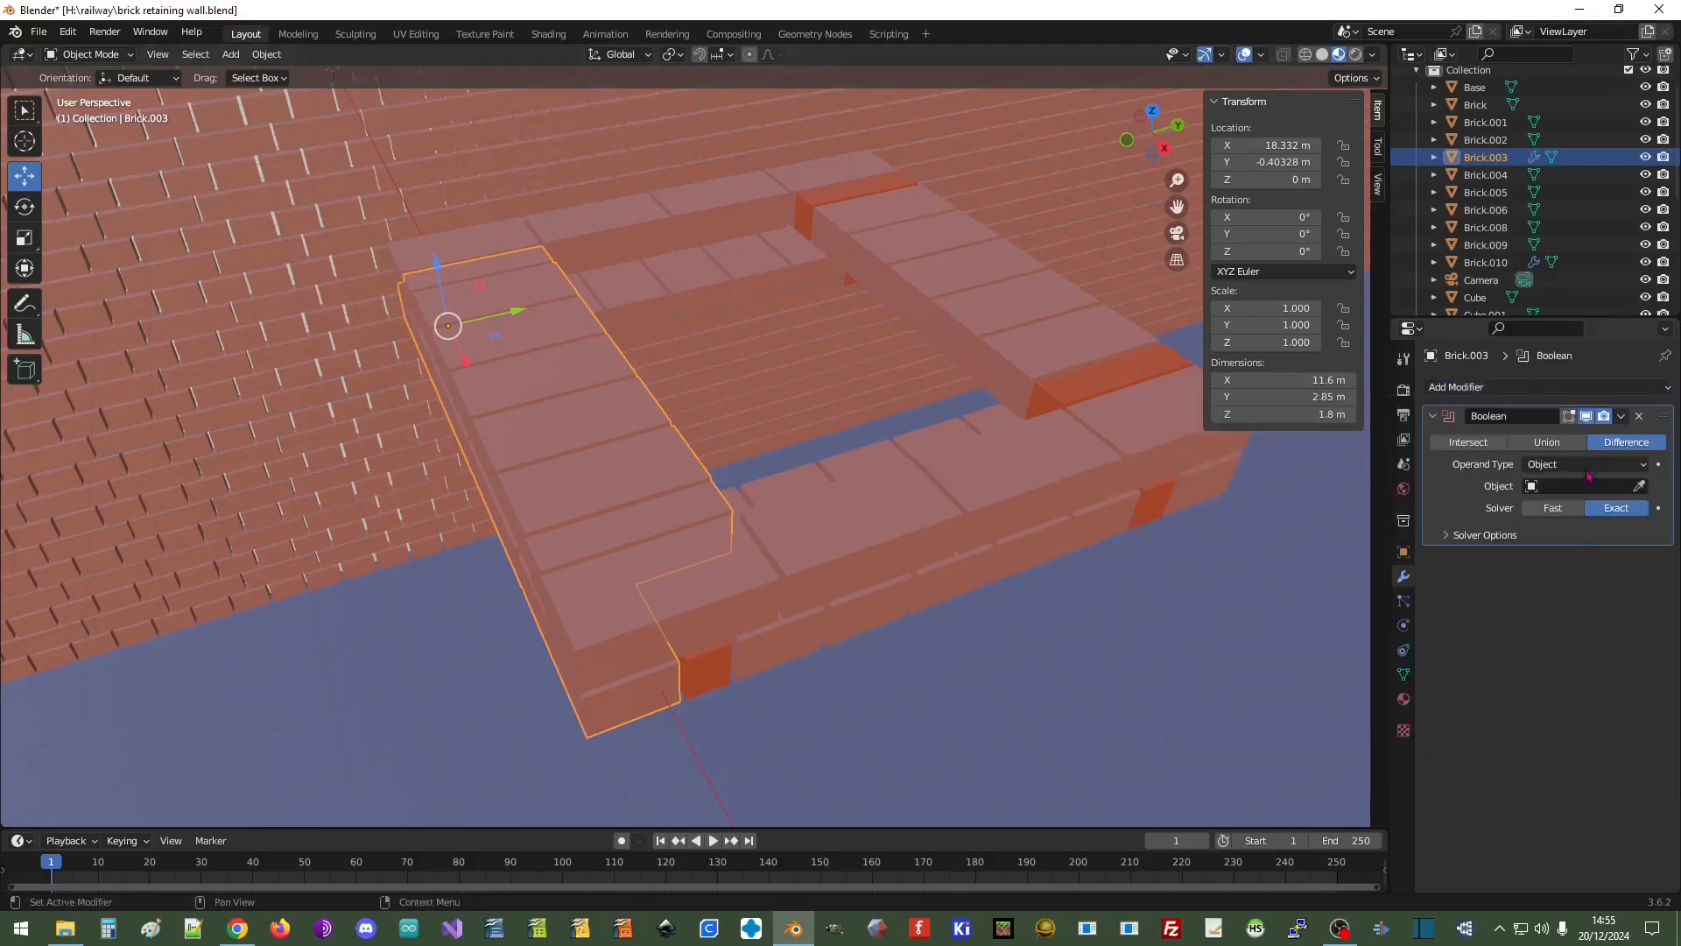
{"action": "left_click", "coordinate": [1640, 486]}
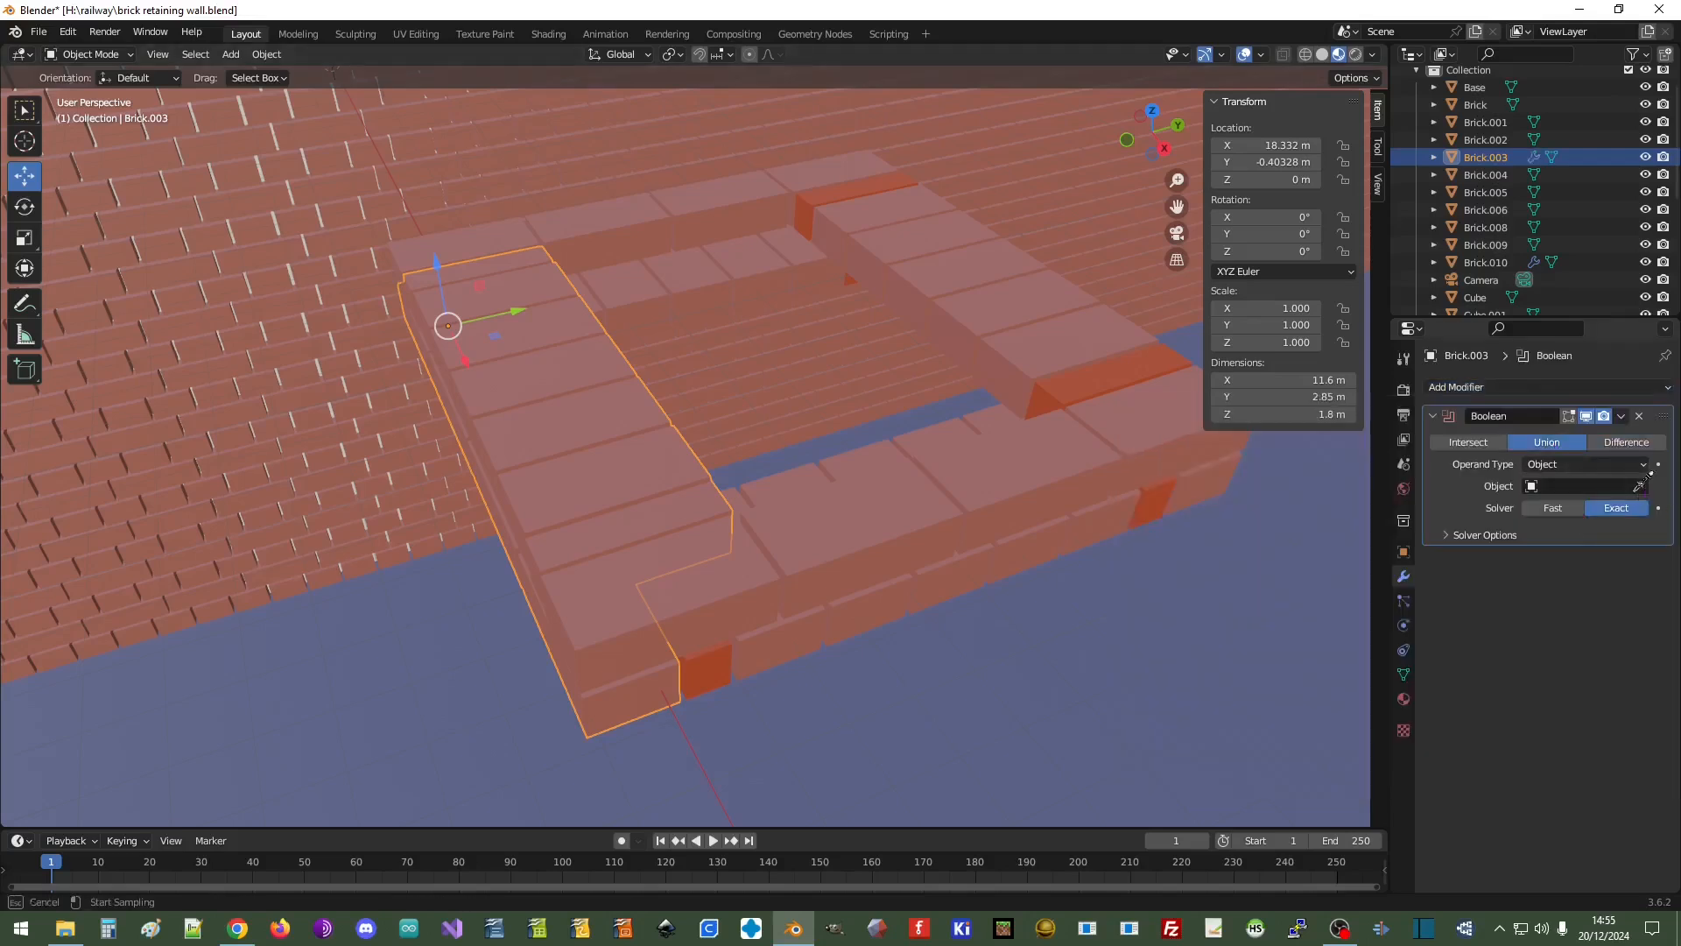
{"action": "left_click", "coordinate": [713, 683]}
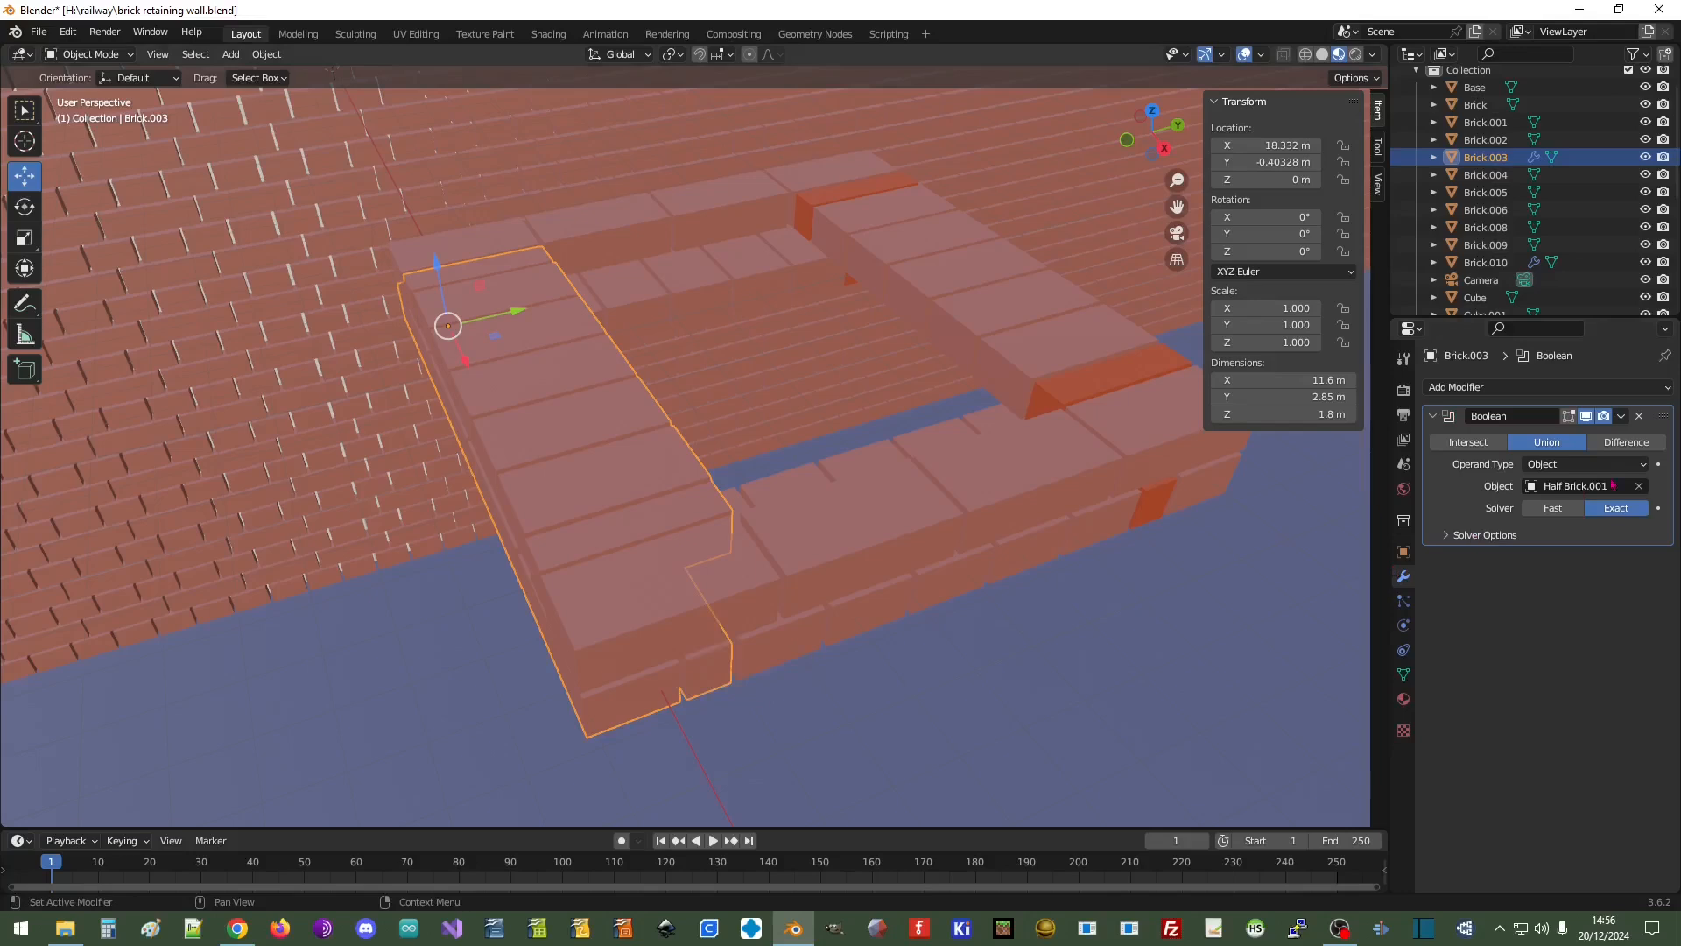
{"action": "left_click", "coordinate": [1621, 416]}
{"action": "left_click", "coordinate": [1573, 437]}
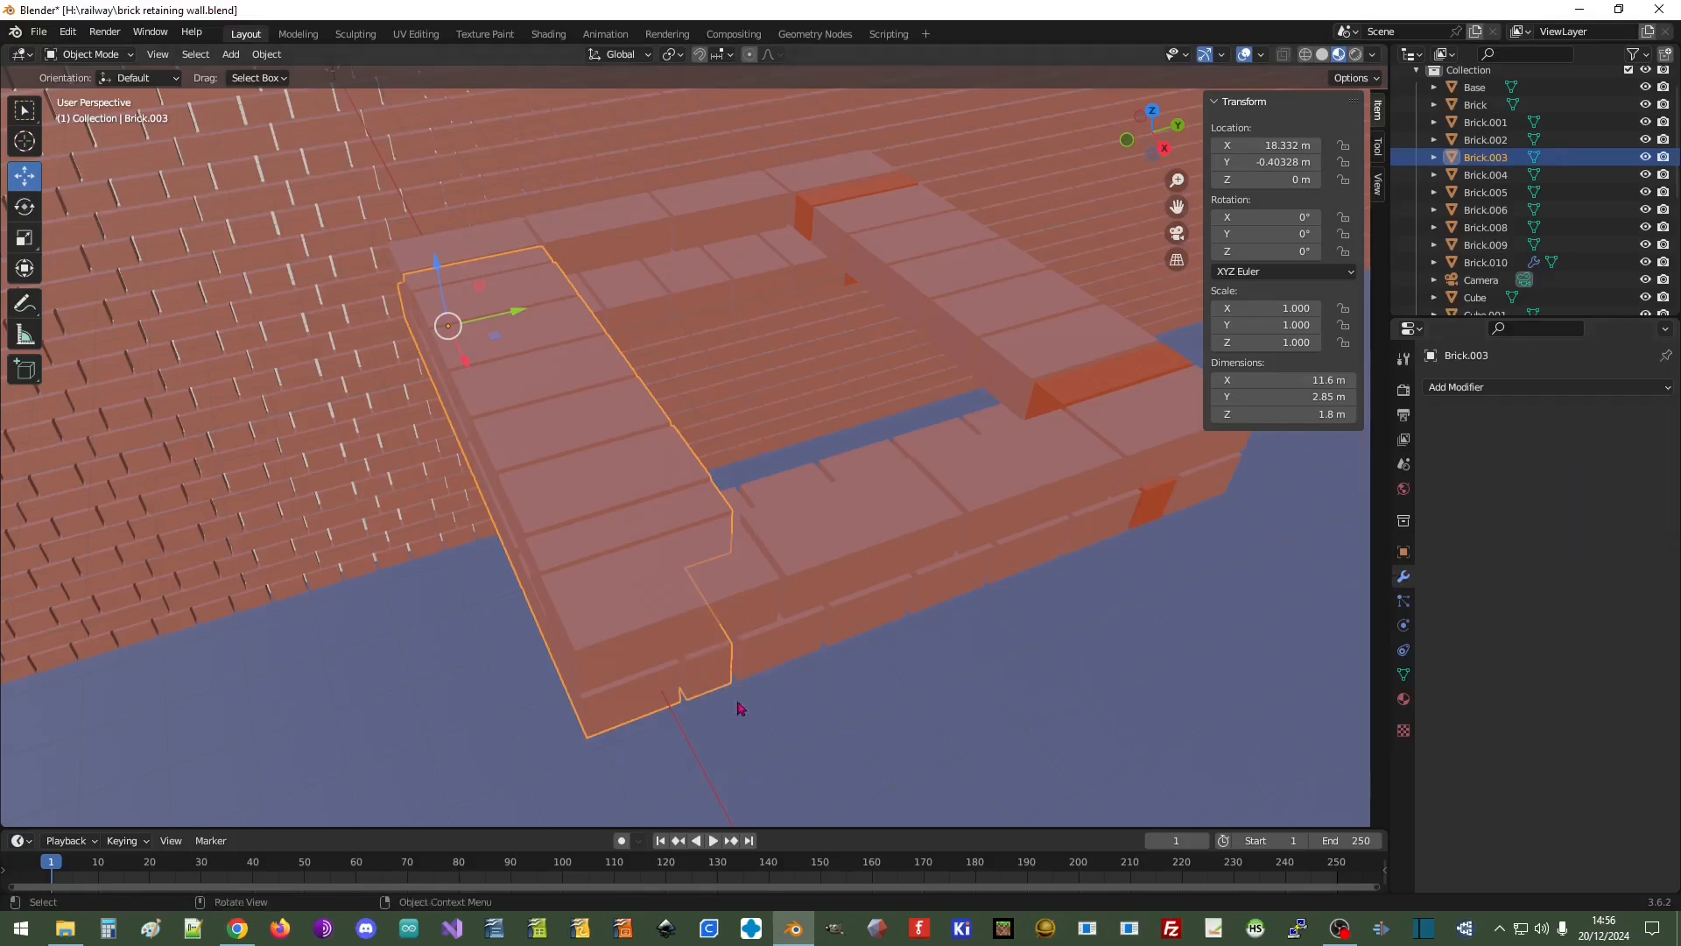
{"action": "left_click", "coordinate": [714, 676]}
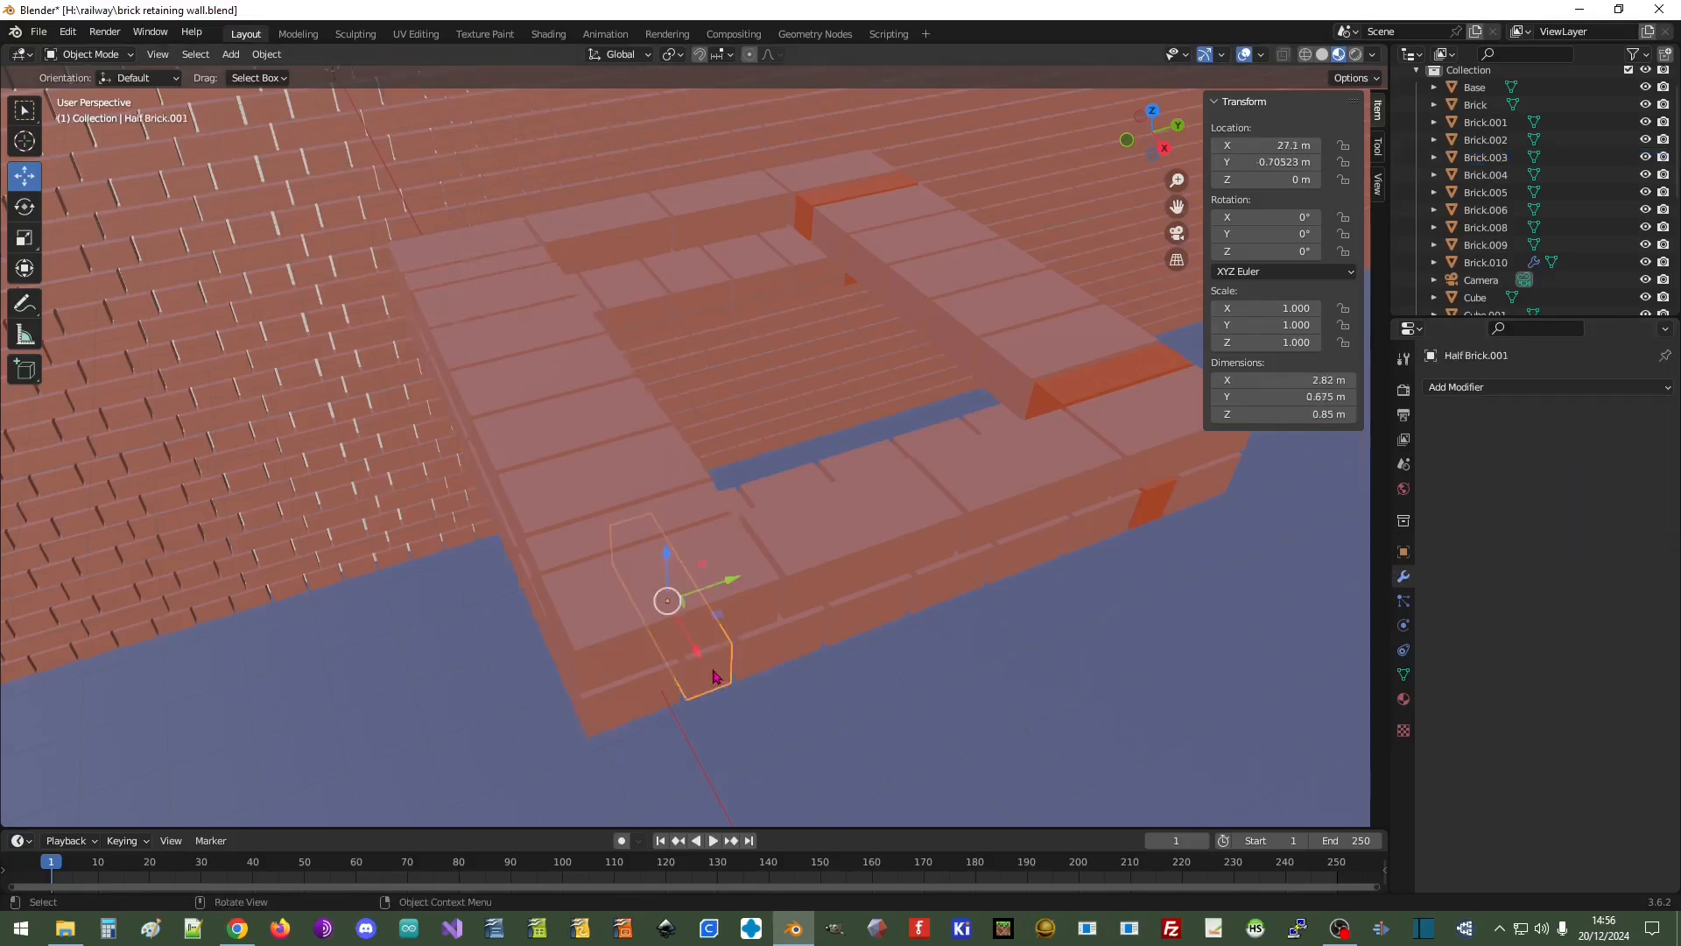
{"action": "key", "text": "Delete"}
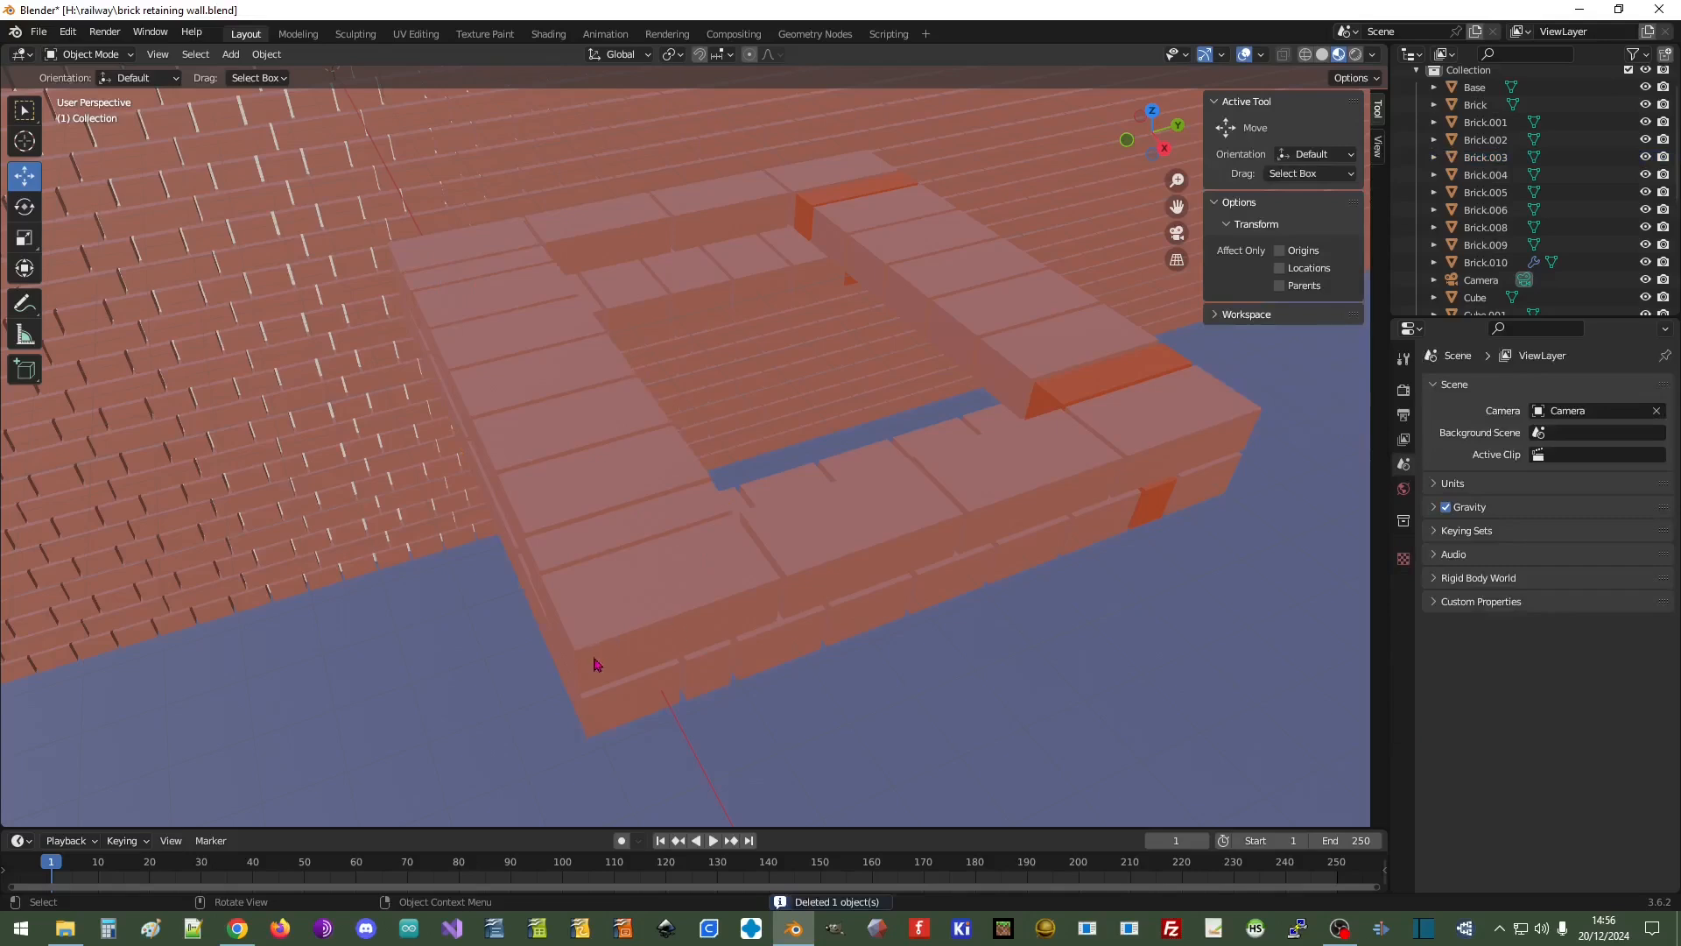
Merge the second-course brick row along the high-X side into the merged bricks with an applied Boolean Union, and delete the original row
{"action": "left_click", "coordinate": [611, 716]}
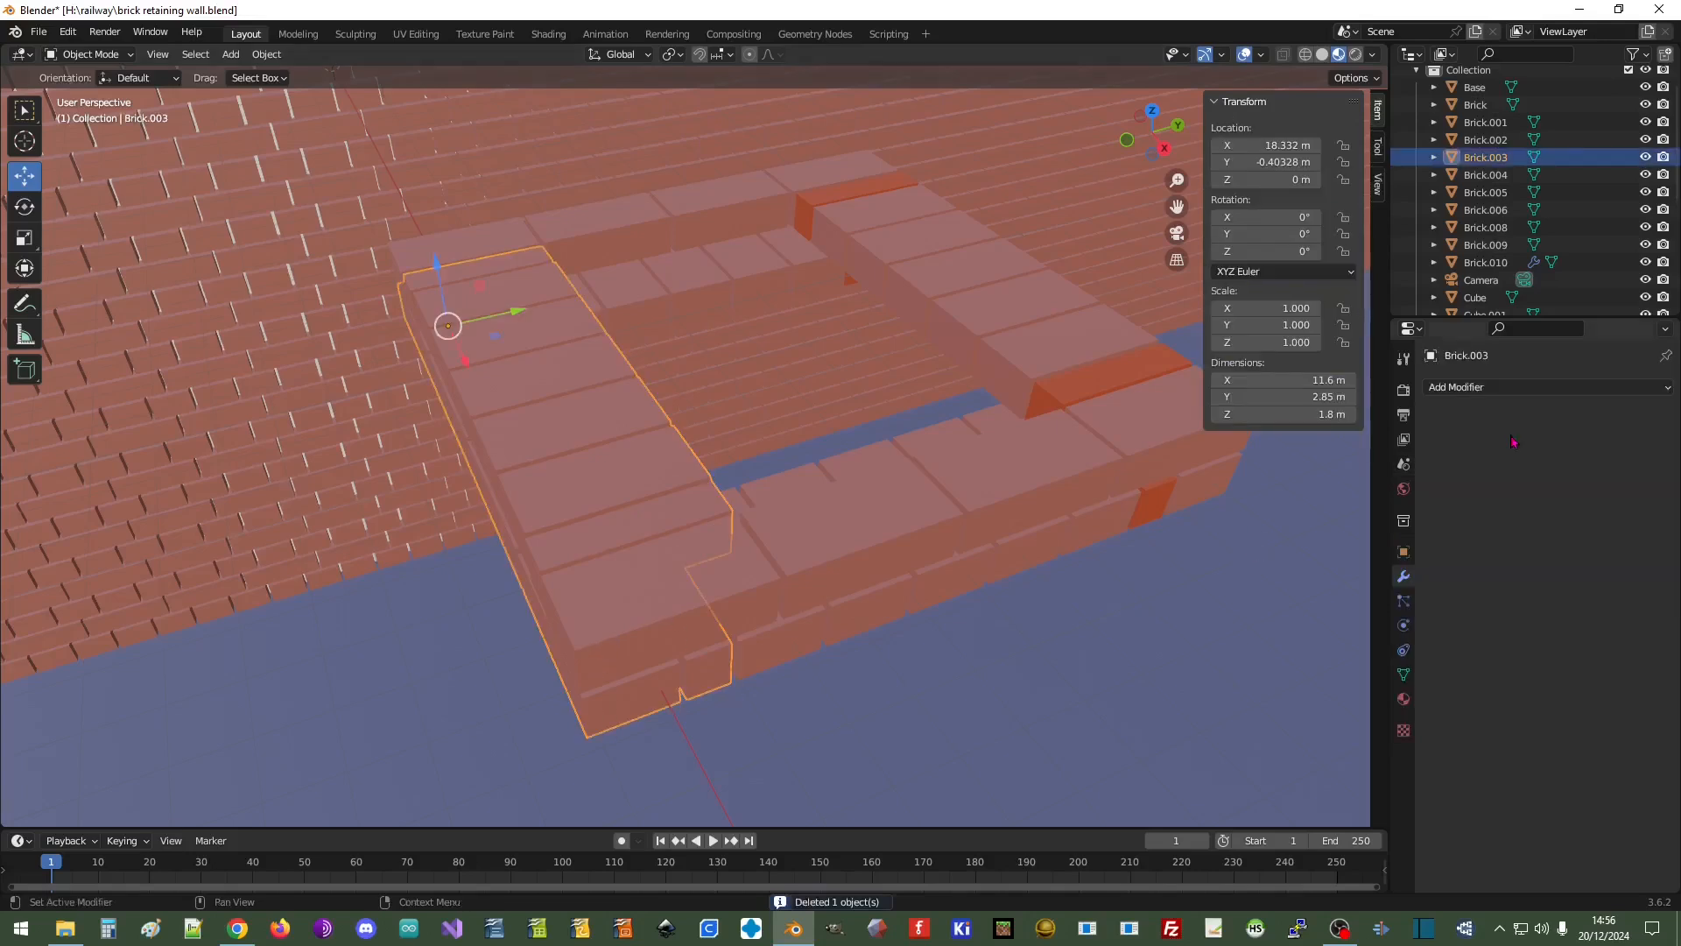
{"action": "left_click", "coordinate": [1550, 387]}
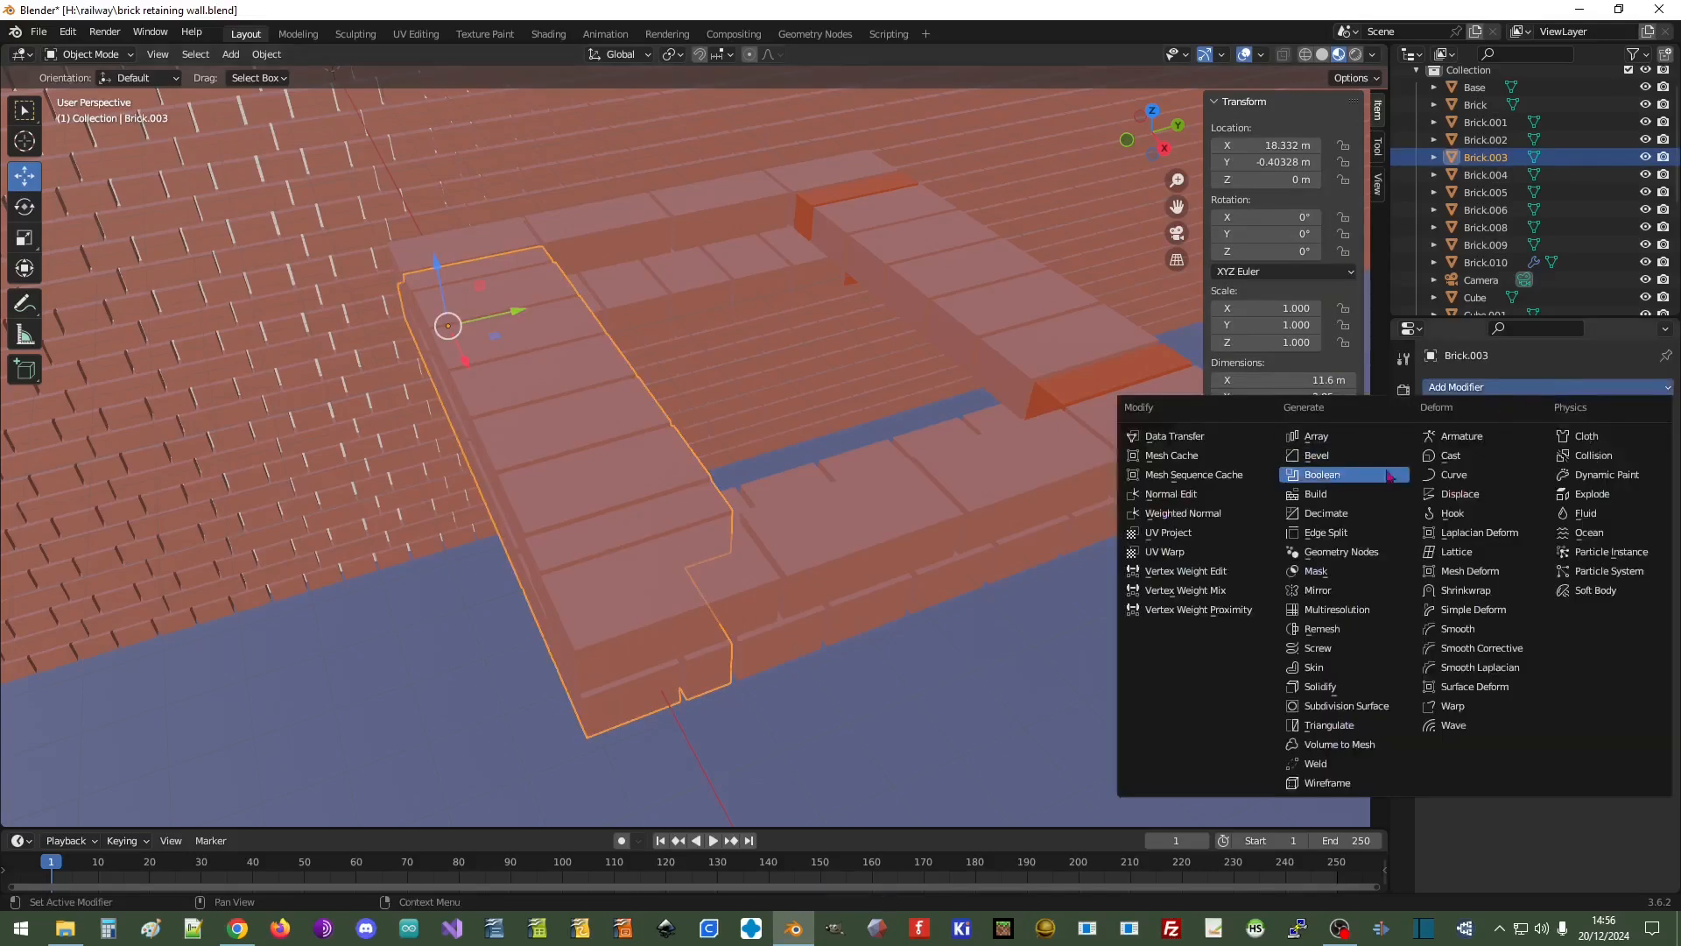
{"action": "left_click", "coordinate": [1366, 476]}
{"action": "left_click", "coordinate": [1548, 443]}
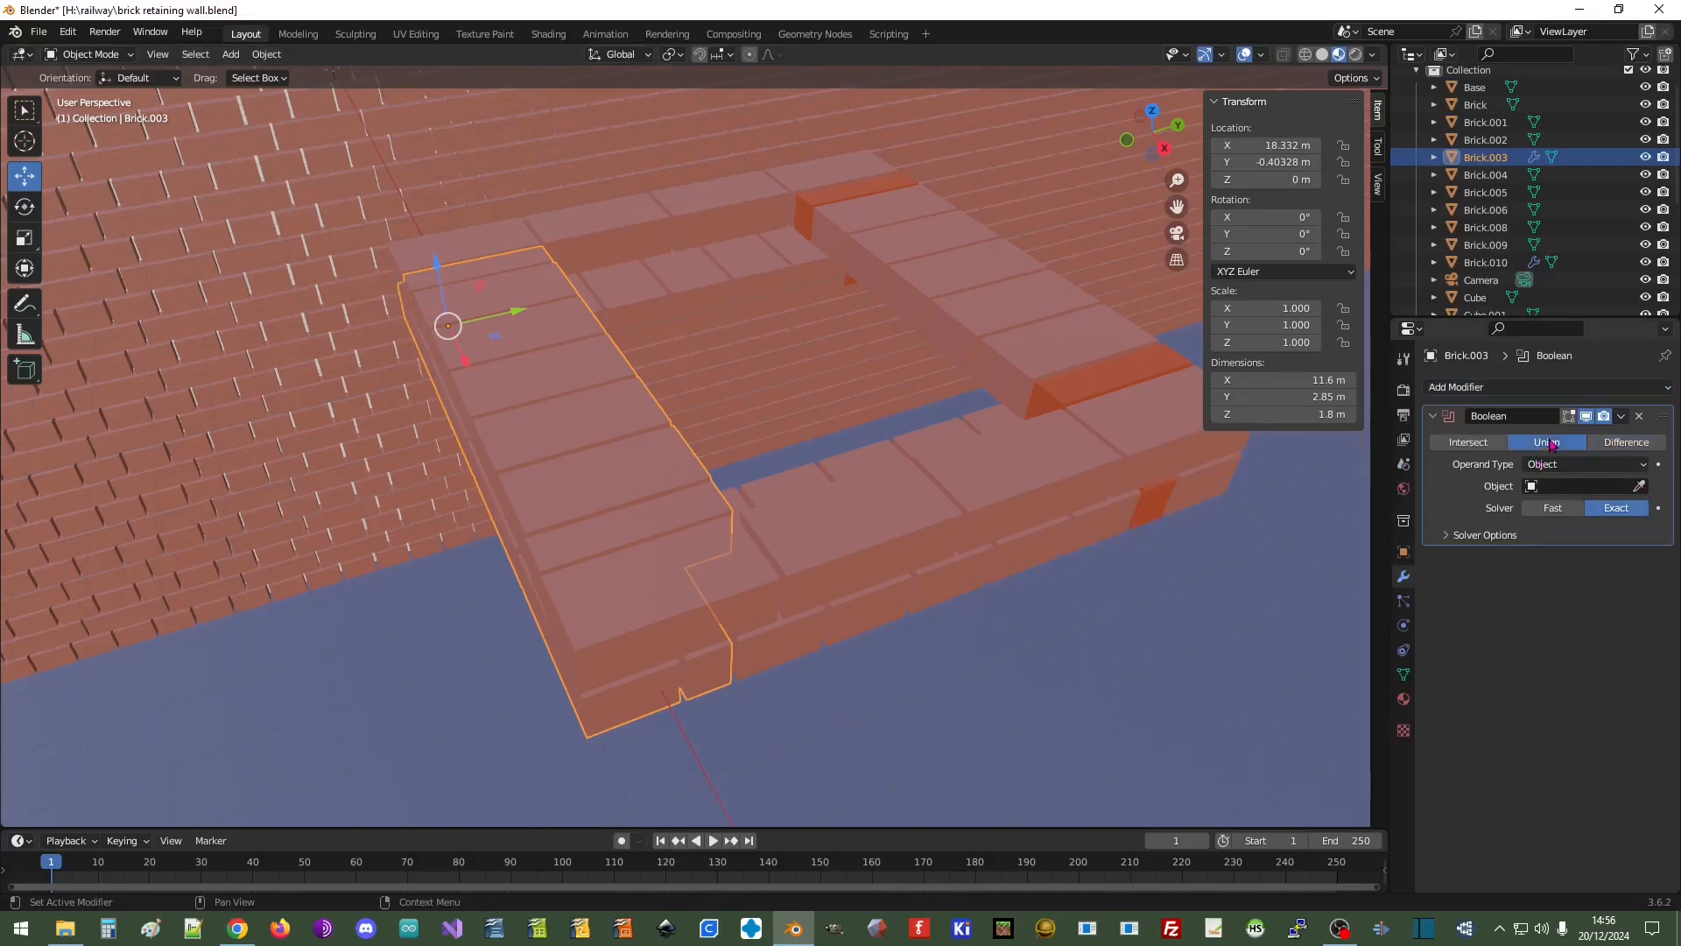
{"action": "left_click", "coordinate": [1639, 487]}
{"action": "left_click", "coordinate": [856, 568]}
{"action": "left_click", "coordinate": [1622, 417]}
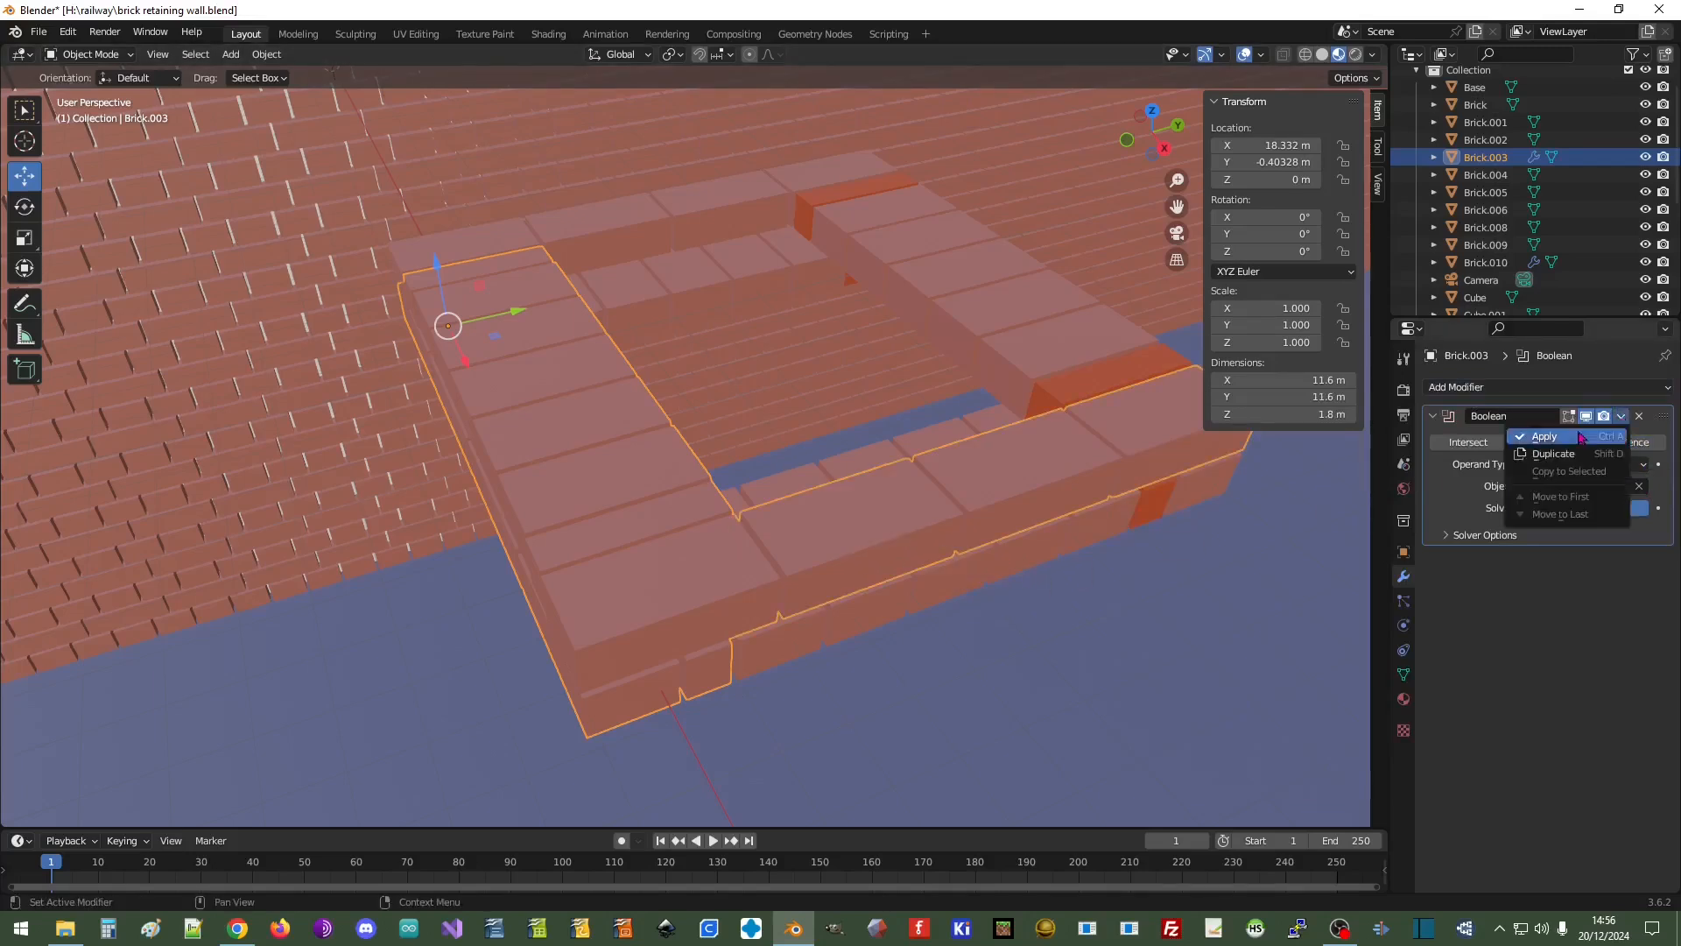
{"action": "left_click", "coordinate": [1580, 439]}
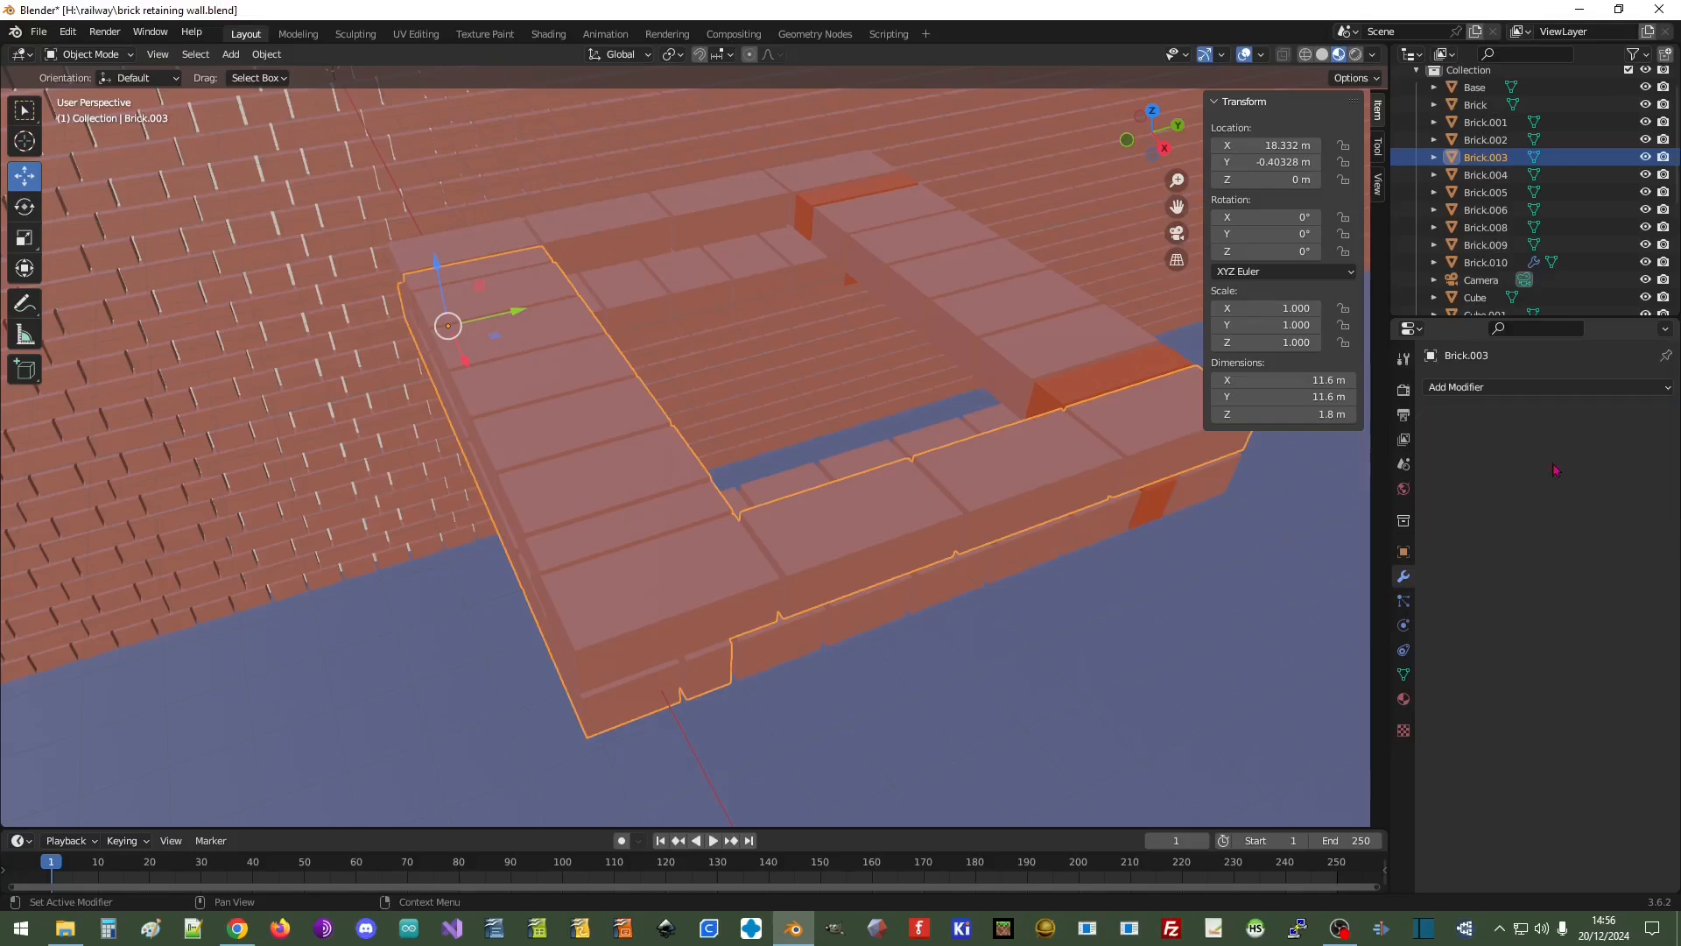
{"action": "left_click", "coordinate": [833, 563]}
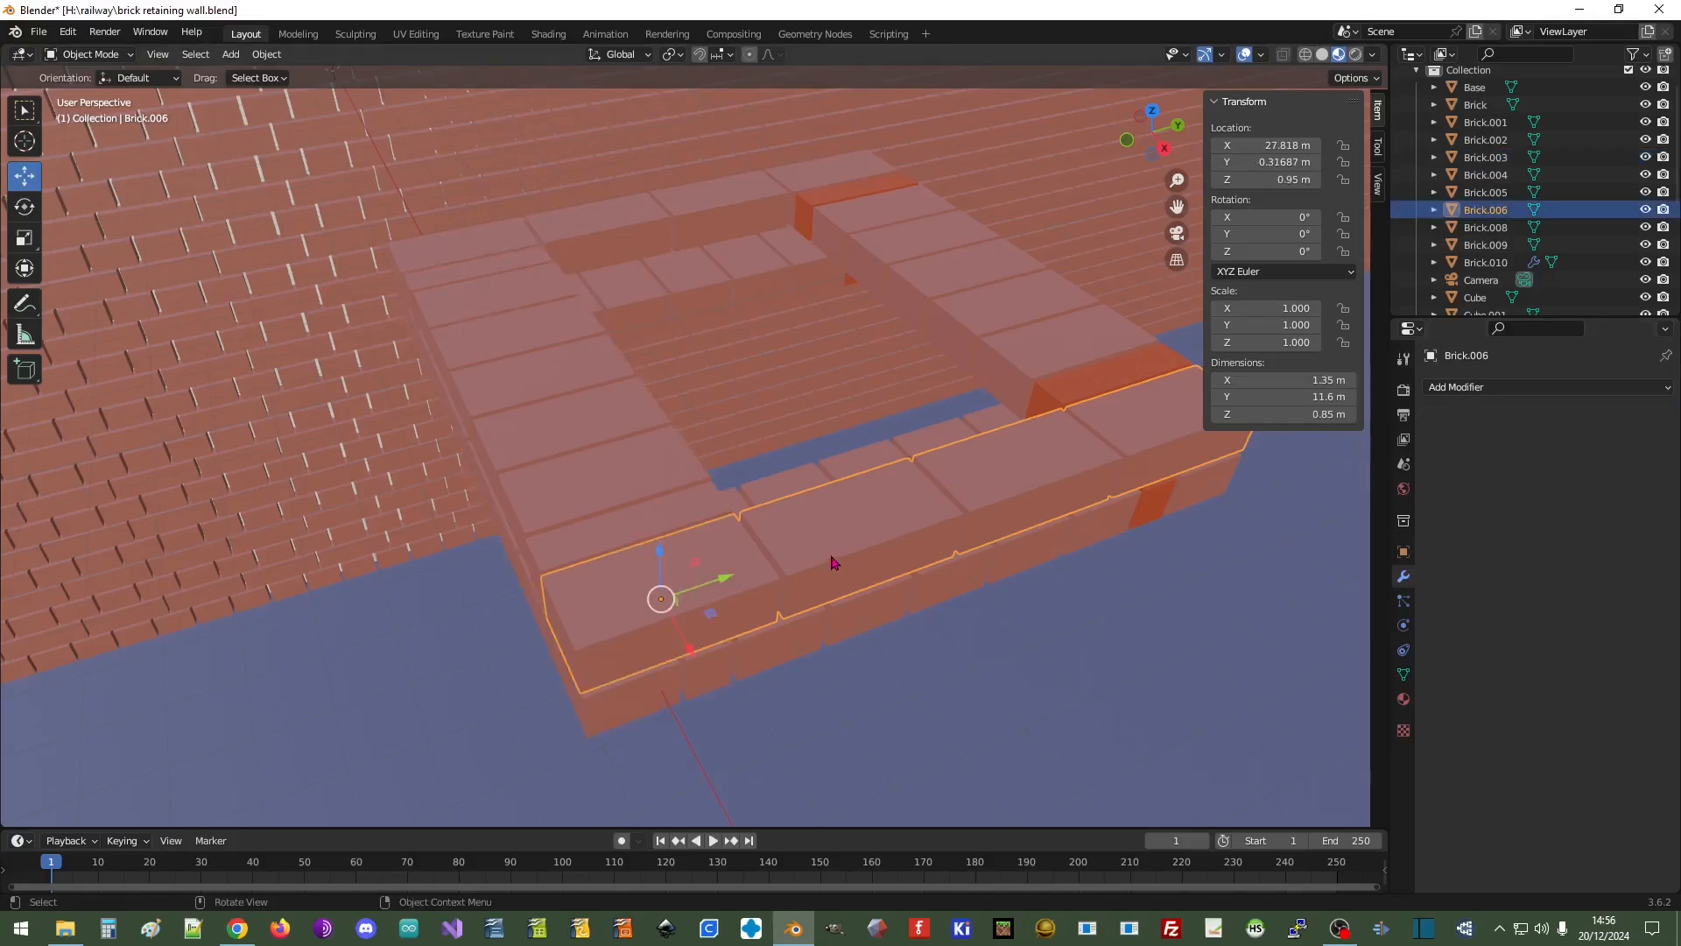
{"action": "key", "text": "Delete"}
Merge the first-course five-brick row along the high-X side into the merged bricks with an applied Boolean Union, and delete the original row
{"action": "left_click", "coordinate": [779, 586]}
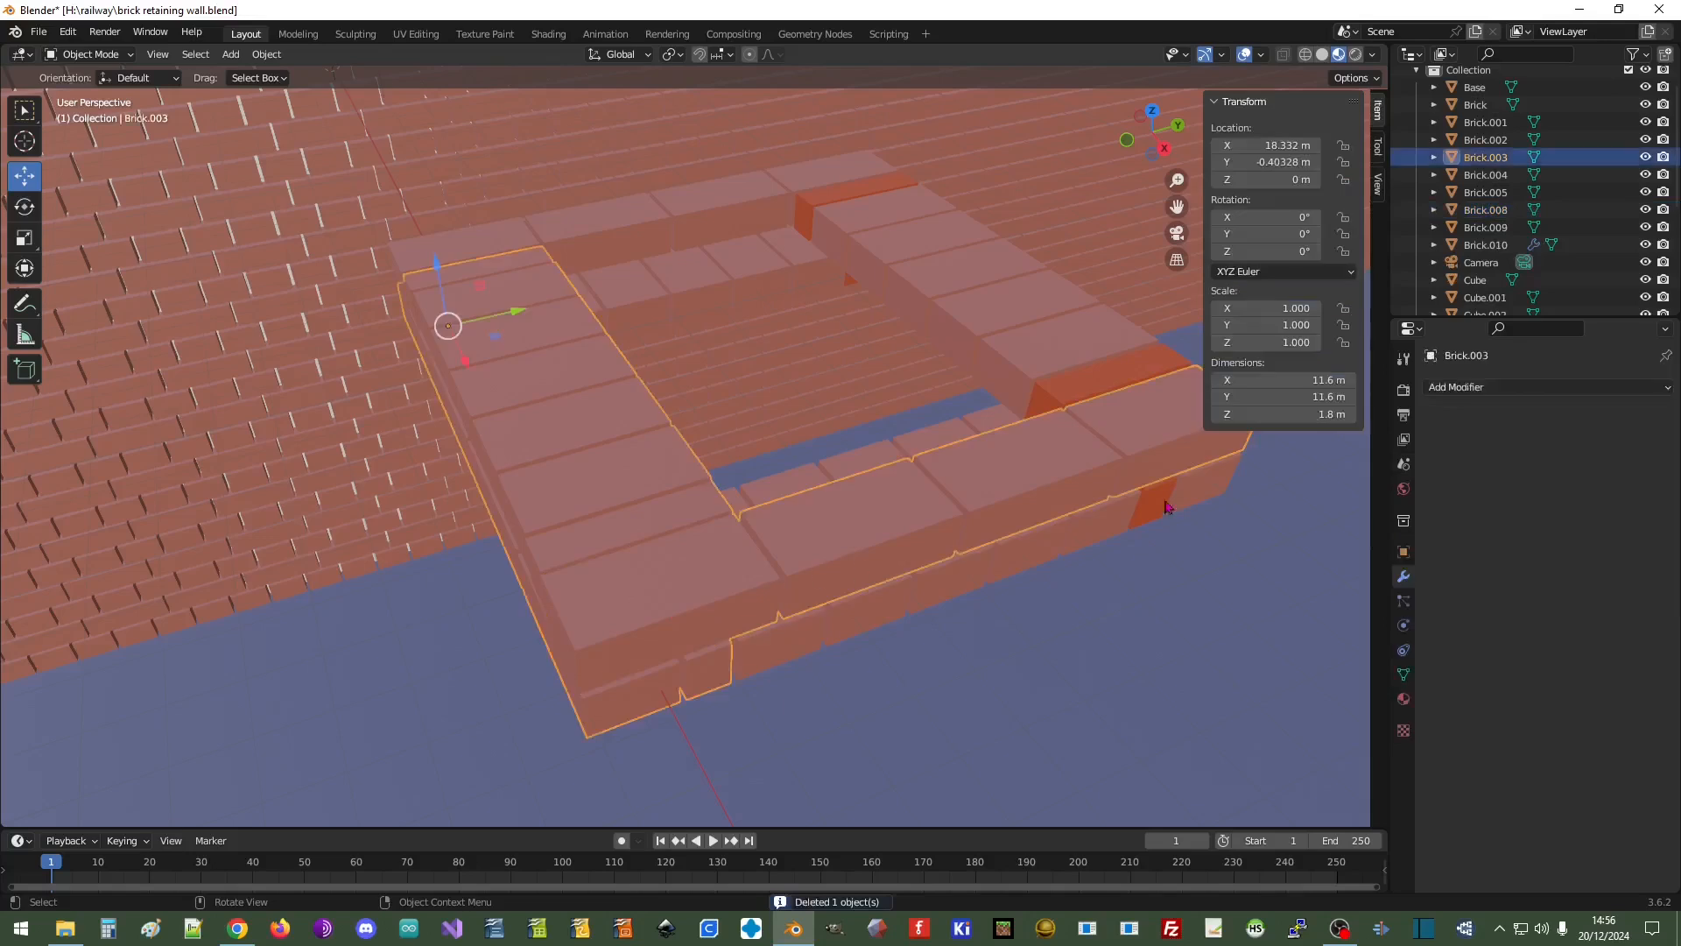
{"action": "left_click", "coordinate": [1519, 387]}
{"action": "left_click", "coordinate": [1327, 475]}
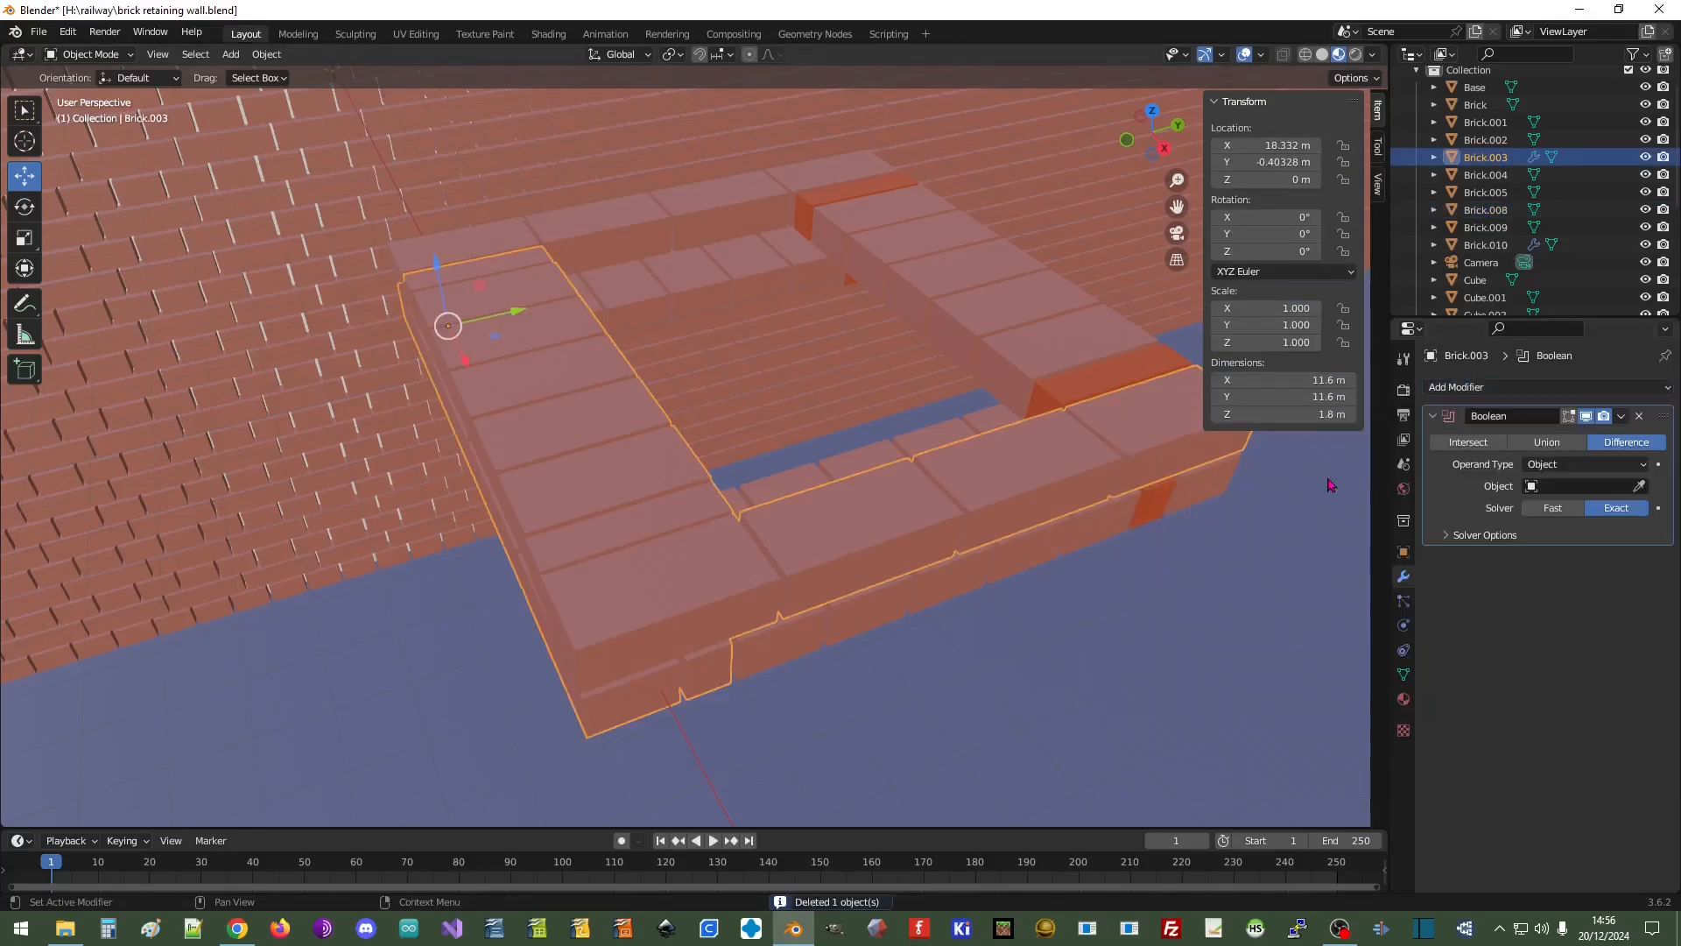
{"action": "left_click", "coordinate": [1546, 442]}
{"action": "left_click", "coordinate": [1638, 489]}
{"action": "left_click", "coordinate": [886, 600]}
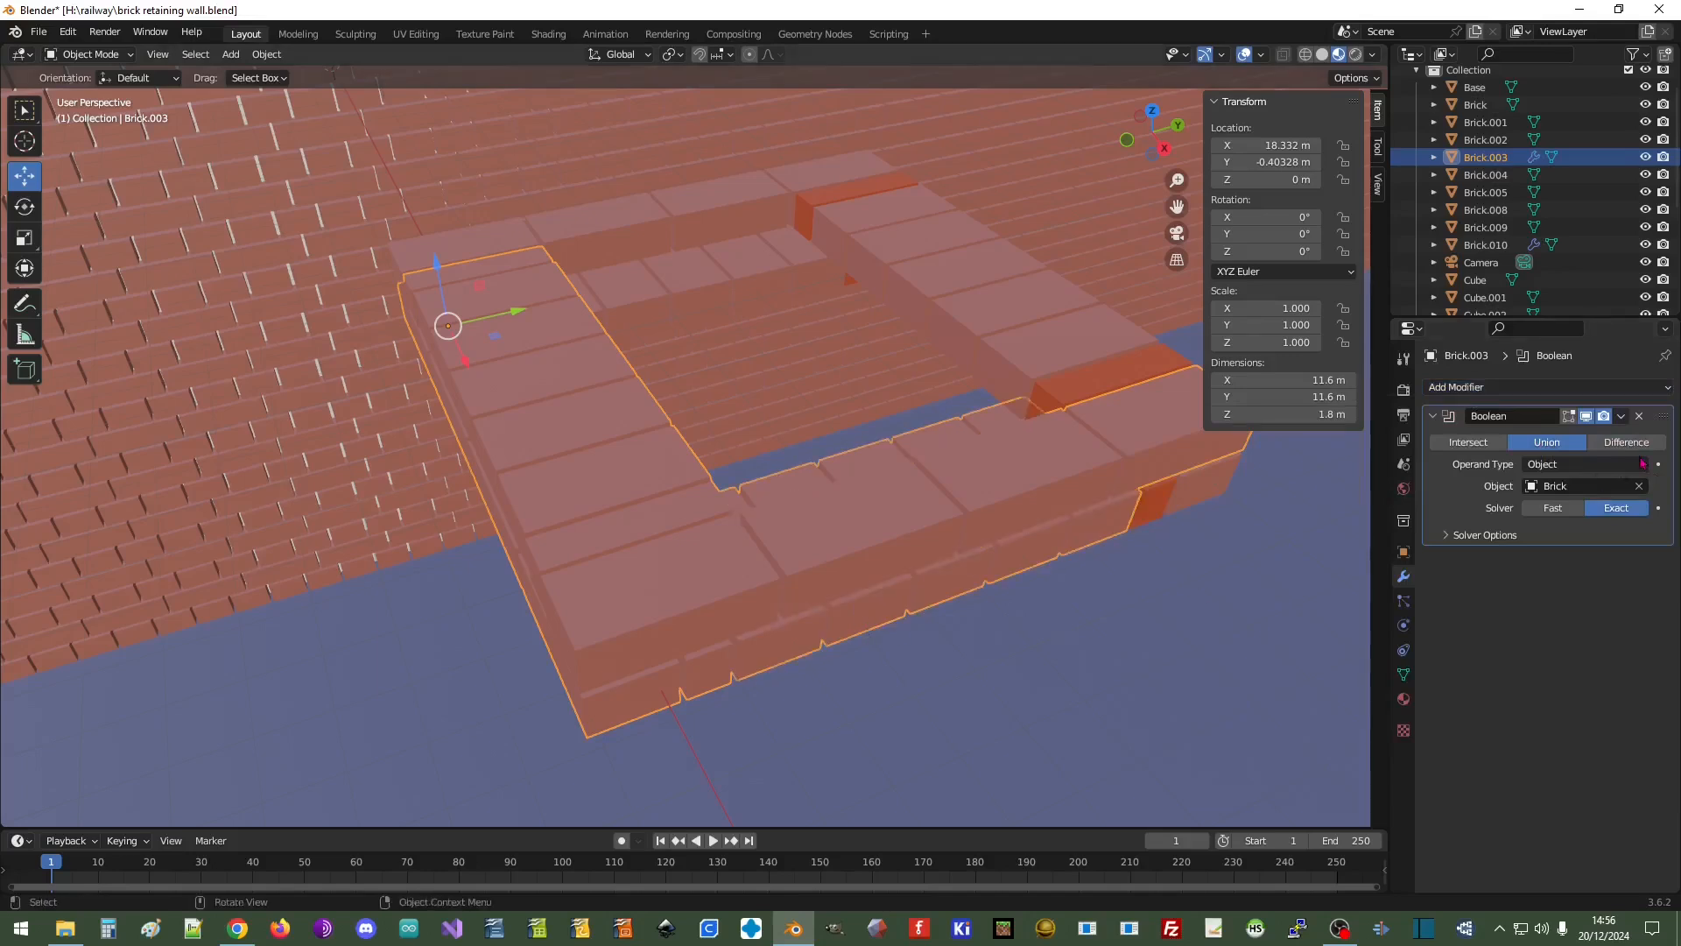
{"action": "left_click", "coordinate": [1622, 415]}
{"action": "left_click", "coordinate": [1563, 441]}
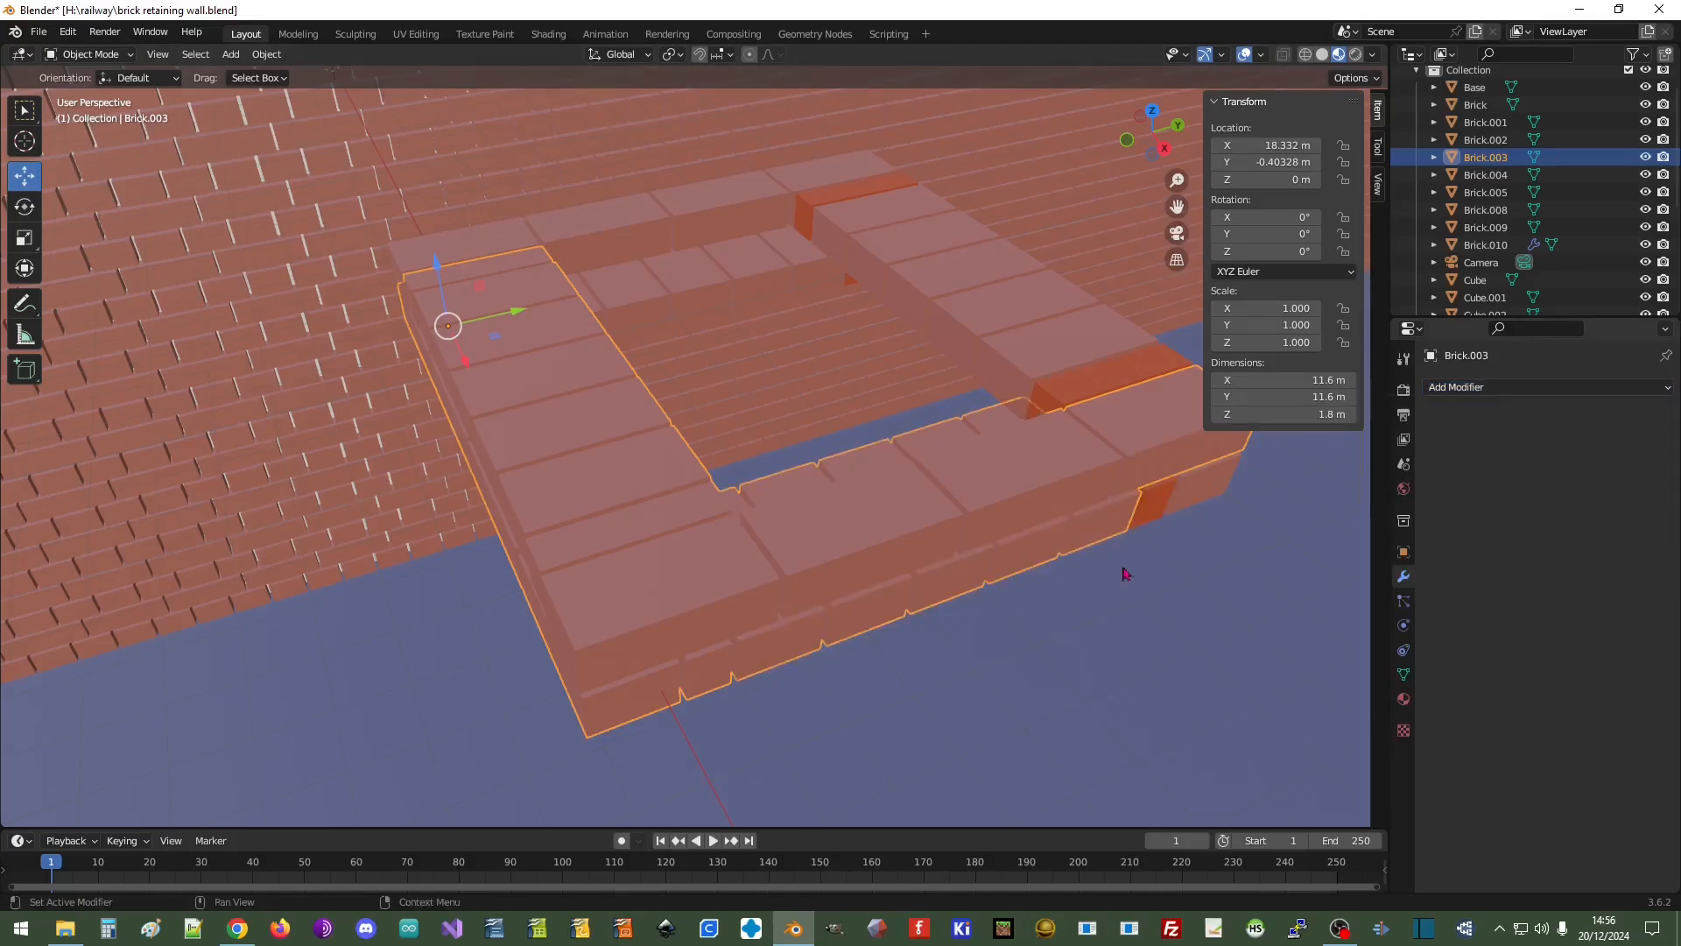
{"action": "left_click", "coordinate": [951, 595]}
{"action": "left_click", "coordinate": [951, 595]}
{"action": "left_click", "coordinate": [952, 595]}
{"action": "left_click", "coordinate": [952, 595]}
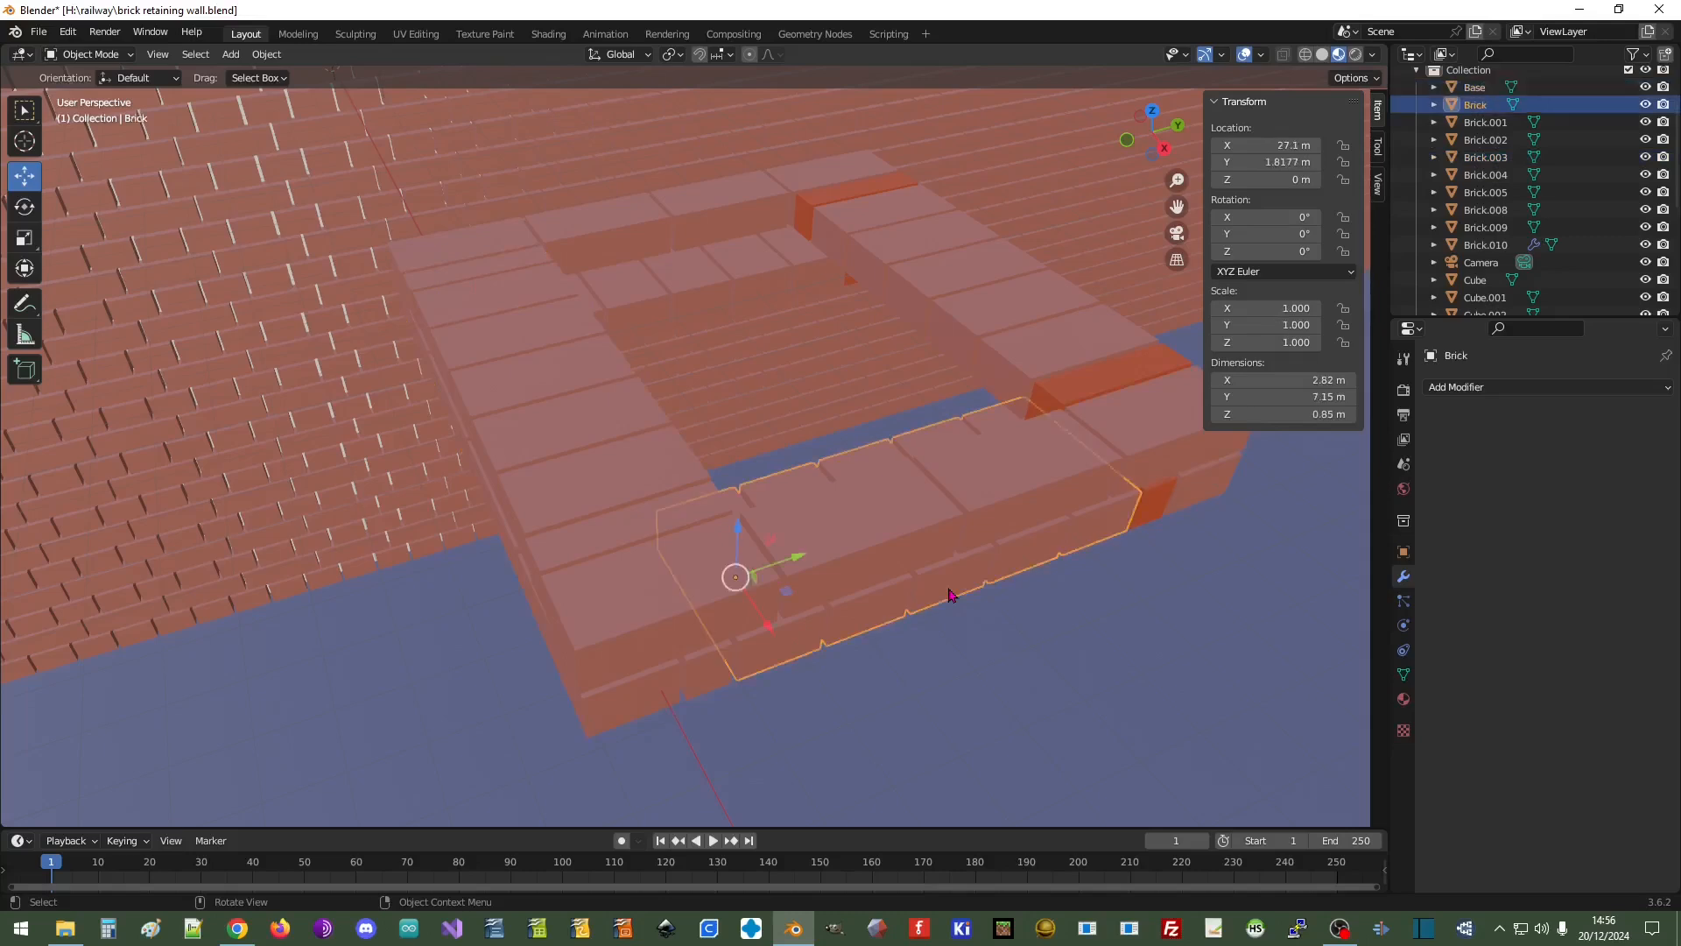
{"action": "key", "text": "Delete"}
Merge the first-course half brick near the high-Y end of the high-X side into the merged bricks with an applied Boolean Union, and delete its original
{"action": "middle_click_drag", "start_coordinate": [1198, 634], "coordinate": [1036, 648]}
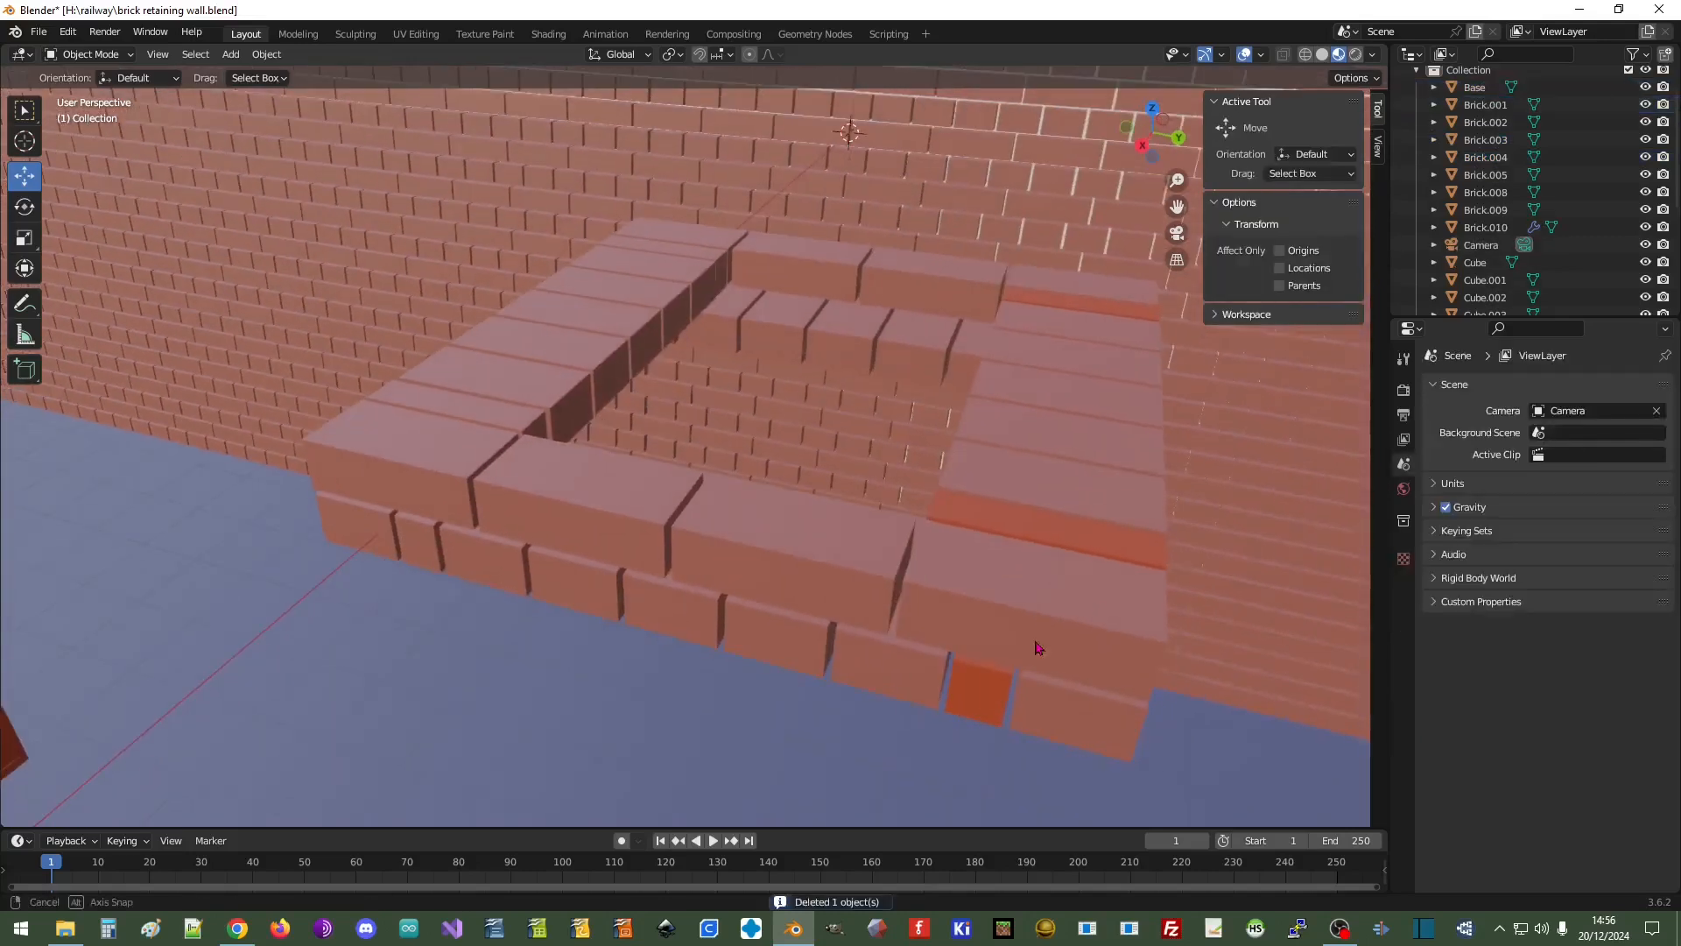
{"action": "left_click", "coordinate": [901, 688]}
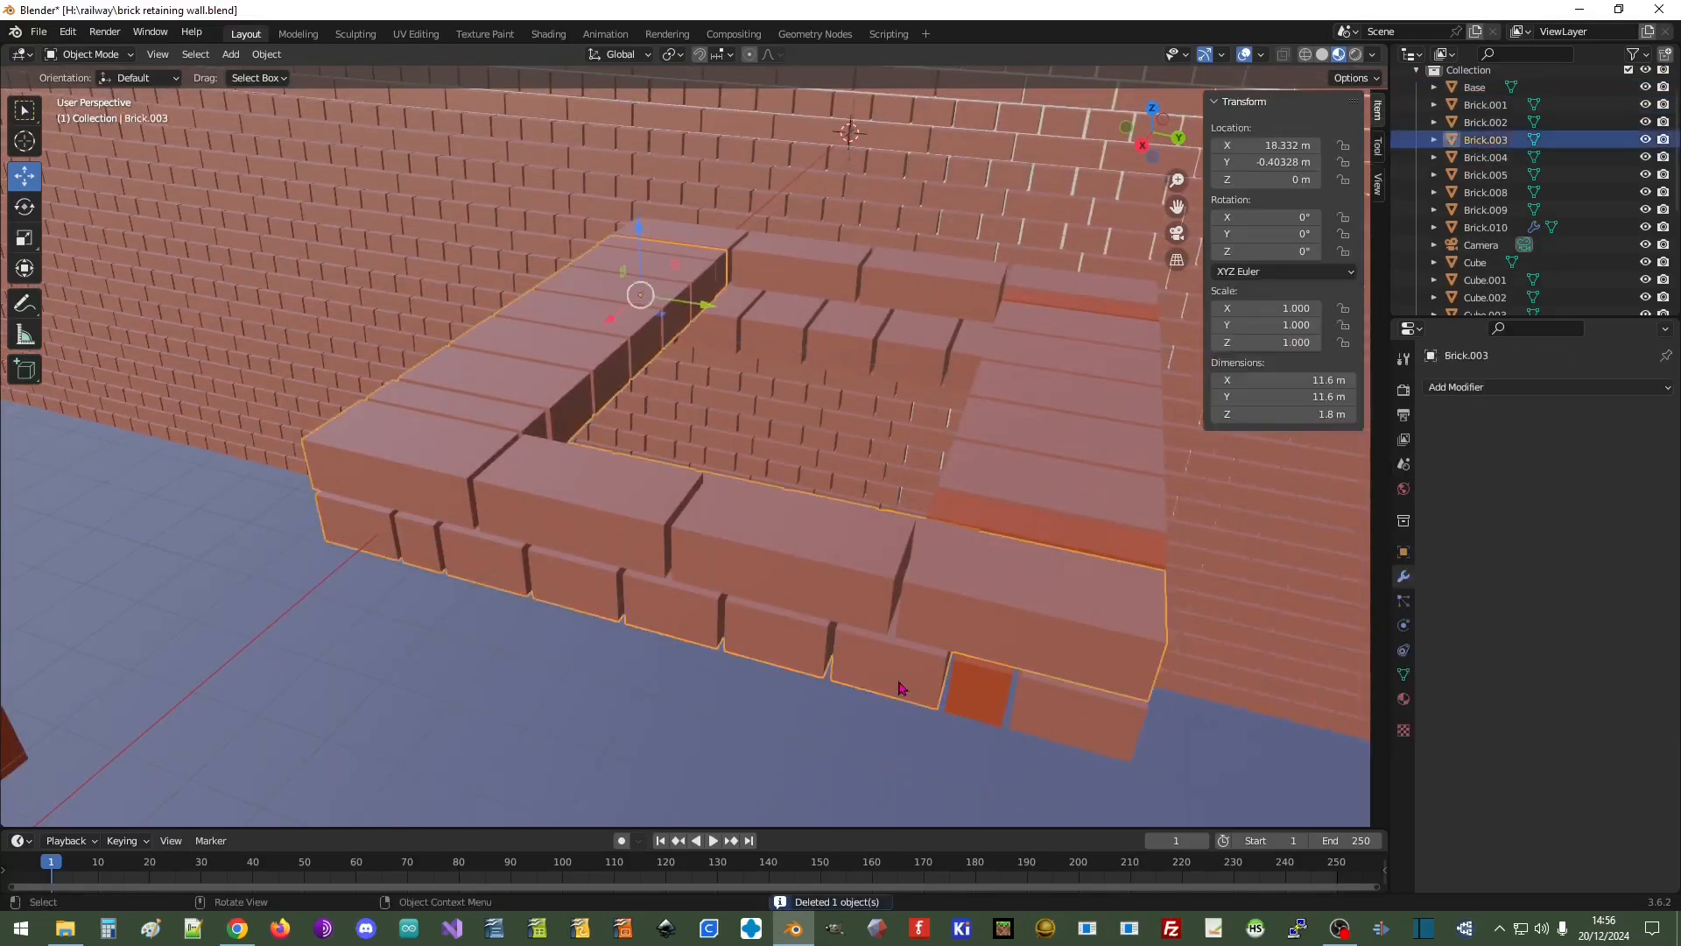
{"action": "left_click", "coordinate": [1541, 387]}
{"action": "left_click", "coordinate": [1323, 474]}
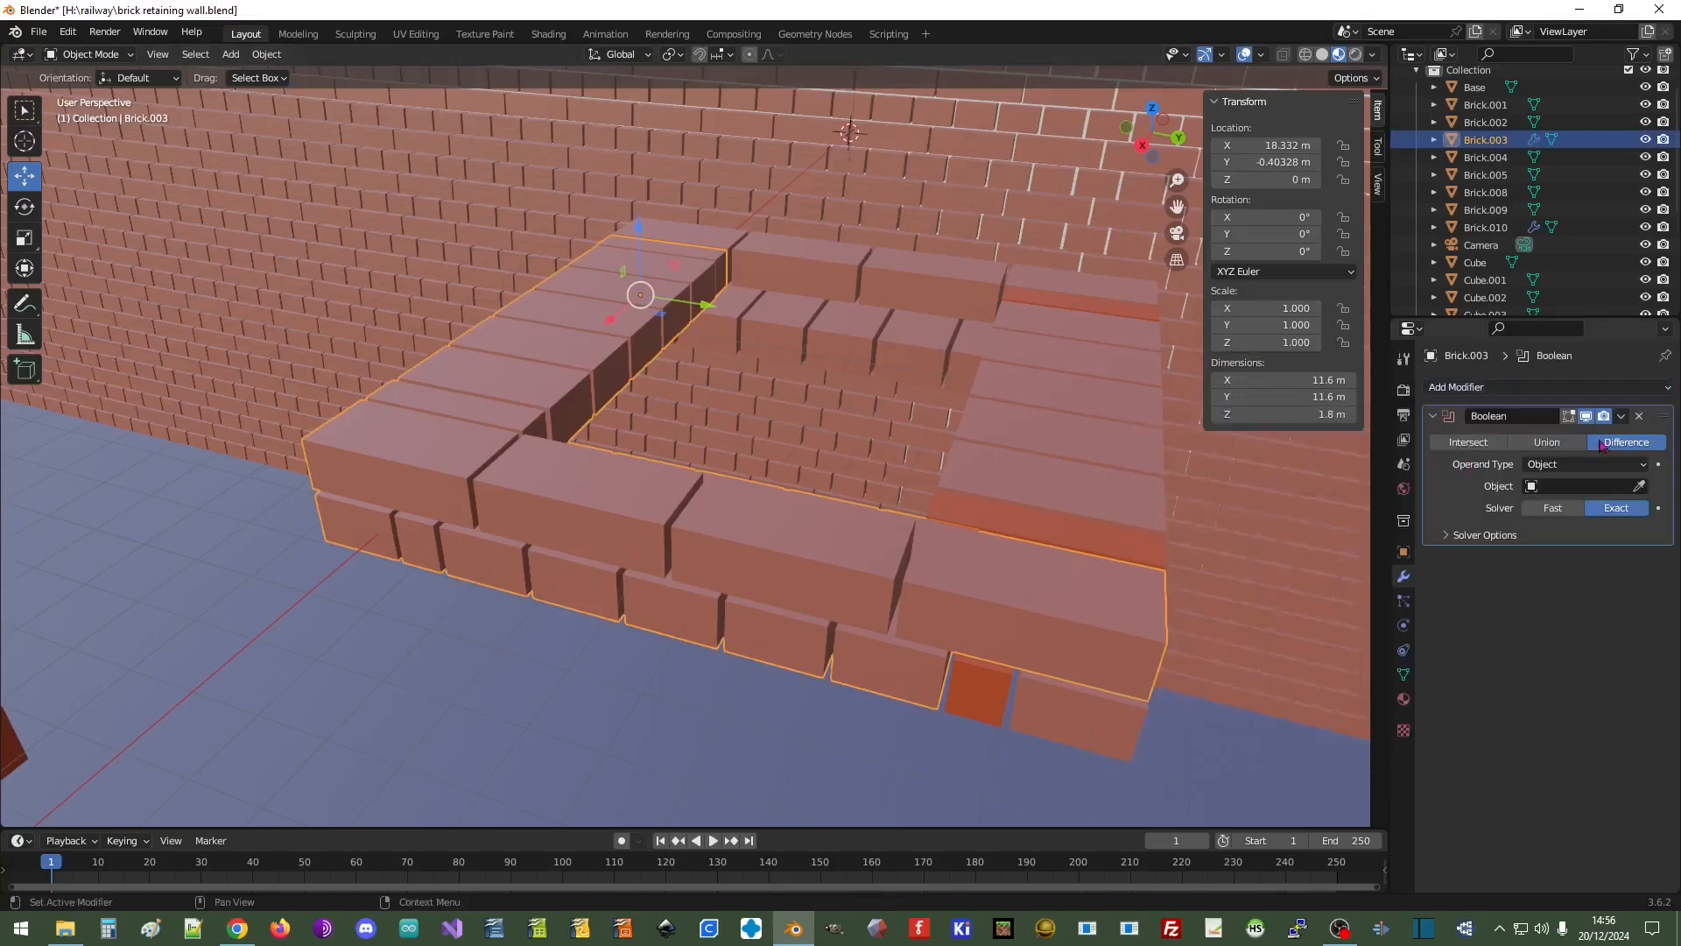
{"action": "left_click", "coordinate": [1639, 486]}
{"action": "left_click", "coordinate": [998, 701]}
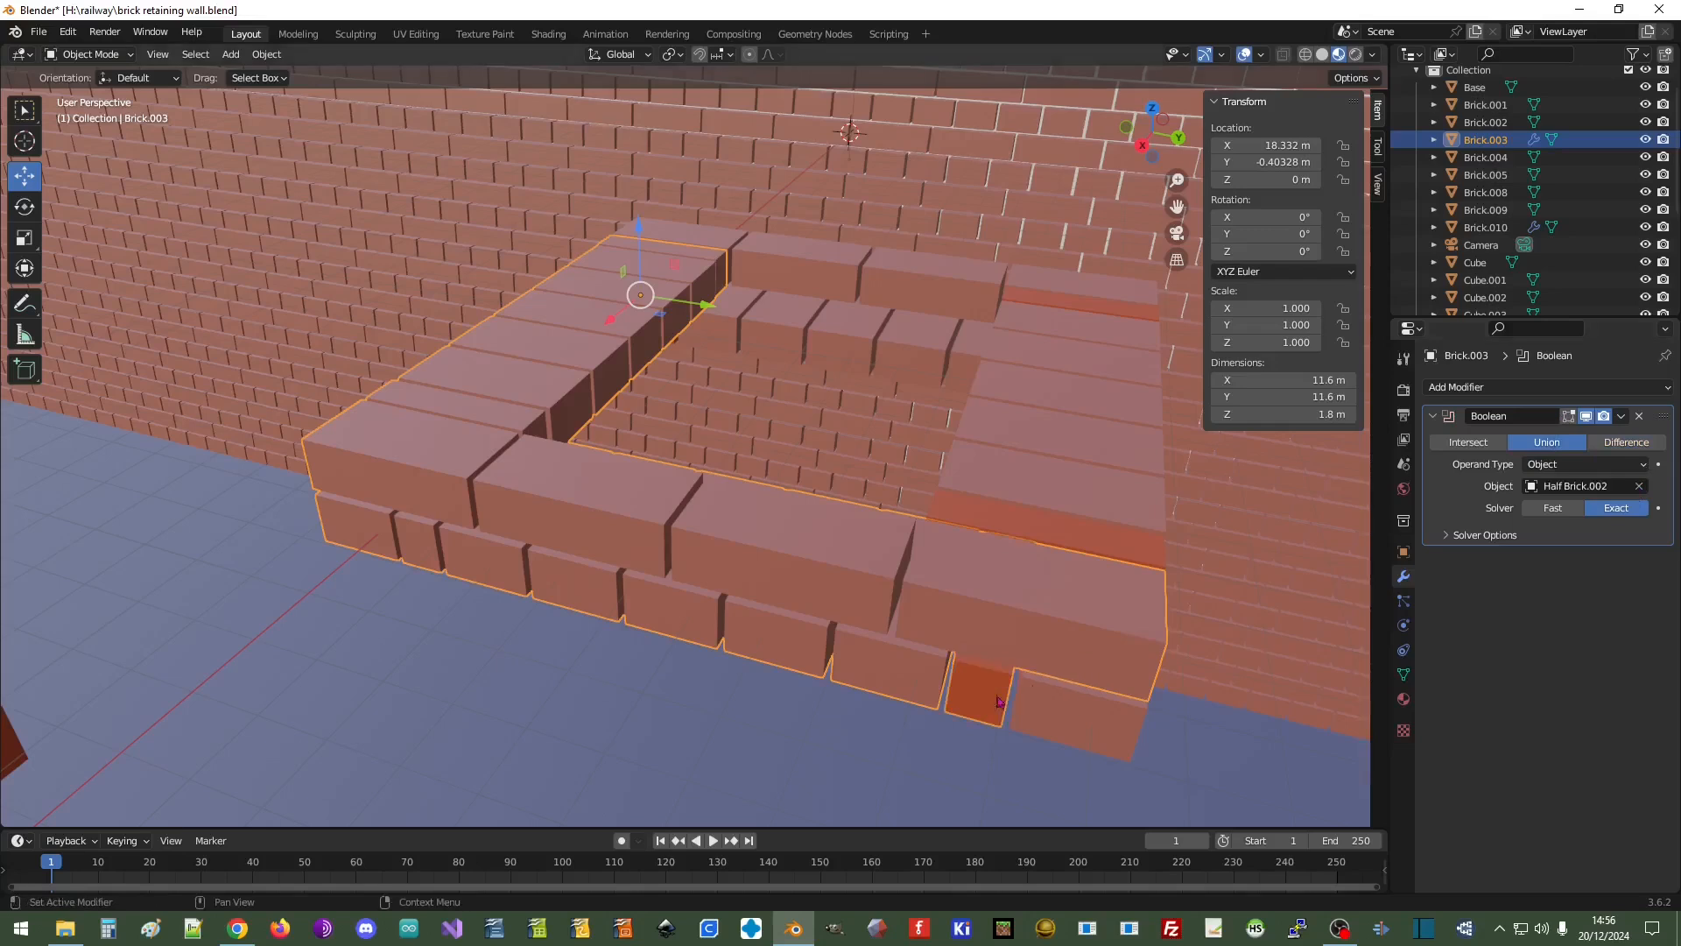
{"action": "left_click", "coordinate": [1621, 416]}
{"action": "left_click", "coordinate": [1568, 438]}
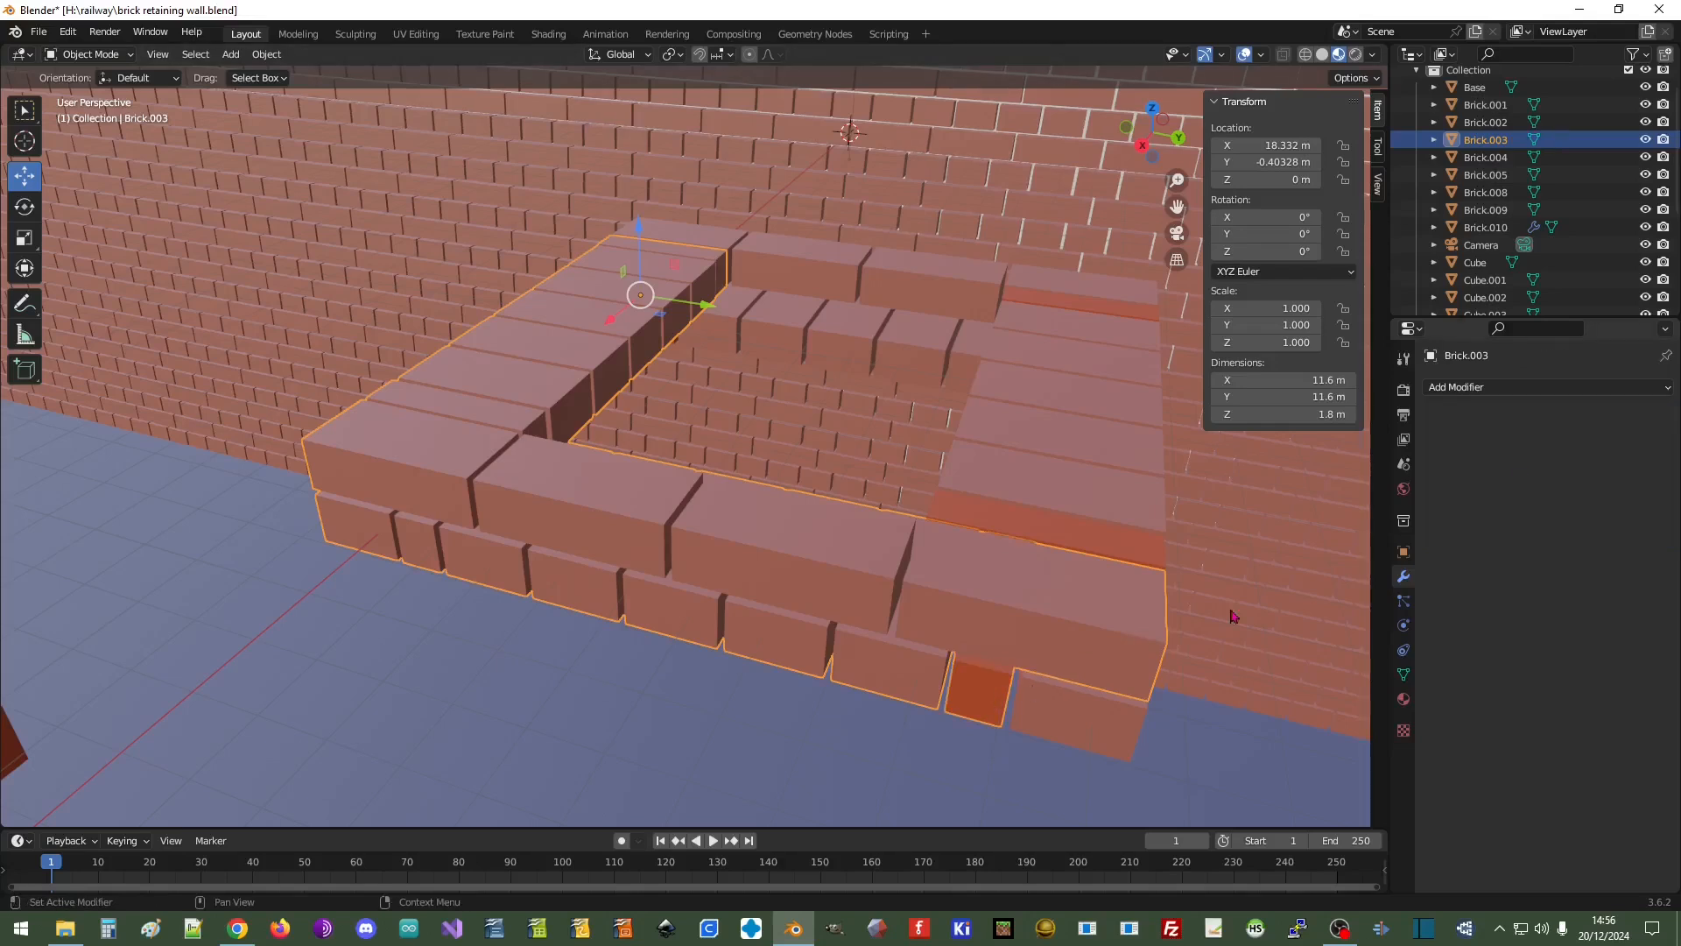
{"action": "left_click", "coordinate": [976, 711]}
{"action": "key", "text": "Delete"}
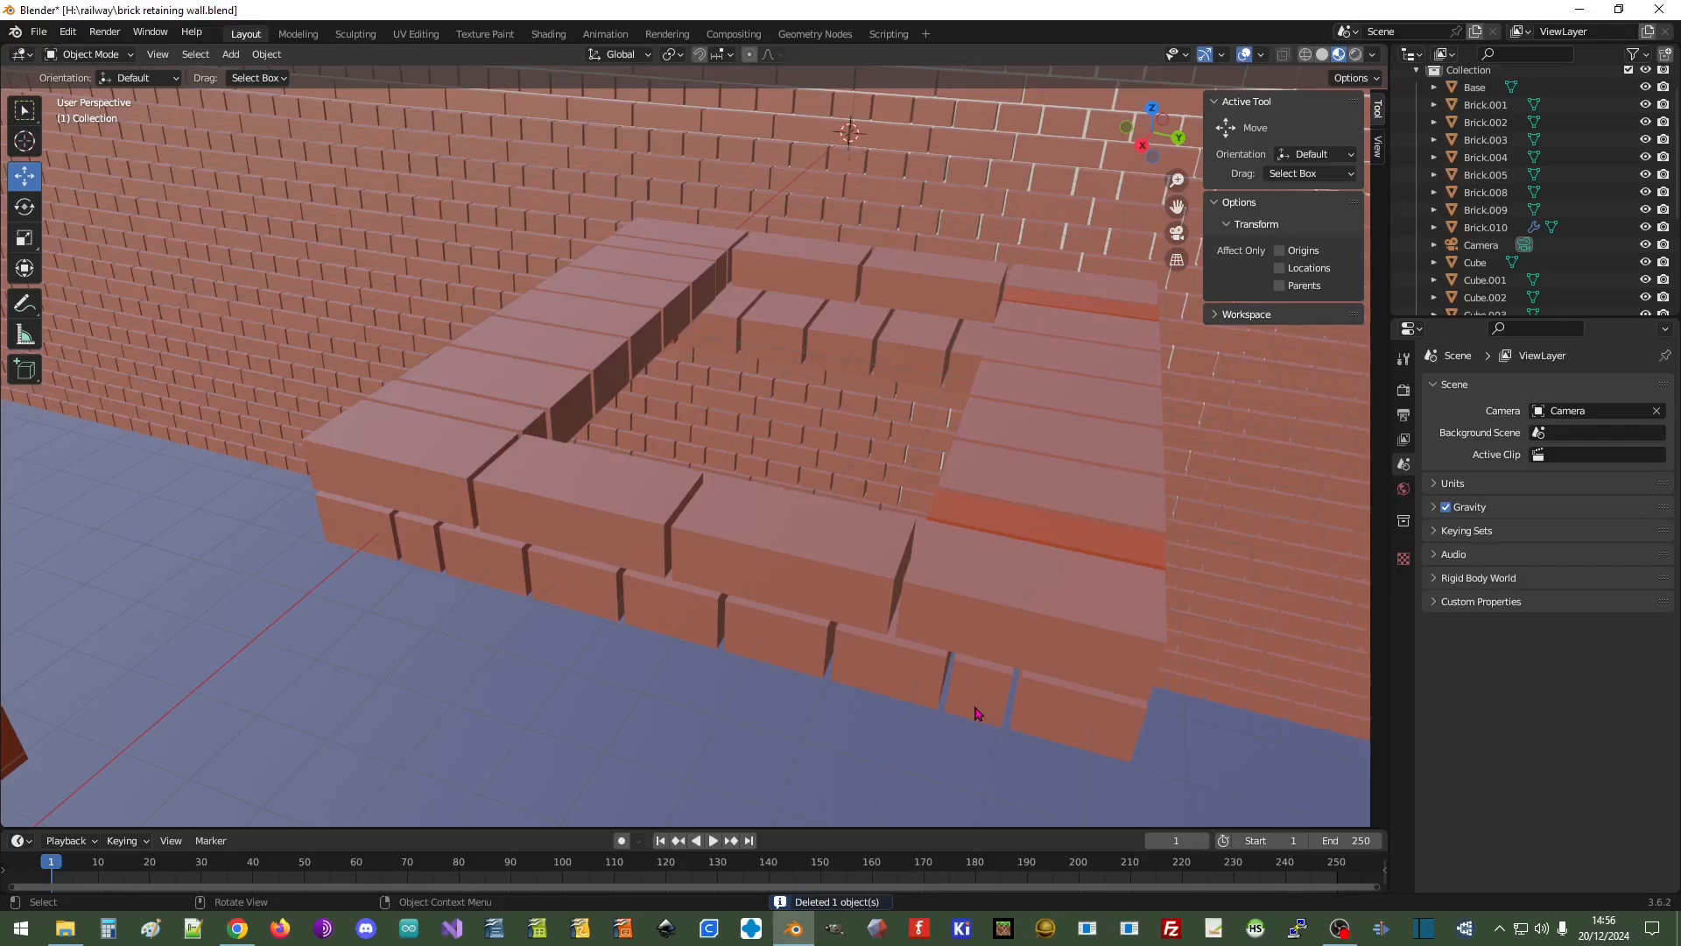
Merge the first-course brick row along the high-Y side into the merged bricks with an applied Boolean Union, and delete the original row
{"action": "left_click", "coordinate": [976, 711]}
{"action": "left_click", "coordinate": [1458, 386]}
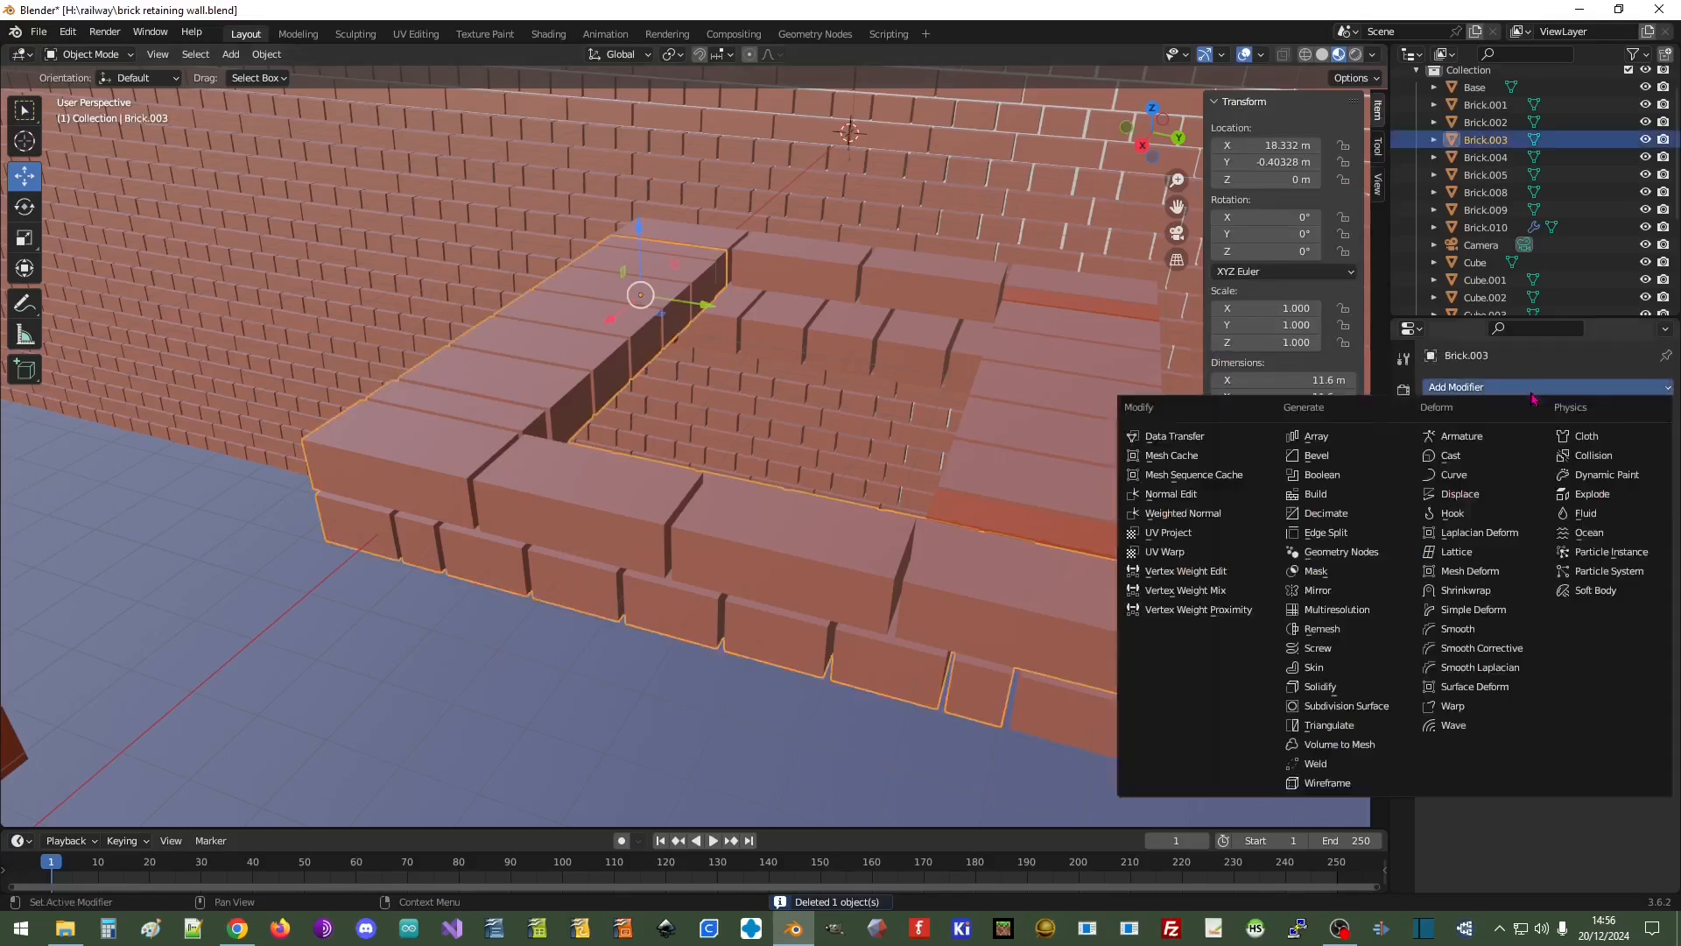
{"action": "left_click", "coordinate": [1318, 475]}
{"action": "left_click", "coordinate": [1556, 446]}
{"action": "left_click", "coordinate": [1639, 486]}
{"action": "left_click", "coordinate": [1082, 725]}
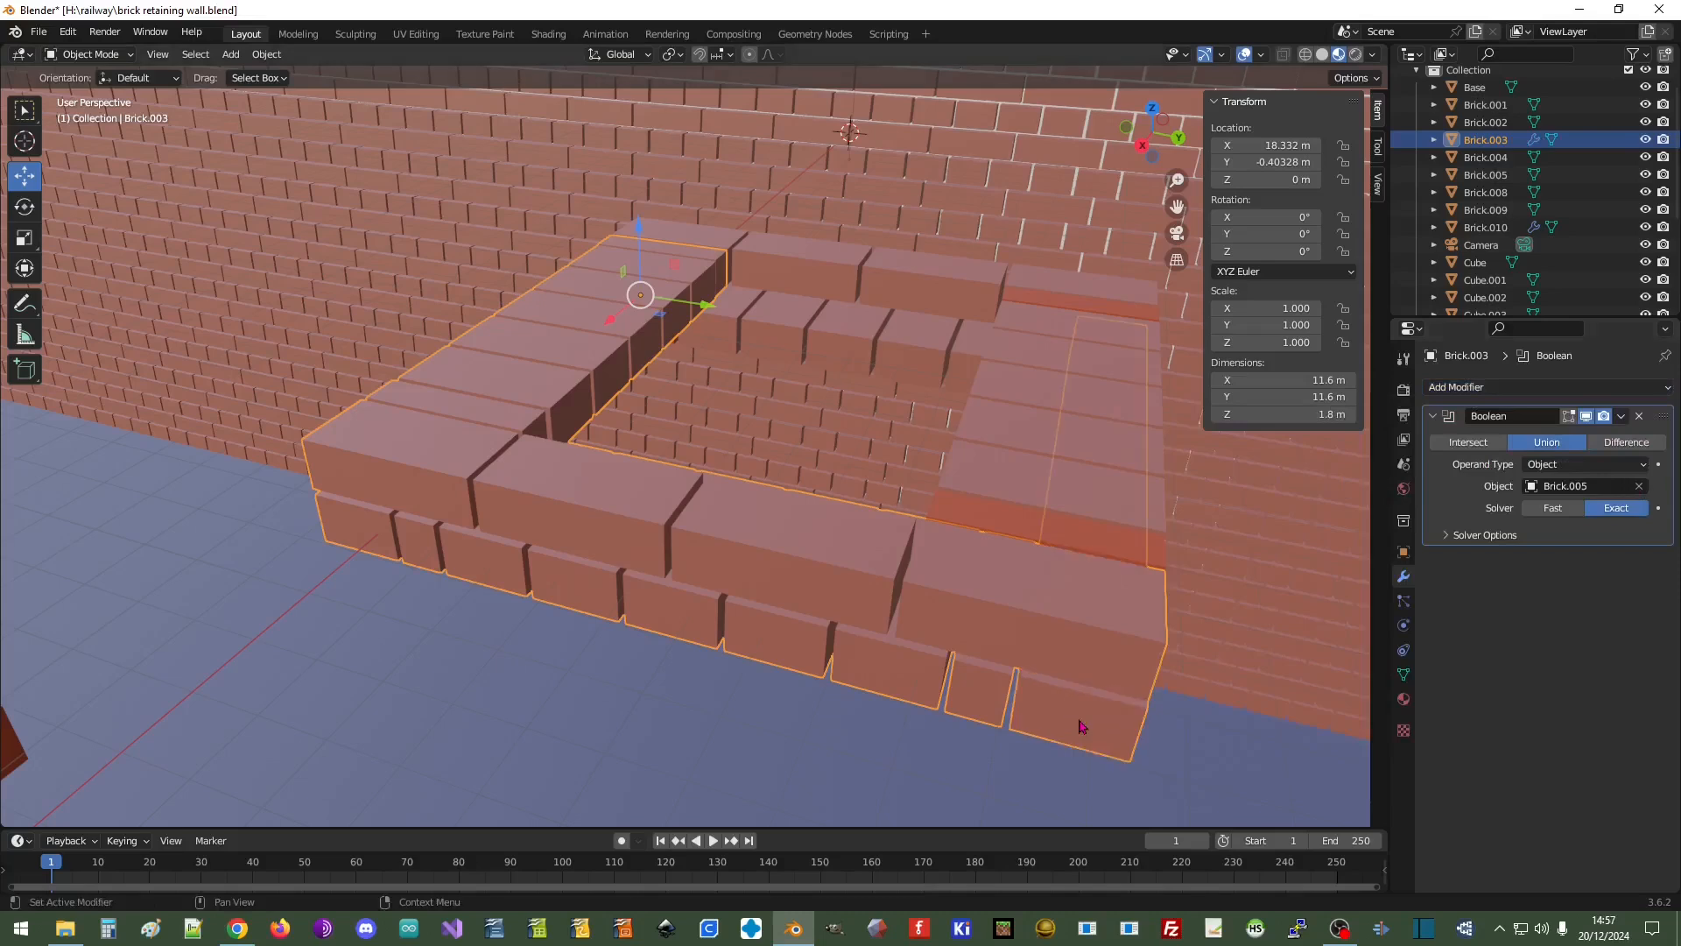
{"action": "left_click", "coordinate": [1620, 417]}
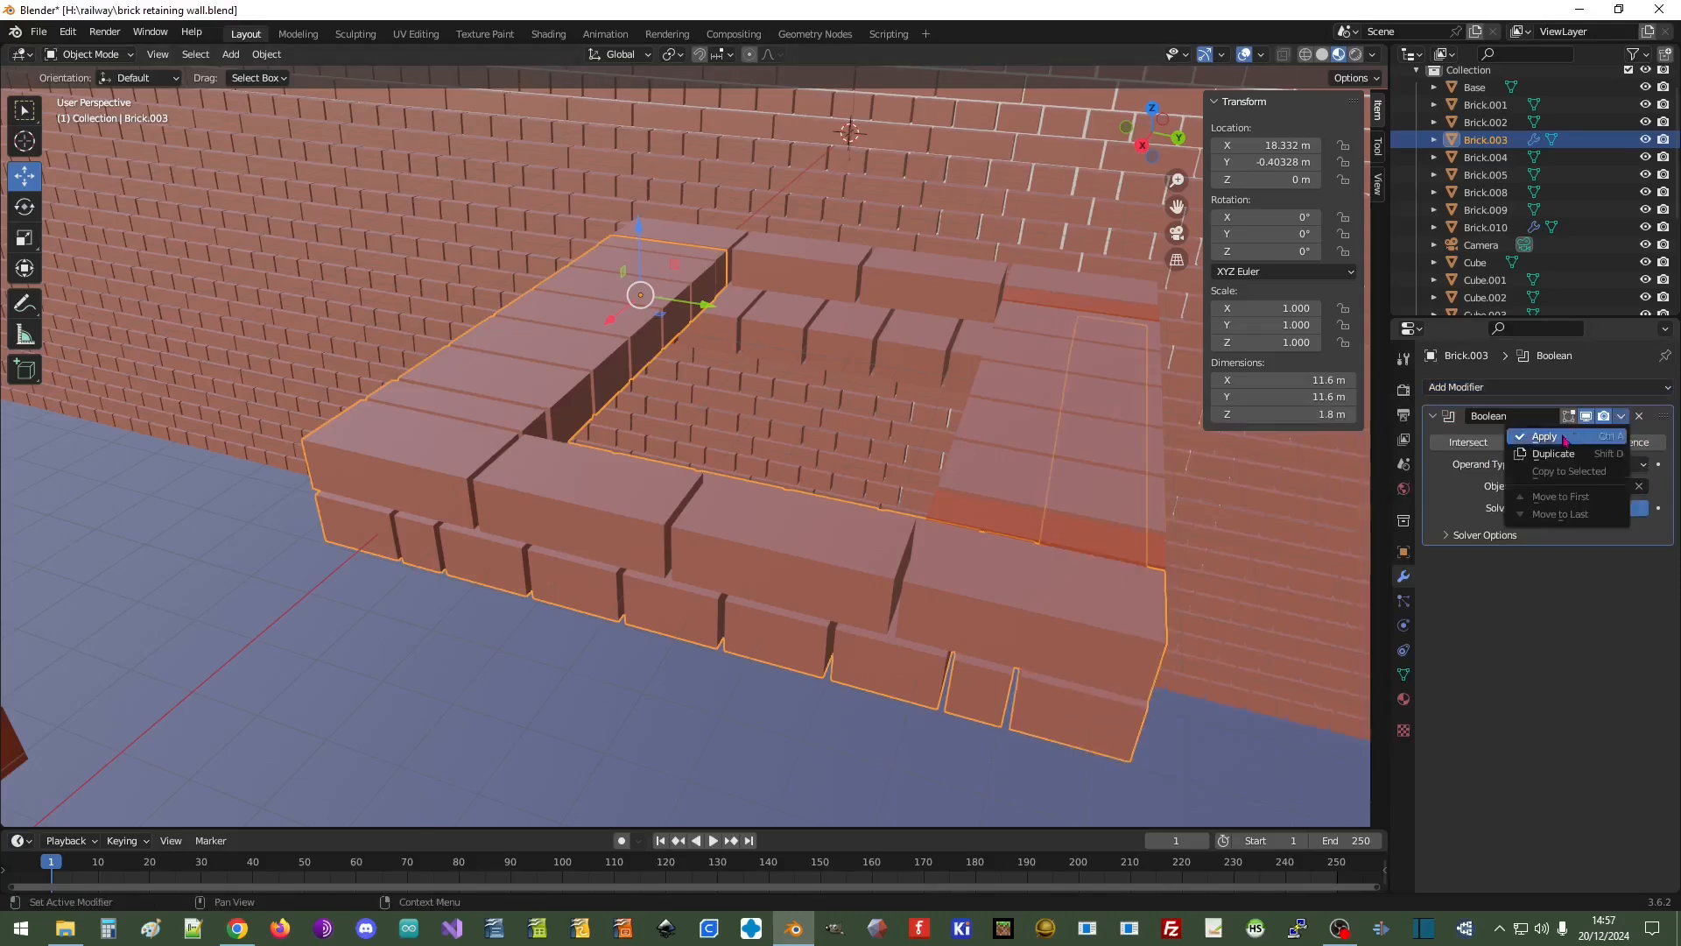
{"action": "left_click", "coordinate": [1564, 442]}
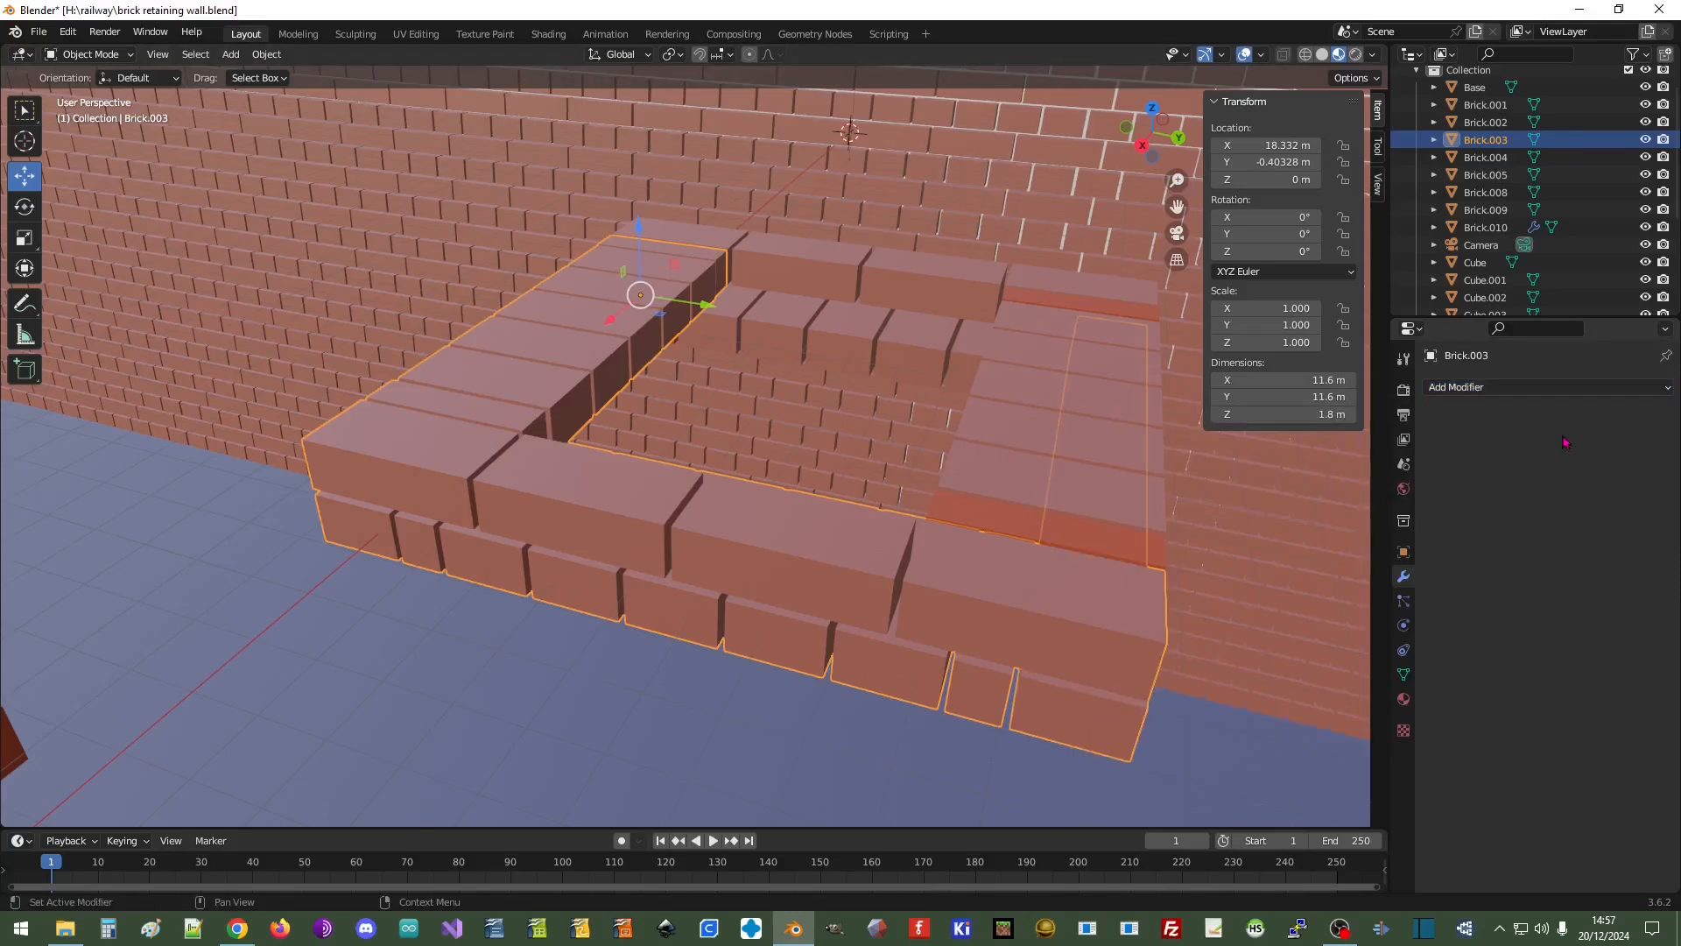
{"action": "left_click", "coordinate": [1093, 735]}
{"action": "key", "text": "Delete"}
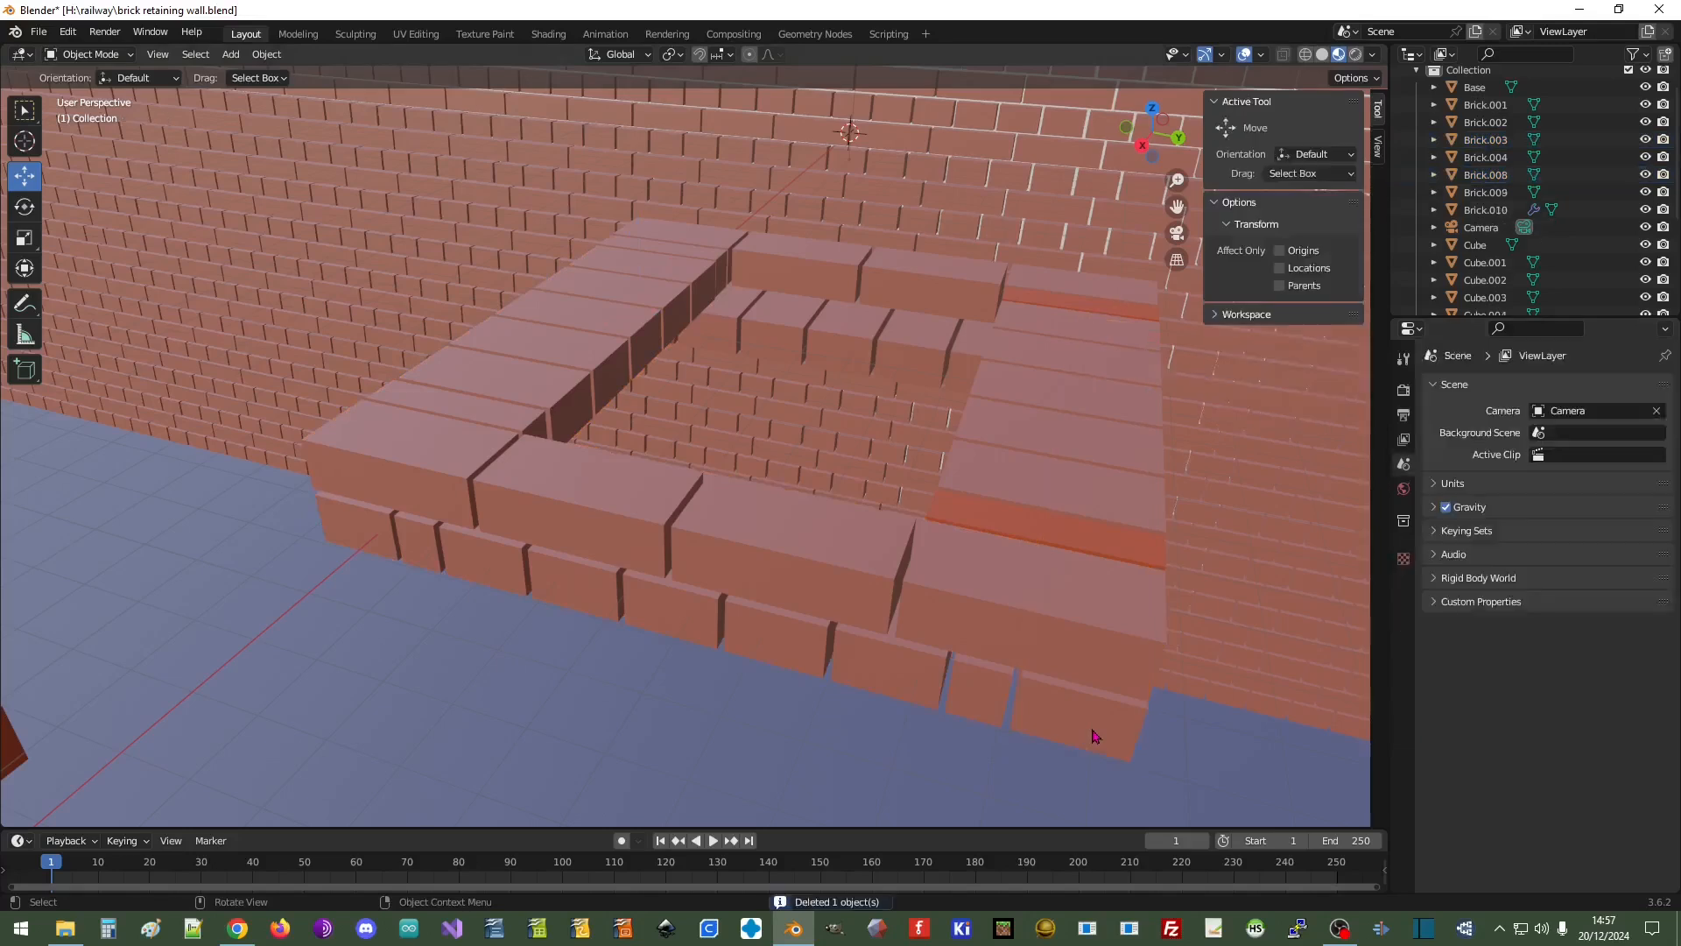
Merge the second-course half brick near the high-X end of the high-Y side into the merged bricks with an applied Boolean Union, and delete its original
{"action": "left_click", "coordinate": [1099, 665]}
{"action": "middle_click_drag", "start_coordinate": [1133, 675], "coordinate": [1269, 680]}
{"action": "left_click", "coordinate": [1504, 387]}
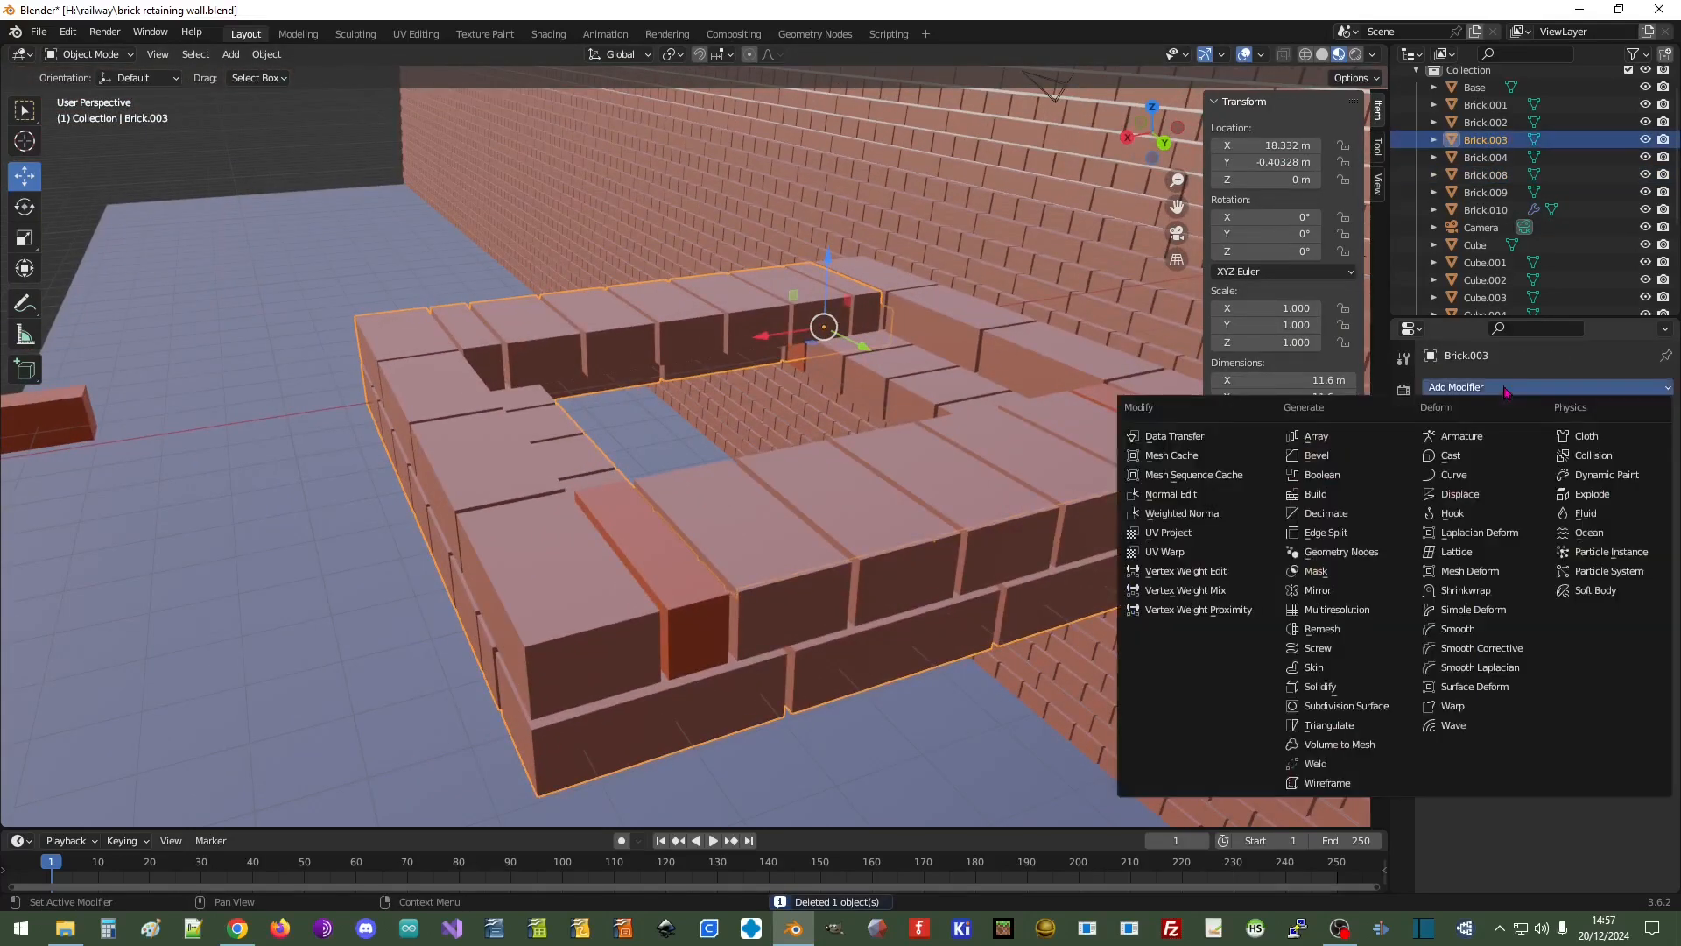
{"action": "left_click", "coordinate": [1322, 474]}
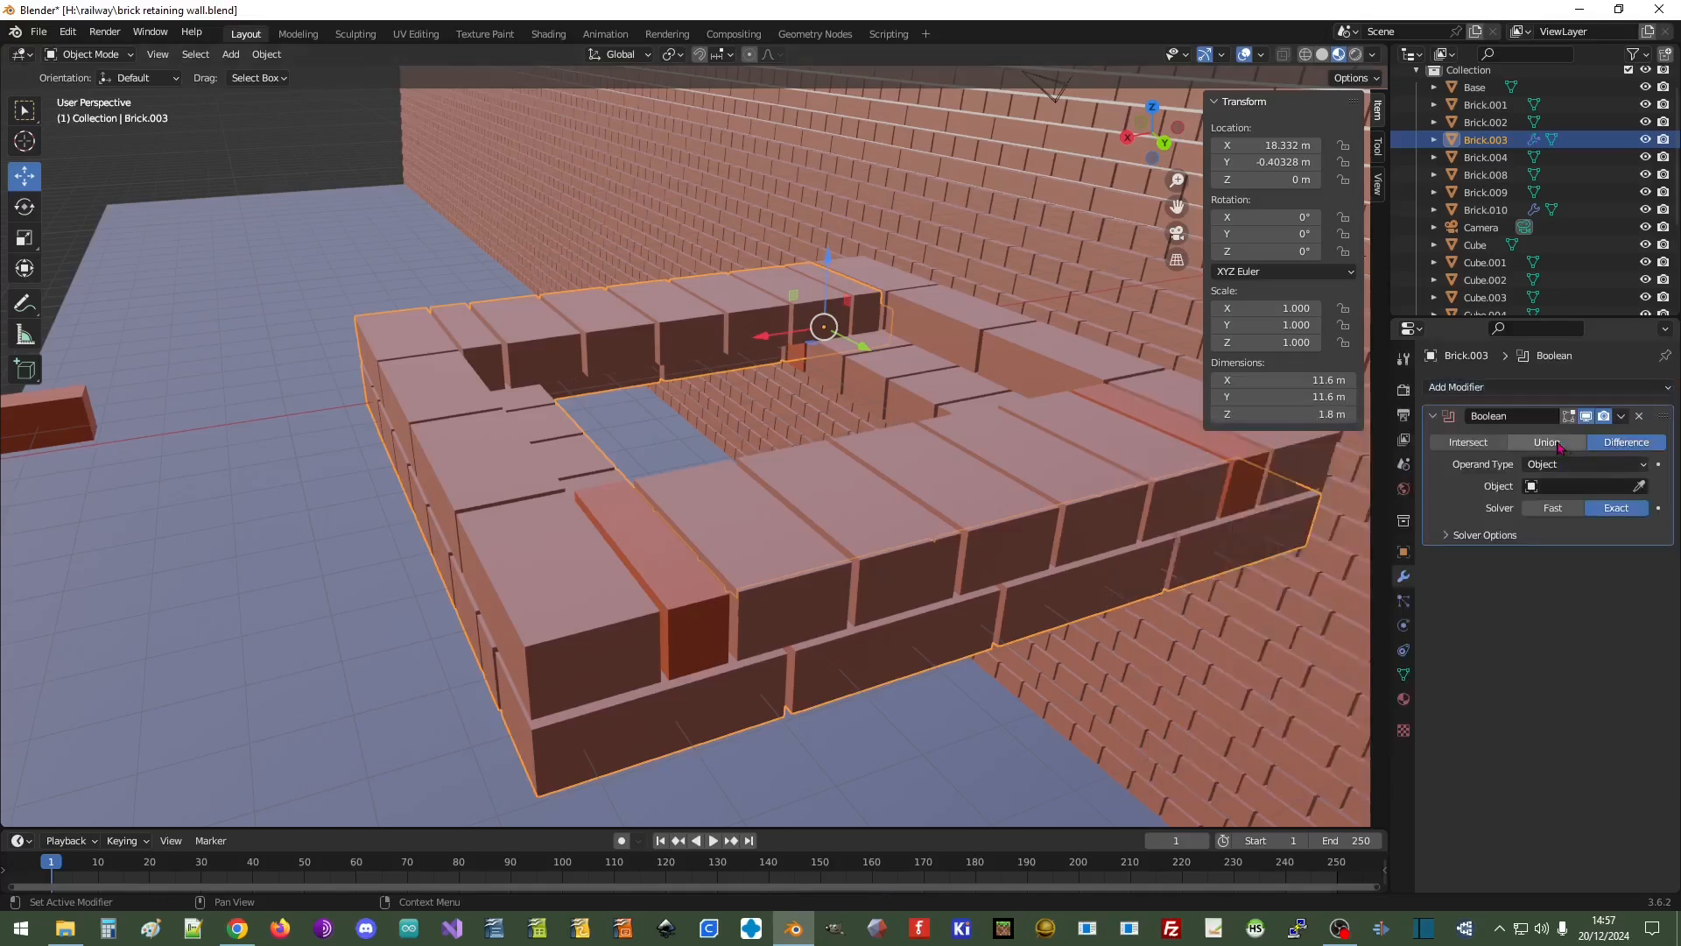
{"action": "left_click", "coordinate": [1640, 487]}
{"action": "left_click", "coordinate": [667, 566]}
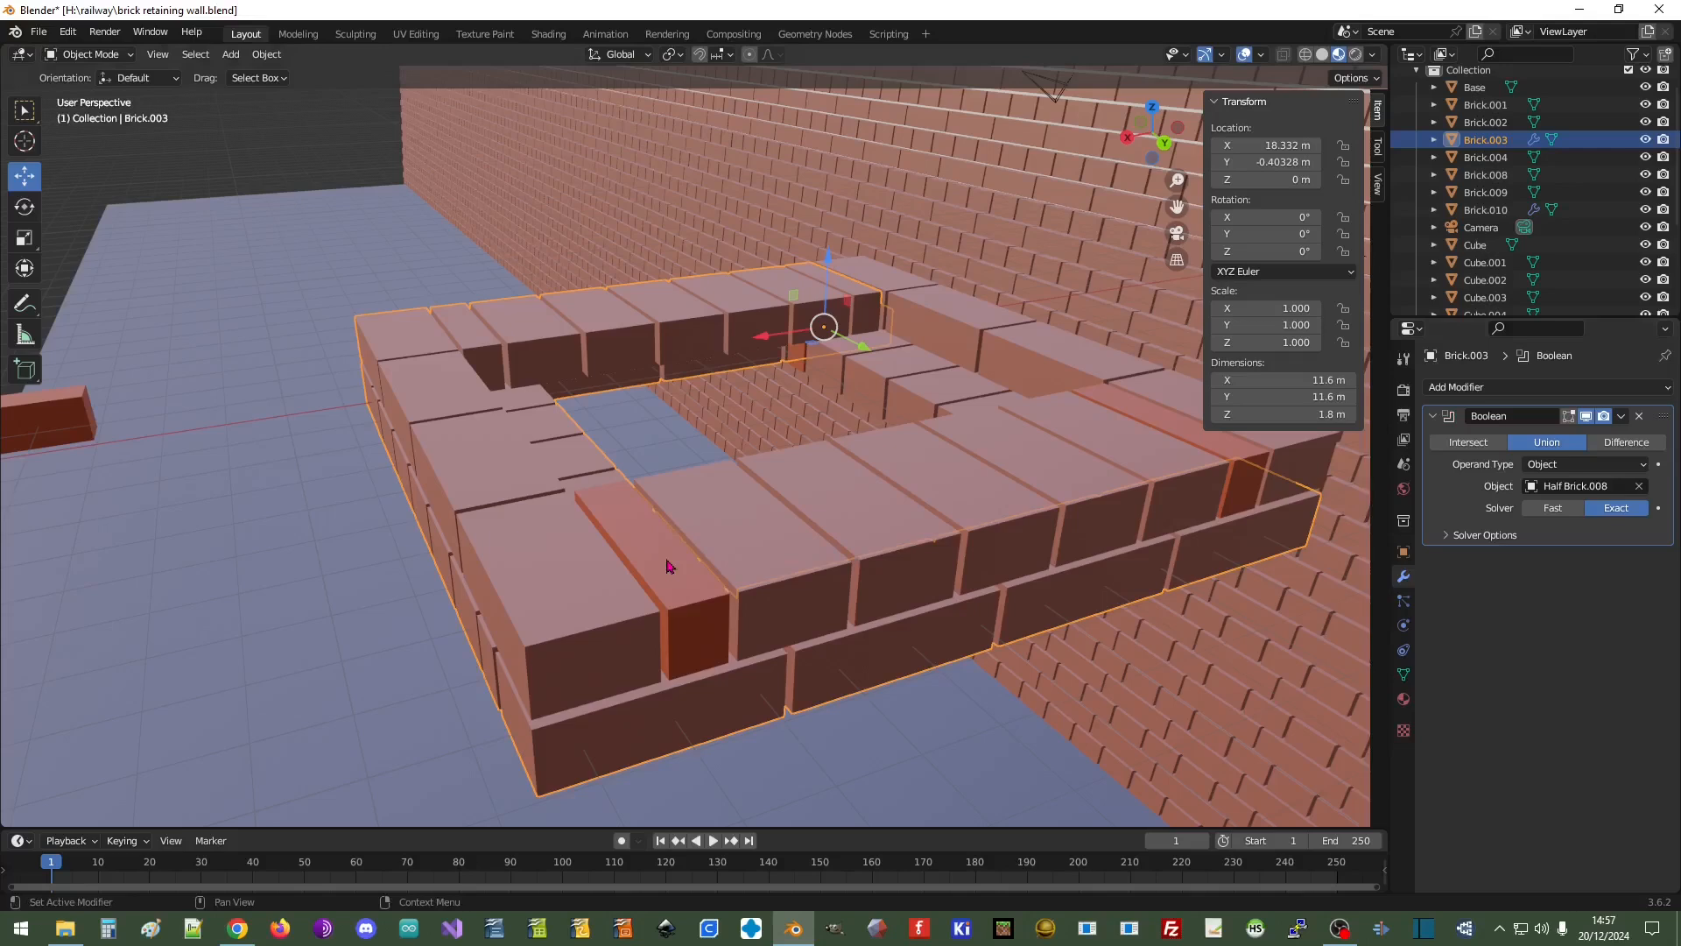
{"action": "left_click", "coordinate": [1626, 421]}
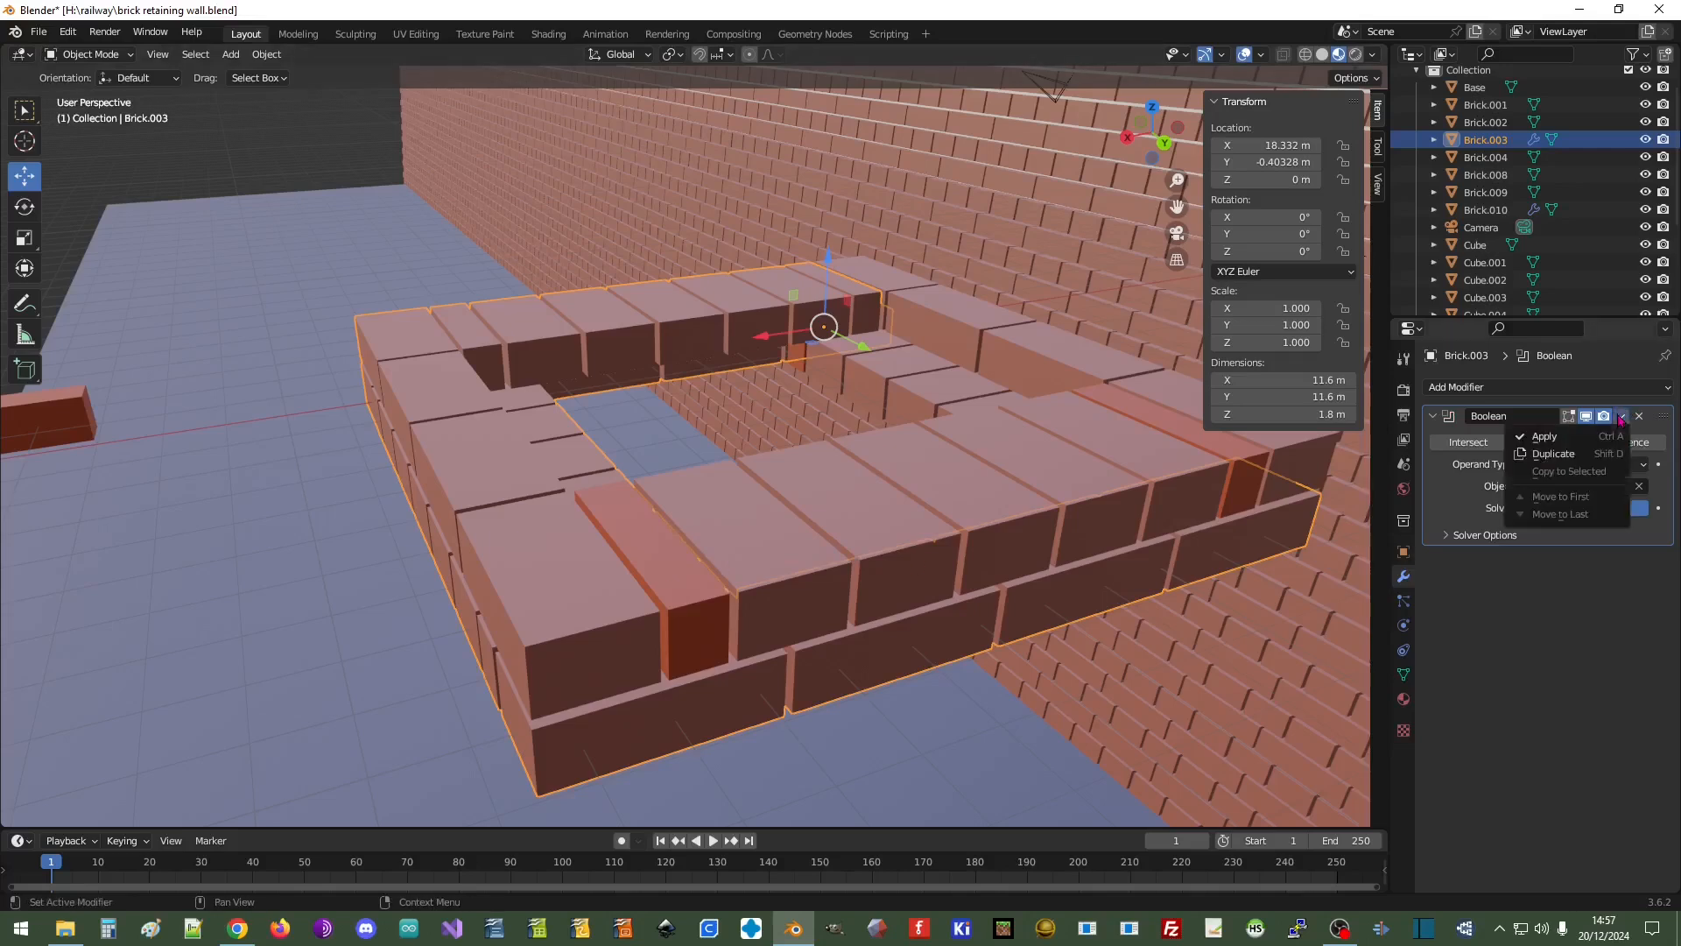
{"action": "left_click", "coordinate": [1550, 431]}
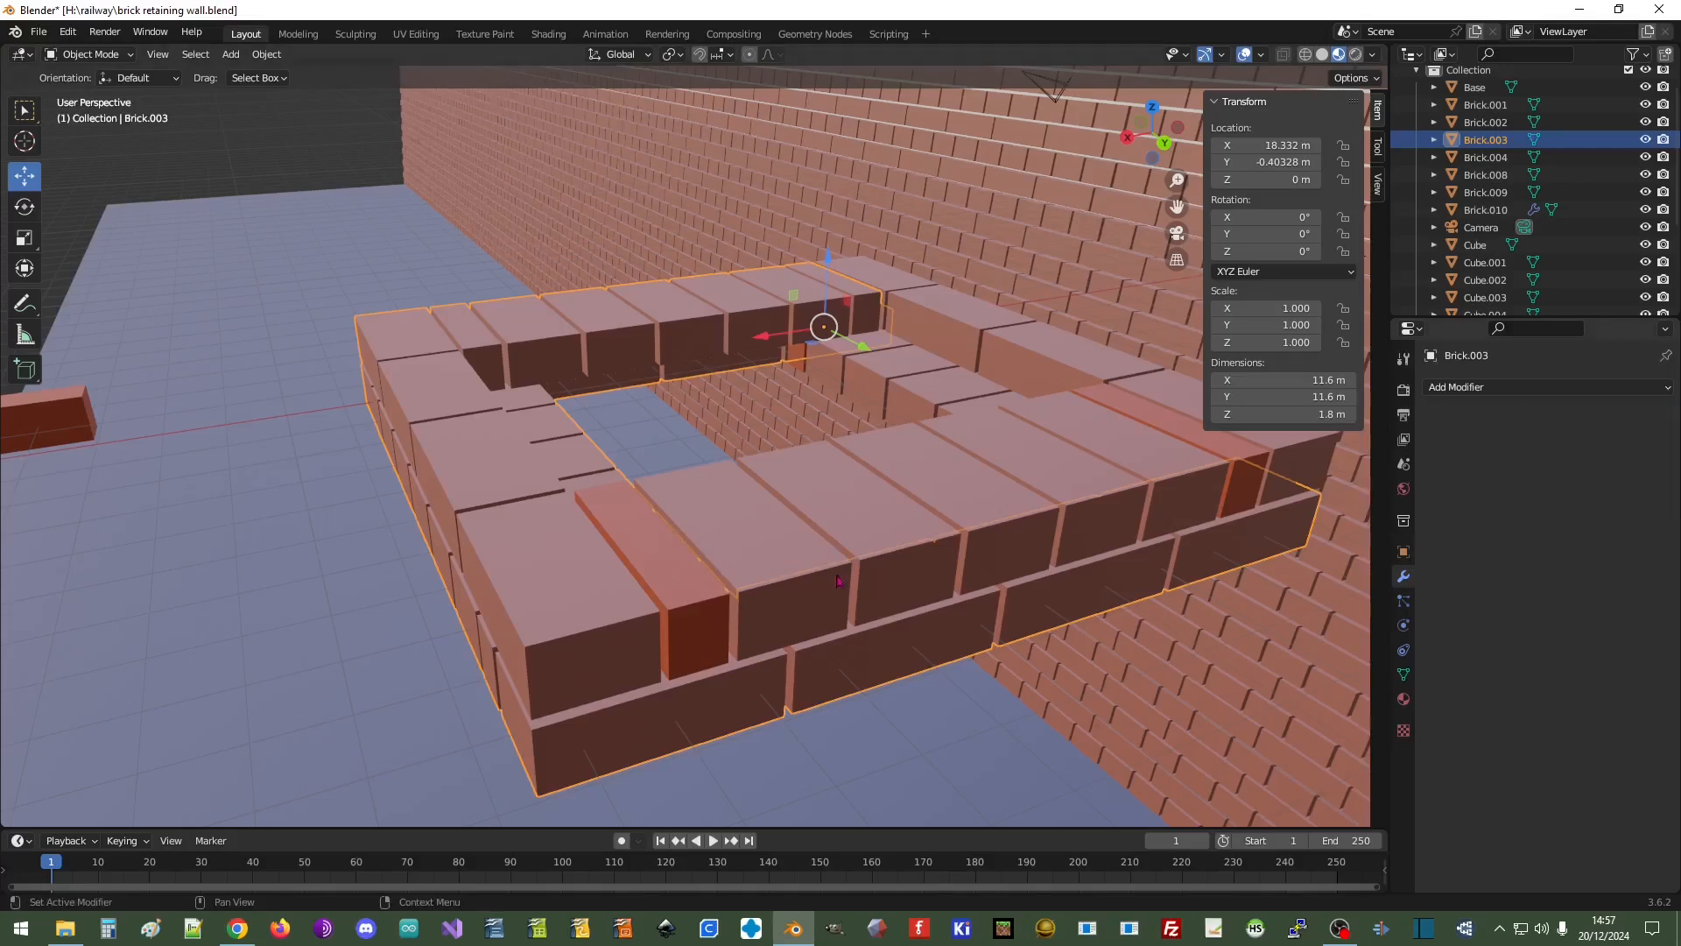
{"action": "left_click", "coordinate": [686, 634]}
{"action": "key", "text": "Delete"}
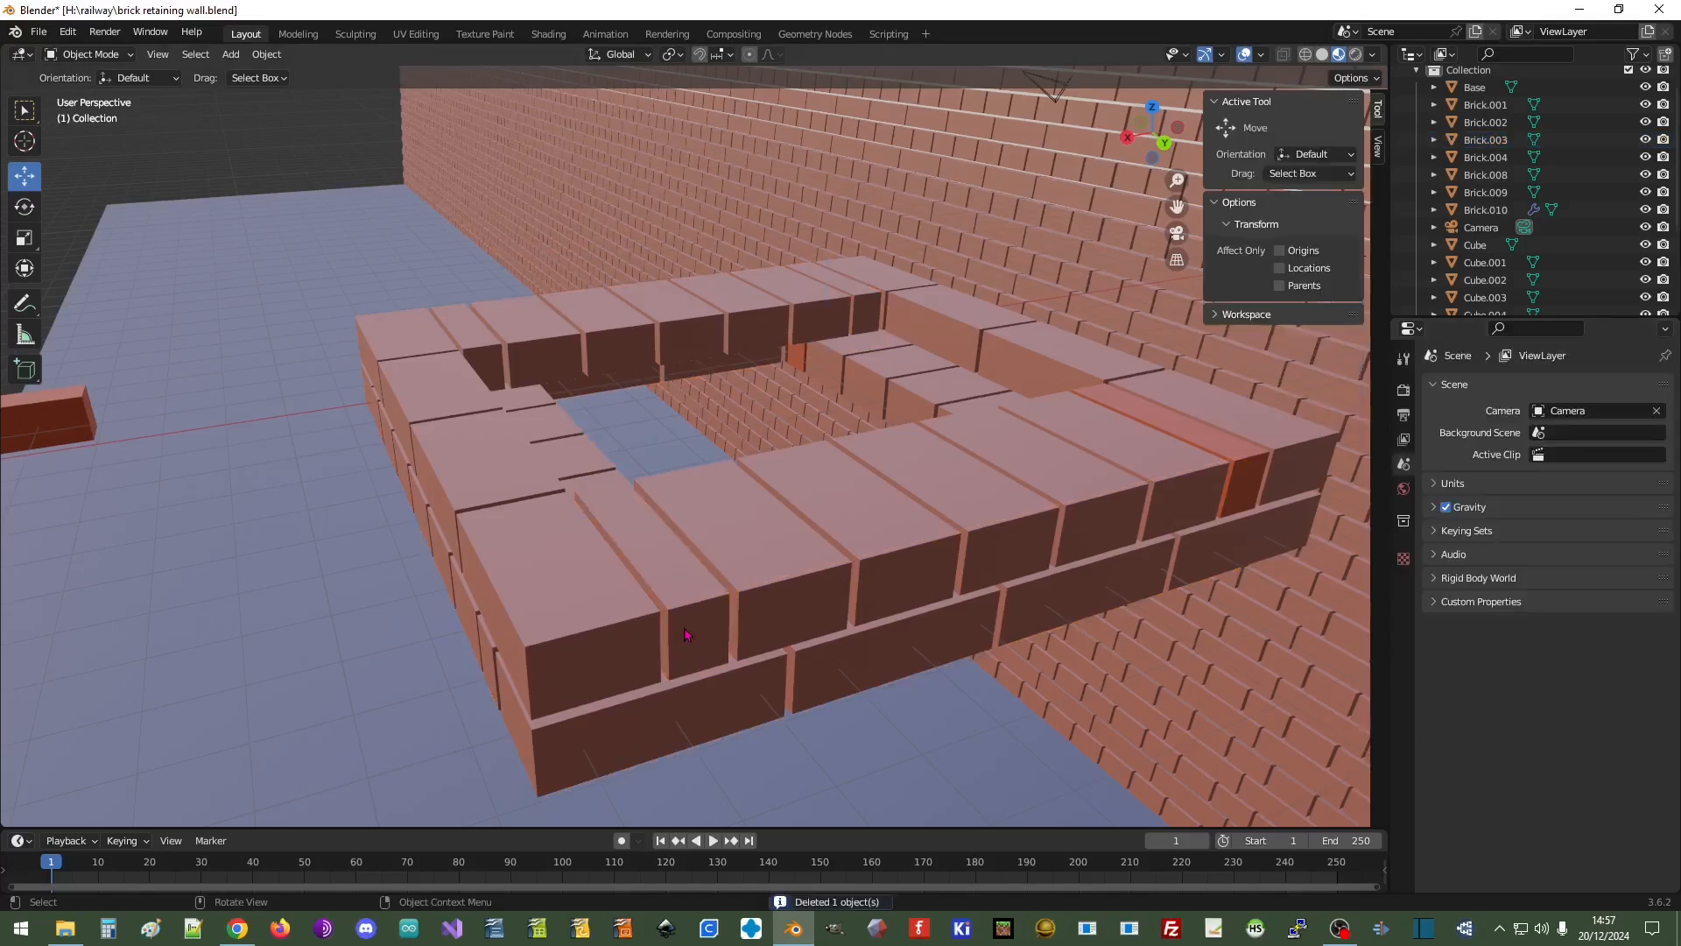
Merge the second-course five-brick row along the high-Y side into the merged bricks with an applied Boolean Union, and delete the original row
{"action": "left_click", "coordinate": [694, 709]}
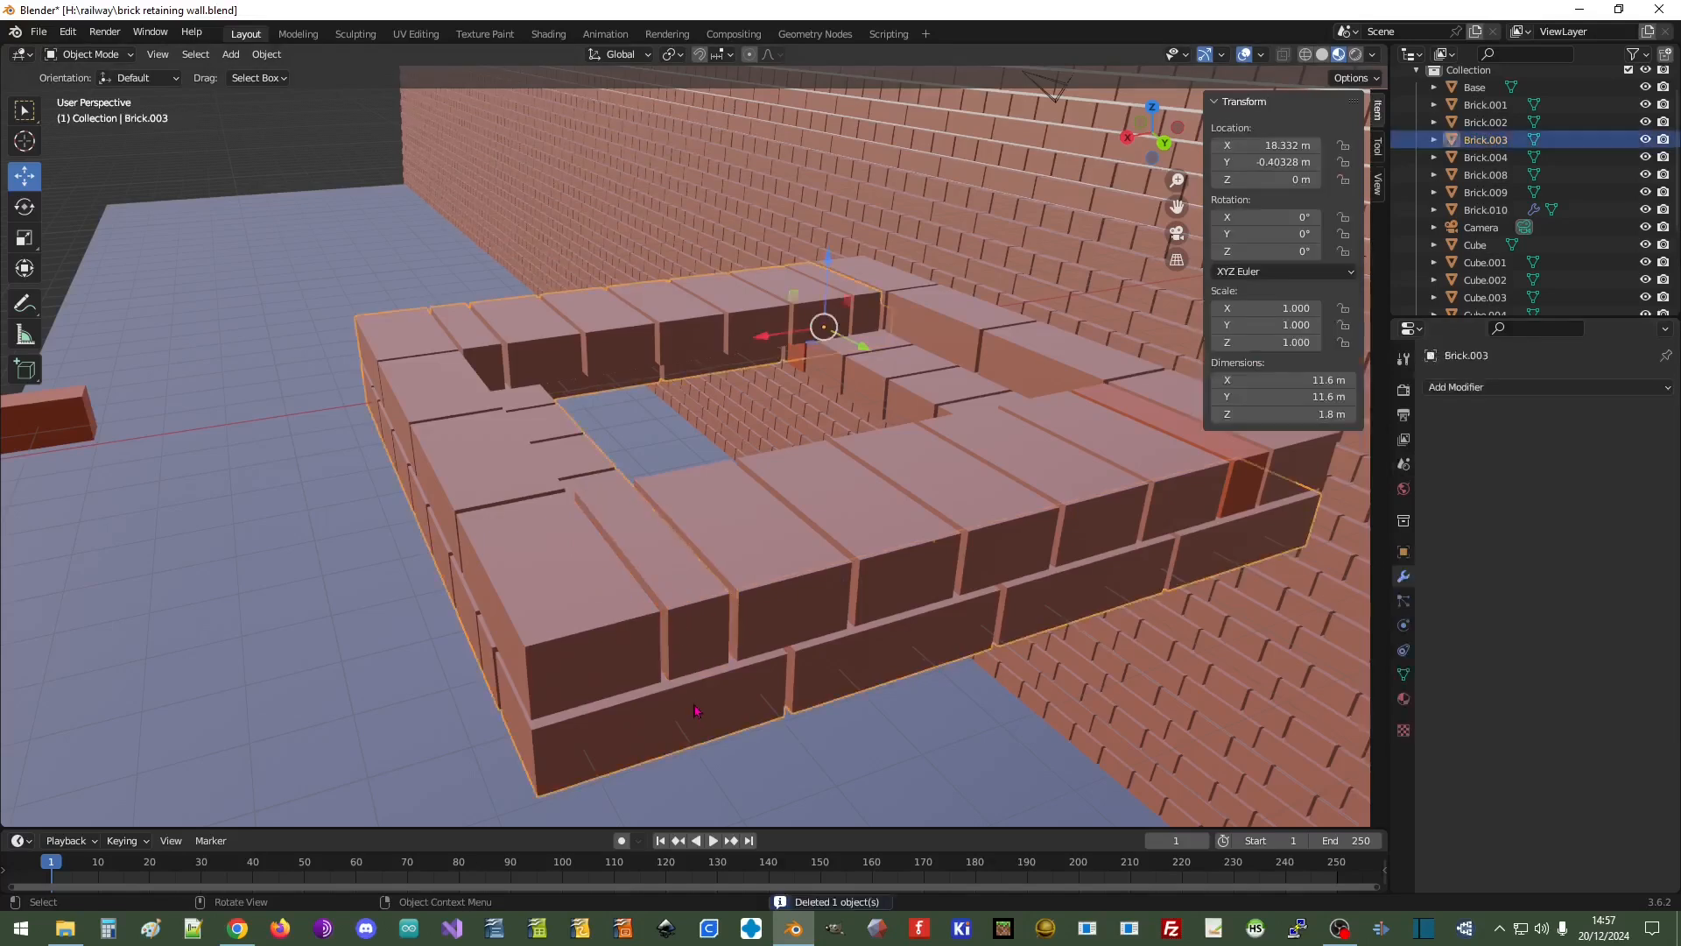
{"action": "left_click", "coordinate": [1479, 387]}
{"action": "left_click", "coordinate": [1322, 475]}
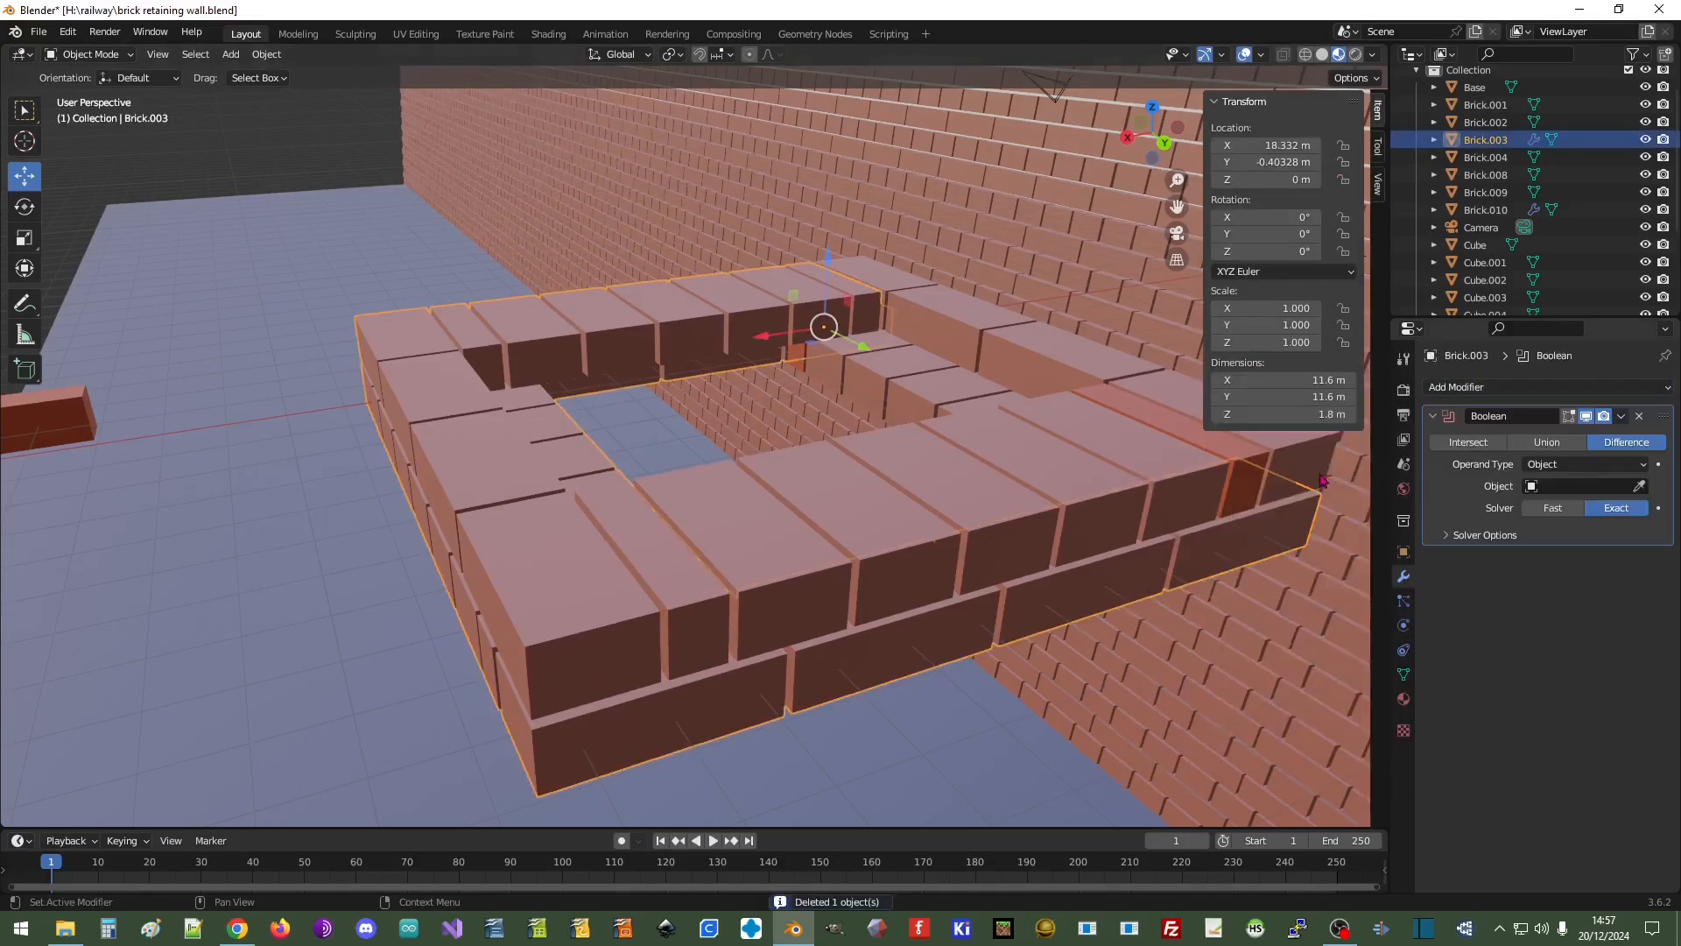
{"action": "left_click", "coordinate": [1547, 443]}
{"action": "left_click", "coordinate": [1639, 486]}
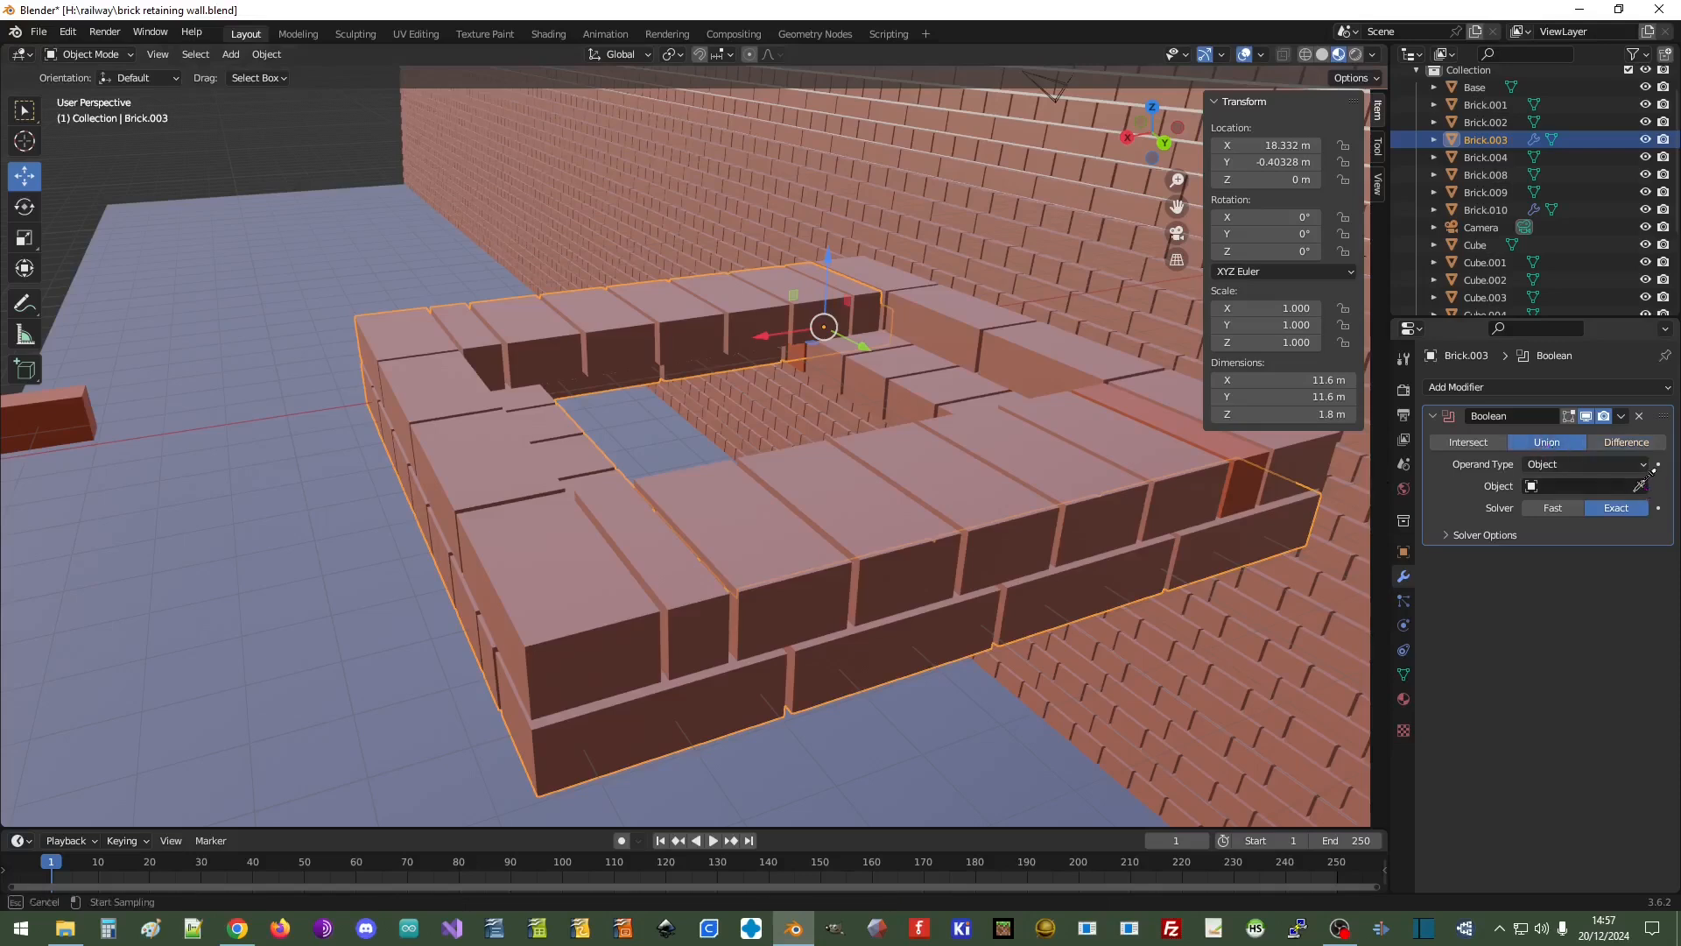
{"action": "left_click", "coordinate": [758, 498]}
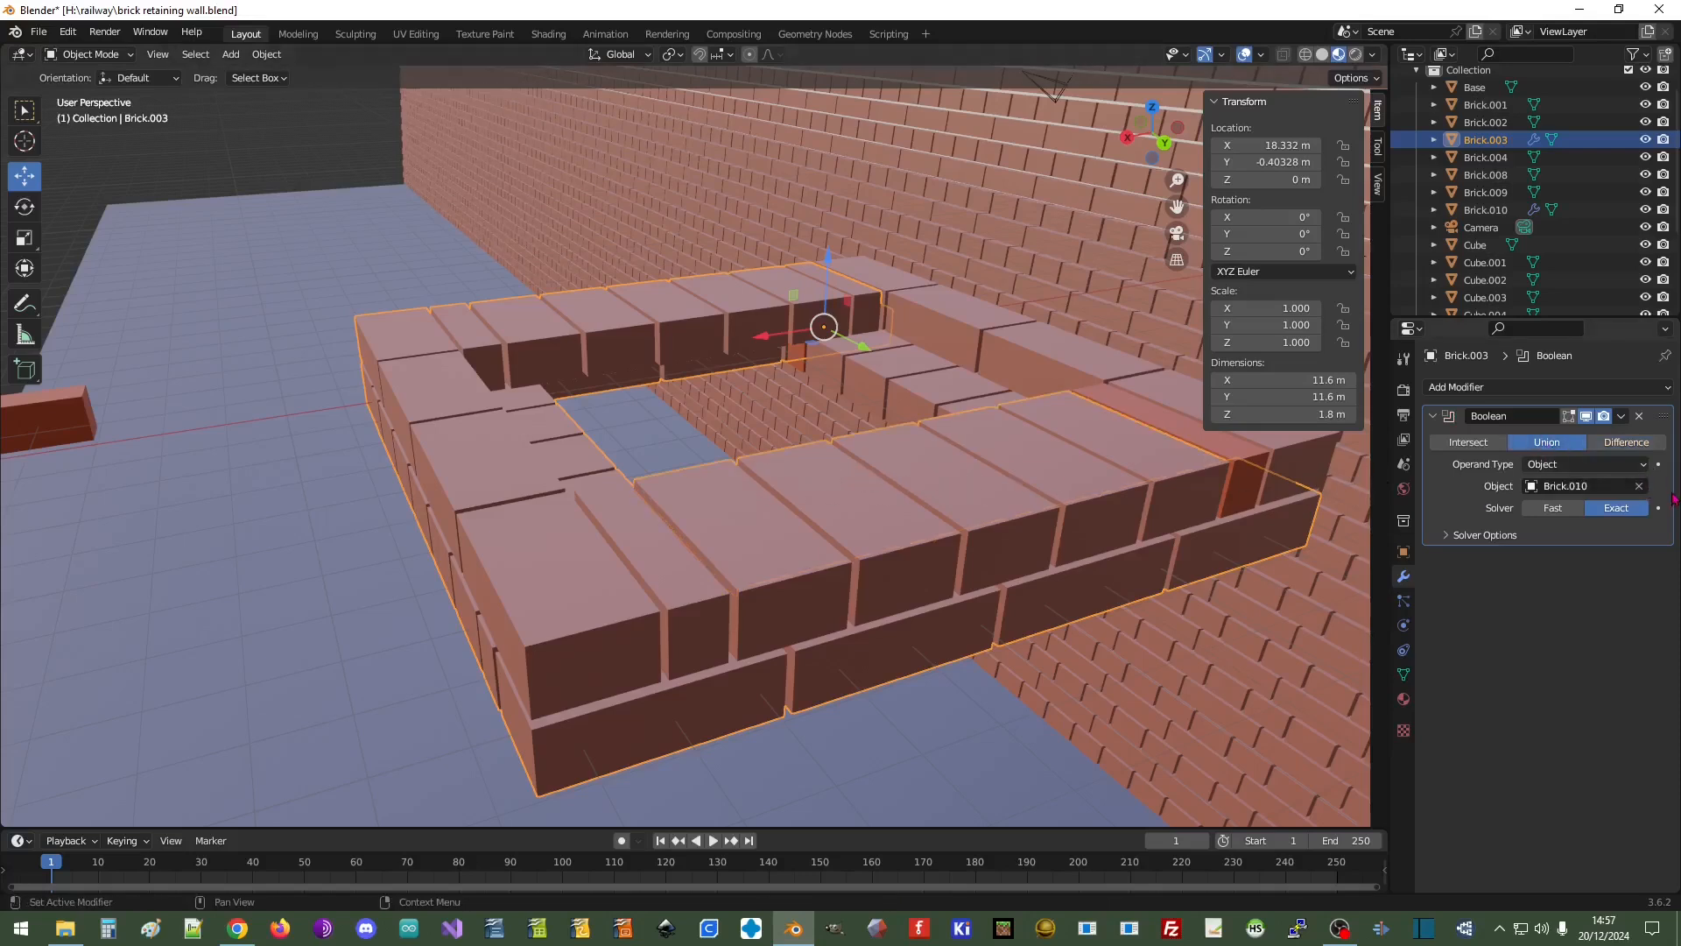
{"action": "left_click", "coordinate": [1622, 422]}
{"action": "left_click", "coordinate": [1555, 434]}
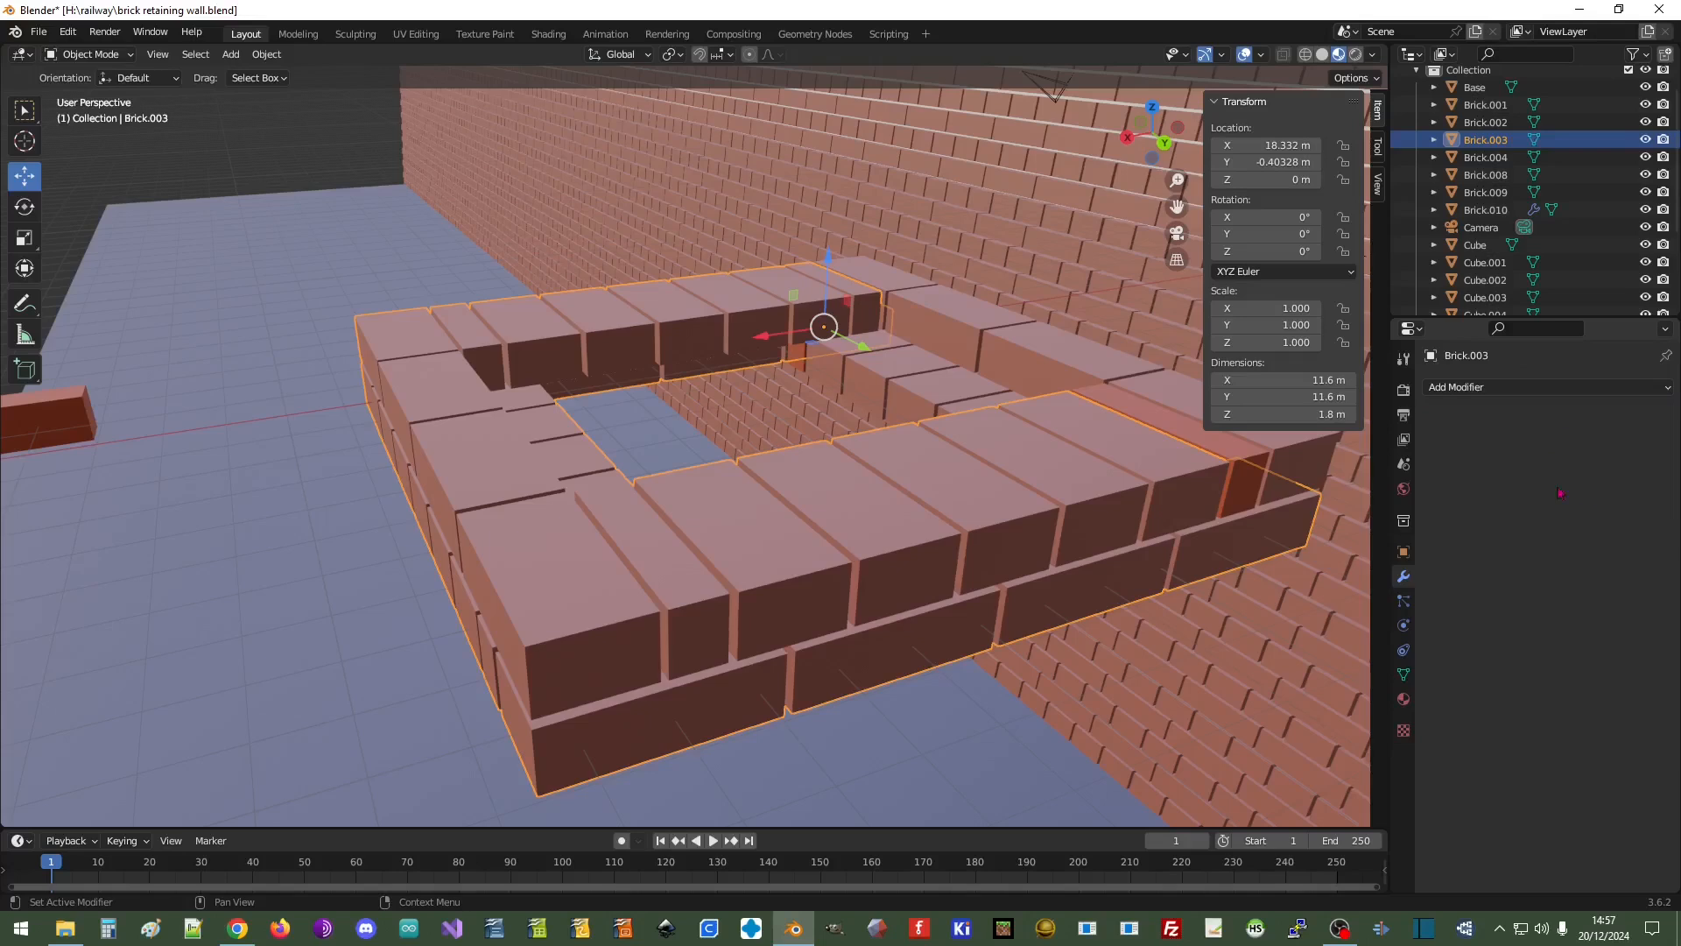
{"action": "left_click", "coordinate": [803, 482]}
{"action": "key", "text": "Delete"}
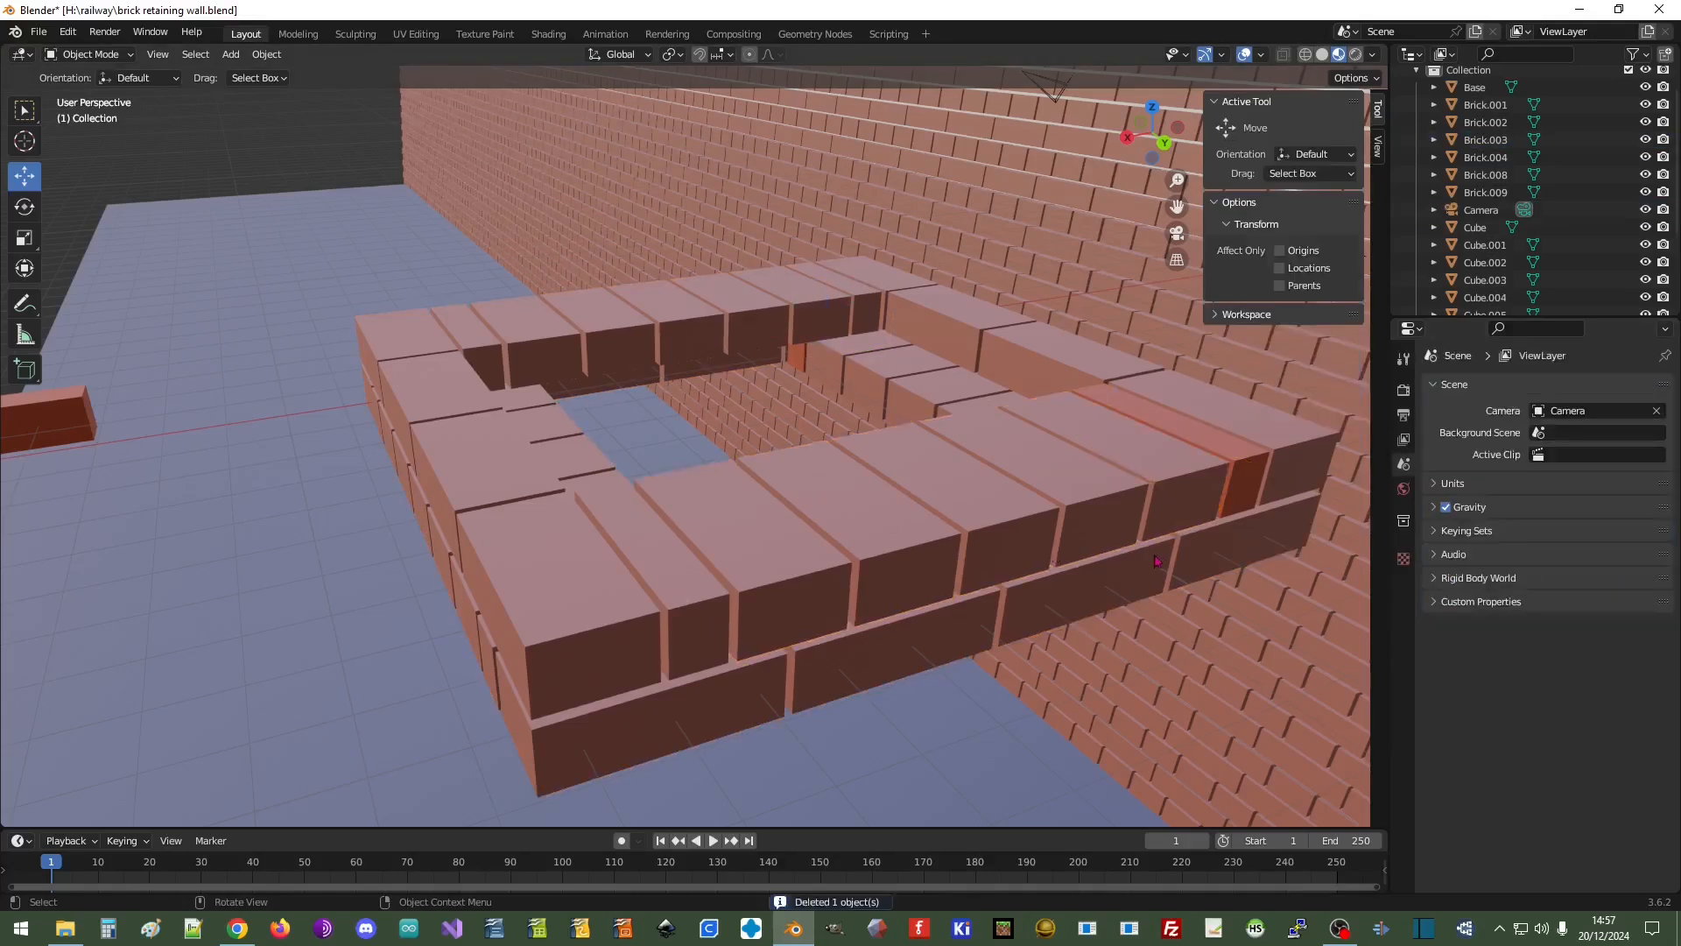
Save the brick retaining wall file
{"action": "left_click", "coordinate": [39, 31]}
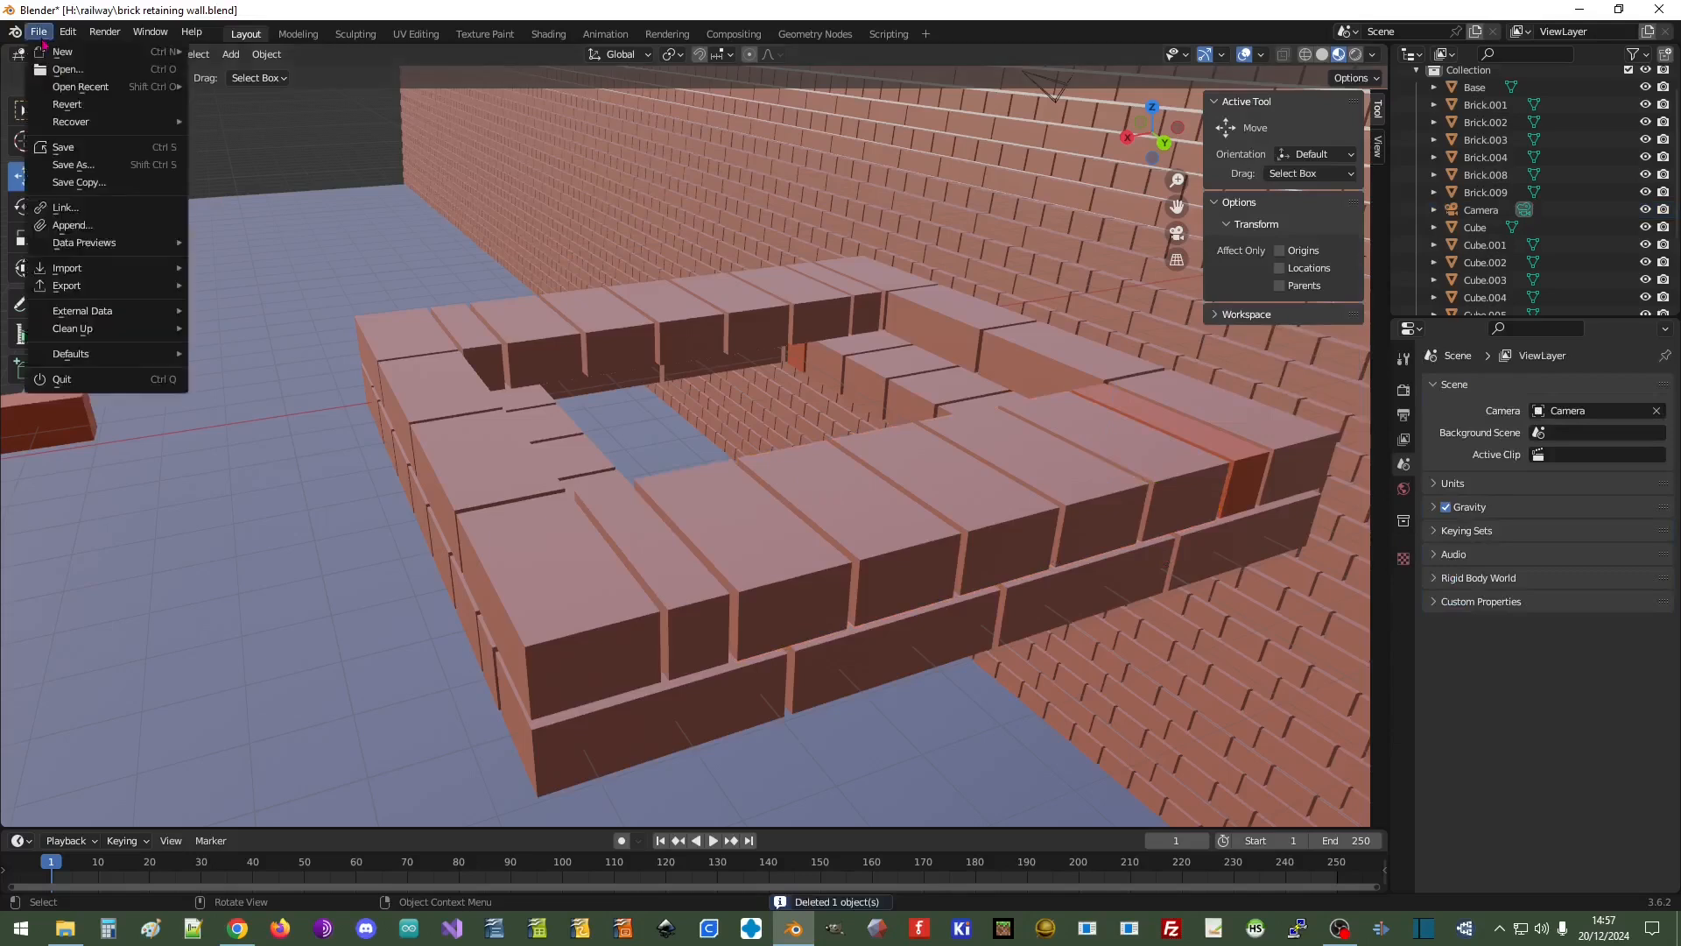
{"action": "left_click", "coordinate": [52, 147]}
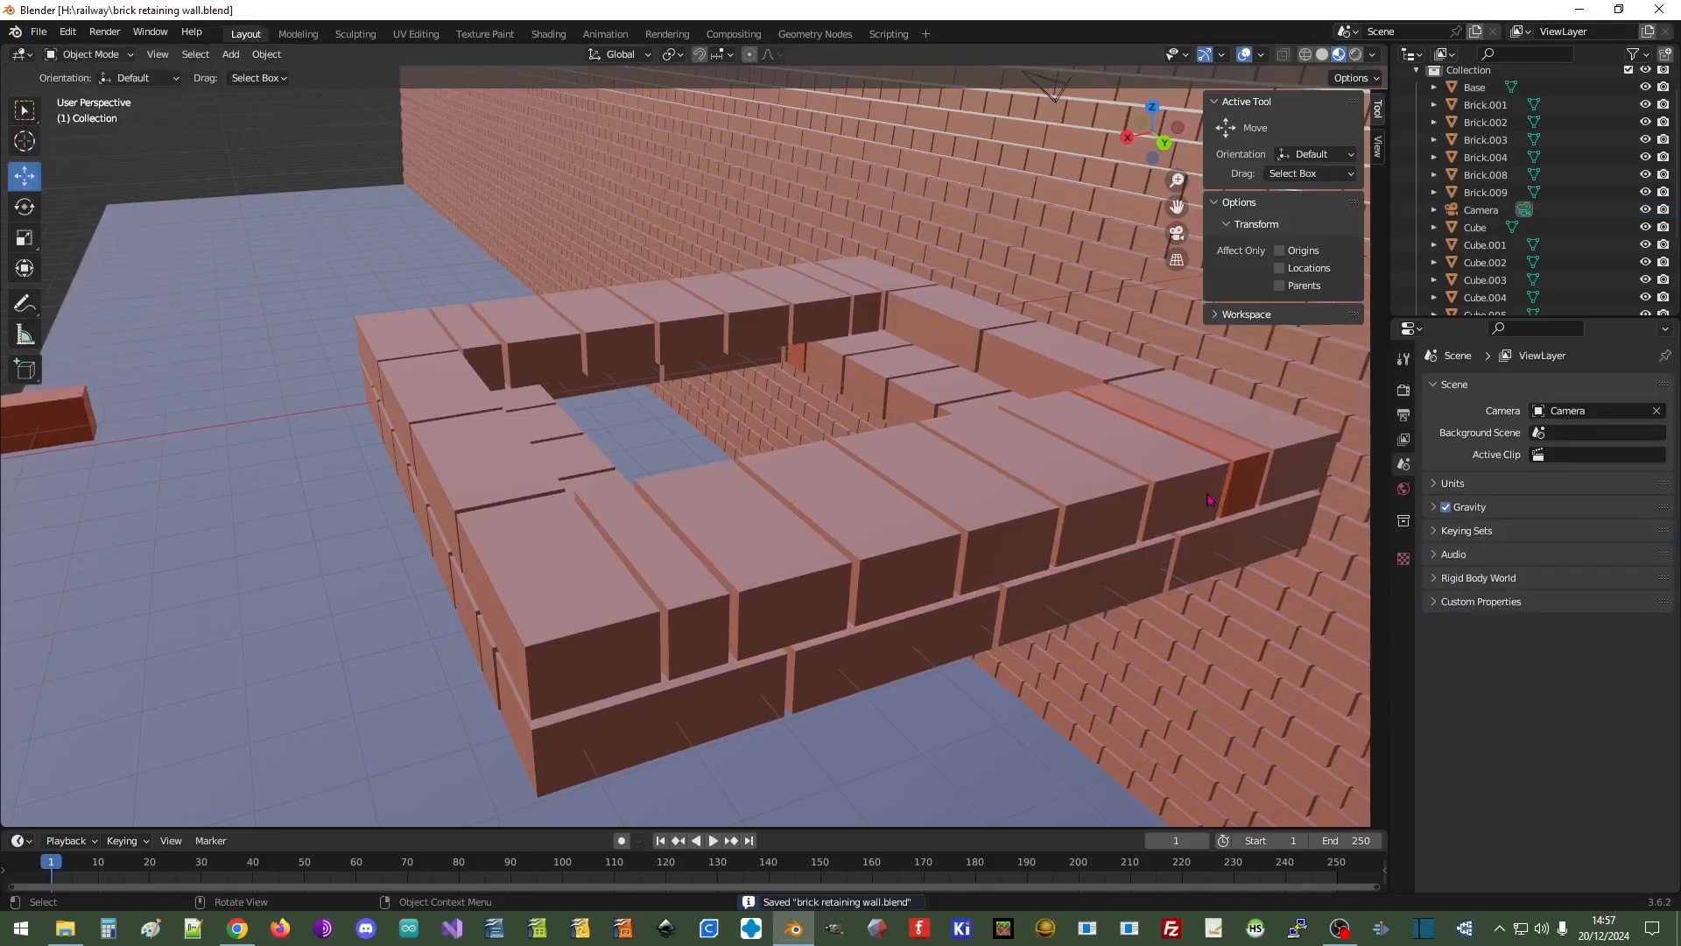
Merge the second-course half brick at the low-X end of the high-Y side into the merged bricks with an applied Boolean Union, and delete its original
{"action": "left_click", "coordinate": [1193, 557]}
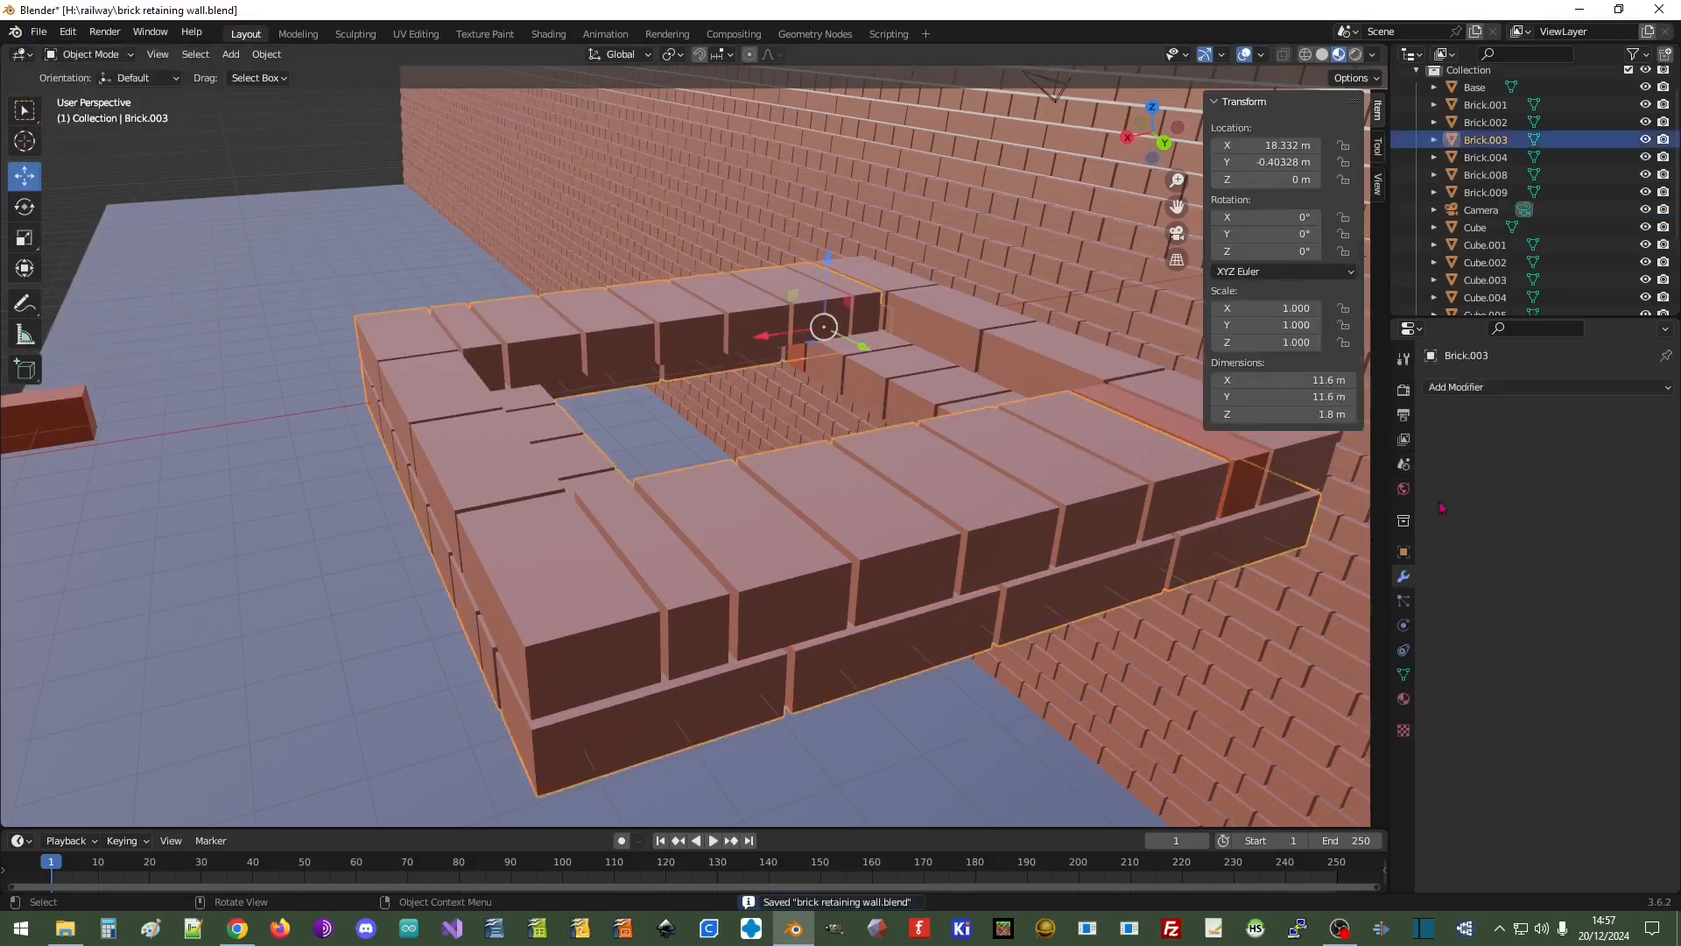
{"action": "left_click", "coordinate": [1489, 387]}
{"action": "left_click", "coordinate": [1332, 478]}
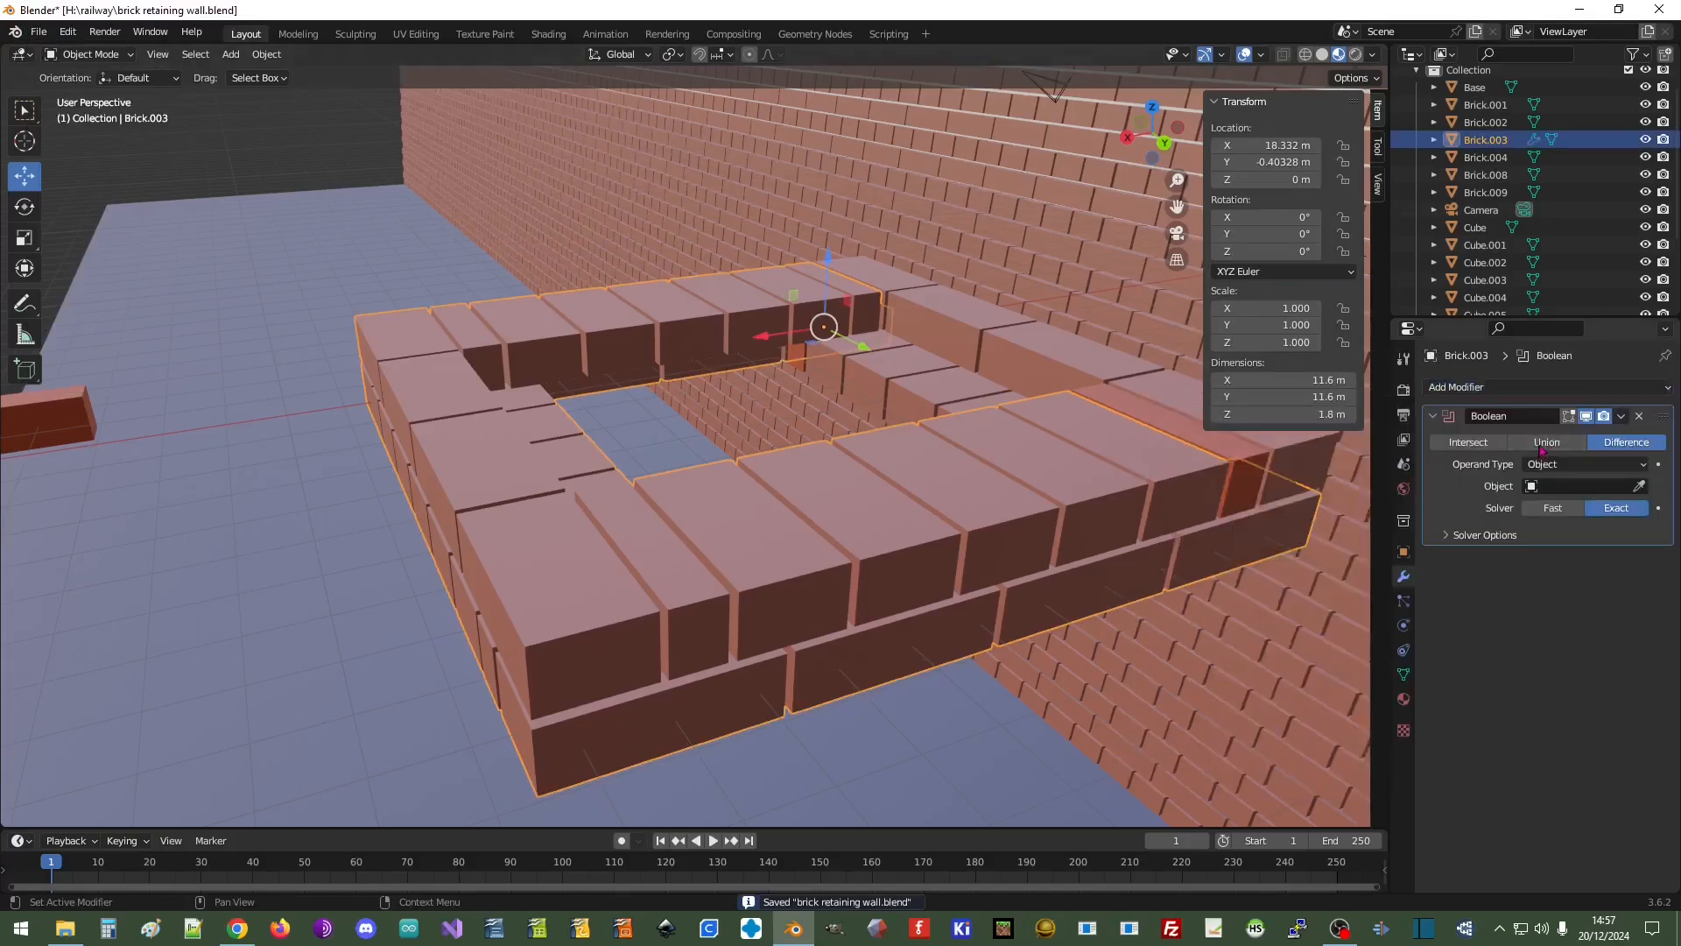
{"action": "left_click", "coordinate": [1546, 442]}
{"action": "left_click", "coordinate": [1639, 486]}
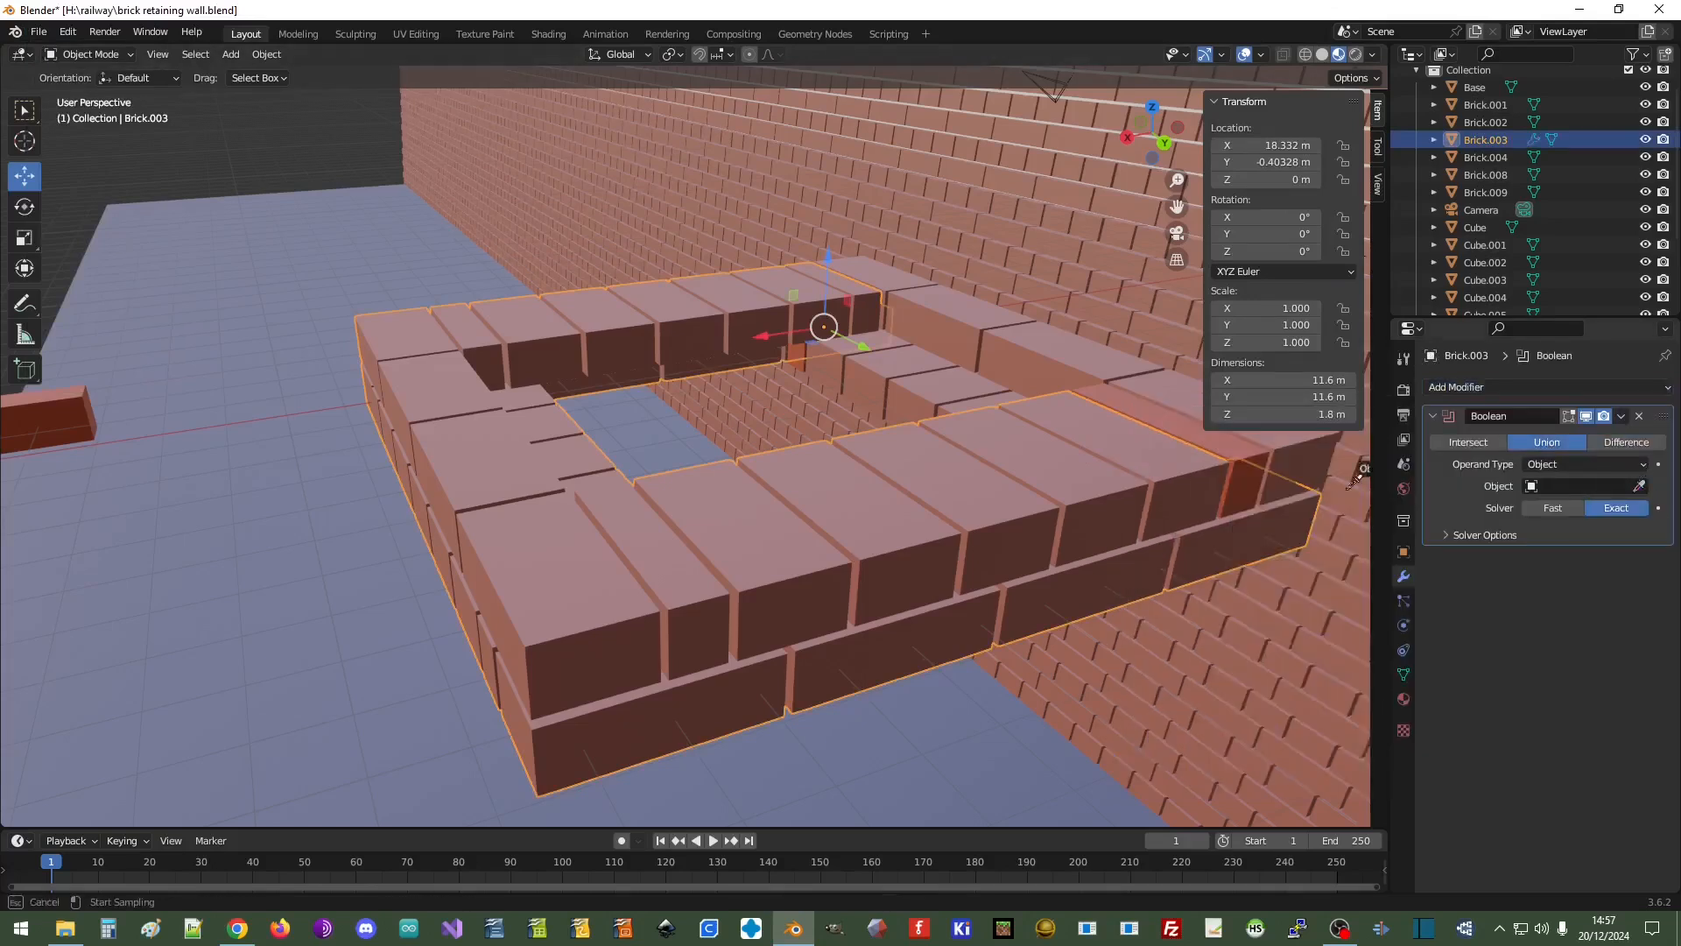
{"action": "left_click", "coordinate": [1244, 476]}
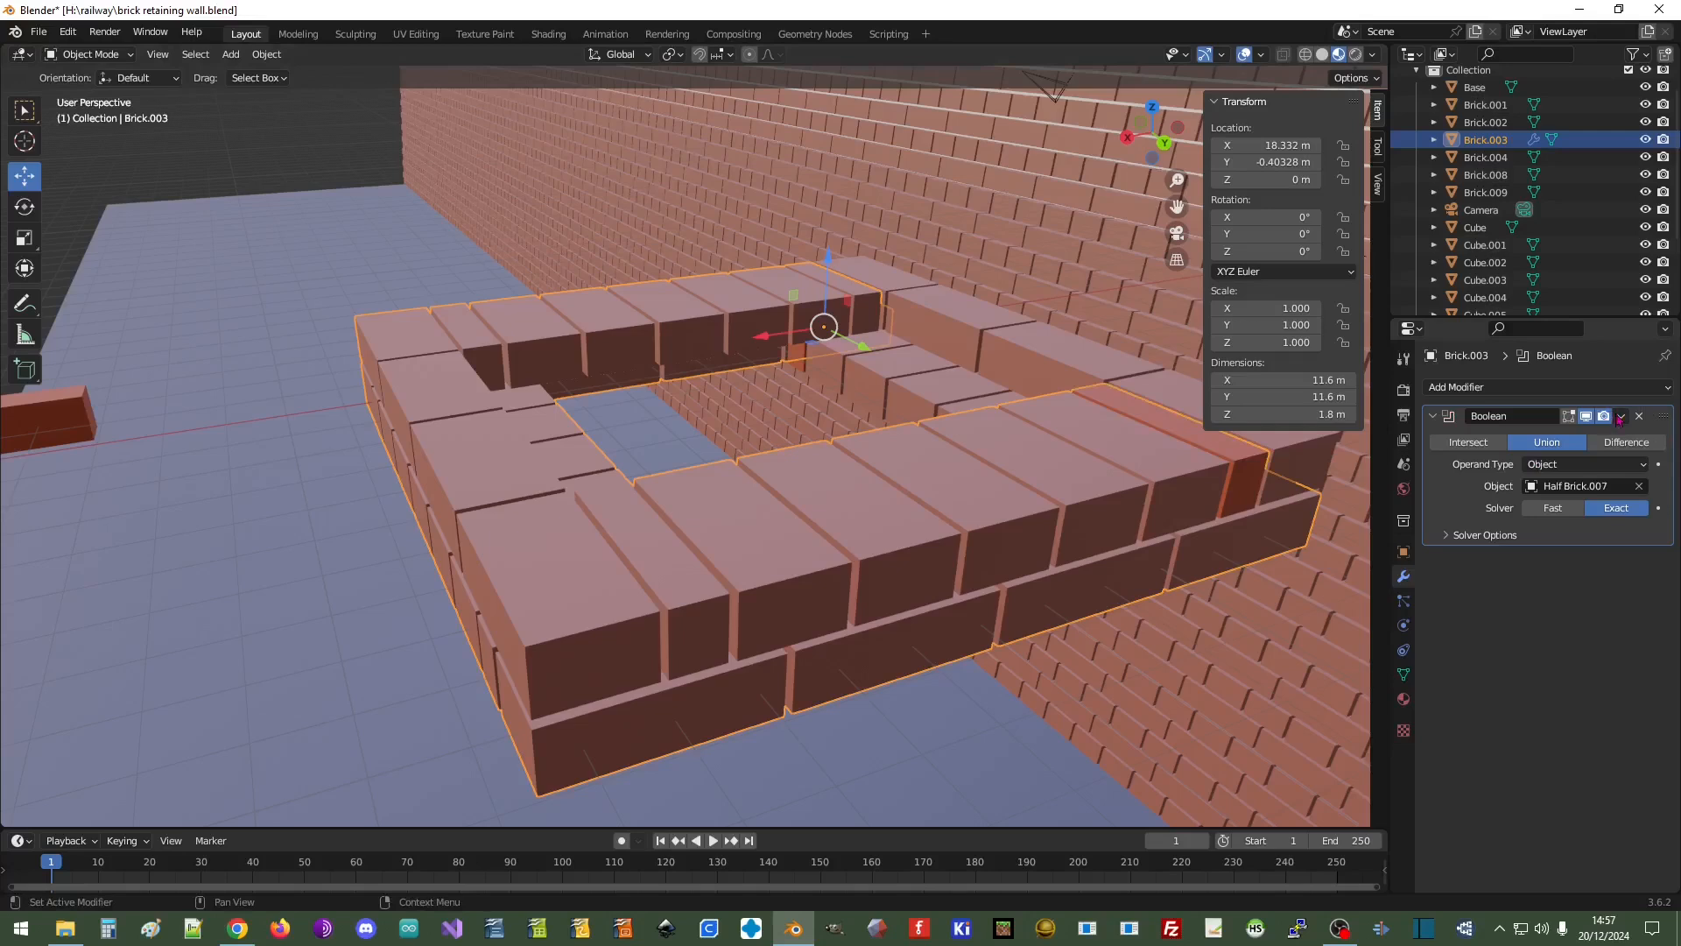
{"action": "left_click", "coordinate": [1619, 418]}
{"action": "left_click", "coordinate": [1576, 440]}
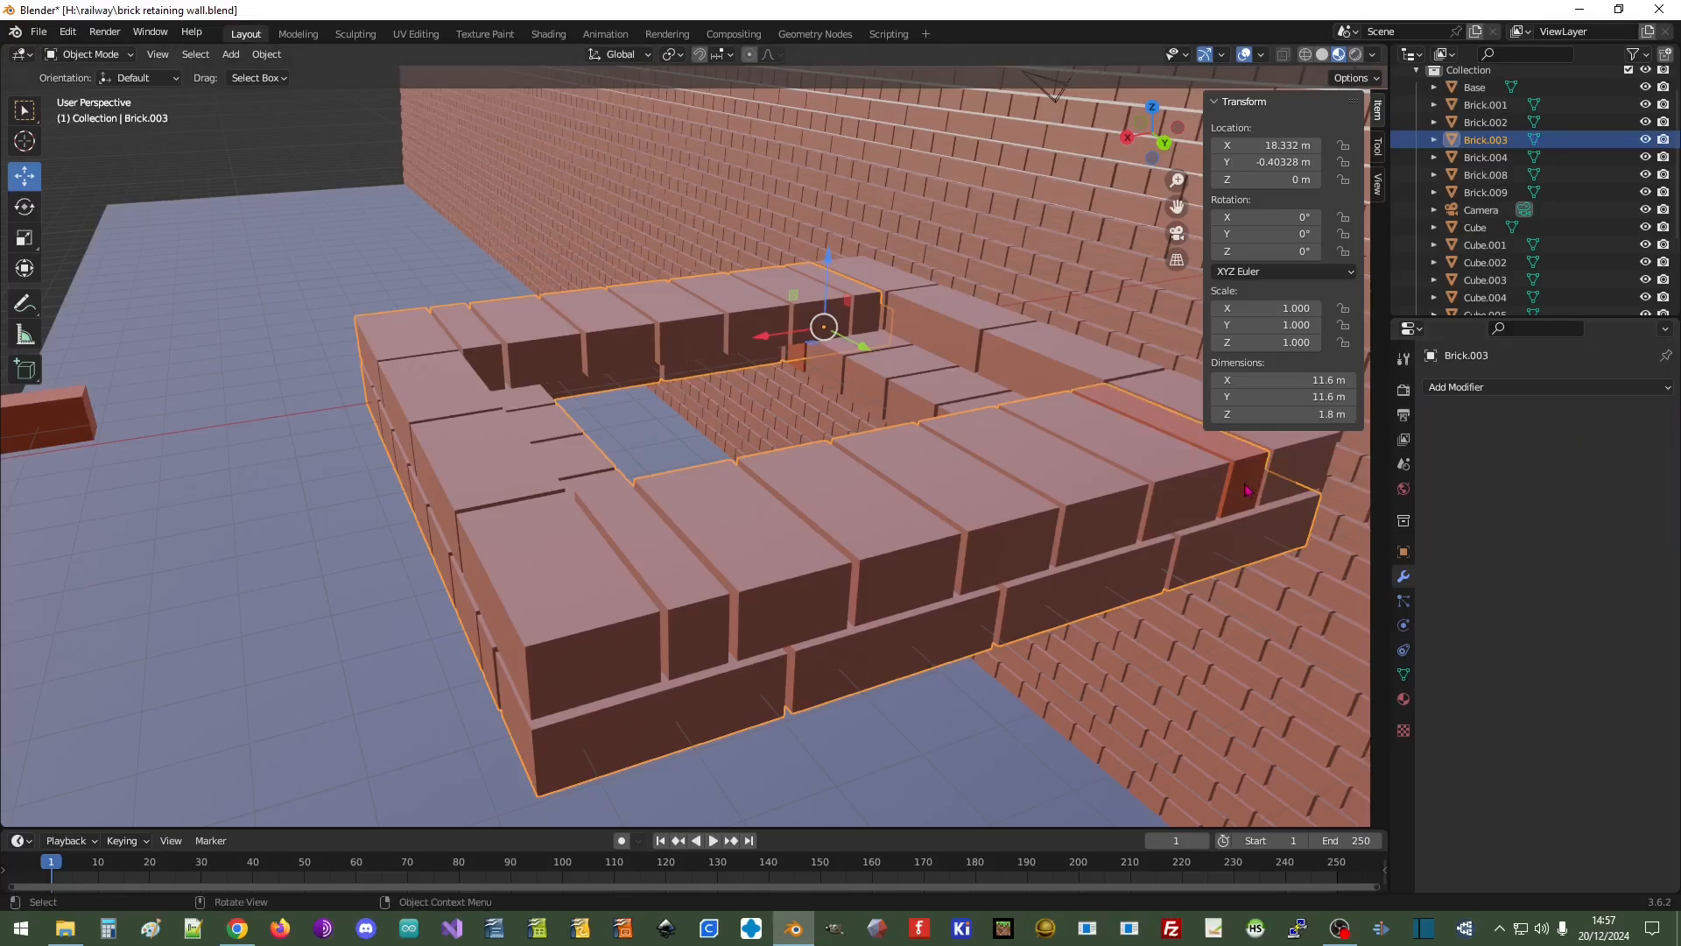
{"action": "left_click", "coordinate": [1246, 490]}
{"action": "key", "text": "Delete"}
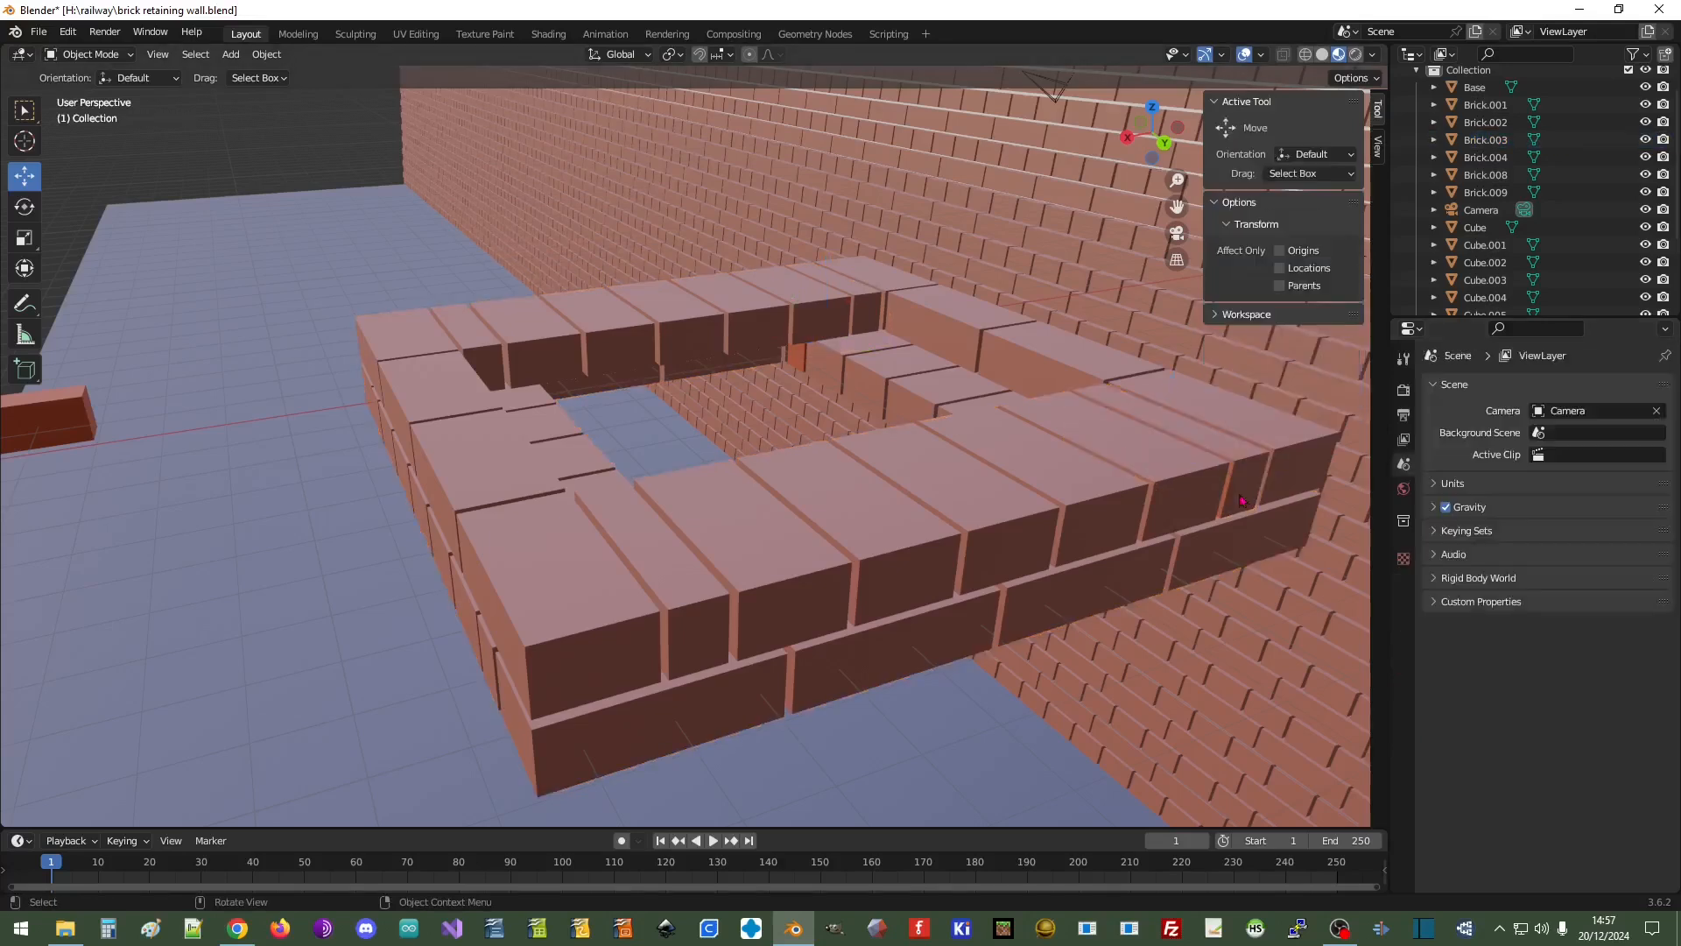
Merge the second-course four-brick row along the low-X side into the merged bricks with an applied Boolean Union, and delete the original row
{"action": "middle_click_drag", "start_coordinate": [1149, 603], "coordinate": [966, 588]}
{"action": "left_click", "coordinate": [400, 565]}
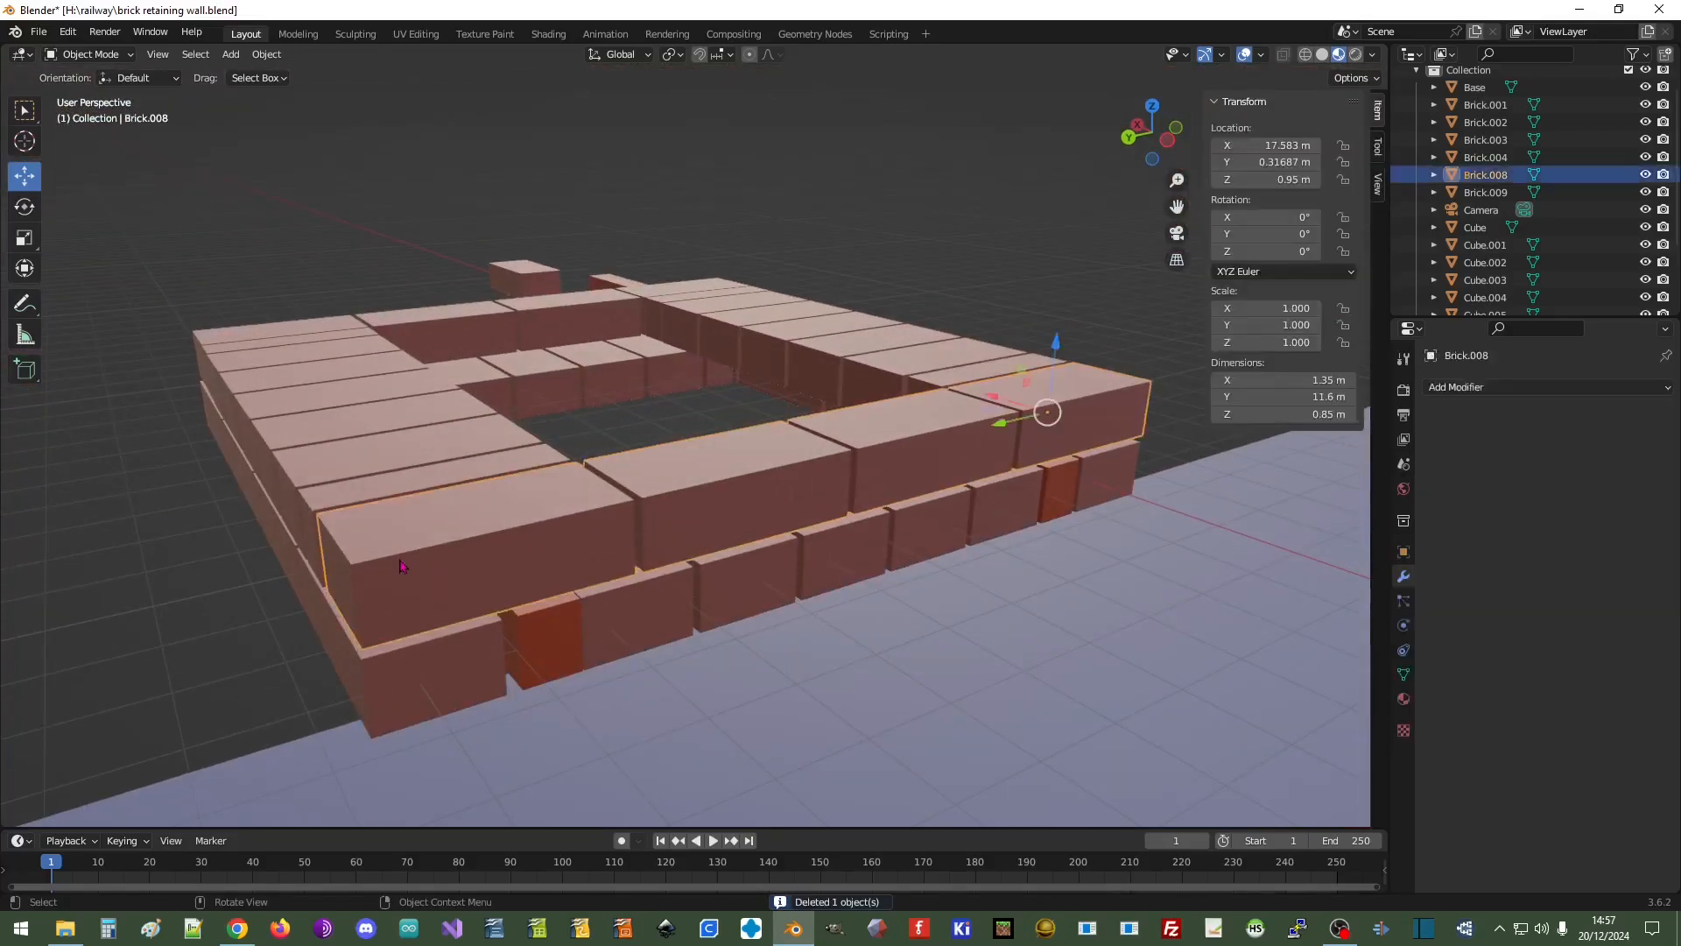
{"action": "left_click", "coordinate": [382, 479]}
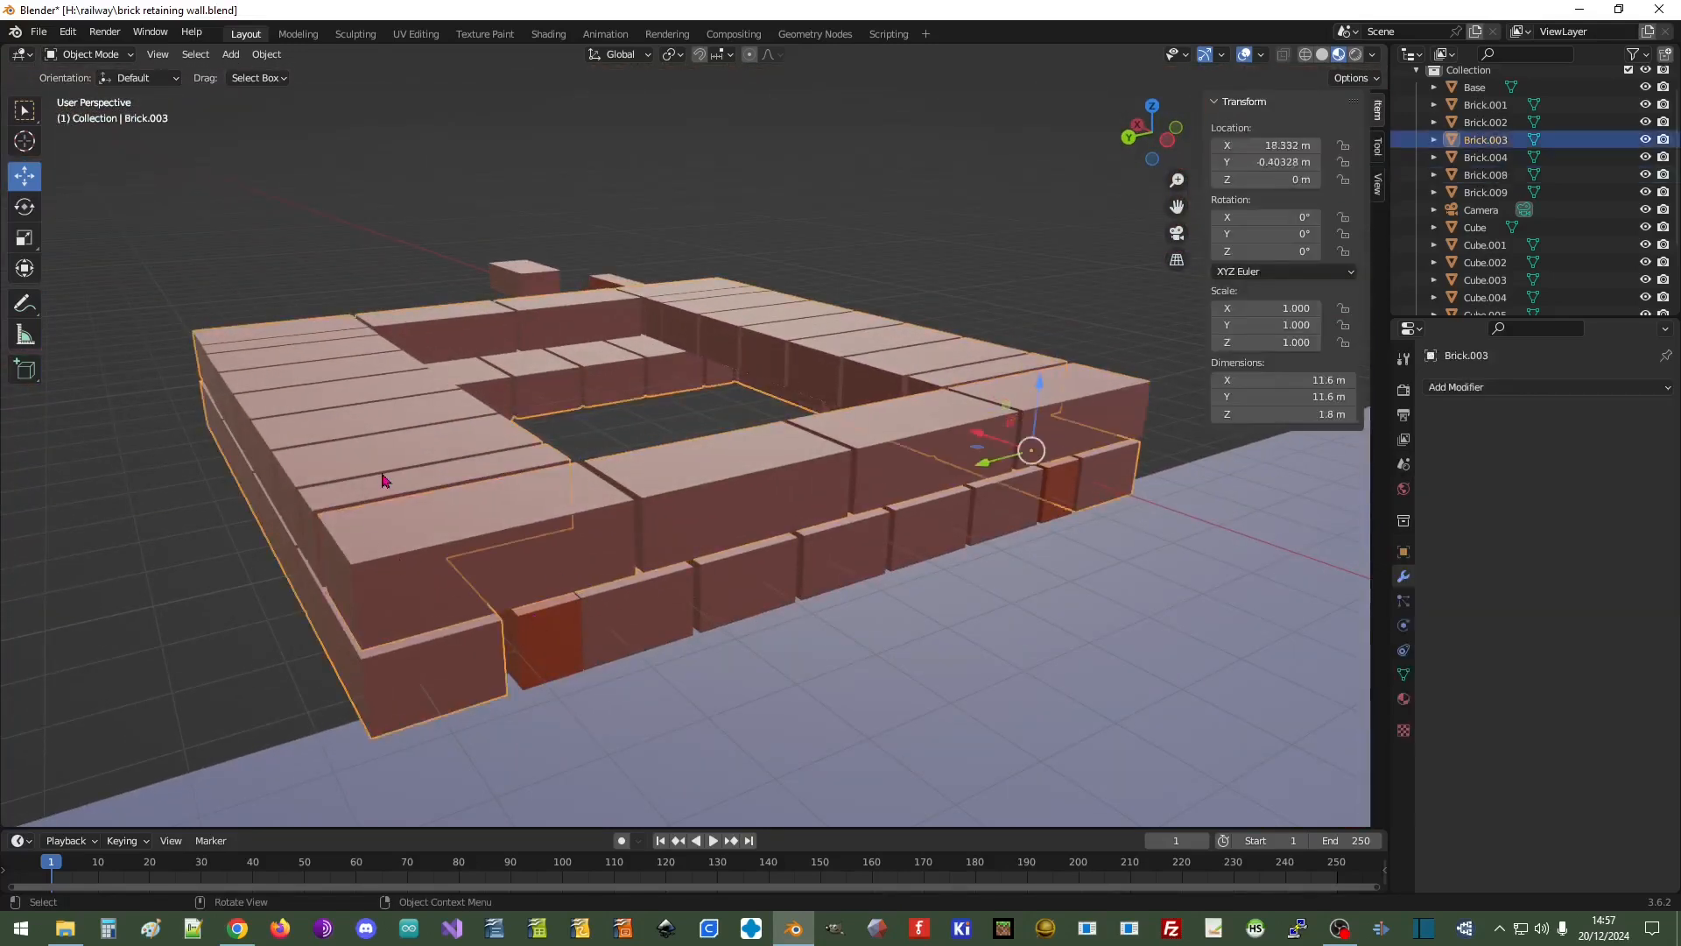
{"action": "left_click", "coordinate": [1479, 387]}
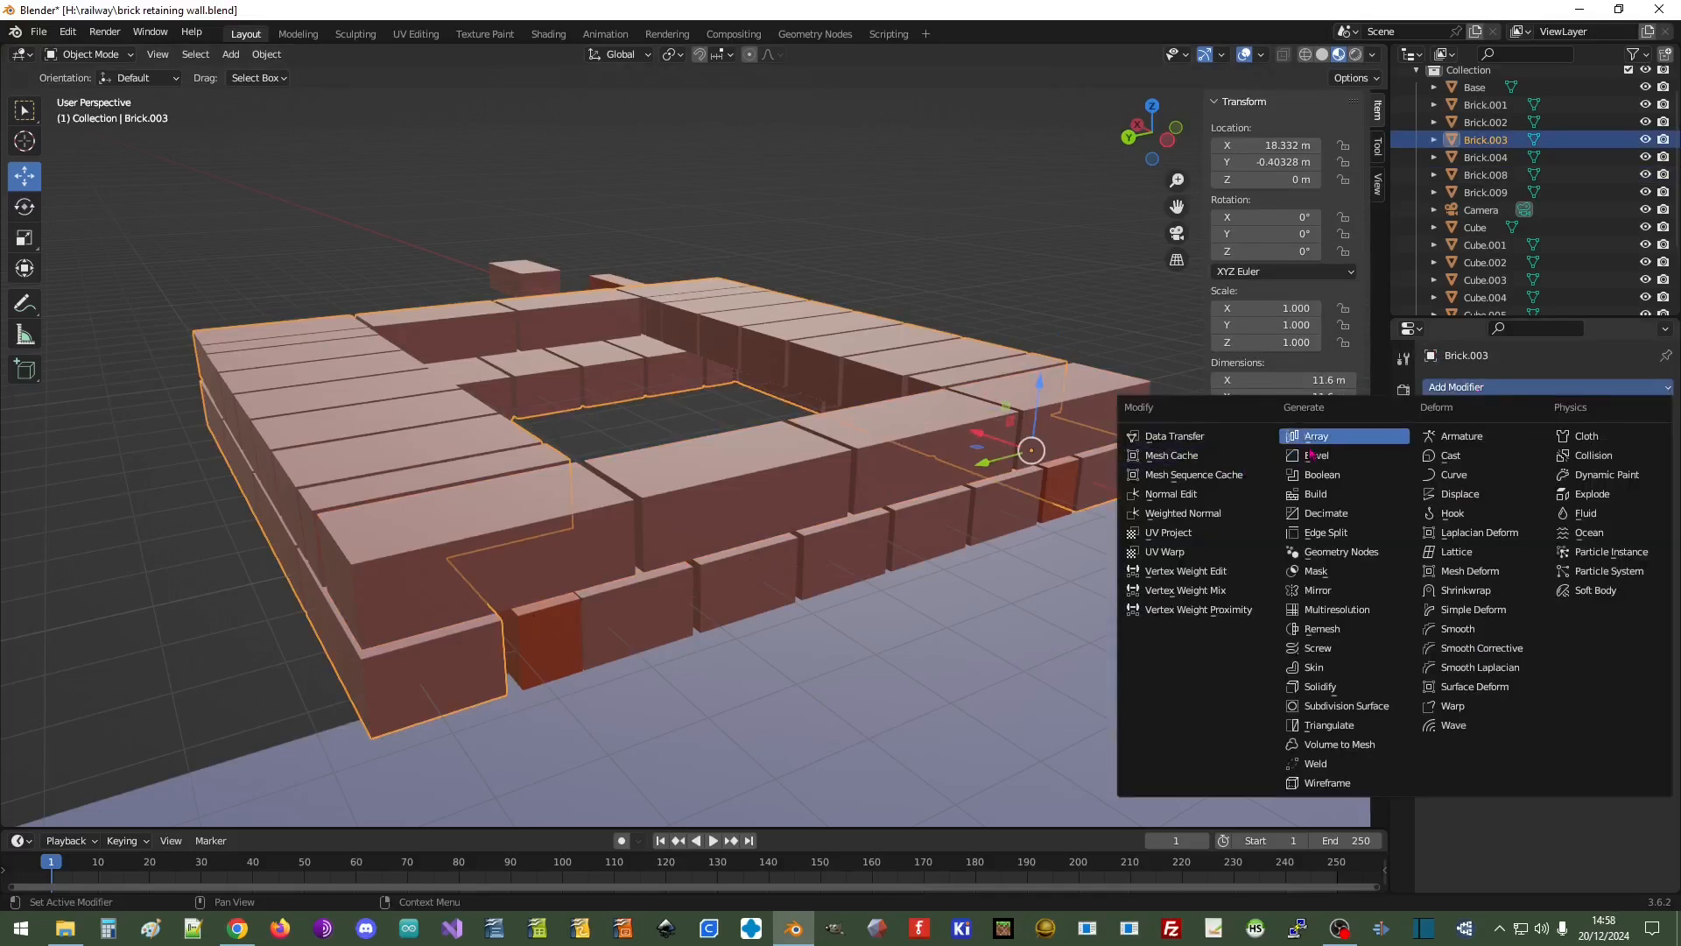
{"action": "left_click", "coordinate": [1320, 475]}
{"action": "left_click", "coordinate": [1547, 443]}
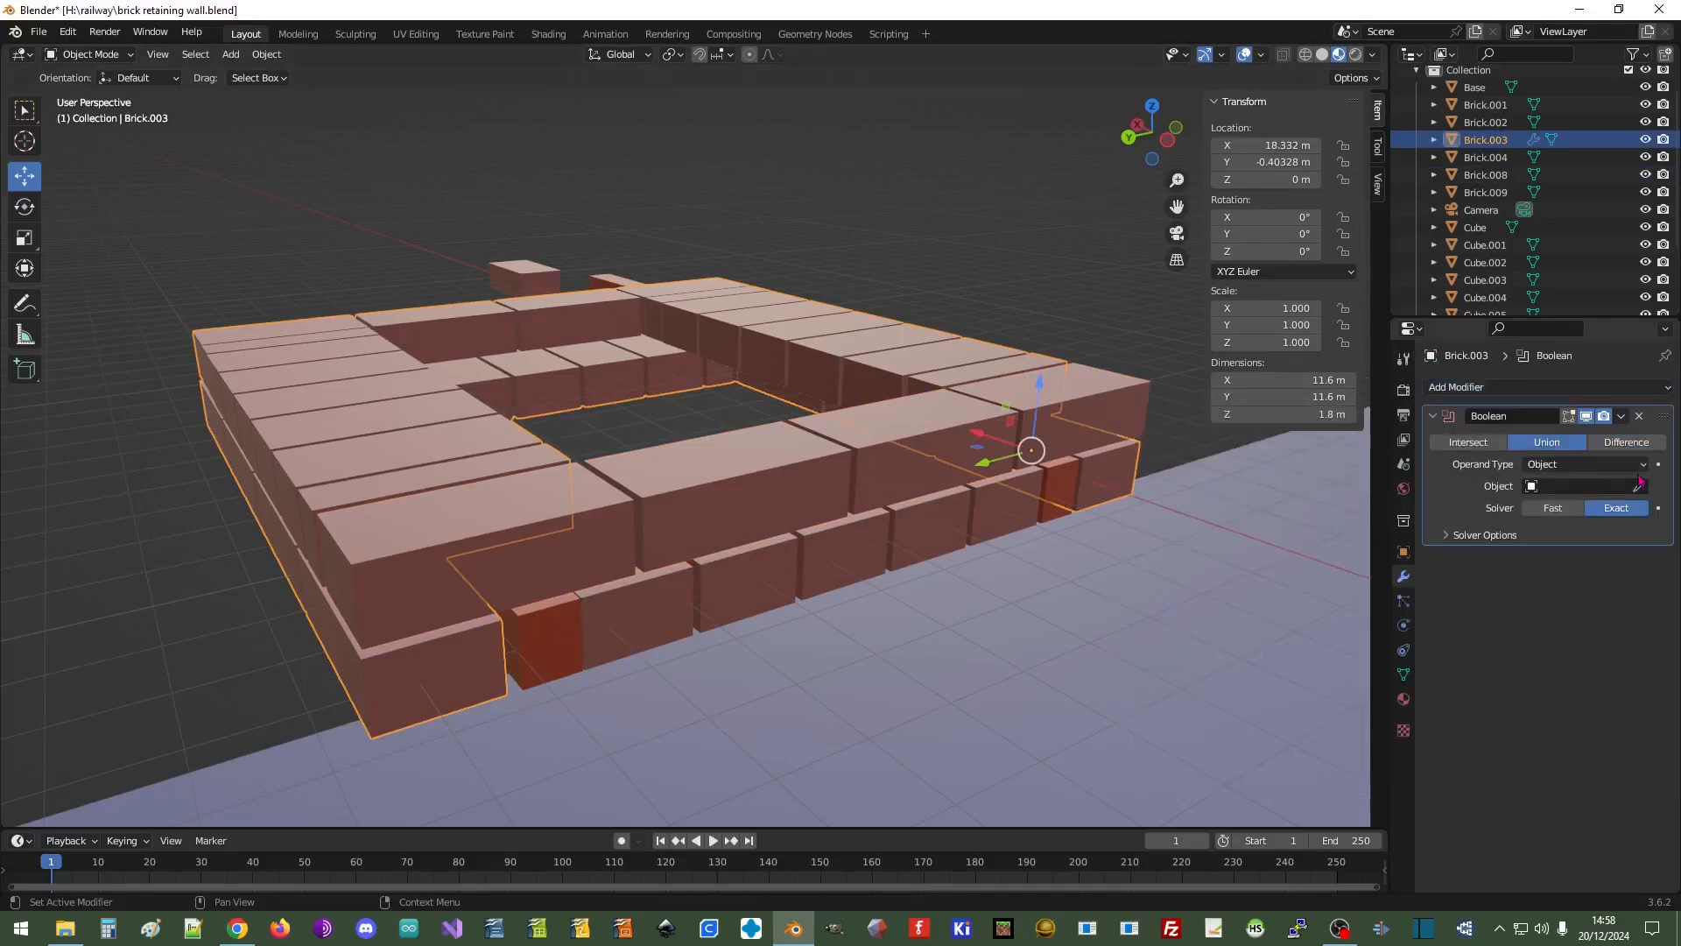
{"action": "left_click", "coordinate": [1639, 486]}
{"action": "left_click", "coordinate": [715, 519]}
{"action": "left_click", "coordinate": [1620, 416]}
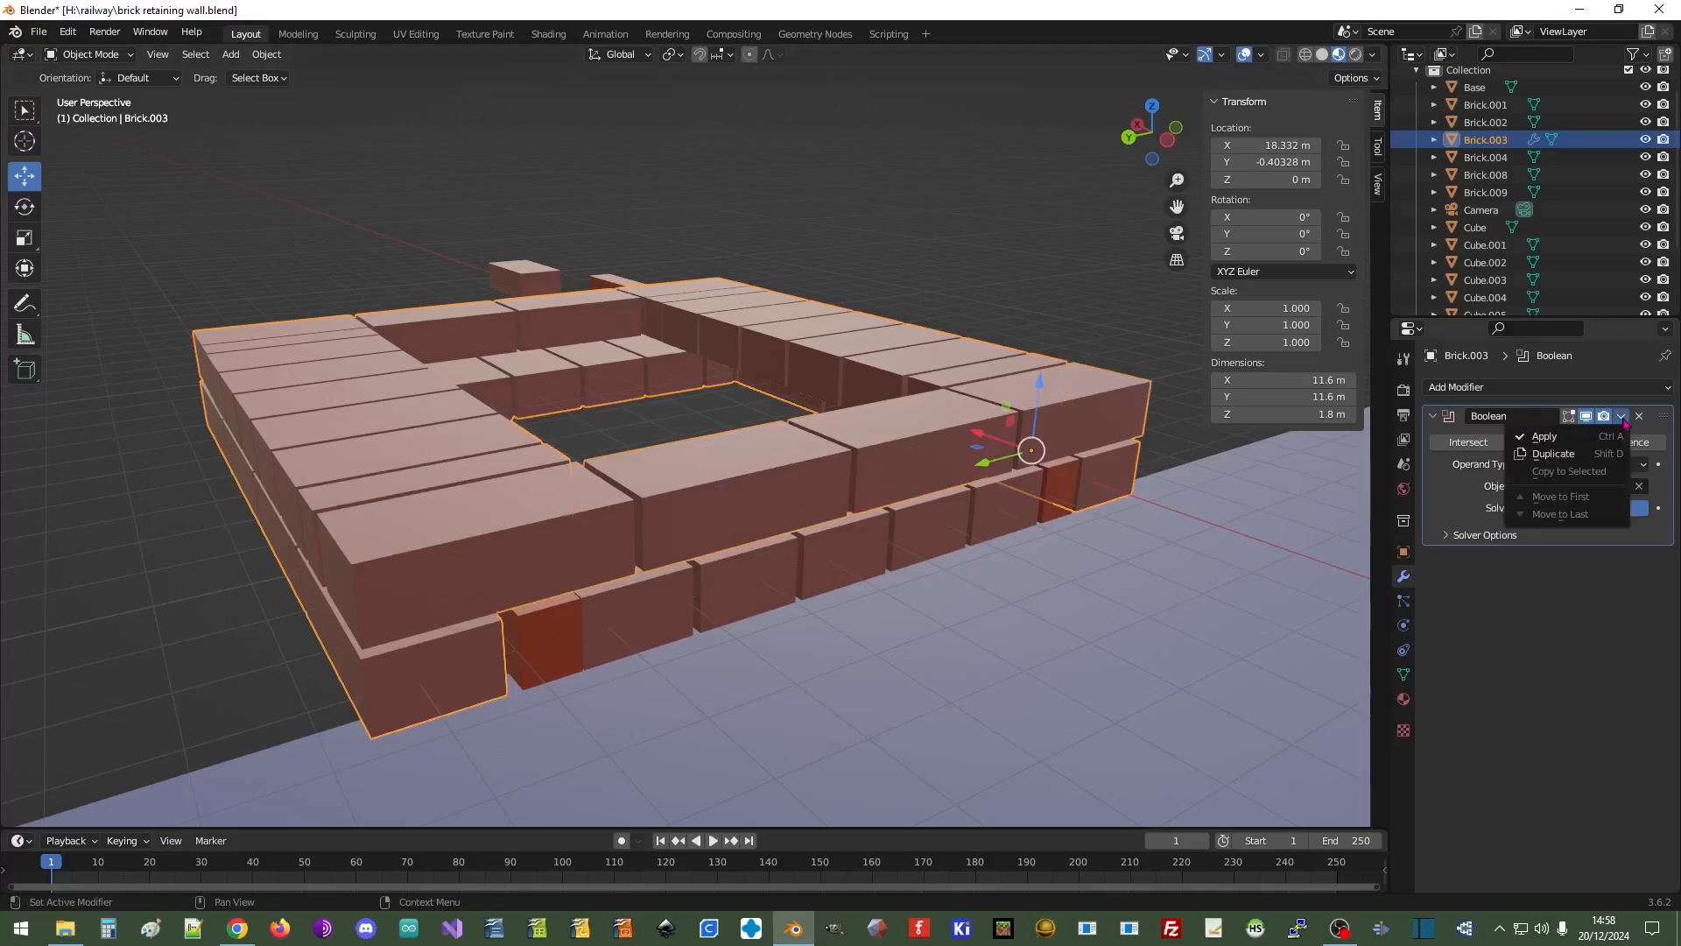
{"action": "left_click", "coordinate": [1569, 443]}
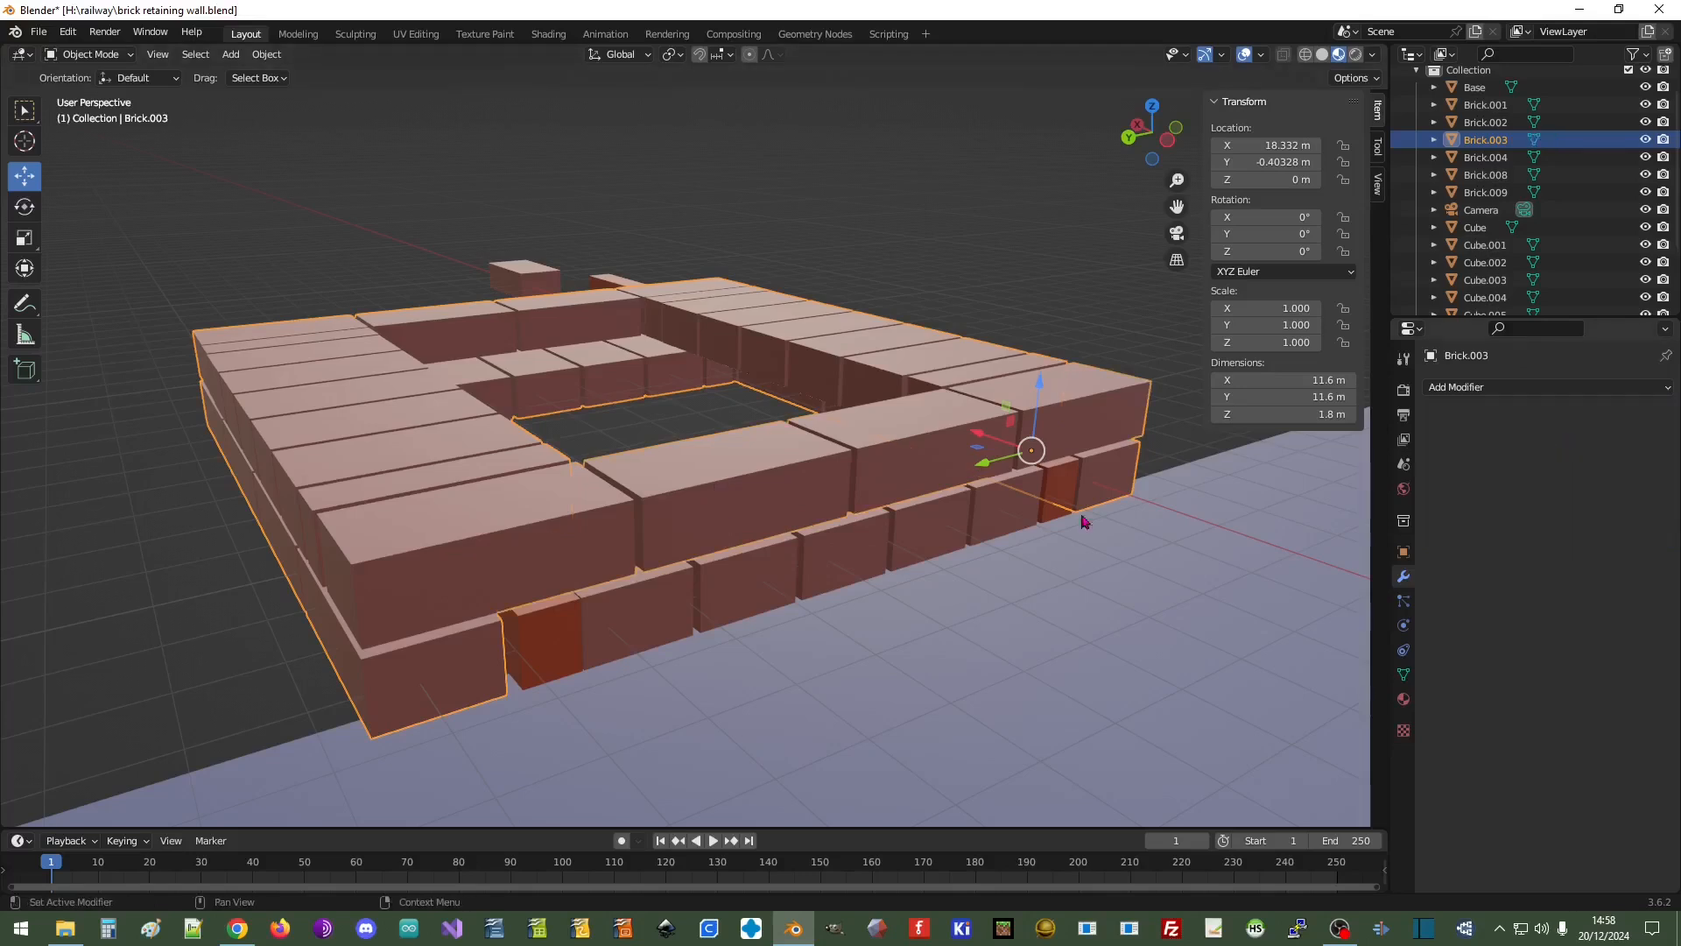
{"action": "left_click", "coordinate": [708, 492]}
{"action": "key", "text": "Delete"}
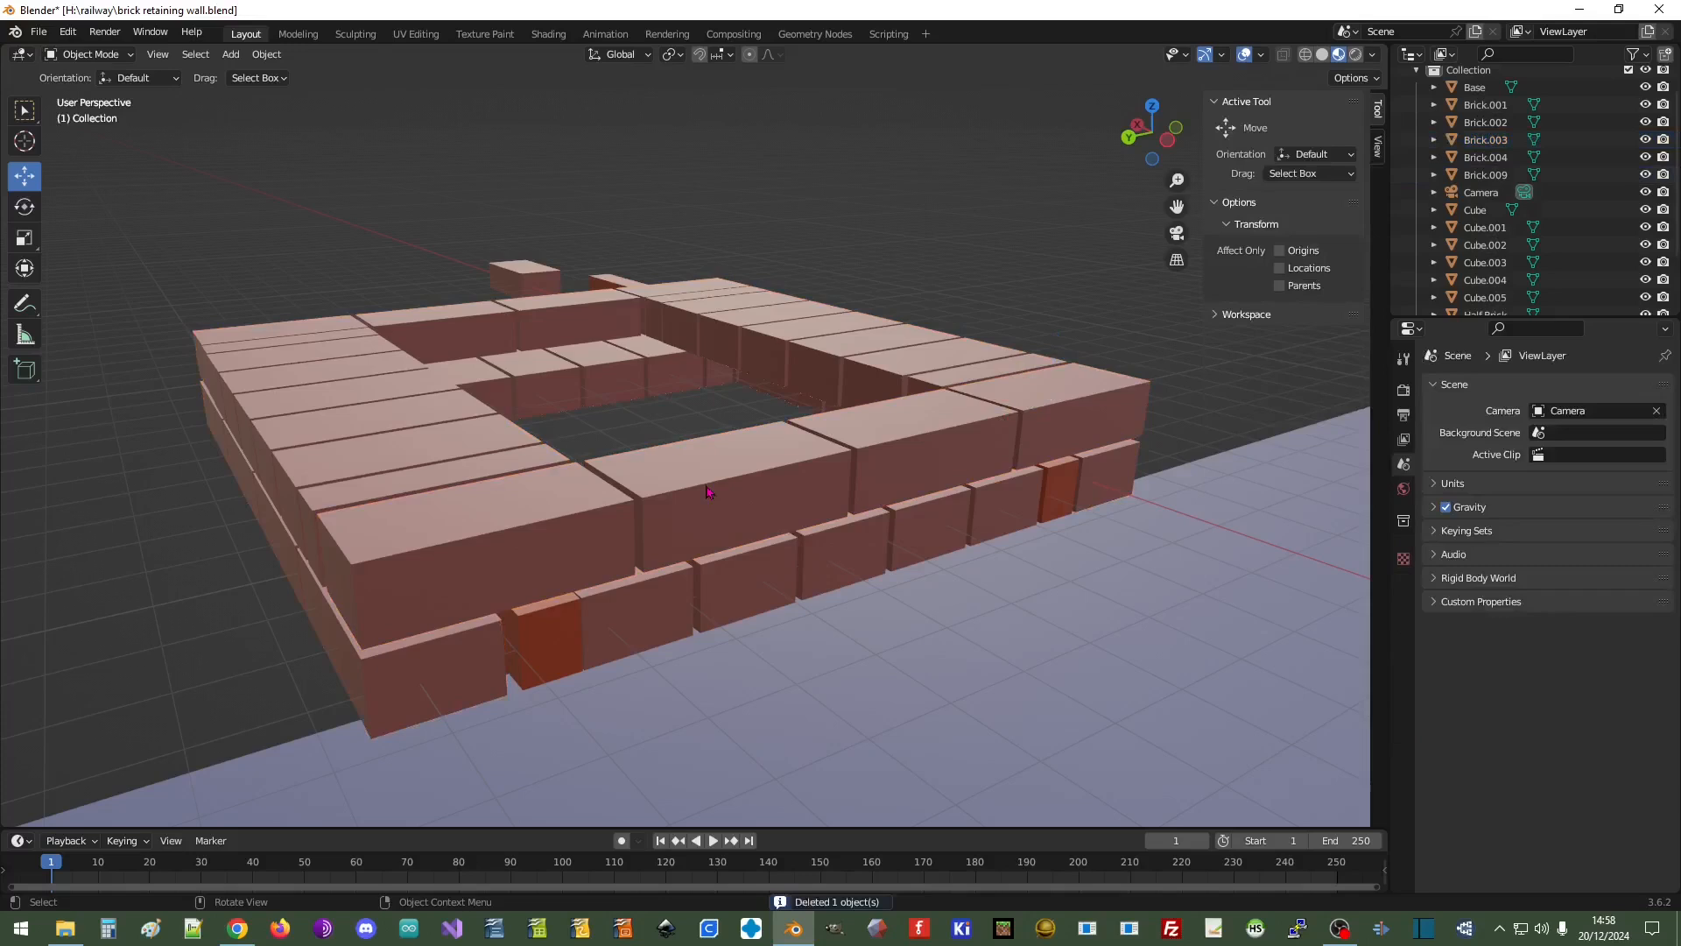
Move the first-course half brick near the high-Y end of the low-X side along Y to about 8.72 m
{"action": "left_click", "coordinate": [423, 584]}
{"action": "left_click", "coordinate": [1552, 388]}
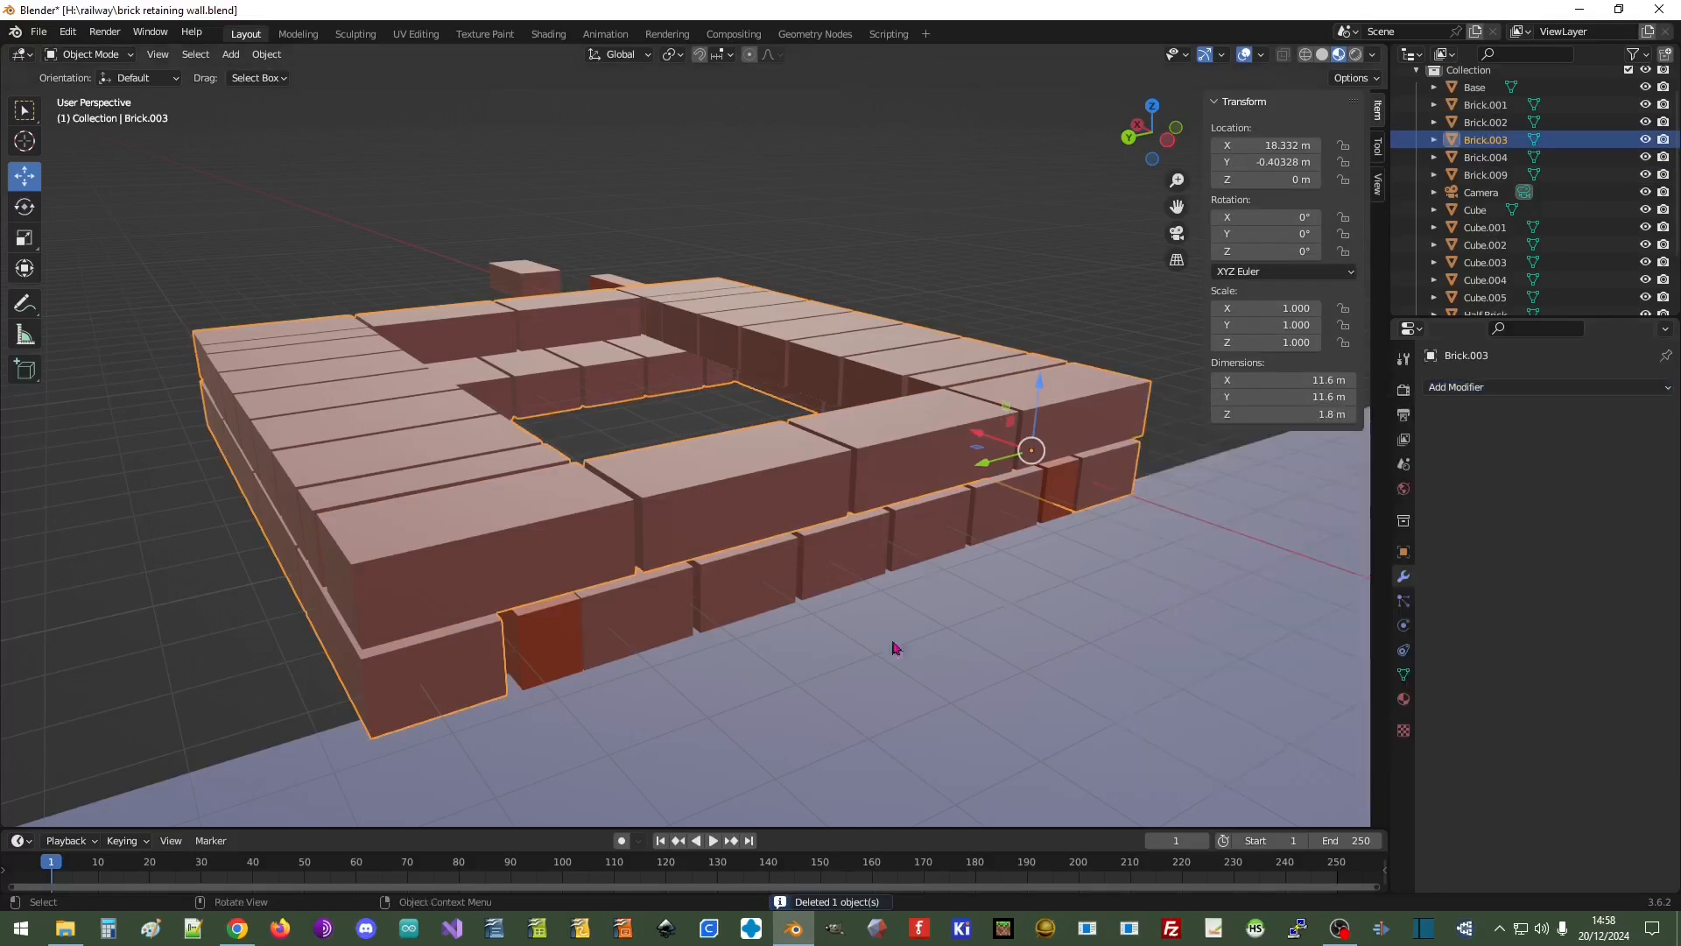
{"action": "left_click", "coordinate": [543, 655]}
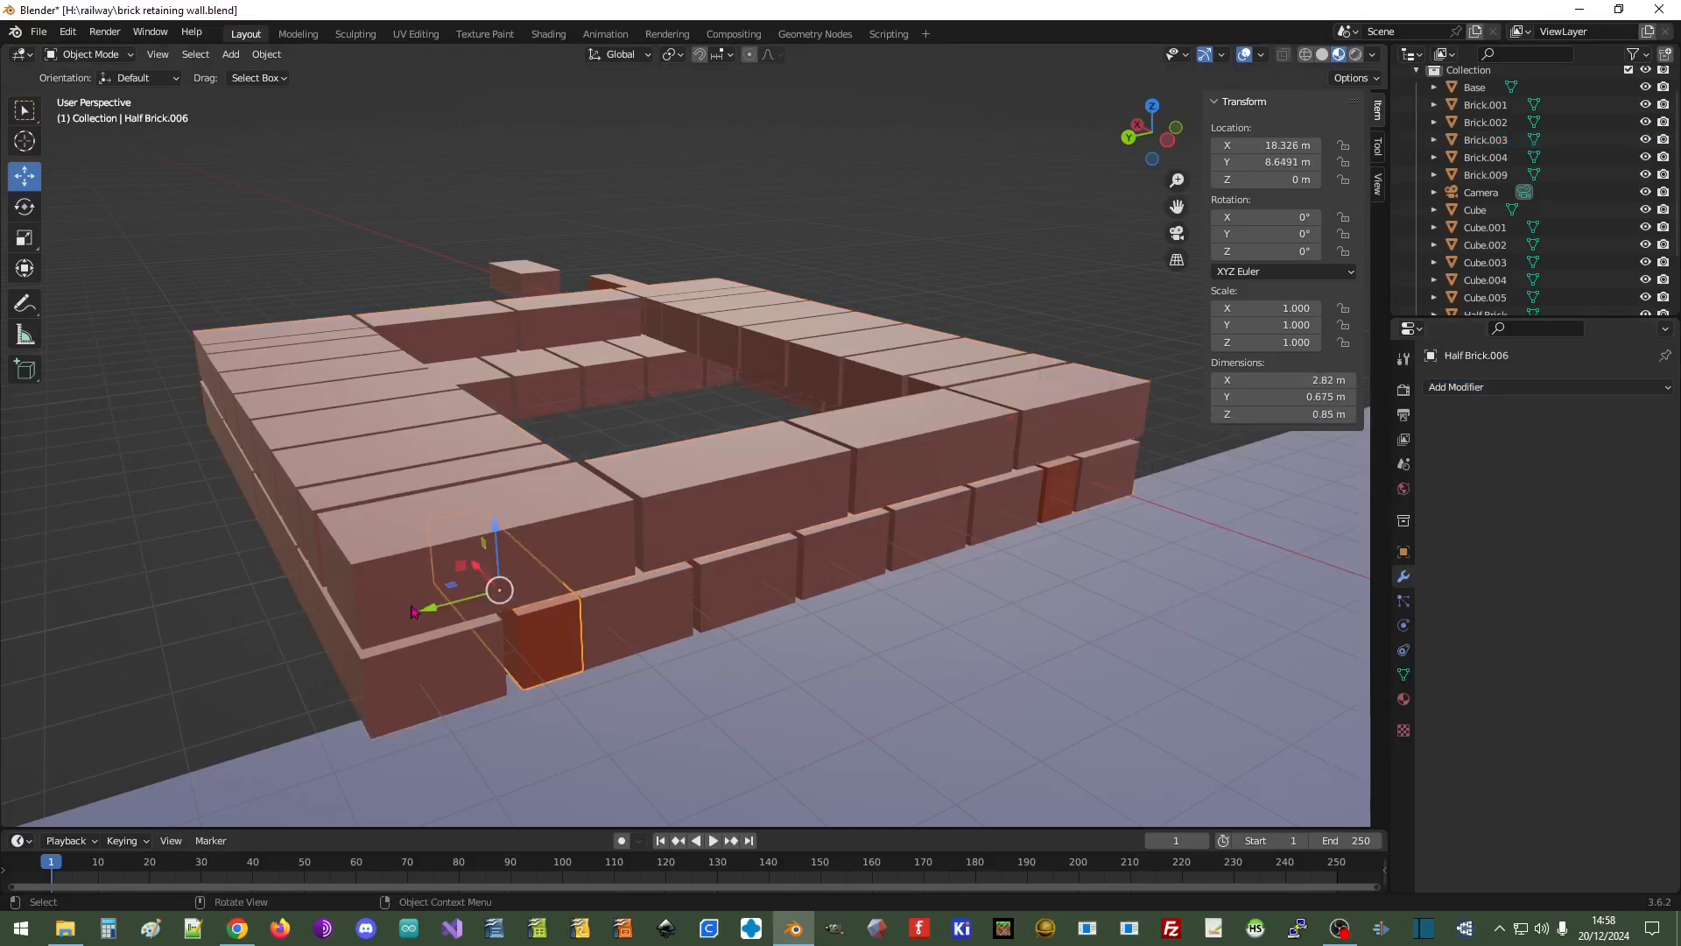
{"action": "left_click_drag", "start_coordinate": [432, 612], "coordinate": [420, 608]}
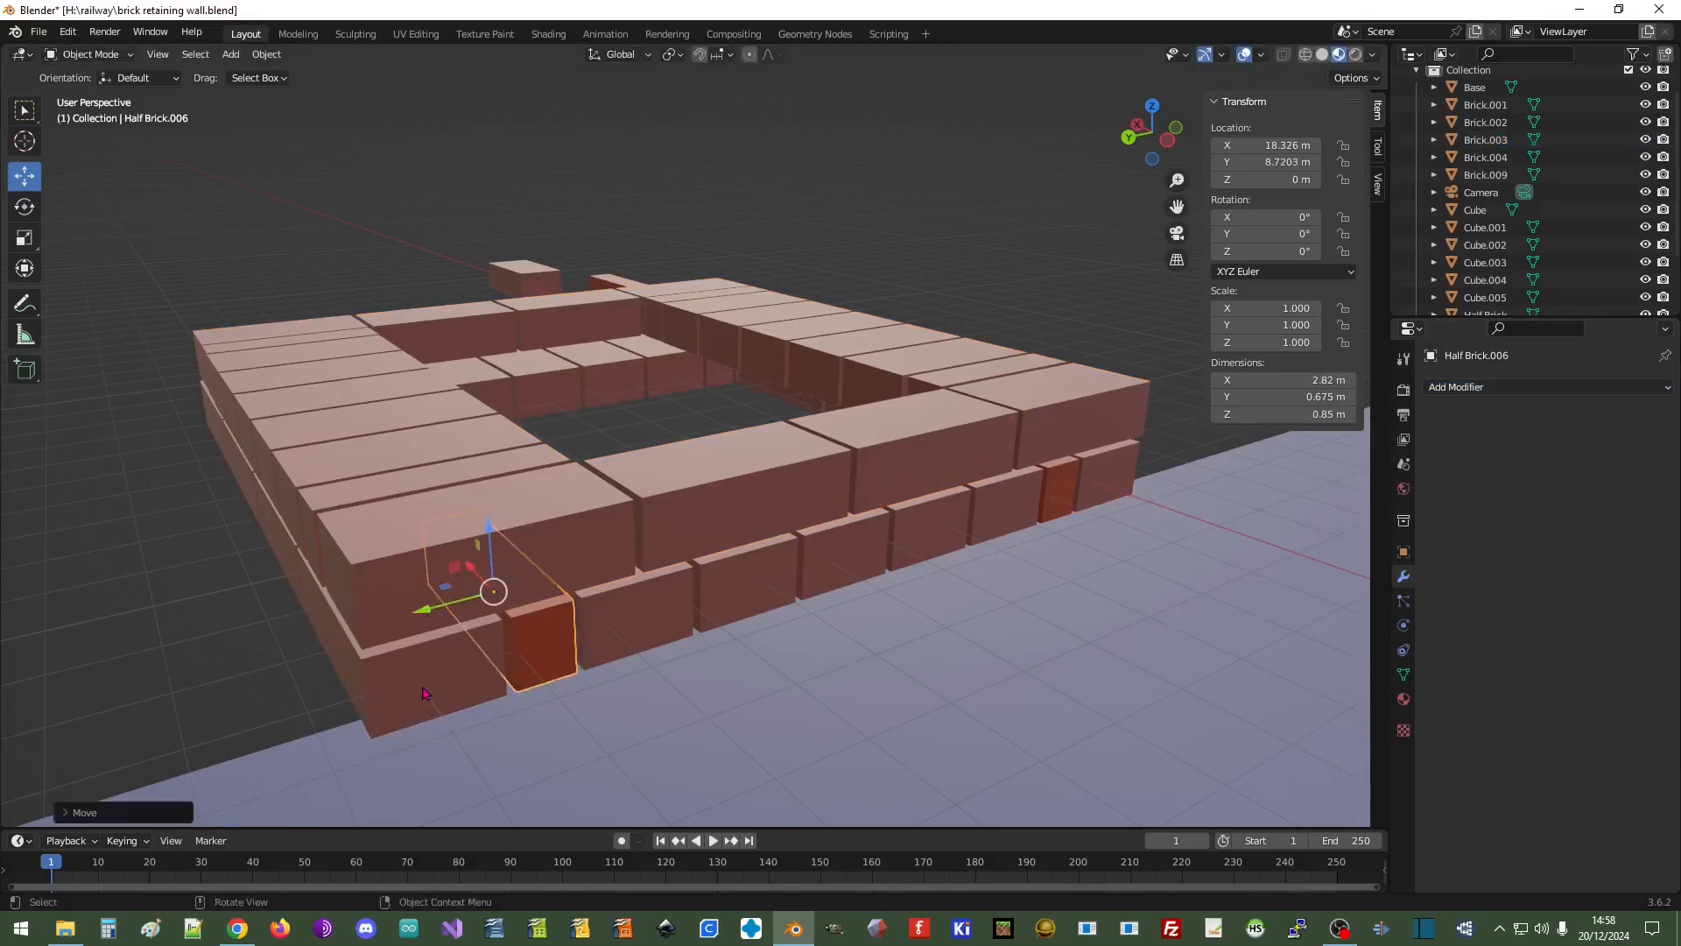
Merge the first-course half brick near the high-Y end of the low-X side into the merged bricks with an applied Boolean Union, and delete its original
{"action": "left_click", "coordinate": [423, 692]}
{"action": "left_click", "coordinate": [1492, 387]}
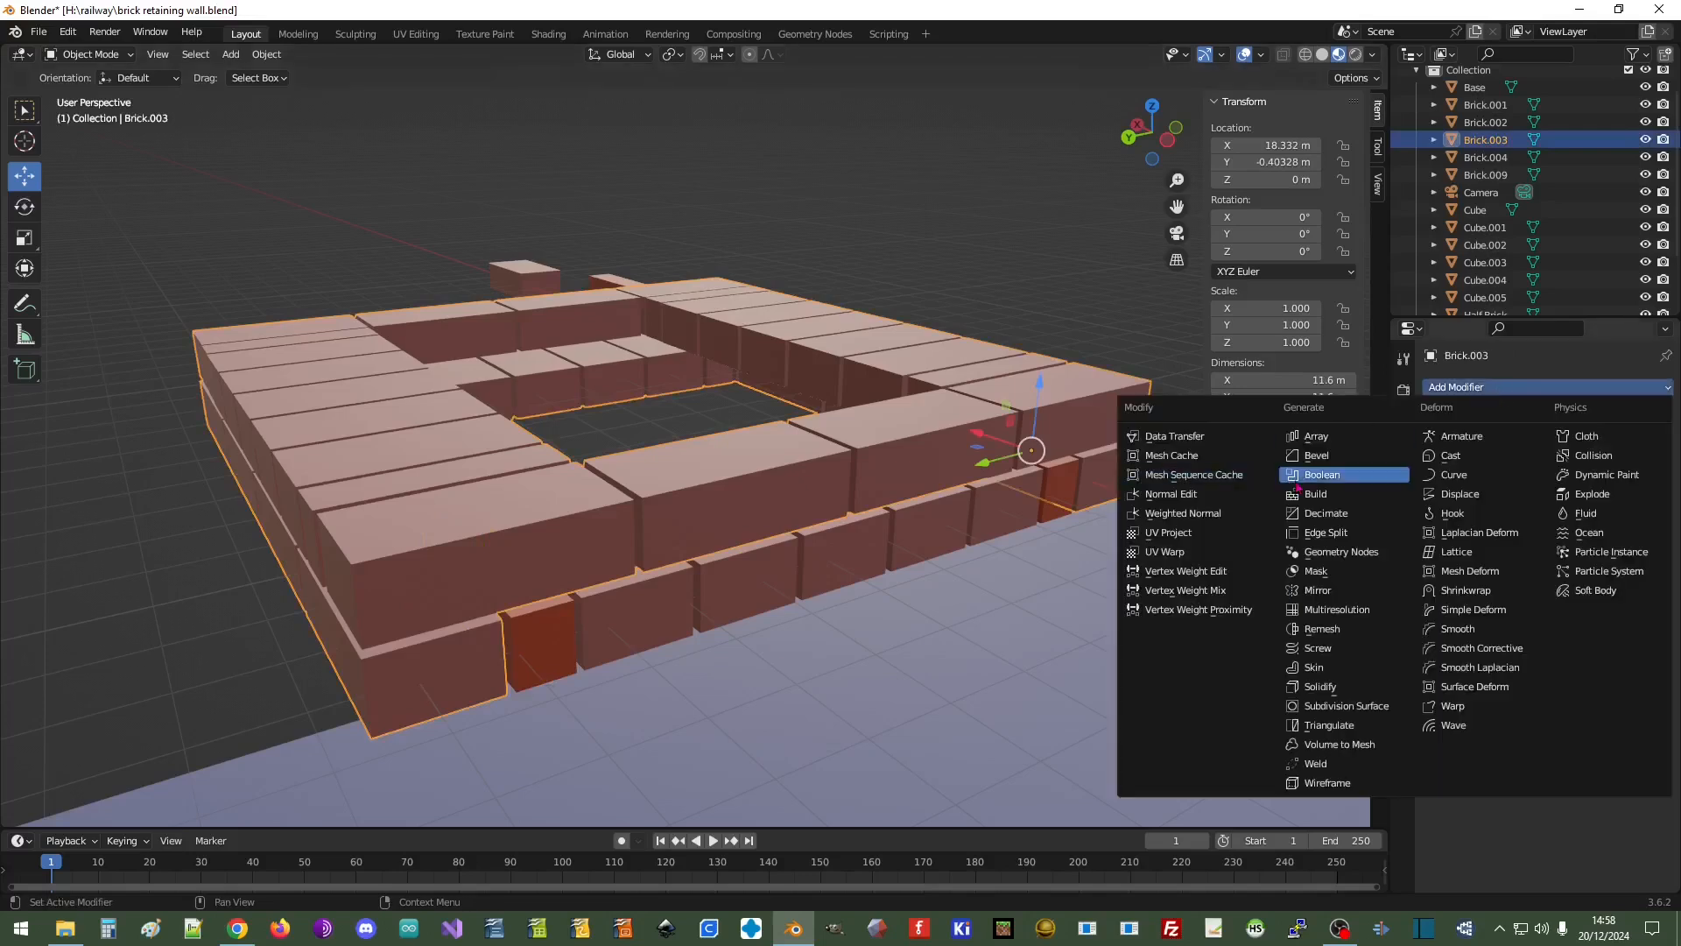
{"action": "left_click", "coordinate": [1299, 475]}
{"action": "left_click", "coordinate": [1547, 442]}
{"action": "left_click", "coordinate": [1639, 487]}
{"action": "left_click", "coordinate": [542, 648]}
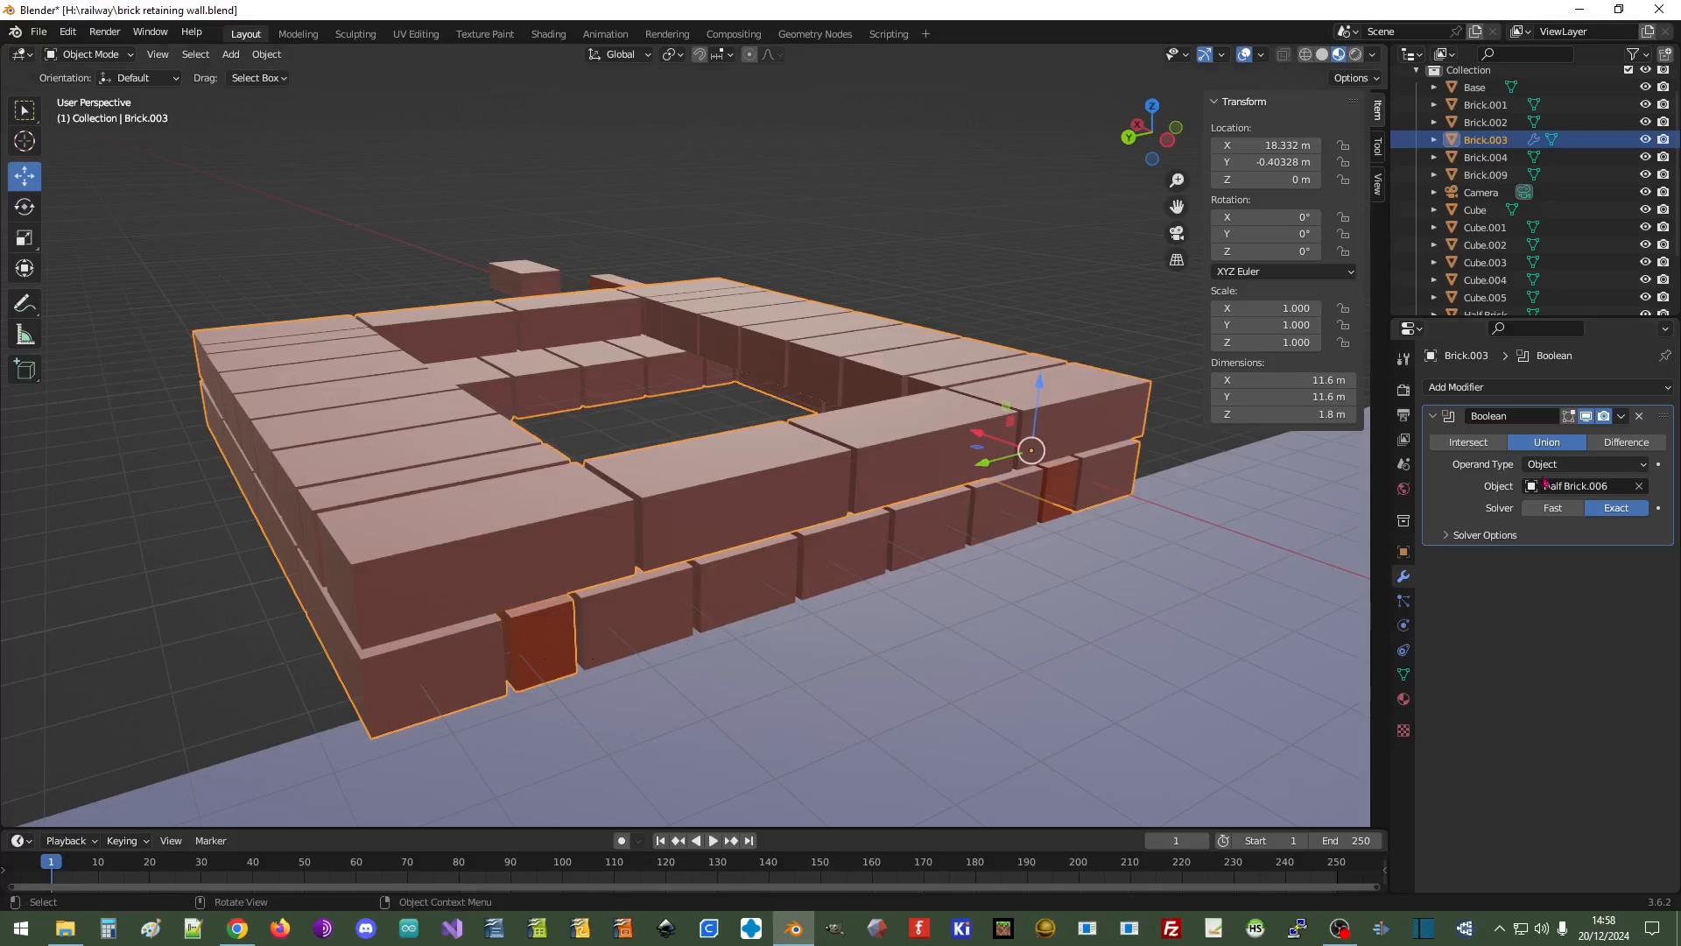
{"action": "left_click", "coordinate": [1621, 416]}
{"action": "left_click", "coordinate": [1548, 429]}
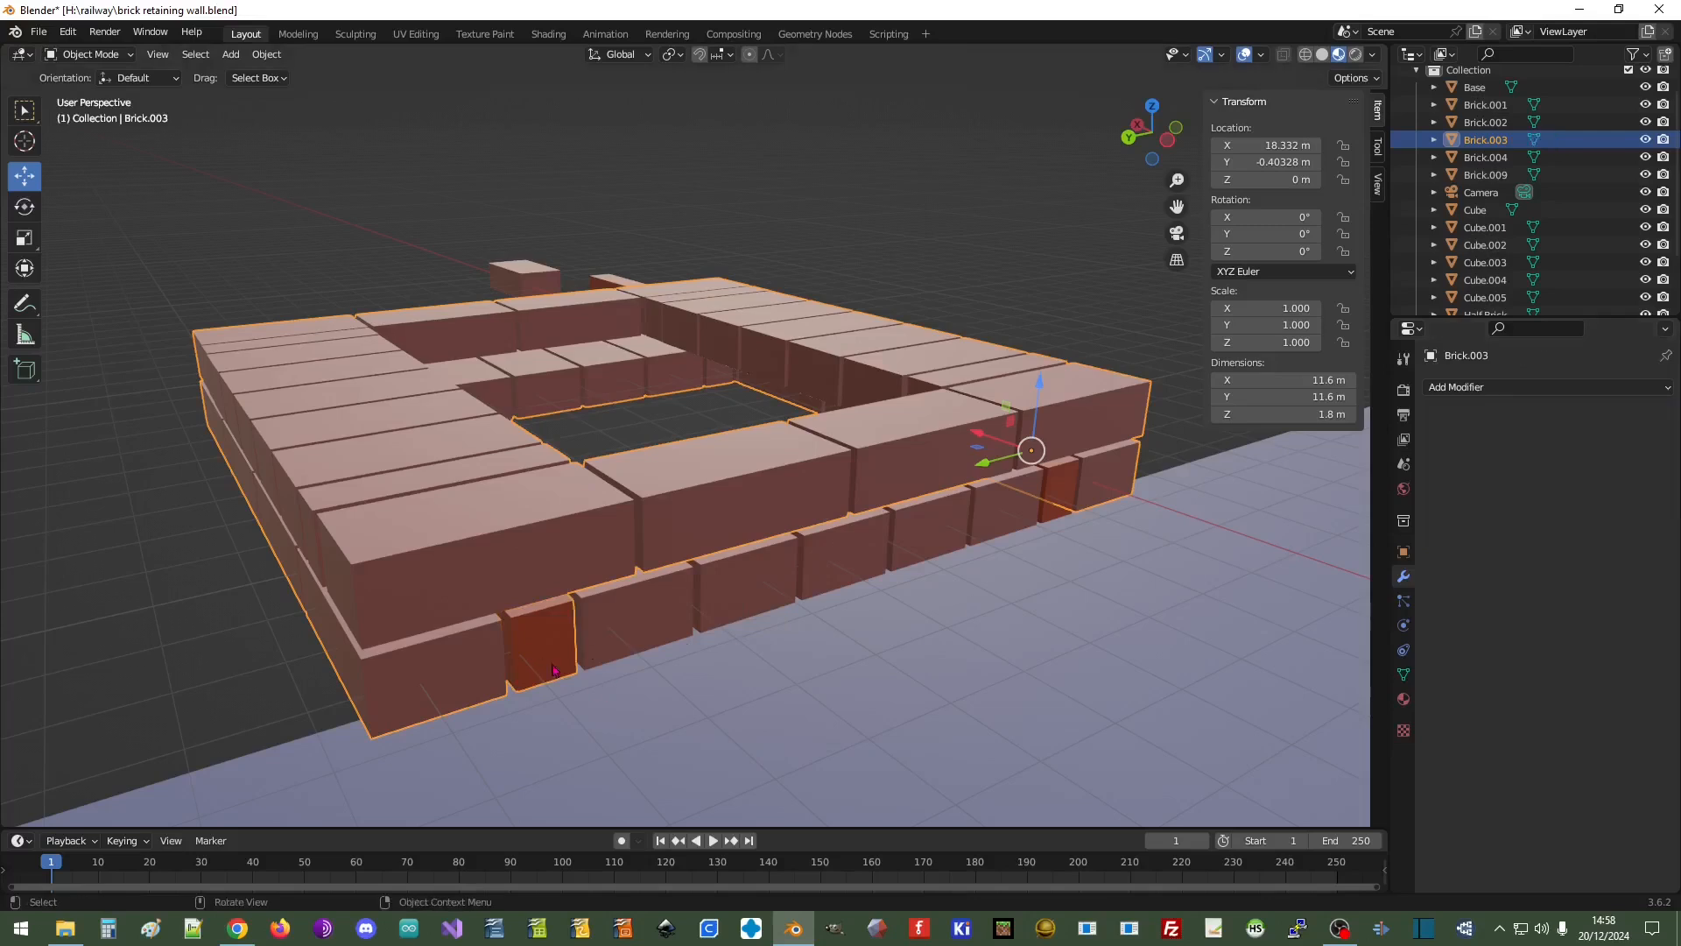
{"action": "left_click", "coordinate": [548, 663]}
{"action": "key", "text": "Delete"}
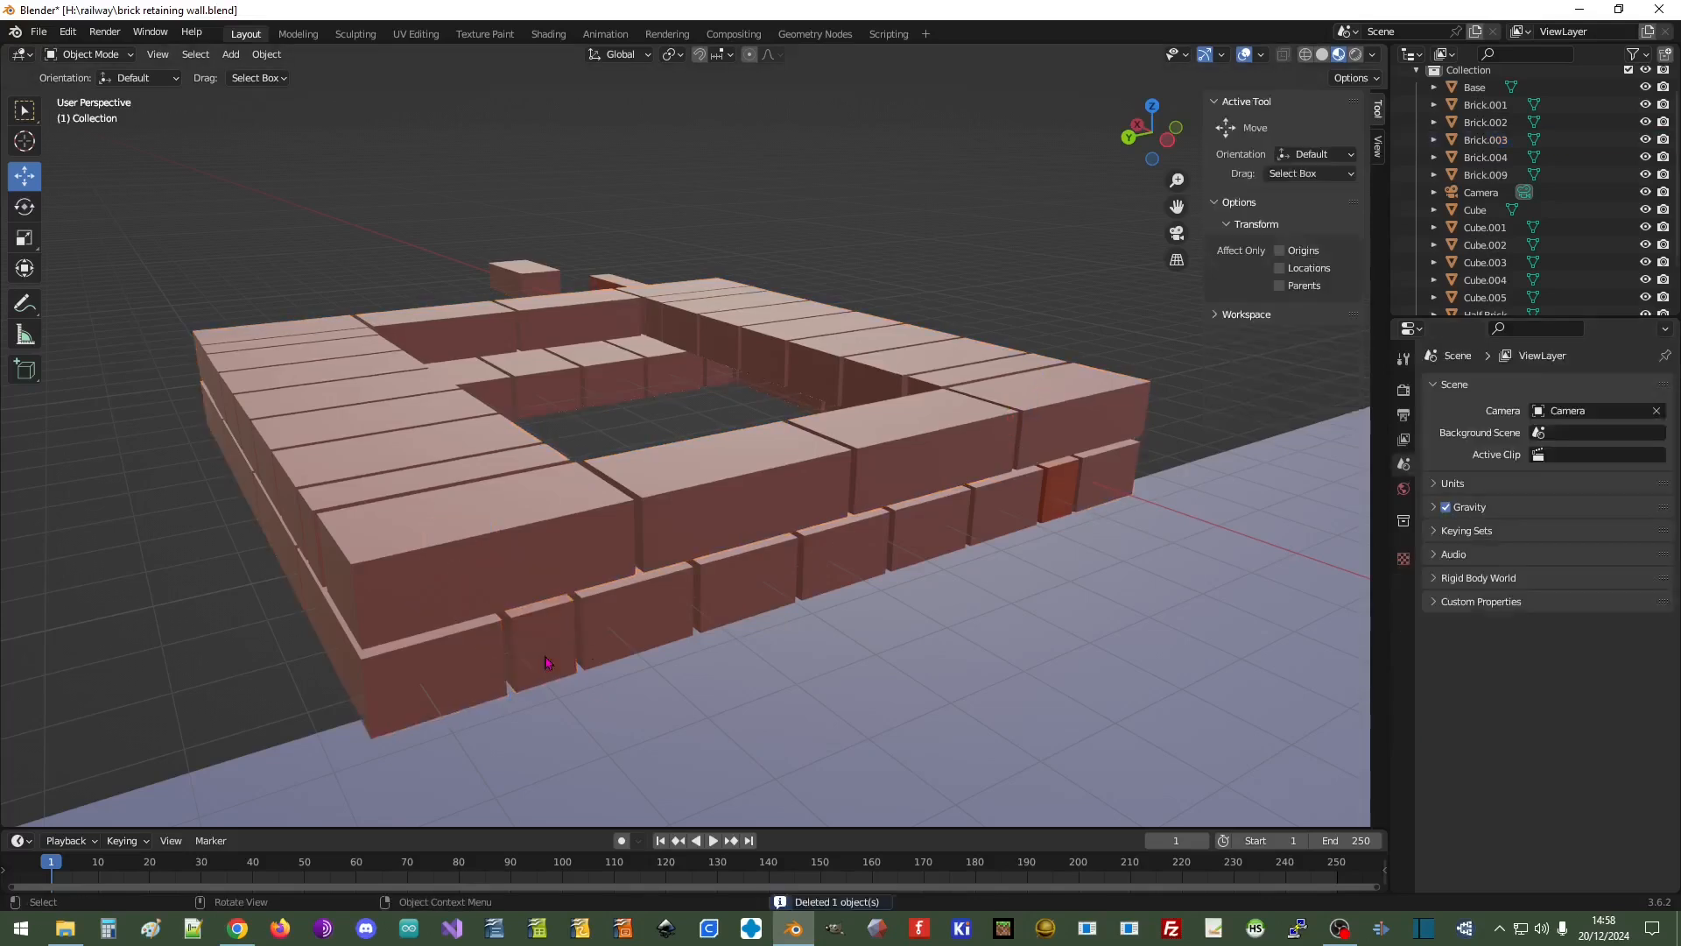
Merge the first-course five-brick row along the low-X side into the merged bricks with an applied Boolean Union, and delete the original row
{"action": "left_click", "coordinate": [606, 541]}
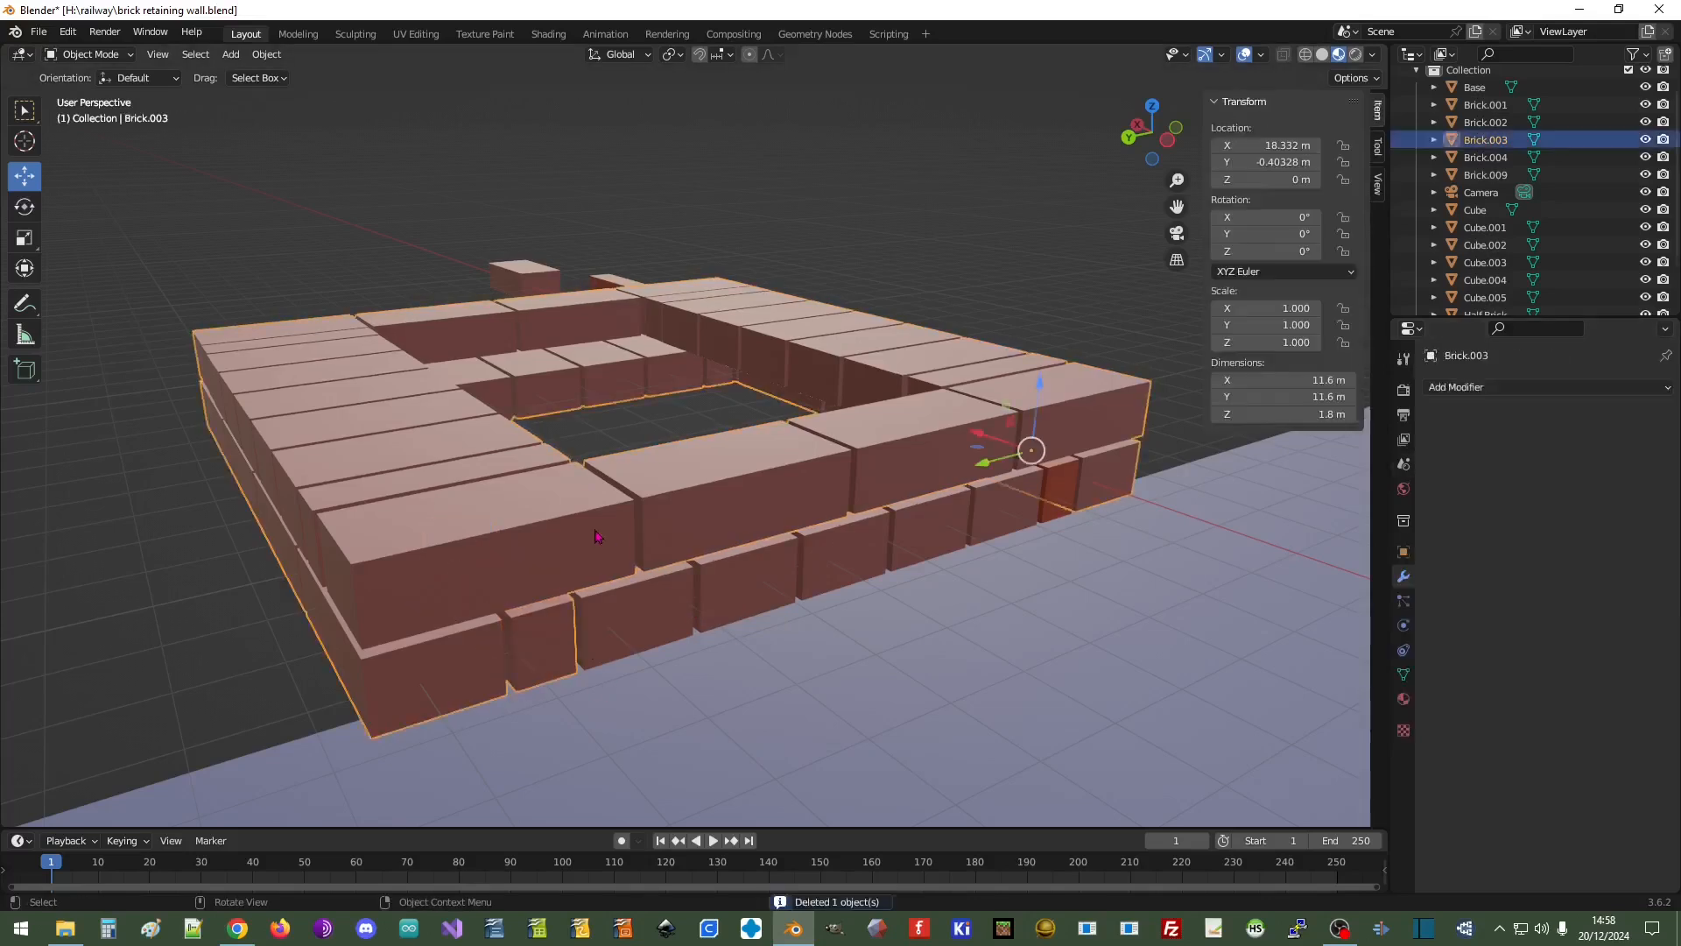
{"action": "left_click", "coordinate": [1513, 392]}
{"action": "left_click", "coordinate": [1322, 477]}
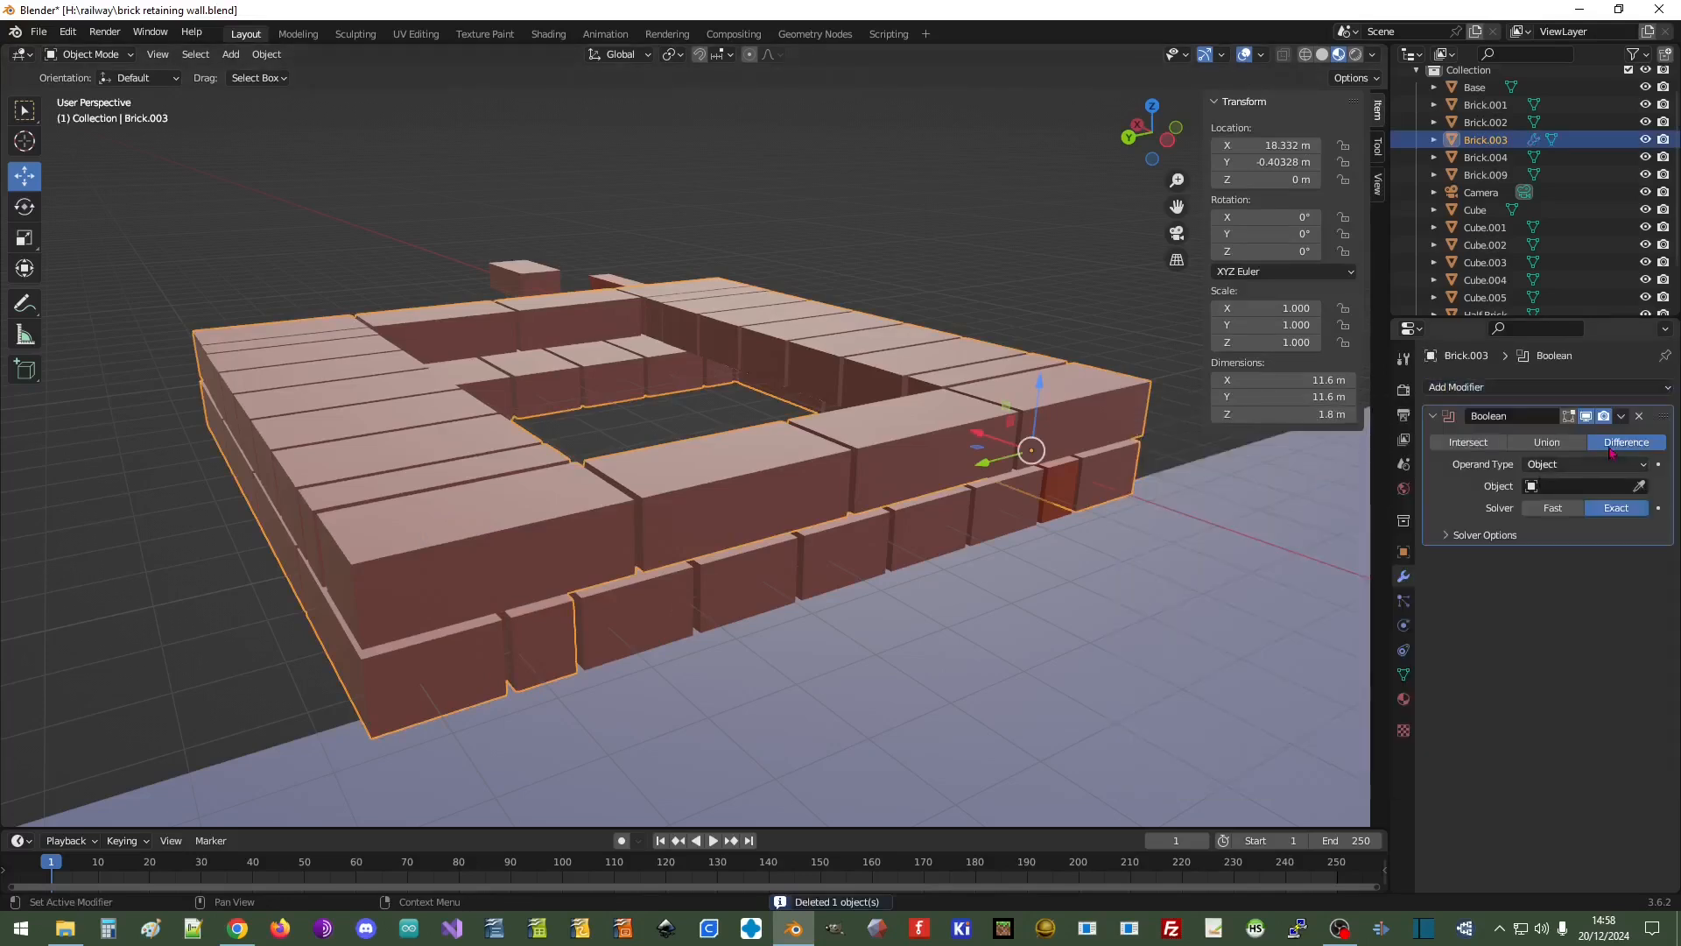
{"action": "left_click", "coordinate": [1640, 485]}
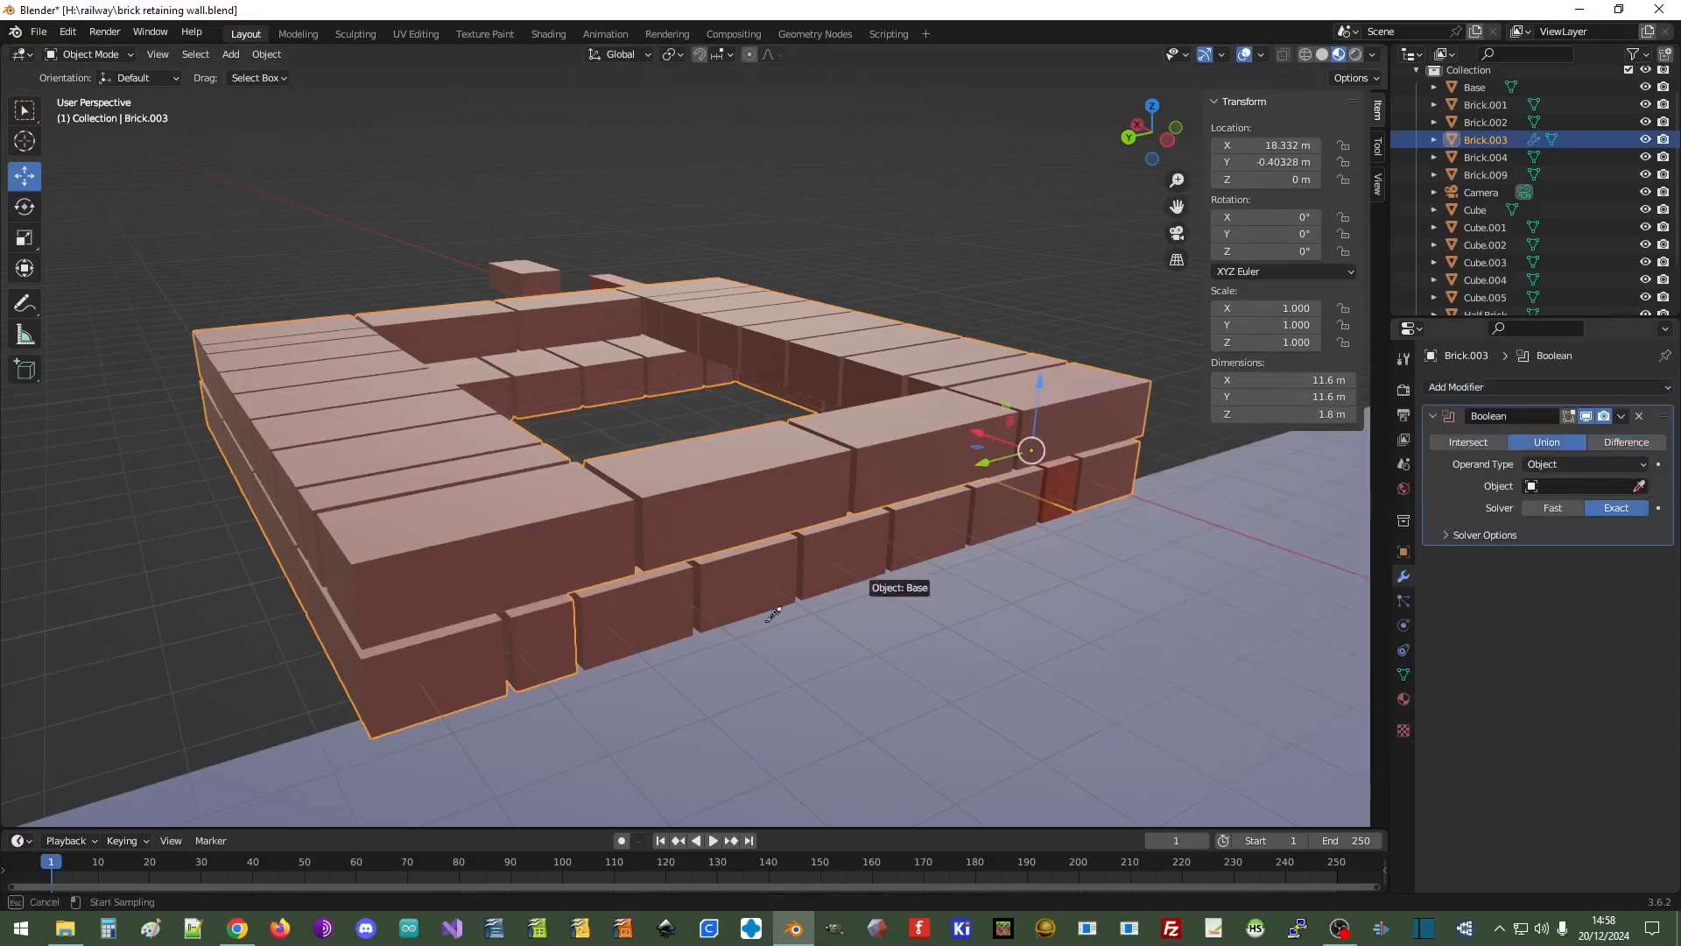
{"action": "left_click", "coordinate": [766, 565]}
{"action": "left_click", "coordinate": [1621, 418]}
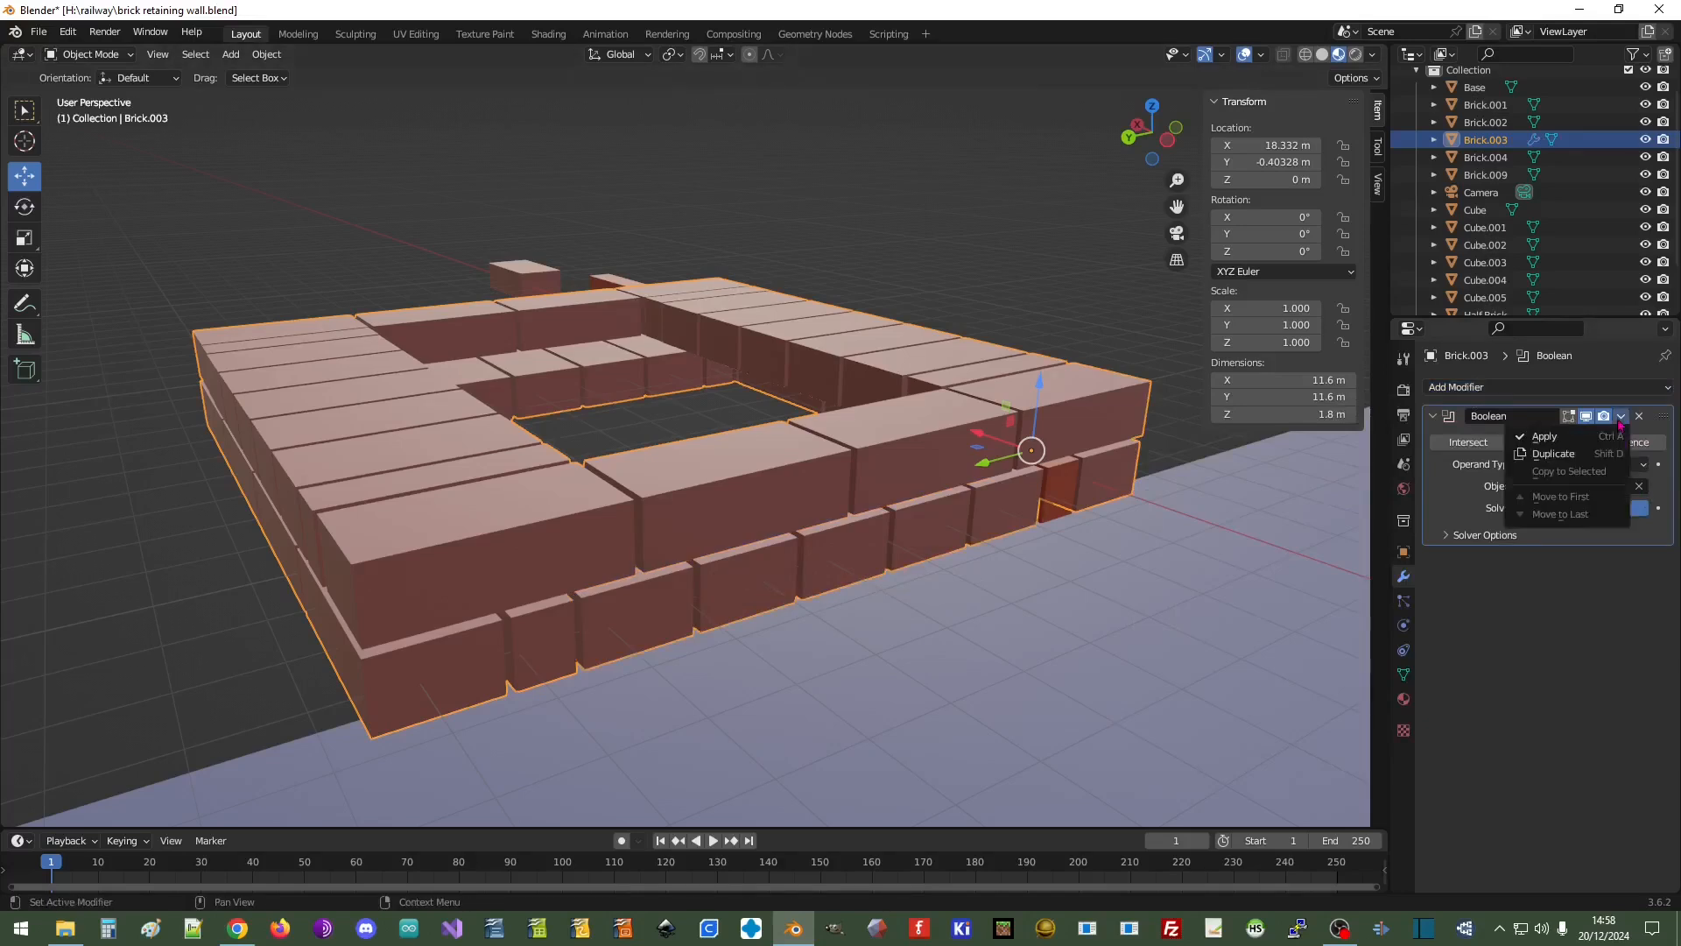
{"action": "left_click", "coordinate": [1534, 444]}
{"action": "left_click", "coordinate": [846, 561]}
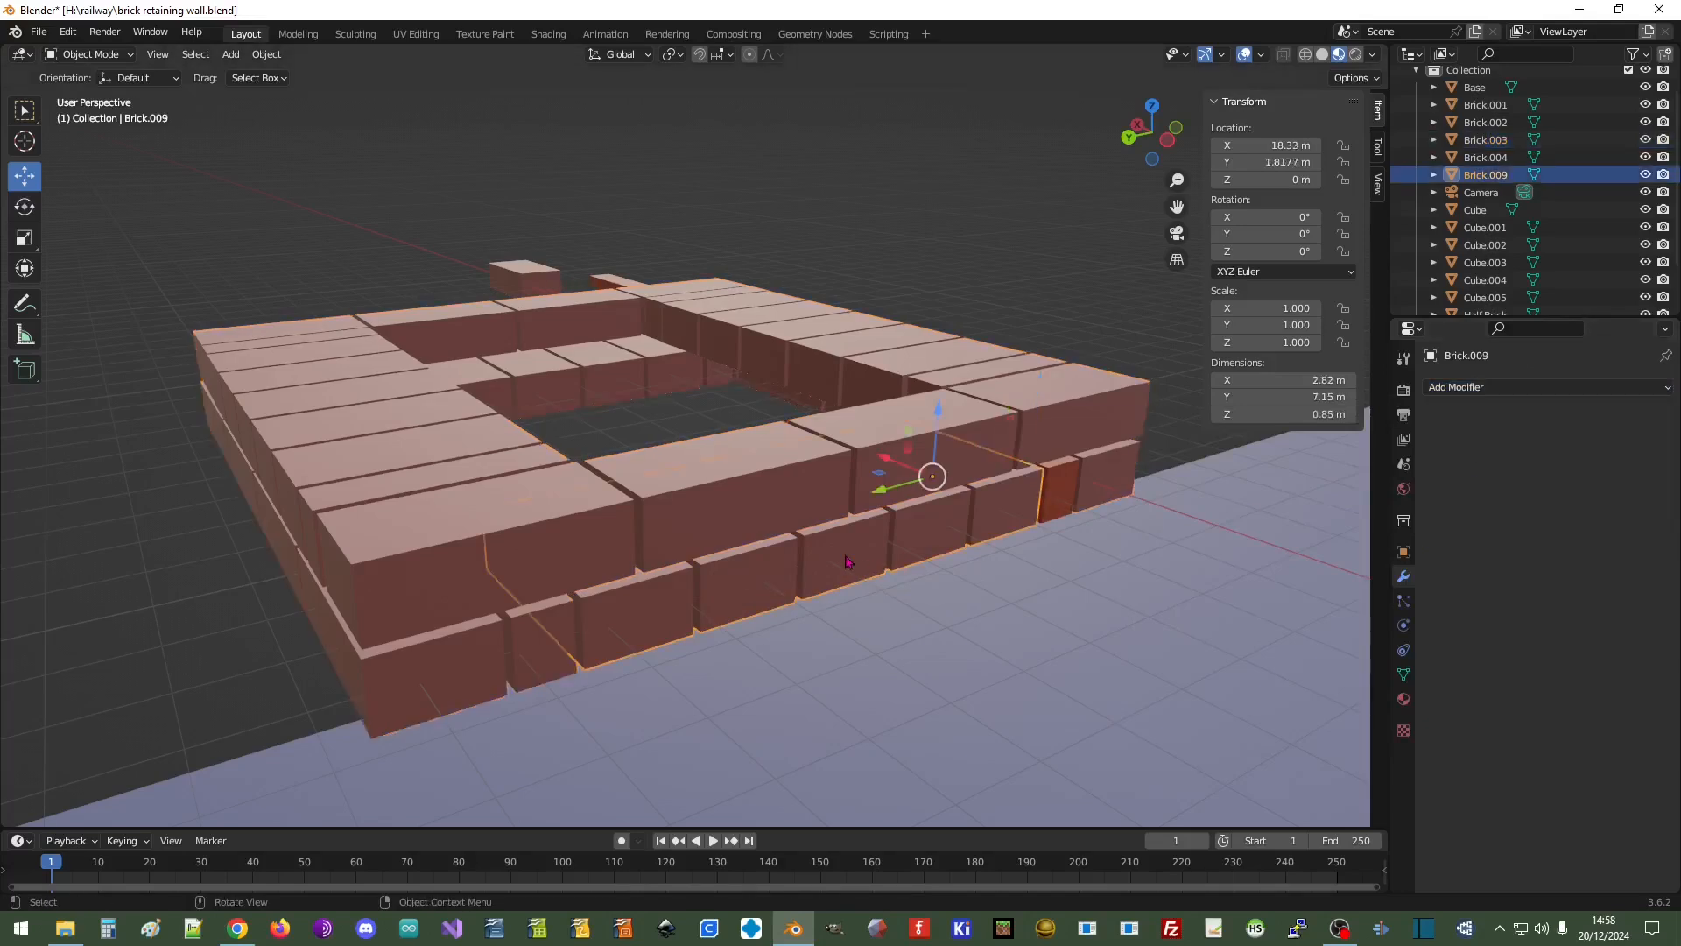
{"action": "key", "text": "Delete"}
Merge the first-course half brick near the low-Y end of the low-X side into the merged bricks with an applied Boolean Union, and delete its original
{"action": "left_click", "coordinate": [919, 475]}
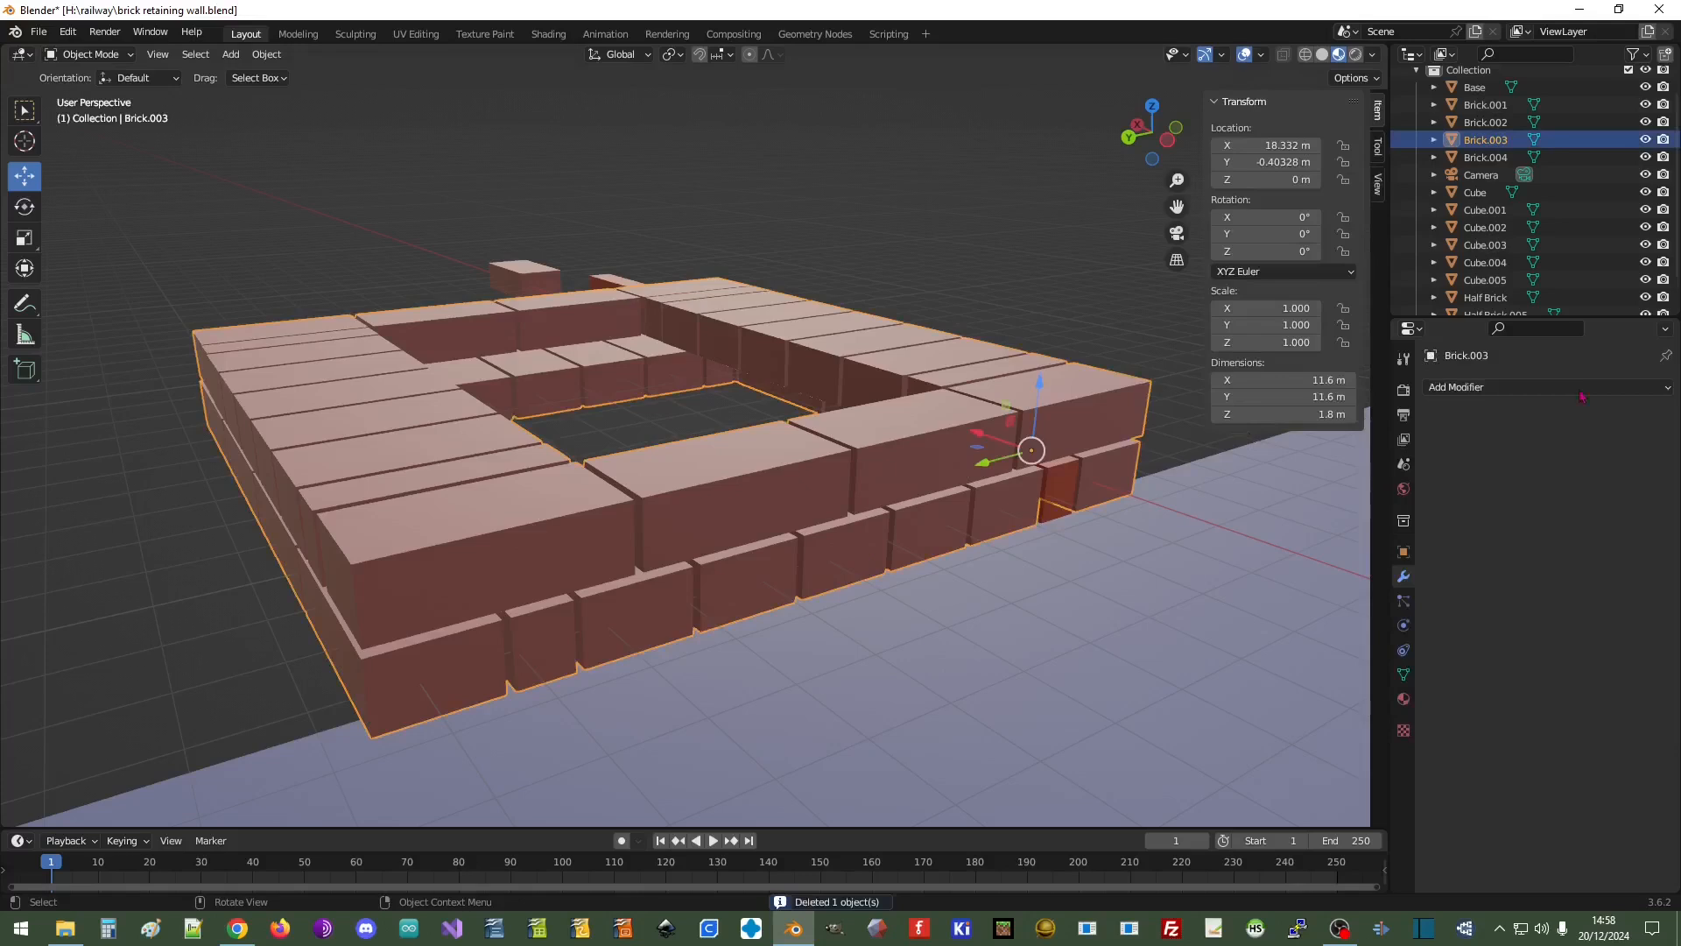
{"action": "left_click", "coordinate": [1510, 401]}
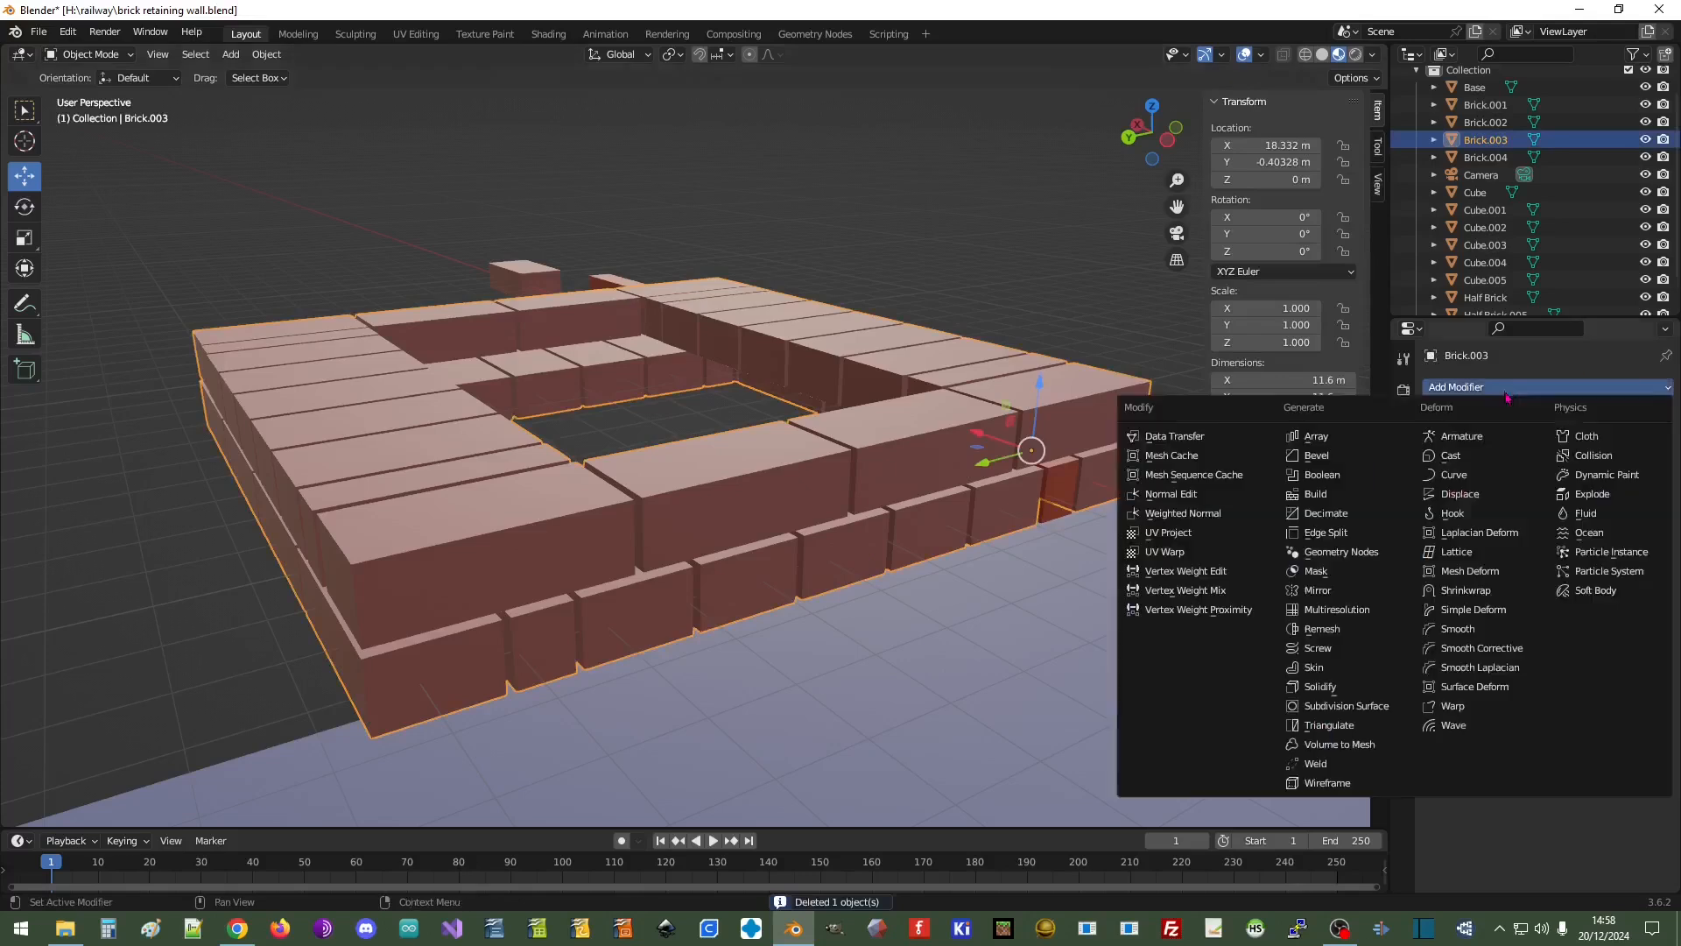
{"action": "left_click", "coordinate": [1310, 476]}
{"action": "left_click", "coordinate": [1640, 486]}
{"action": "left_click", "coordinate": [1060, 481]}
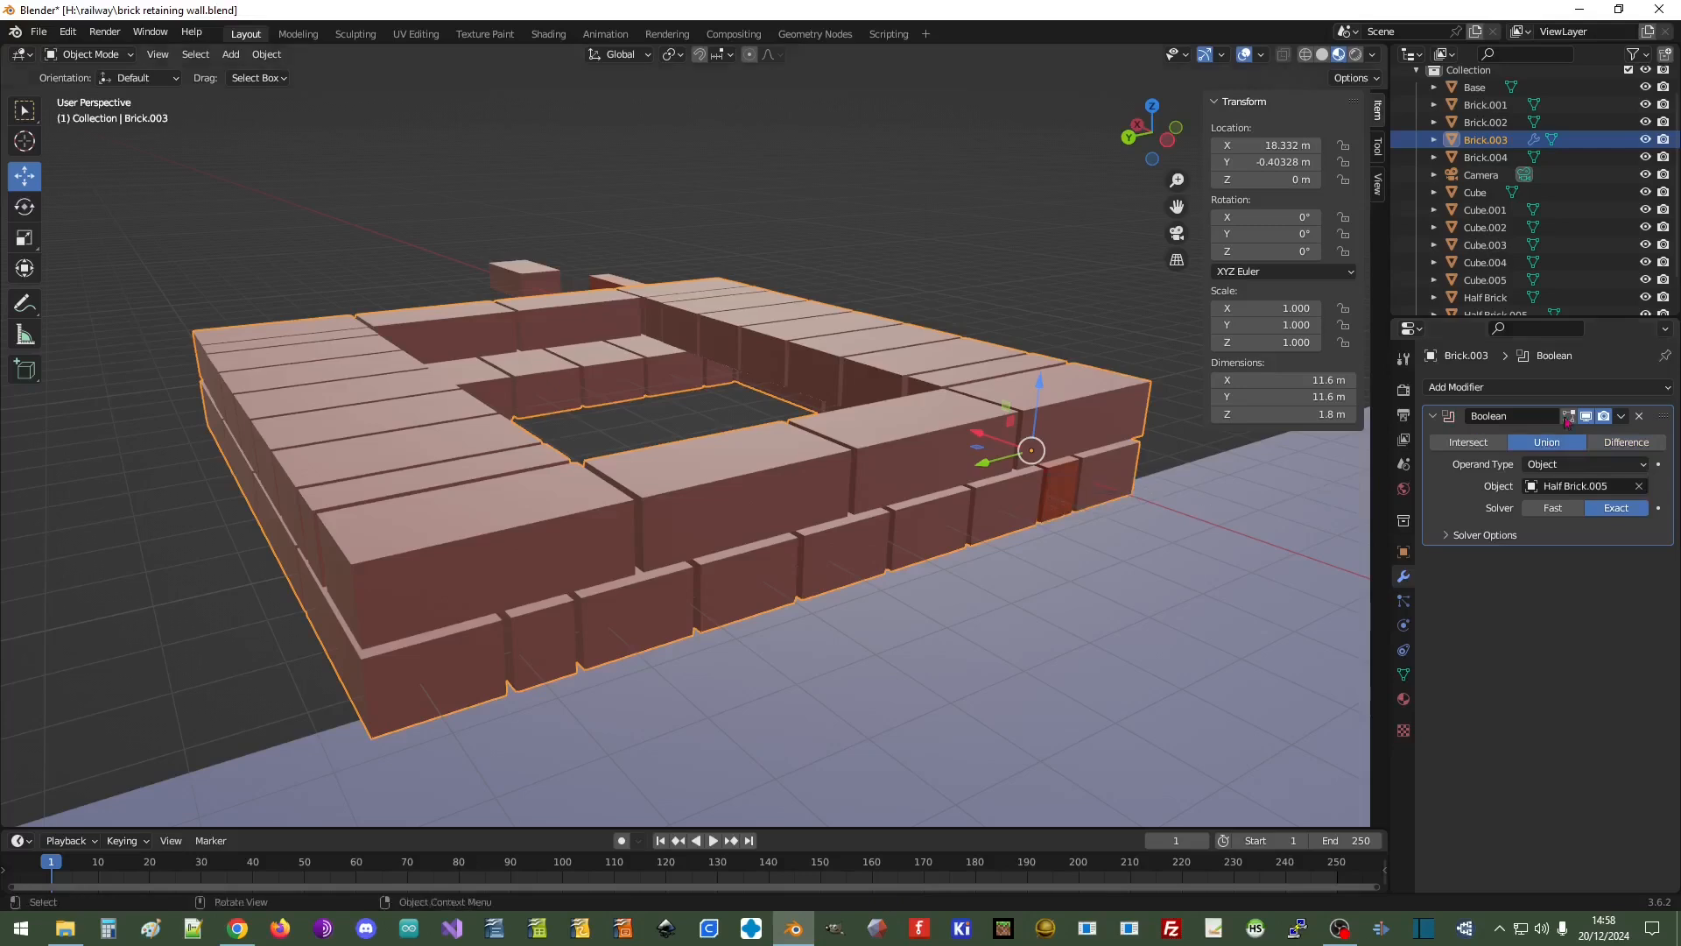
{"action": "left_click", "coordinate": [1620, 417]}
{"action": "left_click", "coordinate": [1569, 440]}
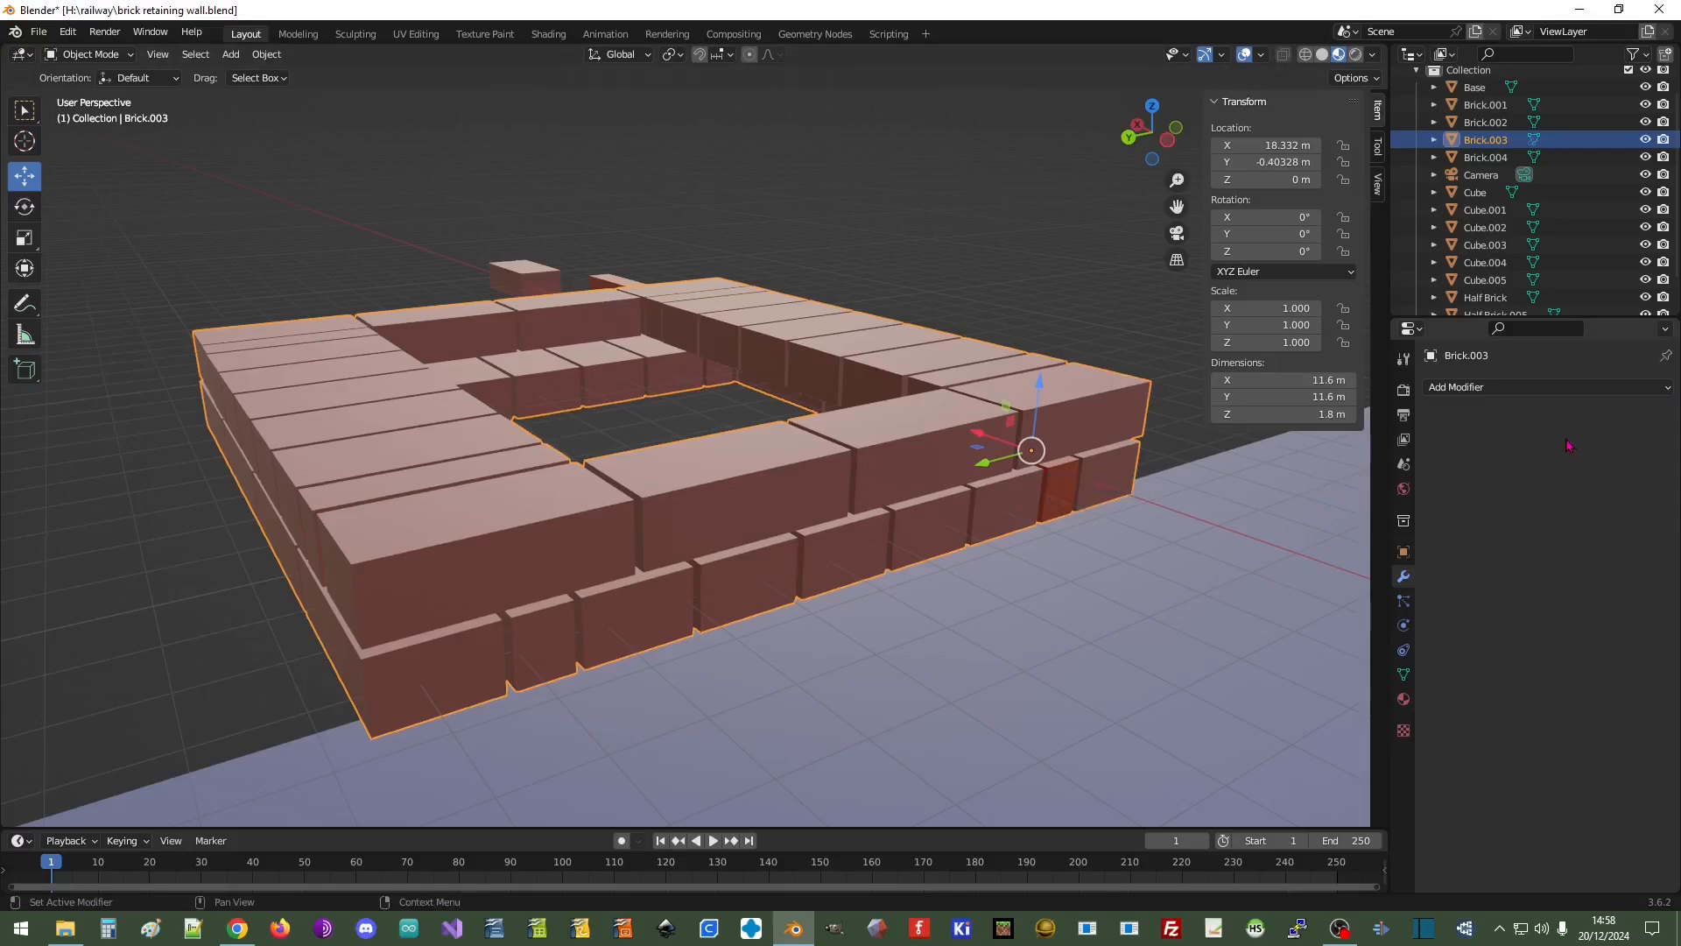
{"action": "left_click", "coordinate": [1062, 504]}
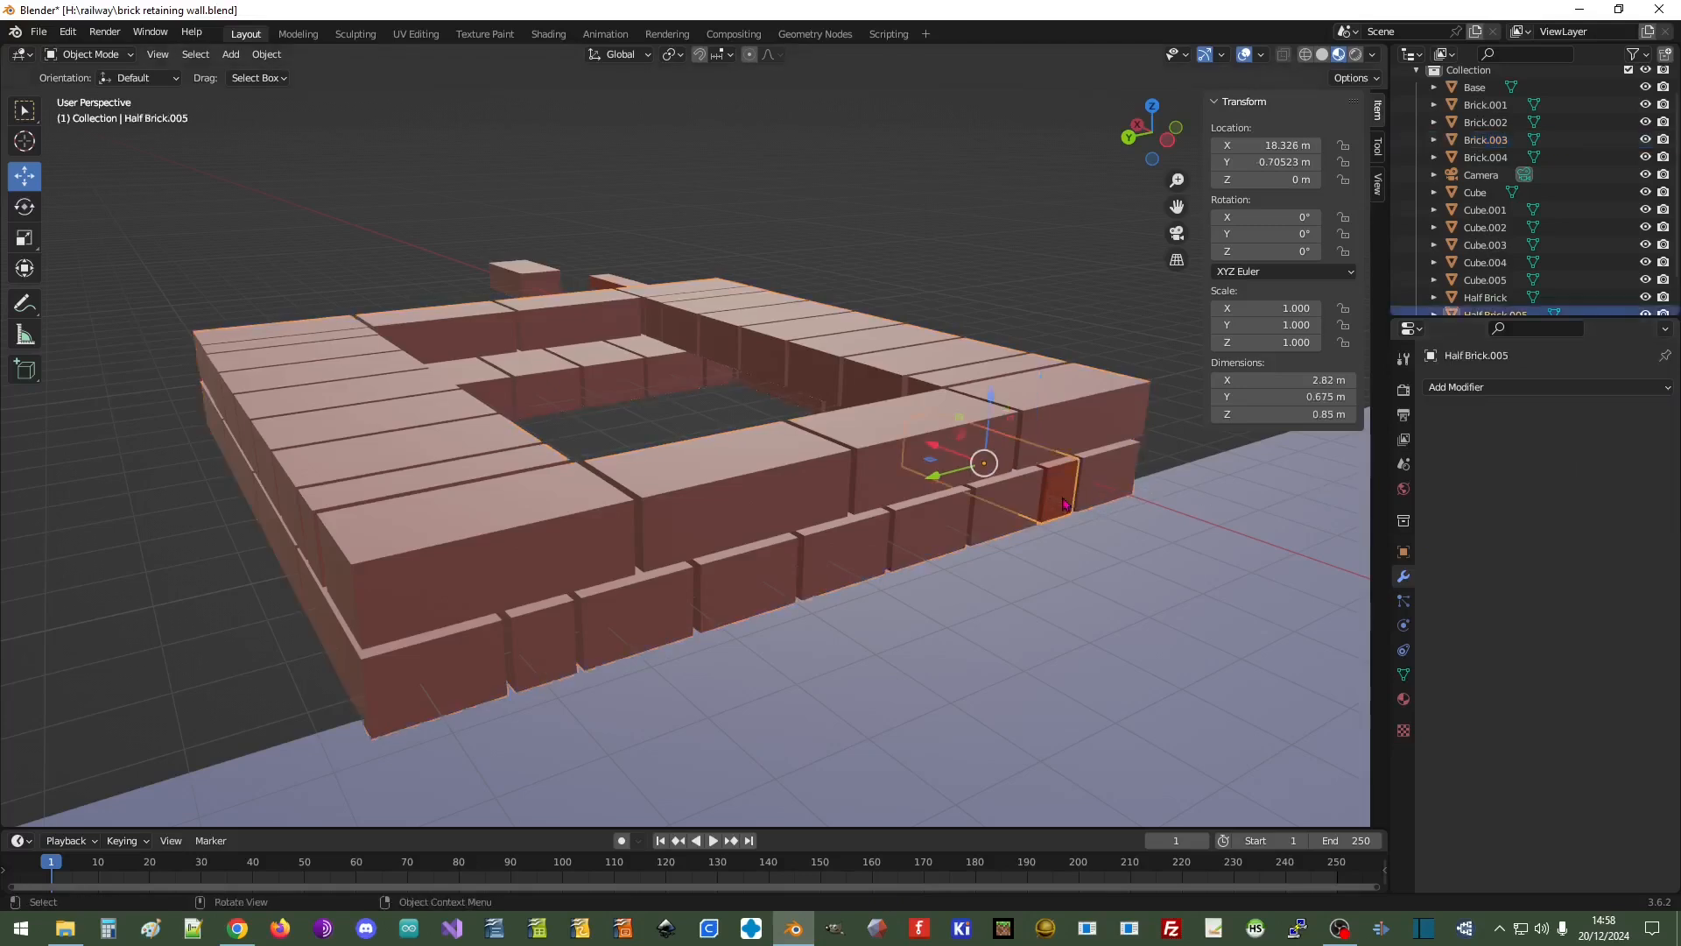
Delete the separate Half Brick.005 object overlapping the side of the square two-course brick ring
{"action": "key", "text": "Delete"}
{"action": "middle_click_drag", "start_coordinate": [315, 585], "coordinate": [487, 653]}
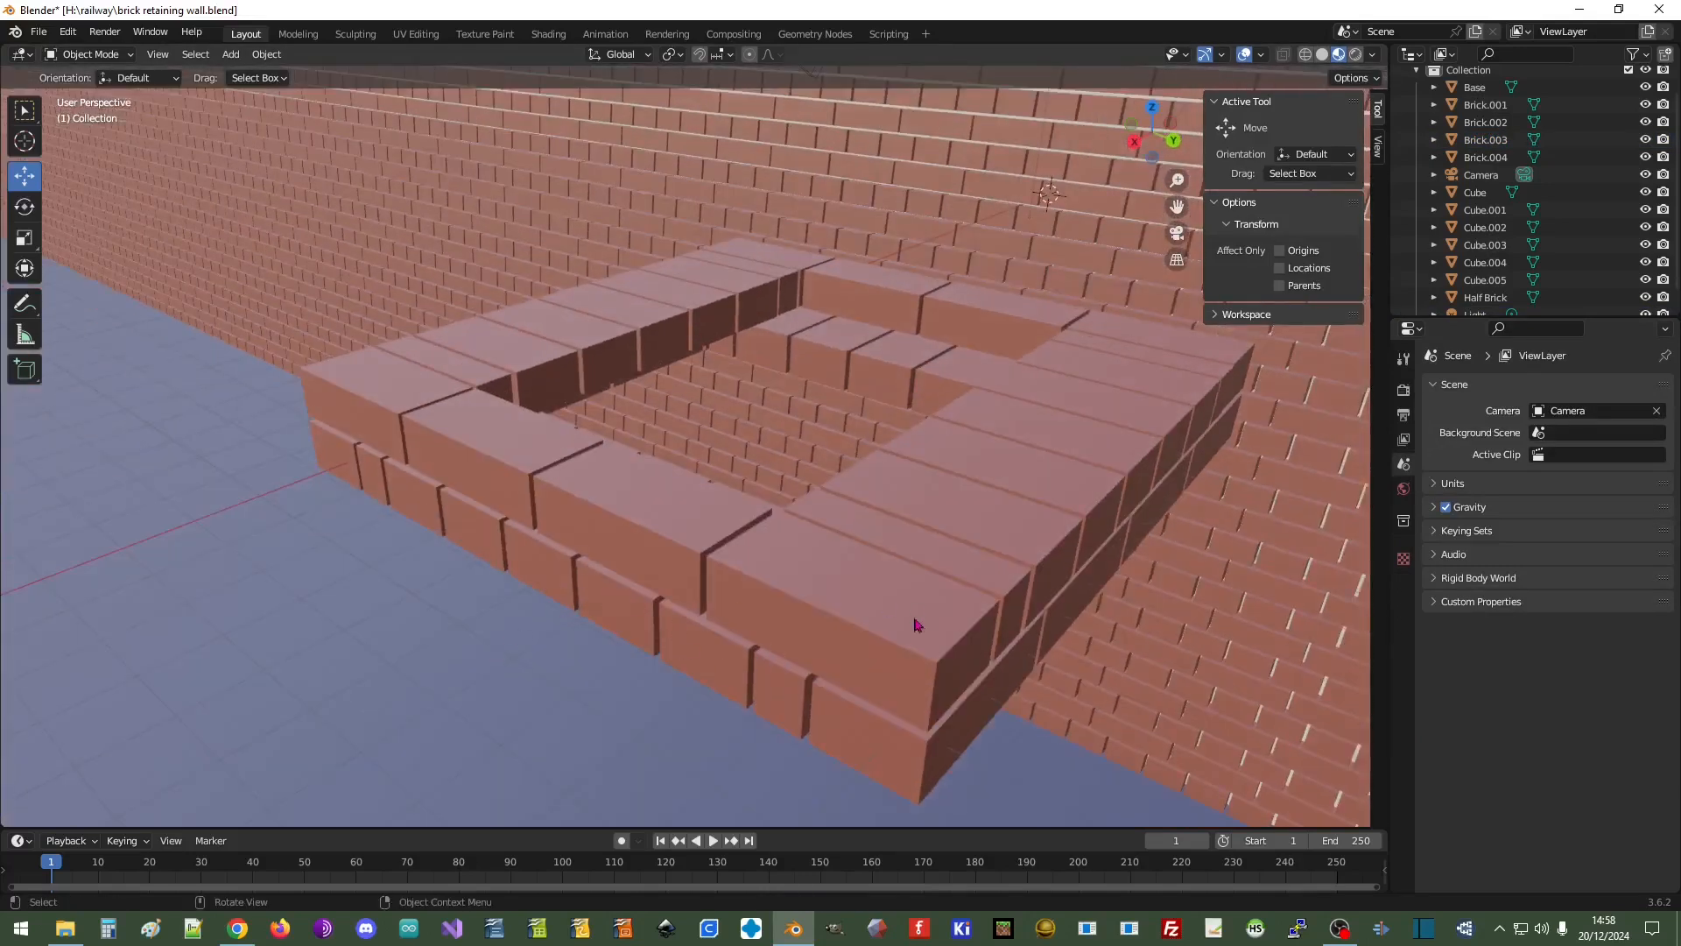
{"action": "middle_click_drag", "start_coordinate": [298, 501], "coordinate": [686, 514]}
Select the square brick ring, switch to the front view, and save the brick retaining wall file
{"action": "left_click", "coordinate": [689, 514]}
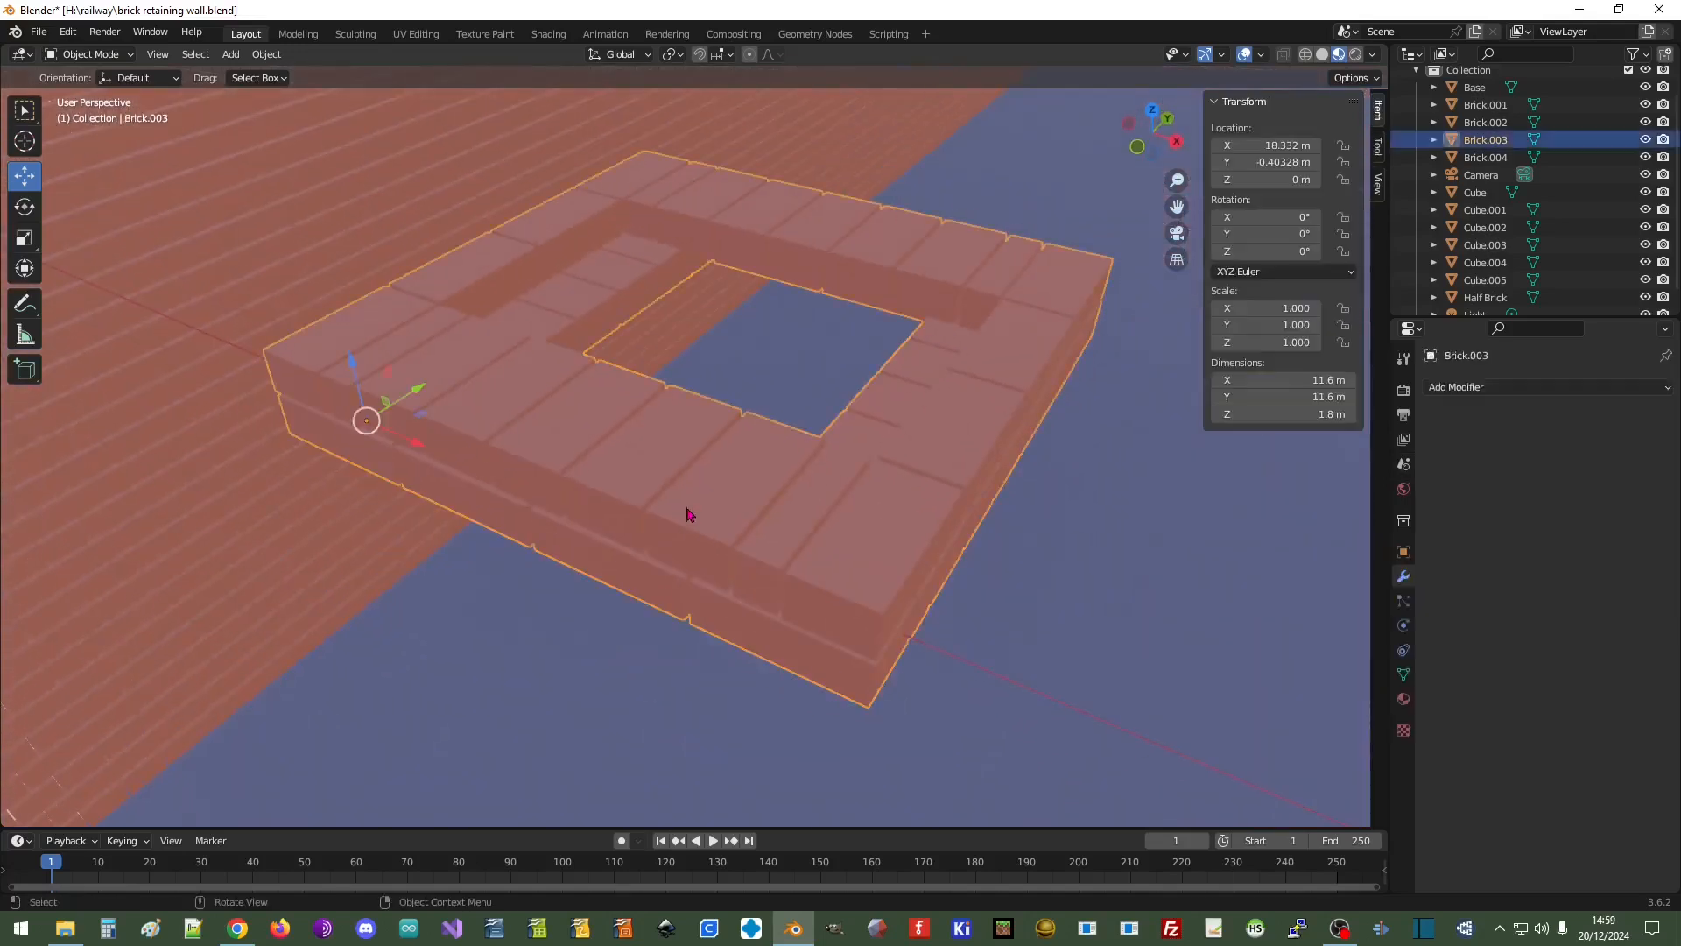
{"action": "scroll", "coordinate": [999, 618], "scroll_direction": "down", "scroll_amount": 4}
{"action": "middle_click_drag", "start_coordinate": [1082, 520], "coordinate": [1164, 262]}
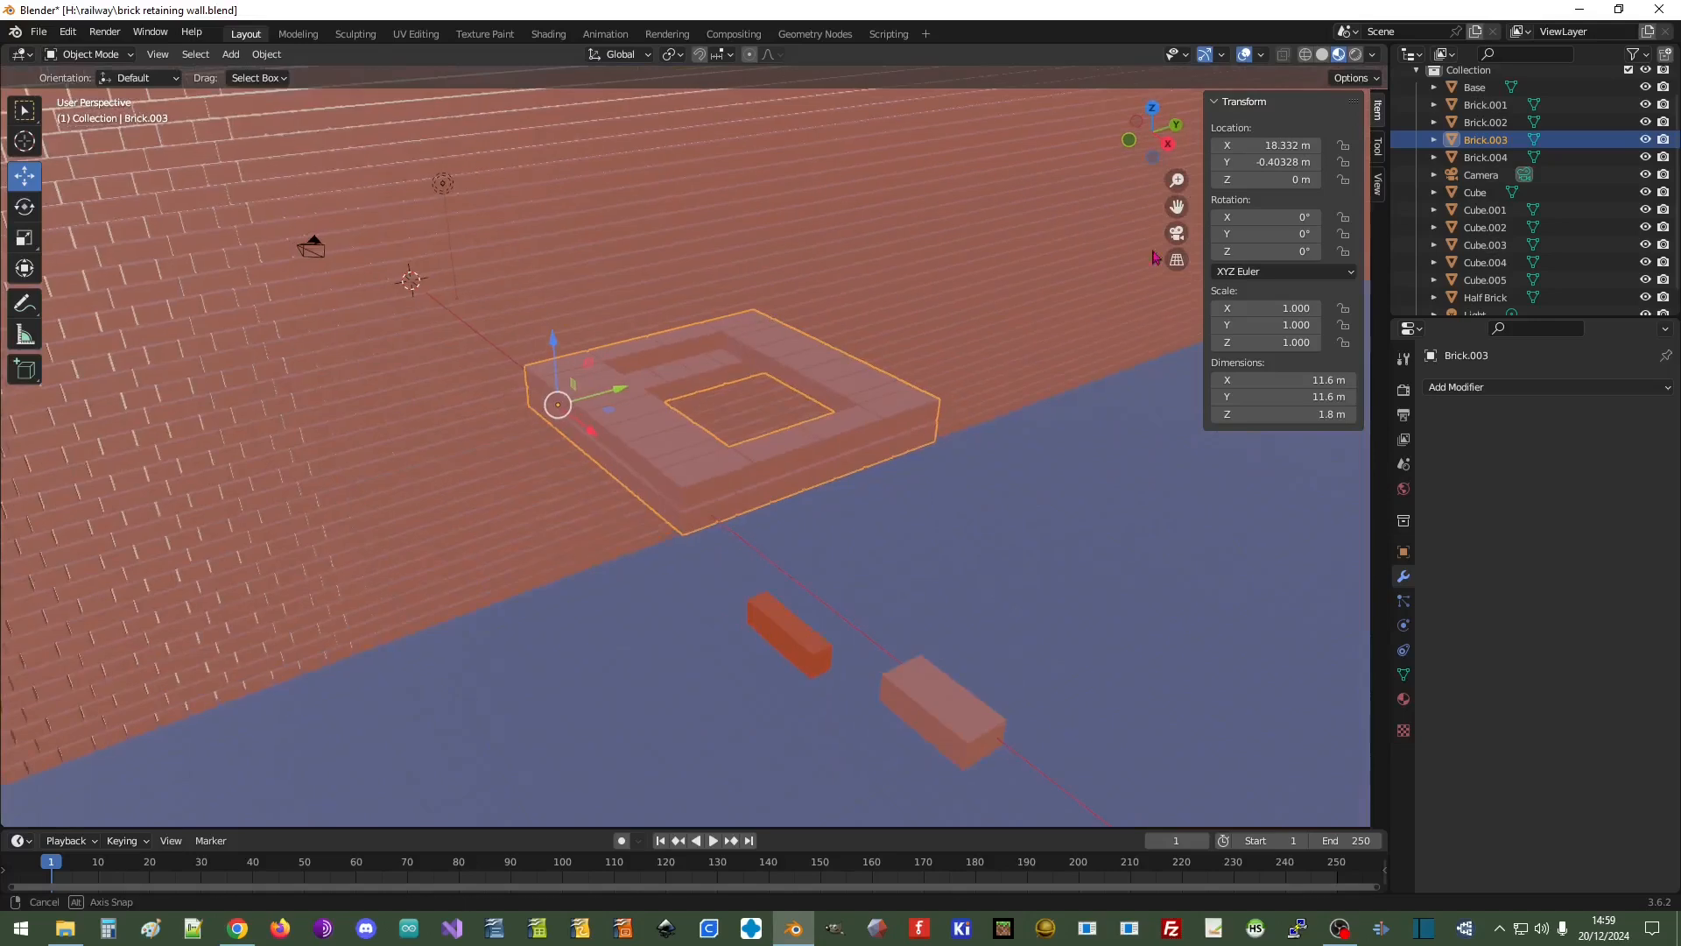
{"action": "left_click", "coordinate": [1137, 146]}
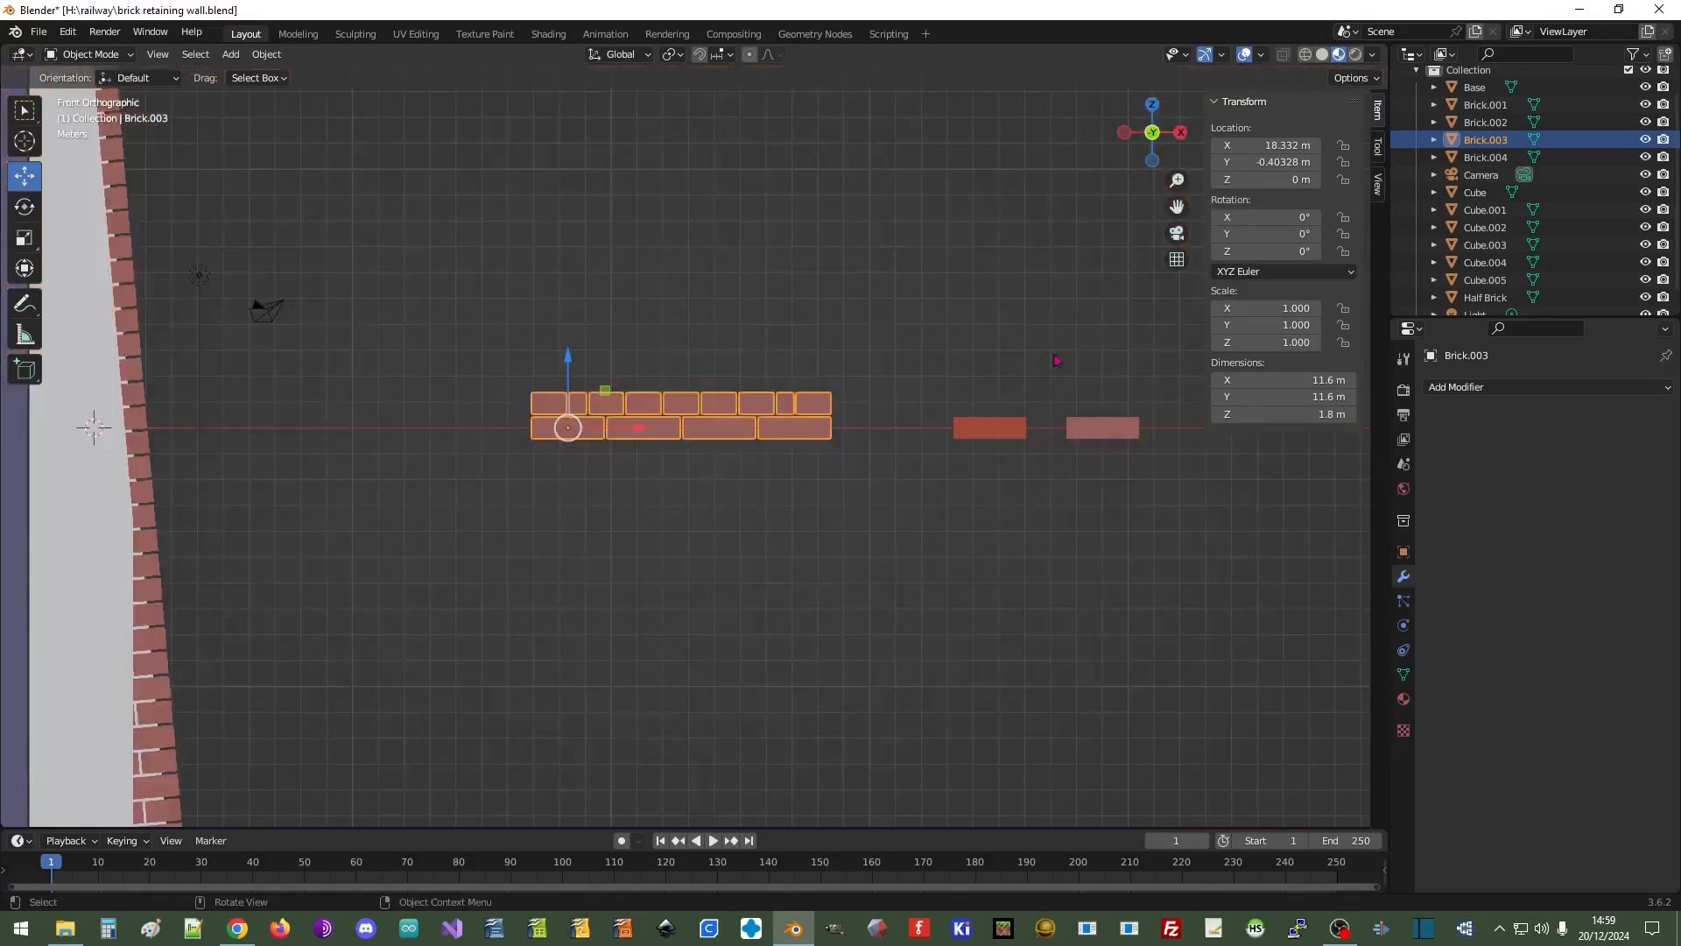
{"action": "left_click", "coordinate": [45, 31]}
{"action": "left_click", "coordinate": [62, 147]}
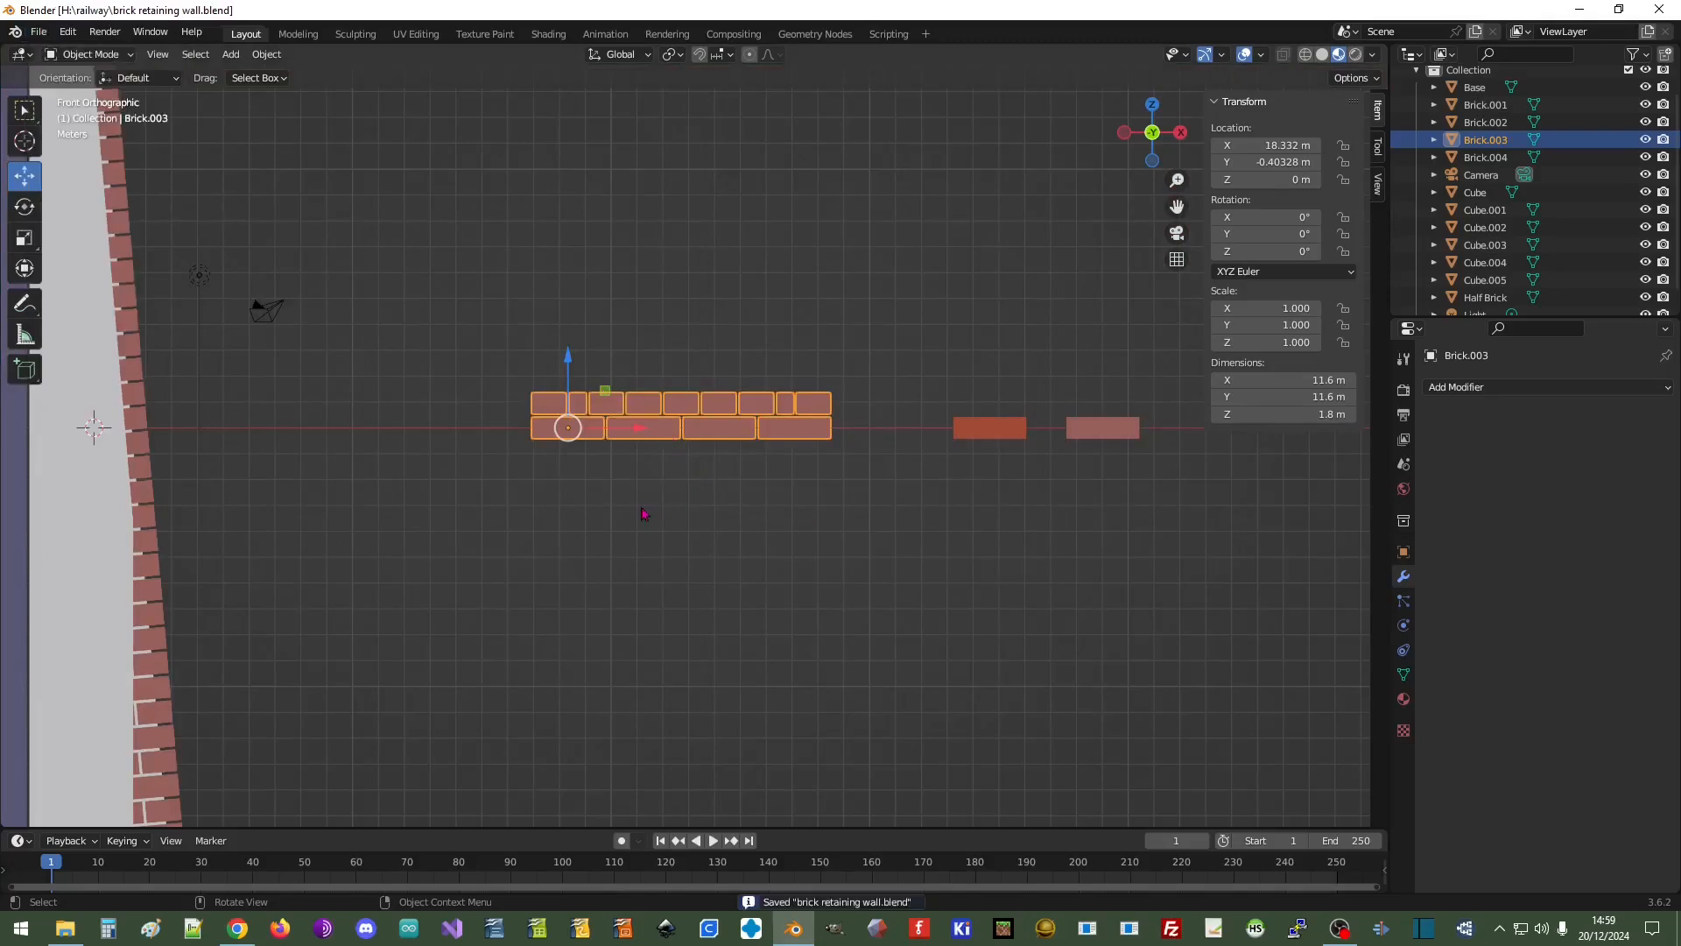
Move the two-course brick ring to the foot of the wall, at about X -1.86 m and Z -19.47 m
{"action": "scroll", "coordinate": [642, 514], "scroll_direction": "down", "scroll_amount": 3}
{"action": "left_click_drag", "start_coordinate": [619, 368], "coordinate": [376, 735]}
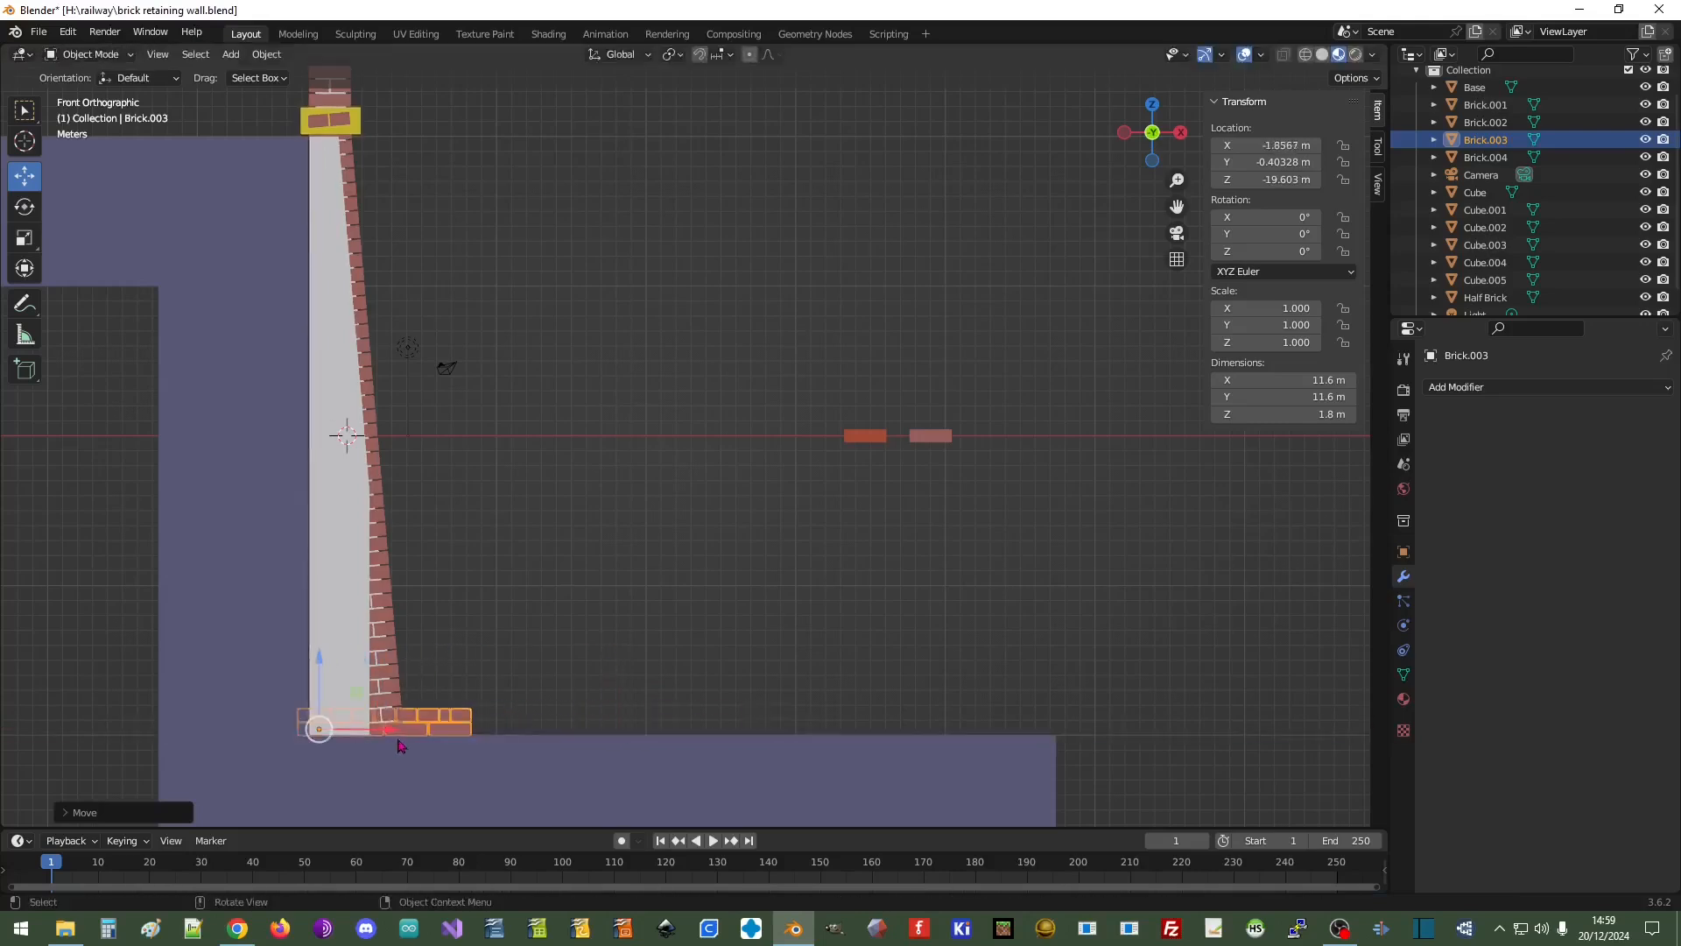
{"action": "scroll", "coordinate": [399, 744], "scroll_direction": "up", "scroll_amount": 3}
{"action": "middle_click_drag", "start_coordinate": [497, 560], "coordinate": [741, 344], "text": "shift"}
{"action": "left_click_drag", "start_coordinate": [364, 587], "coordinate": [376, 552]}
{"action": "scroll", "coordinate": [774, 495], "scroll_direction": "down", "scroll_amount": 5}
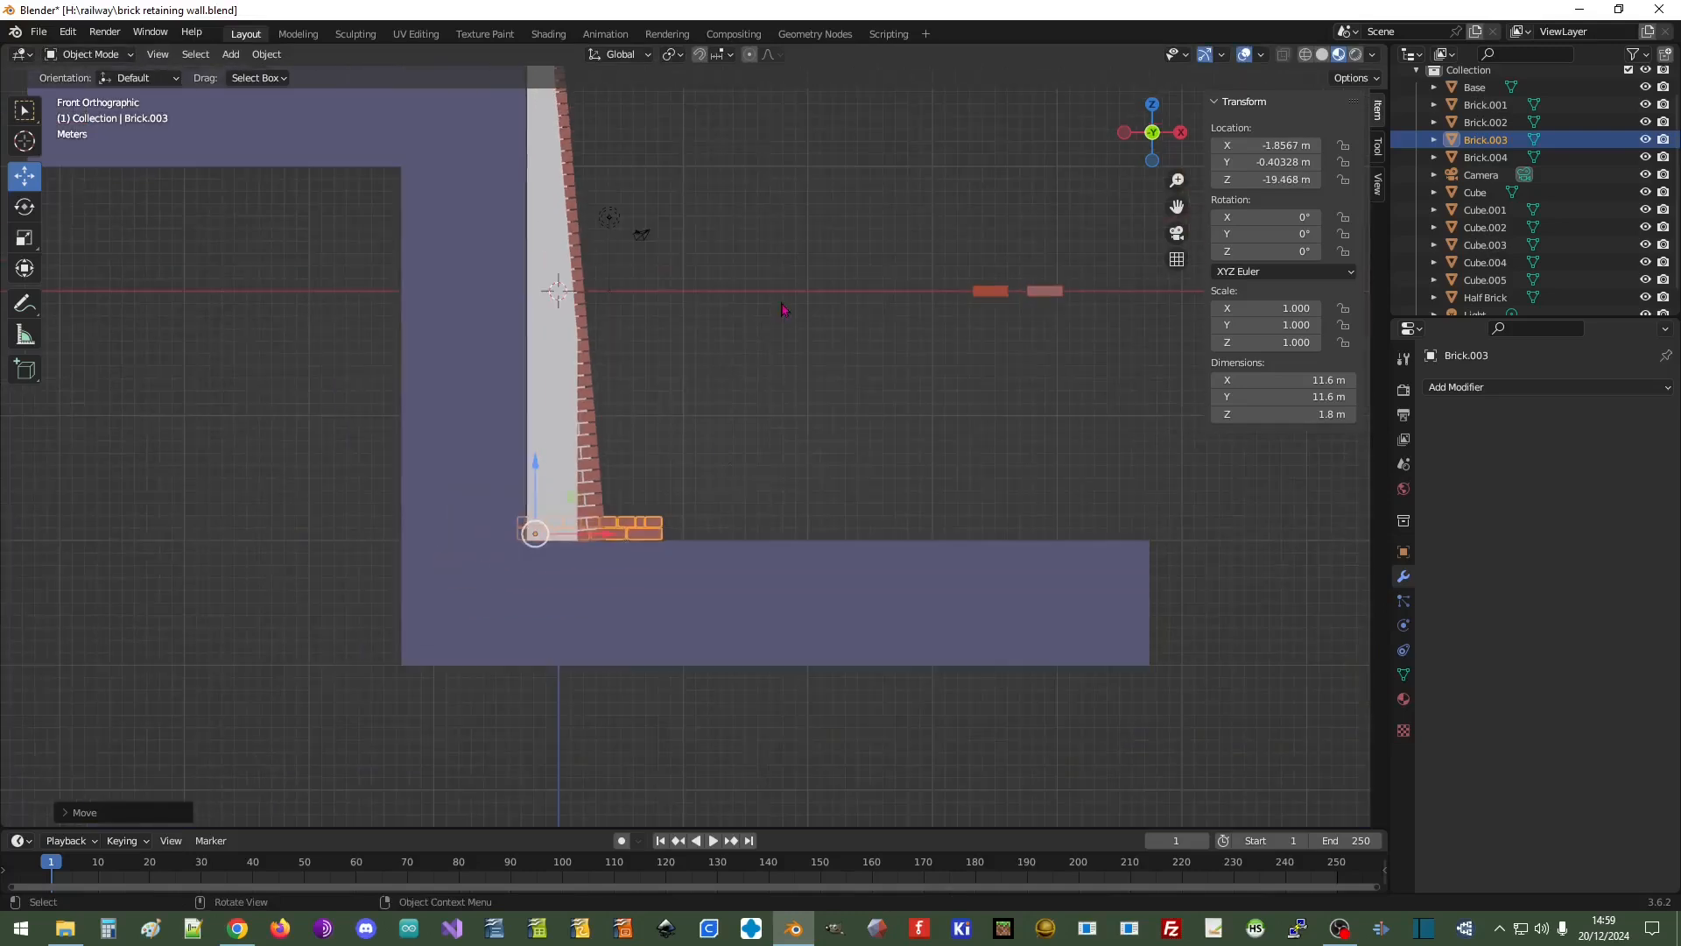
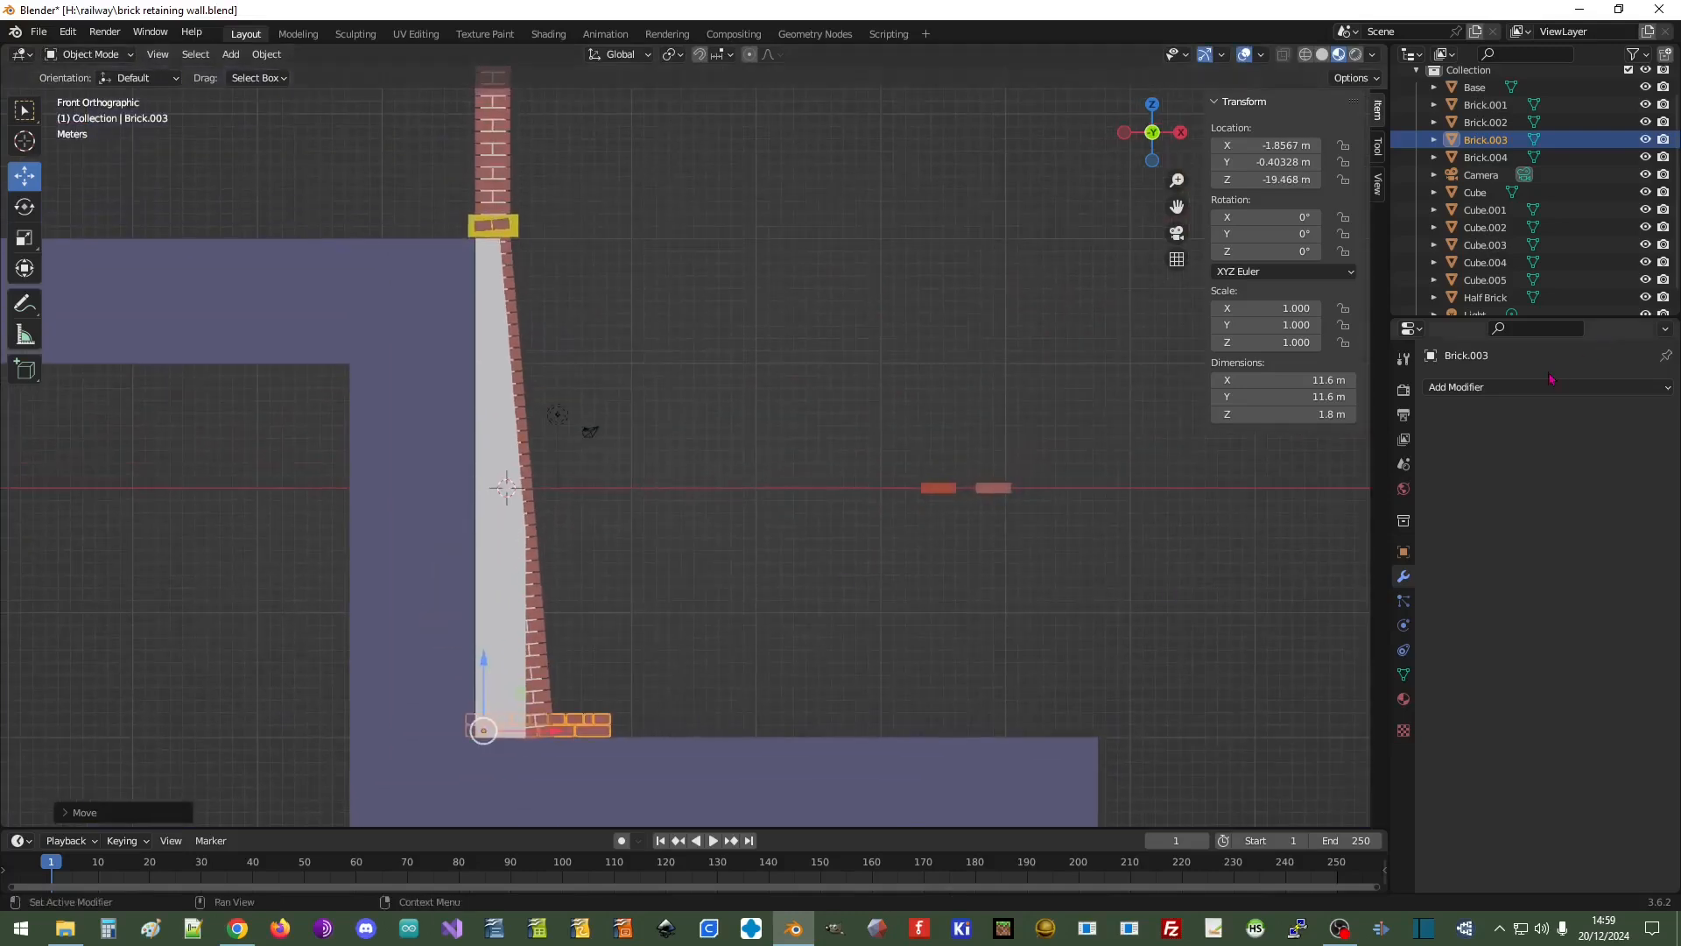
Add an Array modifier to the brick ring, with Relative Offset disabled and Constant Offset enabled
{"action": "left_click", "coordinate": [1517, 388]}
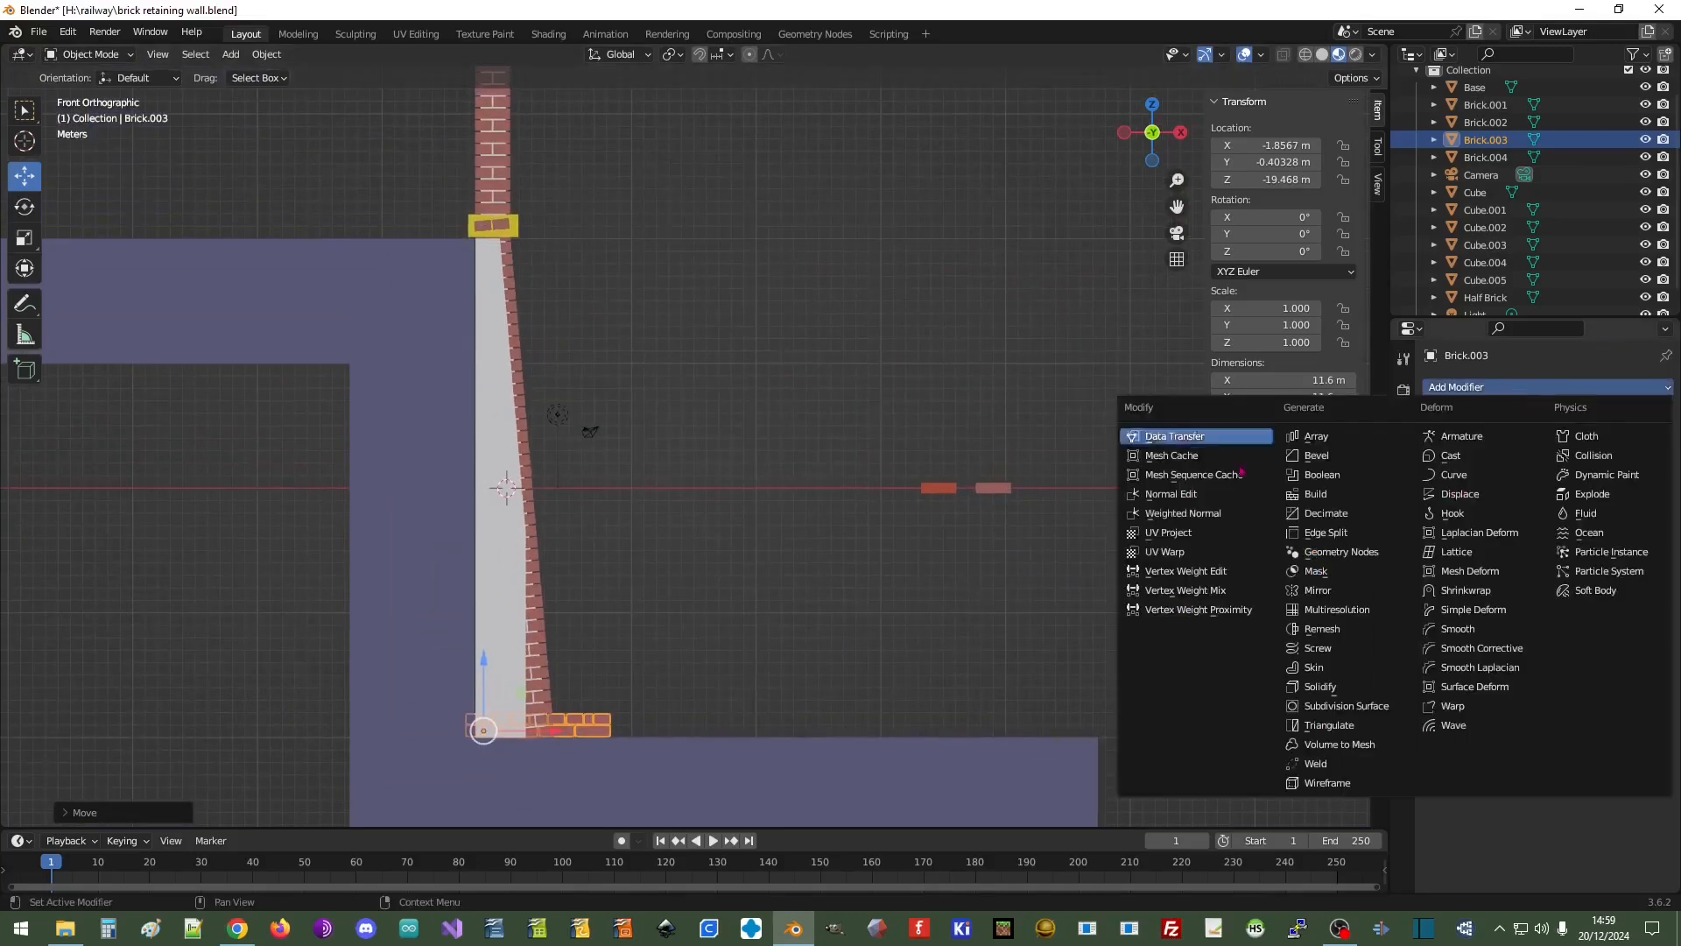
{"action": "left_click", "coordinate": [1320, 436]}
{"action": "left_click", "coordinate": [1459, 492]}
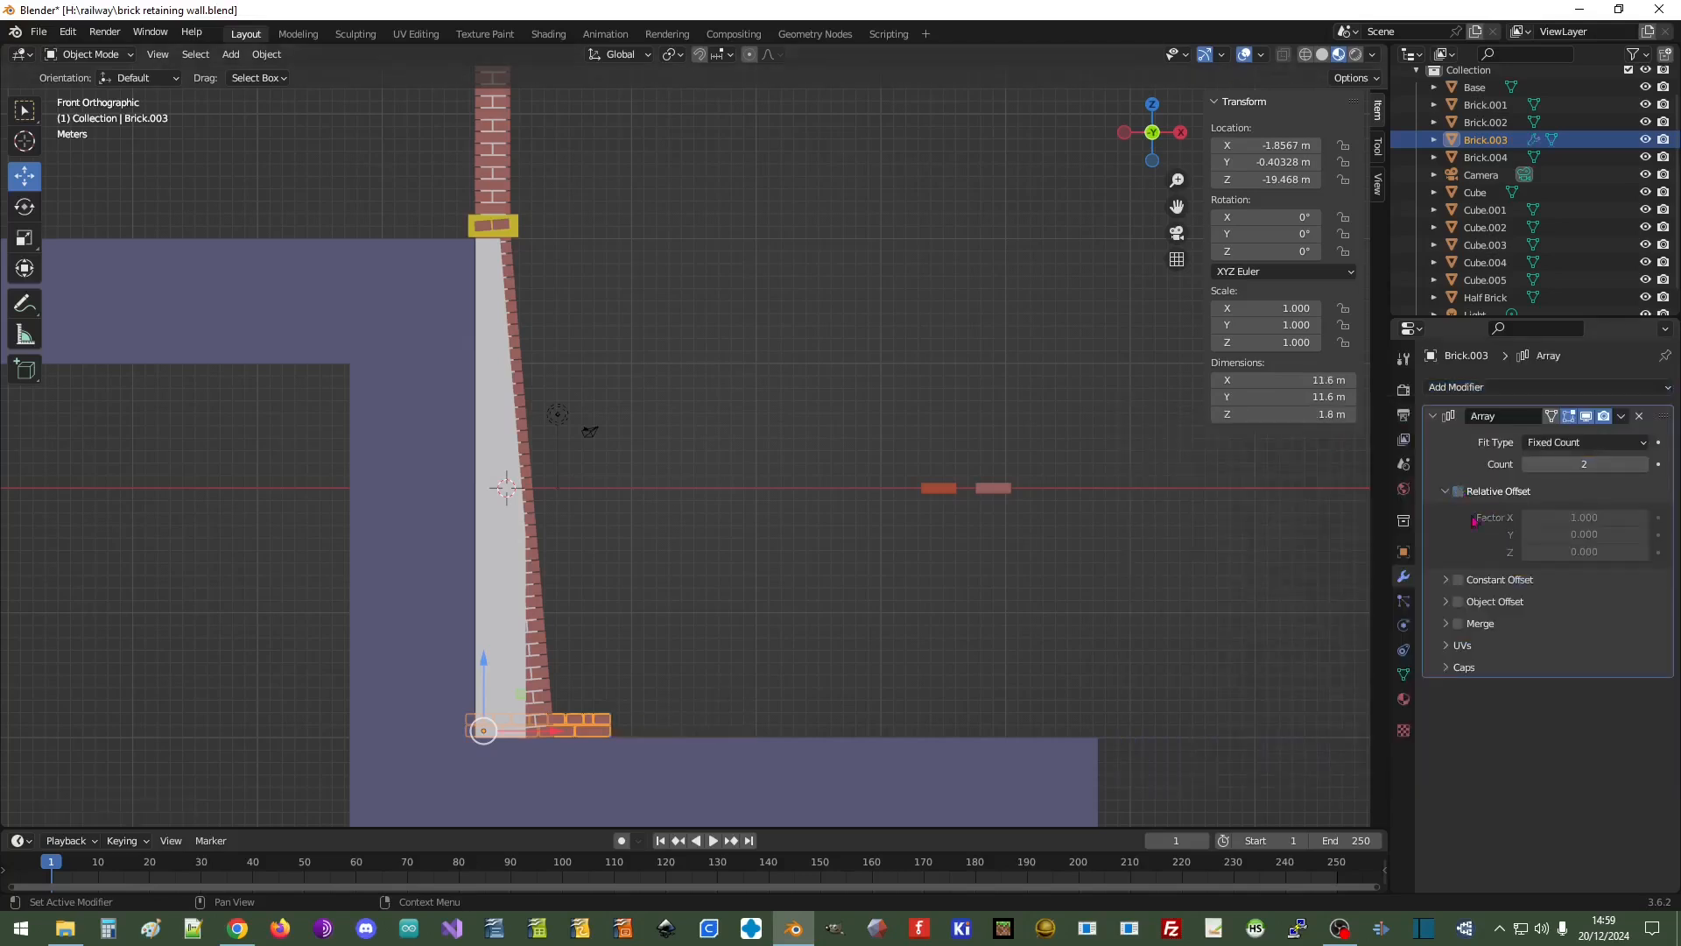
{"action": "left_click", "coordinate": [1446, 580]}
{"action": "left_click", "coordinate": [1465, 585]}
{"action": "left_click", "coordinate": [1458, 580]}
{"action": "left_click", "coordinate": [1450, 581]}
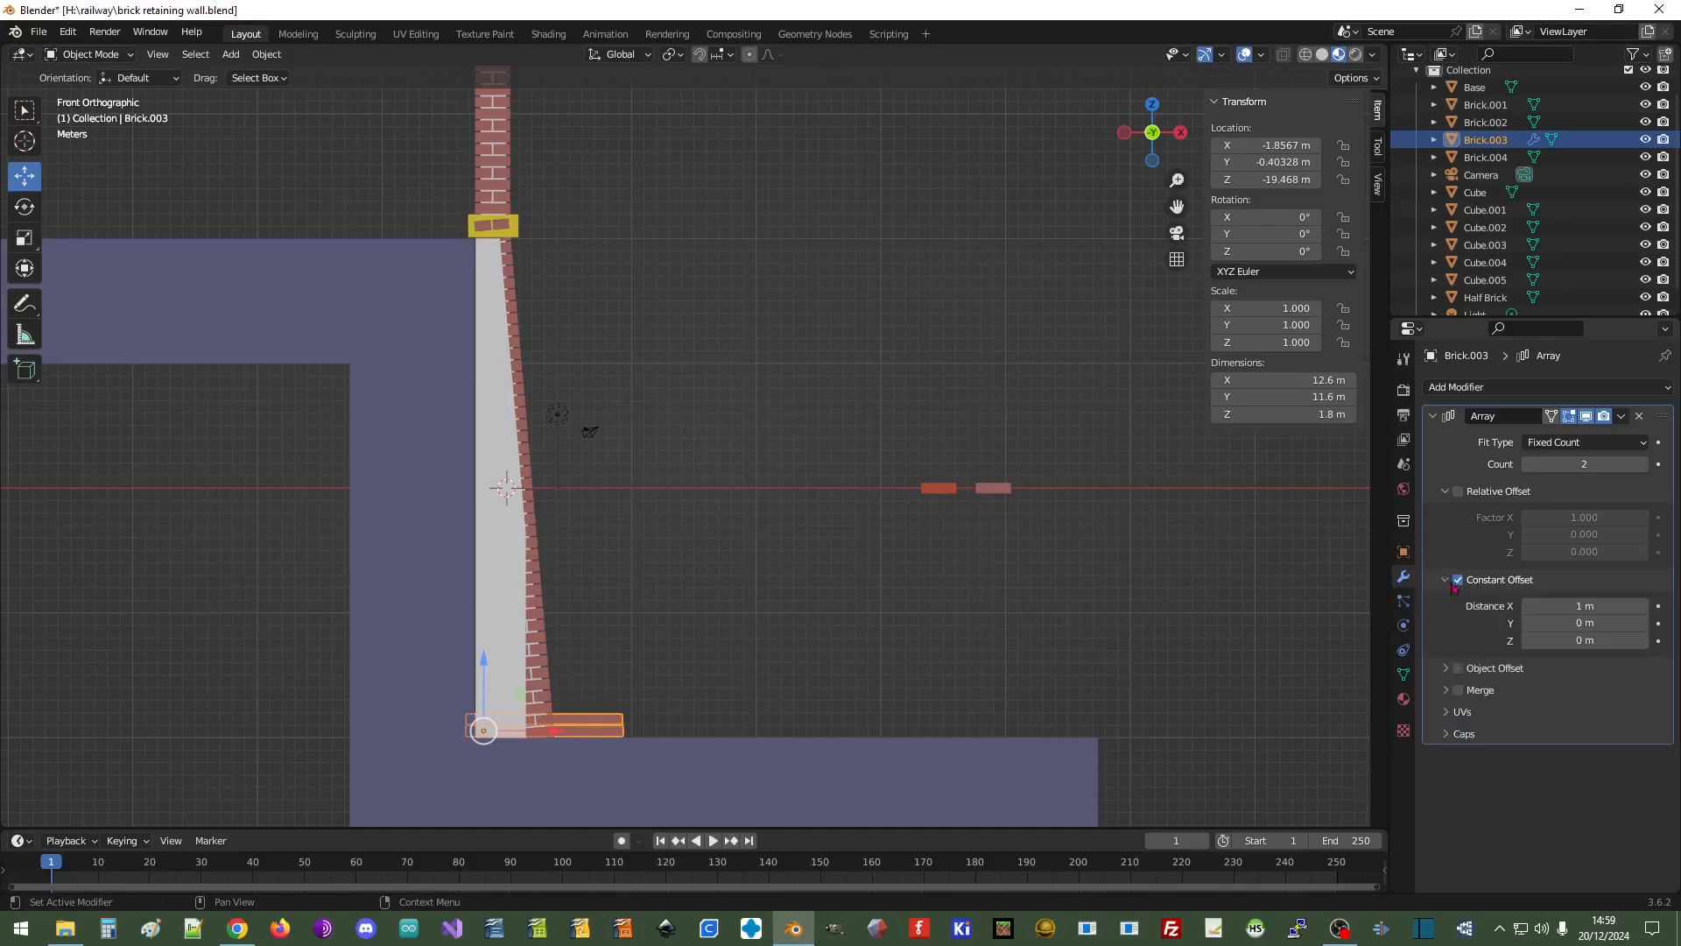
Set the array's constant offset distance to 0 m in X and 1.9 m in Z
{"action": "left_click", "coordinate": [1586, 606]}
{"action": "type", "text": "0"}
{"action": "key", "text": "Return"}
{"action": "left_click", "coordinate": [1581, 640]}
{"action": "type", "text": "1.8"}
{"action": "key", "text": "Return"}
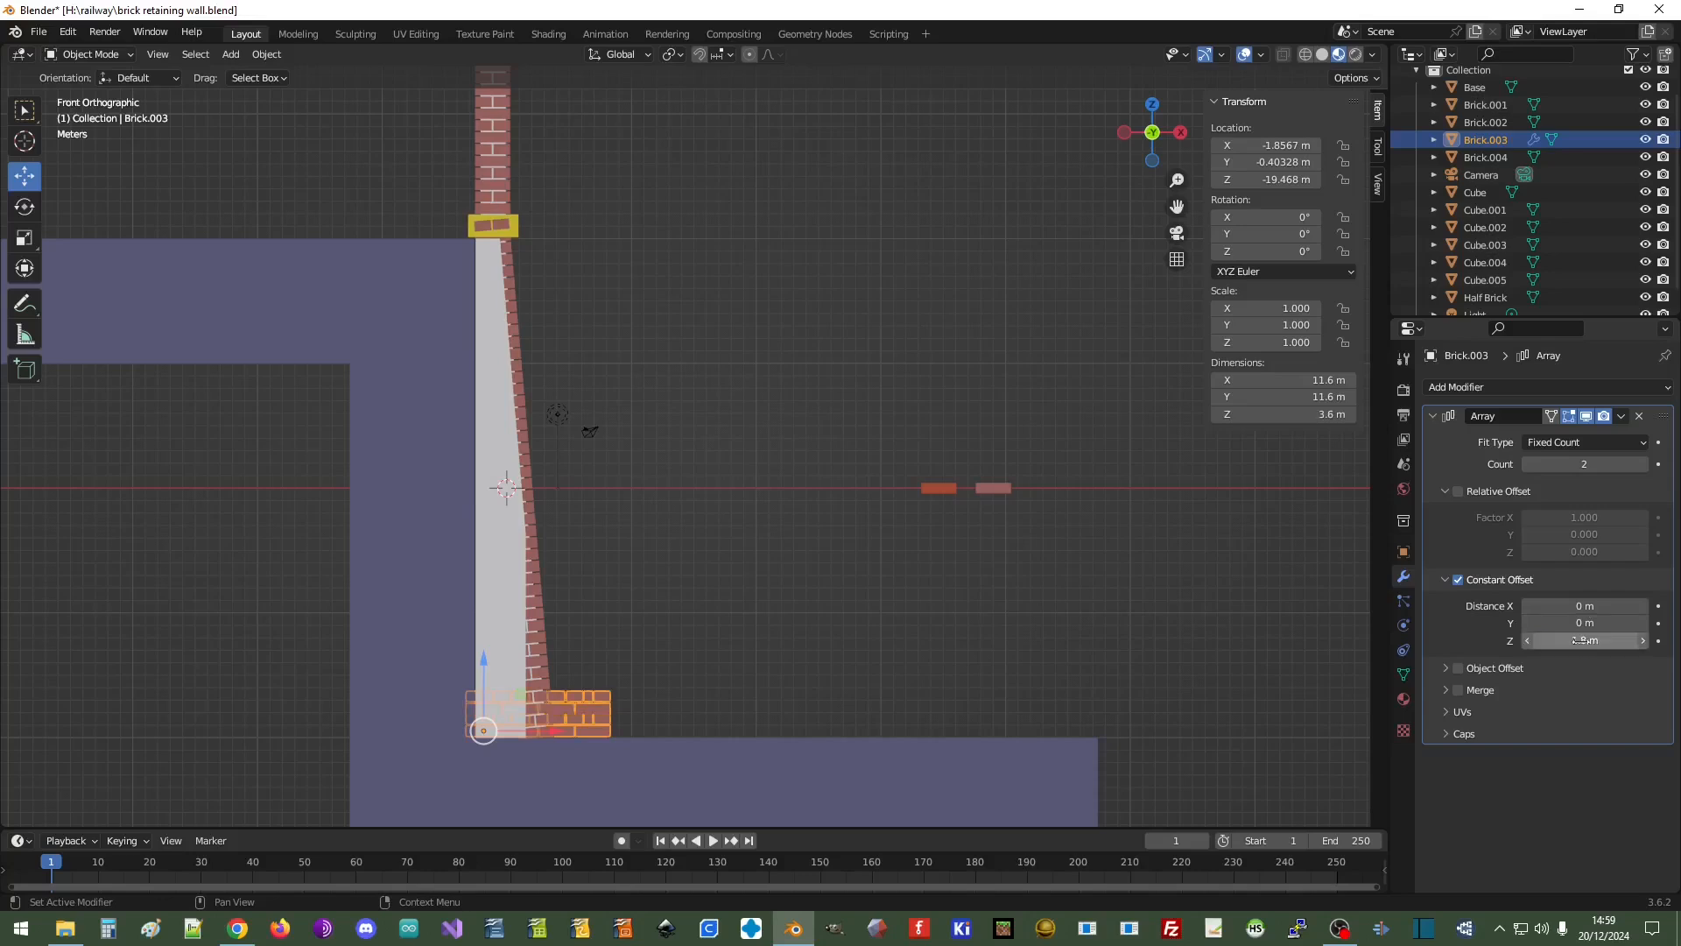
{"action": "left_click", "coordinate": [1582, 640]}
{"action": "type", "text": "1."}
{"action": "key", "text": "Return"}
{"action": "scroll", "coordinate": [759, 732], "scroll_direction": "up", "scroll_amount": 3}
{"action": "middle_click_drag", "start_coordinate": [646, 732], "coordinate": [833, 402], "text": "shift"}
{"action": "scroll", "coordinate": [809, 563], "scroll_direction": "up", "scroll_amount": 2}
{"action": "scroll", "coordinate": [808, 563], "scroll_direction": "up", "scroll_amount": 2}
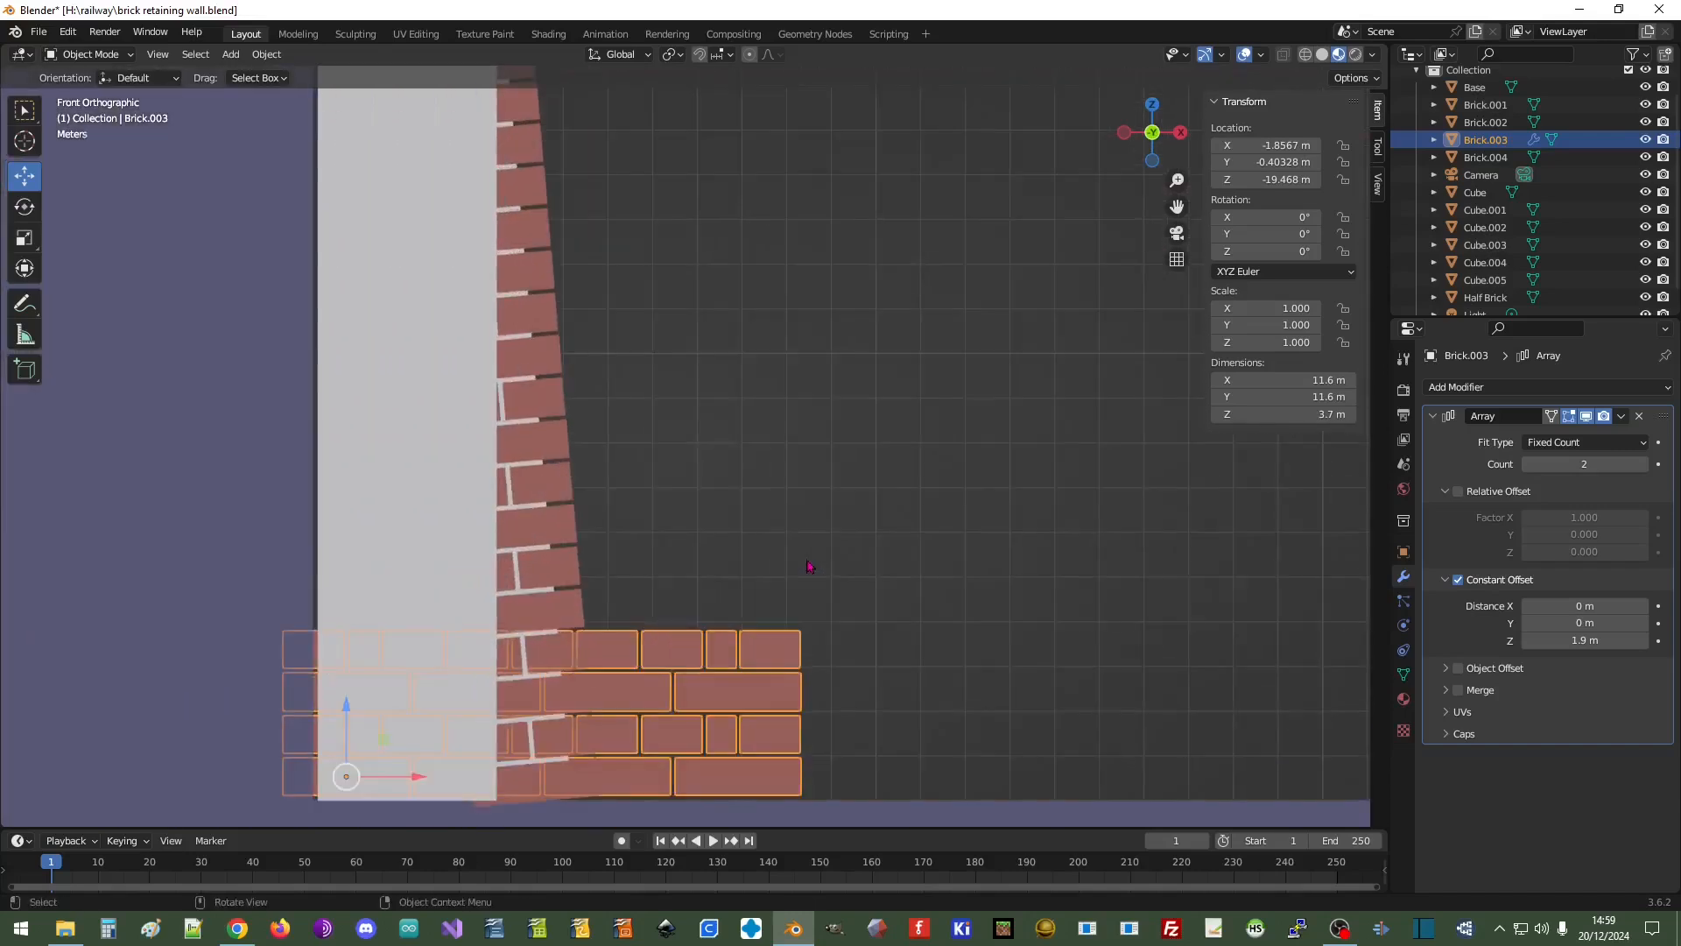
Try array counts of 20, 30 and 31, then set 32 so the pier rises above the wall's coping
{"action": "scroll", "coordinate": [910, 498], "scroll_direction": "down", "scroll_amount": 5}
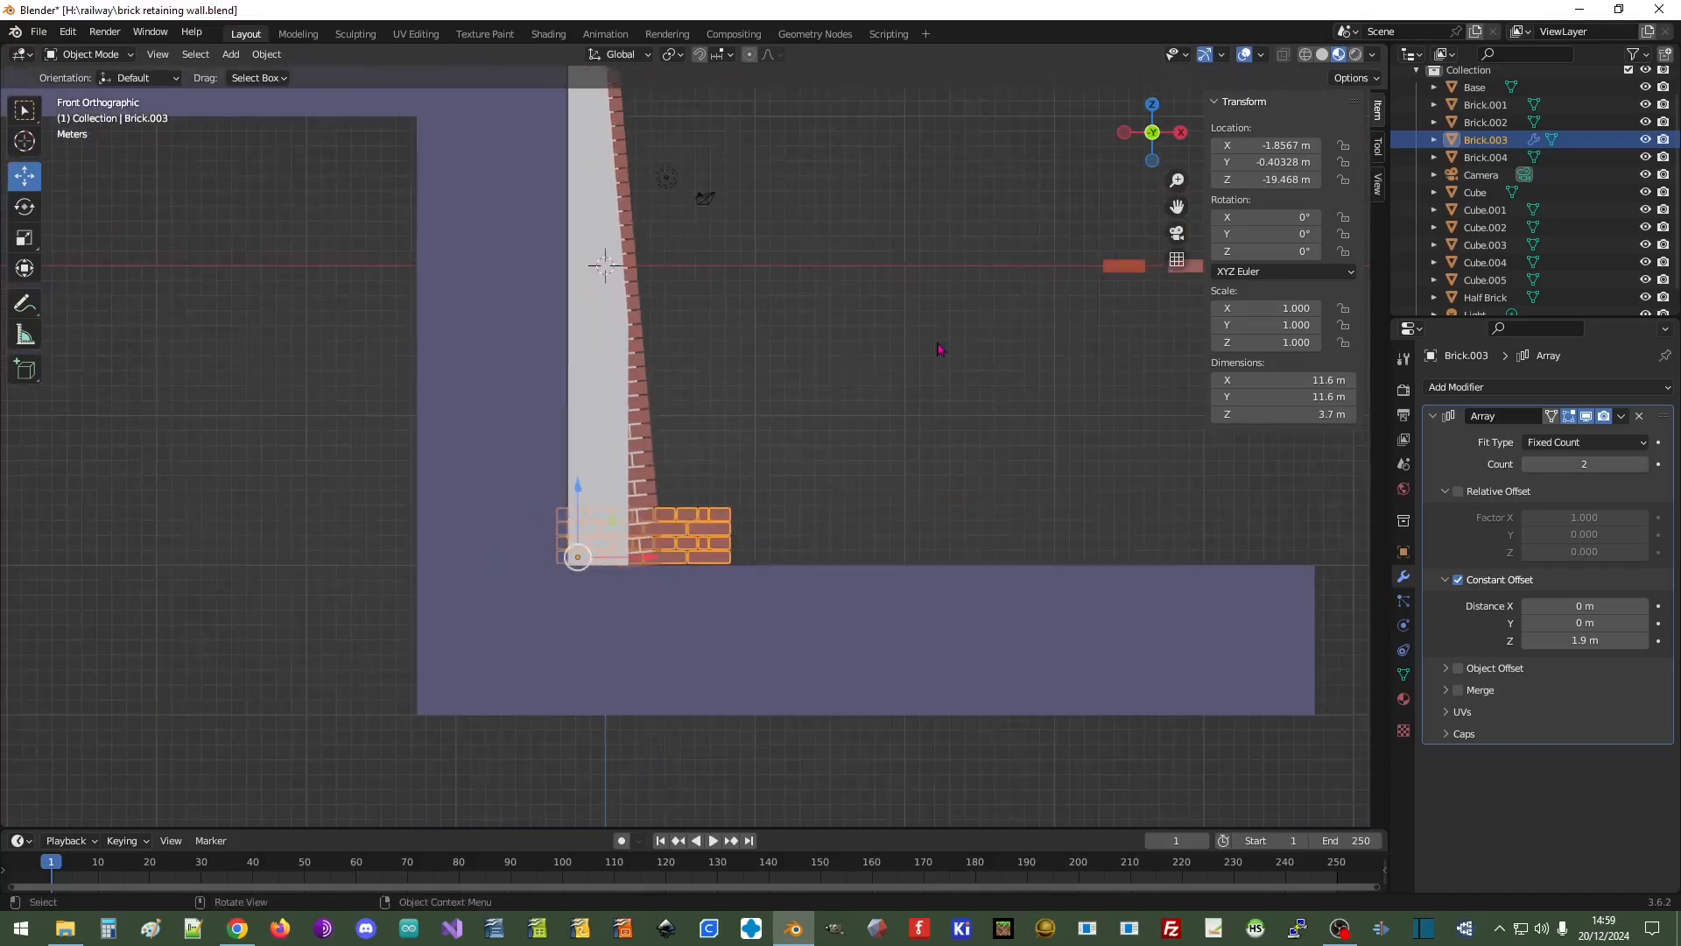
{"action": "scroll", "coordinate": [911, 411], "scroll_direction": "down", "scroll_amount": 3}
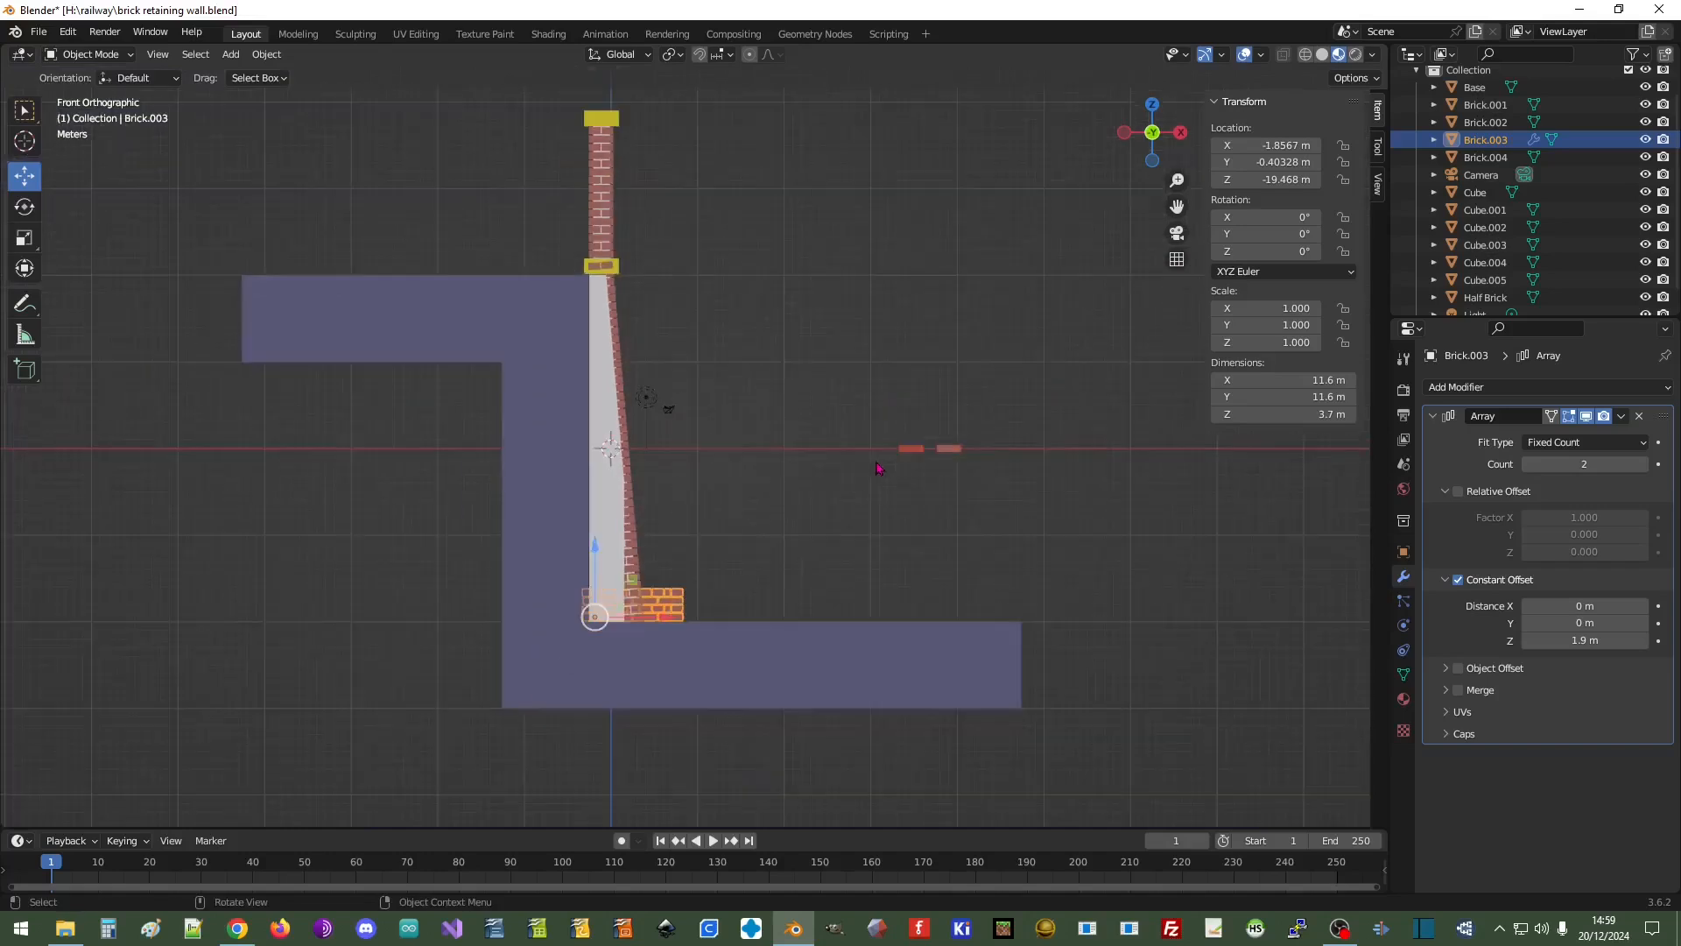
{"action": "left_click", "coordinate": [1589, 463]}
{"action": "type", "text": "20"}
{"action": "key", "text": "Return"}
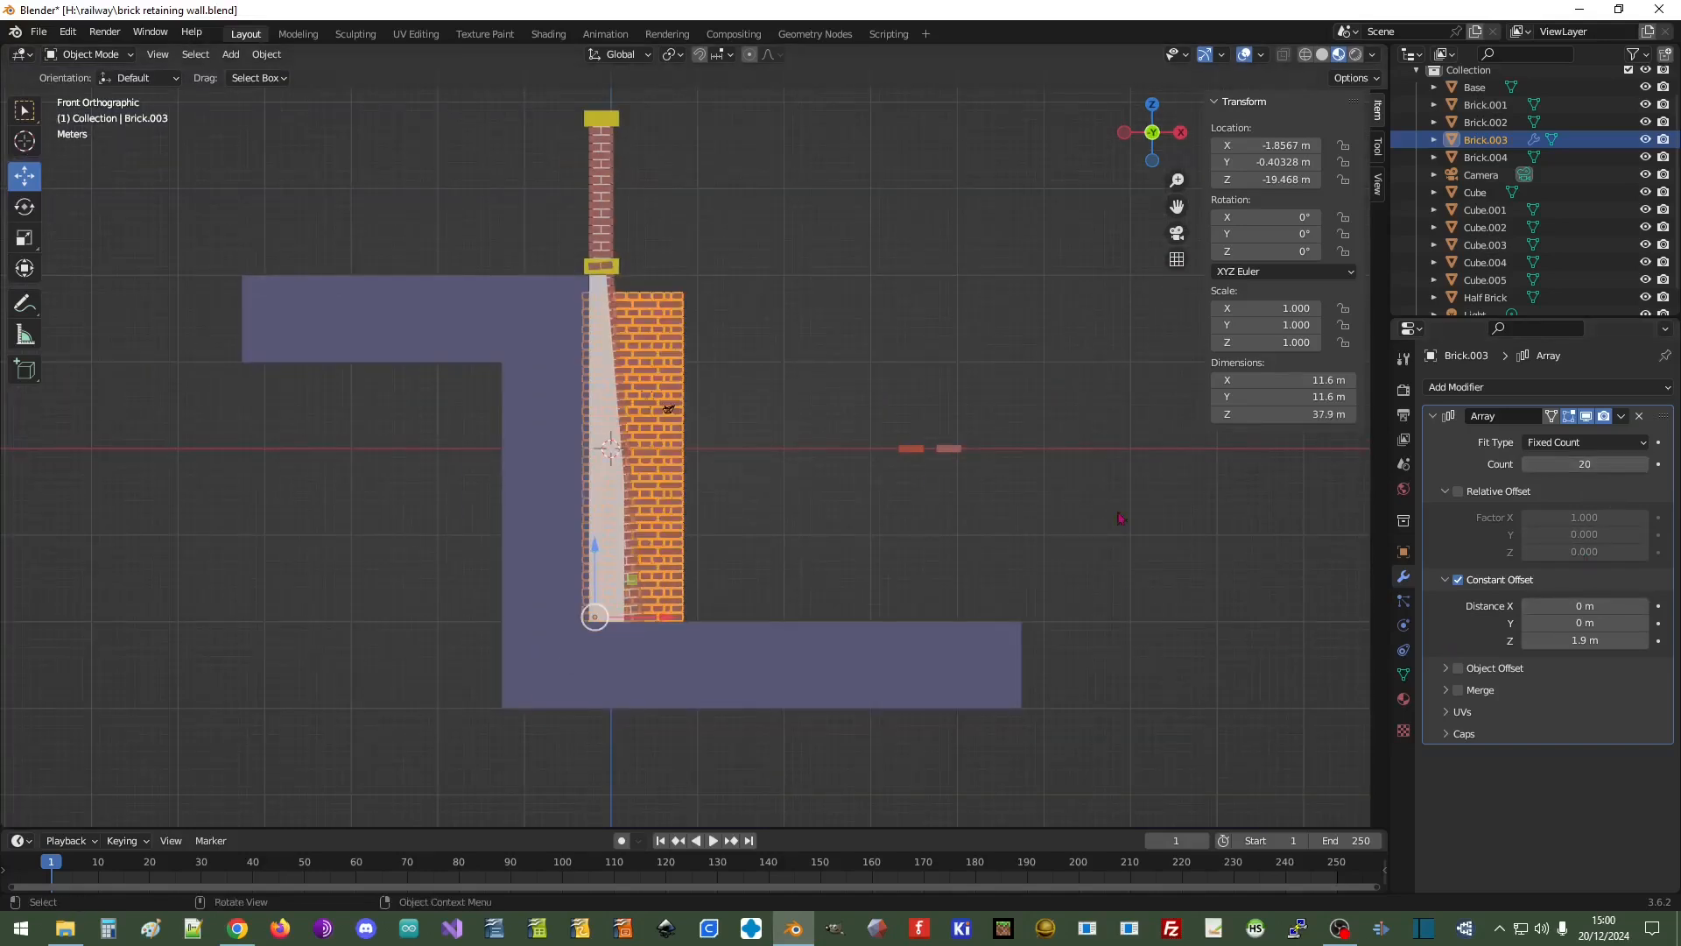
{"action": "left_click", "coordinate": [1605, 461]}
{"action": "type", "text": "30"}
{"action": "key", "text": "Return"}
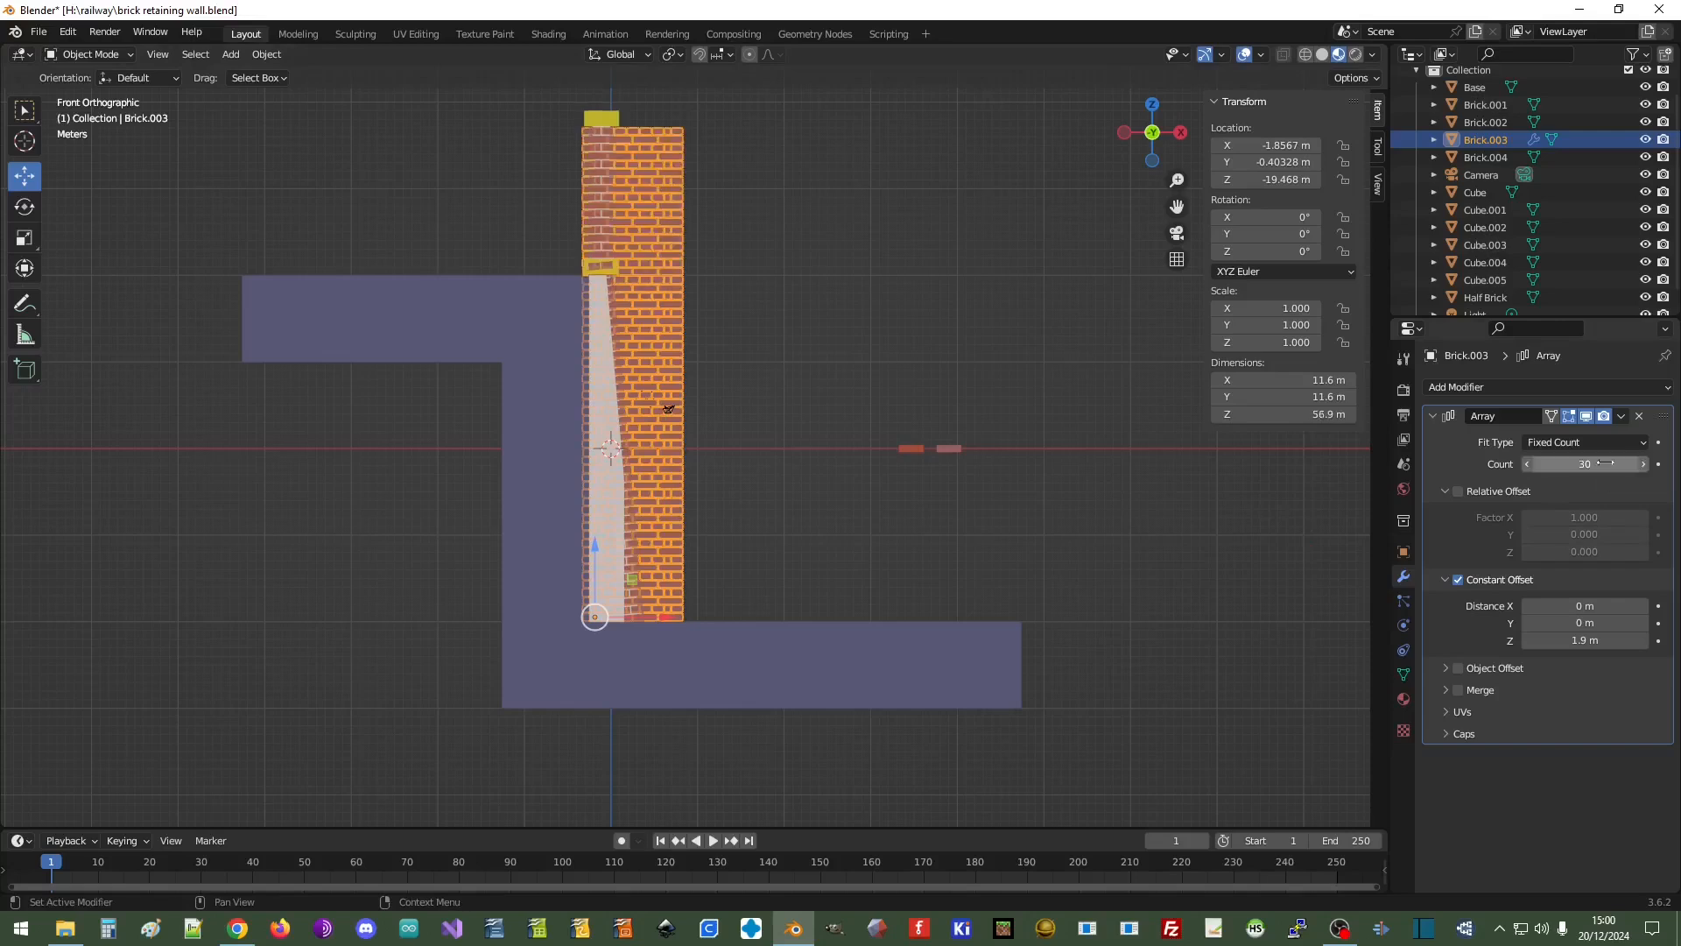
{"action": "middle_click_drag", "start_coordinate": [590, 97], "coordinate": [553, 331], "text": "shift"}
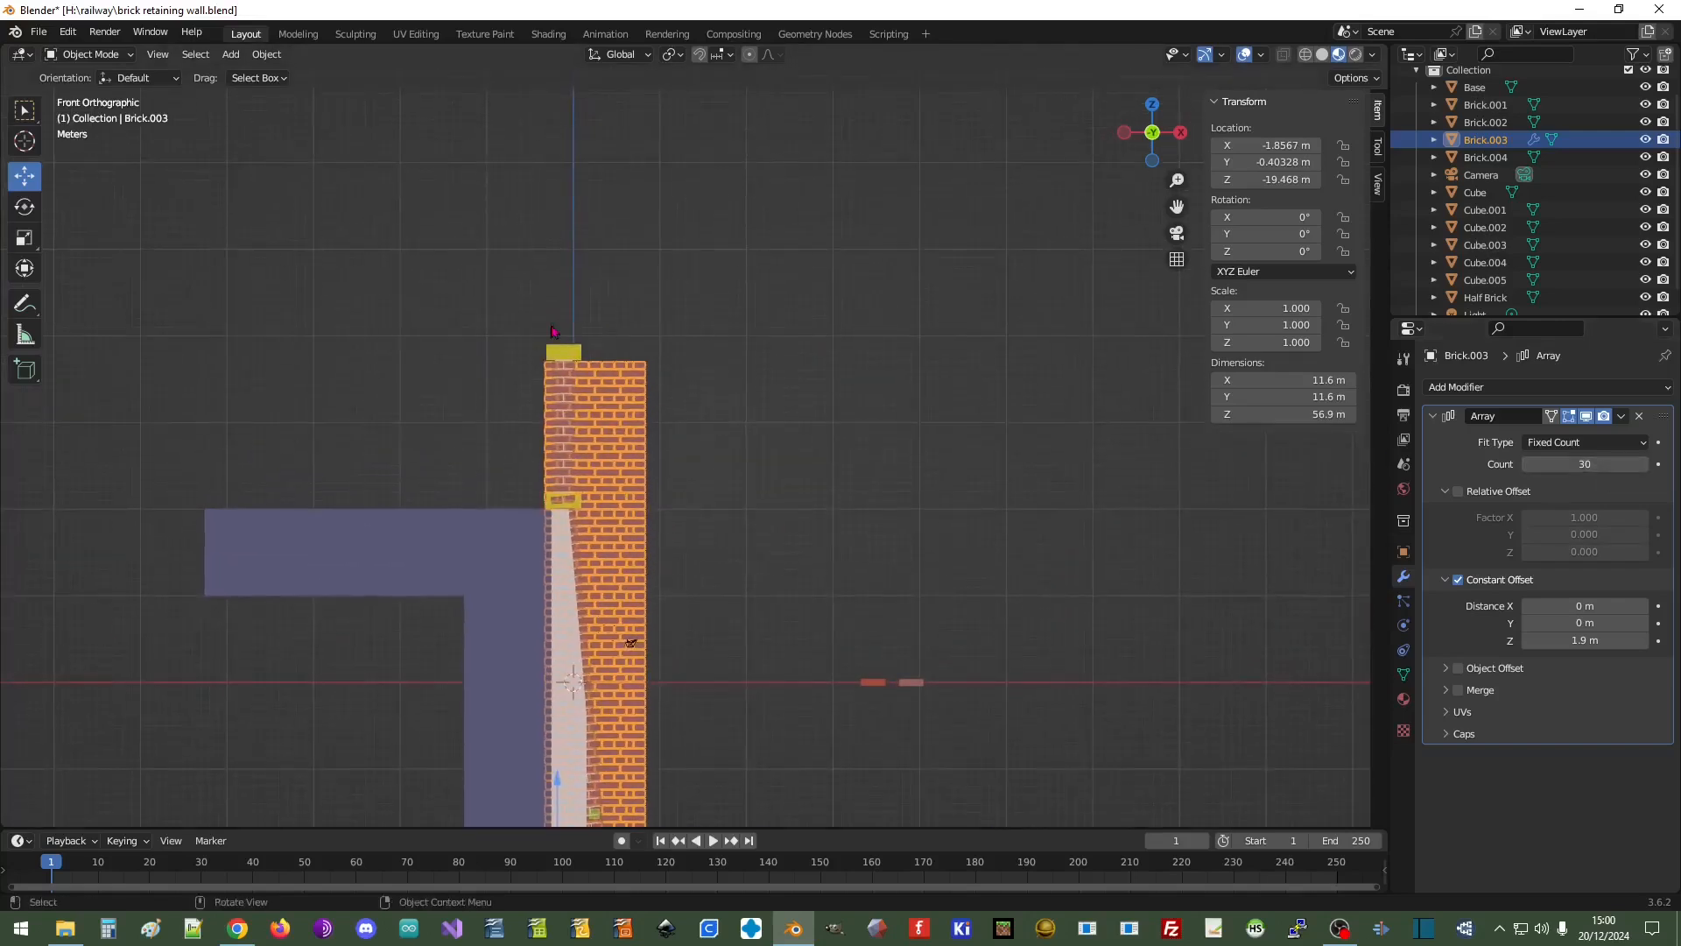
{"action": "left_click", "coordinate": [1589, 464]}
{"action": "type", "text": "31"}
{"action": "key", "text": "Return"}
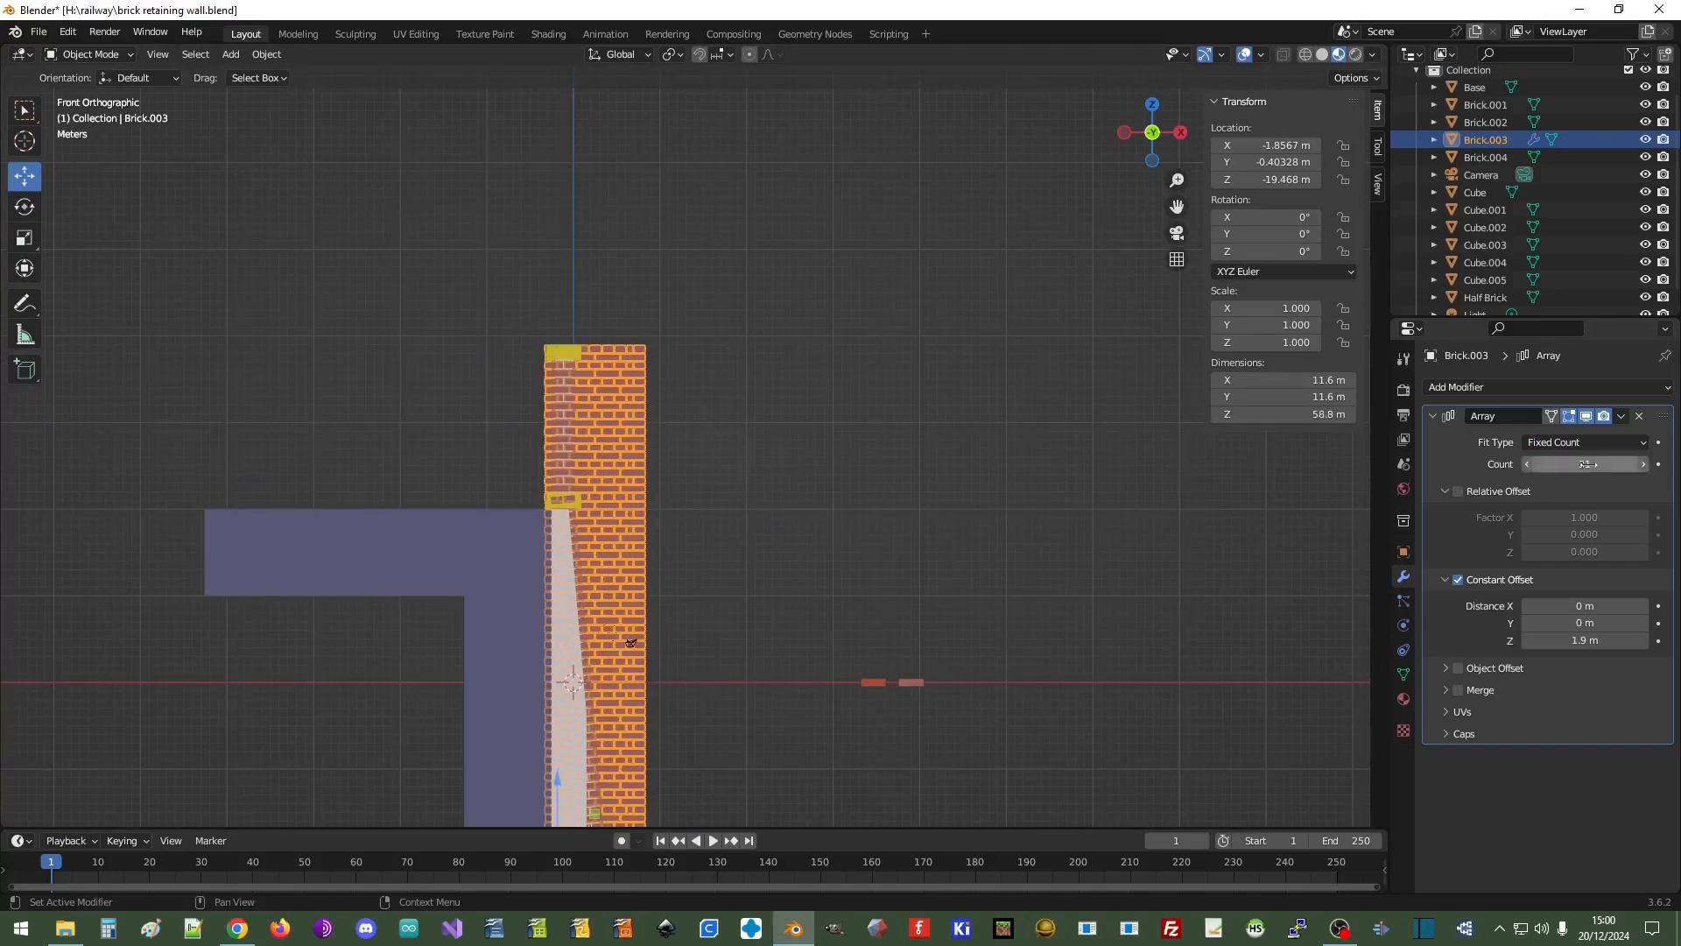
{"action": "left_click", "coordinate": [1585, 464]}
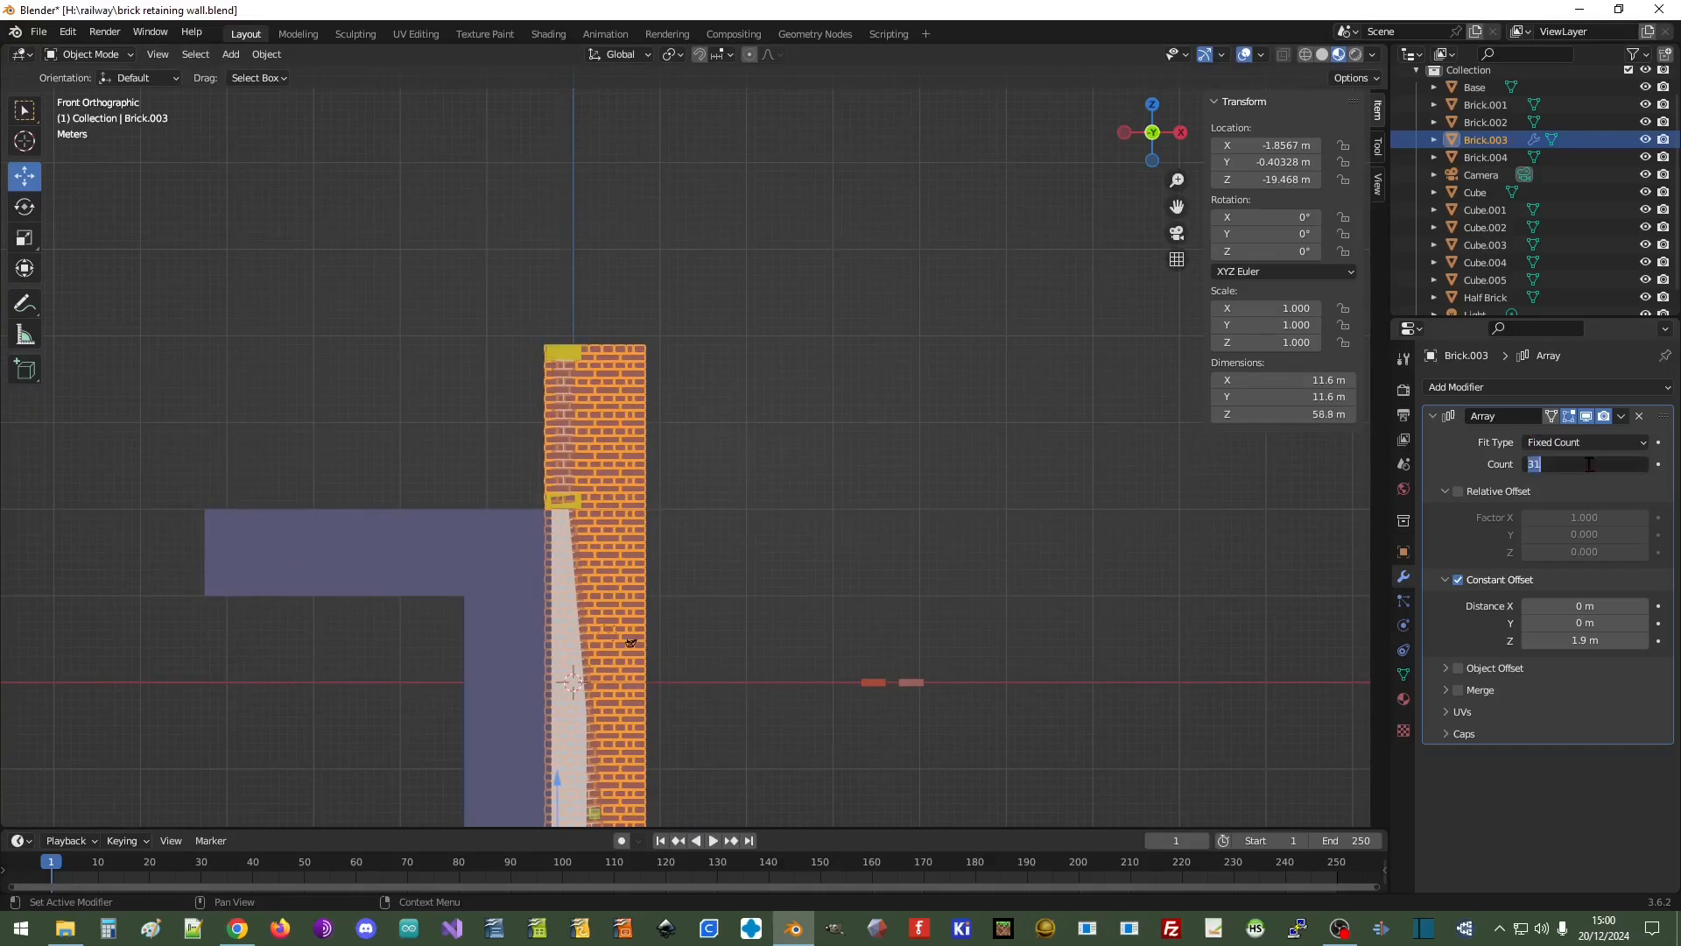
{"action": "type", "text": "32"}
{"action": "key", "text": "Return"}
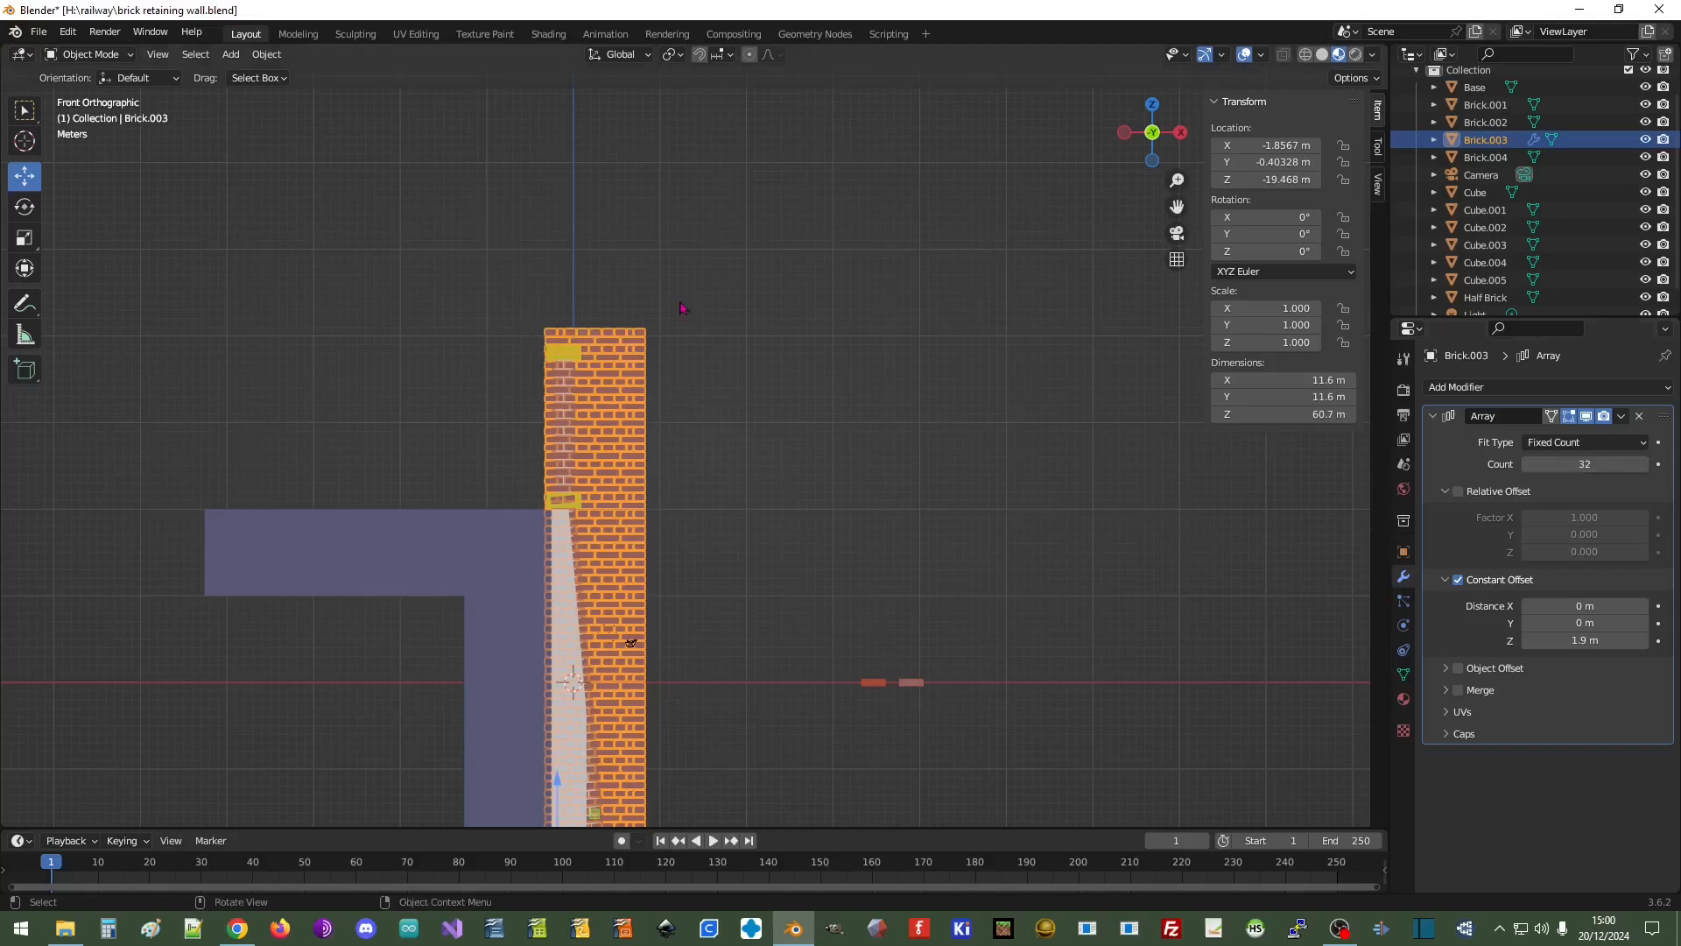
Shift the brick pier across the wall's thickness to about -2.49 m in X
{"action": "middle_click_drag", "start_coordinate": [854, 389], "coordinate": [863, 543]}
{"action": "left_click_drag", "start_coordinate": [665, 632], "coordinate": [655, 631]}
{"action": "middle_click_drag", "start_coordinate": [458, 632], "coordinate": [570, 606]}
{"action": "scroll", "coordinate": [567, 605], "scroll_direction": "up", "scroll_amount": 2}
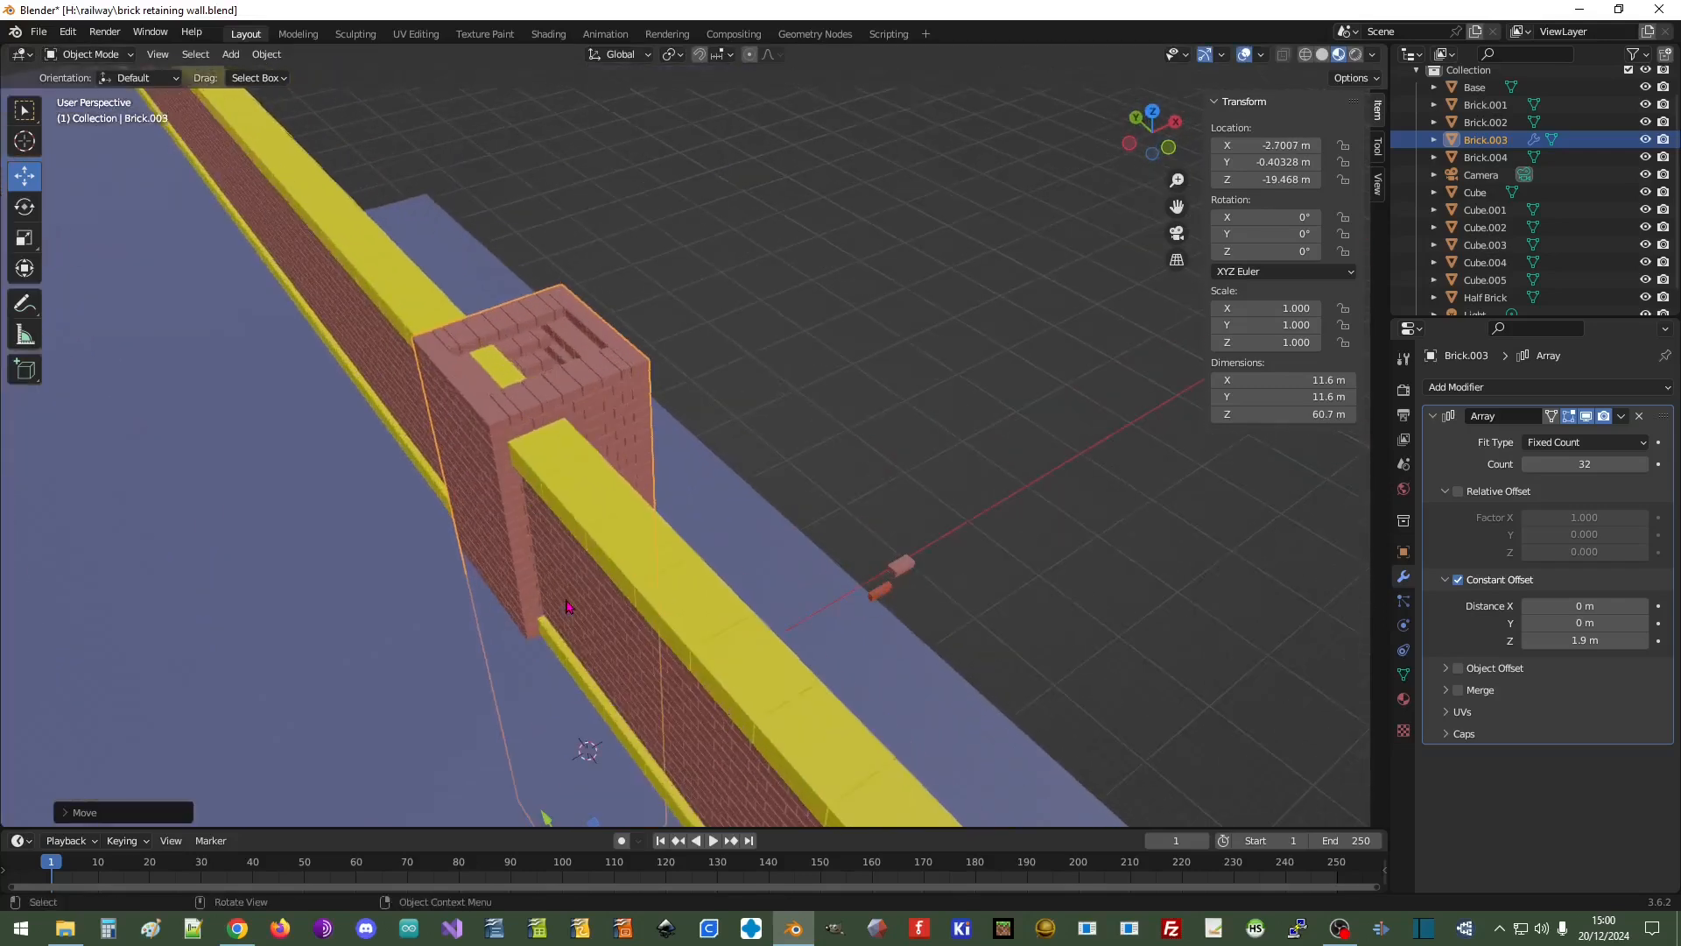
{"action": "scroll", "coordinate": [567, 606], "scroll_direction": "up", "scroll_amount": 2}
{"action": "scroll", "coordinate": [726, 613], "scroll_direction": "down", "scroll_amount": 4}
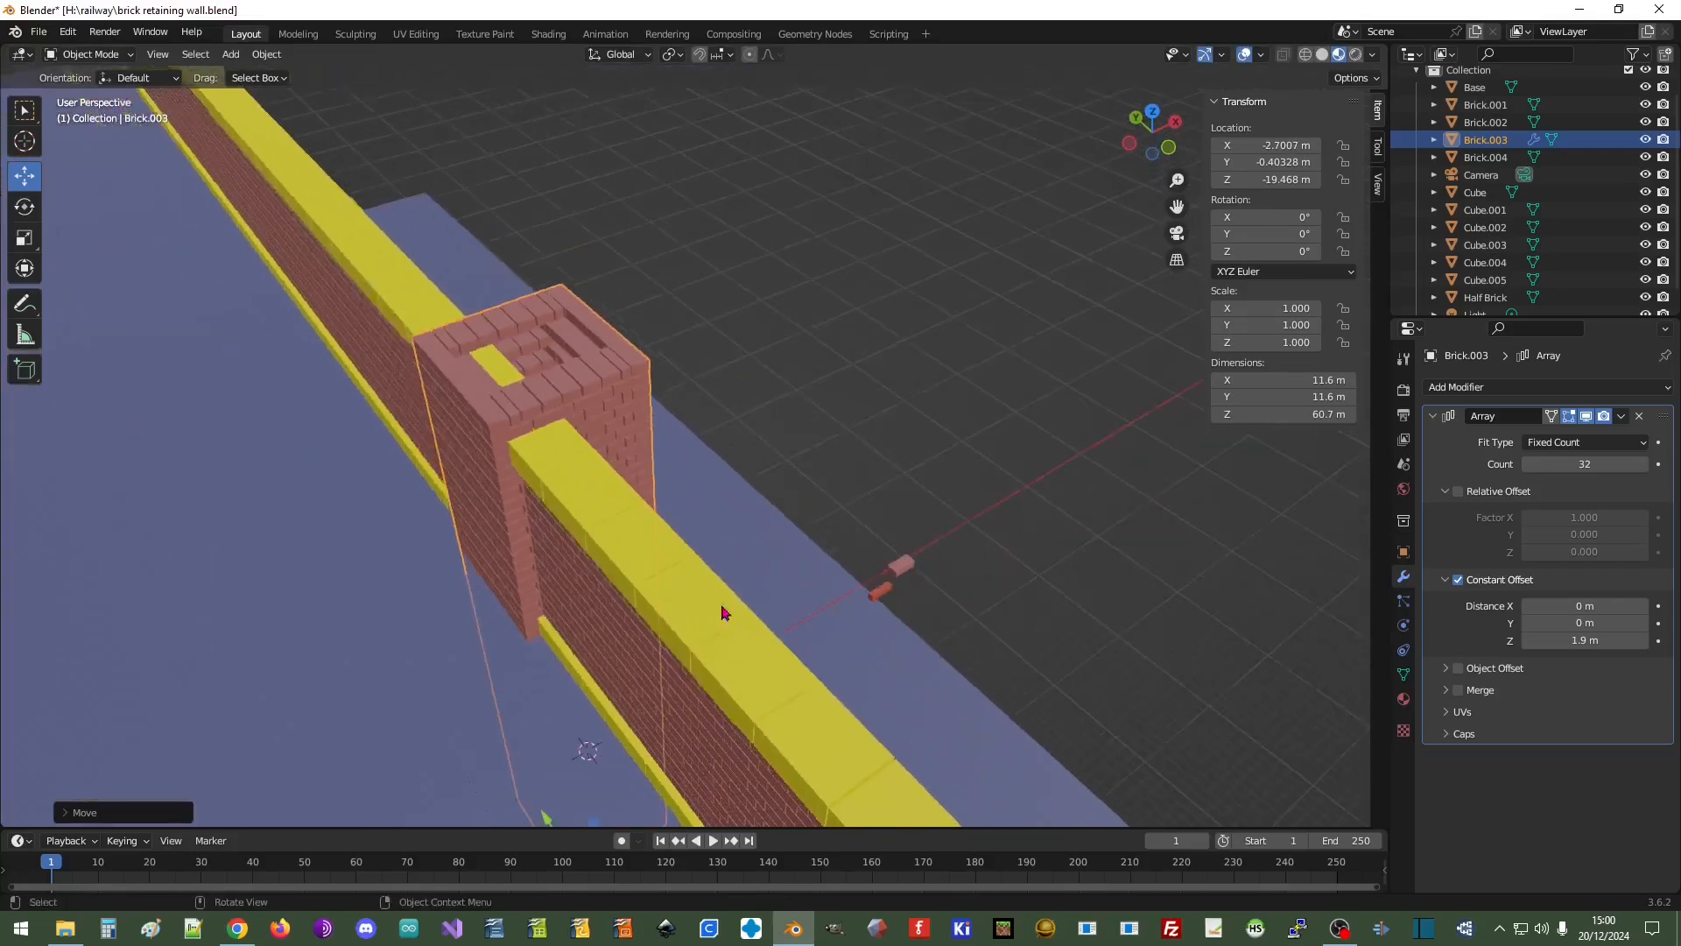
{"action": "left_click_drag", "start_coordinate": [670, 729], "coordinate": [612, 762]}
{"action": "scroll", "coordinate": [578, 668], "scroll_direction": "up", "scroll_amount": 4}
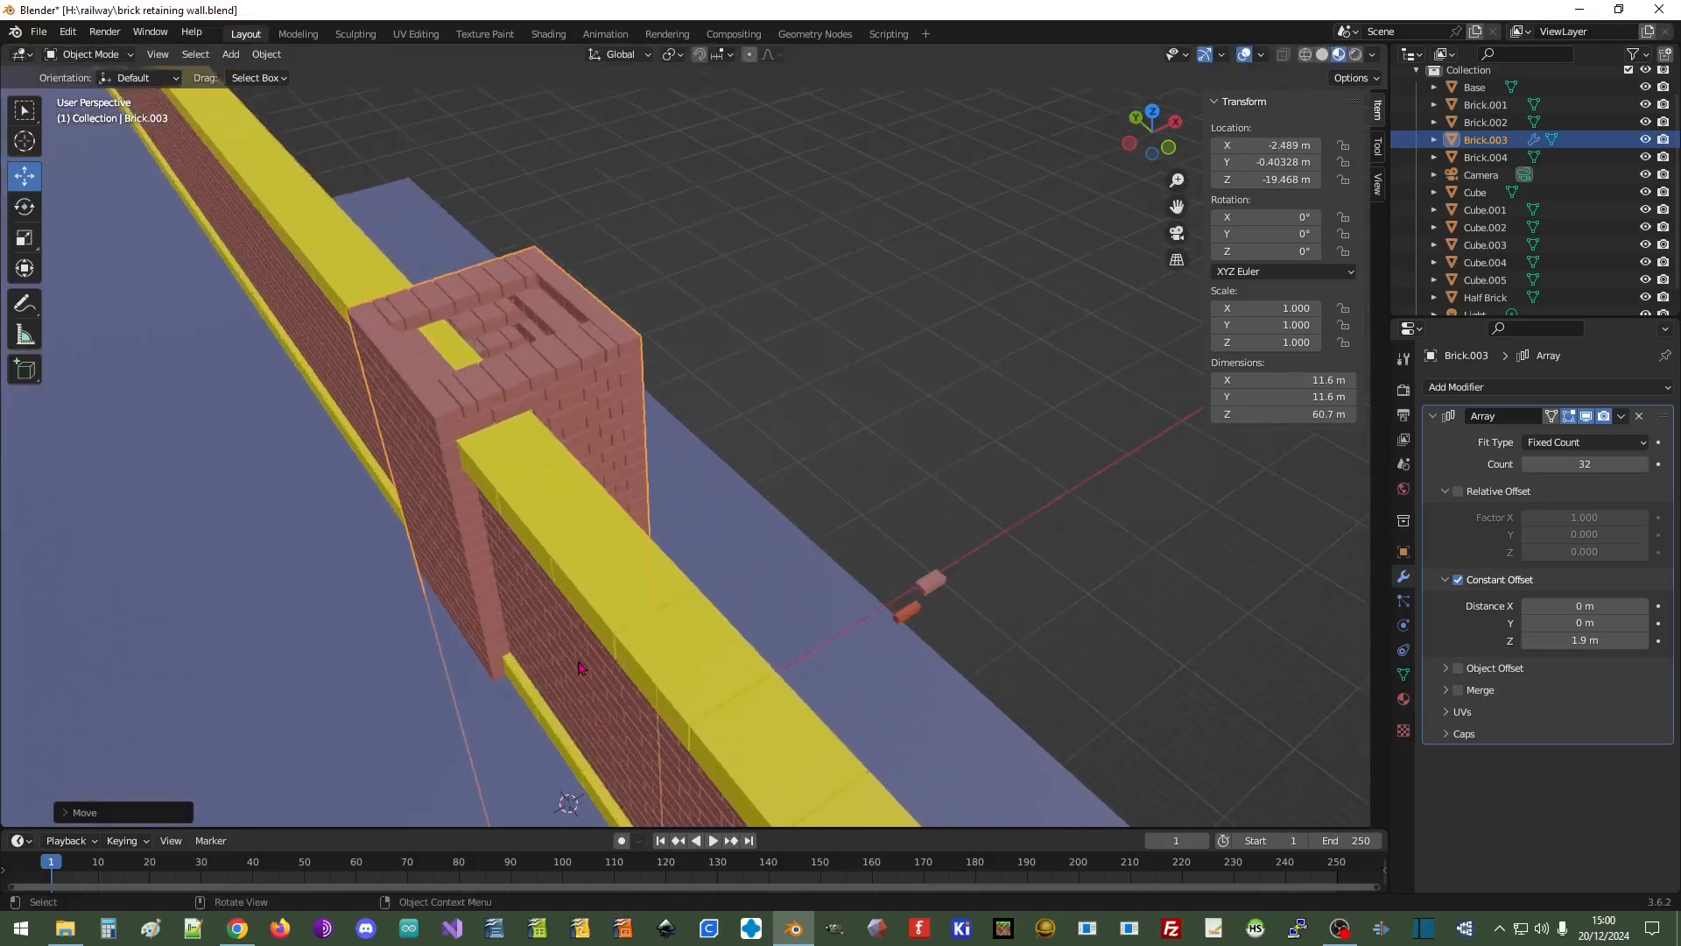
{"action": "scroll", "coordinate": [578, 668], "scroll_direction": "down", "scroll_amount": 3}
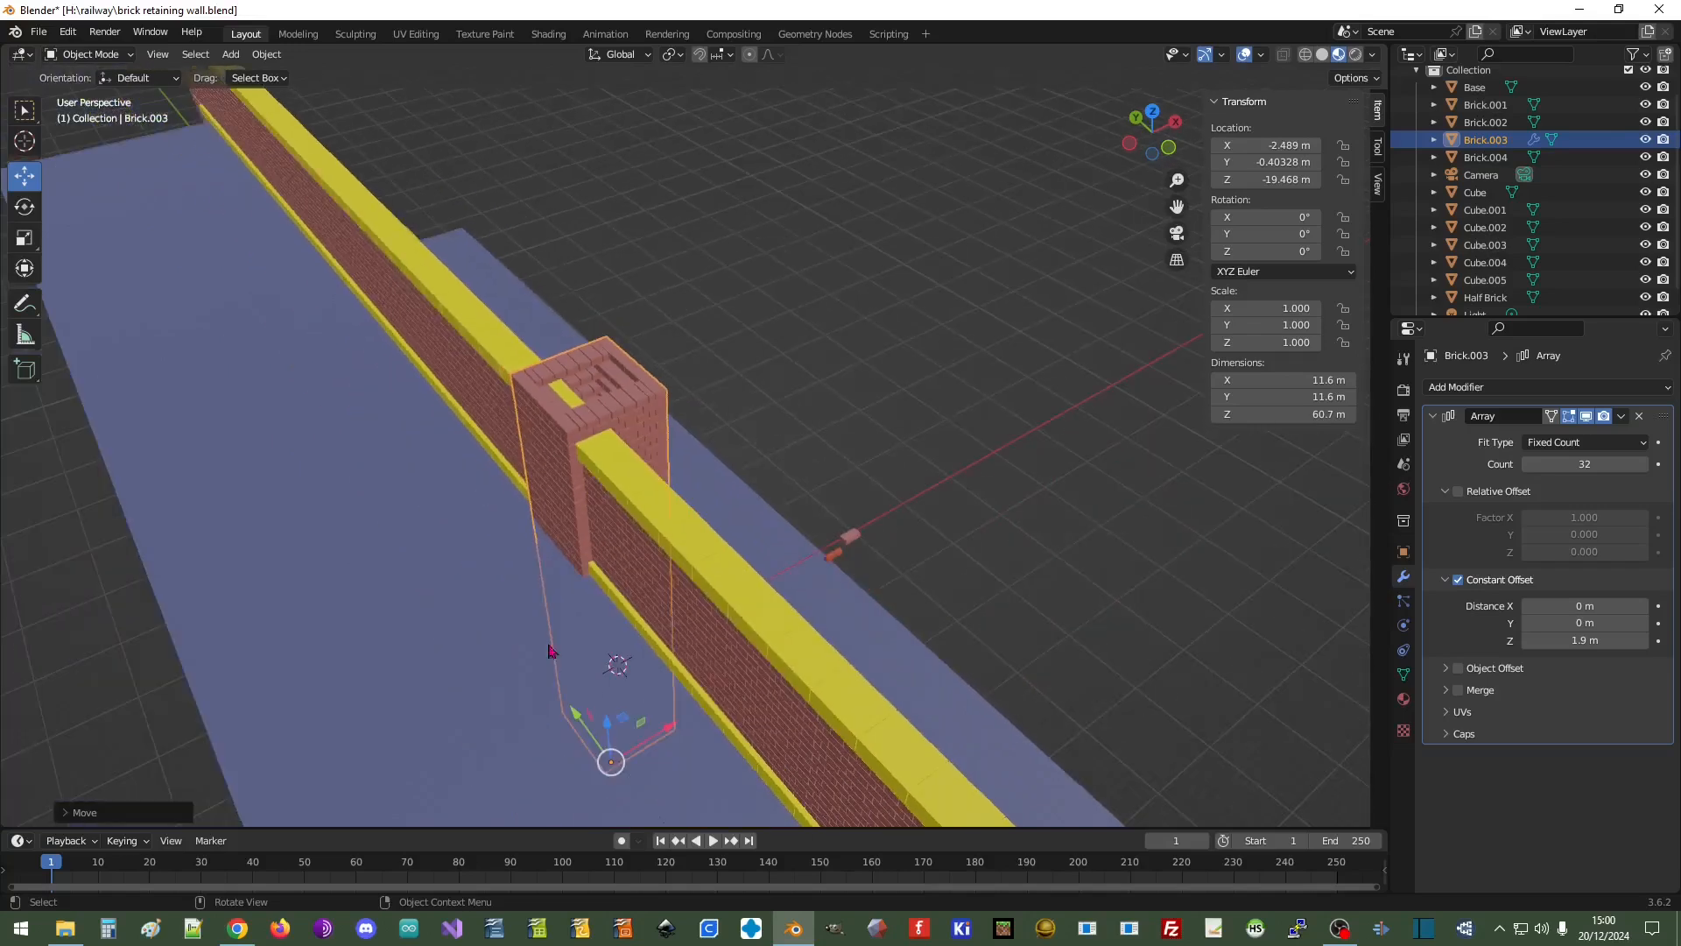
Examine how the pier's brick courses line up with the wall's courses on both faces
{"action": "middle_click_drag", "start_coordinate": [578, 668], "coordinate": [585, 553]}
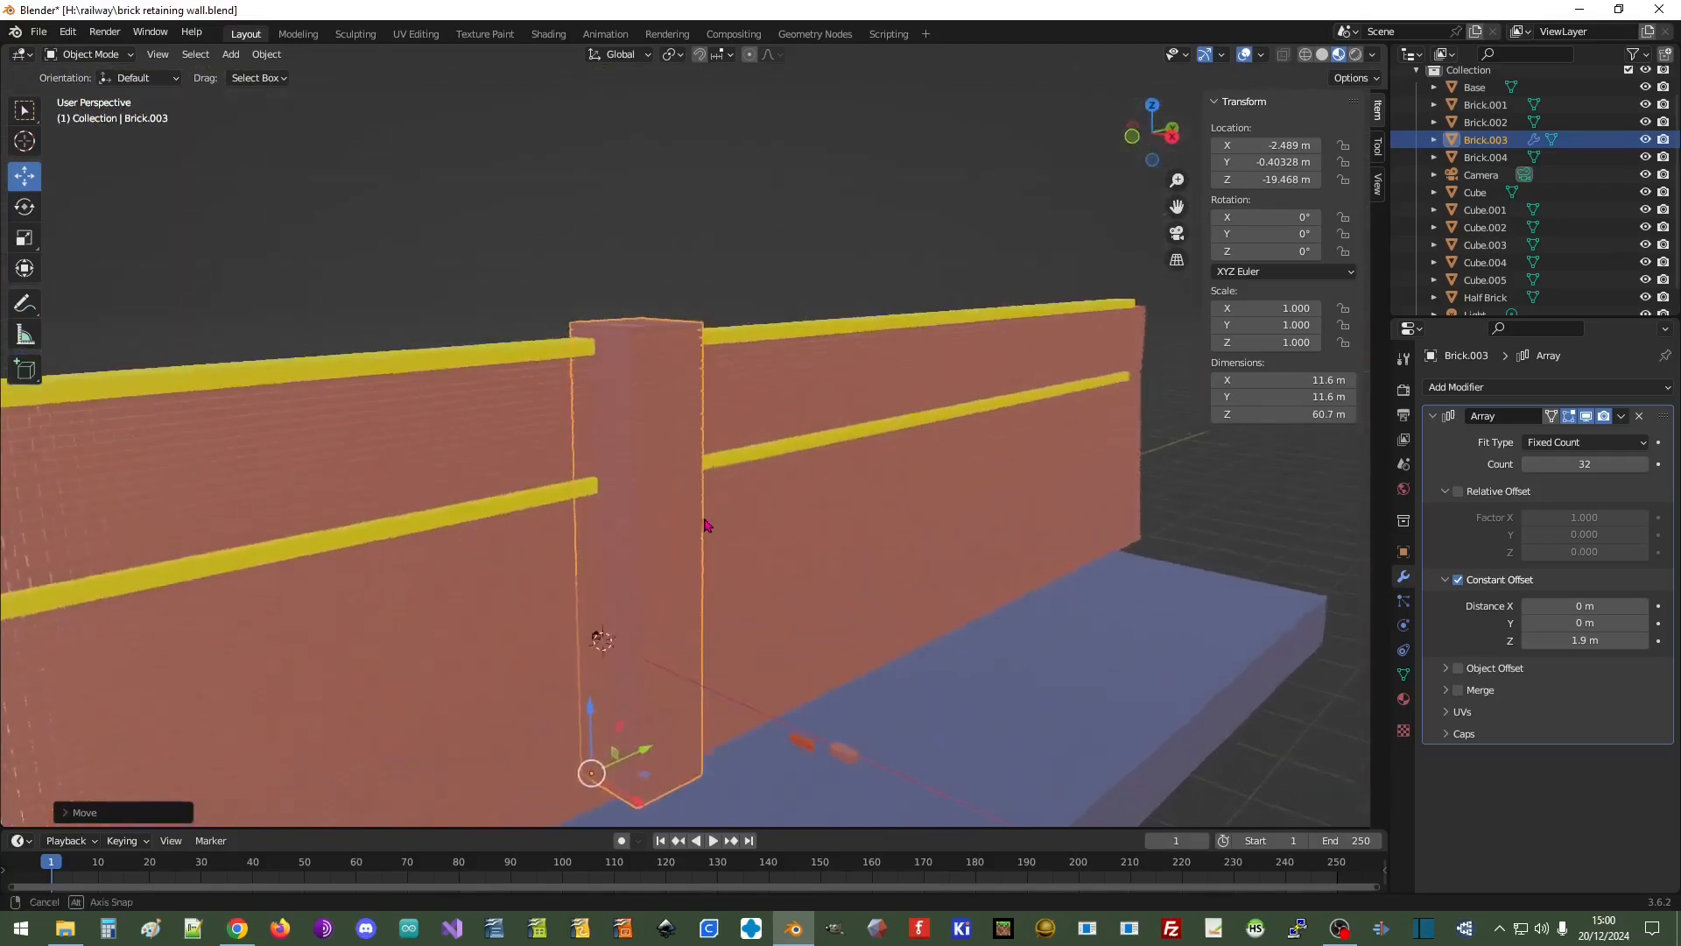
{"action": "scroll", "coordinate": [586, 554], "scroll_direction": "up", "scroll_amount": 4}
{"action": "scroll", "coordinate": [516, 521], "scroll_direction": "up", "scroll_amount": 3}
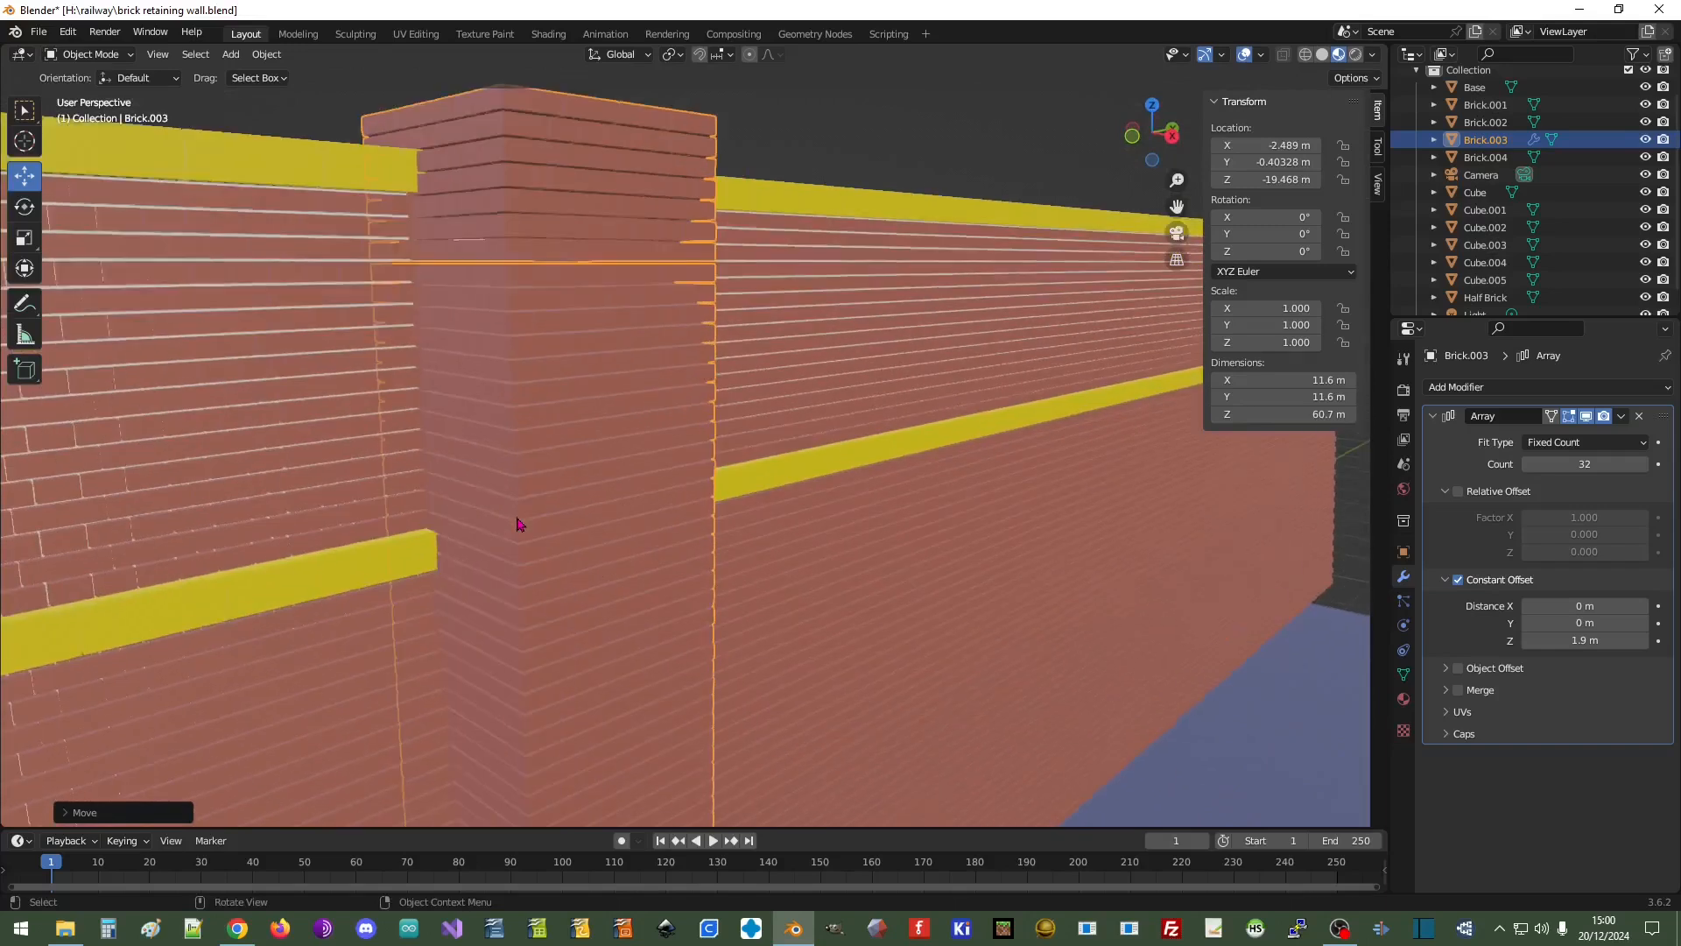
{"action": "mouse_move", "coordinate": [429, 529]}
{"action": "middle_mouse_down"}
{"action": "mouse_move", "coordinate": [454, 506]}
{"action": "mouse_move", "coordinate": [465, 544]}
{"action": "mouse_move", "coordinate": [458, 525]}
{"action": "middle_mouse_up"}
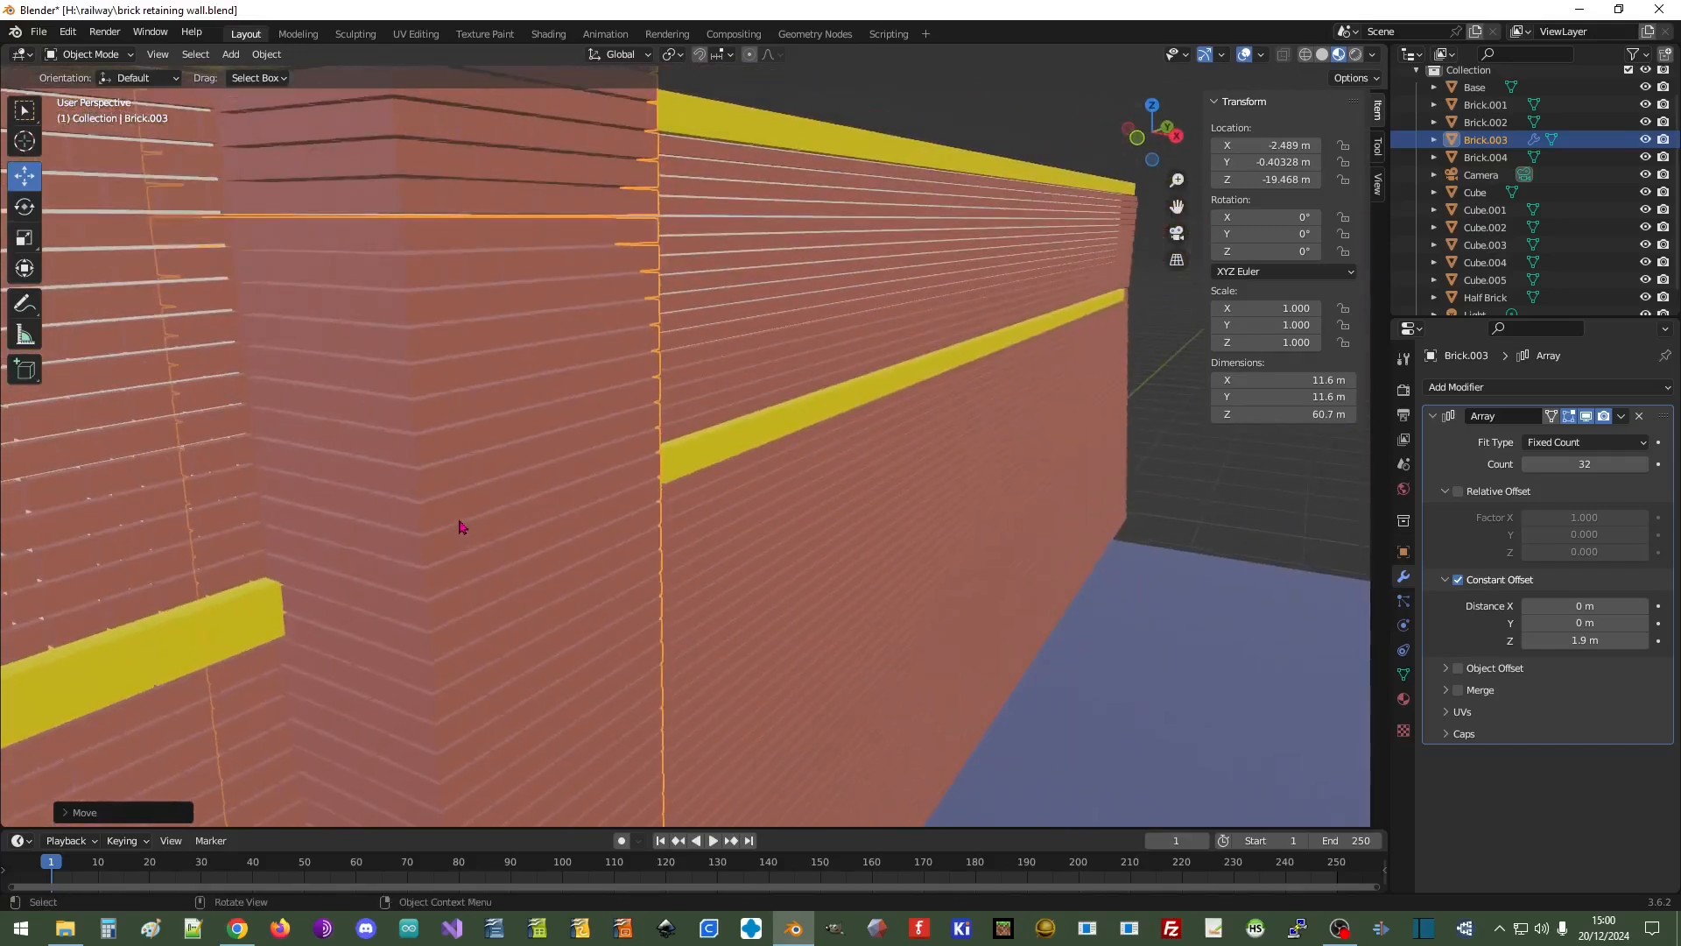
{"action": "scroll", "coordinate": [457, 525], "scroll_direction": "down", "scroll_amount": 3}
{"action": "scroll", "coordinate": [394, 461], "scroll_direction": "up", "scroll_amount": 3}
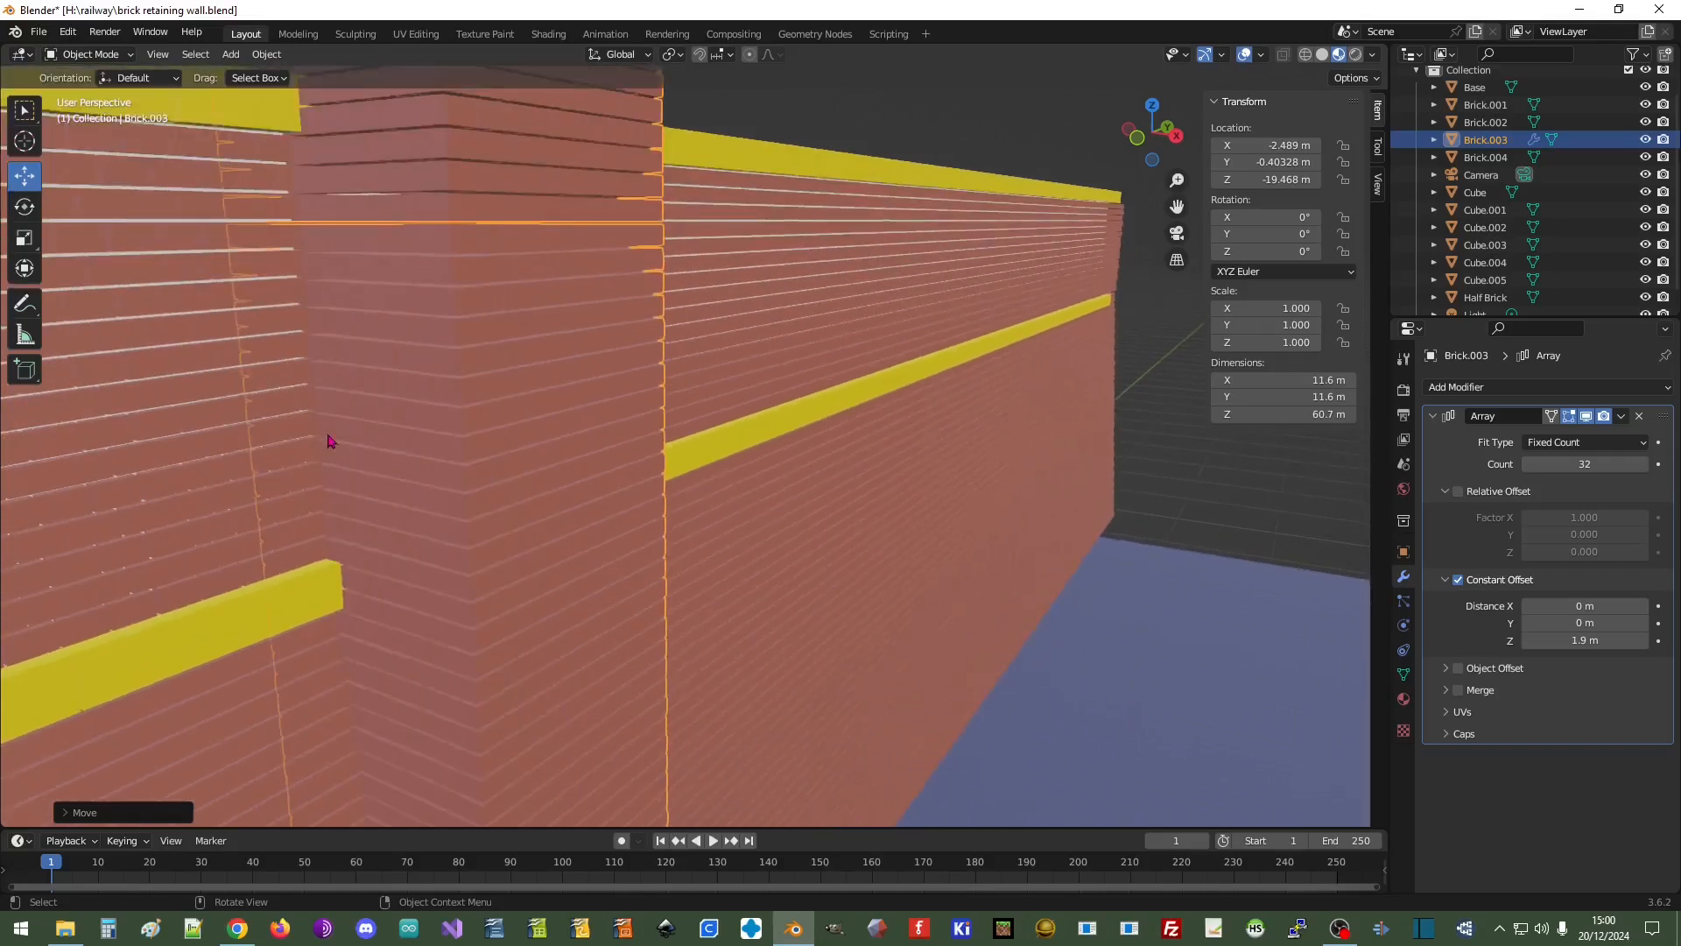
{"action": "middle_click_drag", "start_coordinate": [349, 356], "coordinate": [518, 410], "text": "shift"}
{"action": "scroll", "coordinate": [445, 416], "scroll_direction": "up", "scroll_amount": 3}
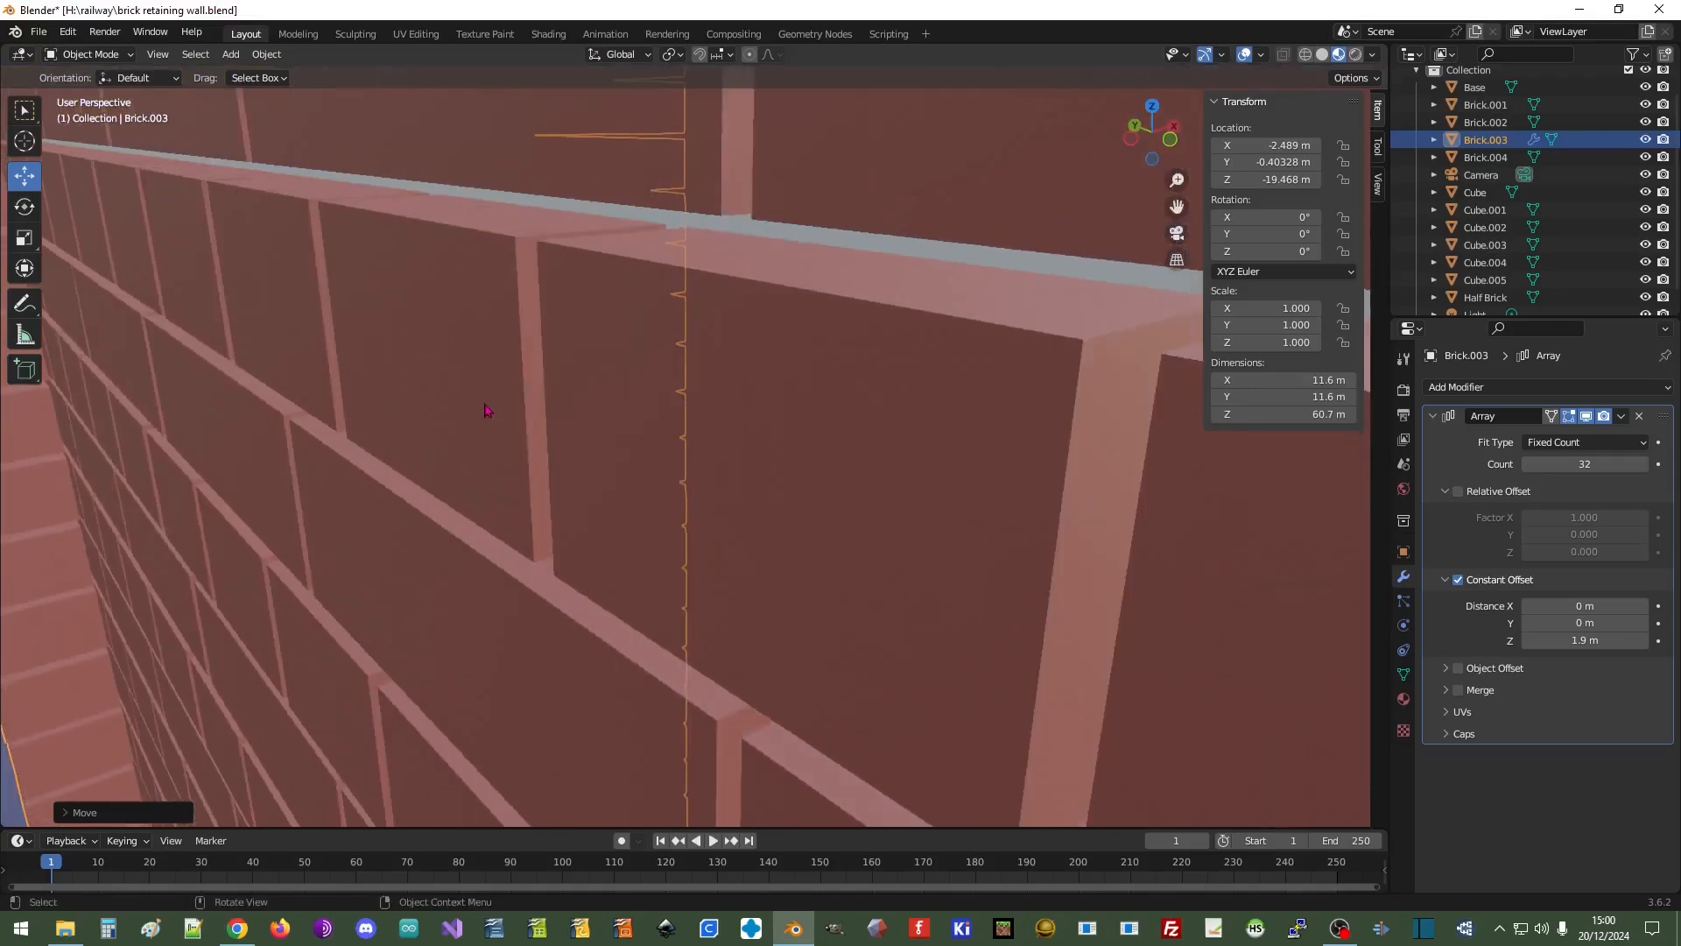
{"action": "scroll", "coordinate": [438, 406], "scroll_direction": "down", "scroll_amount": 3}
{"action": "middle_click_drag", "start_coordinate": [408, 362], "coordinate": [420, 356]}
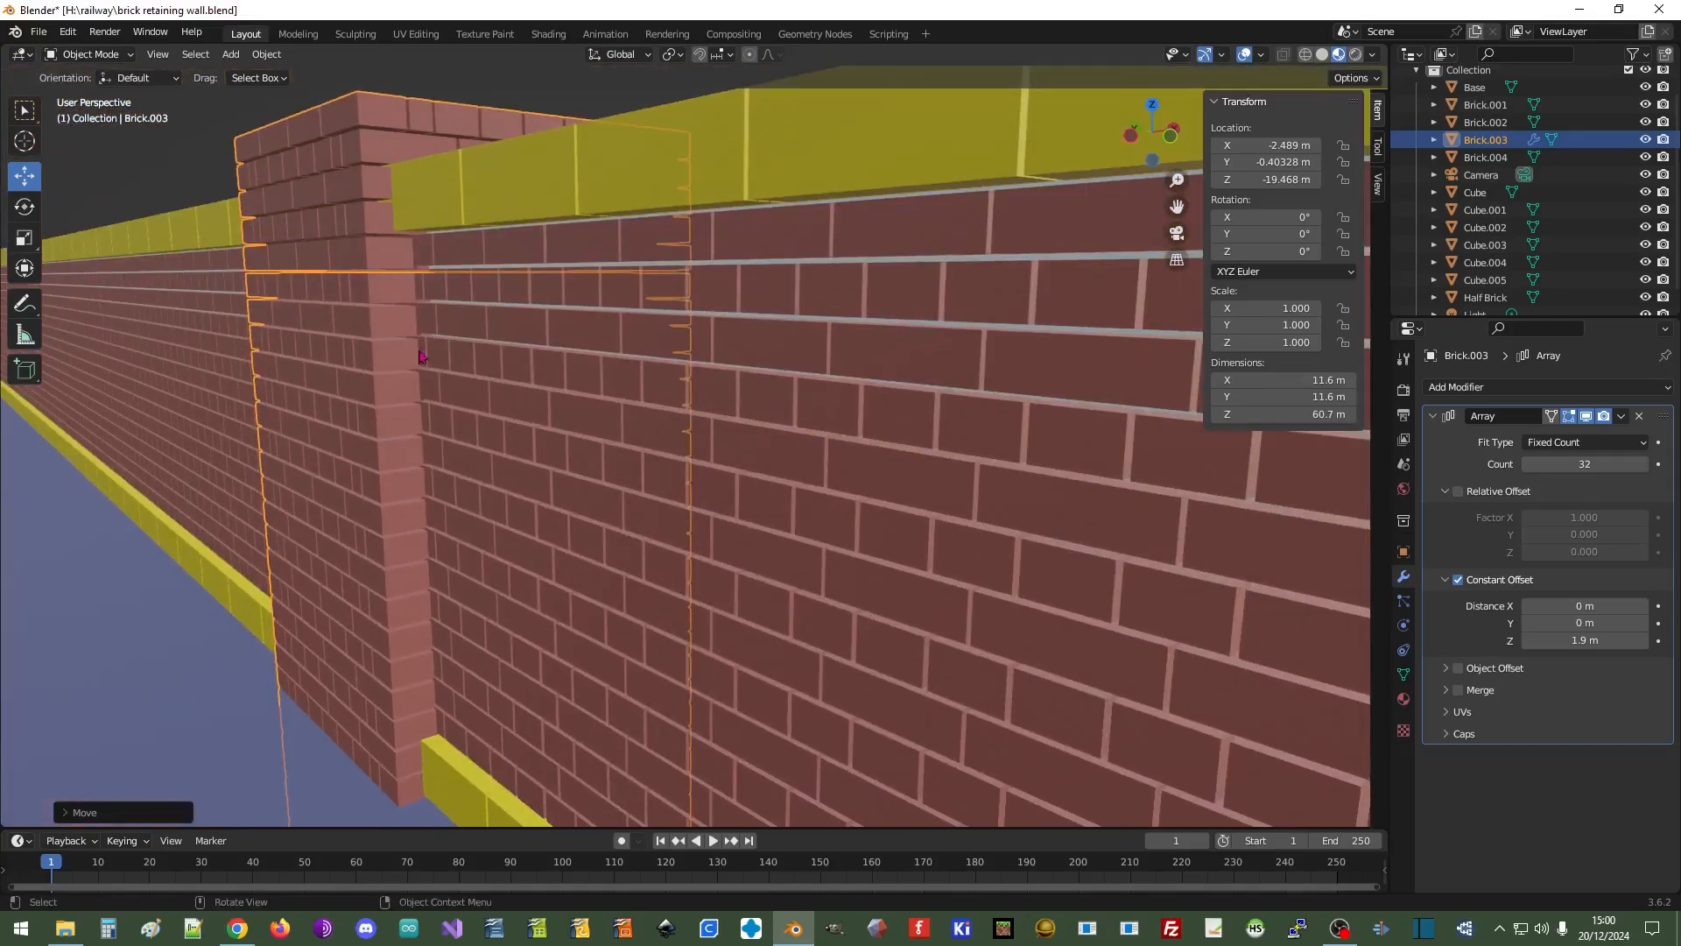
Nudge the pier's height in small increments to a Z location of -19.378 m and check its fit against the wall
{"action": "left_click", "coordinate": [1316, 180]}
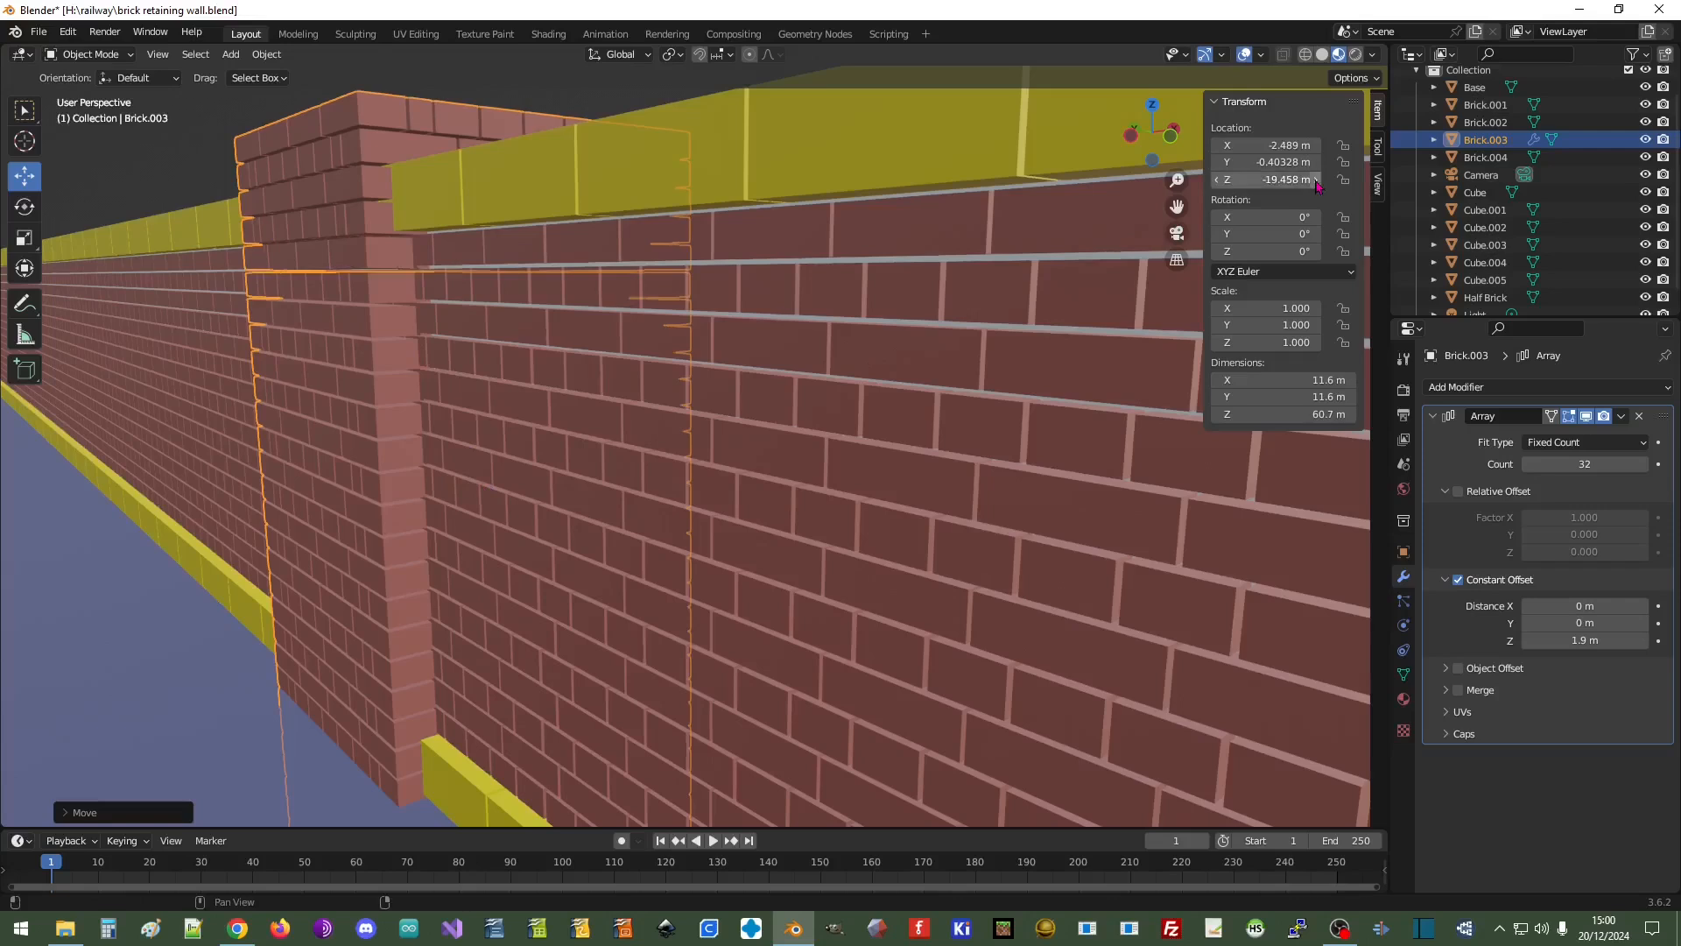
{"action": "left_click", "coordinate": [1216, 179]}
{"action": "left_click", "coordinate": [1216, 180]}
{"action": "left_click", "coordinate": [1316, 180]}
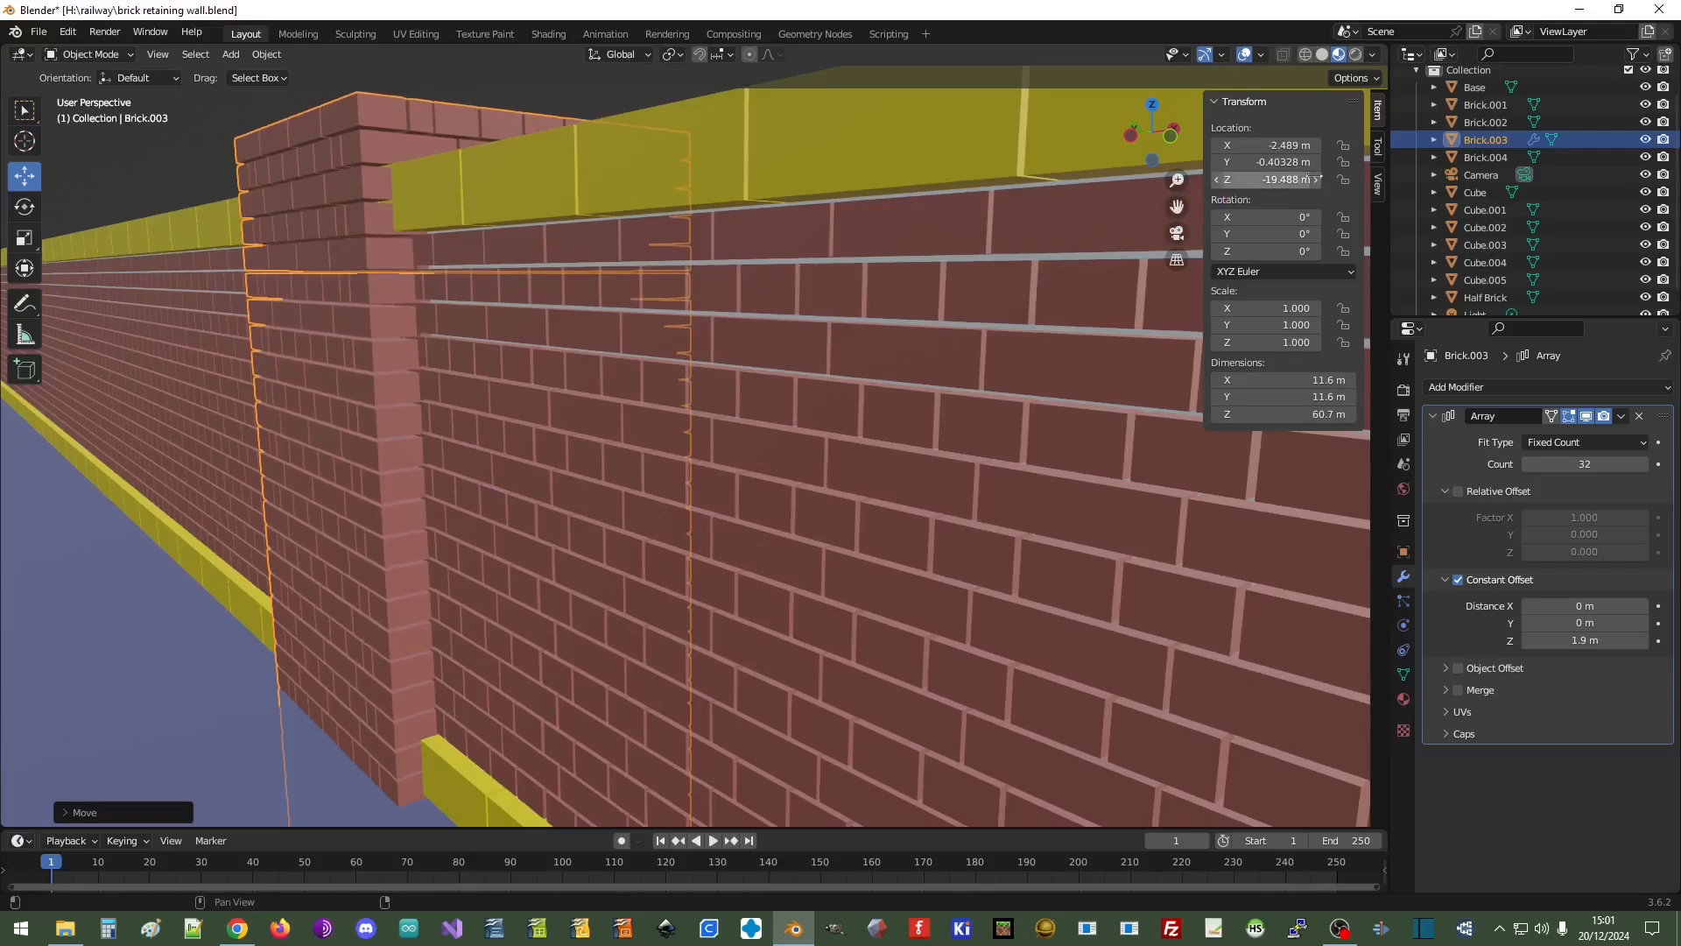
{"action": "left_click", "coordinate": [1316, 180]}
{"action": "left_click", "coordinate": [1316, 179]}
{"action": "left_click", "coordinate": [1316, 179]}
{"action": "left_click", "coordinate": [1316, 180]}
{"action": "left_click", "coordinate": [1316, 180]}
{"action": "left_click", "coordinate": [1315, 179]}
{"action": "left_click", "coordinate": [1315, 180]}
{"action": "left_click", "coordinate": [1316, 179]}
{"action": "left_click", "coordinate": [1316, 179]}
{"action": "middle_click_drag", "start_coordinate": [804, 250], "coordinate": [751, 341]}
{"action": "scroll", "coordinate": [839, 336], "scroll_direction": "down", "scroll_amount": 3}
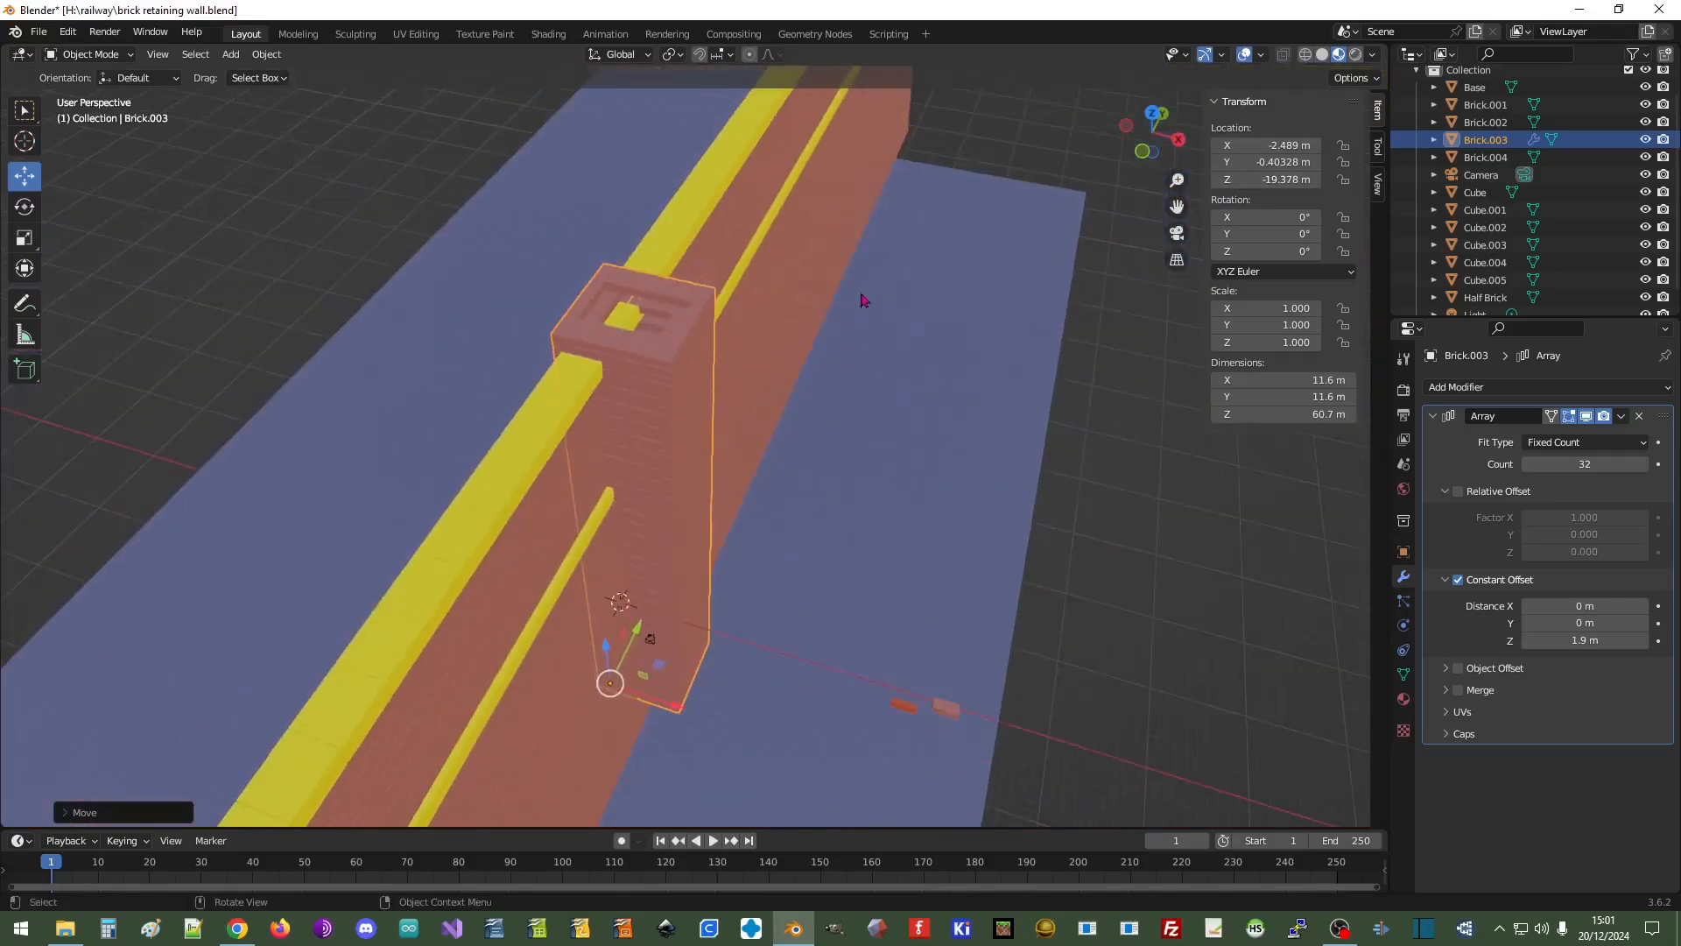
{"action": "middle_click_drag", "start_coordinate": [899, 309], "coordinate": [768, 370]}
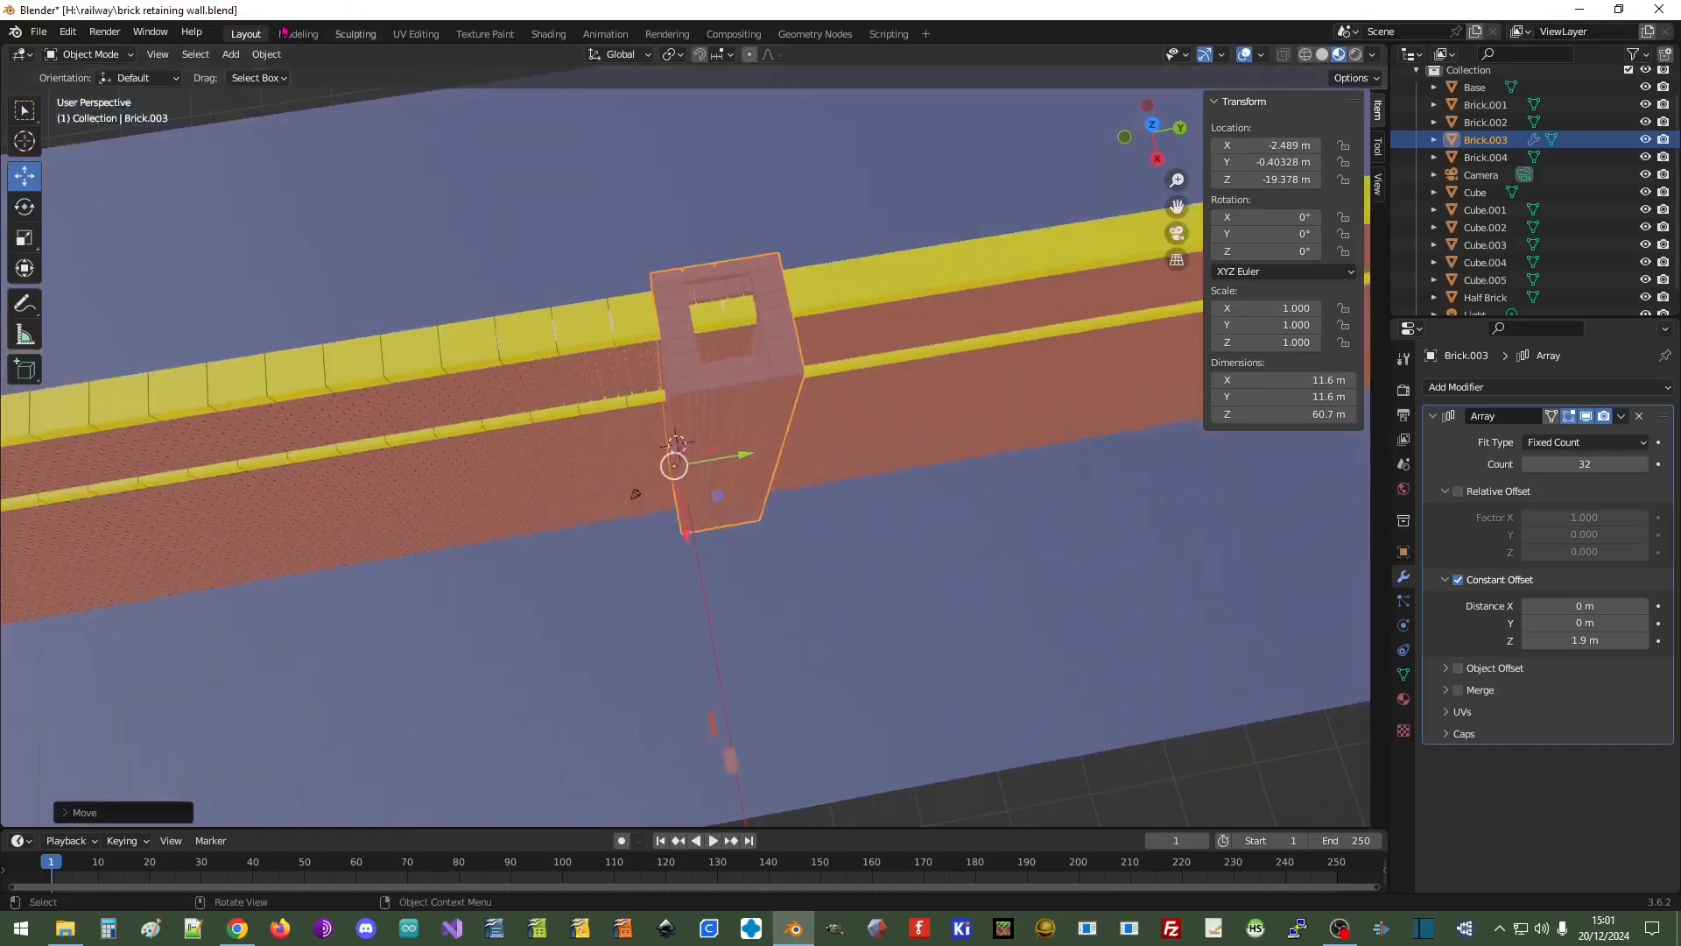
Add a cube and place it inside the hollow brick pier at about X 1.76 m, Y 4.68 m
{"action": "left_click", "coordinate": [230, 56]}
{"action": "mouse_move", "coordinate": [263, 75]}
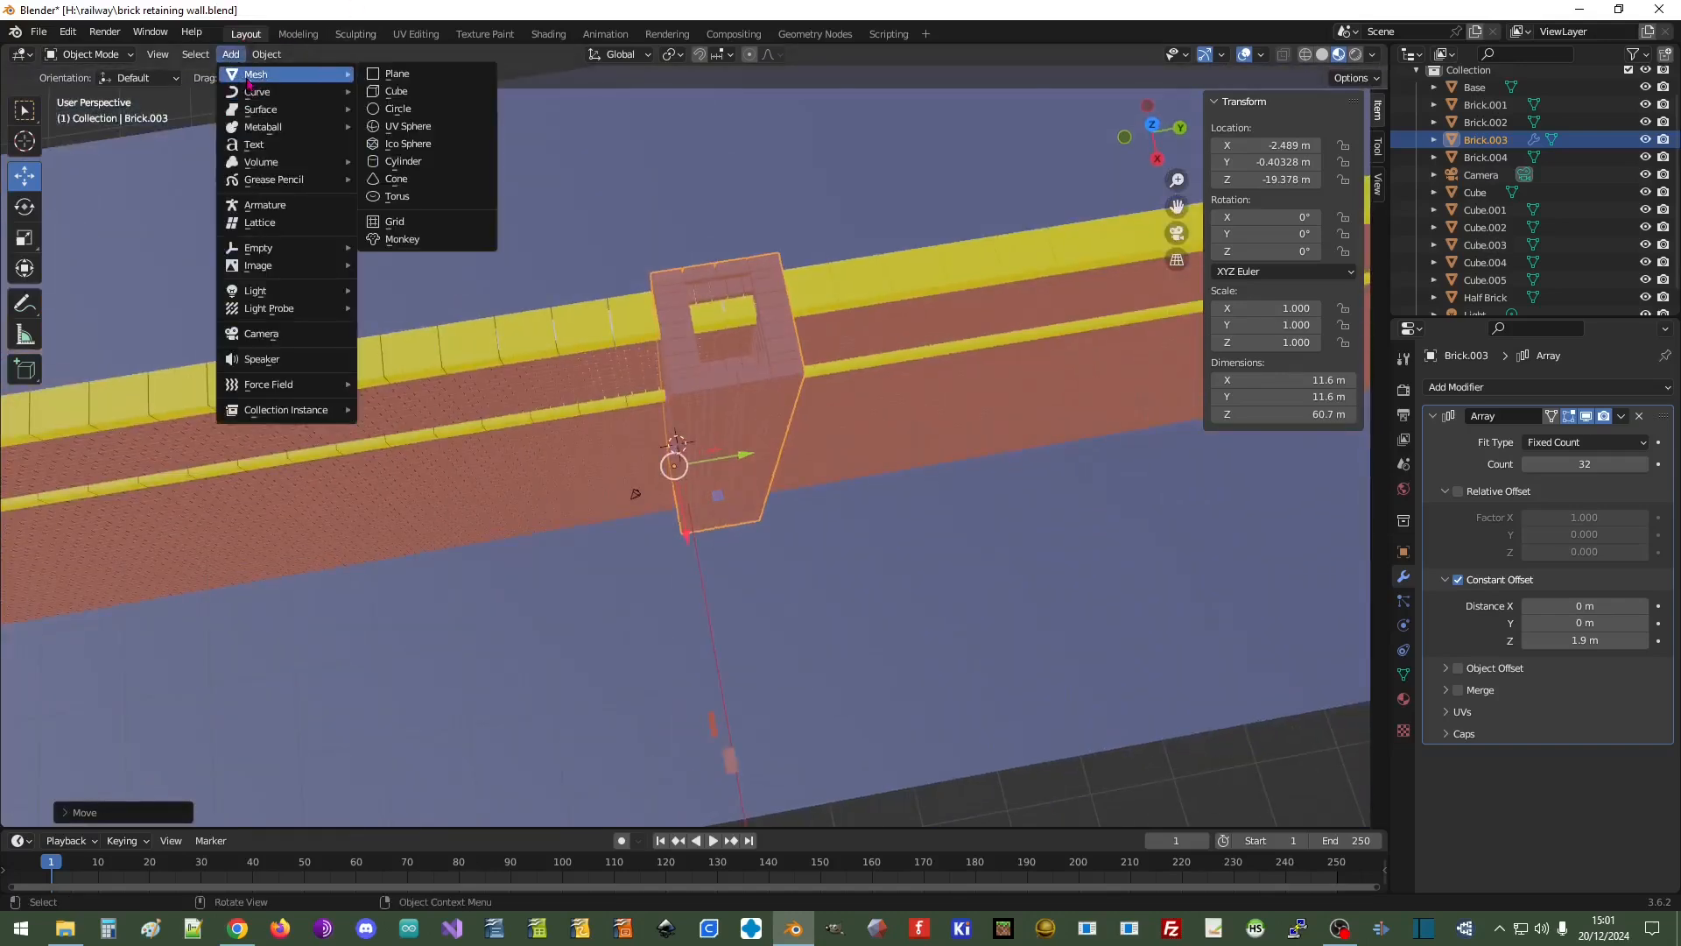
{"action": "left_click", "coordinate": [399, 91]}
{"action": "middle_click_drag", "start_coordinate": [933, 371], "coordinate": [901, 461]}
{"action": "scroll", "coordinate": [903, 459], "scroll_direction": "up", "scroll_amount": 1}
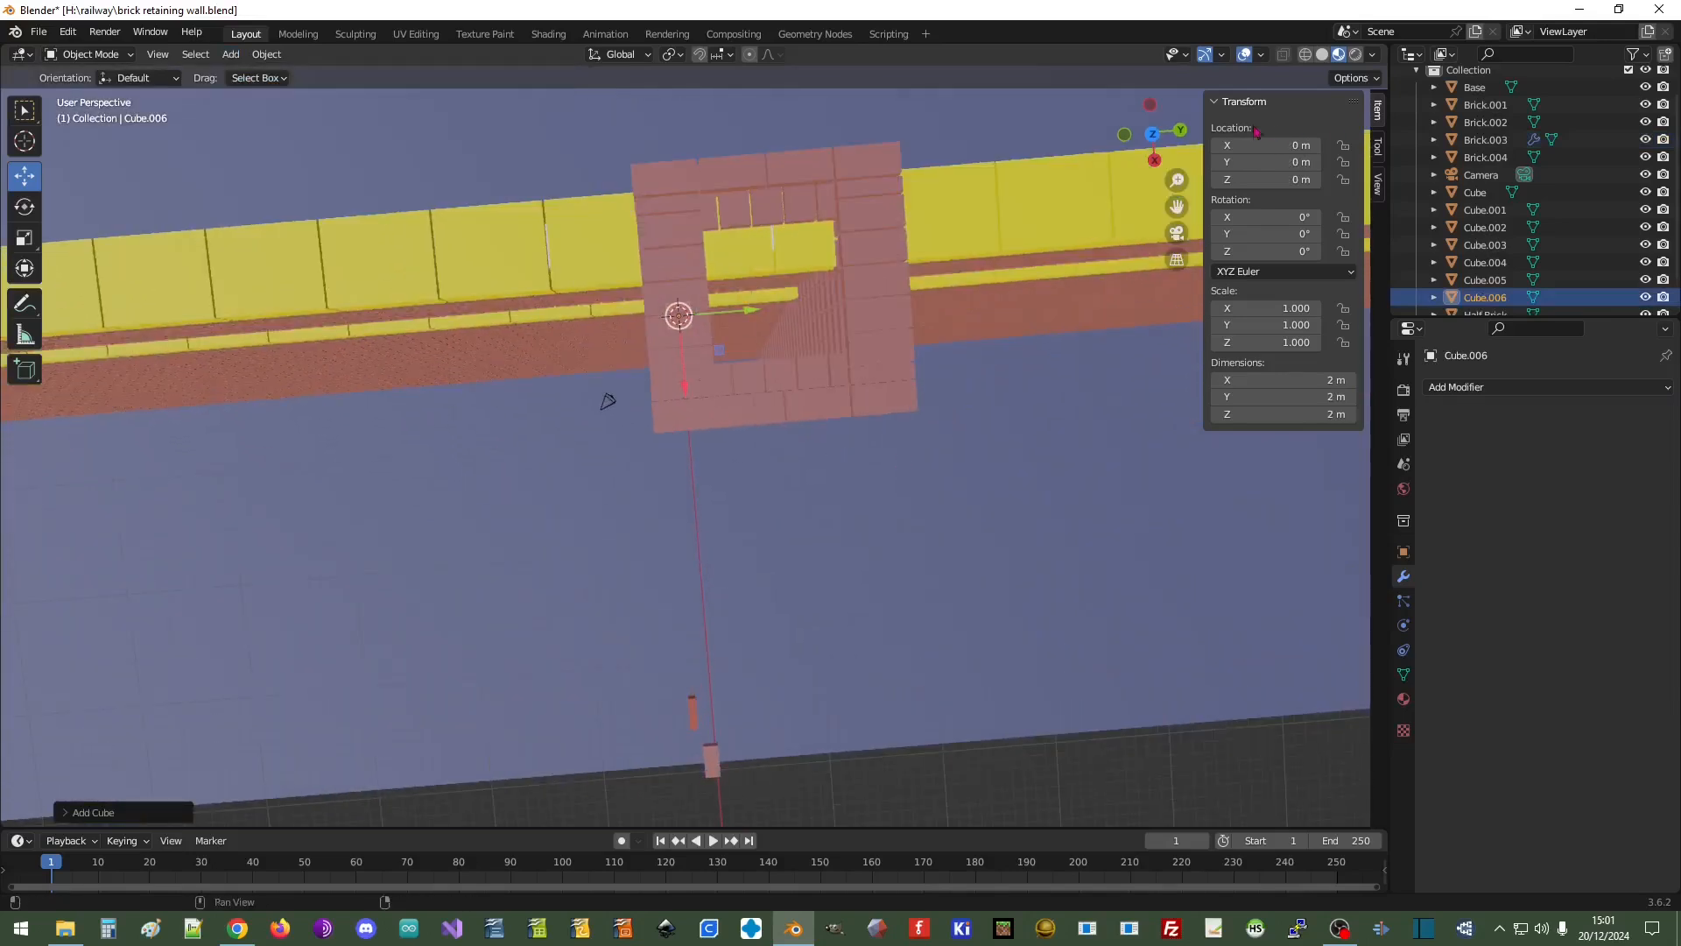
{"action": "left_click", "coordinate": [1153, 136]}
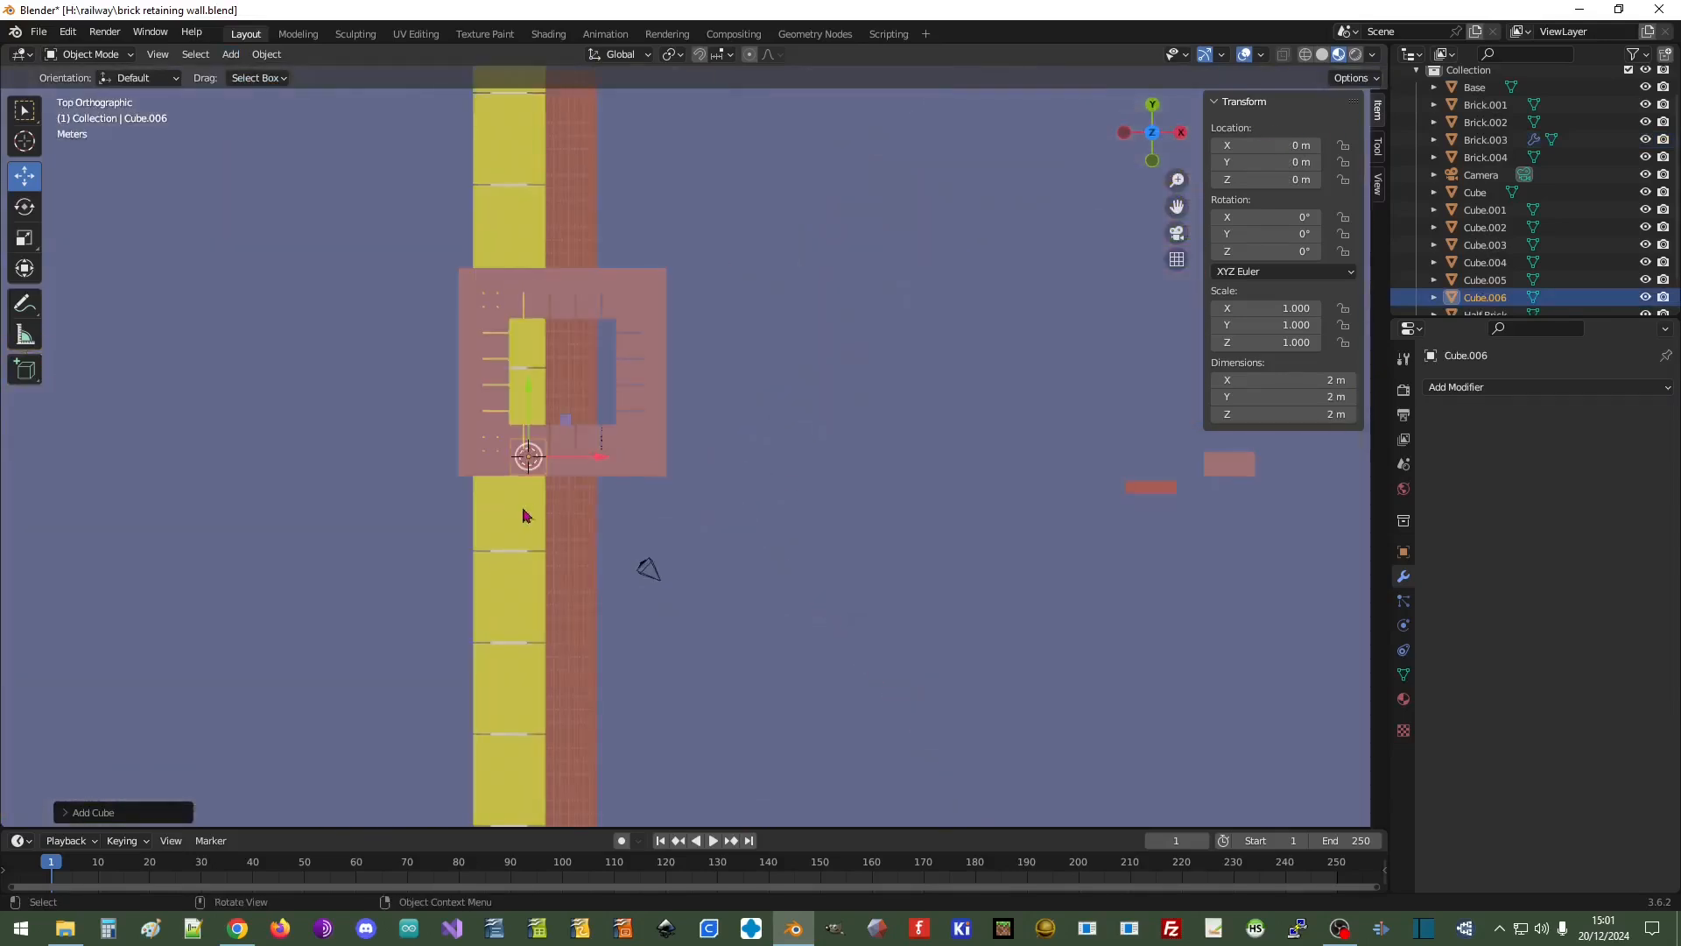
{"action": "left_click_drag", "start_coordinate": [529, 452], "coordinate": [573, 364]}
Set the cube's X and Y dimensions to 10 m and recentre it in the pier at about X 1.90 m, Y 4.73 m
{"action": "left_click", "coordinate": [1293, 380]}
{"action": "key", "text": "Return"}
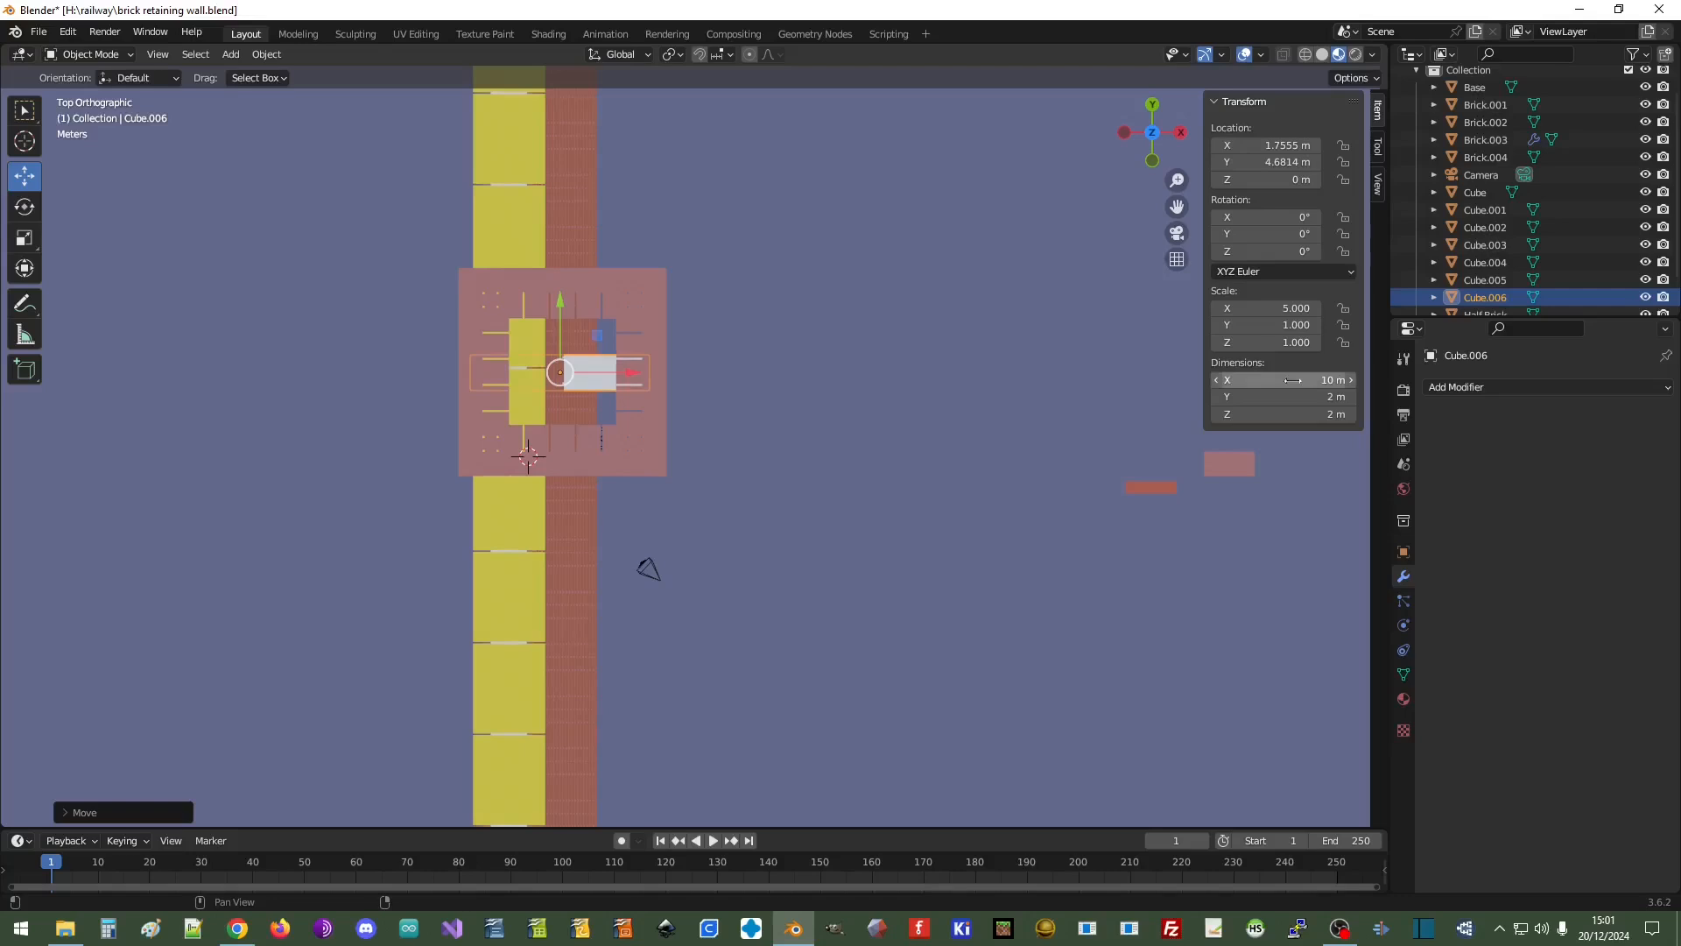
{"action": "left_click", "coordinate": [1282, 396]}
{"action": "type", "text": "10"}
{"action": "key", "text": "Return"}
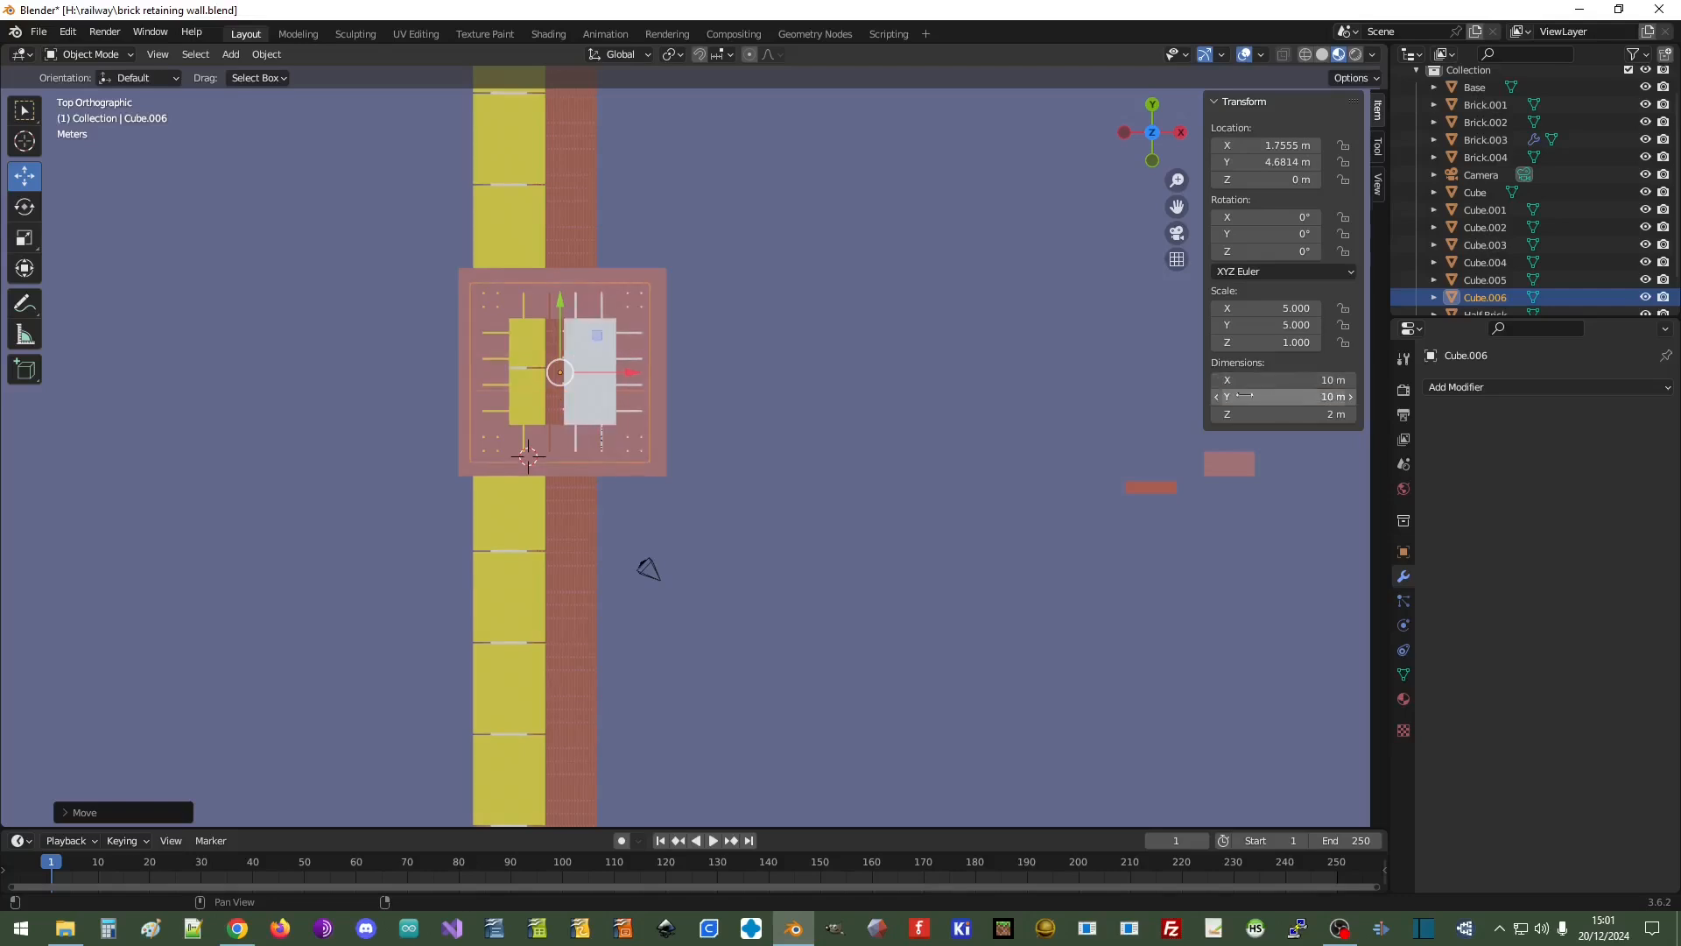
{"action": "left_click_drag", "start_coordinate": [567, 385], "coordinate": [573, 374]}
Reselect the new cube inside the pier and set its Z dimension to 60 m
{"action": "middle_click_drag", "start_coordinate": [879, 618], "coordinate": [700, 451]}
{"action": "left_click", "coordinate": [697, 449]}
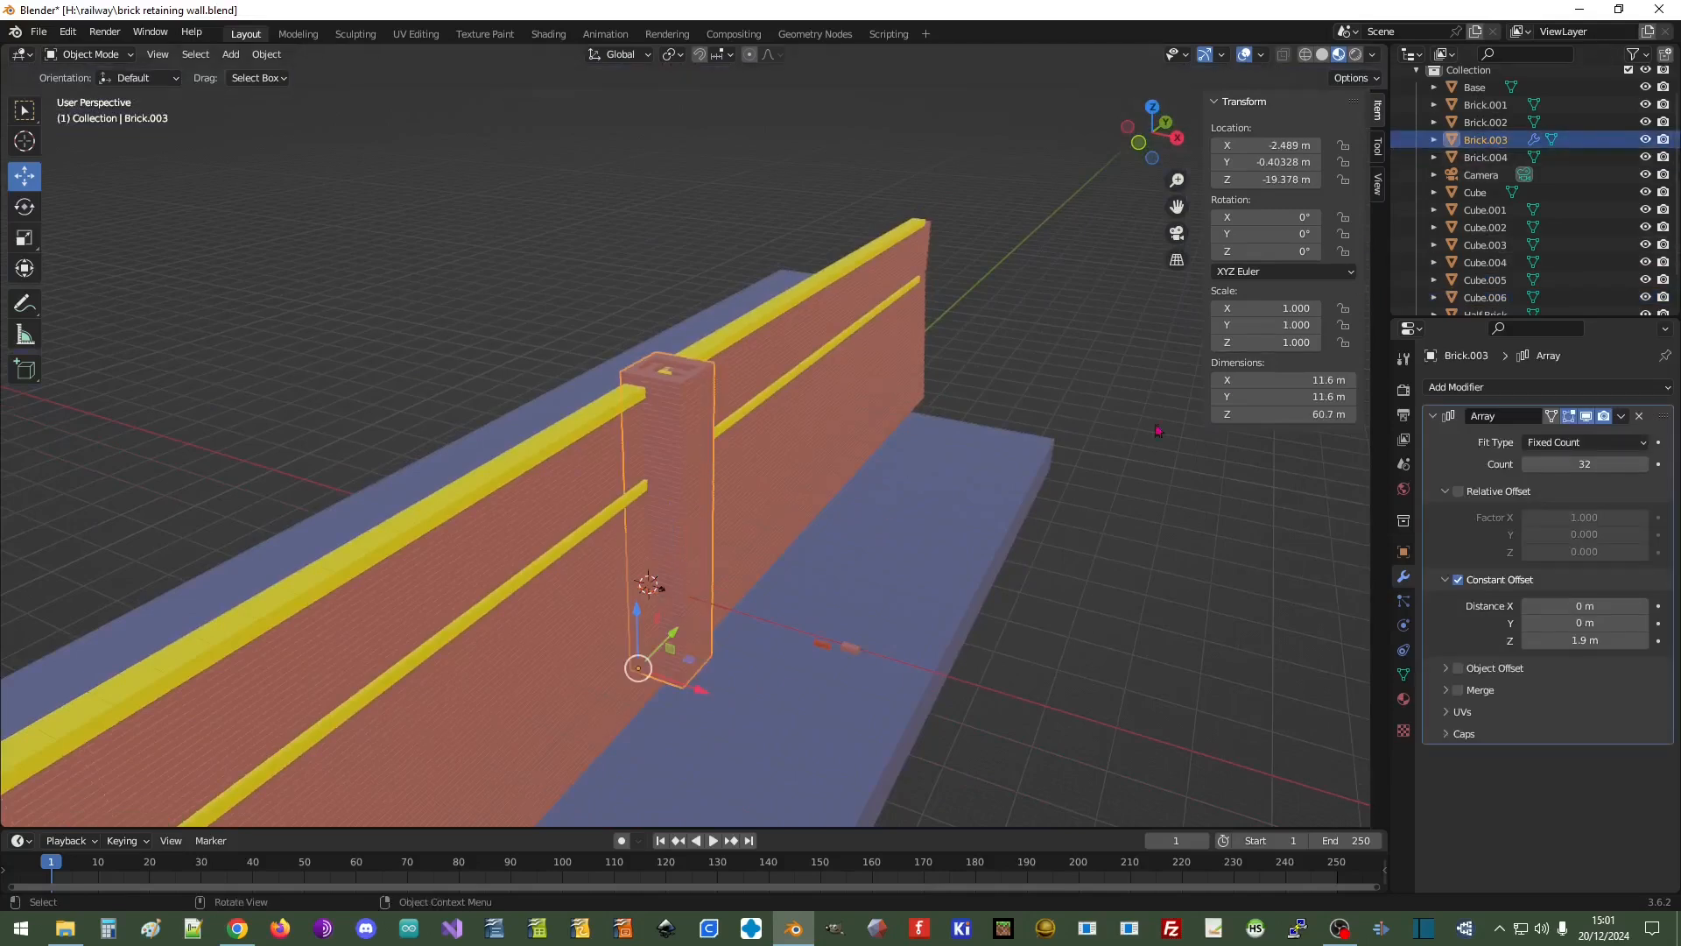
{"action": "left_click", "coordinate": [1476, 194]}
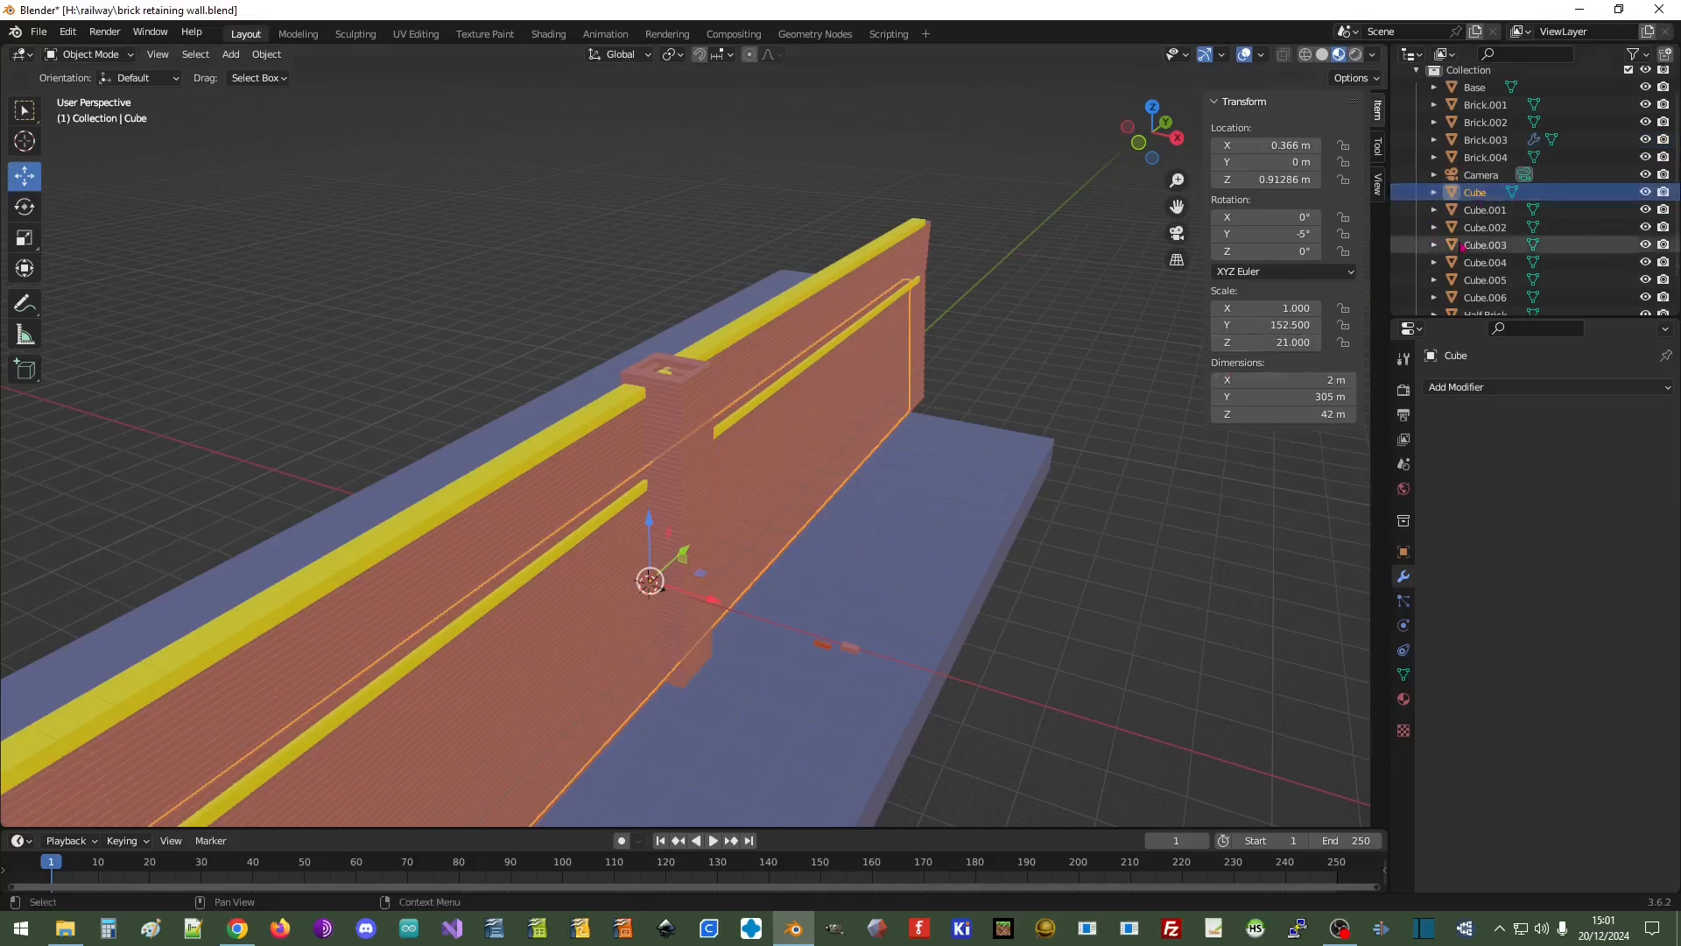
{"action": "scroll", "coordinate": [1497, 206], "scroll_direction": "down", "scroll_amount": 2}
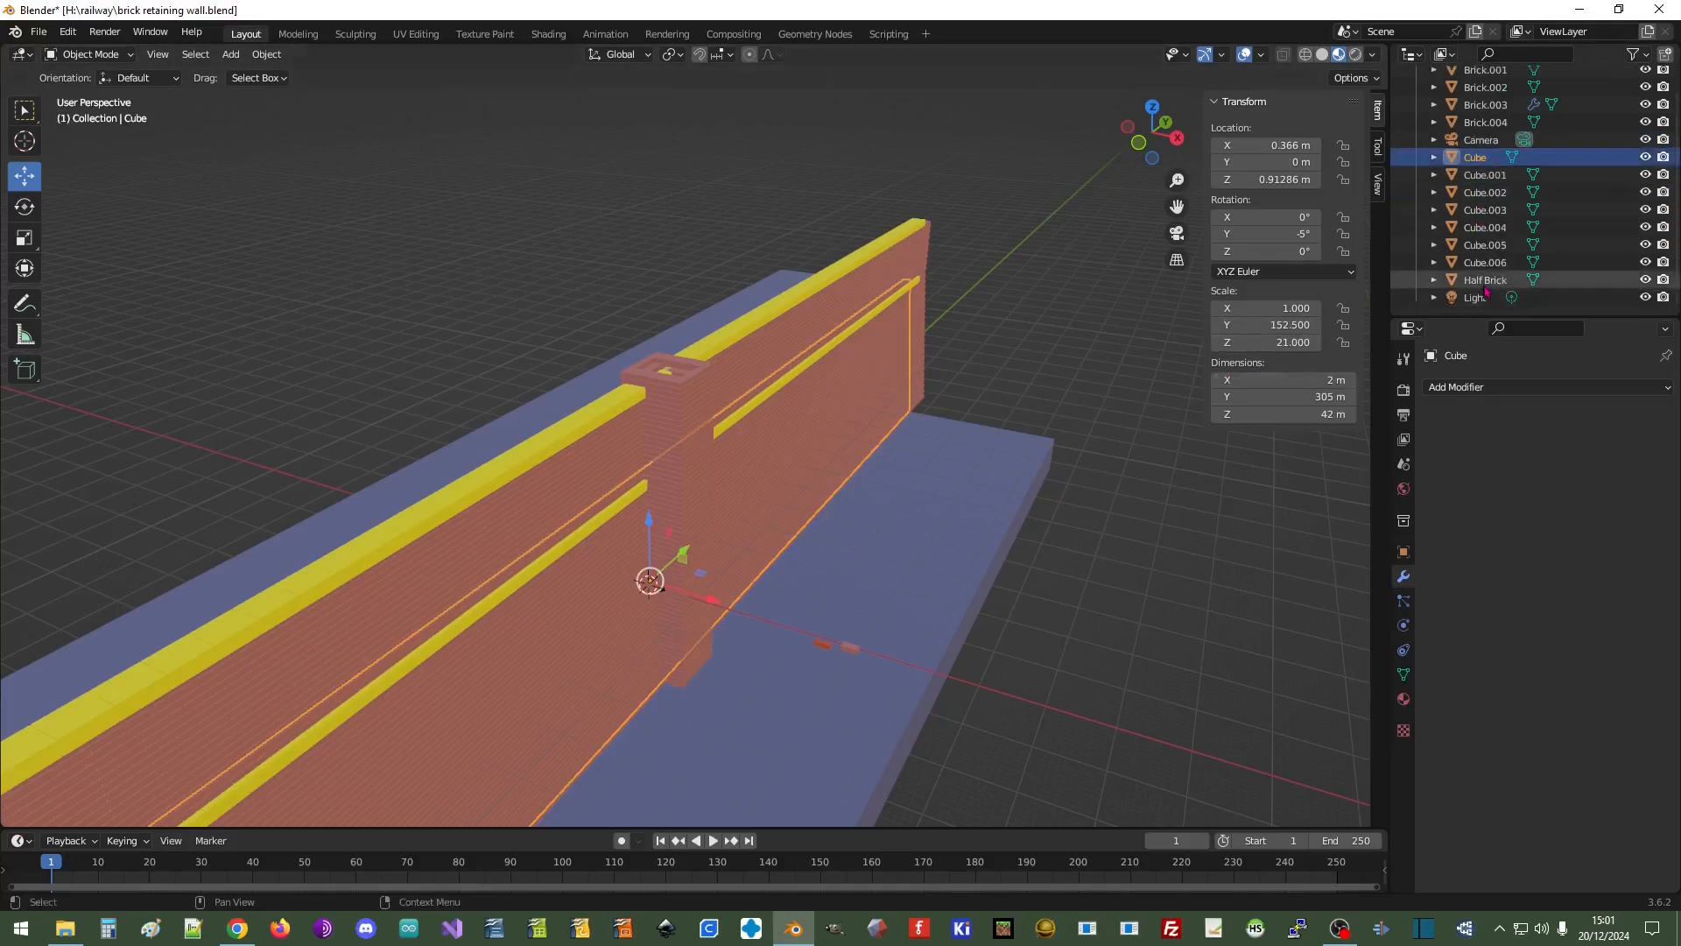
{"action": "middle_click_drag", "start_coordinate": [920, 356], "coordinate": [963, 496]}
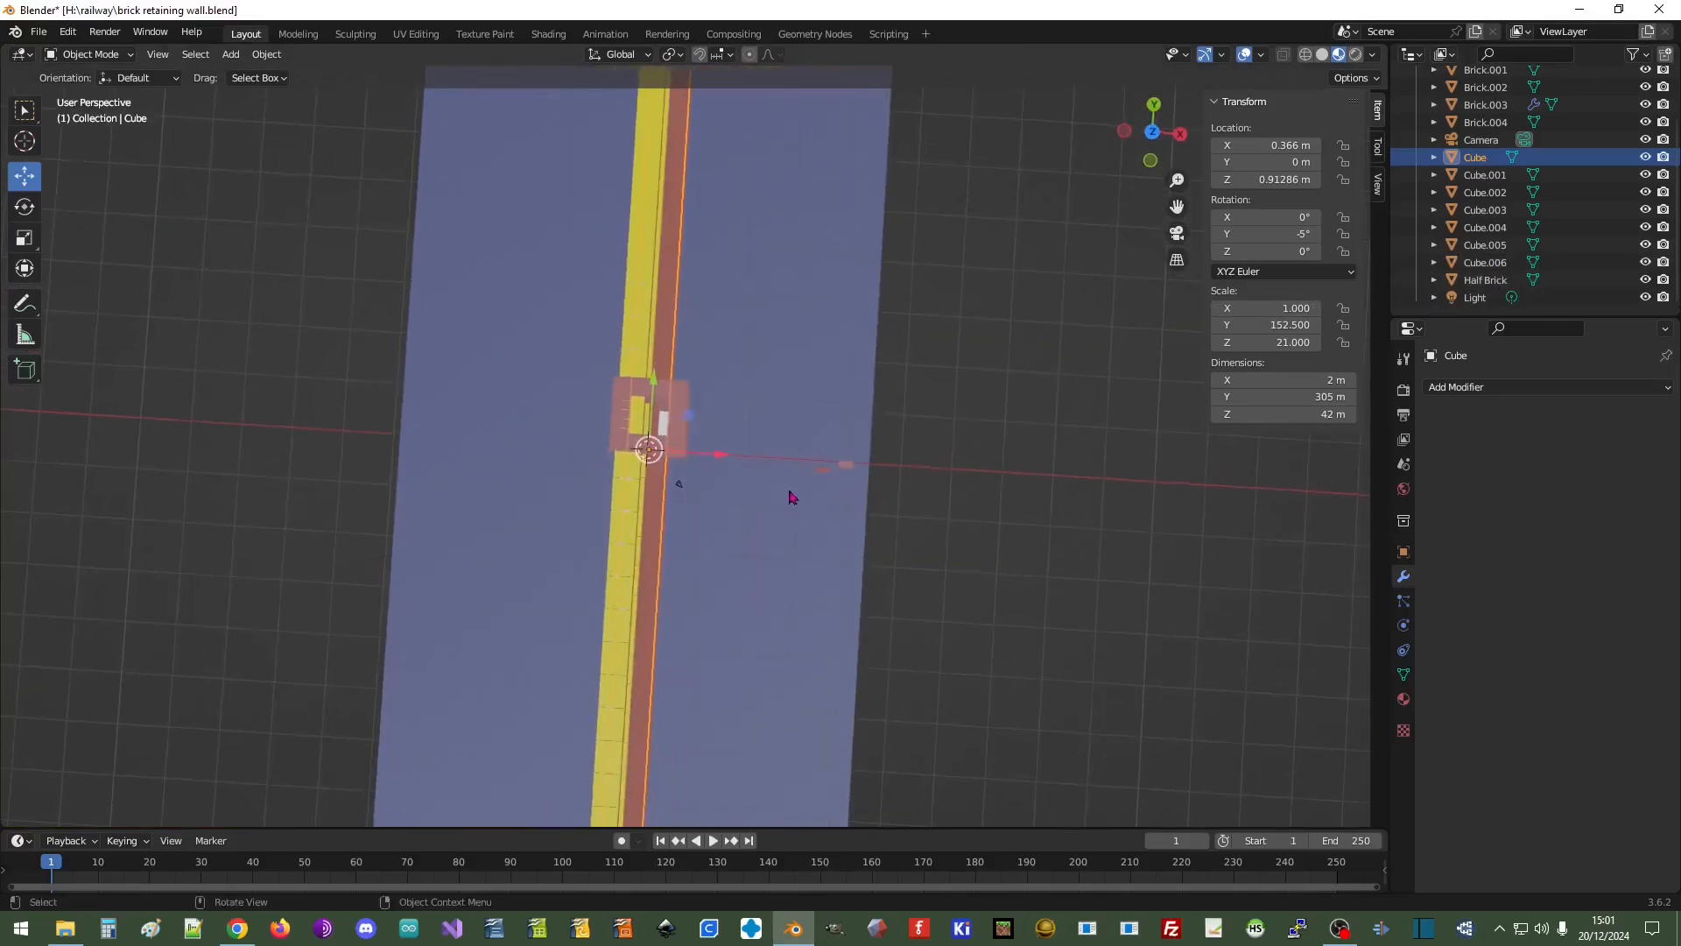
{"action": "scroll", "coordinate": [618, 423], "scroll_direction": "up", "scroll_amount": 3}
{"action": "left_click", "coordinate": [642, 410]}
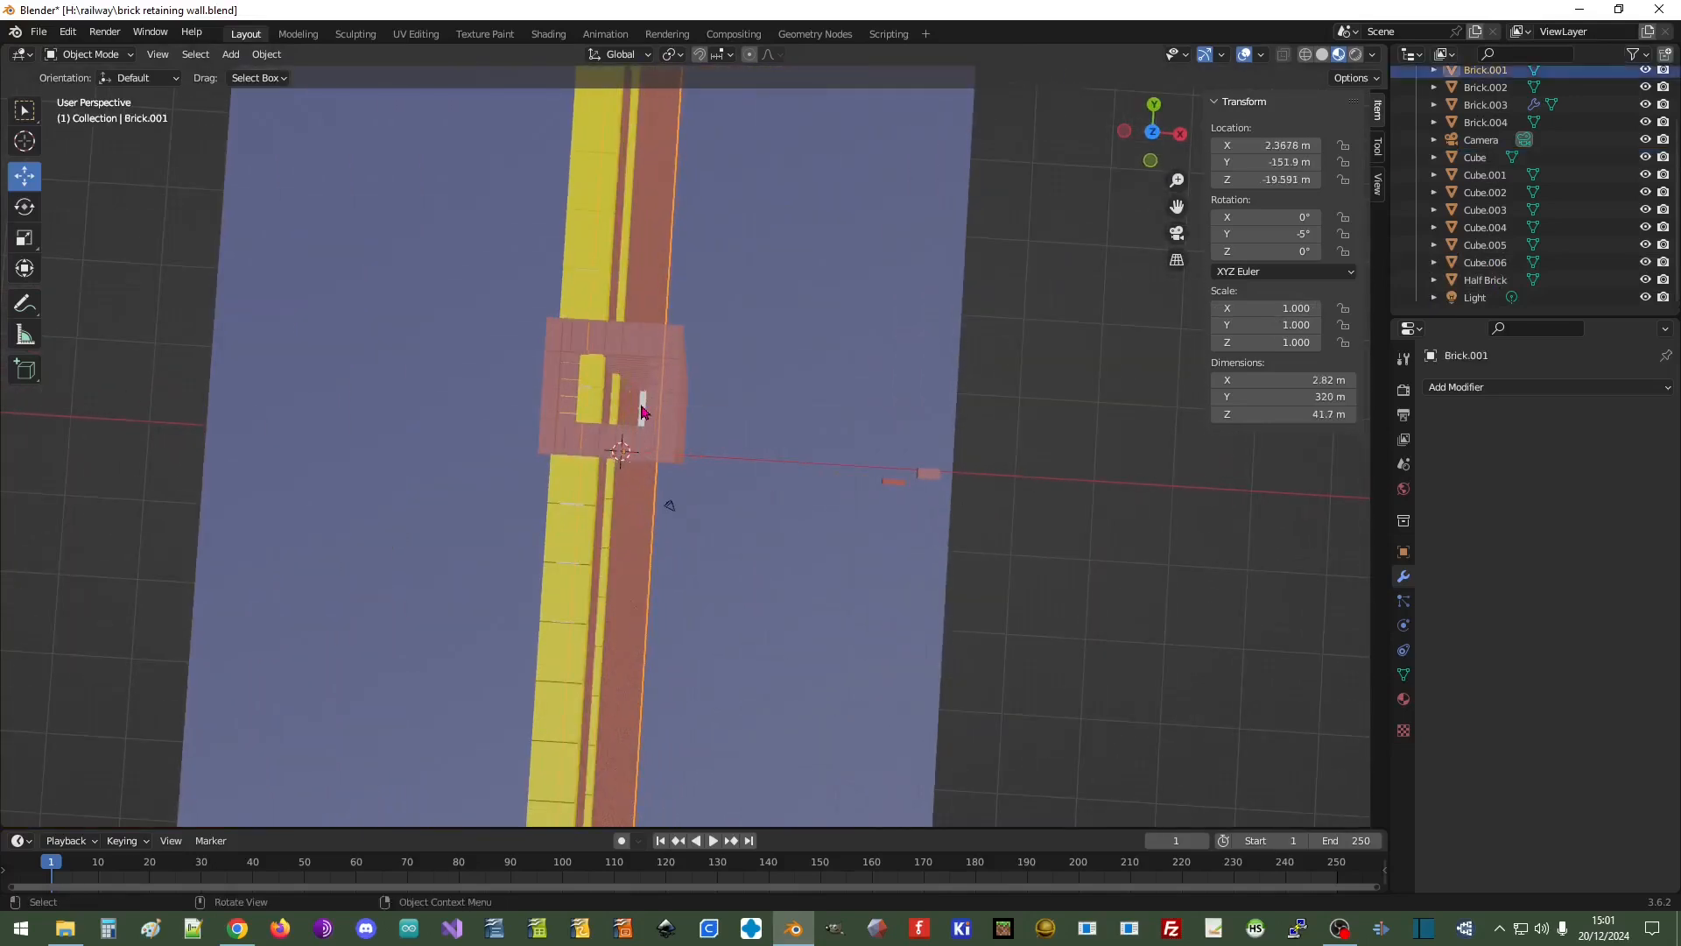
{"action": "left_click", "coordinate": [641, 411]}
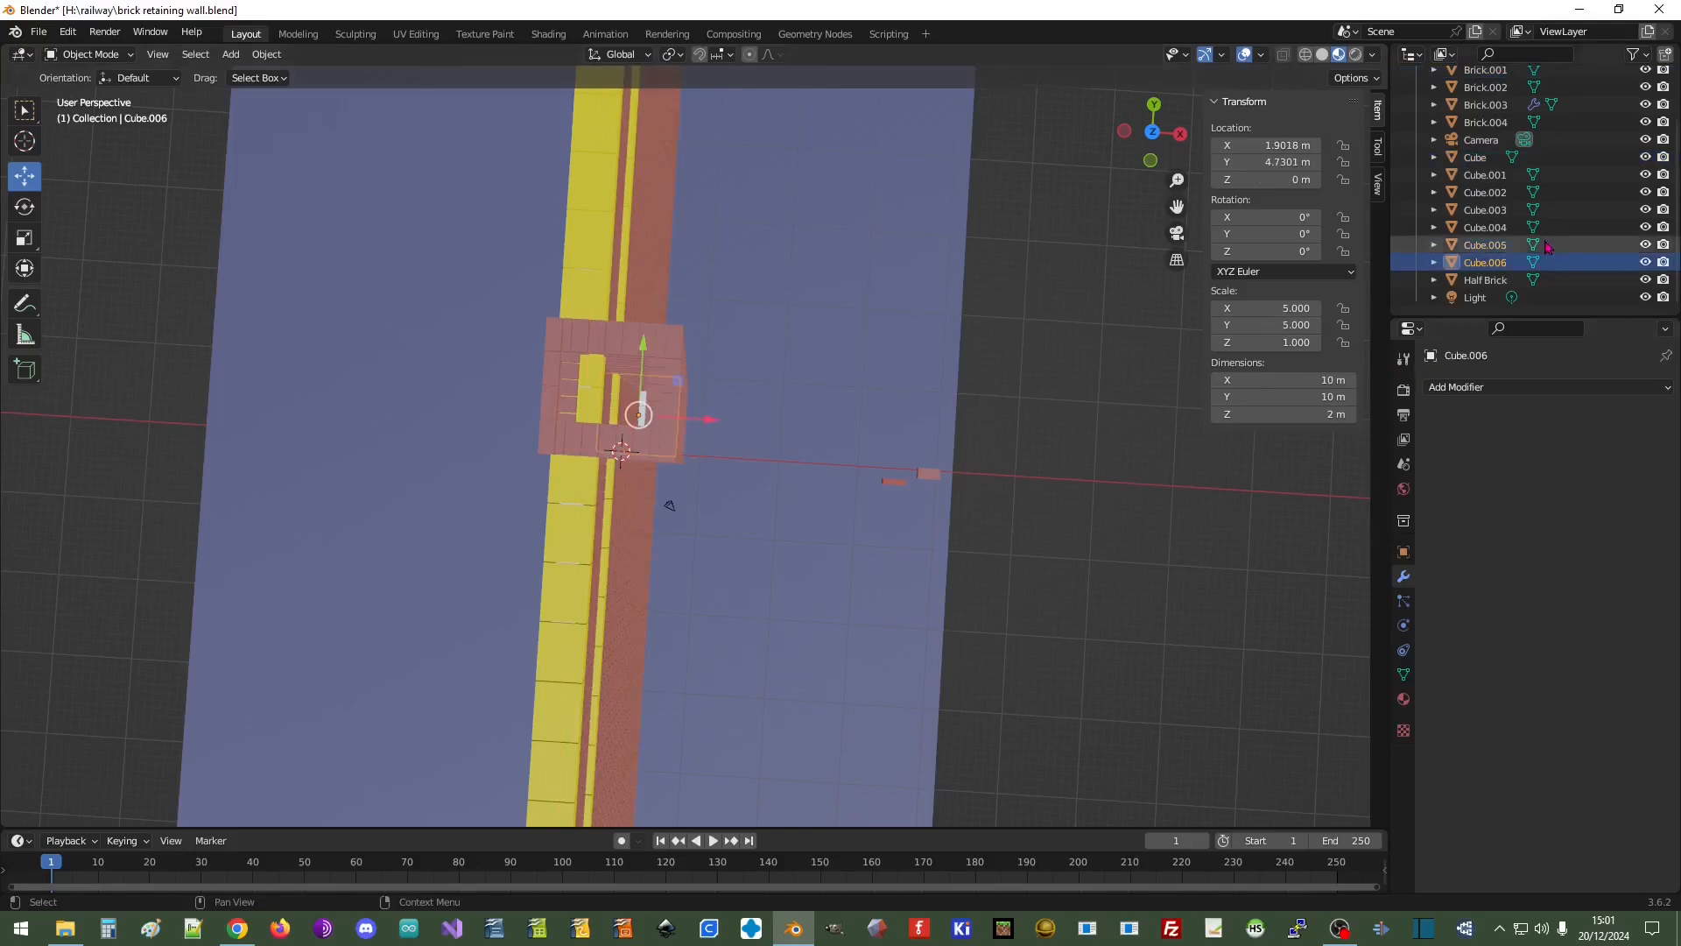
{"action": "left_click", "coordinate": [1300, 415]}
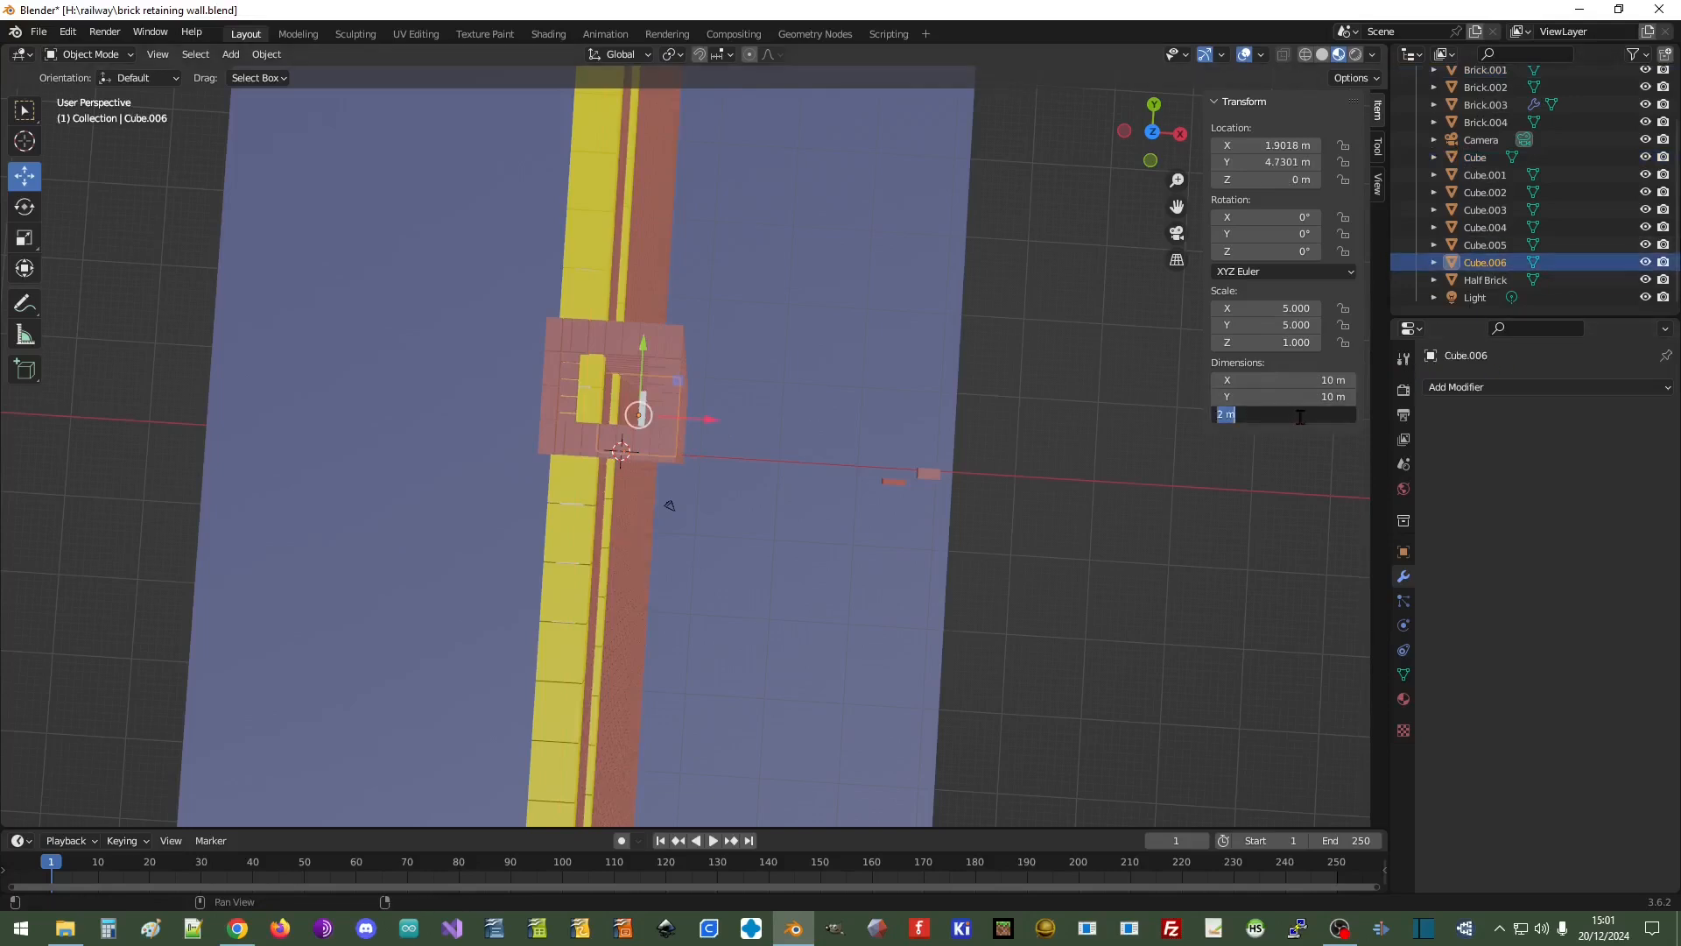
{"action": "key", "text": "Return"}
Raise the core cube to a Z location of about 10.13 m and check its ends against the pier's top and base
{"action": "middle_click_drag", "start_coordinate": [884, 394], "coordinate": [932, 441]}
{"action": "left_click_drag", "start_coordinate": [709, 537], "coordinate": [740, 523]}
{"action": "scroll", "coordinate": [795, 570], "scroll_direction": "up", "scroll_amount": 4}
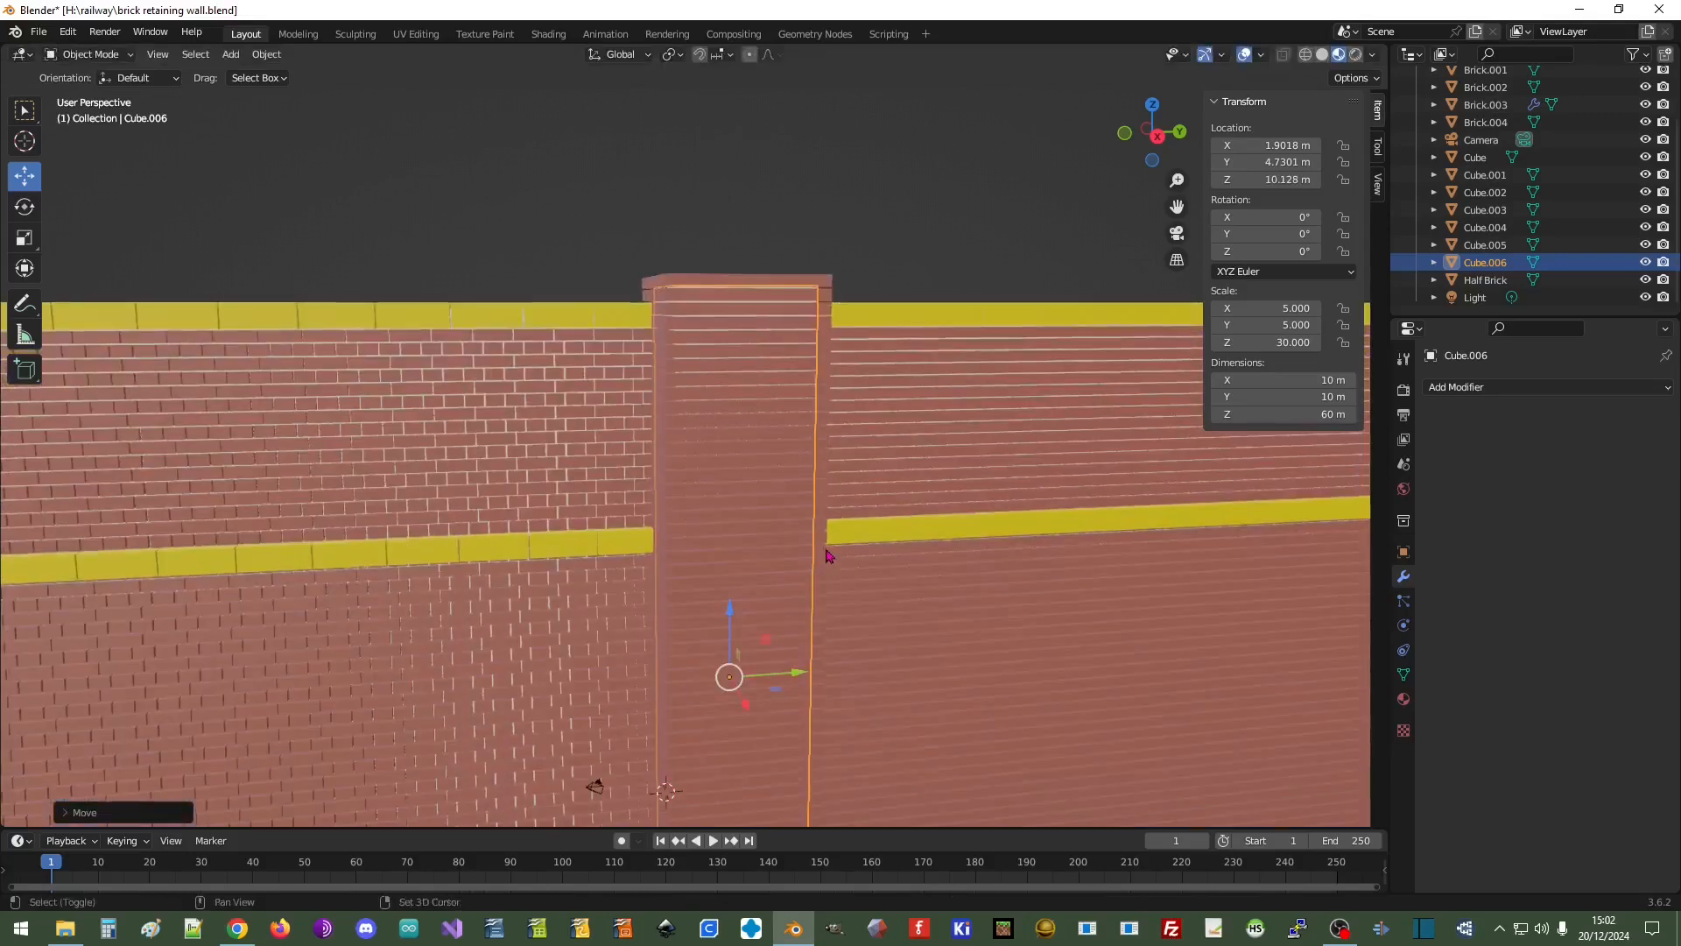
{"action": "scroll", "coordinate": [824, 555], "scroll_direction": "up", "scroll_amount": 2}
{"action": "middle_click_drag", "start_coordinate": [837, 493], "coordinate": [806, 349], "text": "shift"}
{"action": "middle_click_drag", "start_coordinate": [839, 534], "coordinate": [854, 309], "text": "shift"}
{"action": "middle_click_drag", "start_coordinate": [858, 585], "coordinate": [854, 326], "text": "shift"}
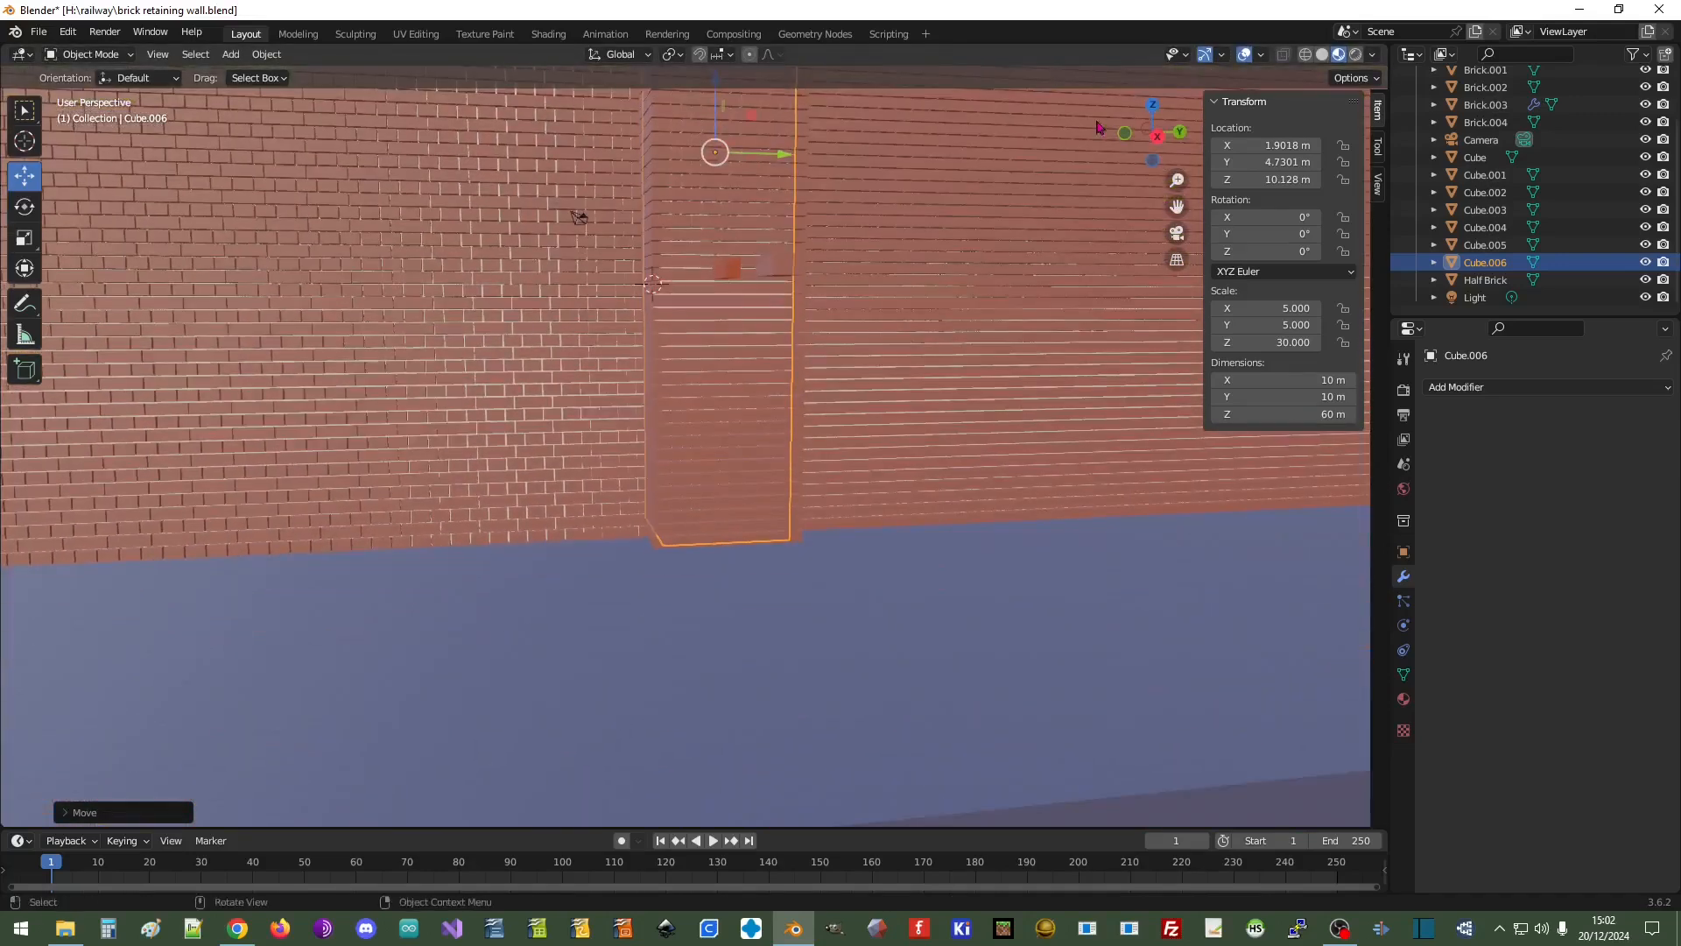
Try a Z dimension of 61 m for the core cube and check its fit at the pier's foot
{"action": "left_click", "coordinate": [1156, 138]}
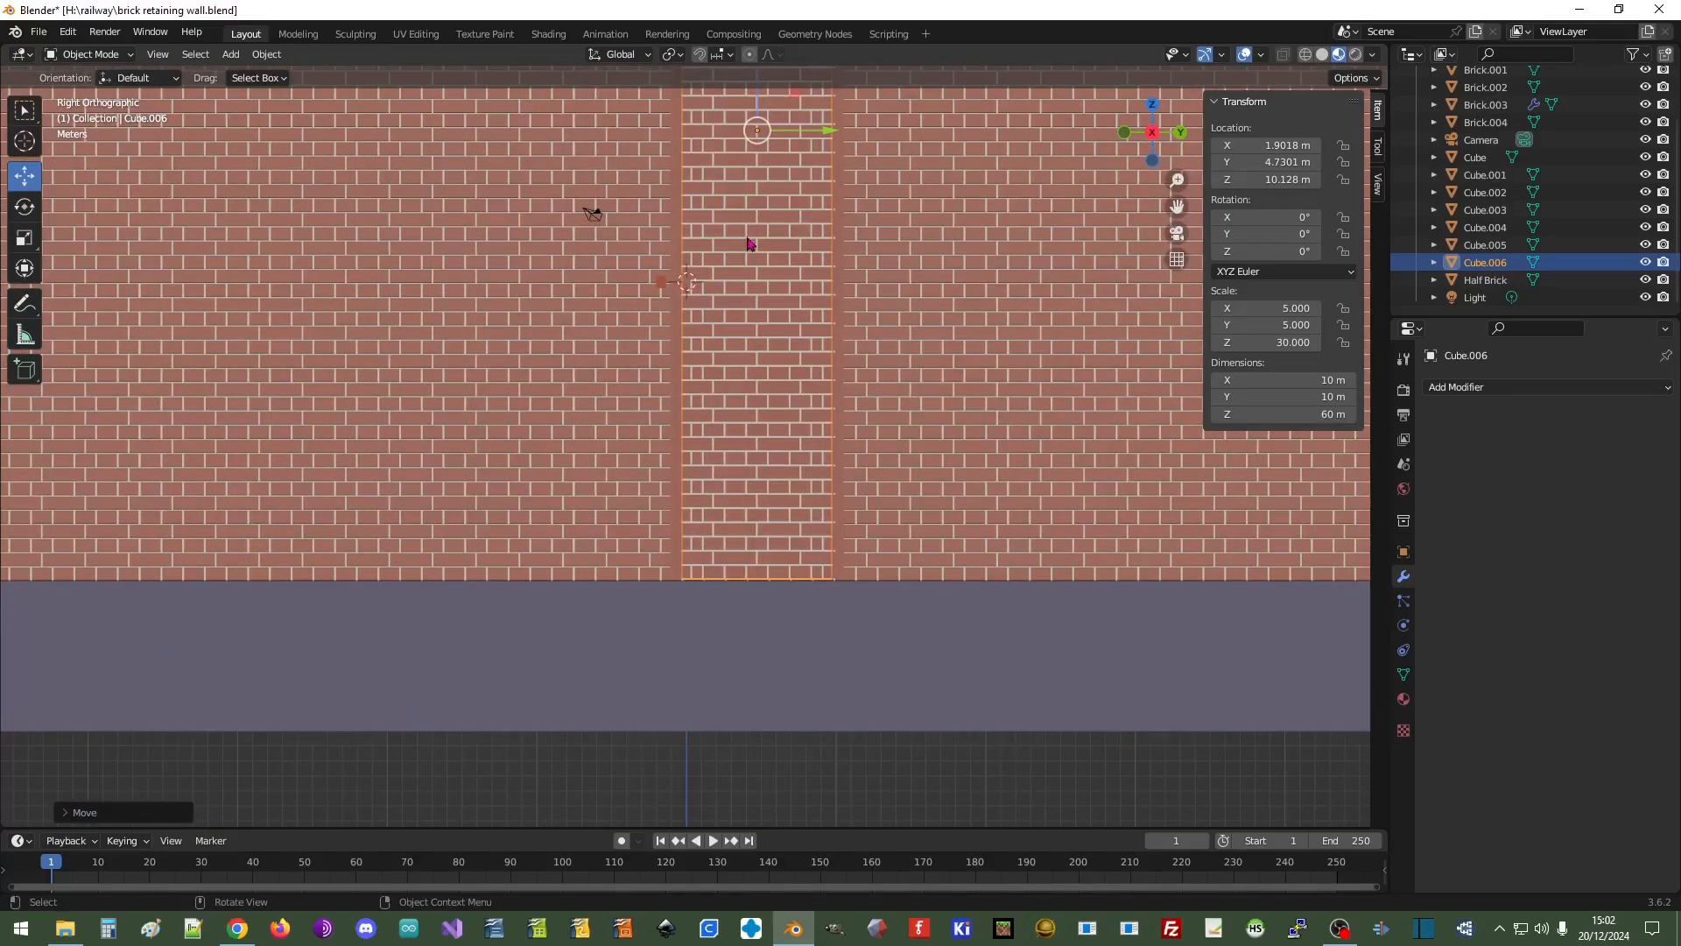
{"action": "scroll", "coordinate": [749, 243], "scroll_direction": "down", "scroll_amount": 3}
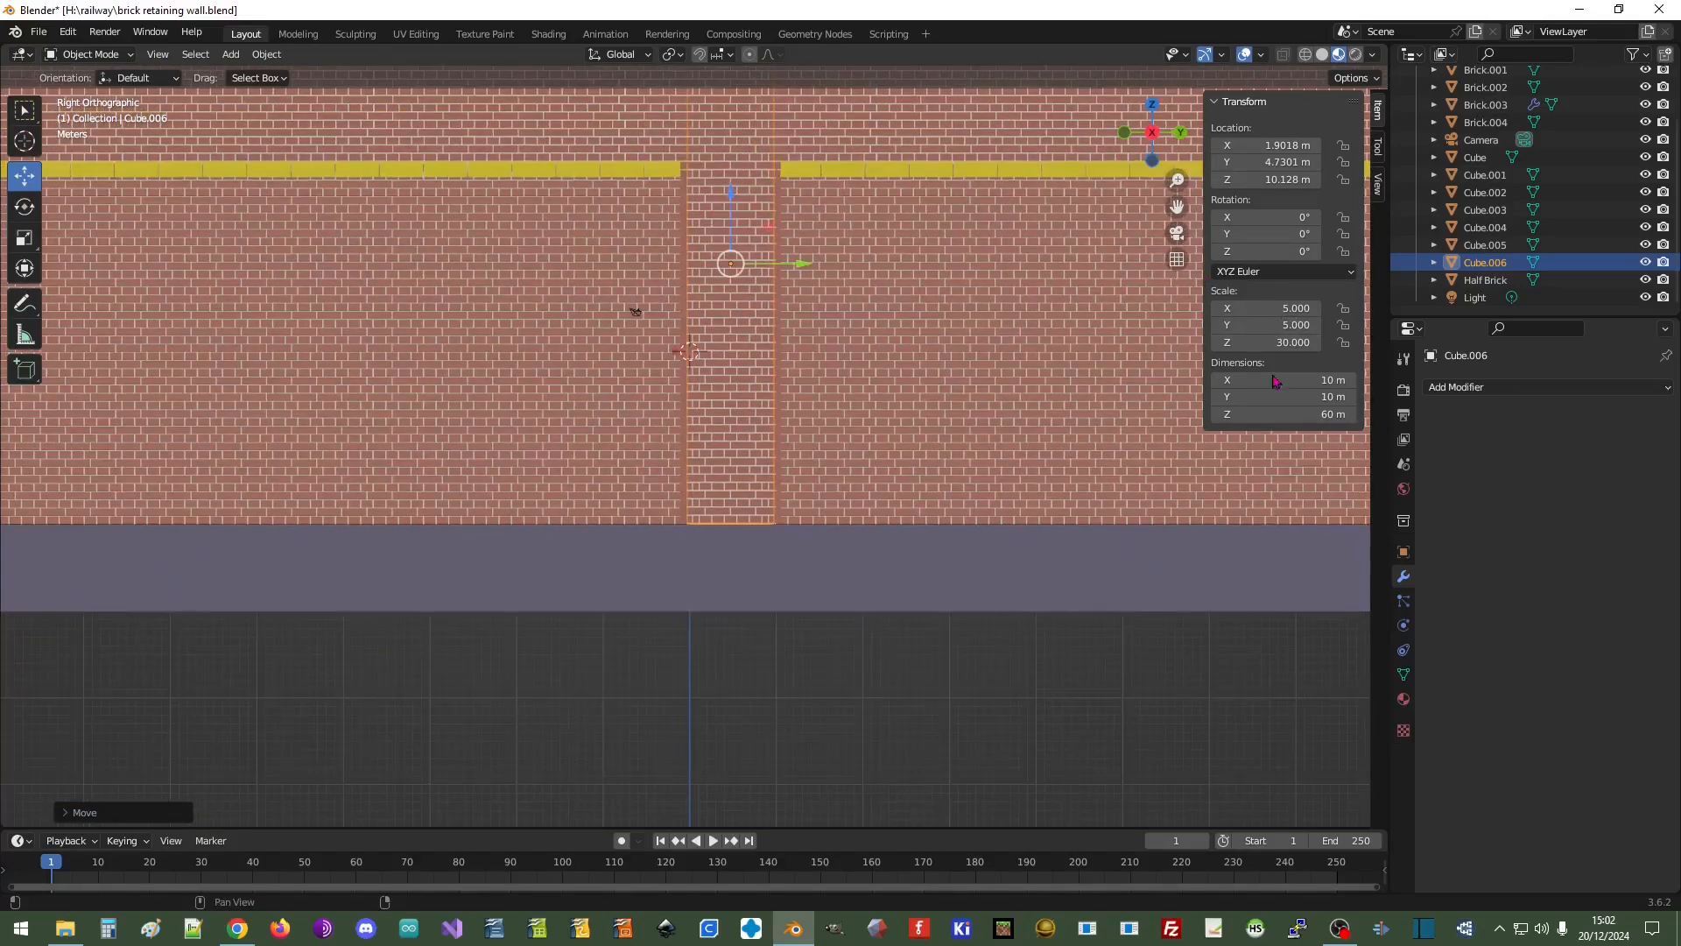
{"action": "middle_click_drag", "start_coordinate": [878, 225], "coordinate": [851, 521], "text": "shift"}
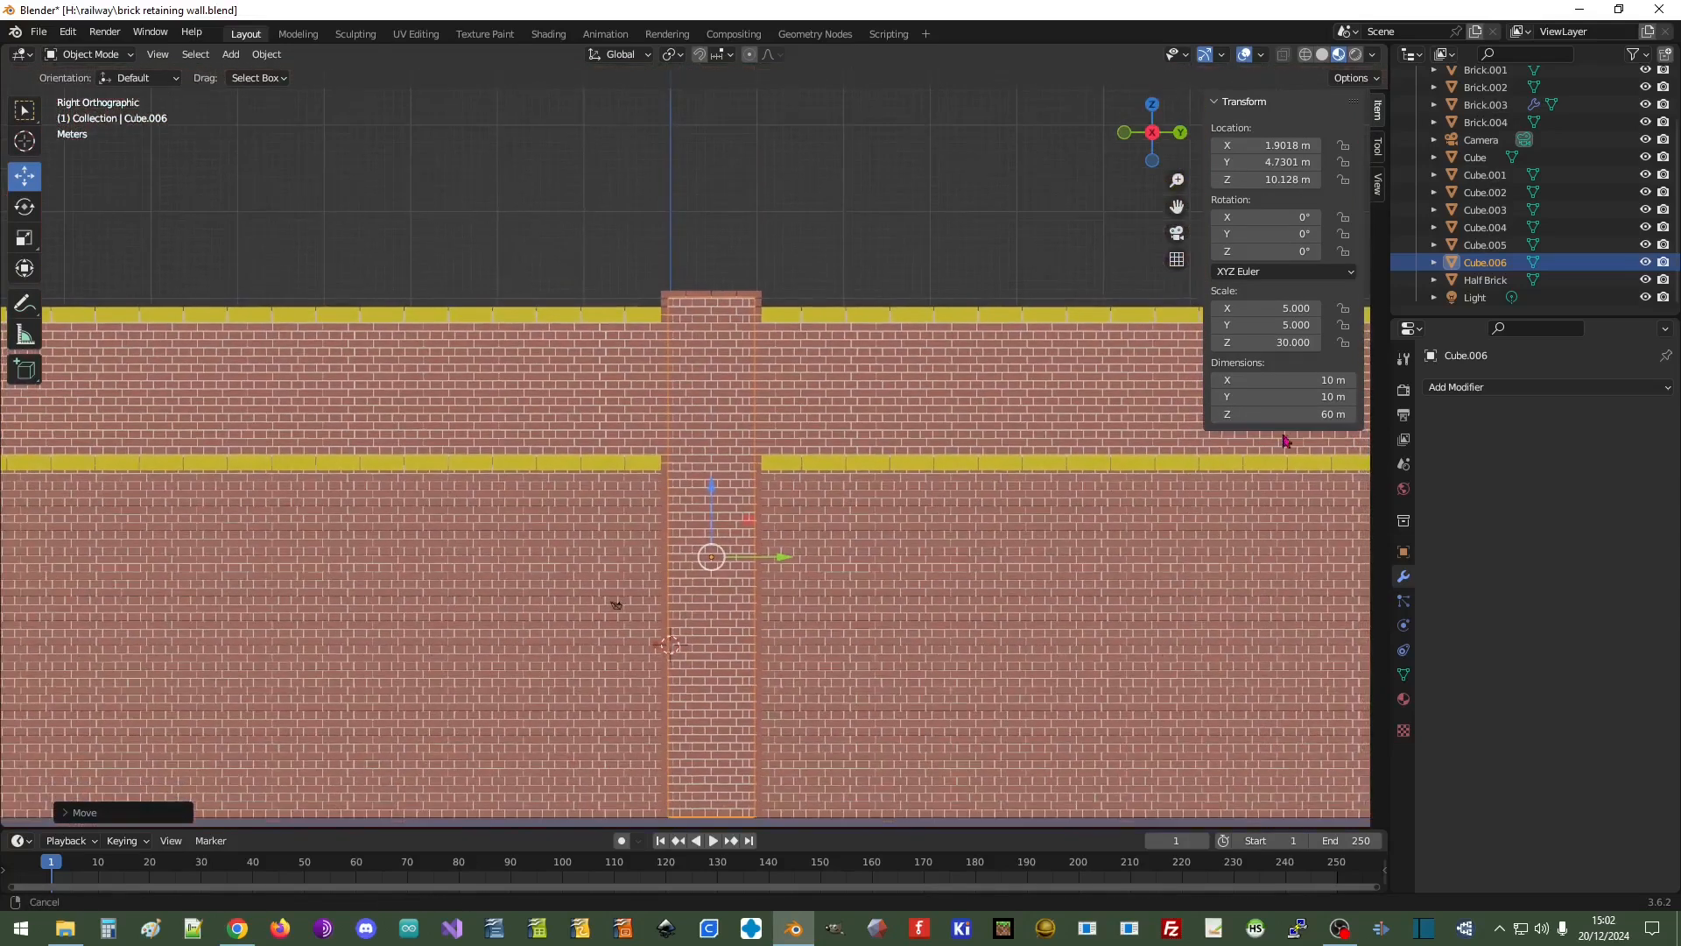
{"action": "left_click", "coordinate": [1325, 417]}
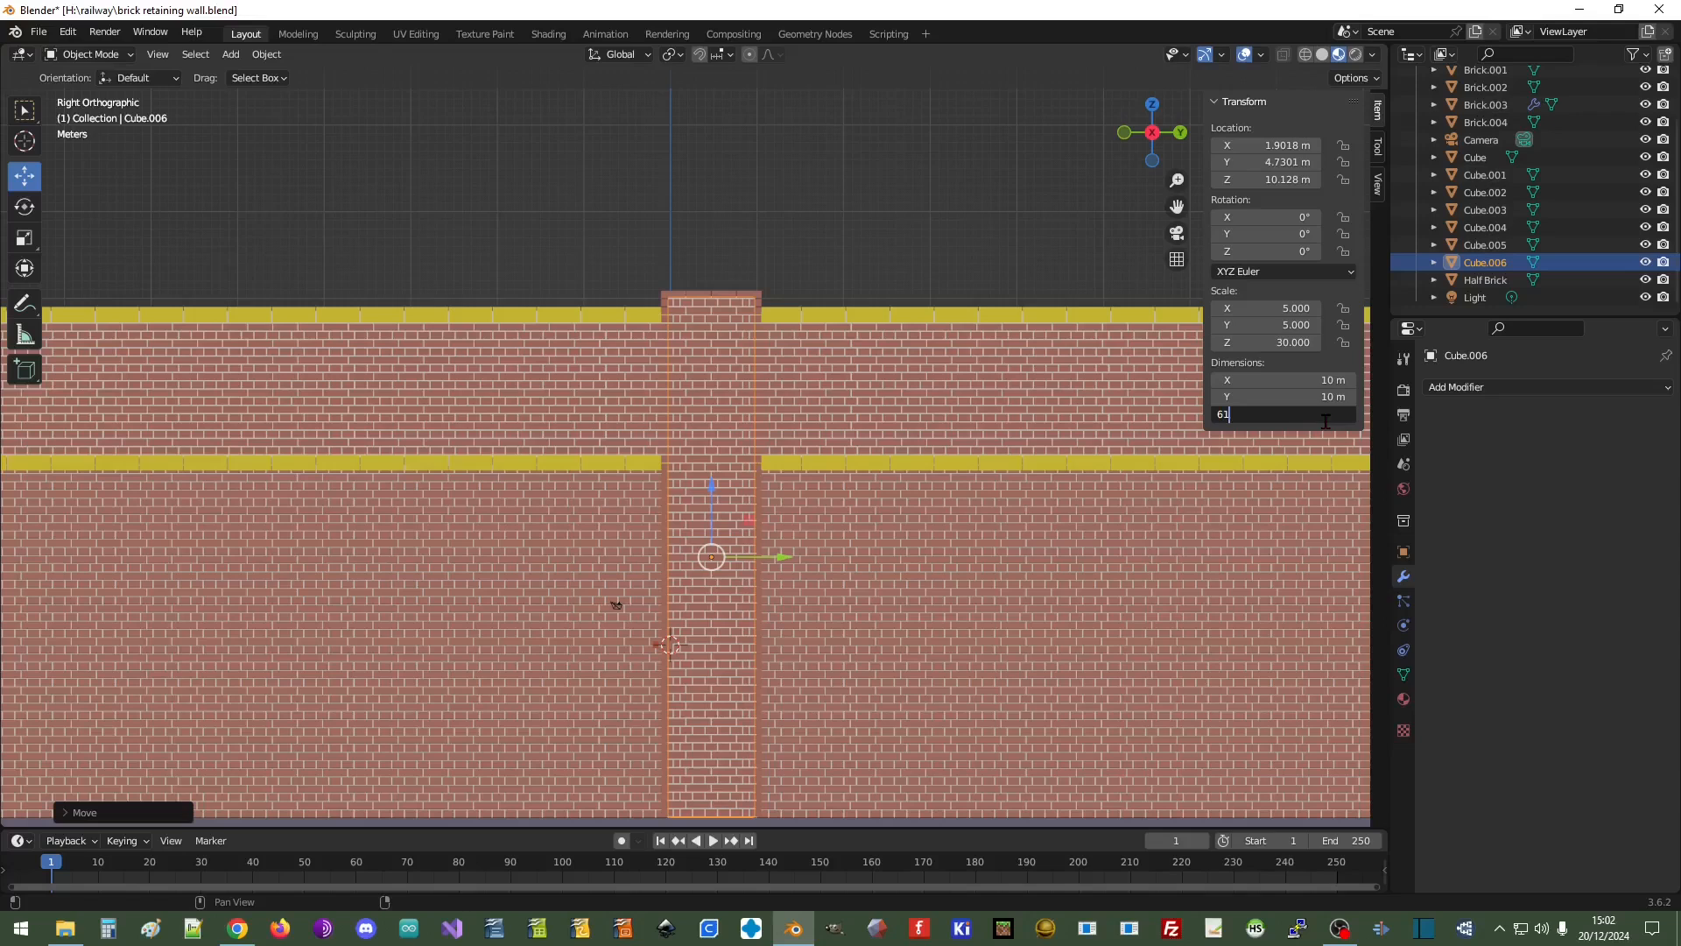
{"action": "key", "text": "Return"}
{"action": "middle_click_drag", "start_coordinate": [779, 585], "coordinate": [893, 417]}
{"action": "scroll", "coordinate": [823, 618], "scroll_direction": "up", "scroll_amount": 5}
{"action": "scroll", "coordinate": [893, 415], "scroll_direction": "down", "scroll_amount": 1}
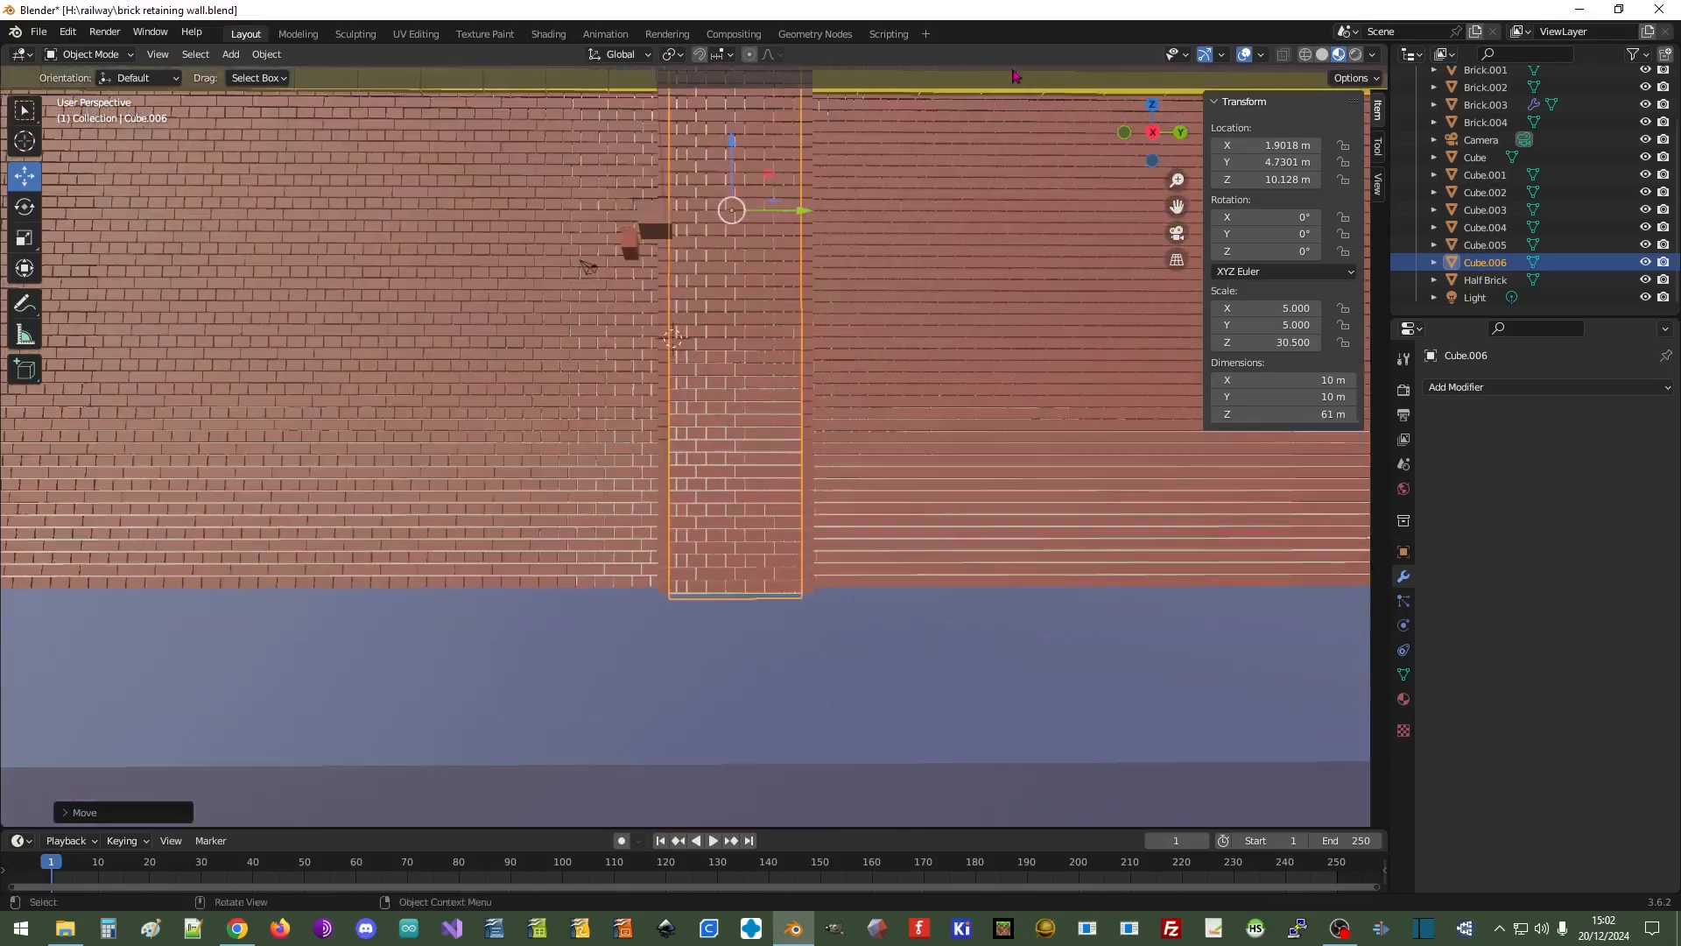
Set the core cube's Z dimension to 60.5 m and raise it to a Z location of about 10.465 m
{"action": "left_click", "coordinate": [1146, 131]}
{"action": "scroll", "coordinate": [810, 385], "scroll_direction": "down", "scroll_amount": 2}
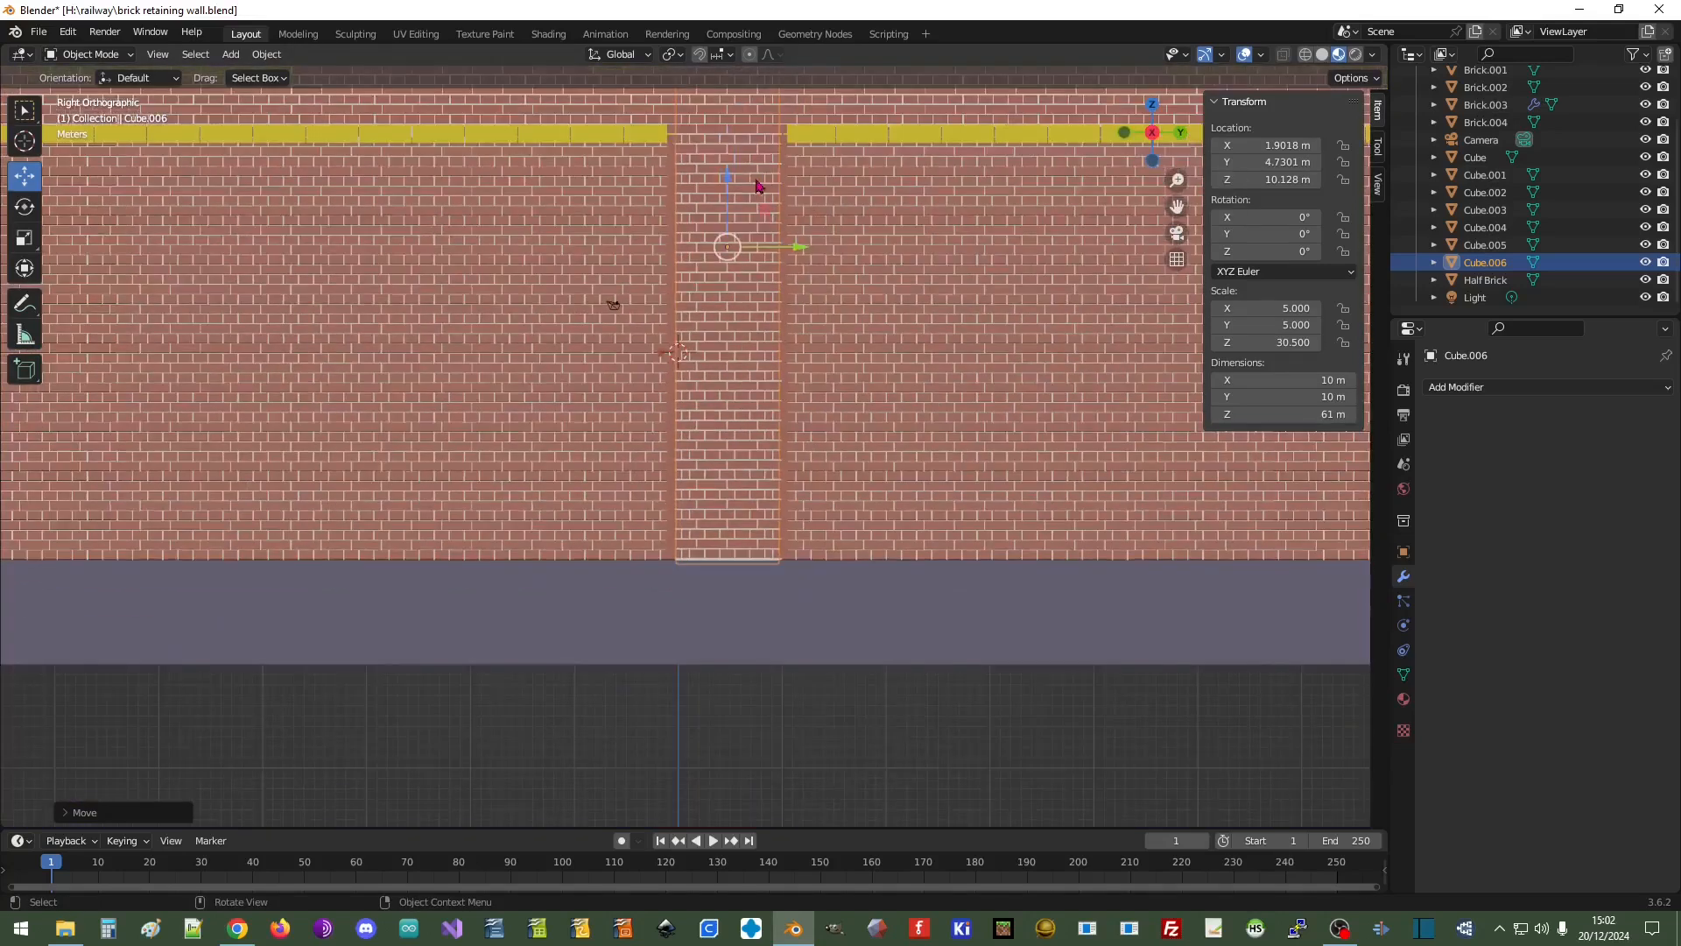
{"action": "left_click", "coordinate": [1296, 414]}
{"action": "type", "text": "60.5"}
{"action": "key", "text": "Return"}
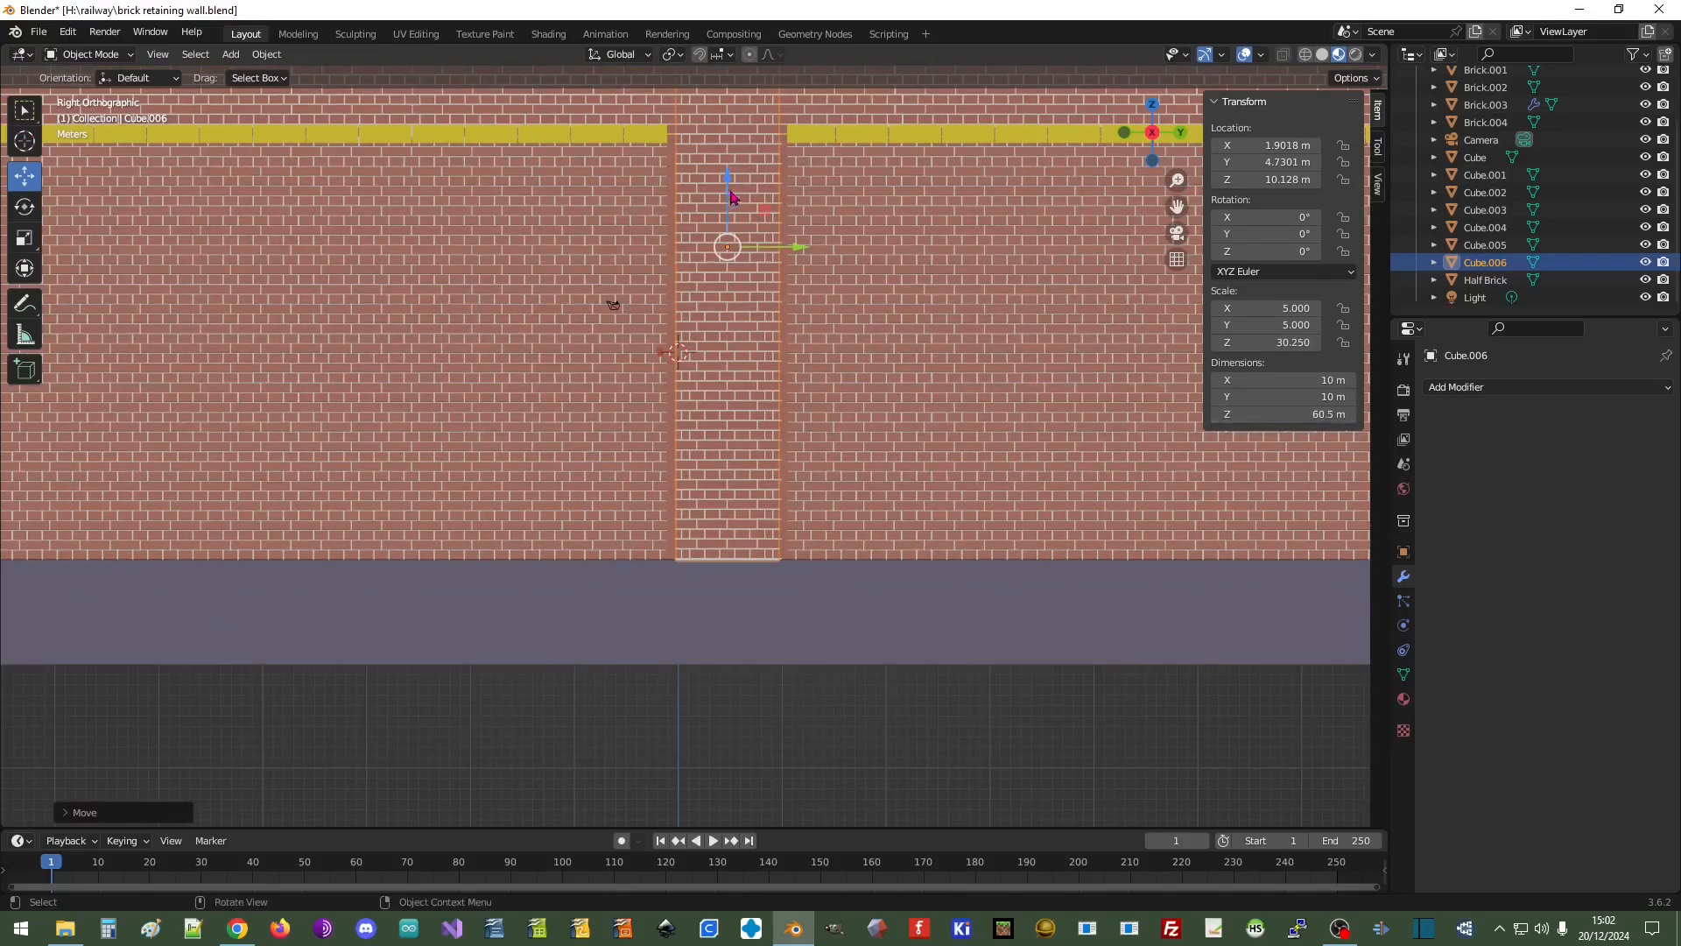
{"action": "left_click_drag", "start_coordinate": [732, 183], "coordinate": [720, 167]}
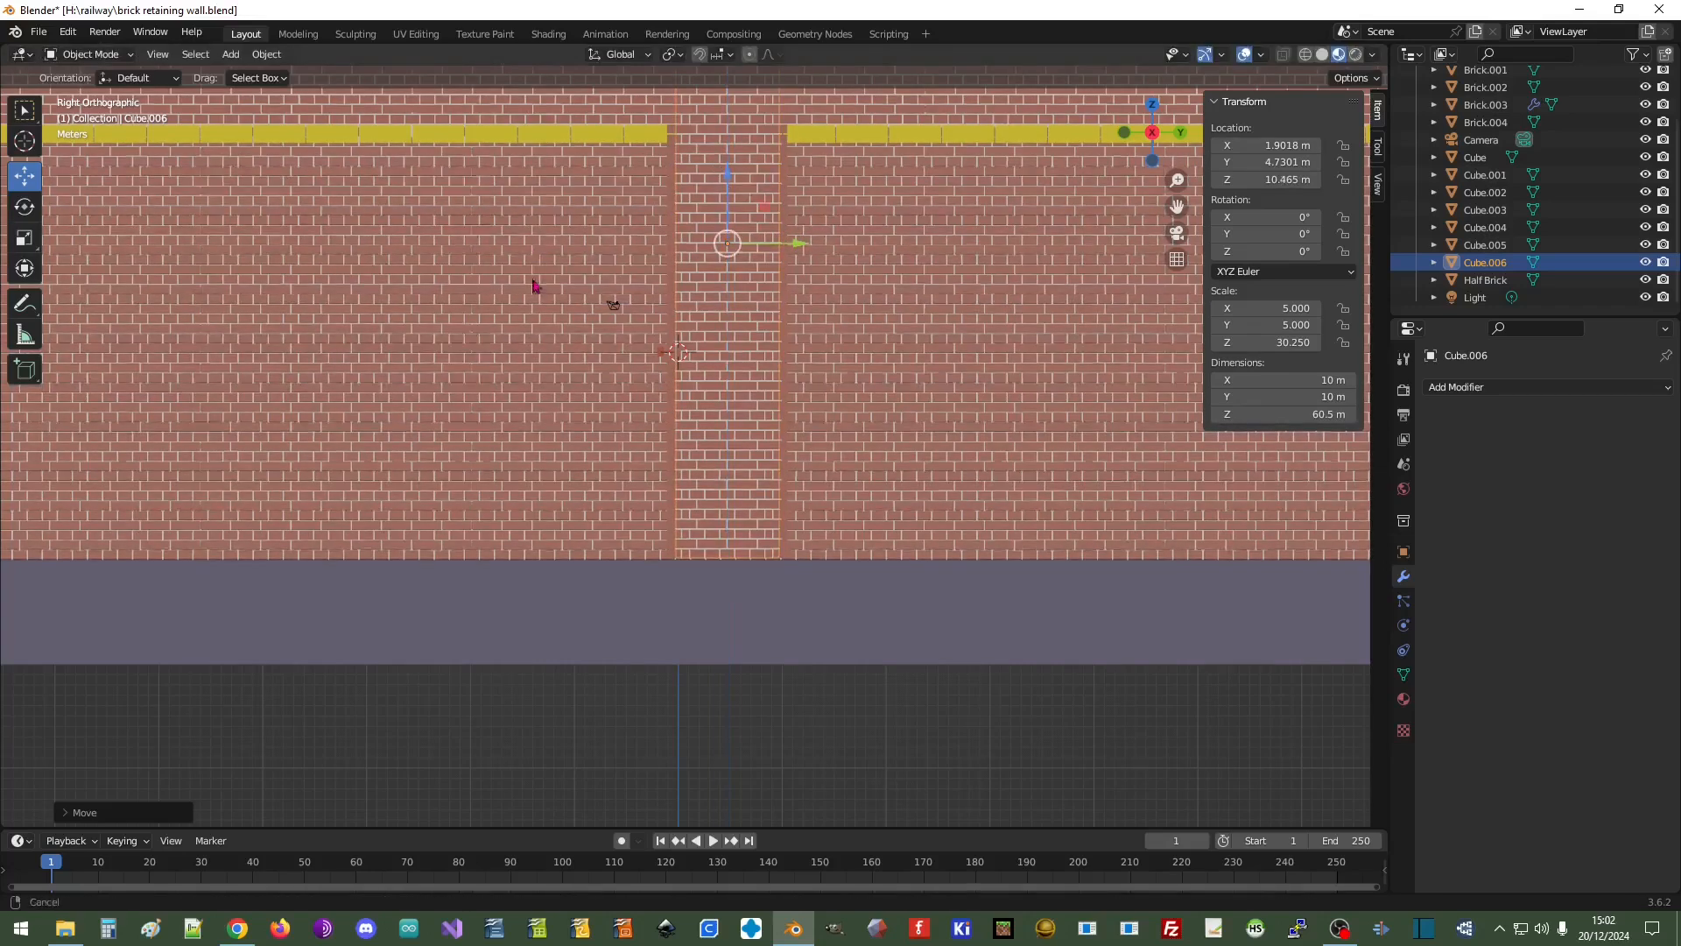
Rename the core cube as Pillar Core
{"action": "middle_click_drag", "start_coordinate": [529, 281], "coordinate": [569, 353], "text": "shift"}
{"action": "middle_click_drag", "start_coordinate": [555, 274], "coordinate": [591, 294]}
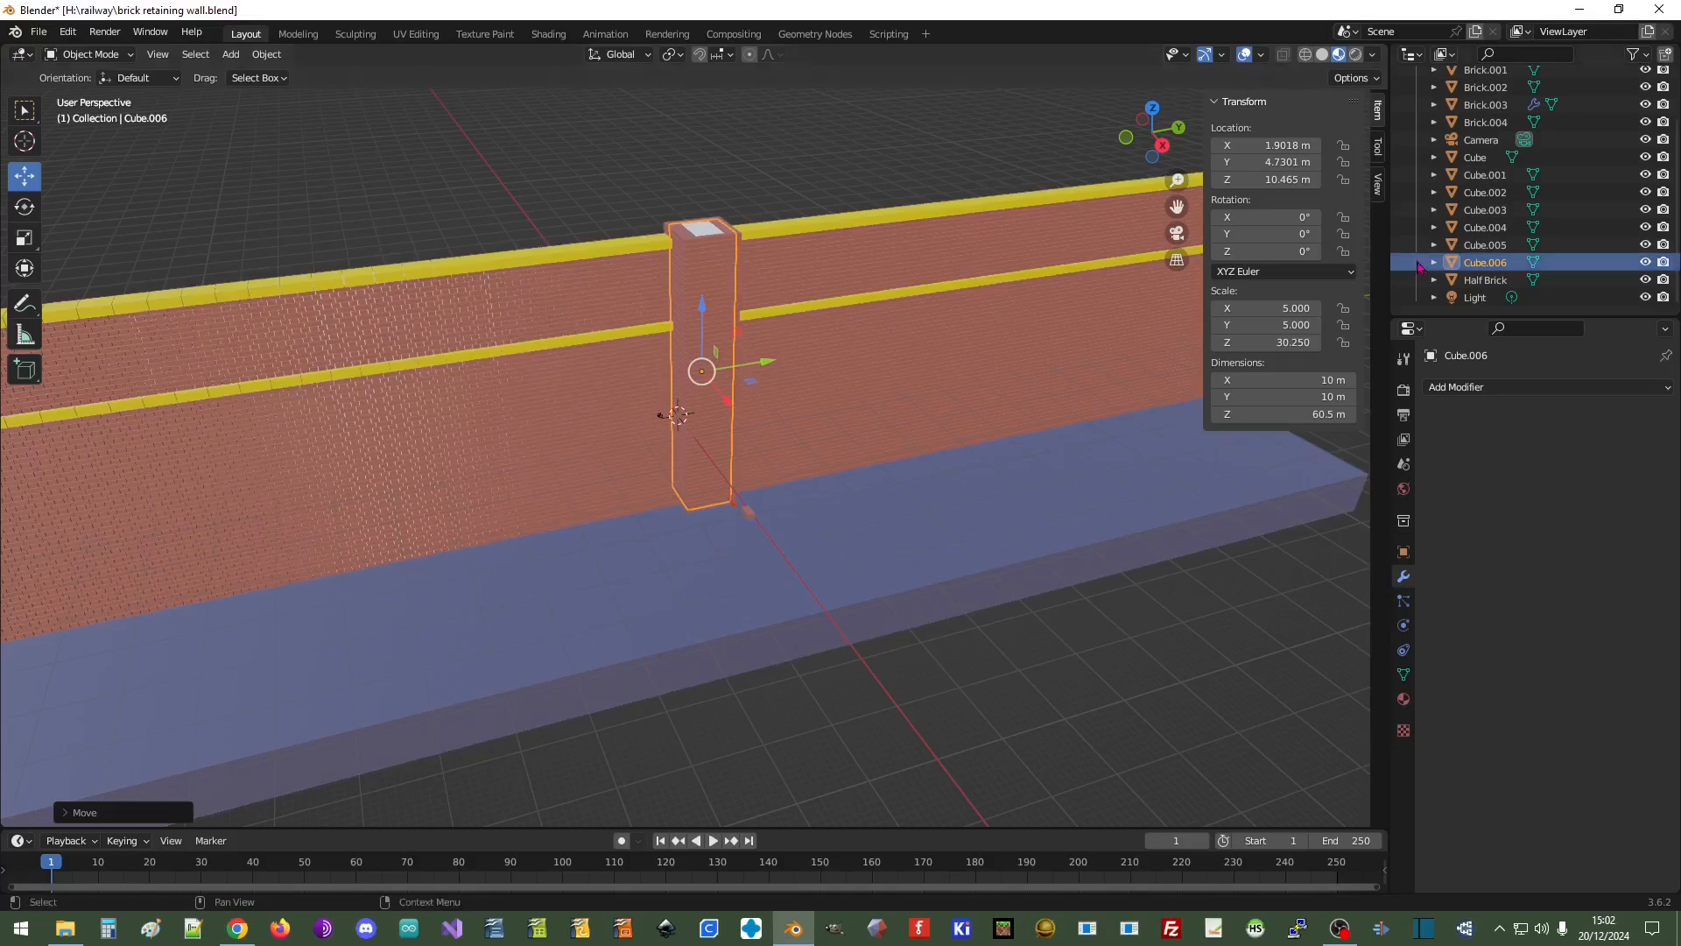
{"action": "left_click", "coordinate": [1476, 266]}
{"action": "double_click", "coordinate": [1472, 262]}
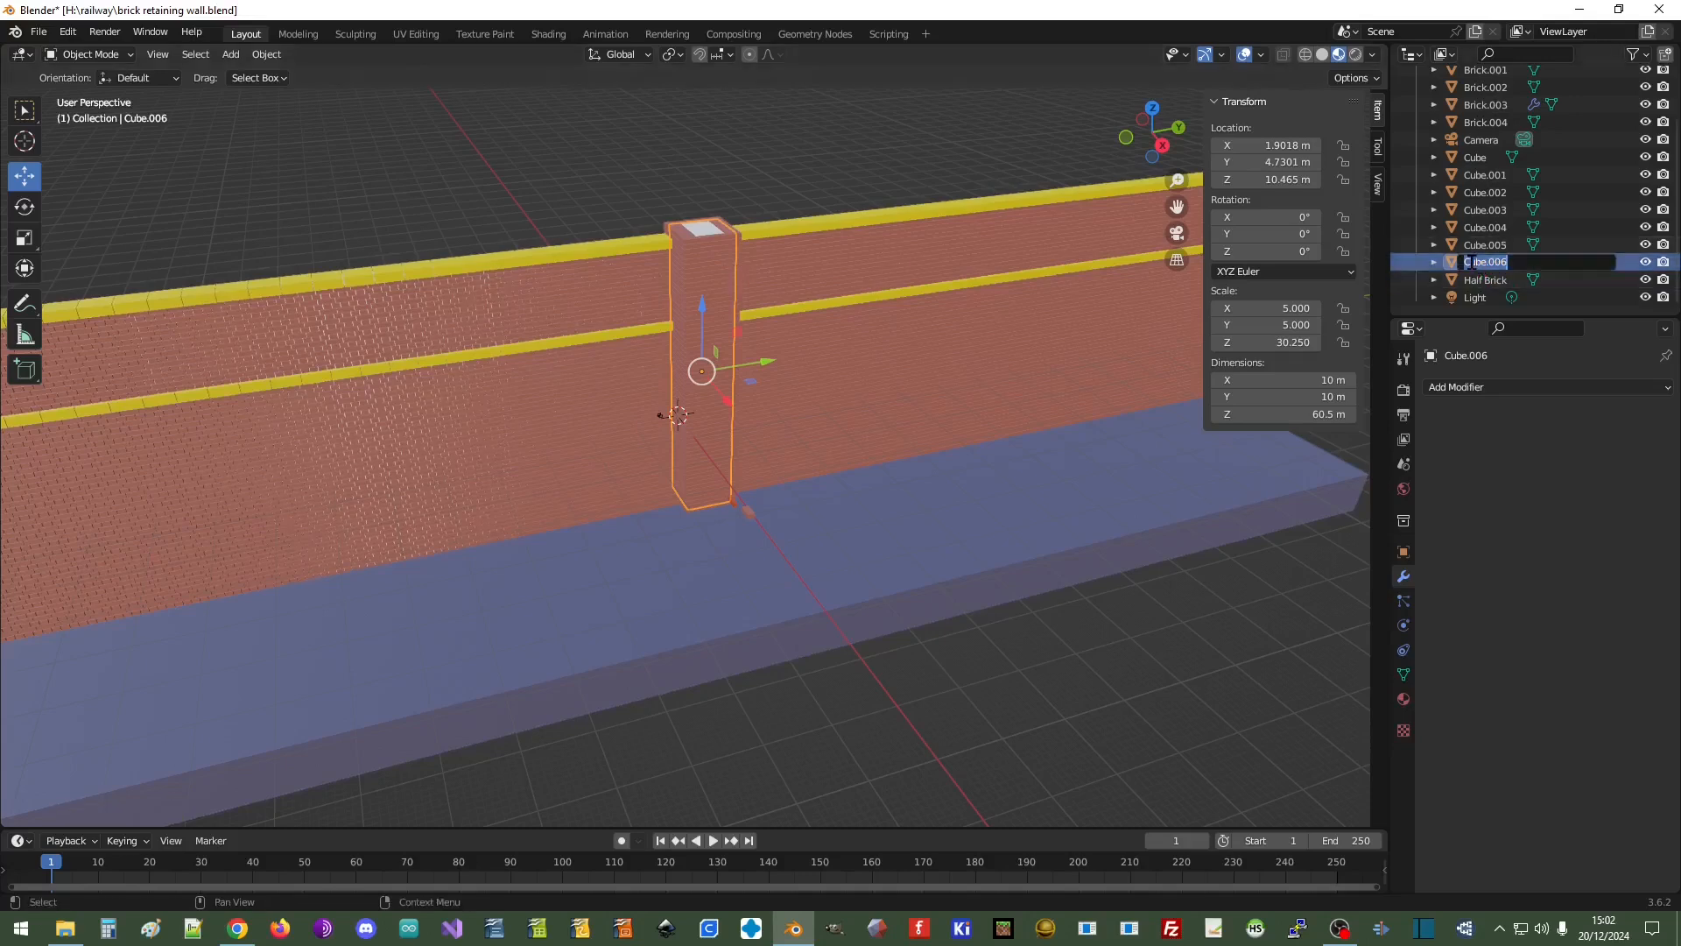
{"action": "type", "text": "Pillar Core"}
{"action": "key", "text": "Return"}
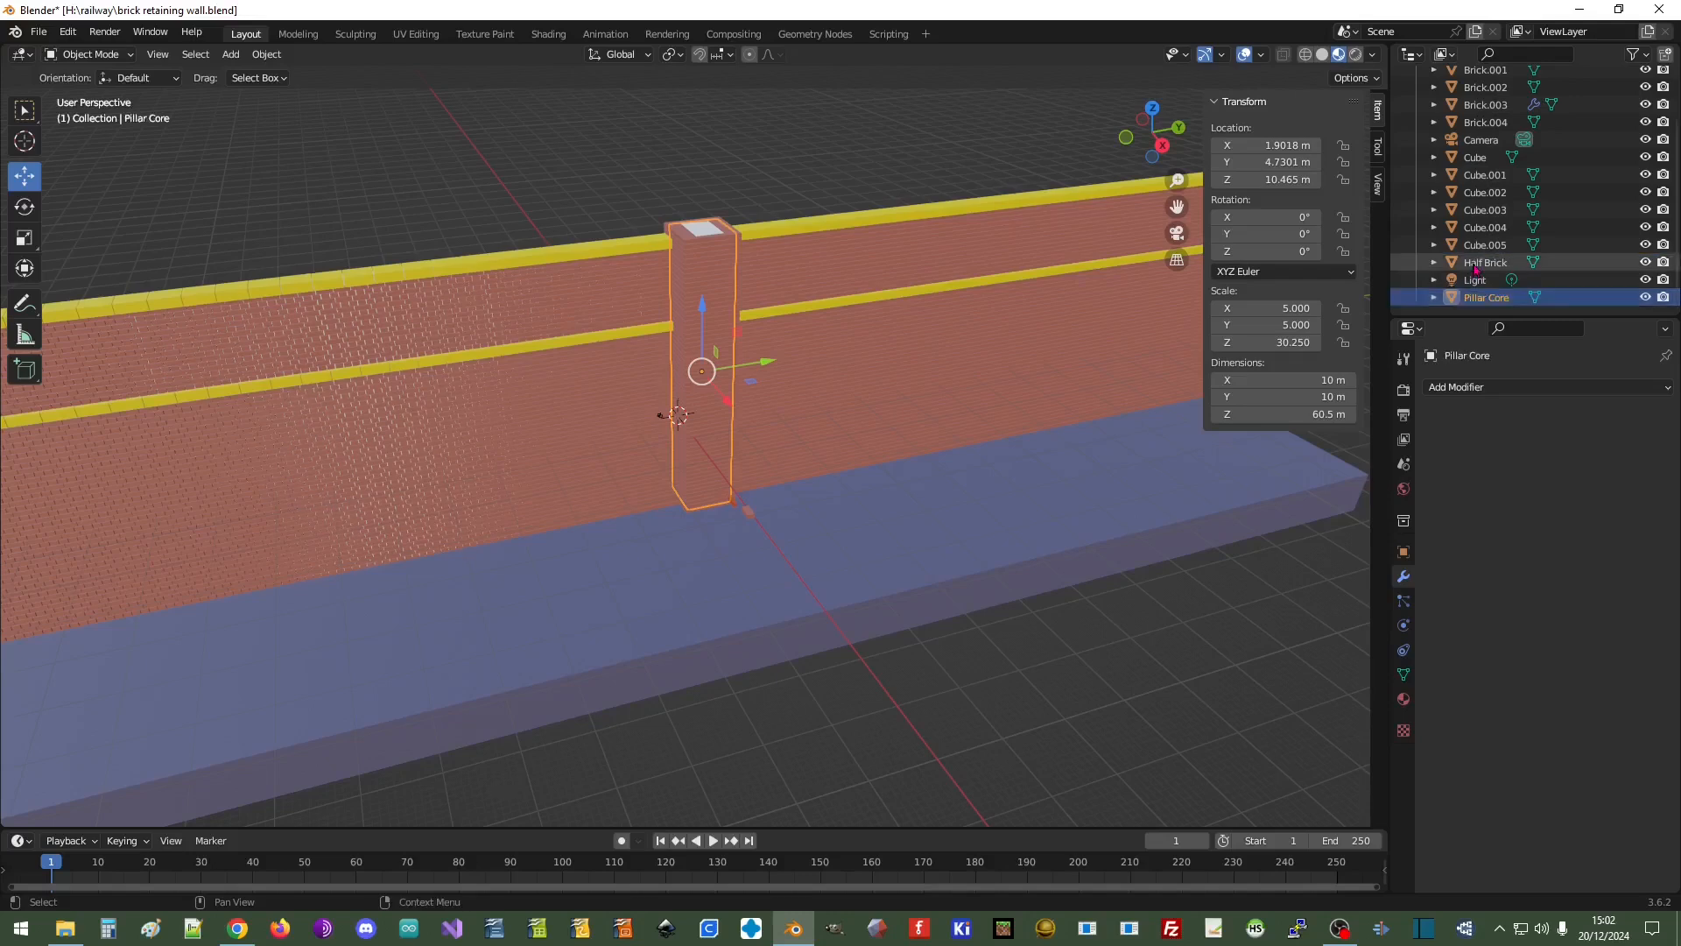
Rename the arrayed brick pier as Pillar
{"action": "left_click", "coordinate": [711, 261]}
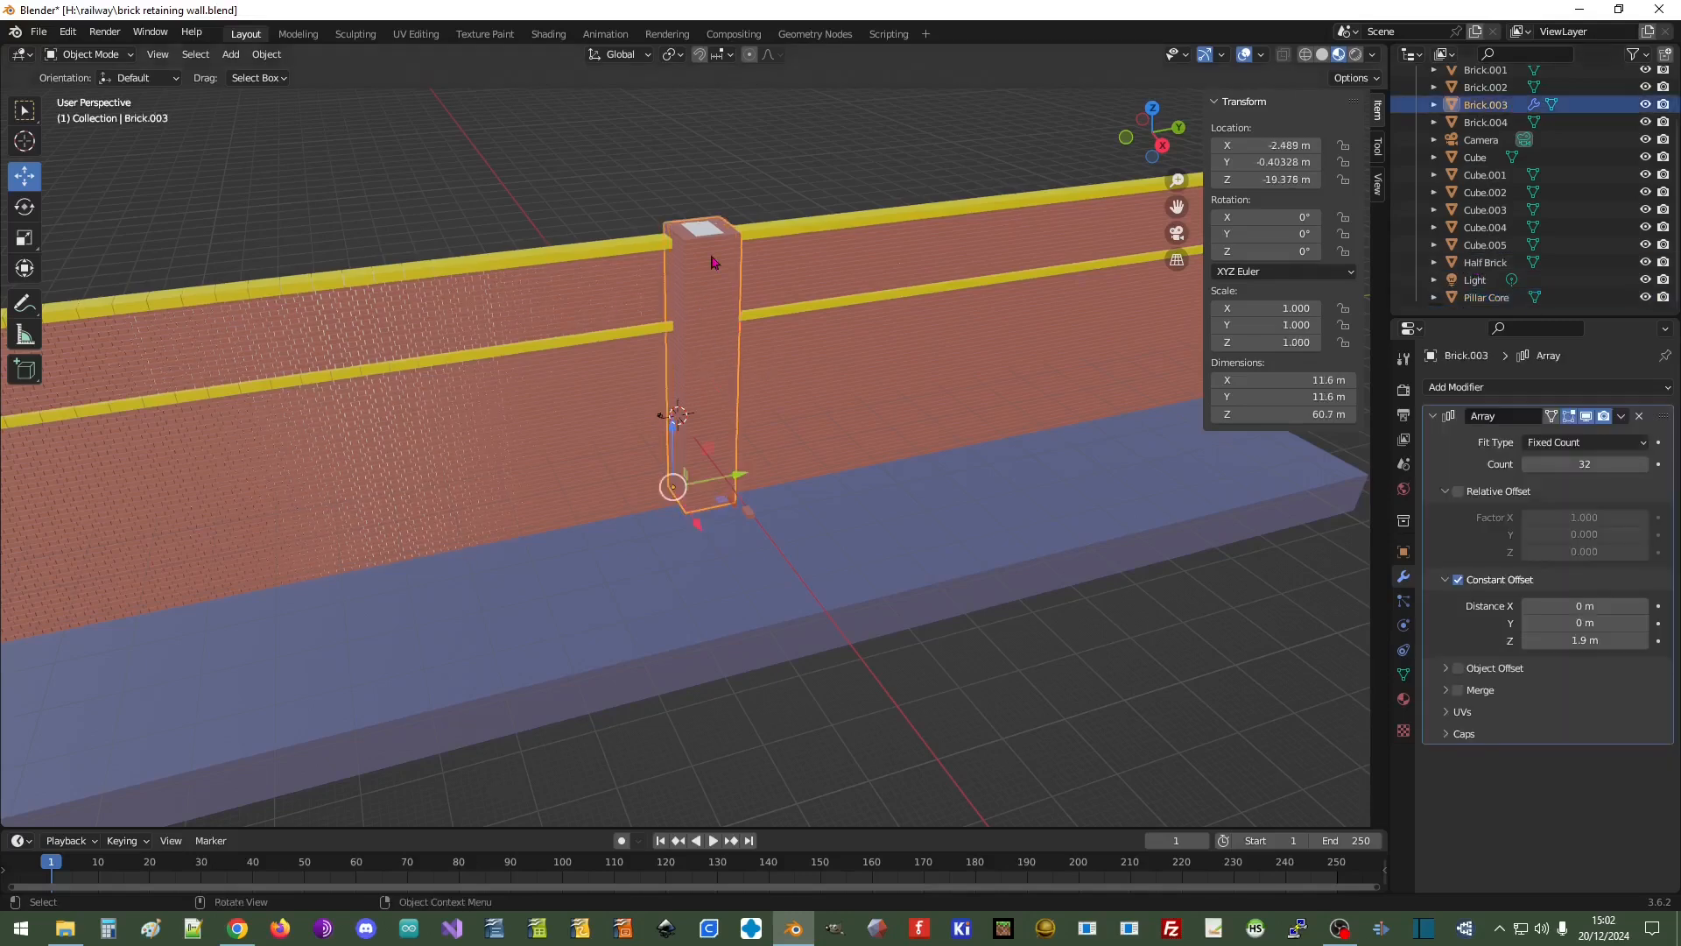
{"action": "double_click", "coordinate": [1491, 105]}
{"action": "scroll", "coordinate": [1487, 103], "scroll_direction": "up", "scroll_amount": 2}
{"action": "type", "text": "Pillar"}
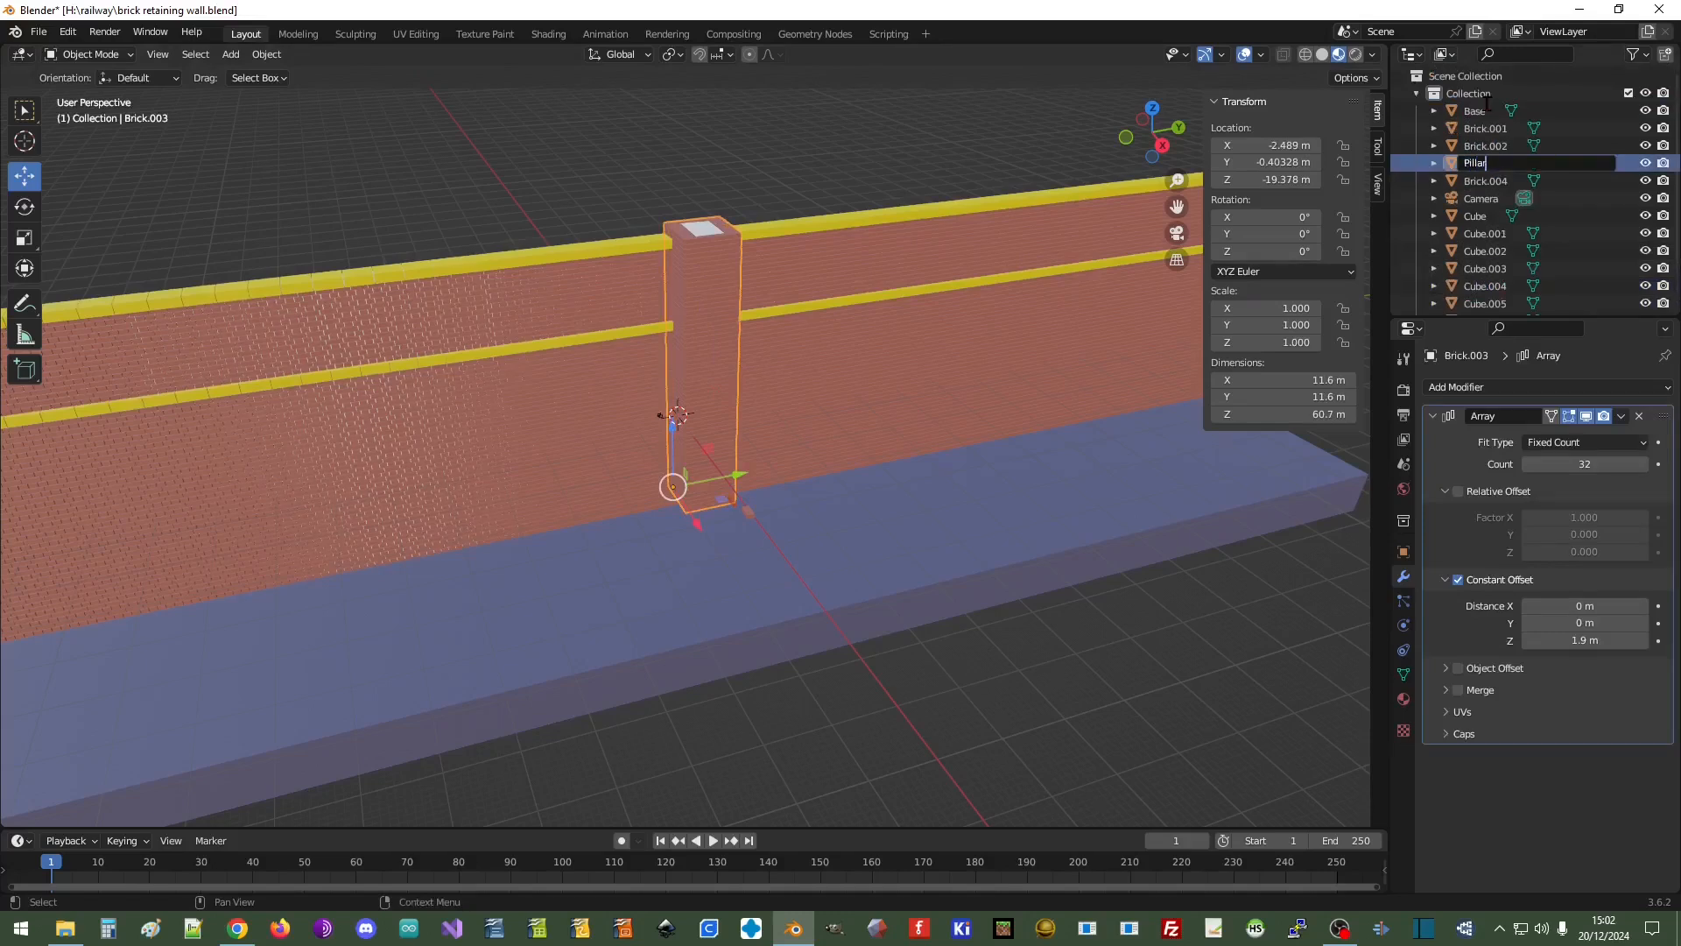
{"action": "key", "text": "Return"}
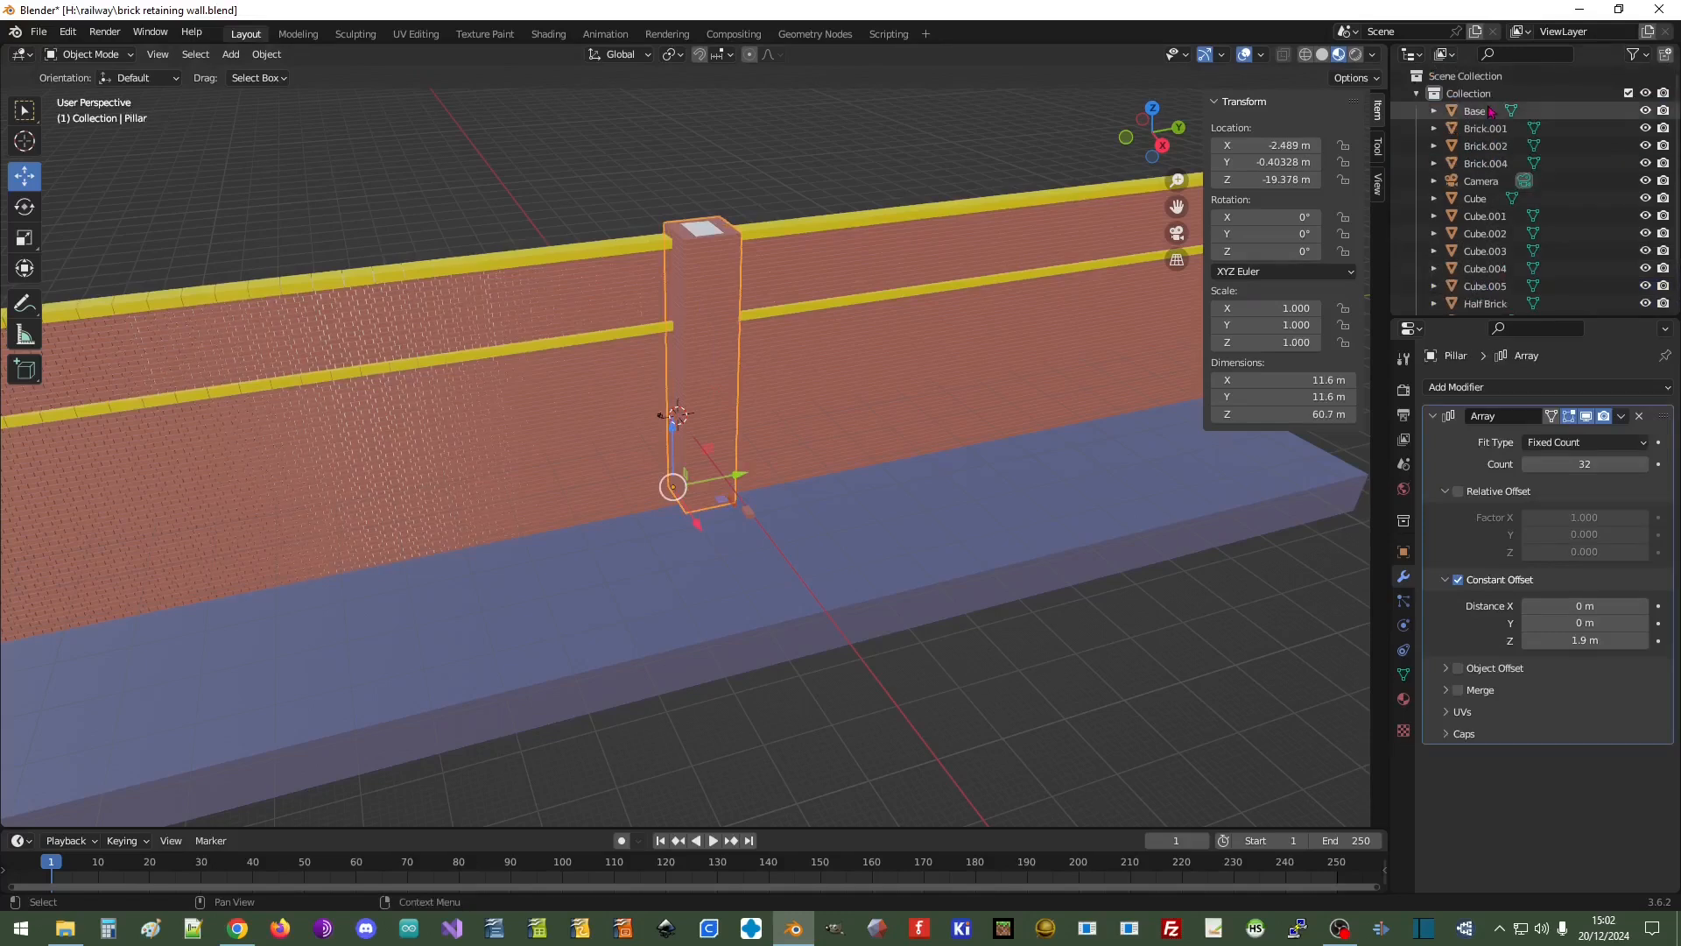
Duplicate the Pillar and move the copy along the wall to its negative-Y end, at about -151.97 m in Y
{"action": "scroll", "coordinate": [906, 423], "scroll_direction": "down", "scroll_amount": 3}
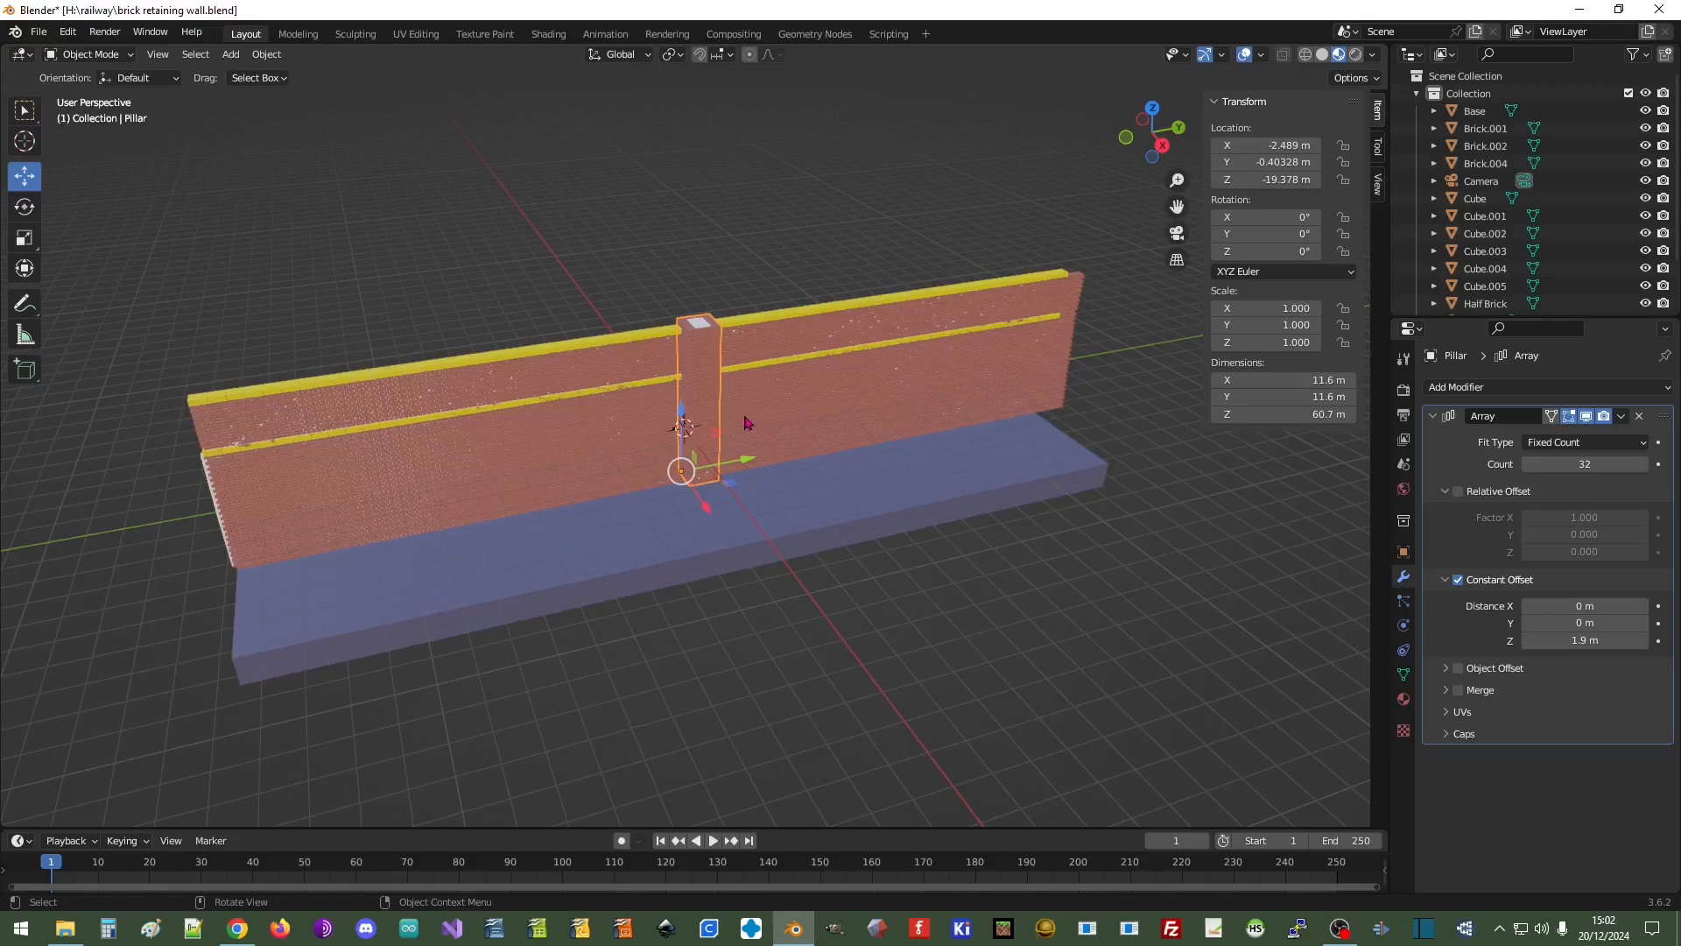
{"action": "right_click", "coordinate": [709, 404]}
{"action": "left_click", "coordinate": [707, 396]}
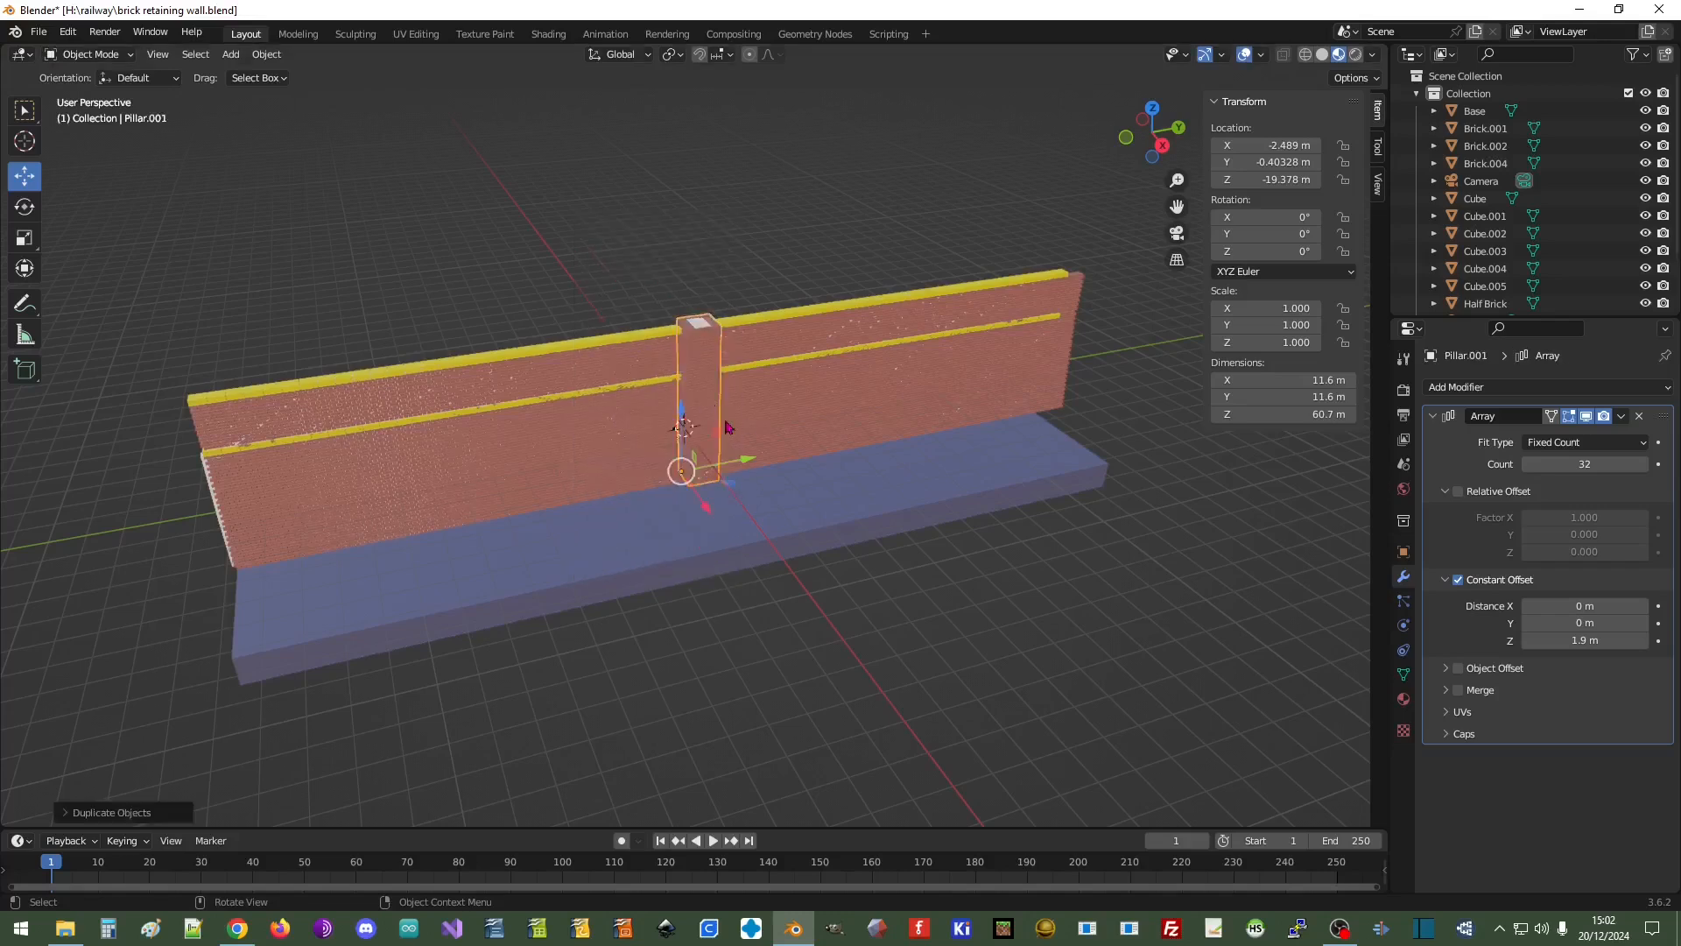
{"action": "left_click_drag", "start_coordinate": [742, 462], "coordinate": [308, 545]}
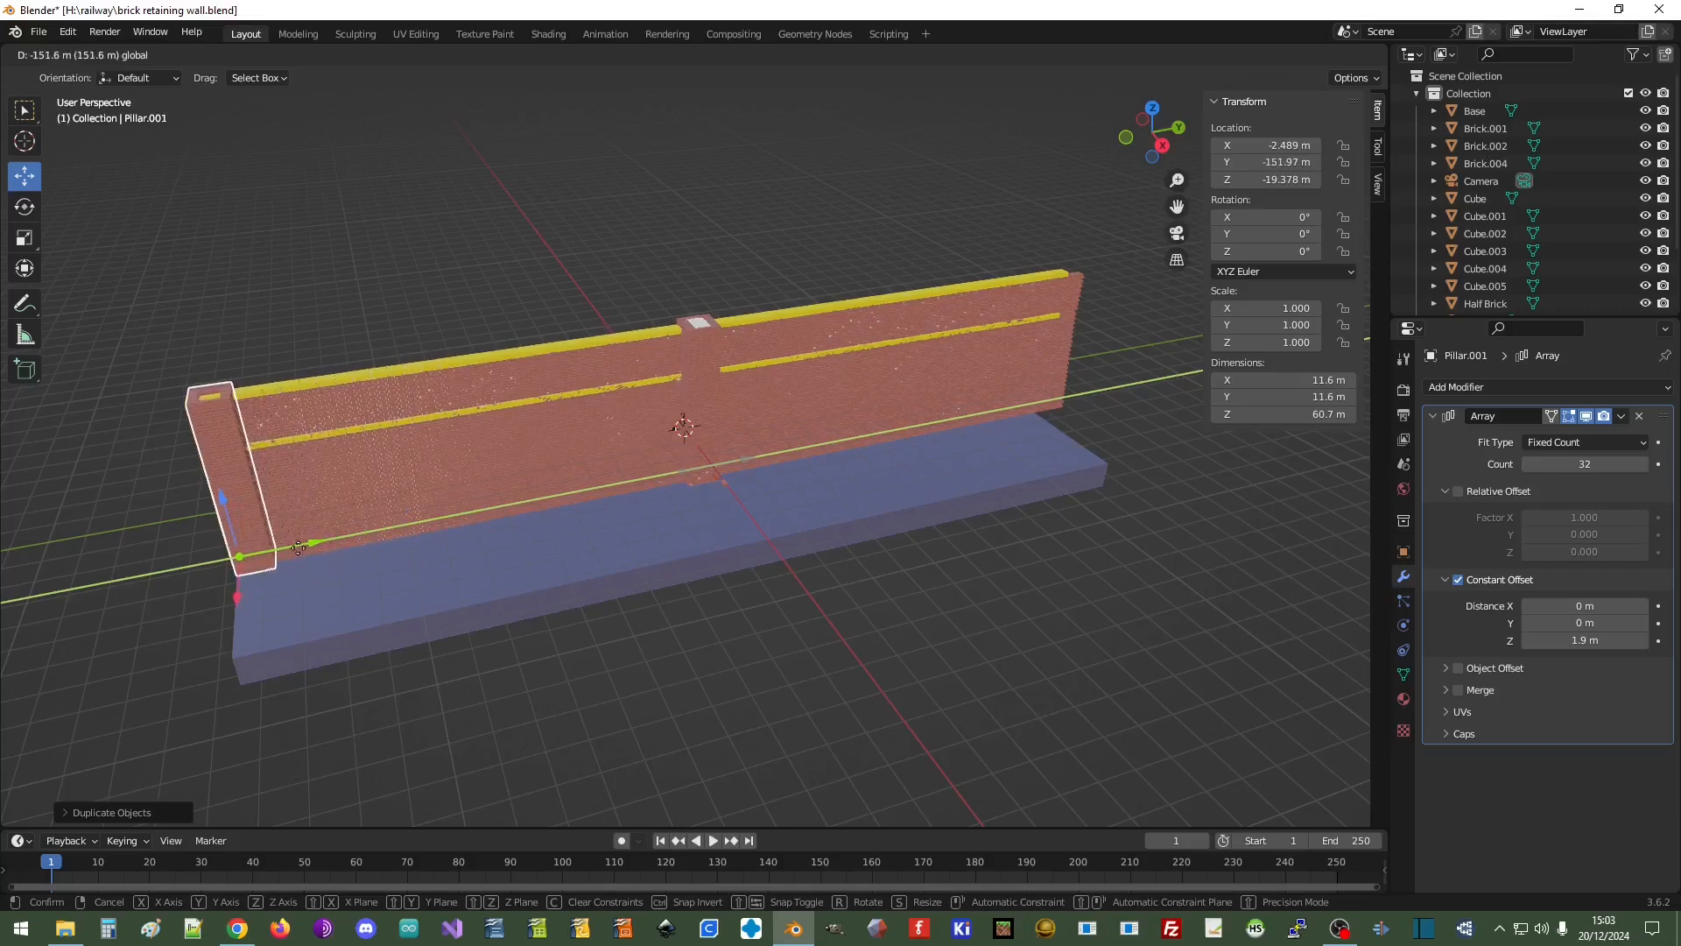
{"action": "left_click", "coordinate": [293, 556]}
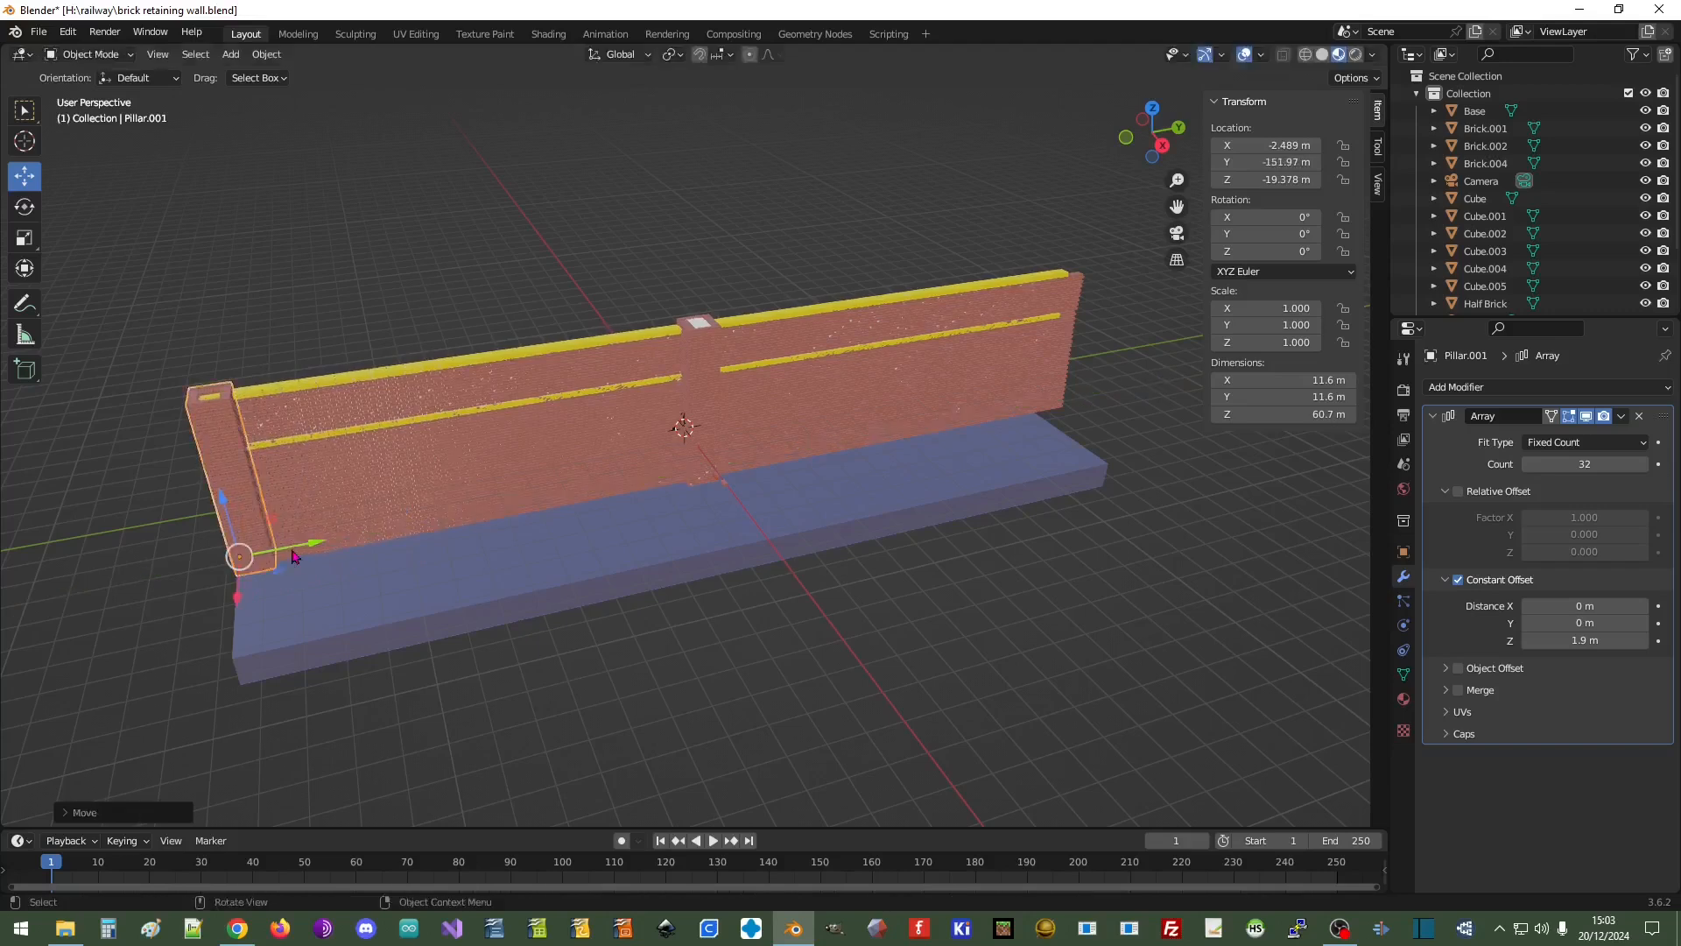
Delete the original mid-wall pillar and move the exposed Pillar Core into the end pillar, at about -147.28 m in Y
{"action": "left_click", "coordinate": [705, 455]}
{"action": "key", "text": "Delete"}
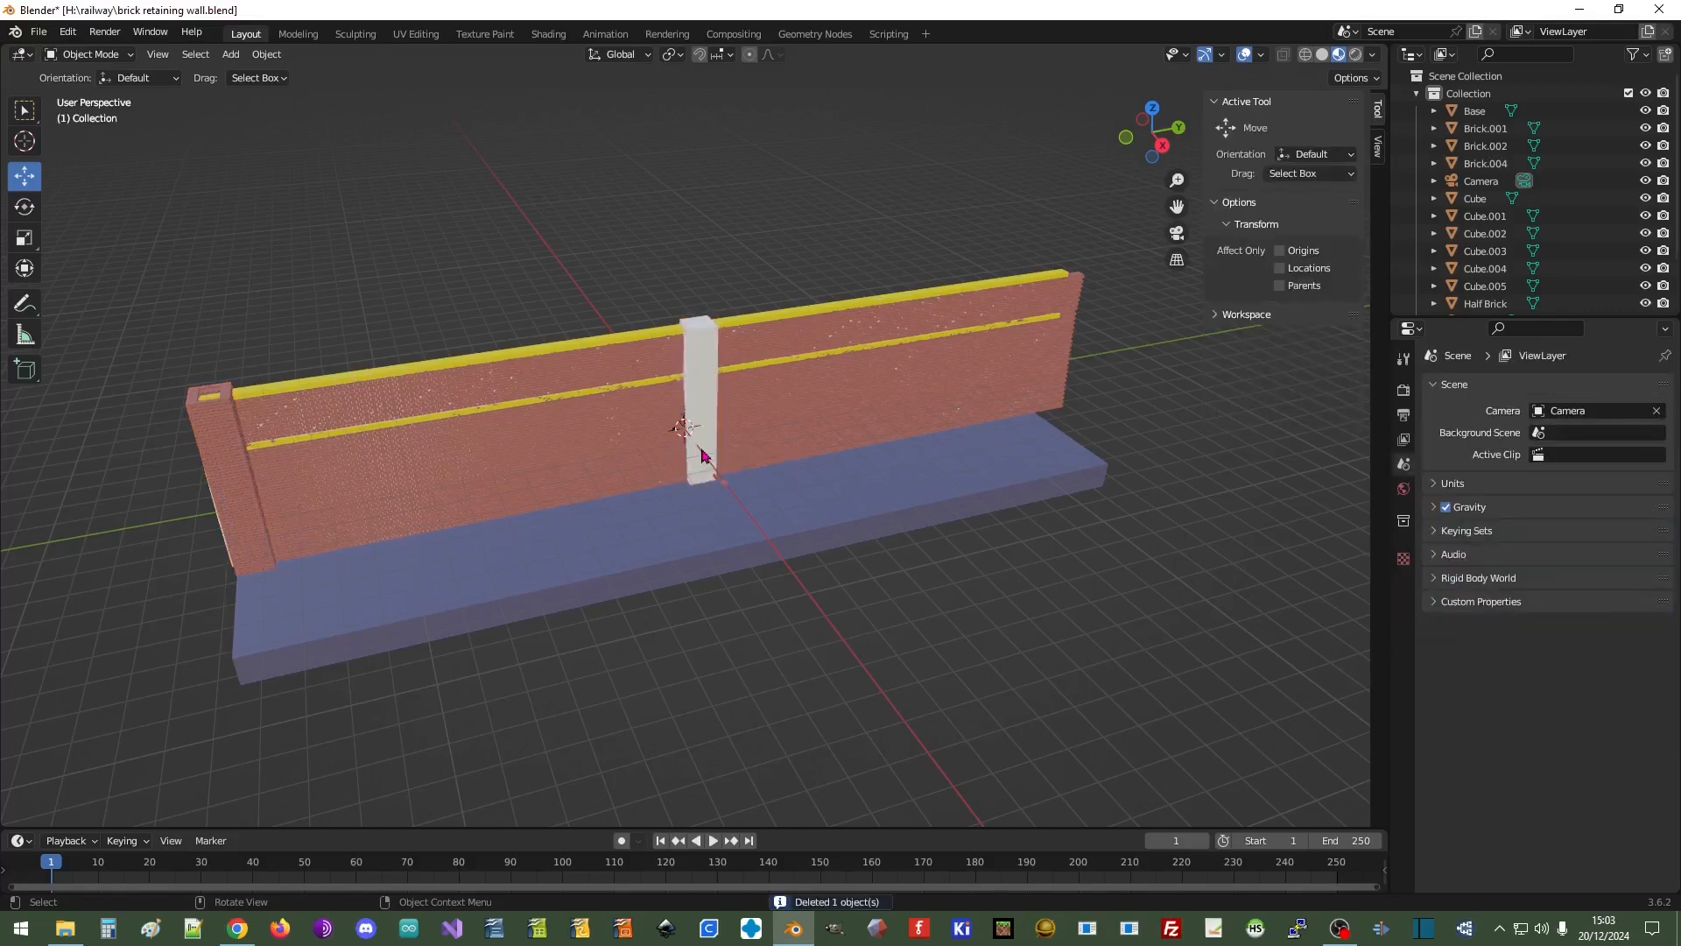
{"action": "left_click", "coordinate": [700, 458]}
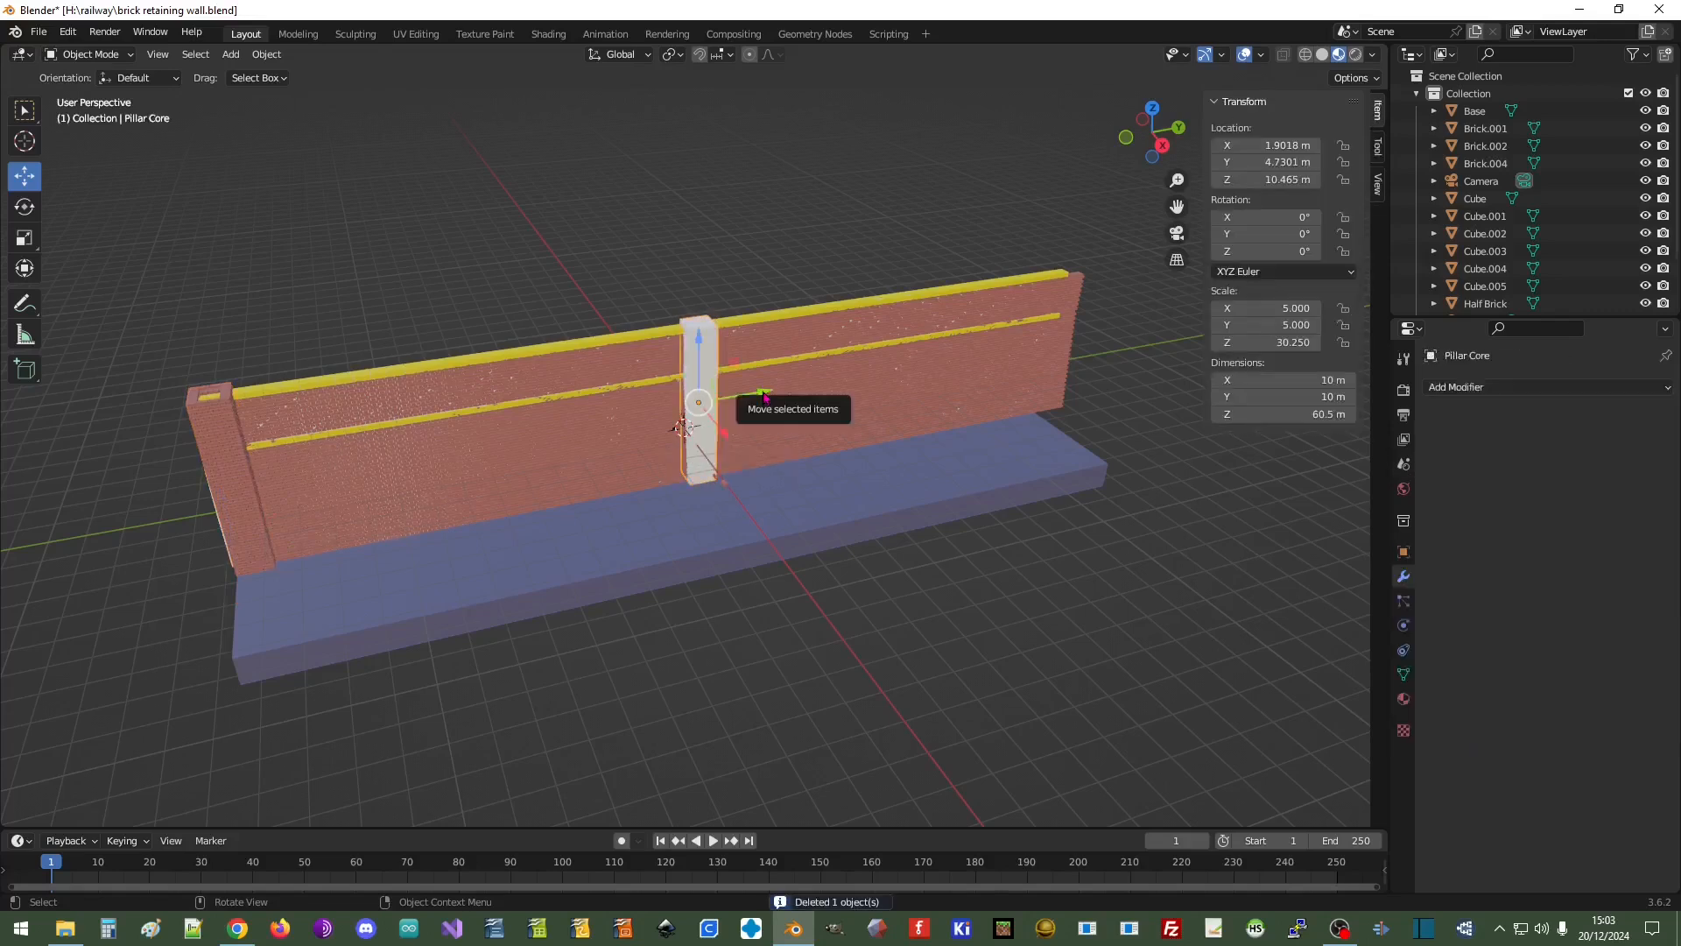
{"action": "left_click_drag", "start_coordinate": [706, 393], "coordinate": [296, 479]}
{"action": "middle_click_drag", "start_coordinate": [393, 389], "coordinate": [376, 507]}
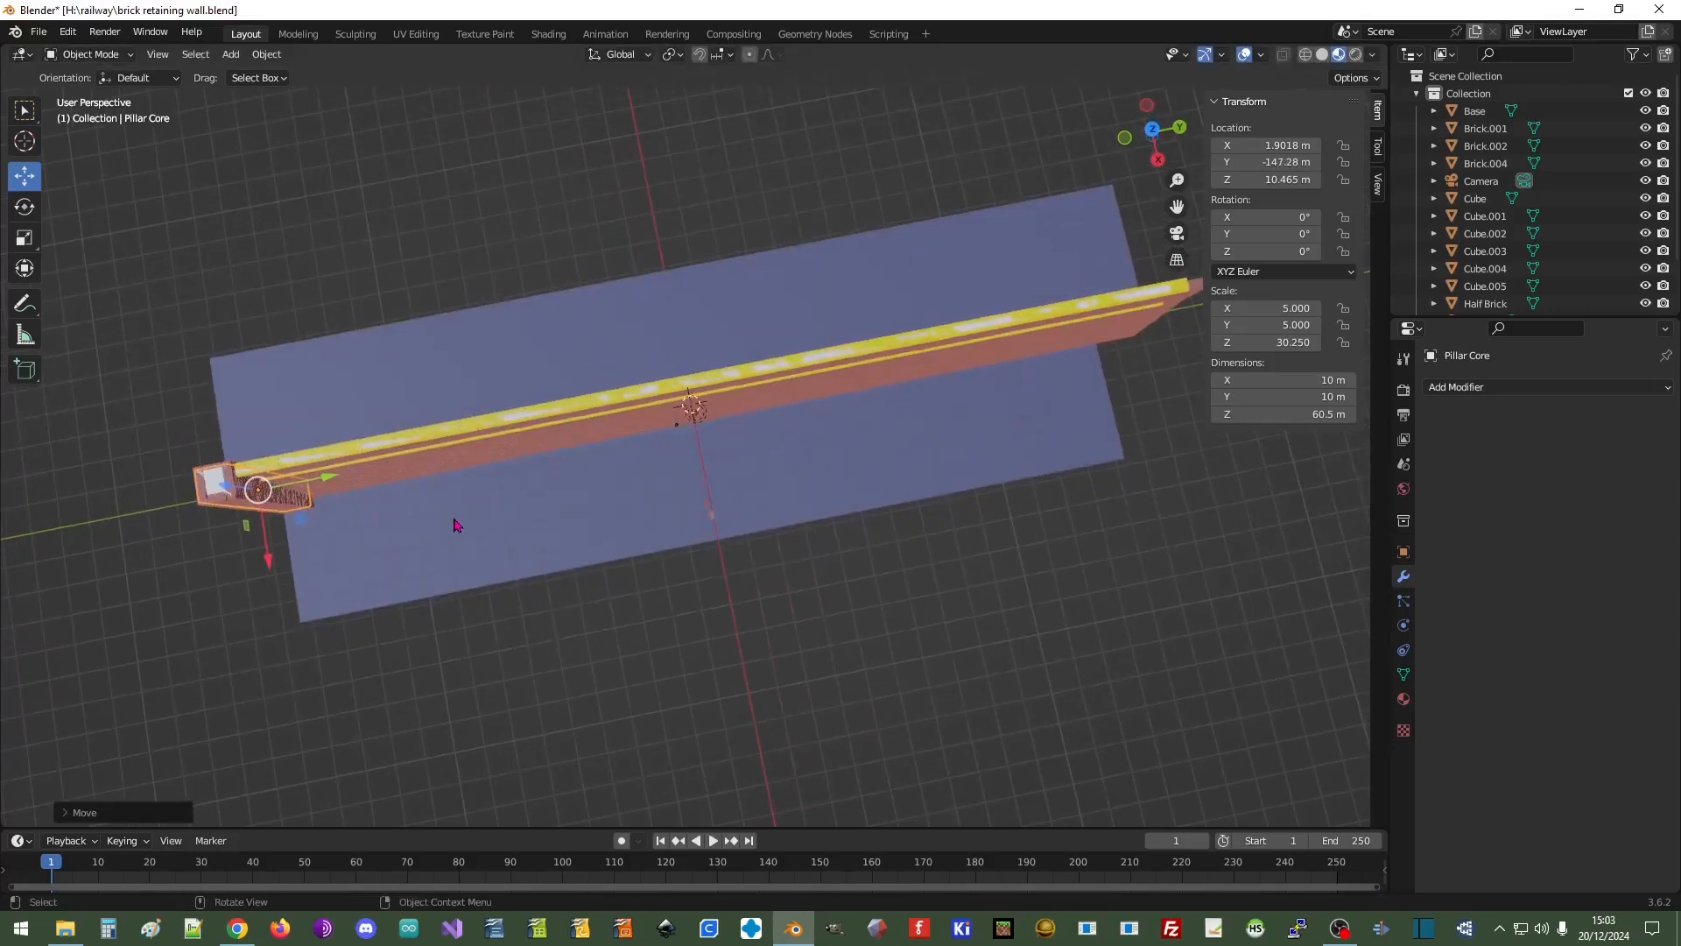
Shift the Pillar Core along the wall in top view to centre it inside the end pillar, at about -146.86 m in Y
{"action": "scroll", "coordinate": [455, 519], "scroll_direction": "up", "scroll_amount": 3}
{"action": "scroll", "coordinate": [454, 519], "scroll_direction": "down", "scroll_amount": 2}
{"action": "middle_click_drag", "start_coordinate": [464, 490], "coordinate": [918, 412], "text": "shift"}
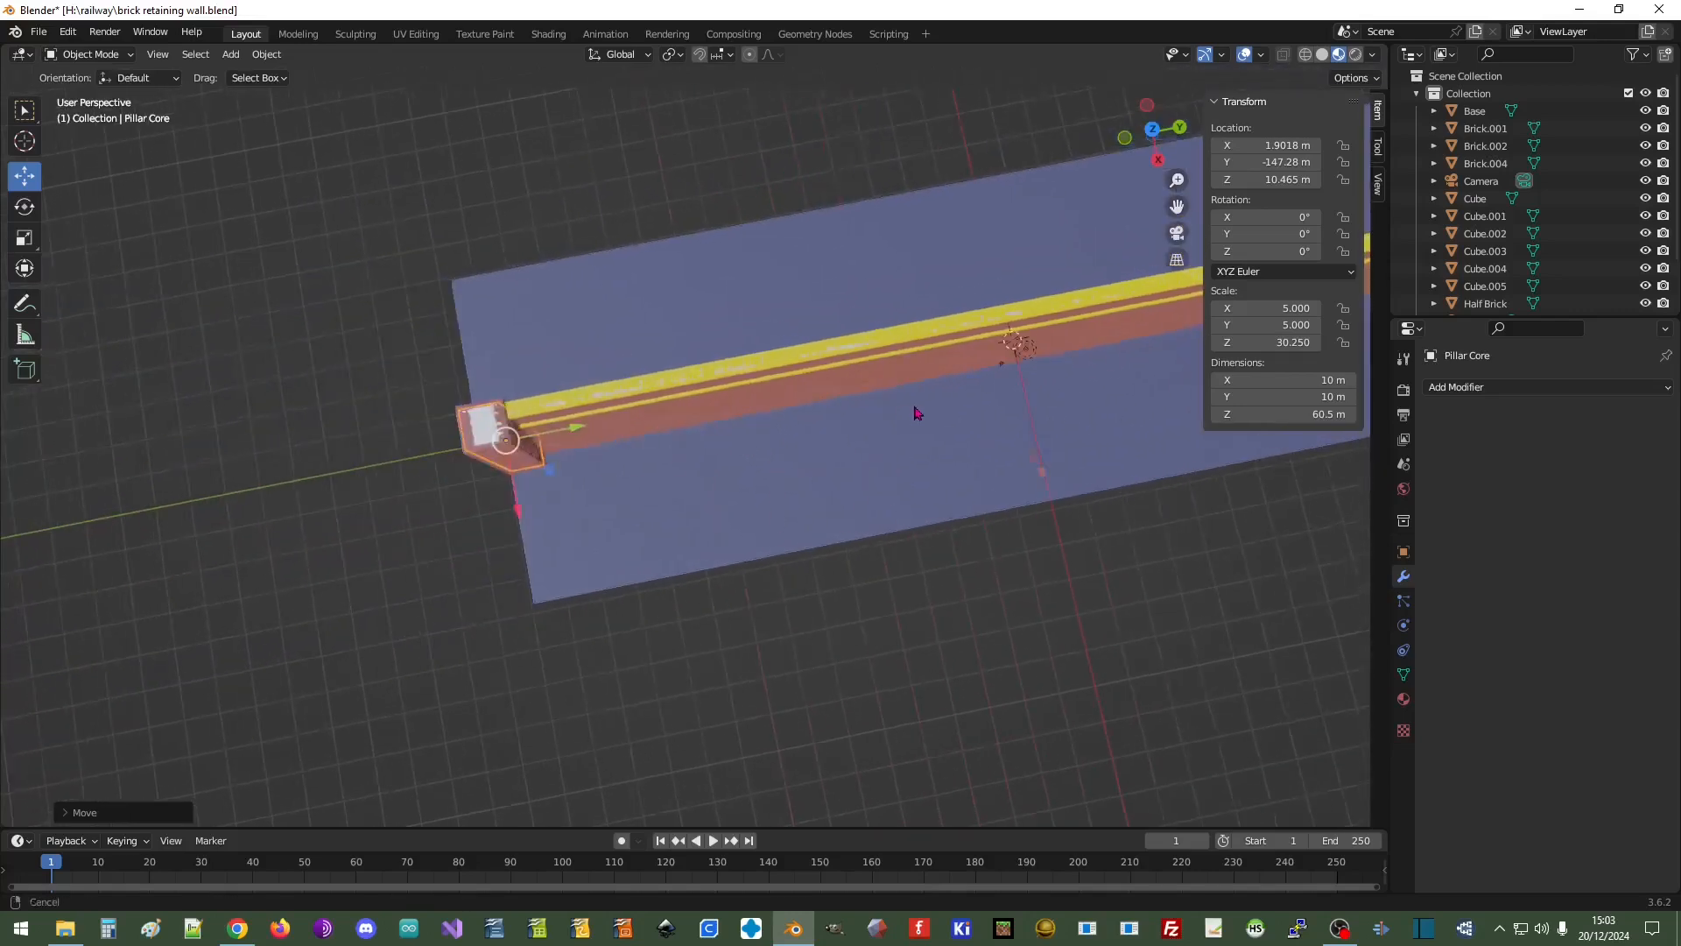
{"action": "middle_click_drag", "start_coordinate": [512, 542], "coordinate": [730, 508], "text": "shift"}
{"action": "scroll", "coordinate": [730, 506], "scroll_direction": "up", "scroll_amount": 5}
{"action": "middle_click_drag", "start_coordinate": [813, 356], "coordinate": [813, 382]}
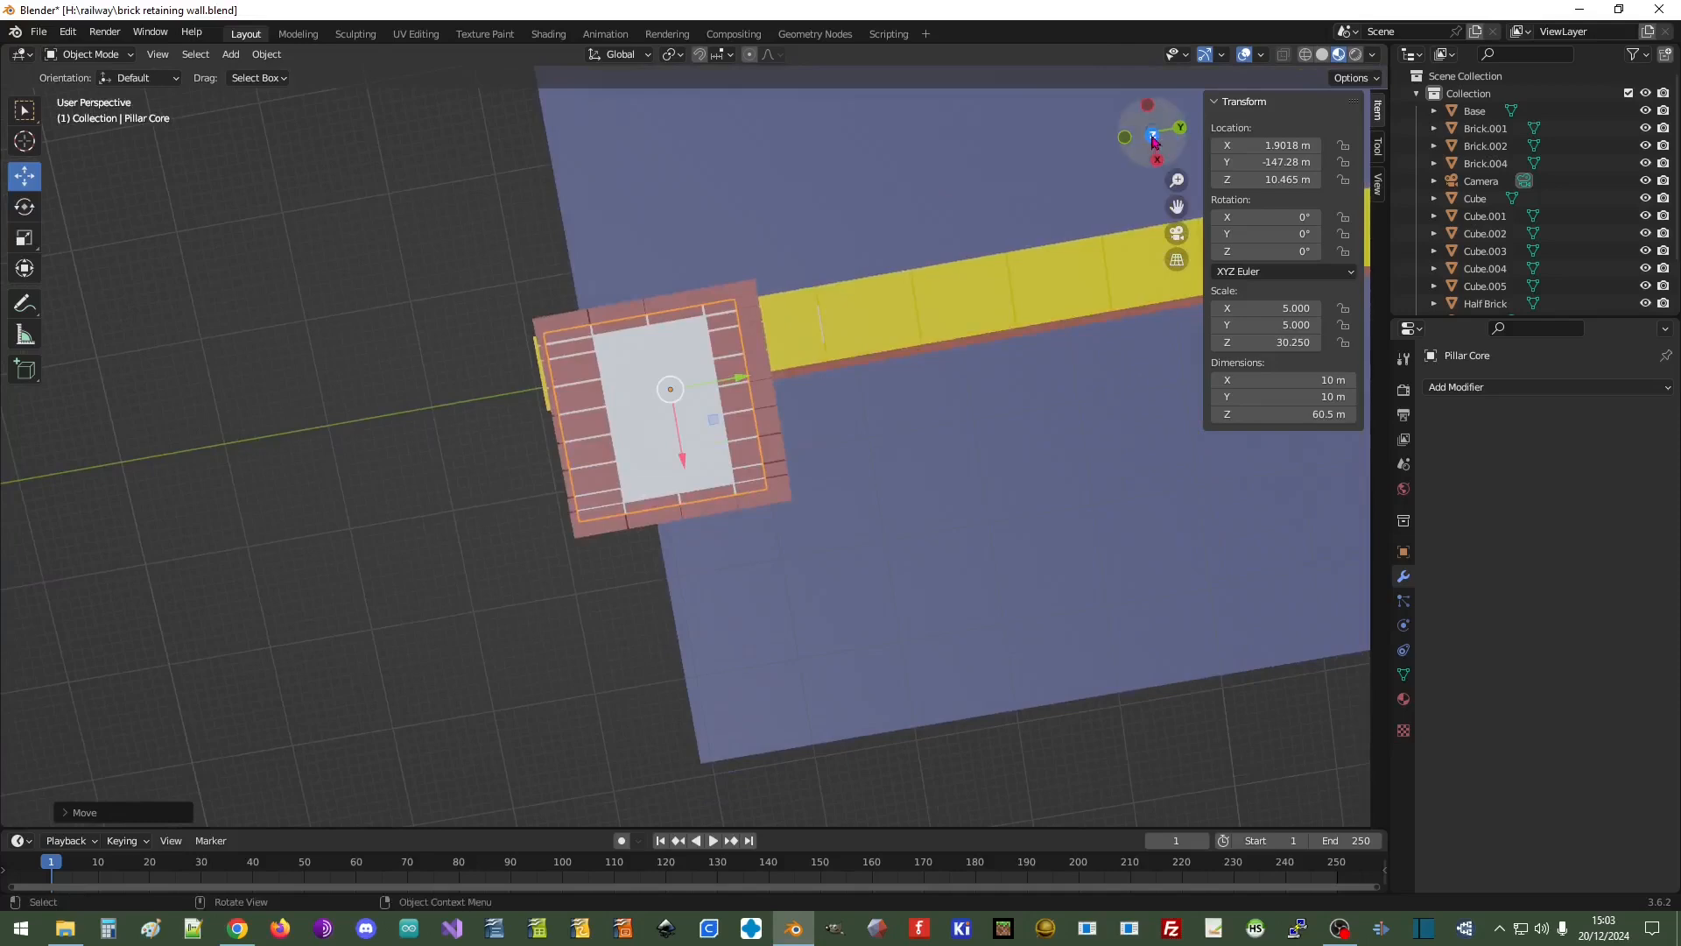
{"action": "left_click", "coordinate": [1152, 138]}
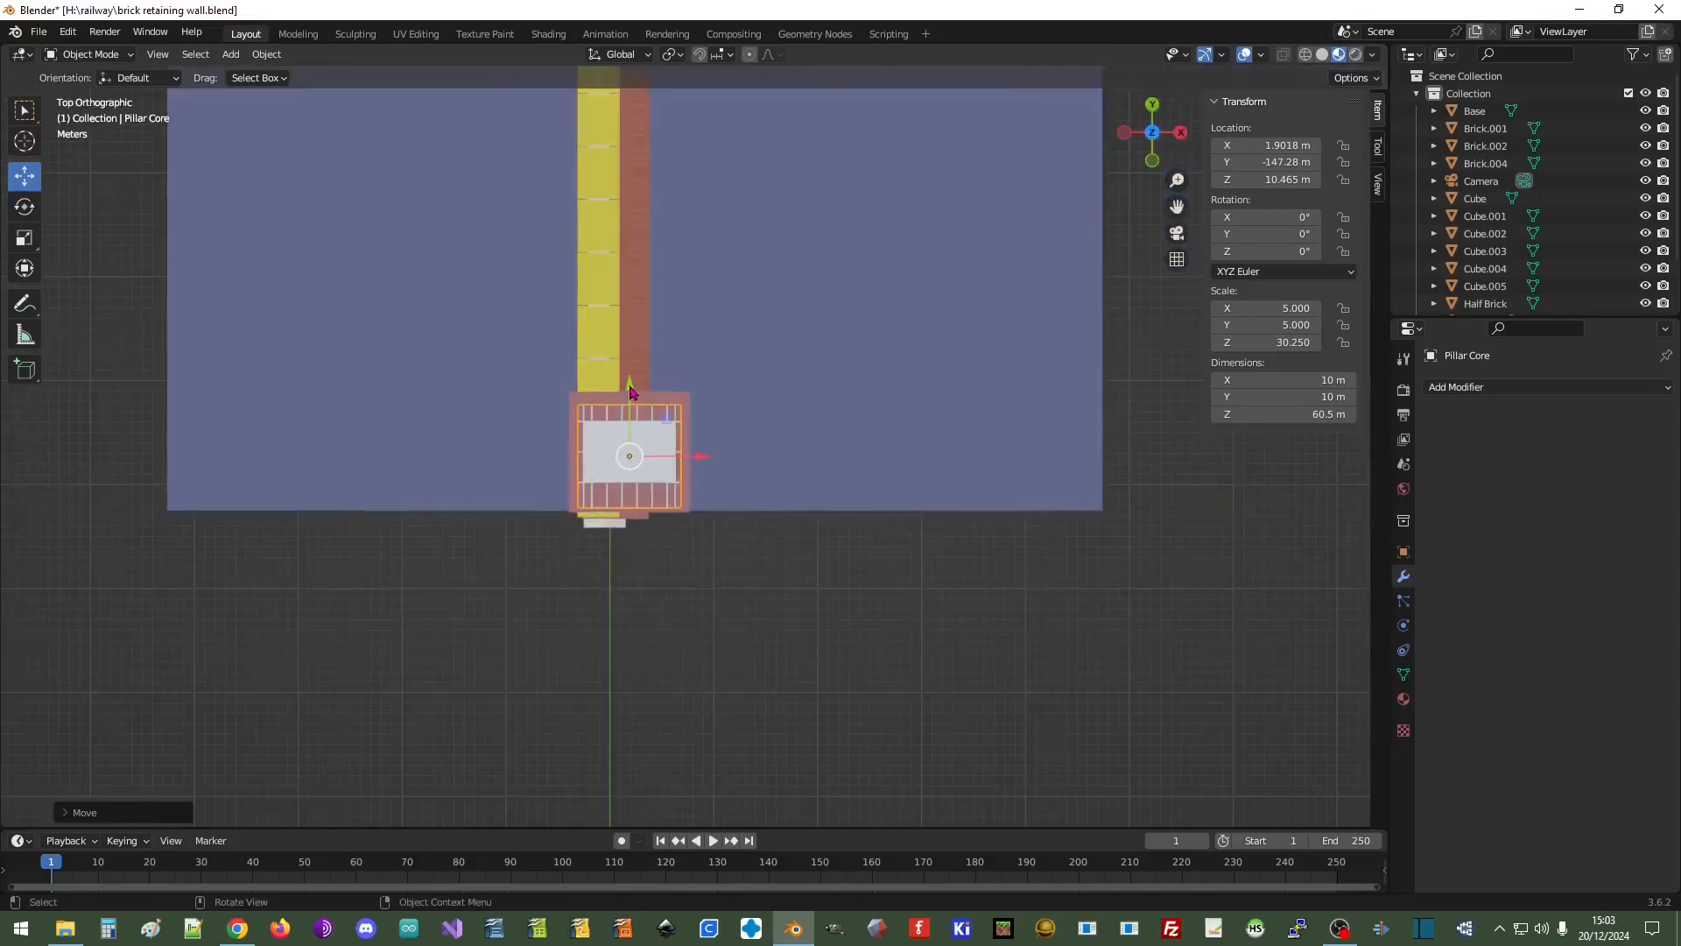
{"action": "left_click_drag", "start_coordinate": [630, 390], "coordinate": [625, 372]}
{"action": "scroll", "coordinate": [740, 530], "scroll_direction": "up", "scroll_amount": 1}
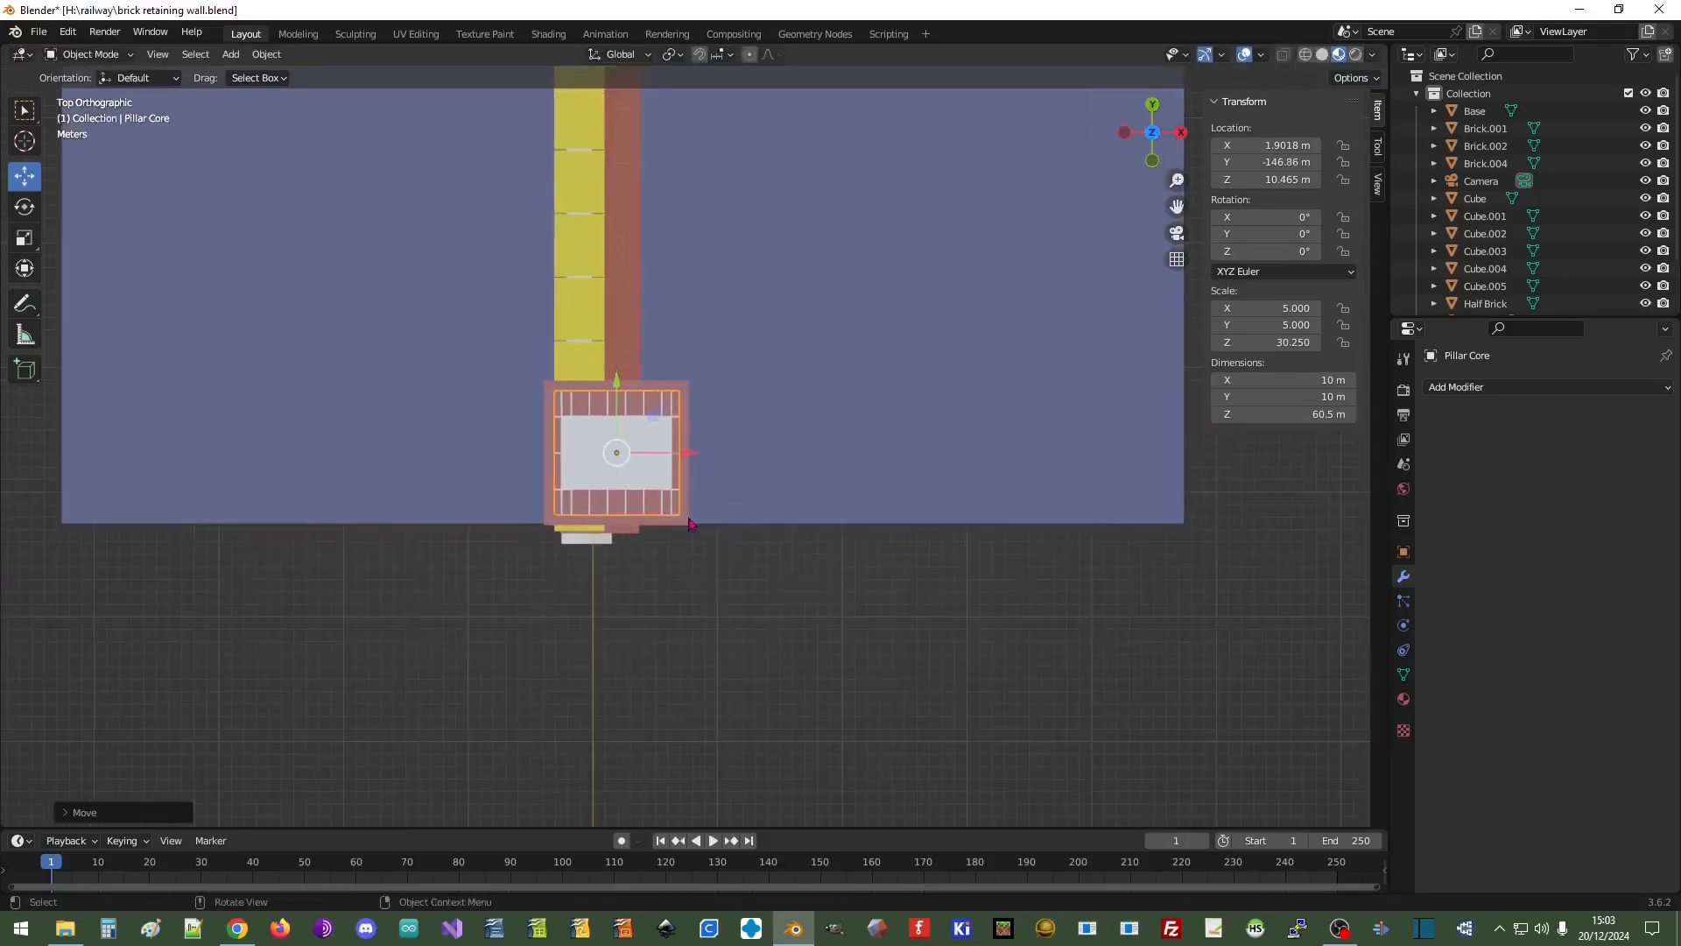
Move the end pillar outward to about -157.38 m in Y and its Pillar Core to about -152.33 m in Y
{"action": "left_click", "coordinate": [634, 430]}
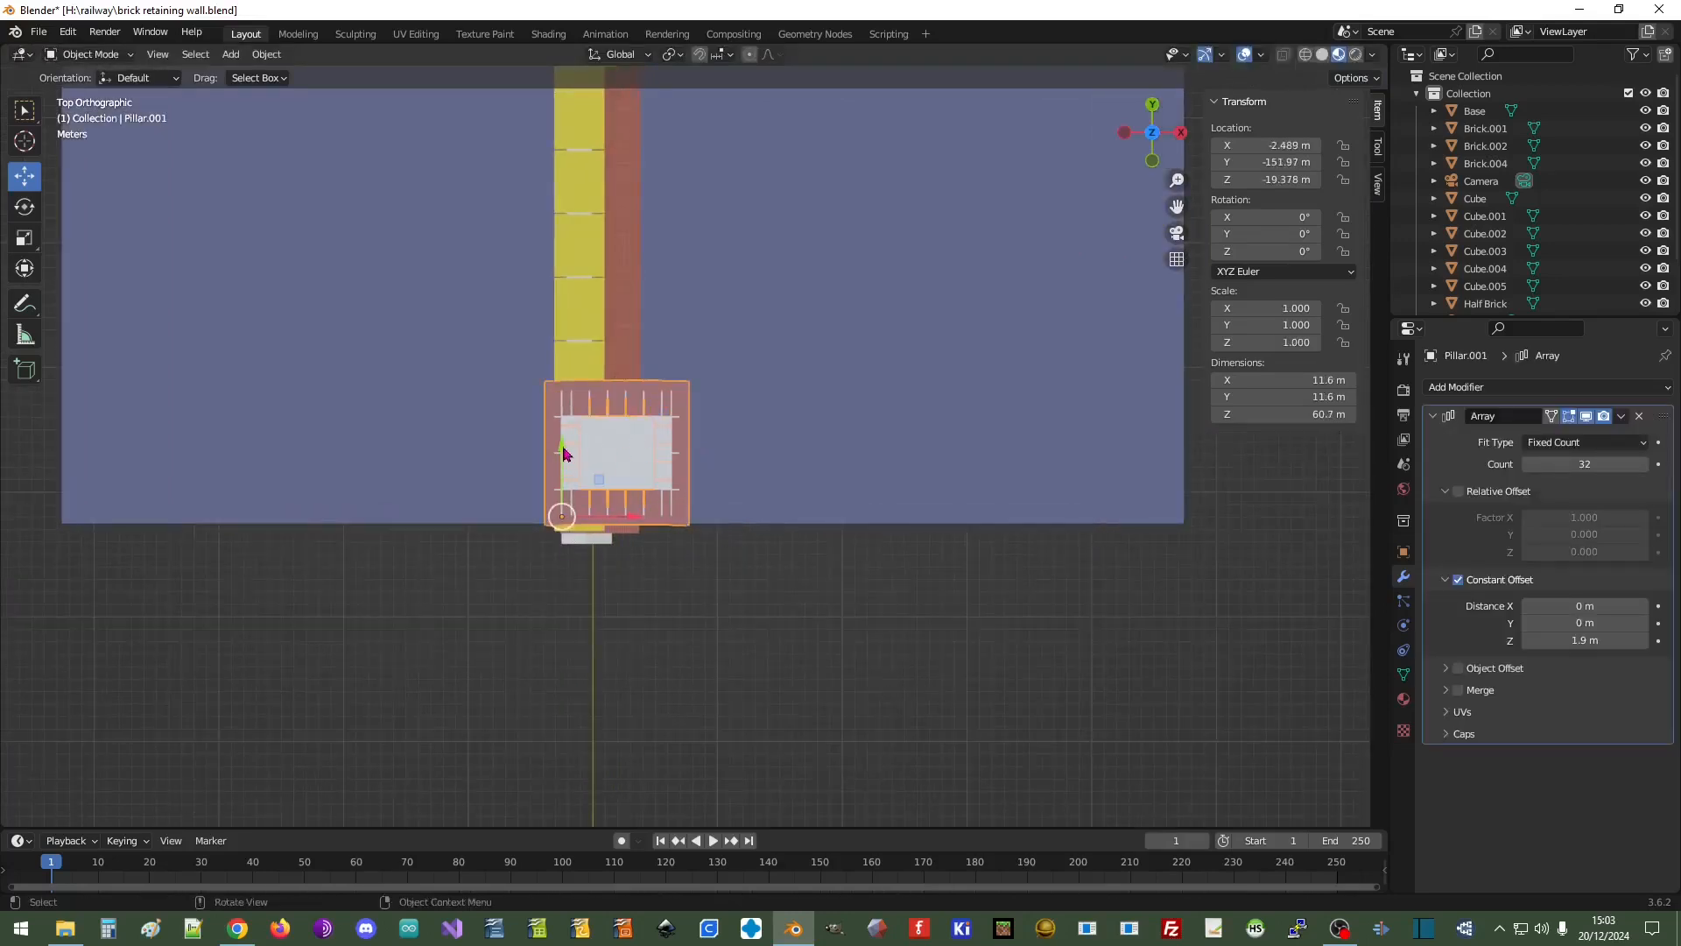
{"action": "left_click_drag", "start_coordinate": [564, 454], "coordinate": [554, 520]}
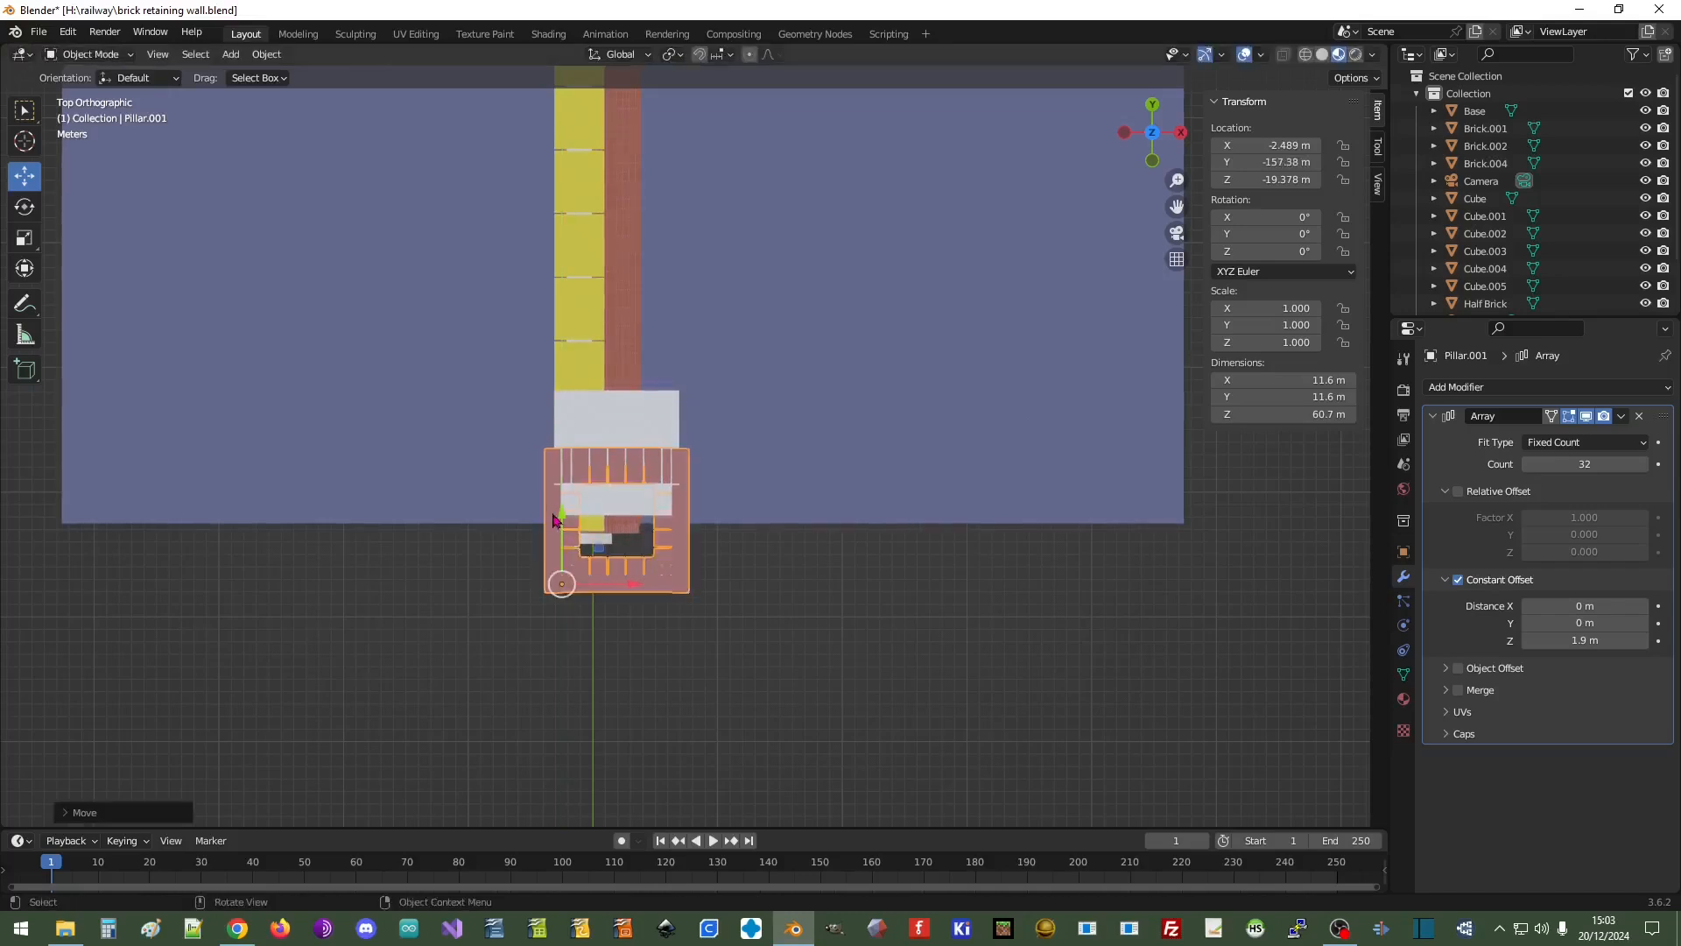
{"action": "left_click", "coordinate": [630, 424]}
{"action": "left_click_drag", "start_coordinate": [614, 385], "coordinate": [617, 451]}
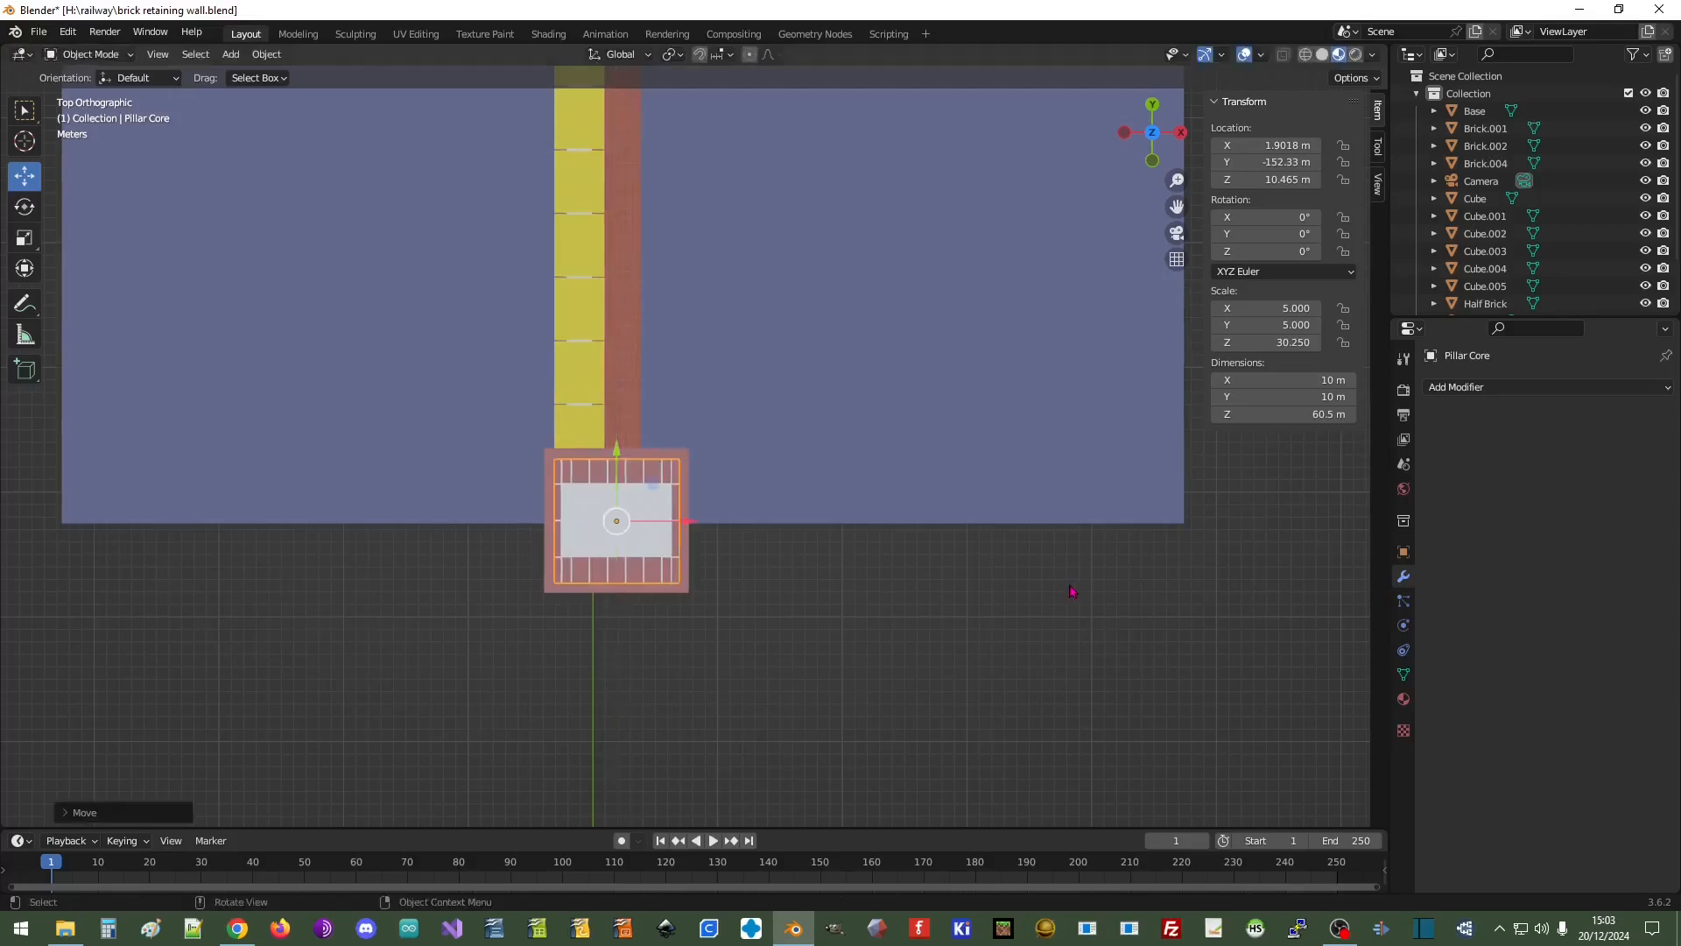
Duplicate the Pillar Core in place and set the copy's Z dimension to 1.8 m
{"action": "scroll", "coordinate": [1088, 590], "scroll_direction": "down", "scroll_amount": 3}
{"action": "middle_click_drag", "start_coordinate": [1088, 590], "coordinate": [964, 507]}
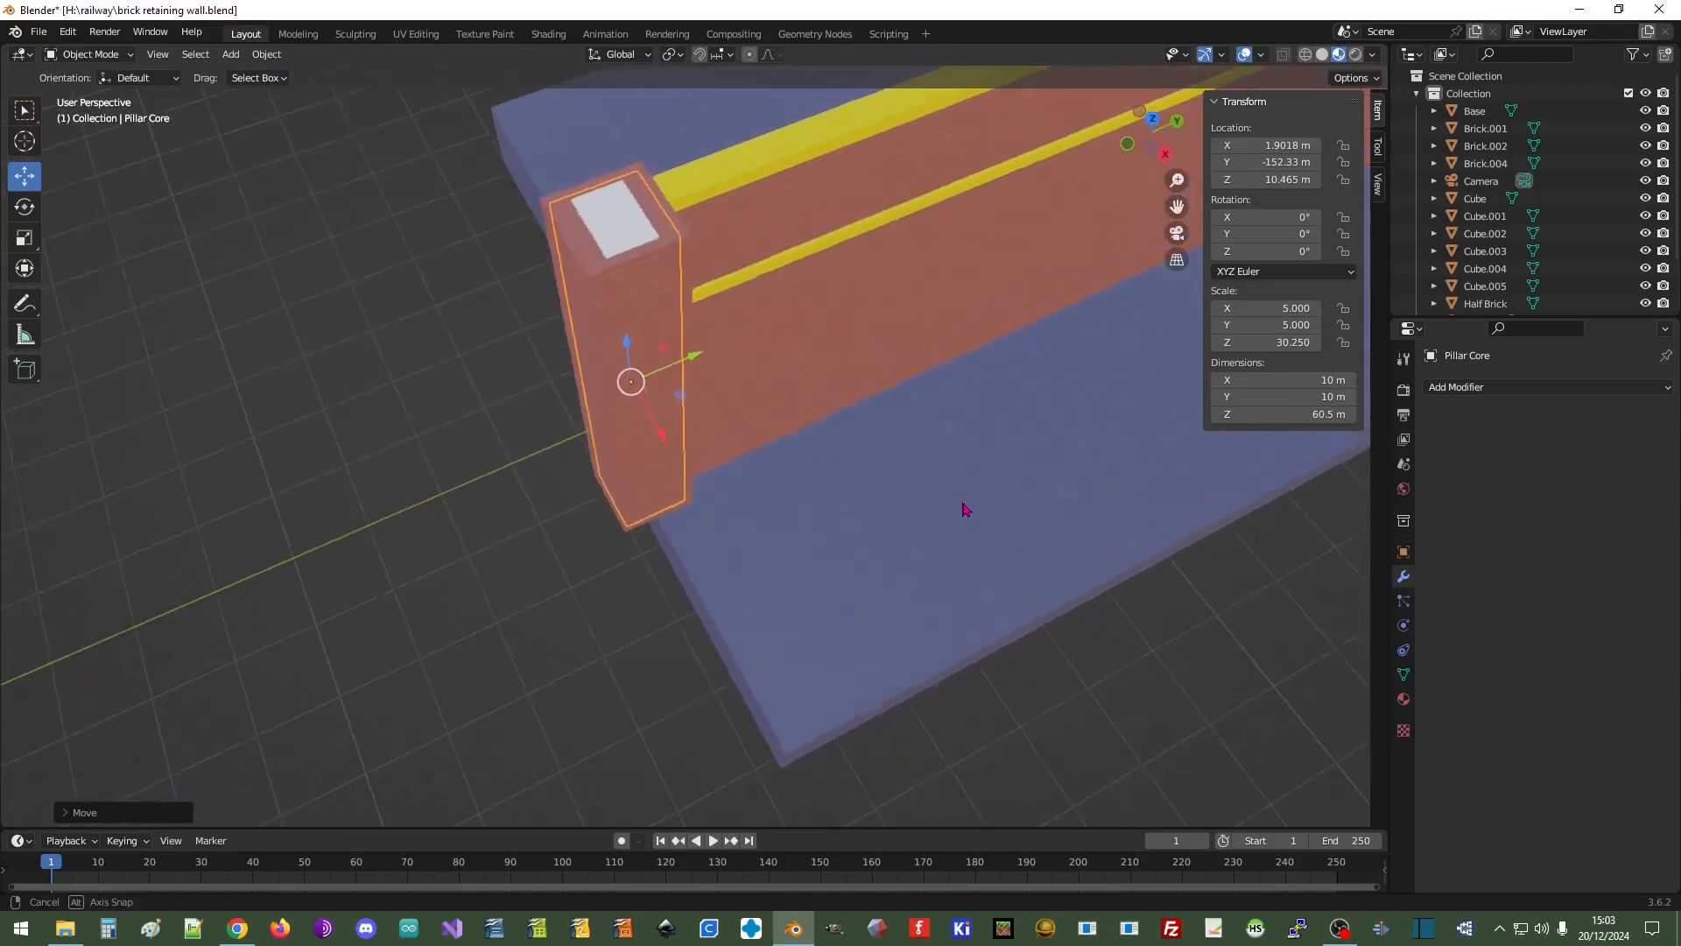
{"action": "left_click", "coordinate": [619, 233]}
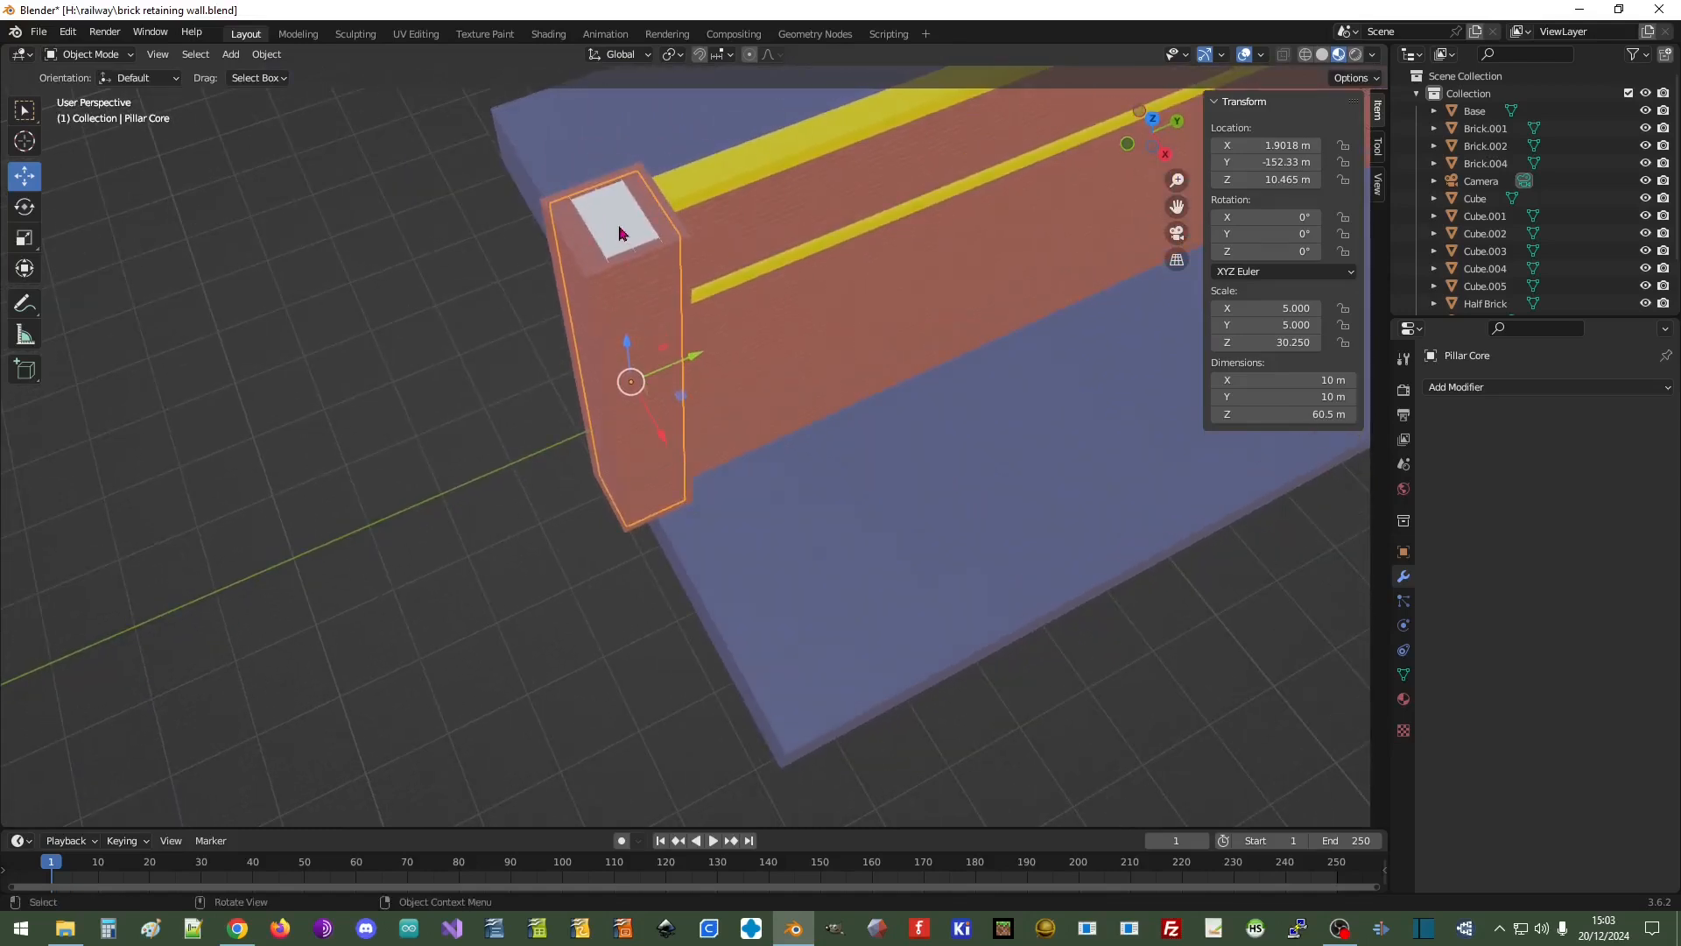
{"action": "left_click", "coordinate": [619, 232]}
{"action": "left_click", "coordinate": [619, 233]}
{"action": "left_click", "coordinate": [619, 239]}
{"action": "right_click", "coordinate": [619, 239]}
{"action": "left_click", "coordinate": [619, 234]}
{"action": "right_click", "coordinate": [612, 235]}
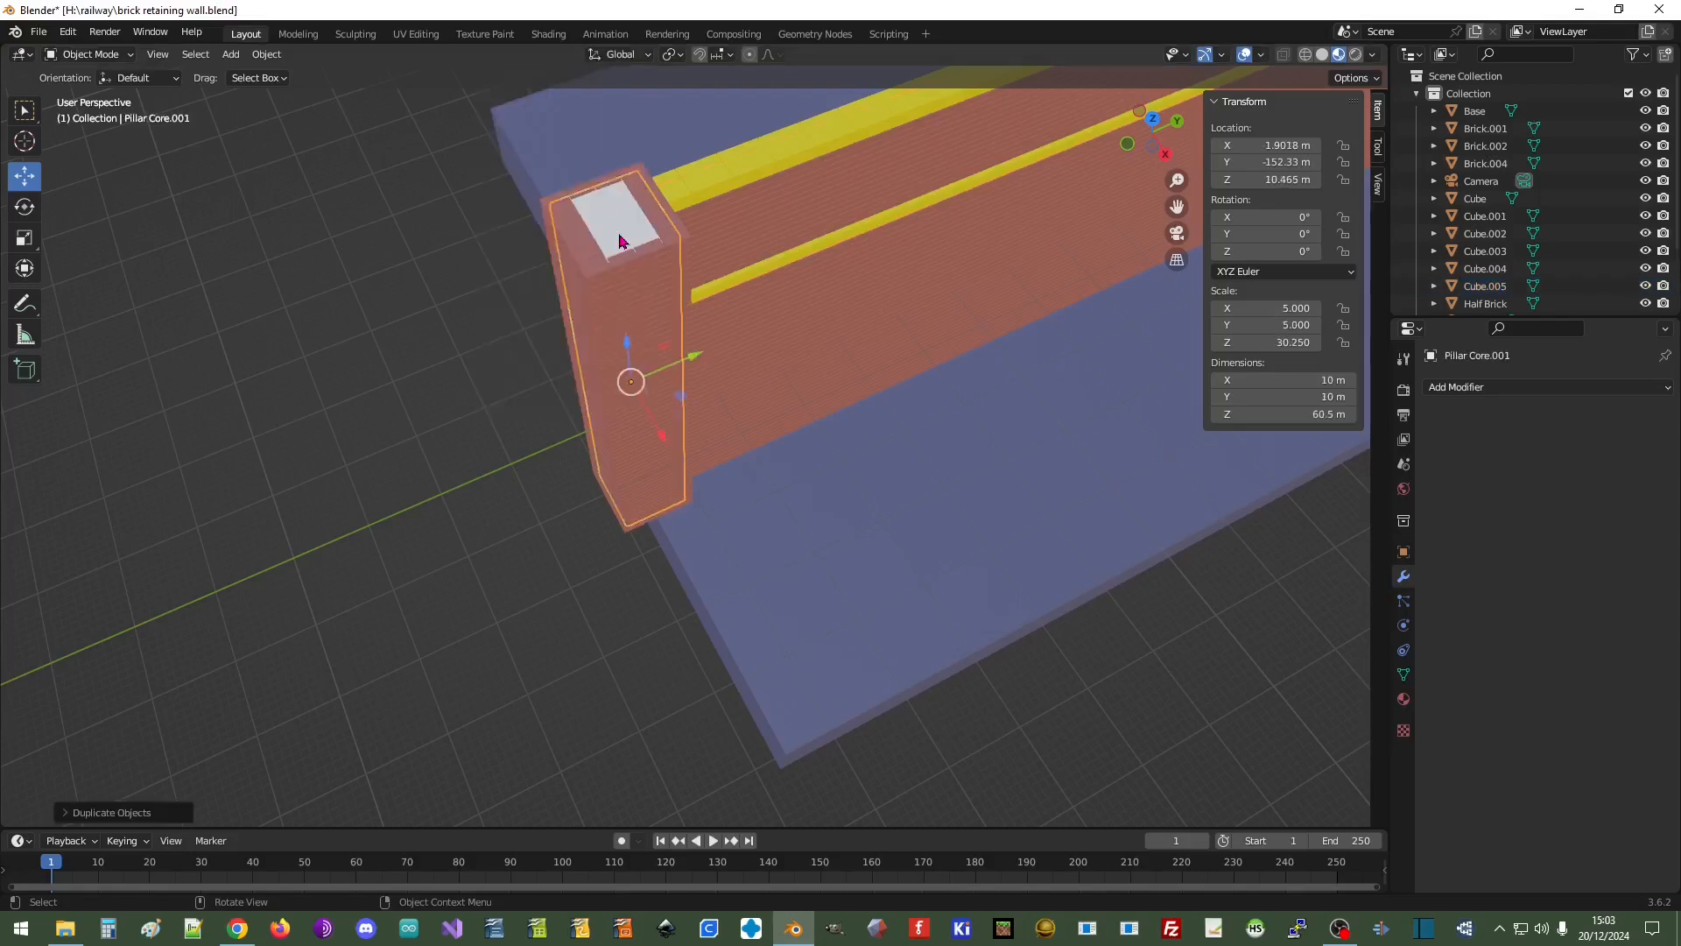
{"action": "left_click", "coordinate": [1302, 418]}
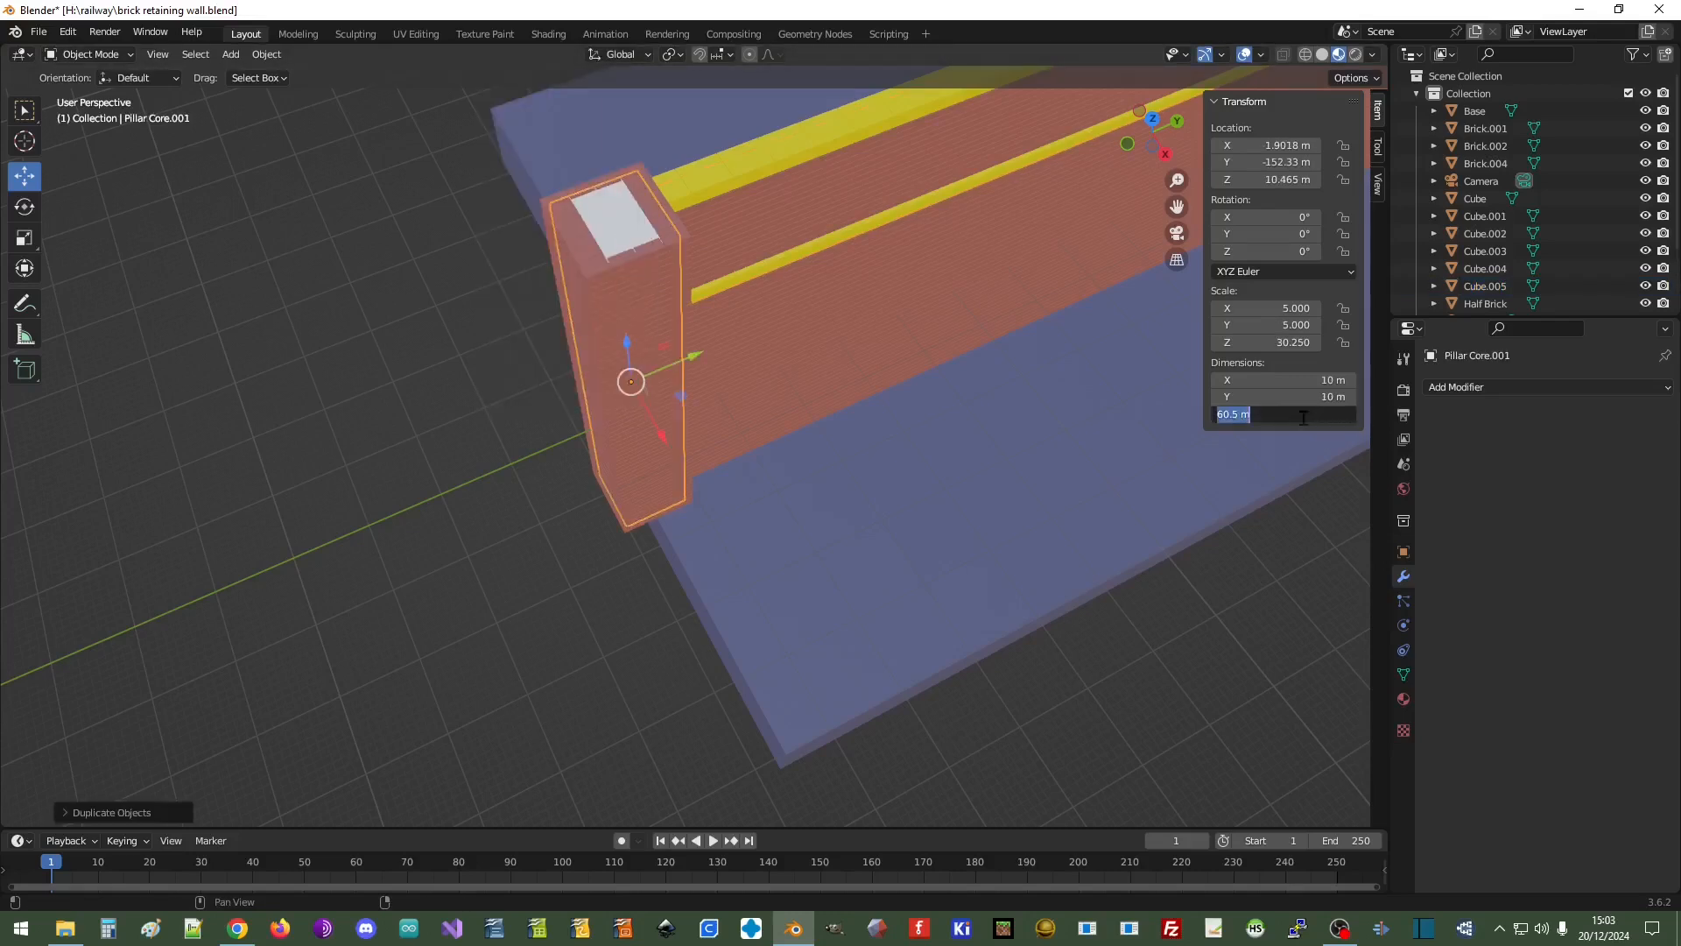
{"action": "type", "text": "1.8"}
{"action": "key", "text": "Return"}
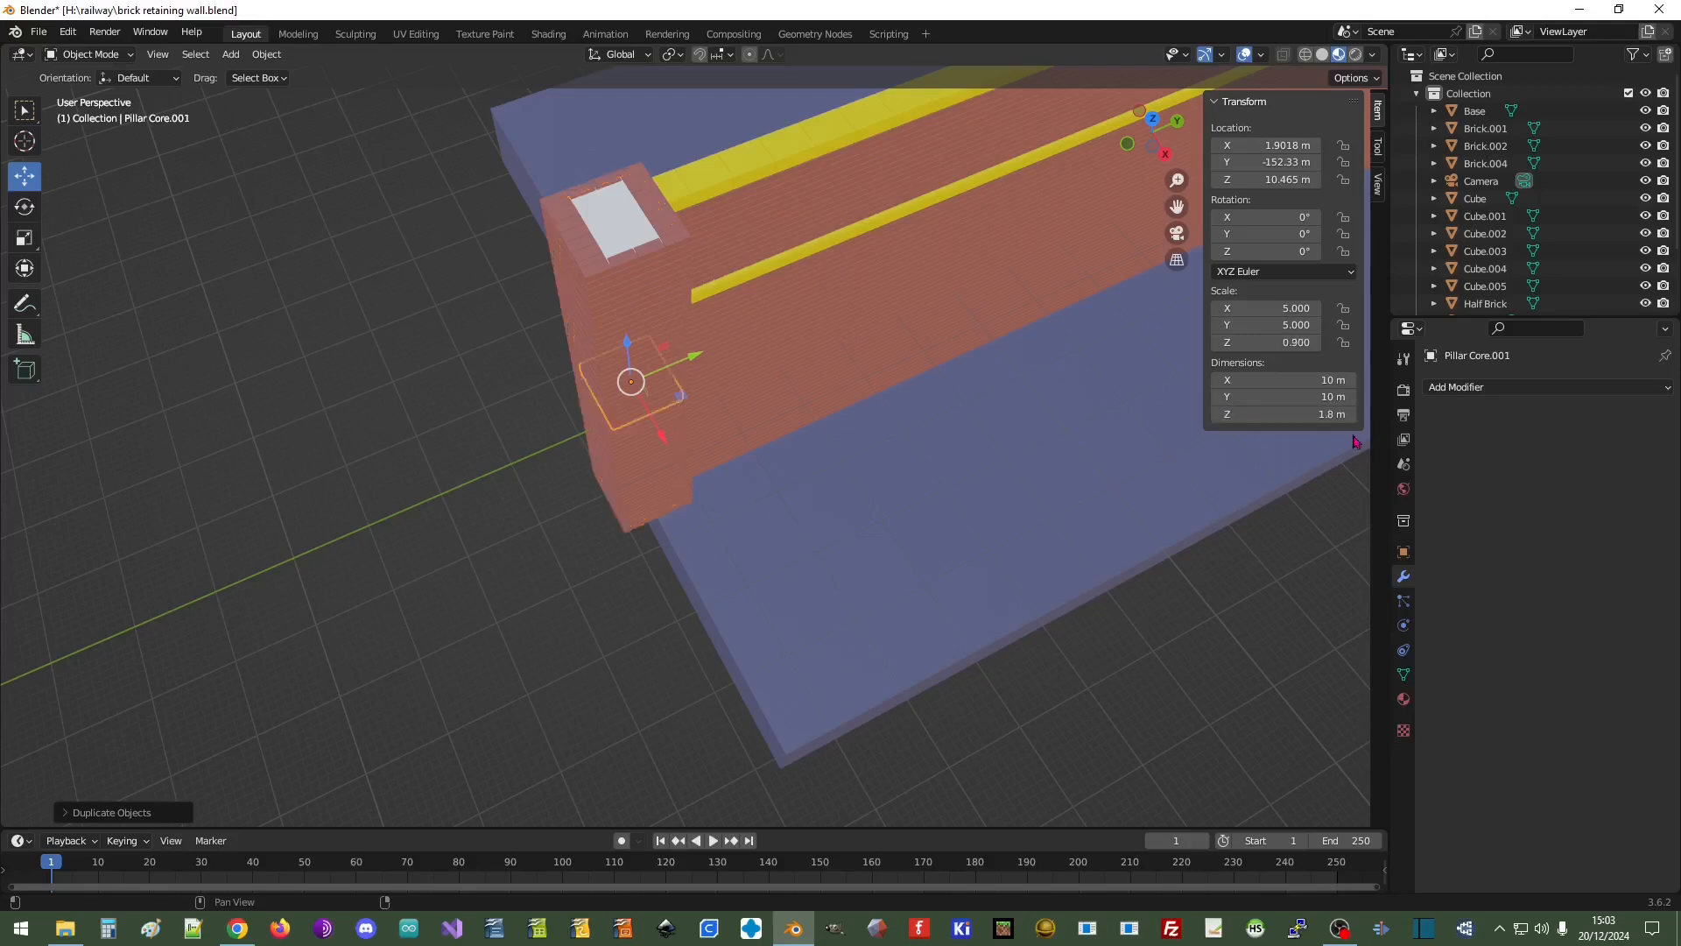
Raise the thin copy above the pillar to about 46.44 m in Z and set its X and Y dimensions to 12 m
{"action": "left_click_drag", "start_coordinate": [626, 352], "coordinate": [554, 151]}
{"action": "left_click", "coordinate": [554, 152]}
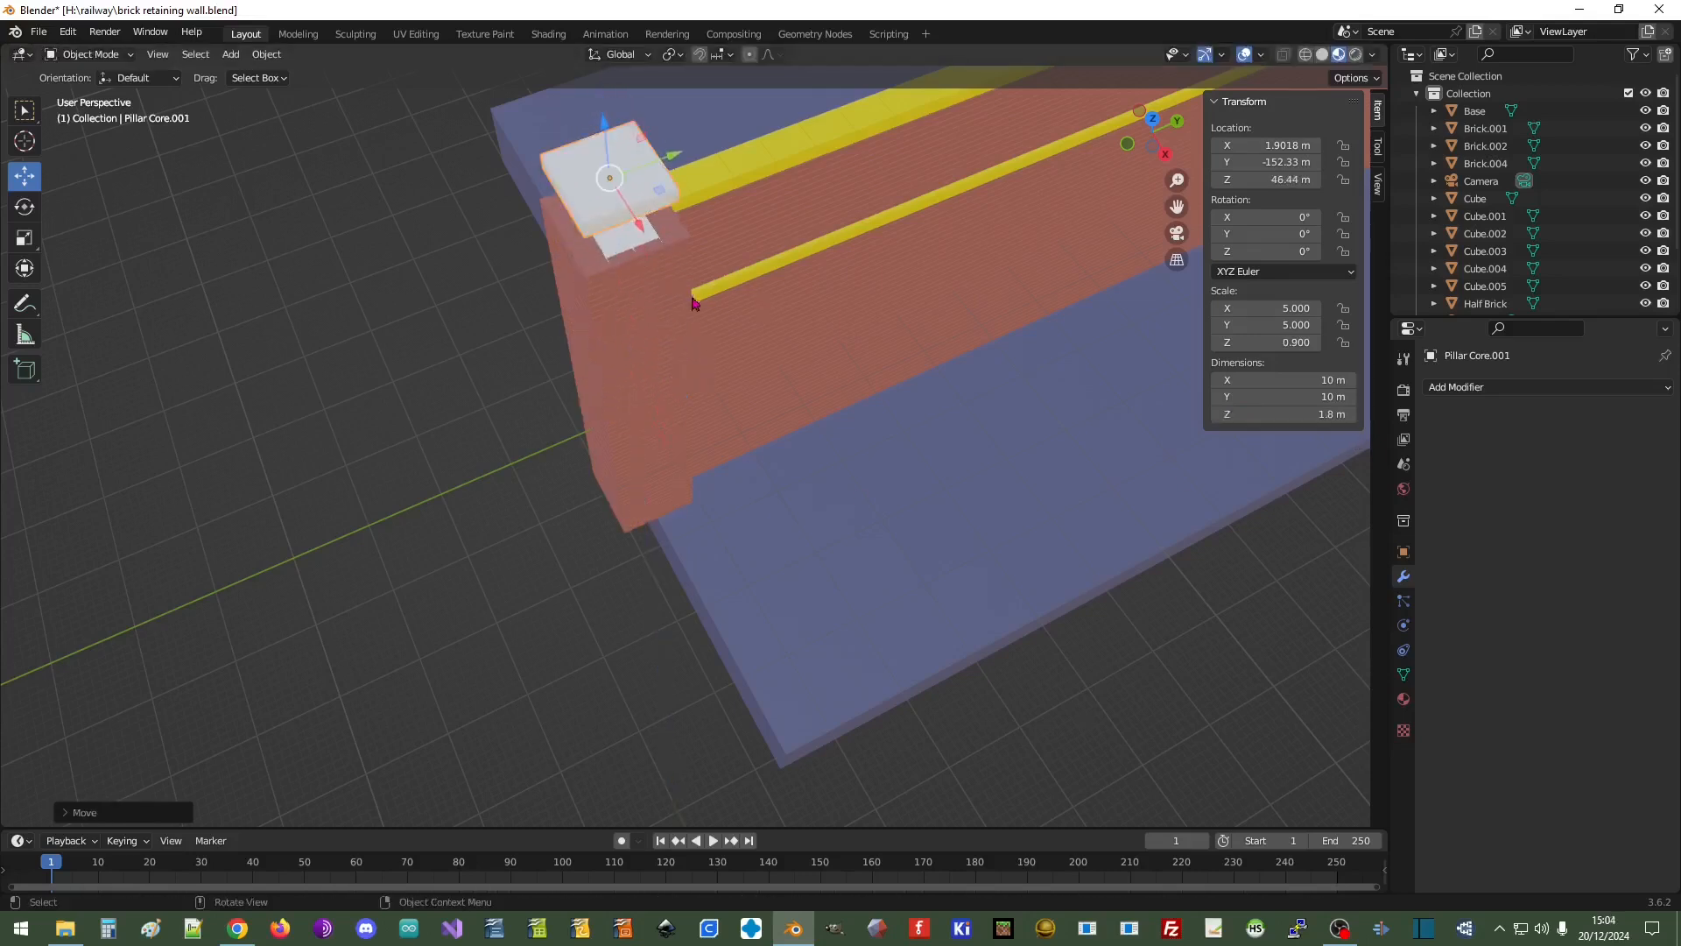
{"action": "left_click", "coordinate": [1302, 379]}
{"action": "type", "text": "12"}
{"action": "key", "text": "Tab"}
{"action": "type", "text": "12"}
{"action": "key", "text": "Tab"}
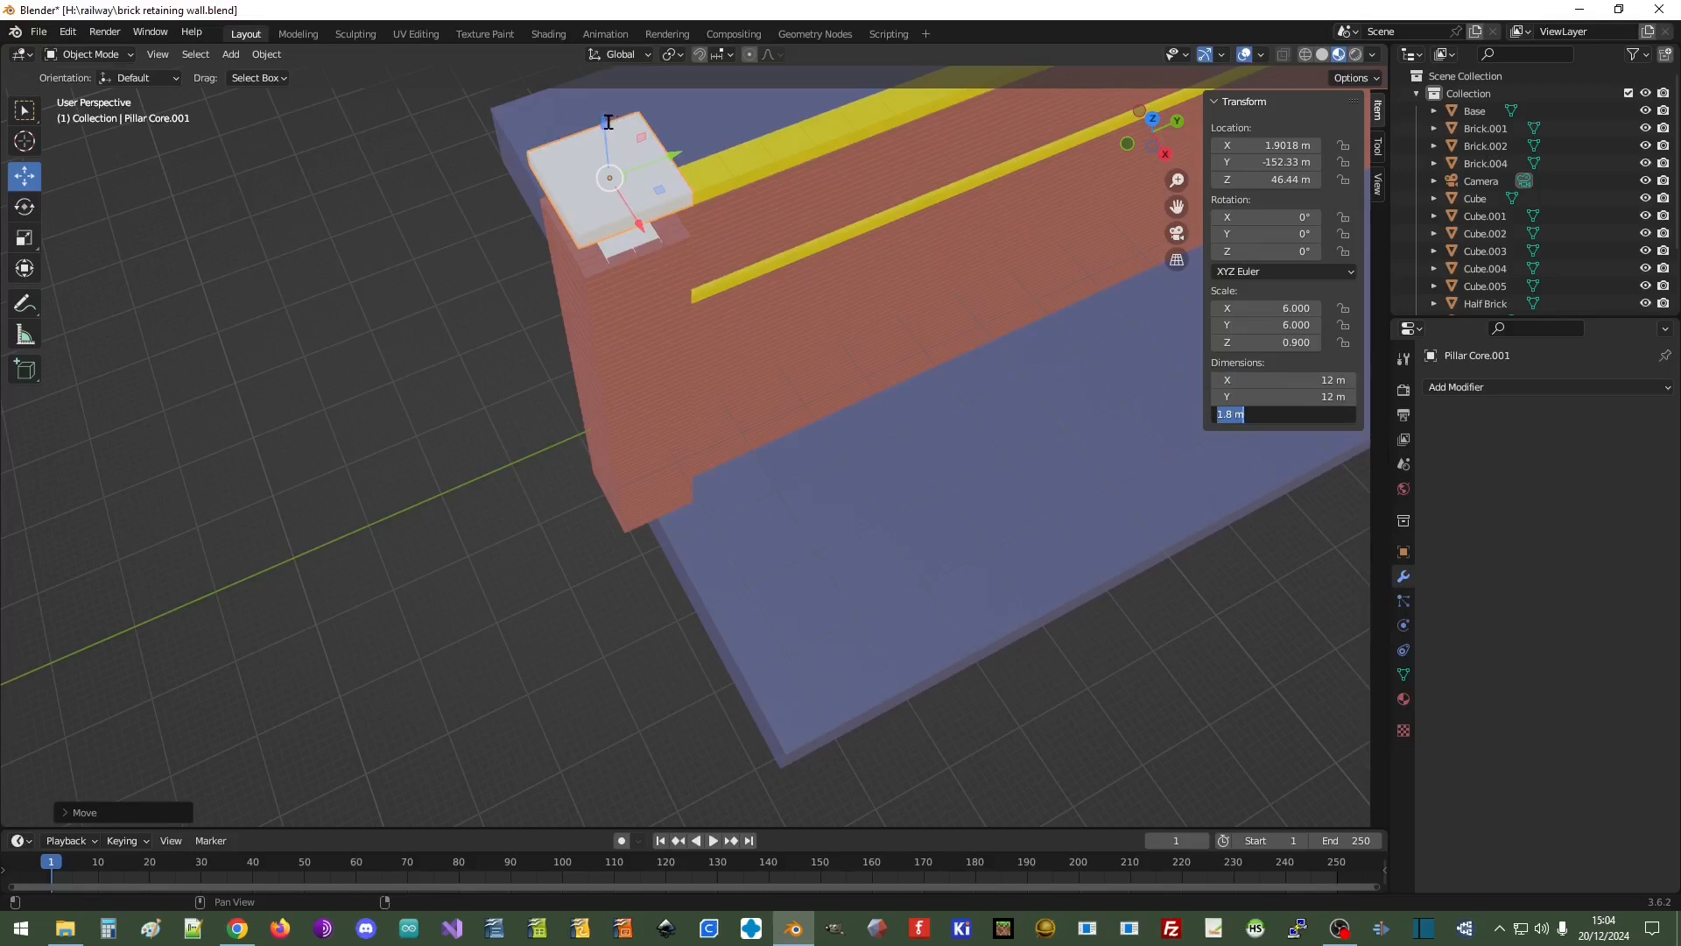
{"action": "key", "text": "Return"}
Lower the slab to about 36.903 m in Z and set its X and Y dimensions to 14 m
{"action": "left_click_drag", "start_coordinate": [605, 130], "coordinate": [807, 287]}
{"action": "middle_click_drag", "start_coordinate": [807, 288], "coordinate": [657, 300]}
{"action": "double_click", "coordinate": [1323, 379]}
{"action": "type", "text": "14"}
{"action": "key", "text": "Tab"}
{"action": "type", "text": "14"}
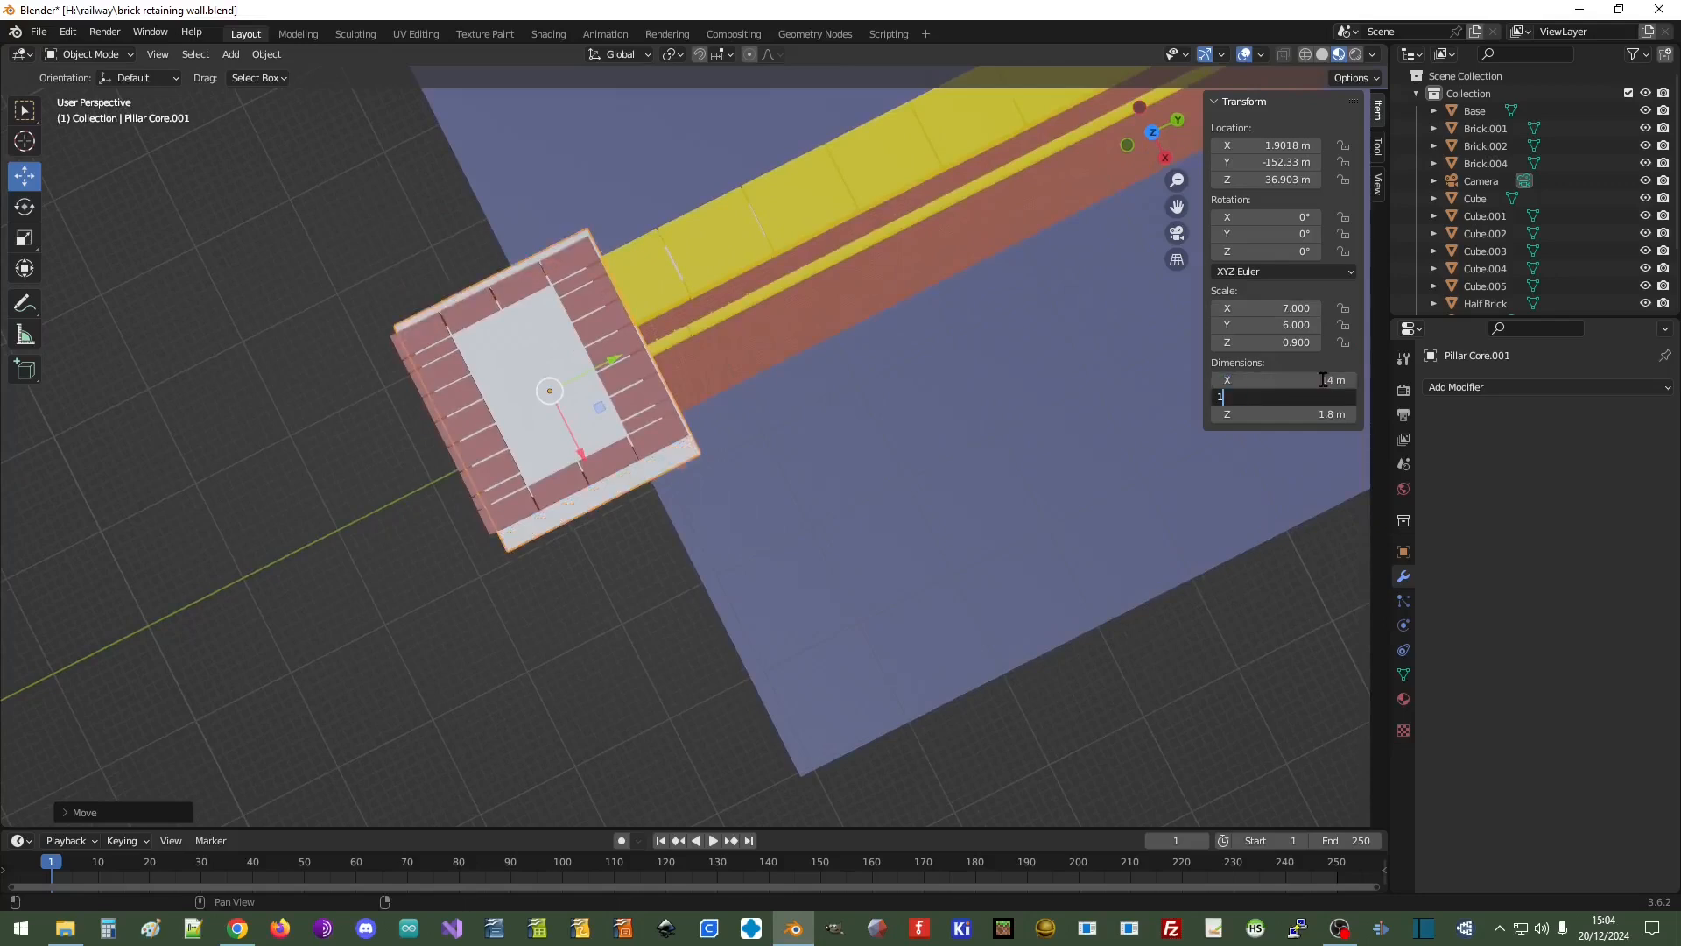
{"action": "key", "text": "Tab"}
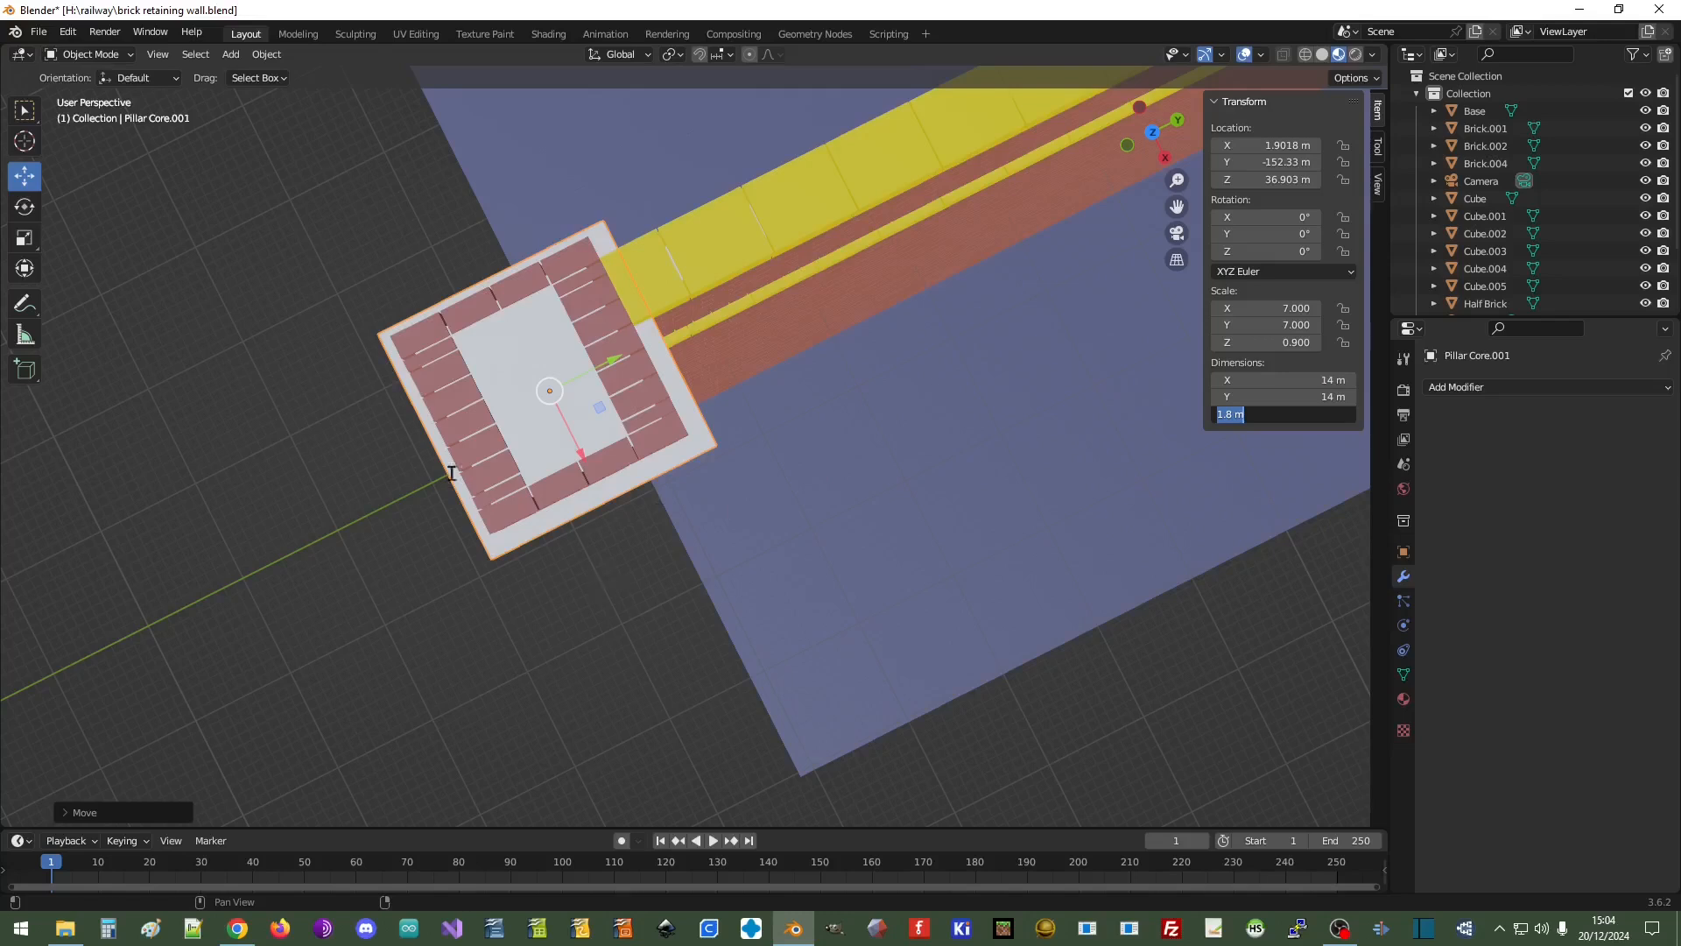
{"action": "left_click", "coordinate": [648, 630]}
Assign the existing yellow Material.002 to the slab
{"action": "middle_click_drag", "start_coordinate": [646, 634], "coordinate": [636, 566]}
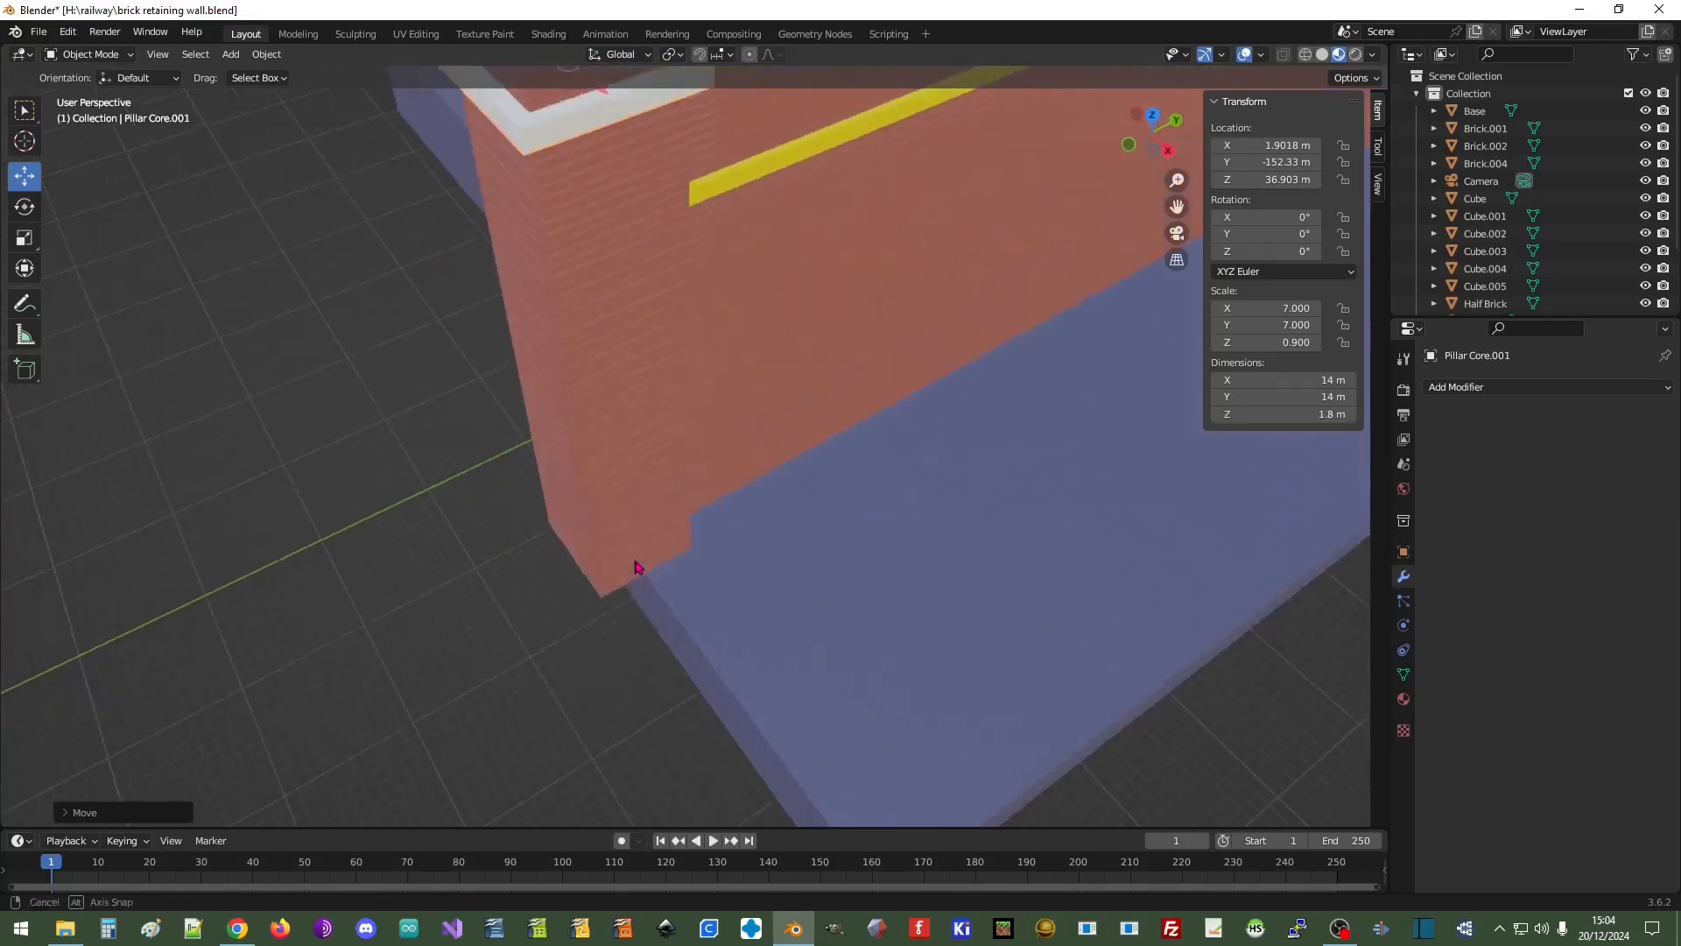
{"action": "left_click", "coordinate": [1462, 387]}
{"action": "left_click", "coordinate": [1464, 389]}
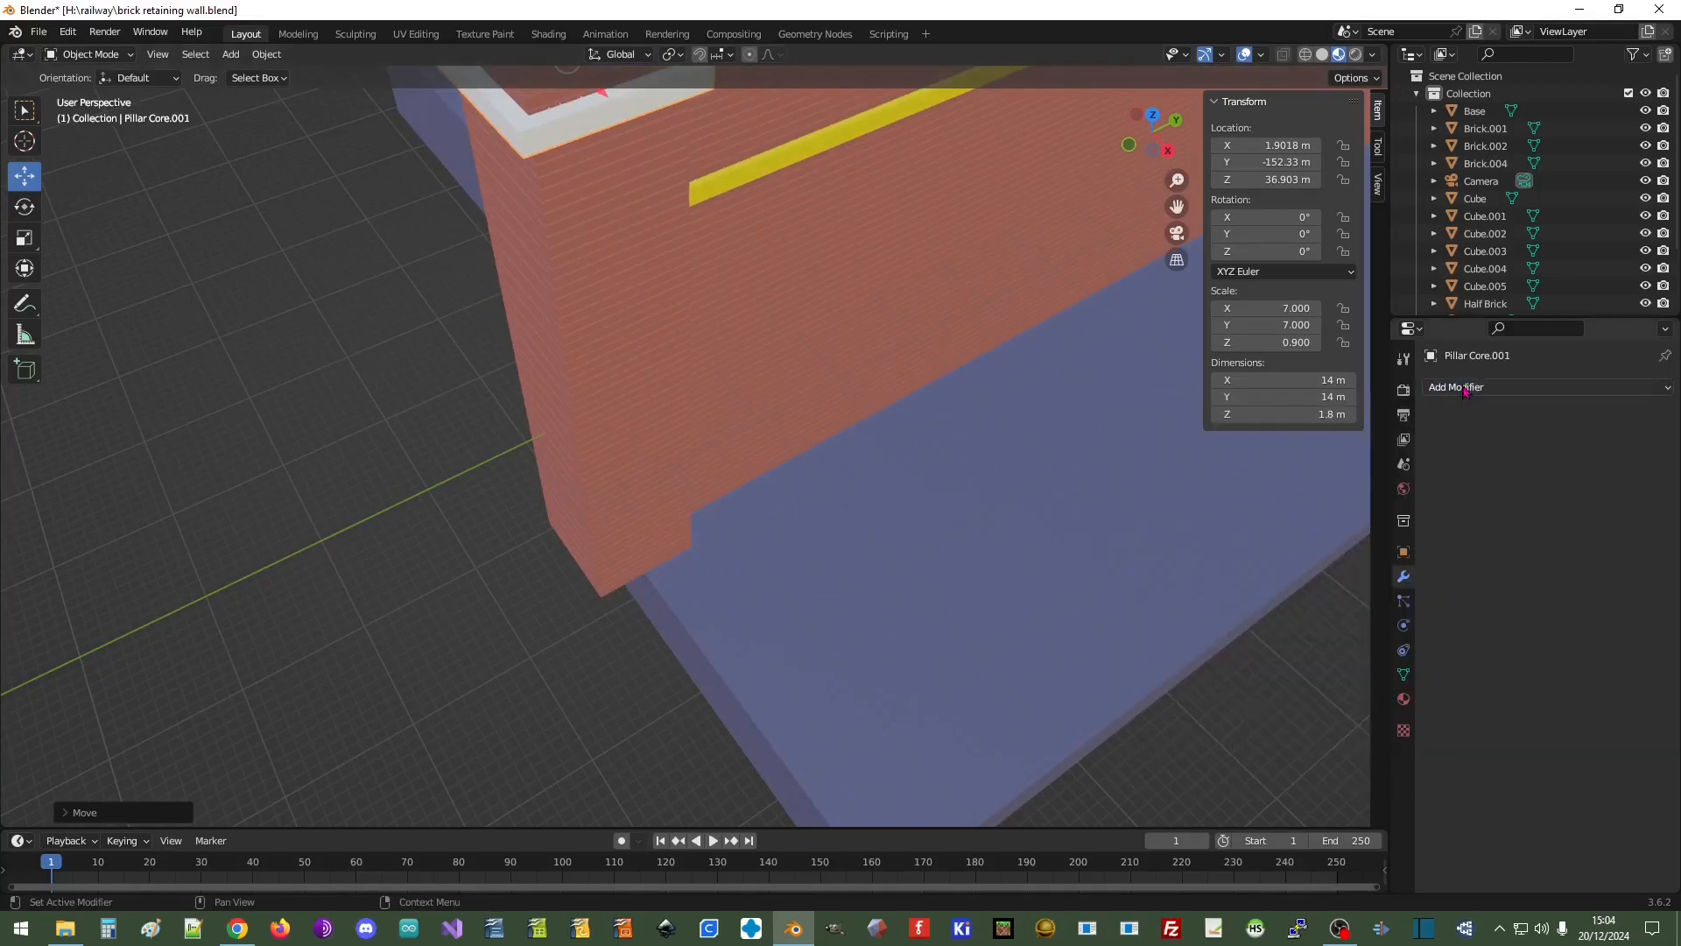
{"action": "left_click", "coordinate": [1403, 698]}
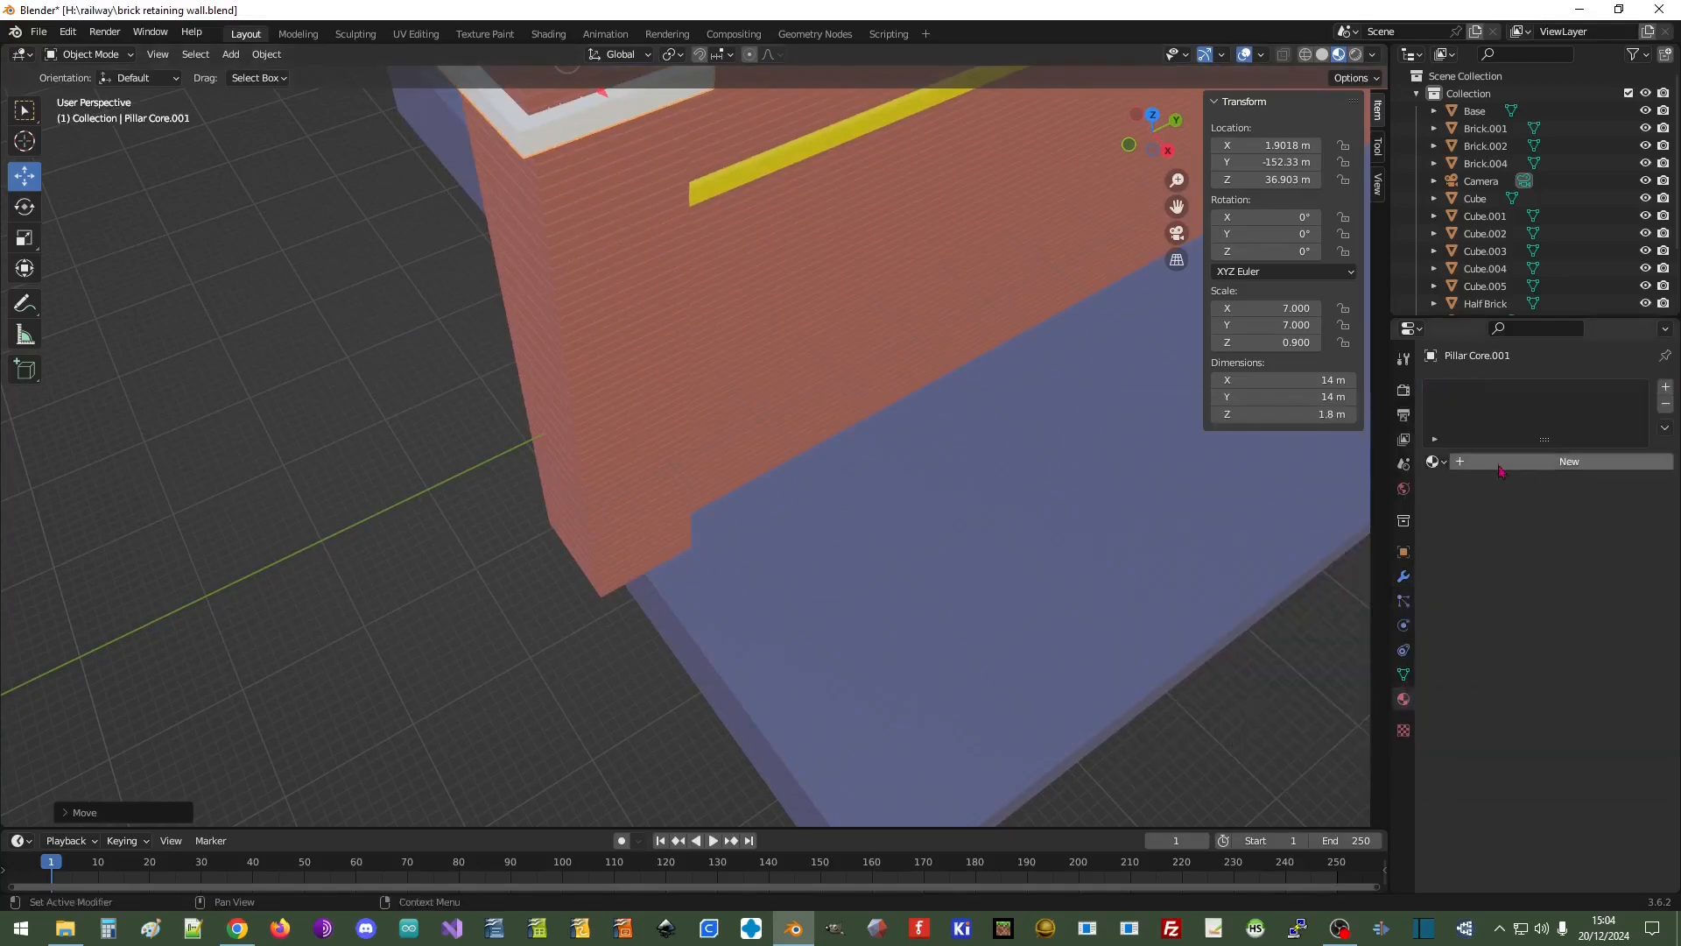
{"action": "left_click", "coordinate": [1433, 461]}
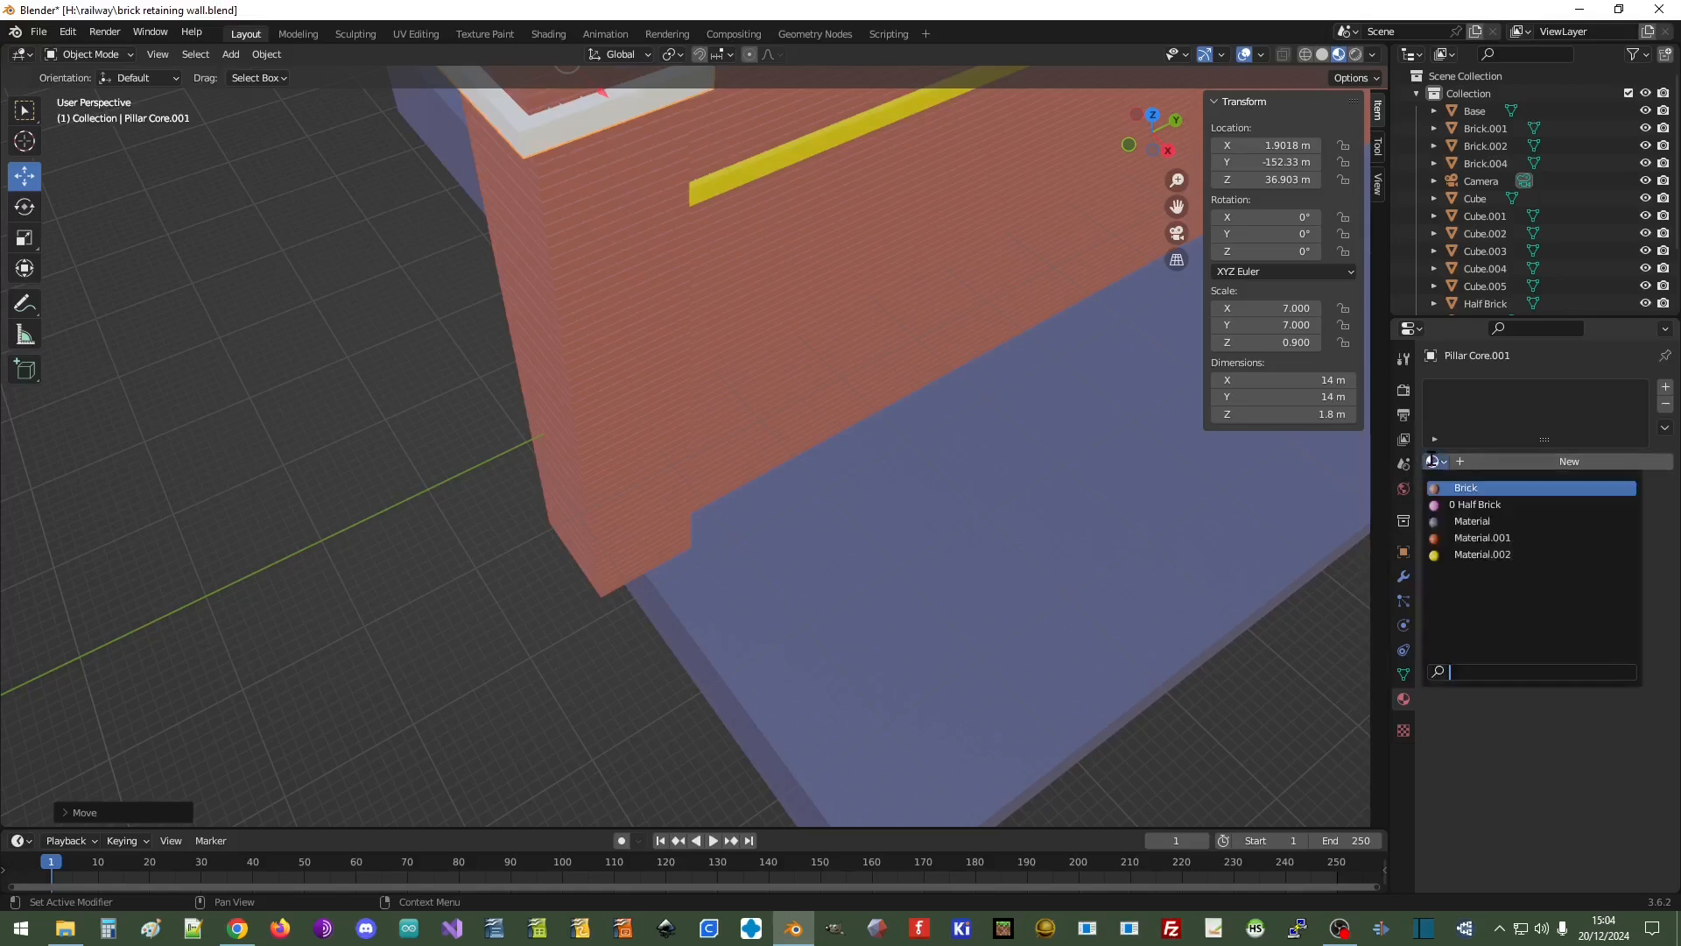
{"action": "left_click", "coordinate": [1475, 555]}
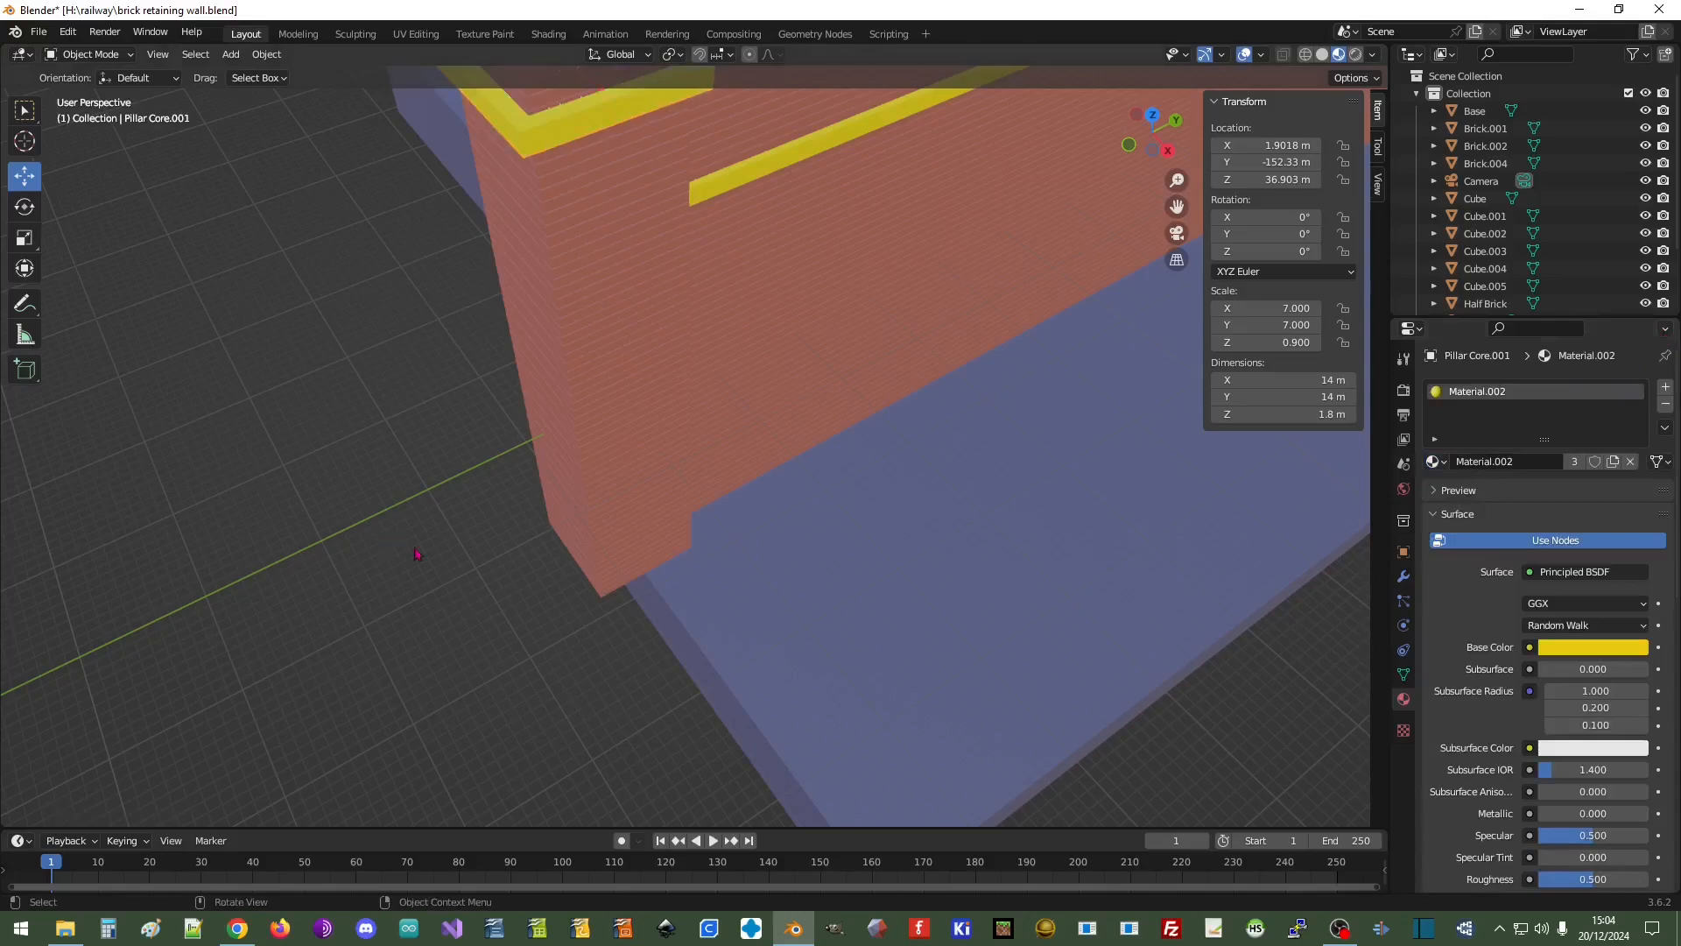
Raise the yellow slab to sit on top of the pillar as a cap, at about 41.419 m in Z
{"action": "scroll", "coordinate": [483, 464], "scroll_direction": "down", "scroll_amount": 4}
{"action": "left_click", "coordinate": [642, 282]}
{"action": "left_click_drag", "start_coordinate": [642, 244], "coordinate": [642, 218]}
{"action": "middle_click_drag", "start_coordinate": [905, 367], "coordinate": [779, 289]}
{"action": "scroll", "coordinate": [778, 289], "scroll_direction": "up", "scroll_amount": 3}
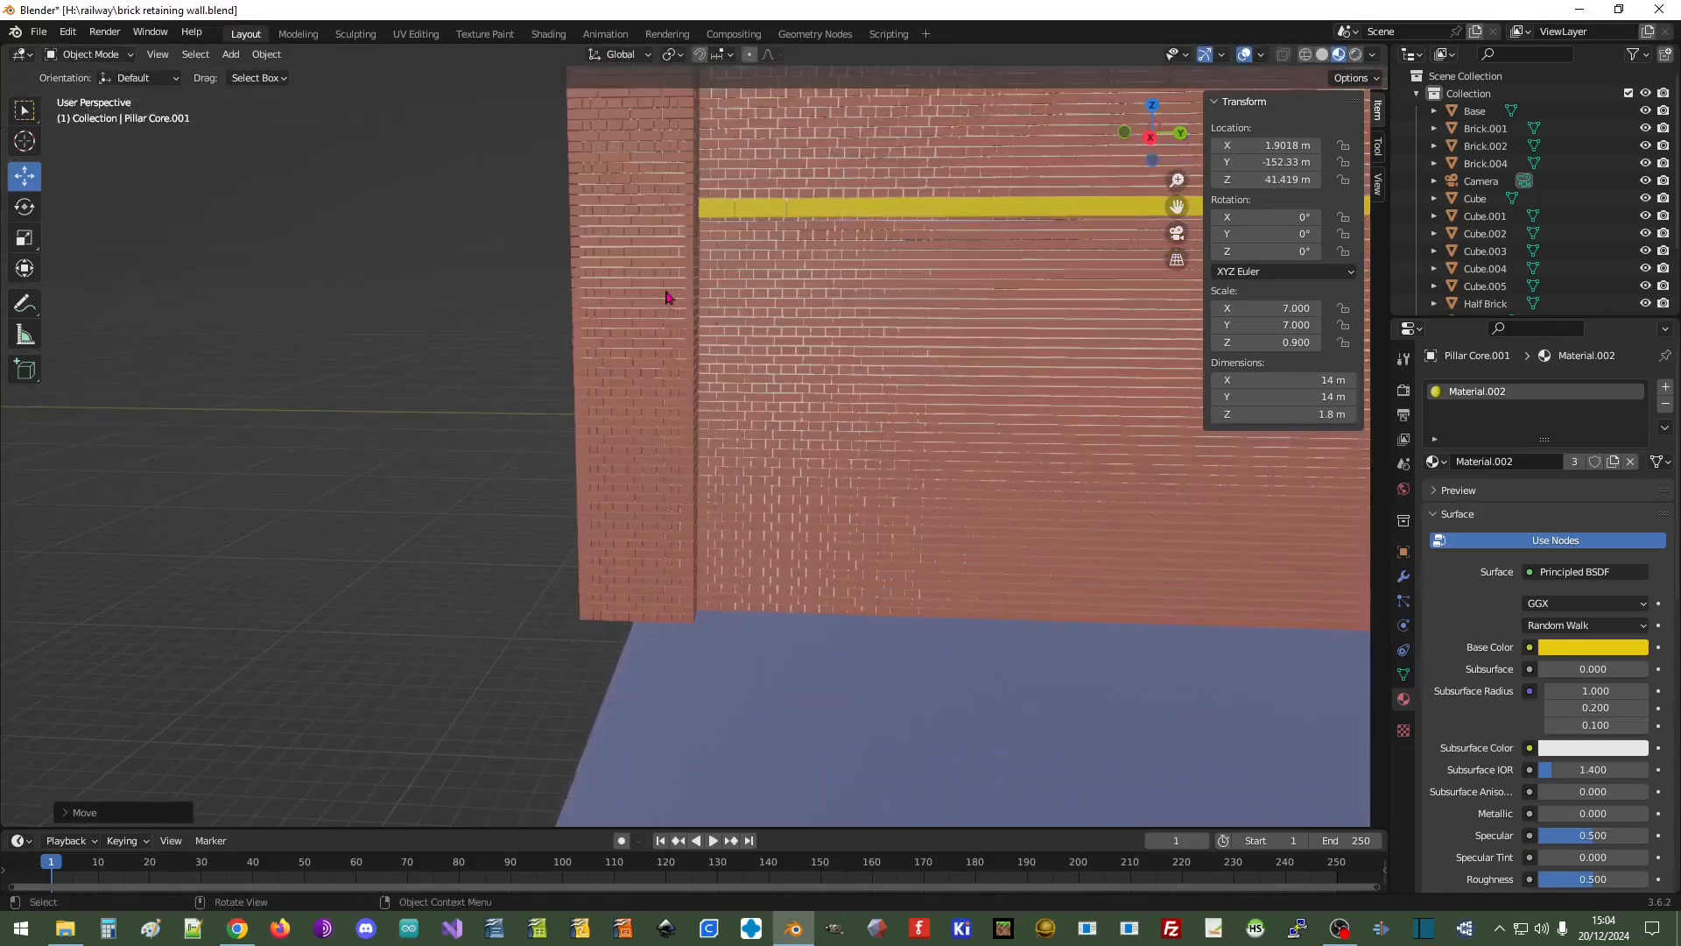
Edit the cap's mesh and add two perpendicular loop cuts that cross at the centre of its top face
{"action": "middle_click_drag", "start_coordinate": [702, 207], "coordinate": [838, 622], "text": "shift"}
{"action": "scroll", "coordinate": [763, 578], "scroll_direction": "up", "scroll_amount": 3}
{"action": "middle_click_drag", "start_coordinate": [755, 412], "coordinate": [782, 464]}
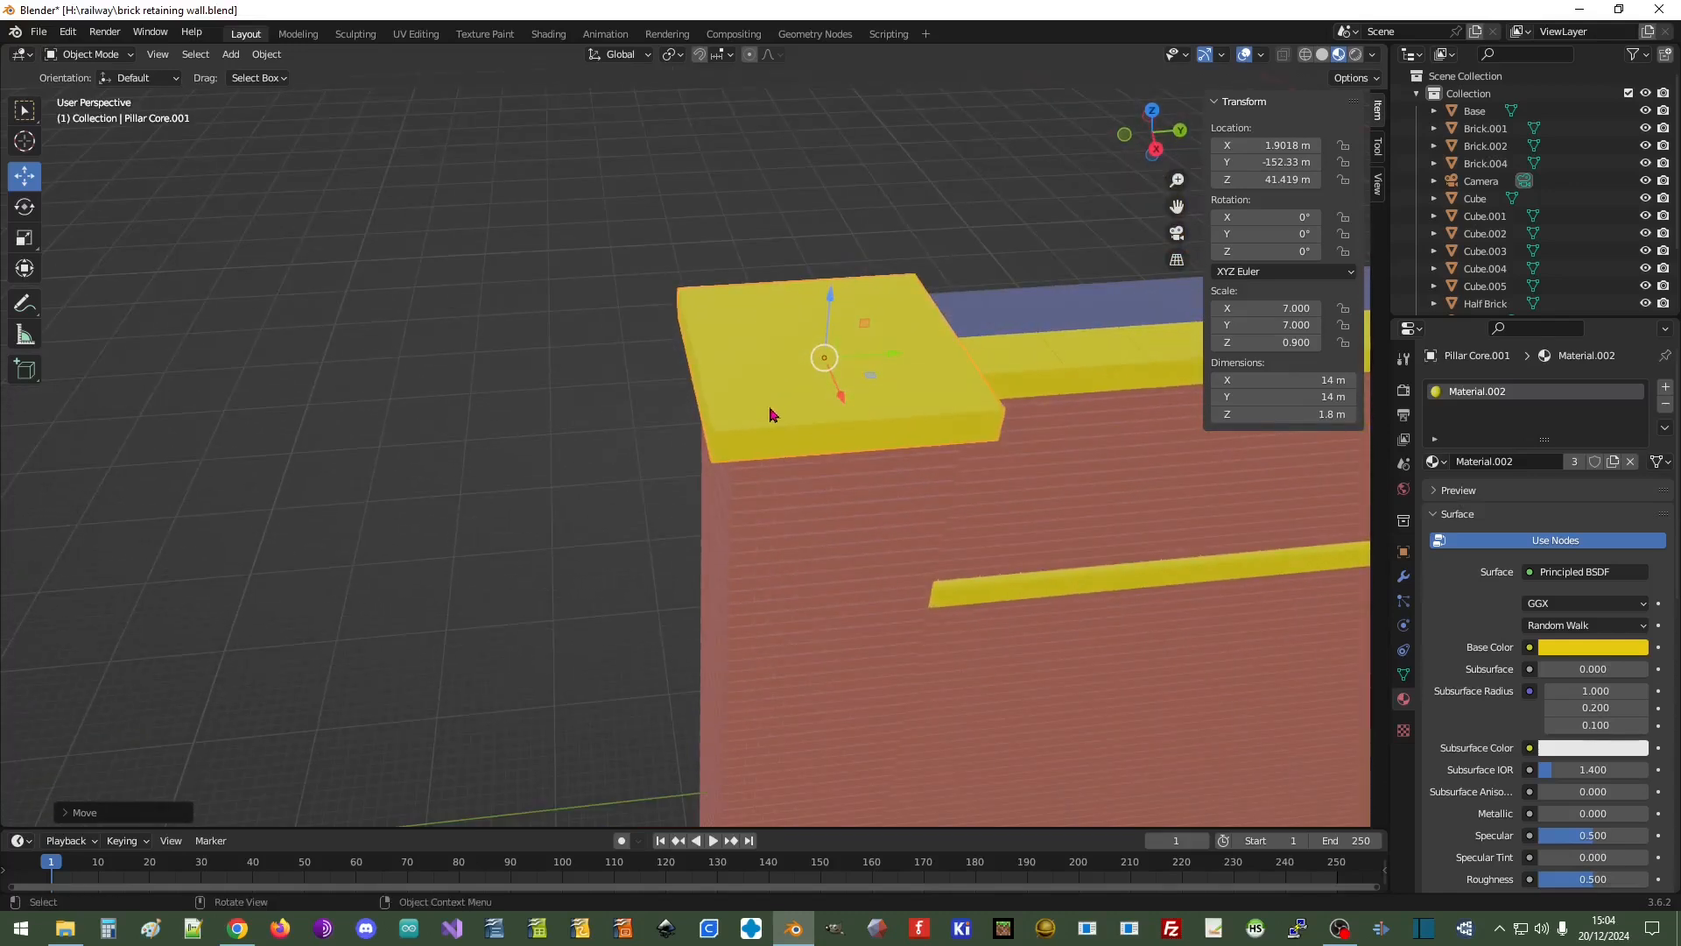
{"action": "left_click", "coordinate": [102, 55]}
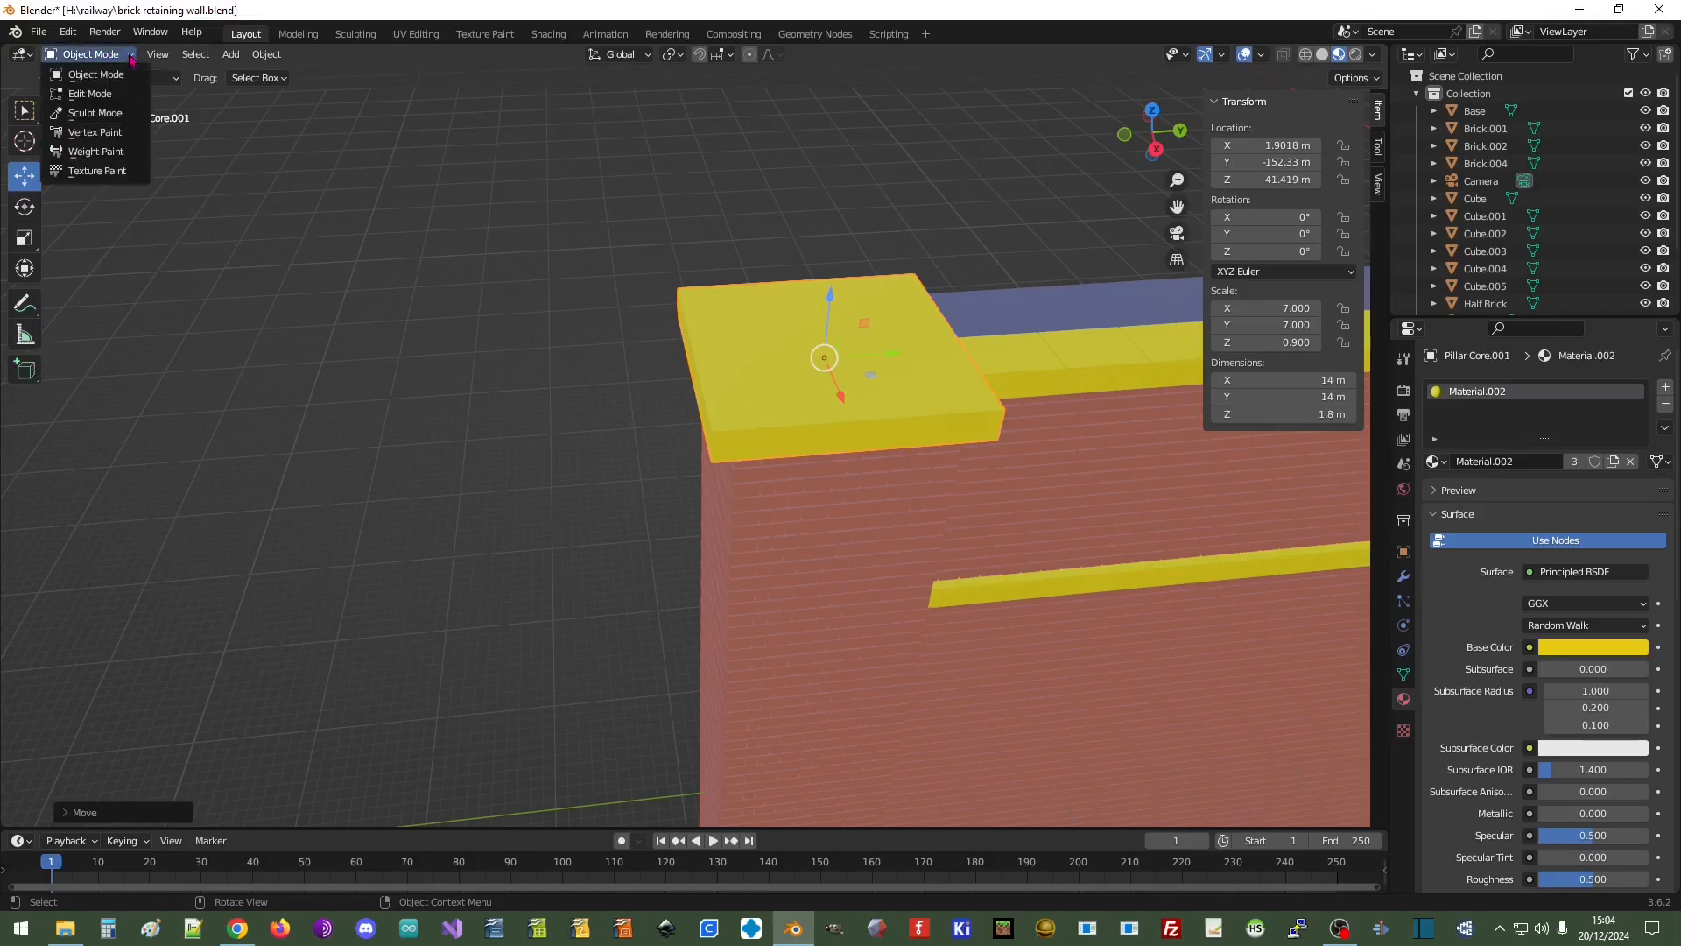
{"action": "left_click", "coordinate": [92, 94]}
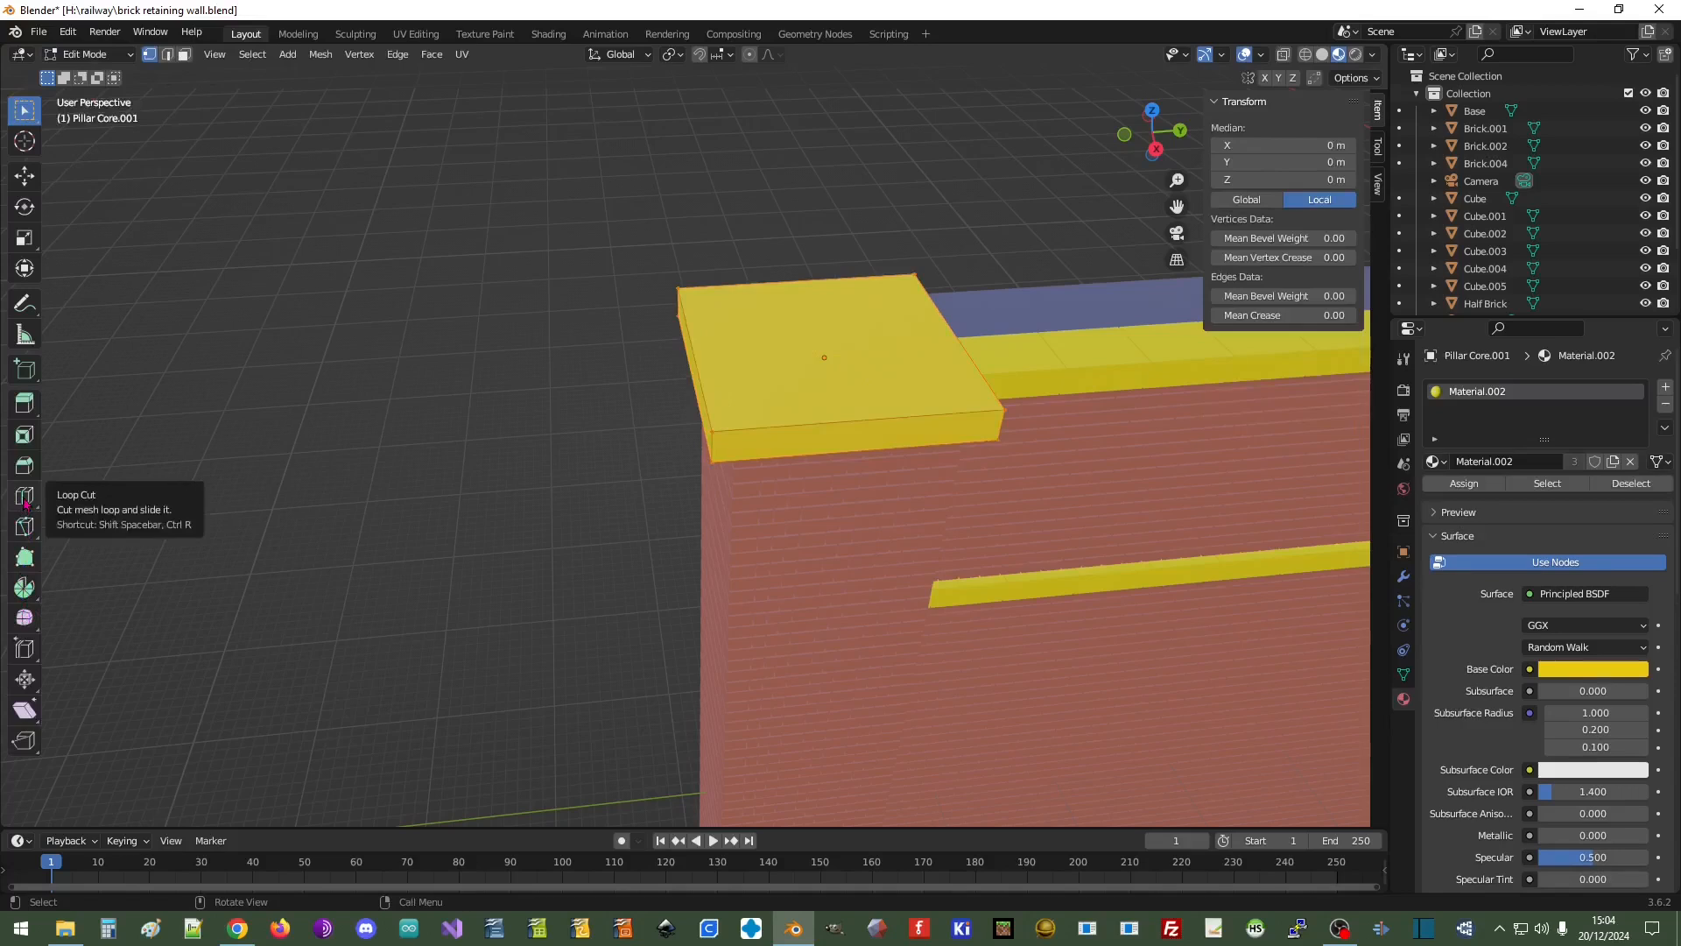
{"action": "left_click", "coordinate": [25, 498]}
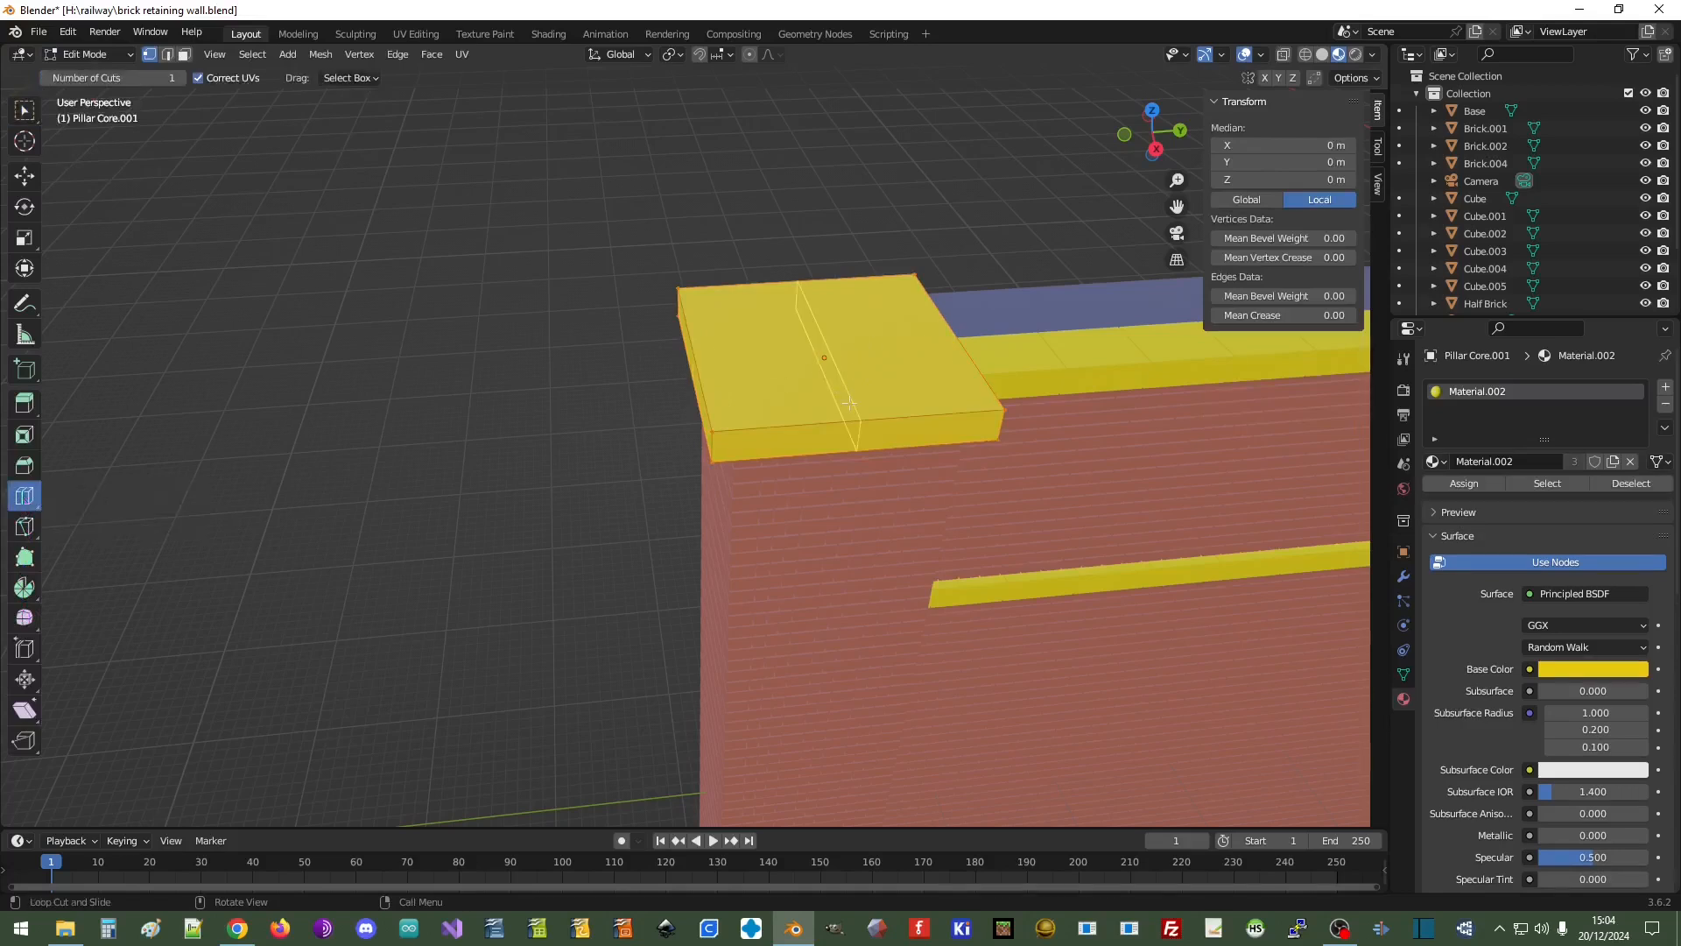
{"action": "left_click", "coordinate": [801, 360]}
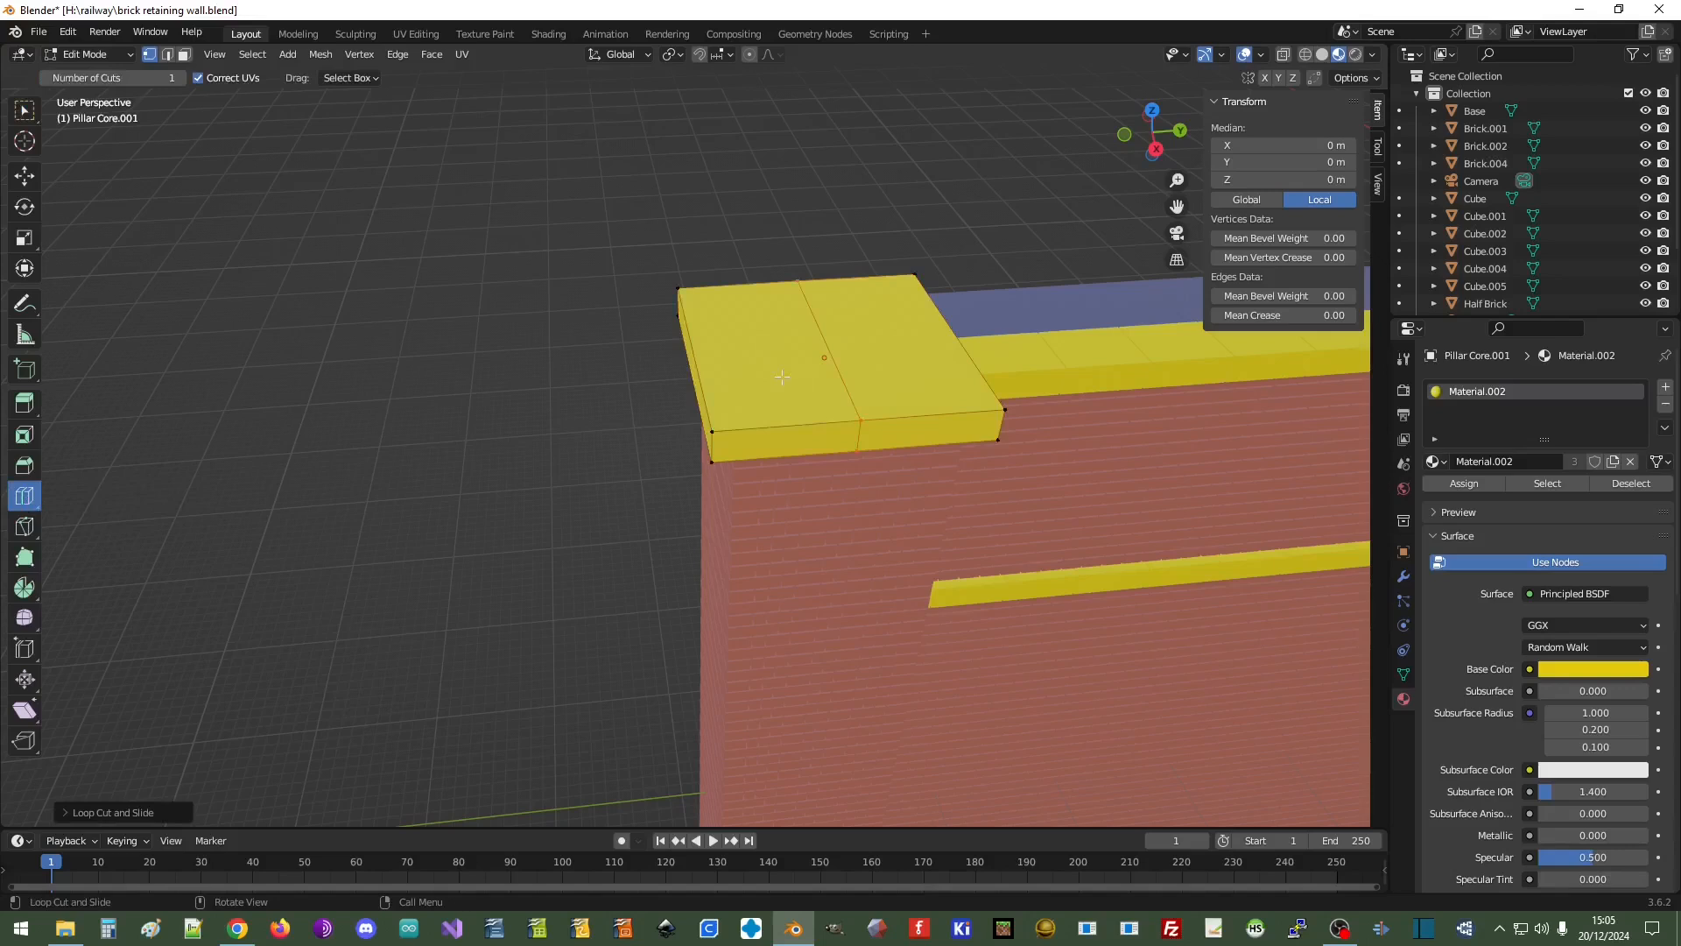
{"action": "left_click", "coordinate": [729, 352]}
Raise the centre vertex of the cap's top face to a local Z of 3 m and return to Object Mode
{"action": "left_click", "coordinate": [25, 177]}
{"action": "scroll", "coordinate": [1011, 230], "scroll_direction": "up", "scroll_amount": 6}
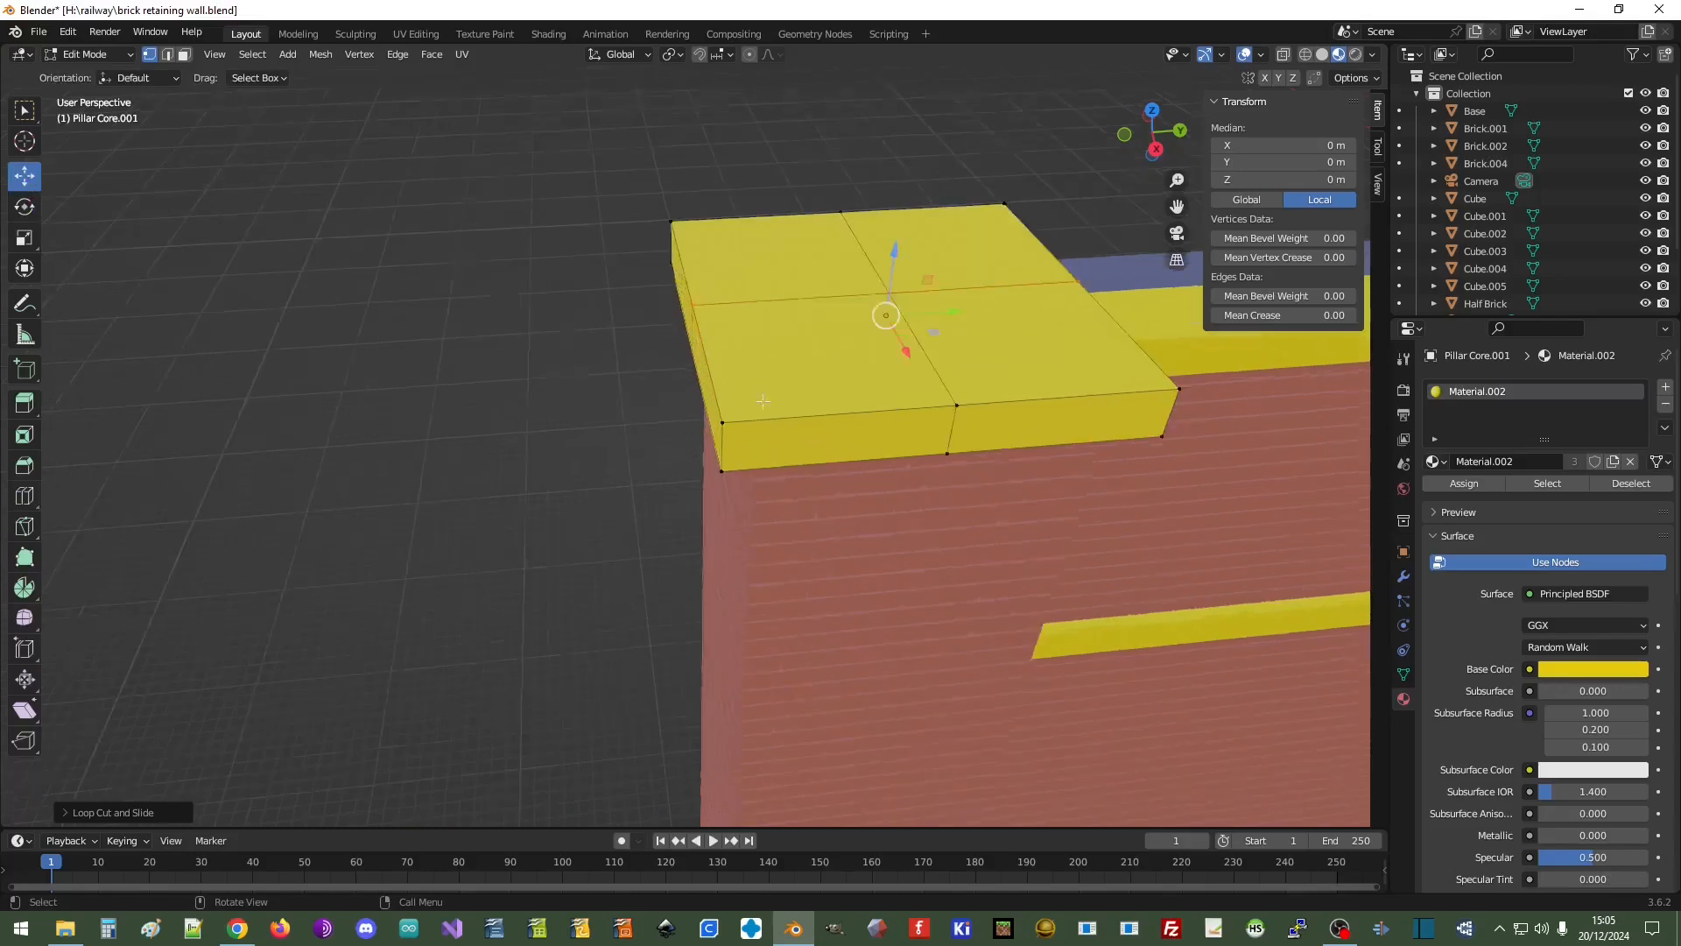
{"action": "left_click", "coordinate": [1055, 162]}
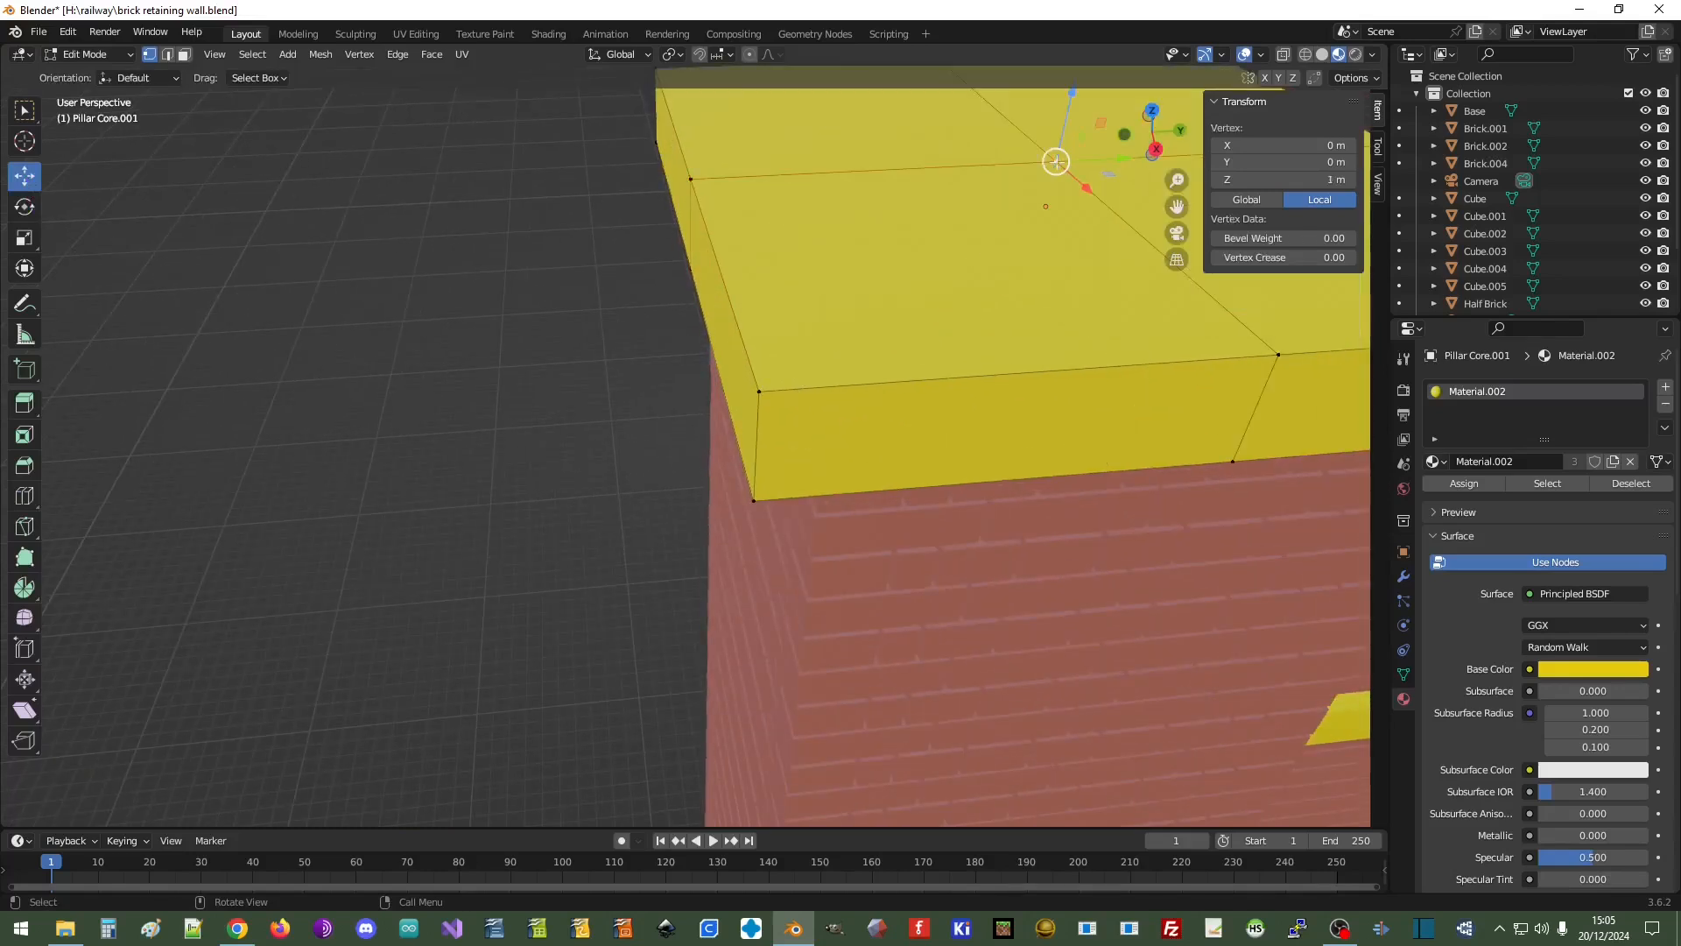
{"action": "scroll", "coordinate": [1043, 298], "scroll_direction": "down", "scroll_amount": 4}
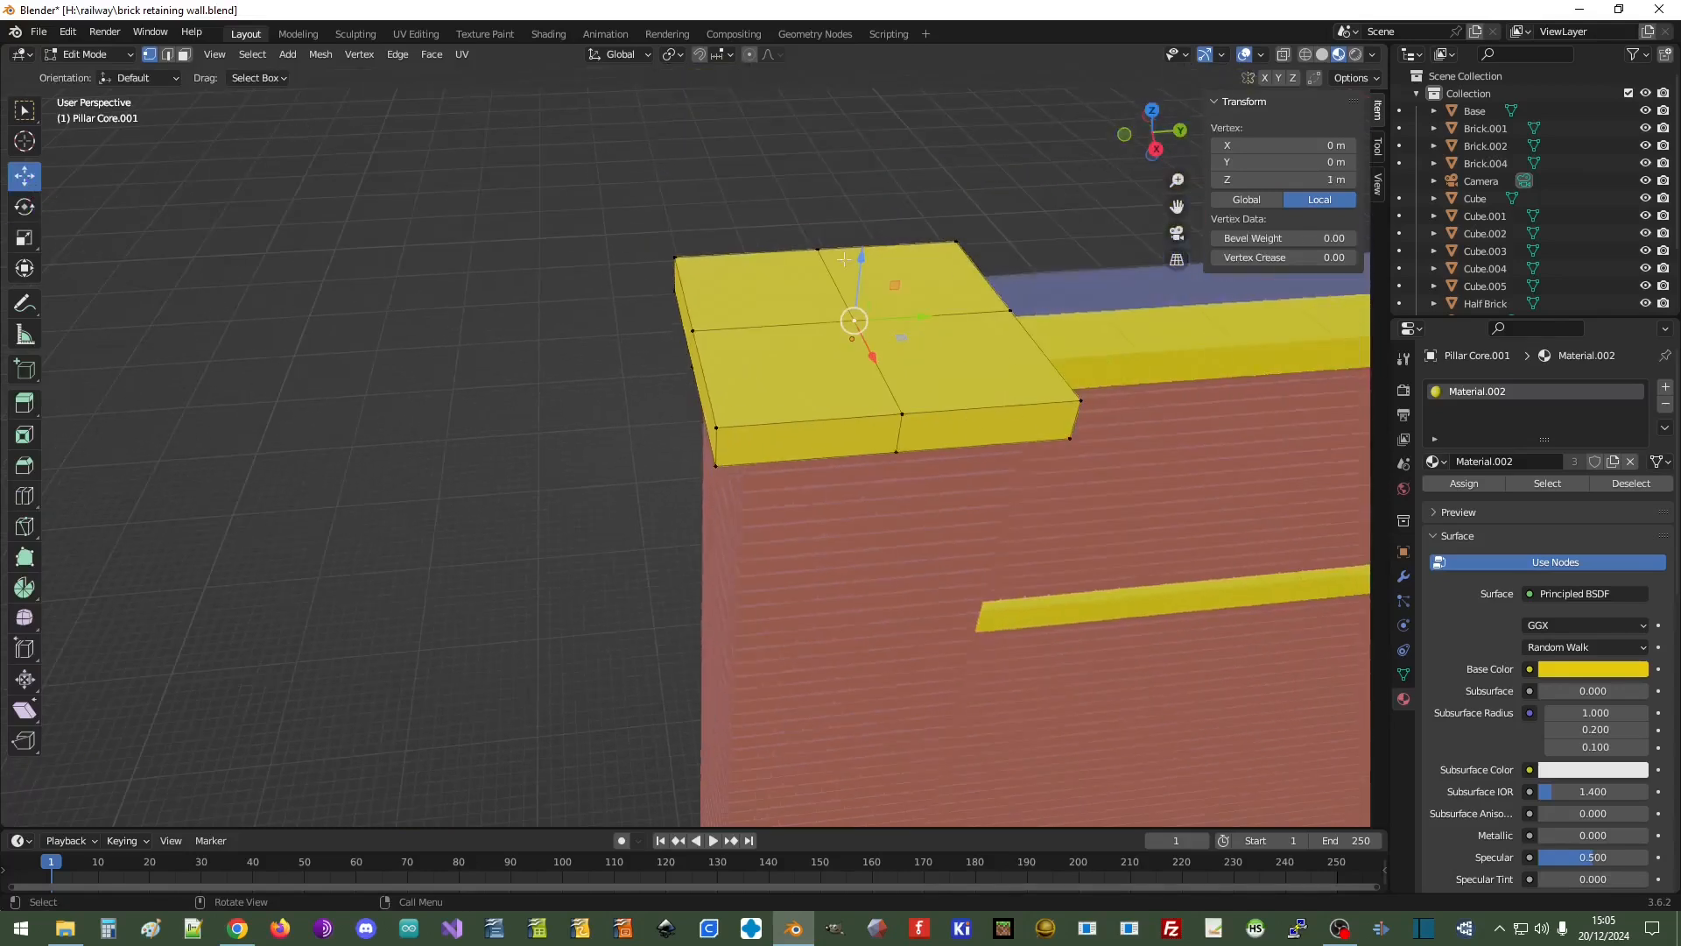
{"action": "left_click_drag", "start_coordinate": [862, 257], "coordinate": [865, 221]}
{"action": "double_click", "coordinate": [1283, 179]}
{"action": "type", "text": "3"}
{"action": "key", "text": "Return"}
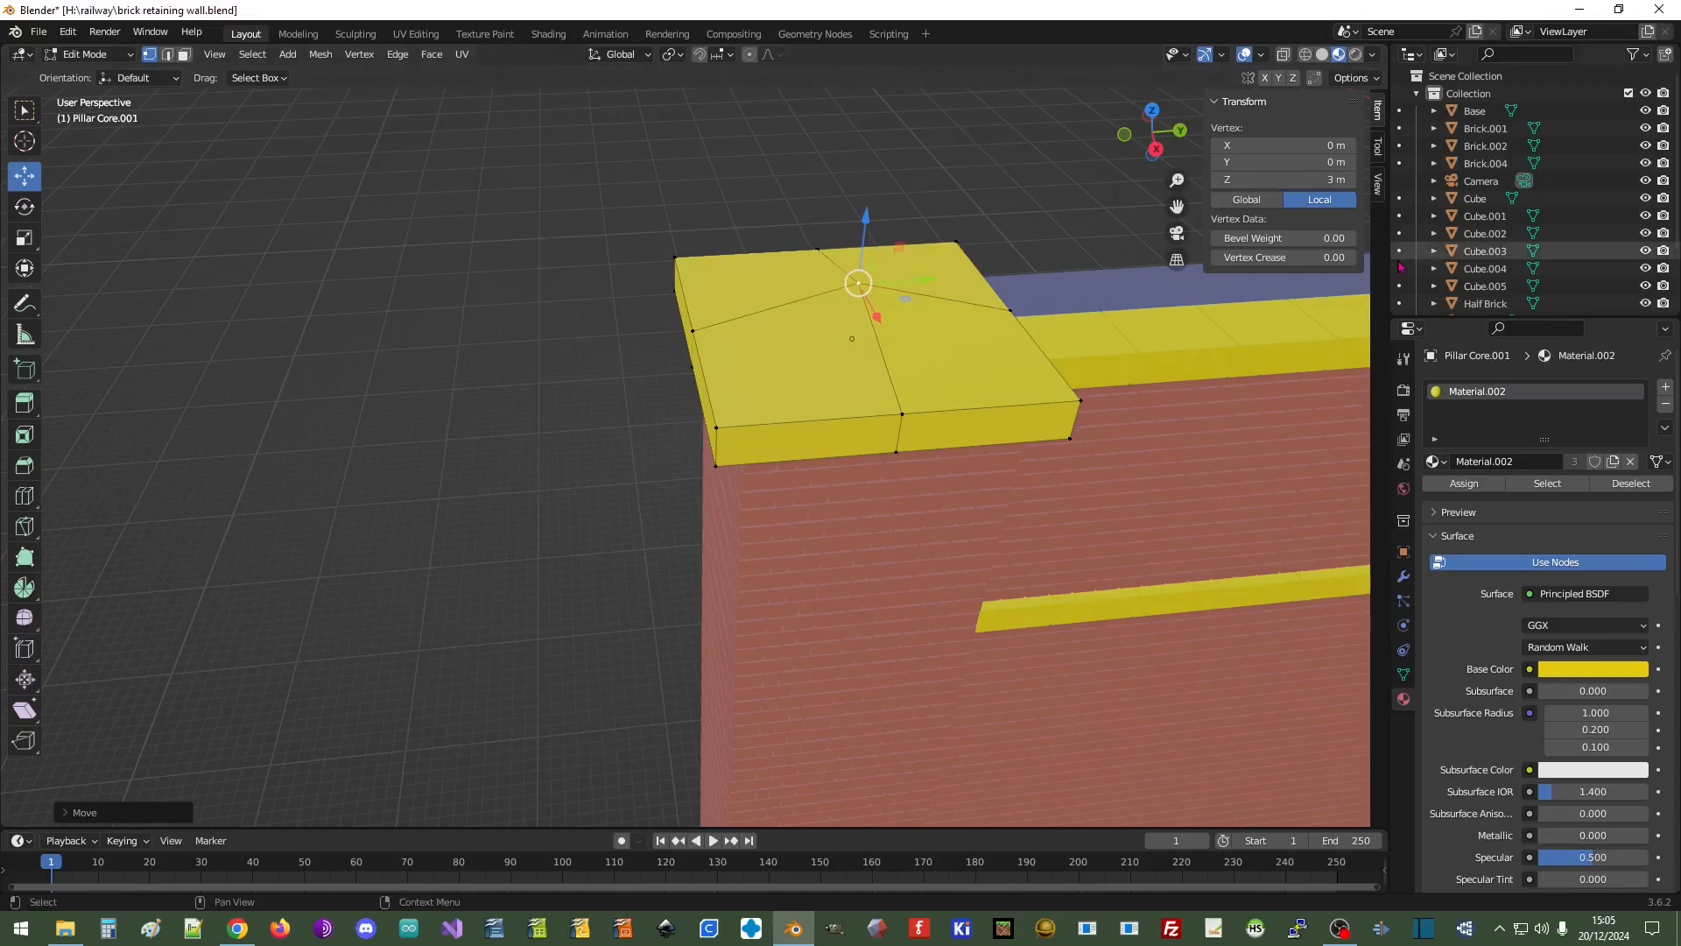
{"action": "middle_click_drag", "start_coordinate": [971, 565], "coordinate": [884, 560]}
{"action": "left_click", "coordinate": [131, 54]}
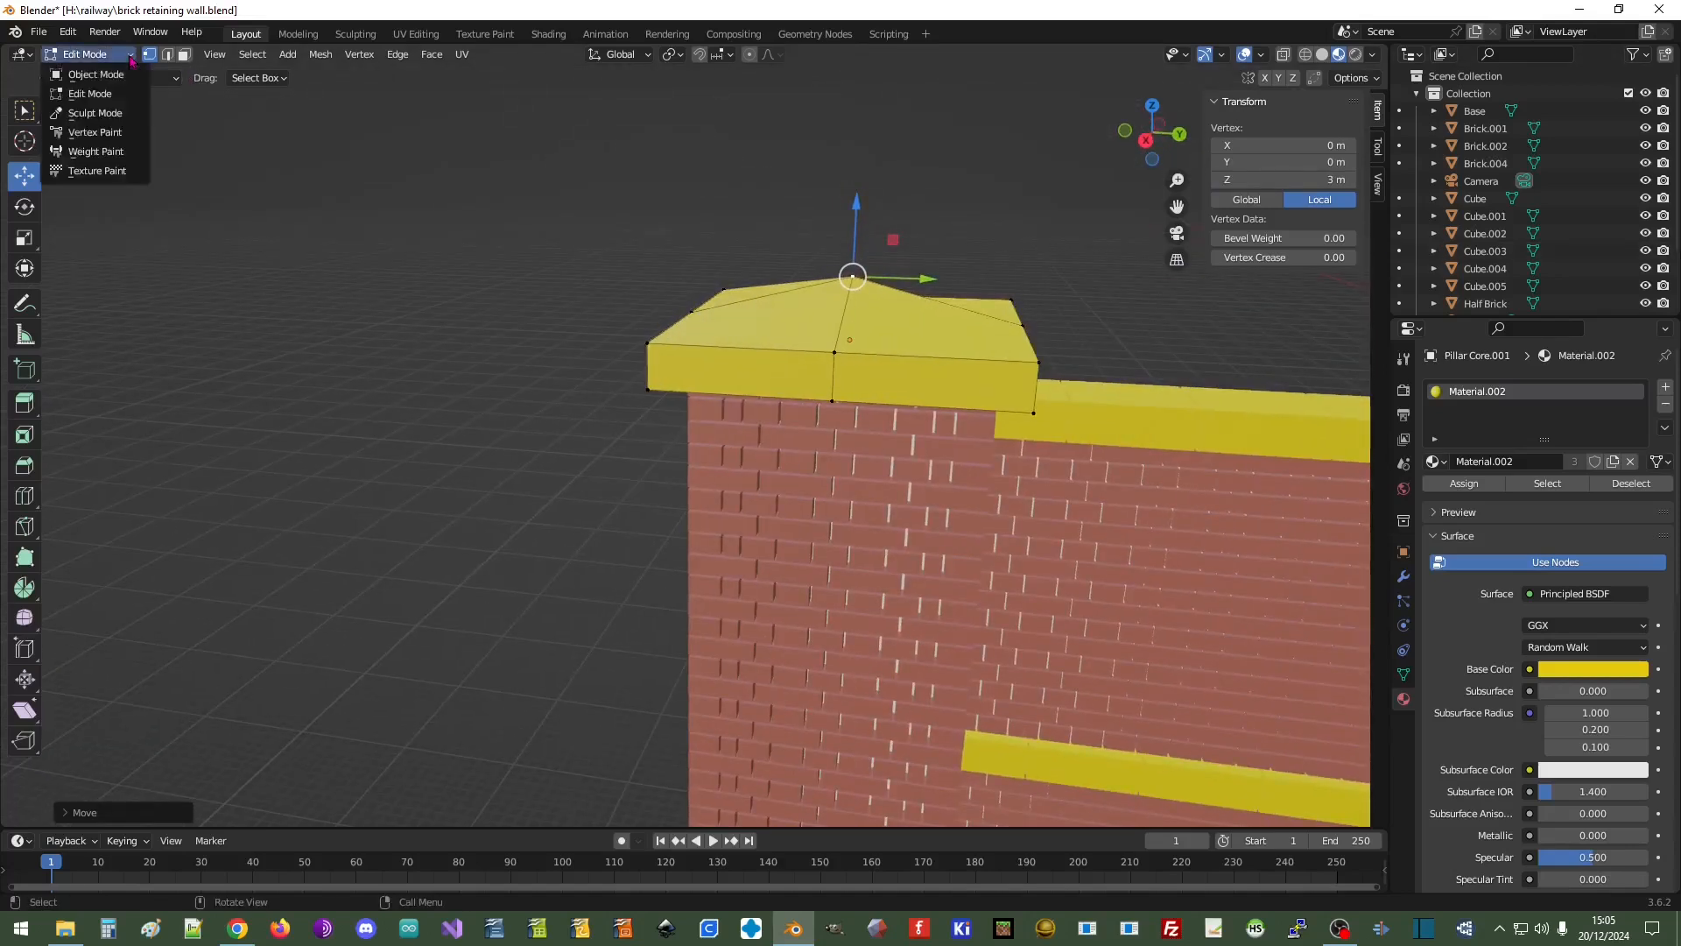
{"action": "left_click", "coordinate": [70, 41]}
{"action": "middle_click_drag", "start_coordinate": [490, 482], "coordinate": [560, 354]}
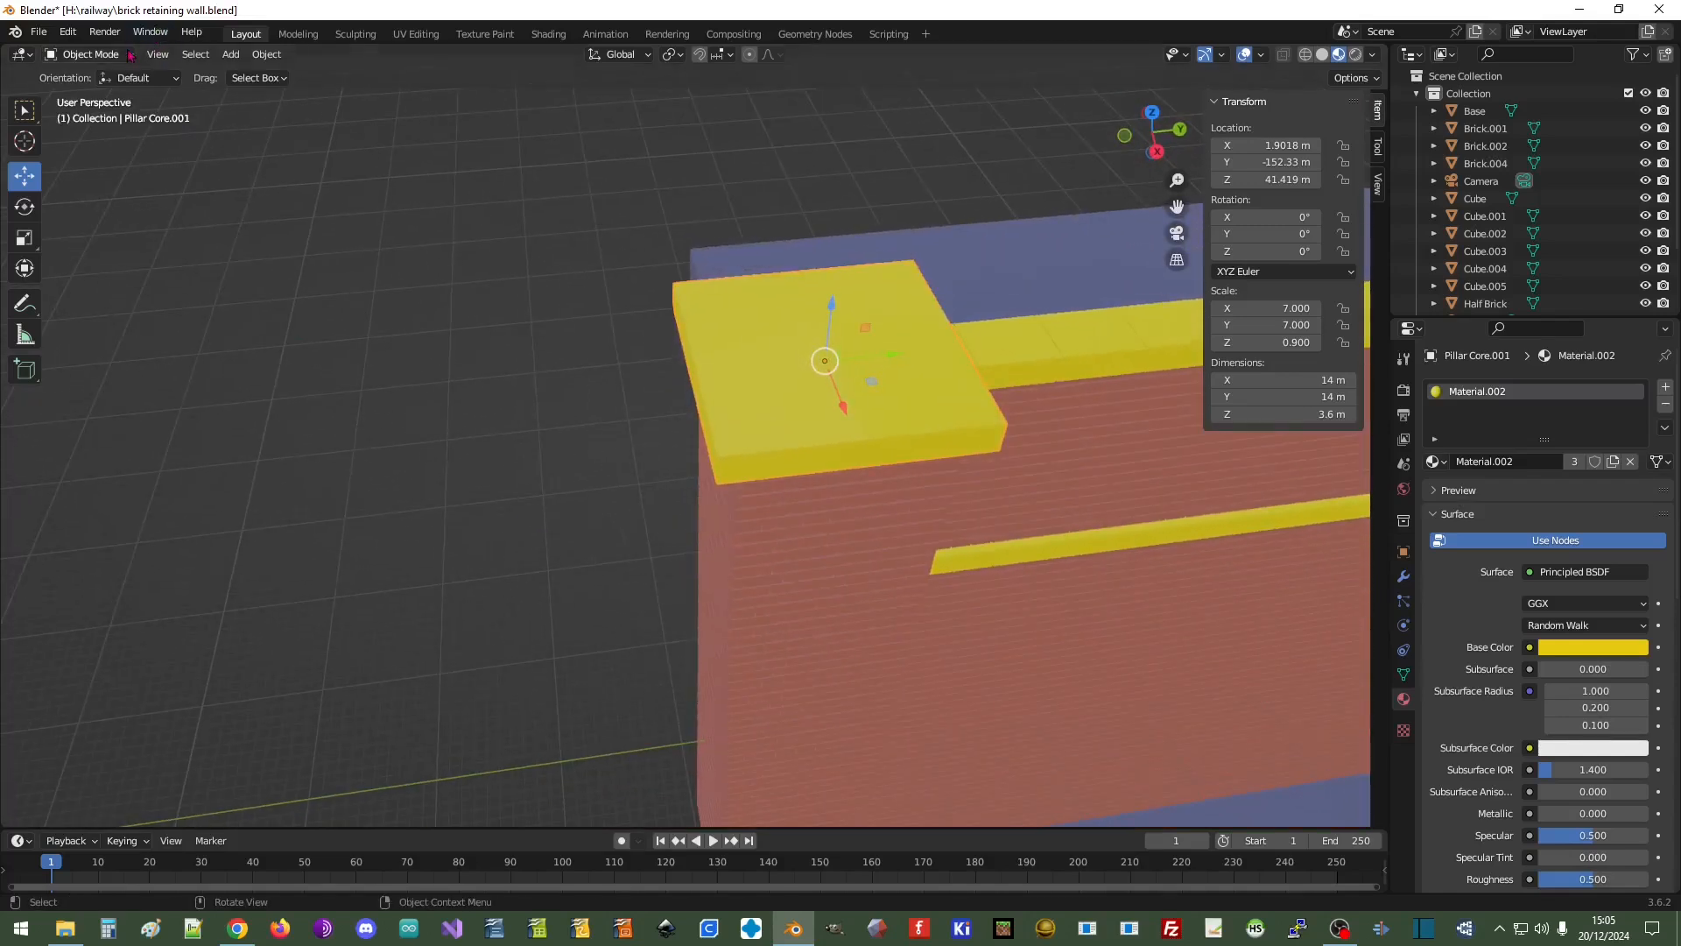
Examine the peaked cap from the front, the side and above, in both Edit Mode and Object Mode
{"action": "left_click", "coordinate": [88, 54]}
{"action": "left_click", "coordinate": [83, 77]}
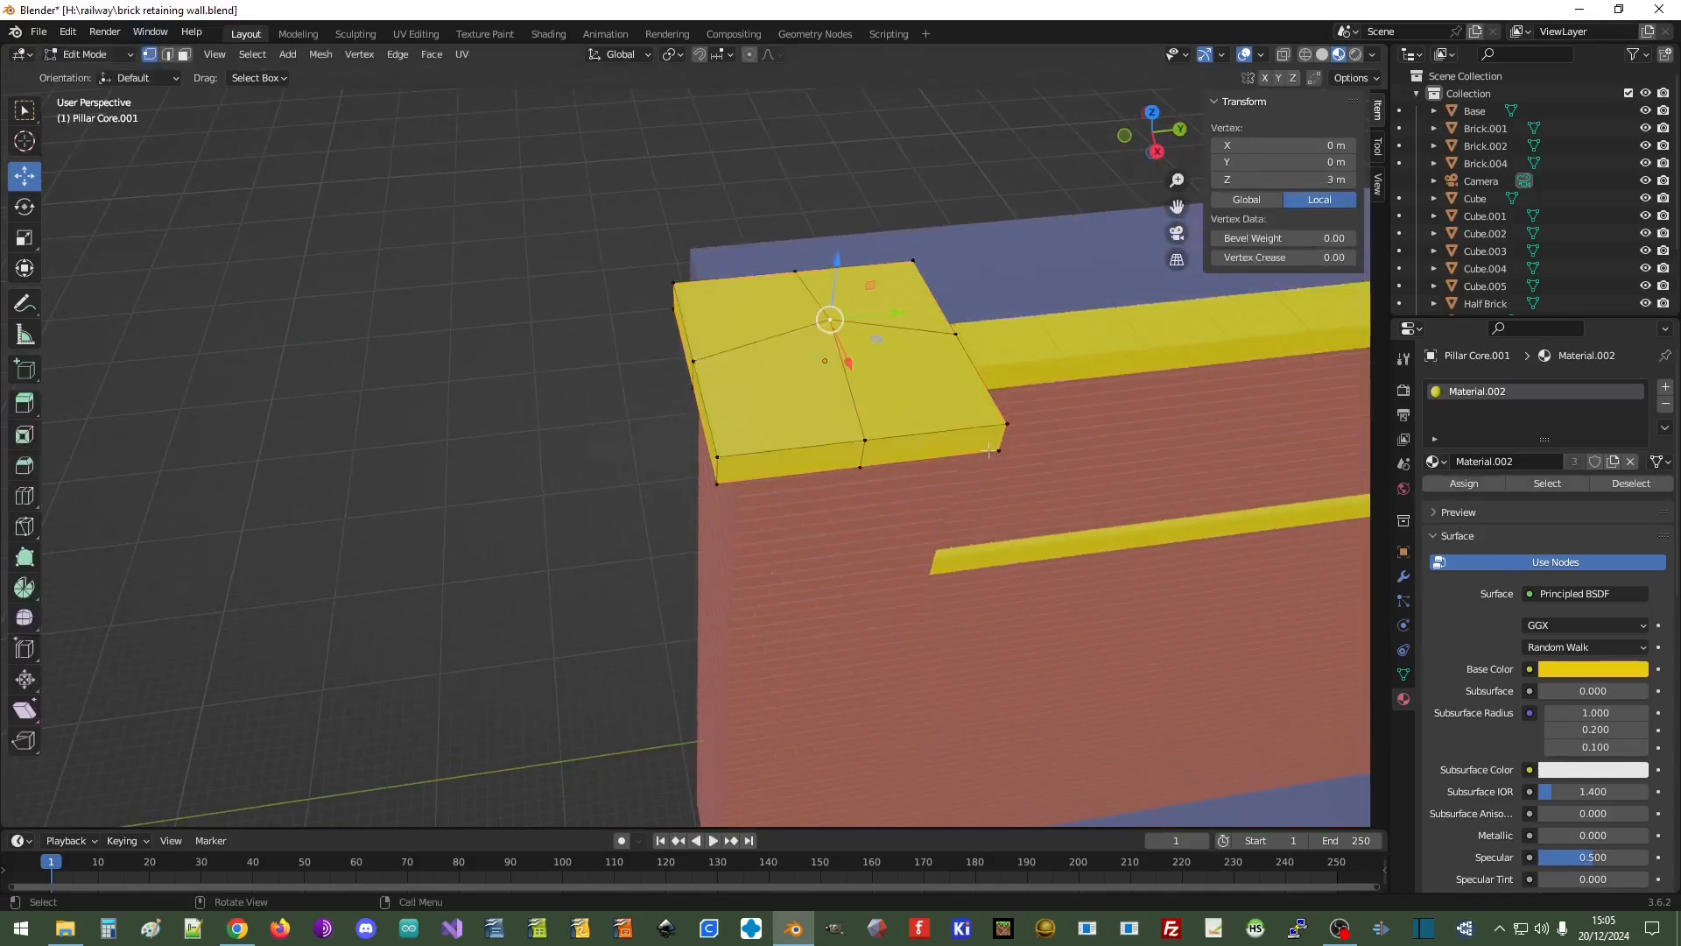
{"action": "middle_click_drag", "start_coordinate": [886, 451], "coordinate": [1028, 218]}
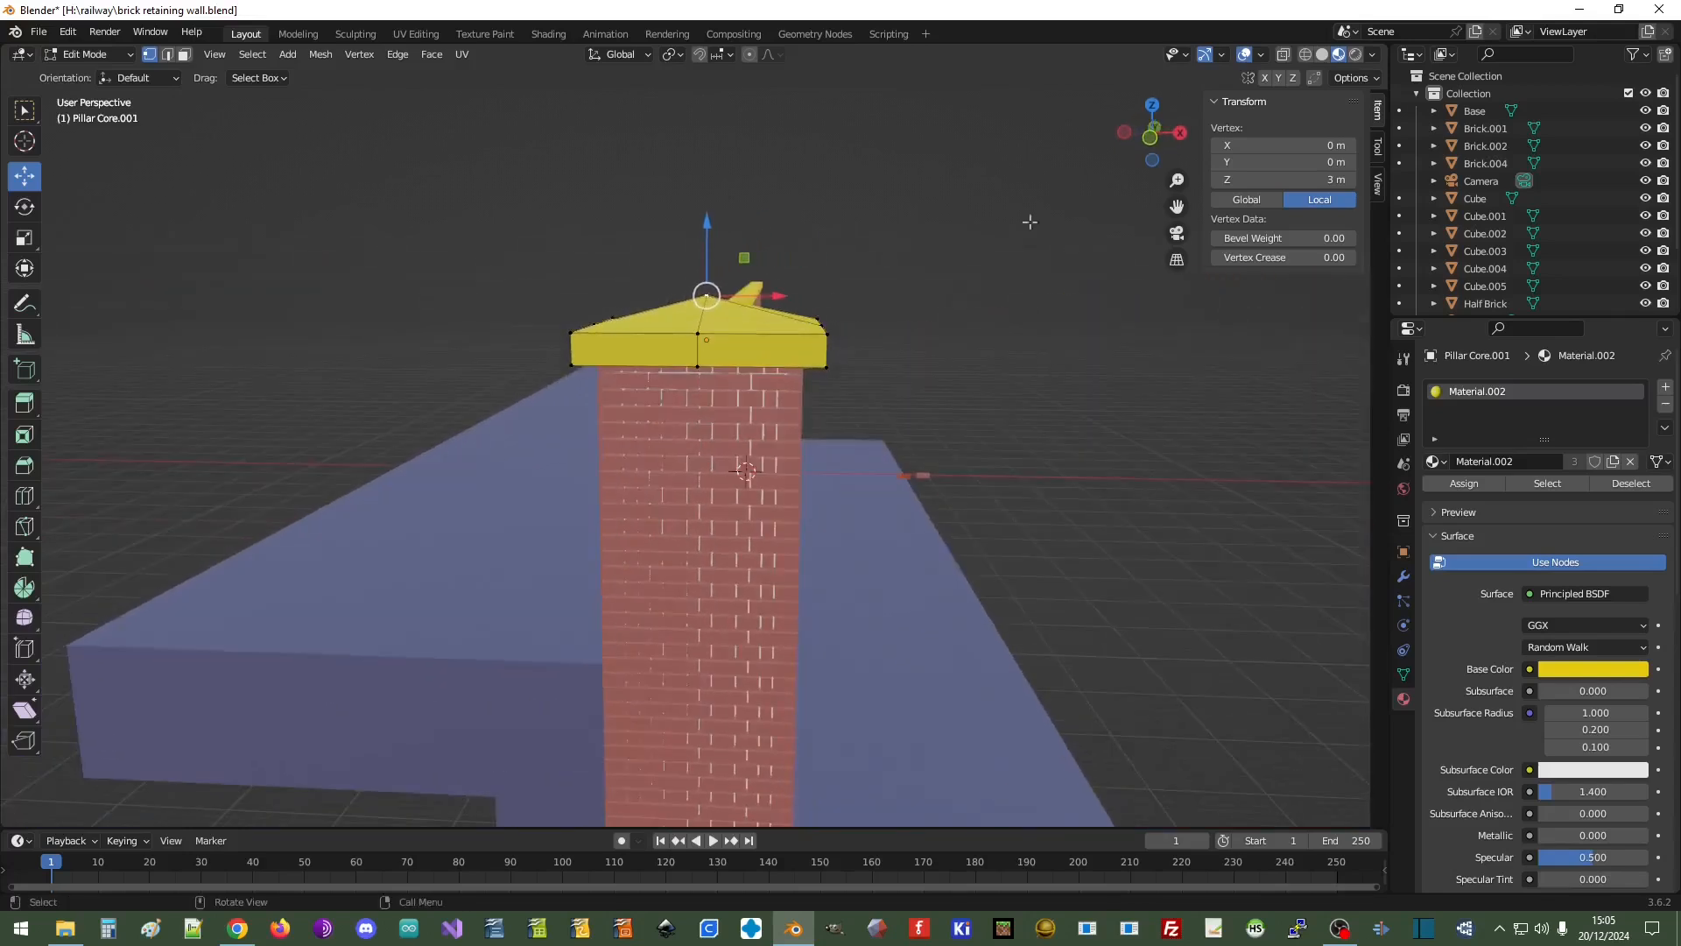
{"action": "left_click", "coordinate": [1153, 139]}
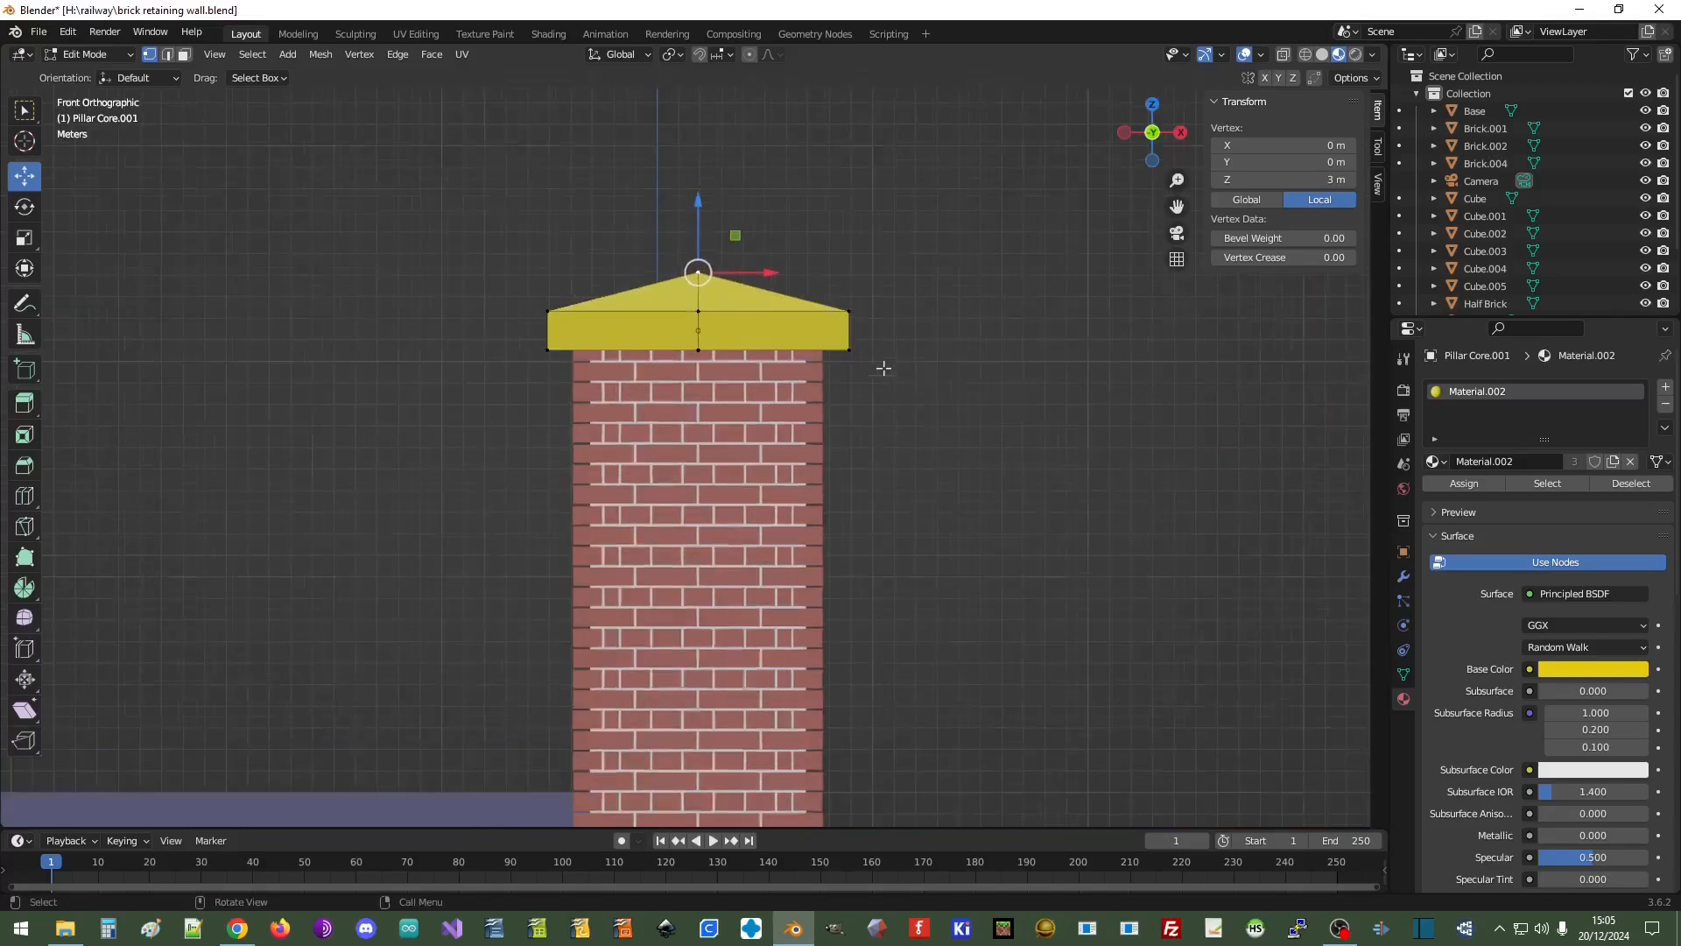
{"action": "left_click", "coordinate": [1125, 134]}
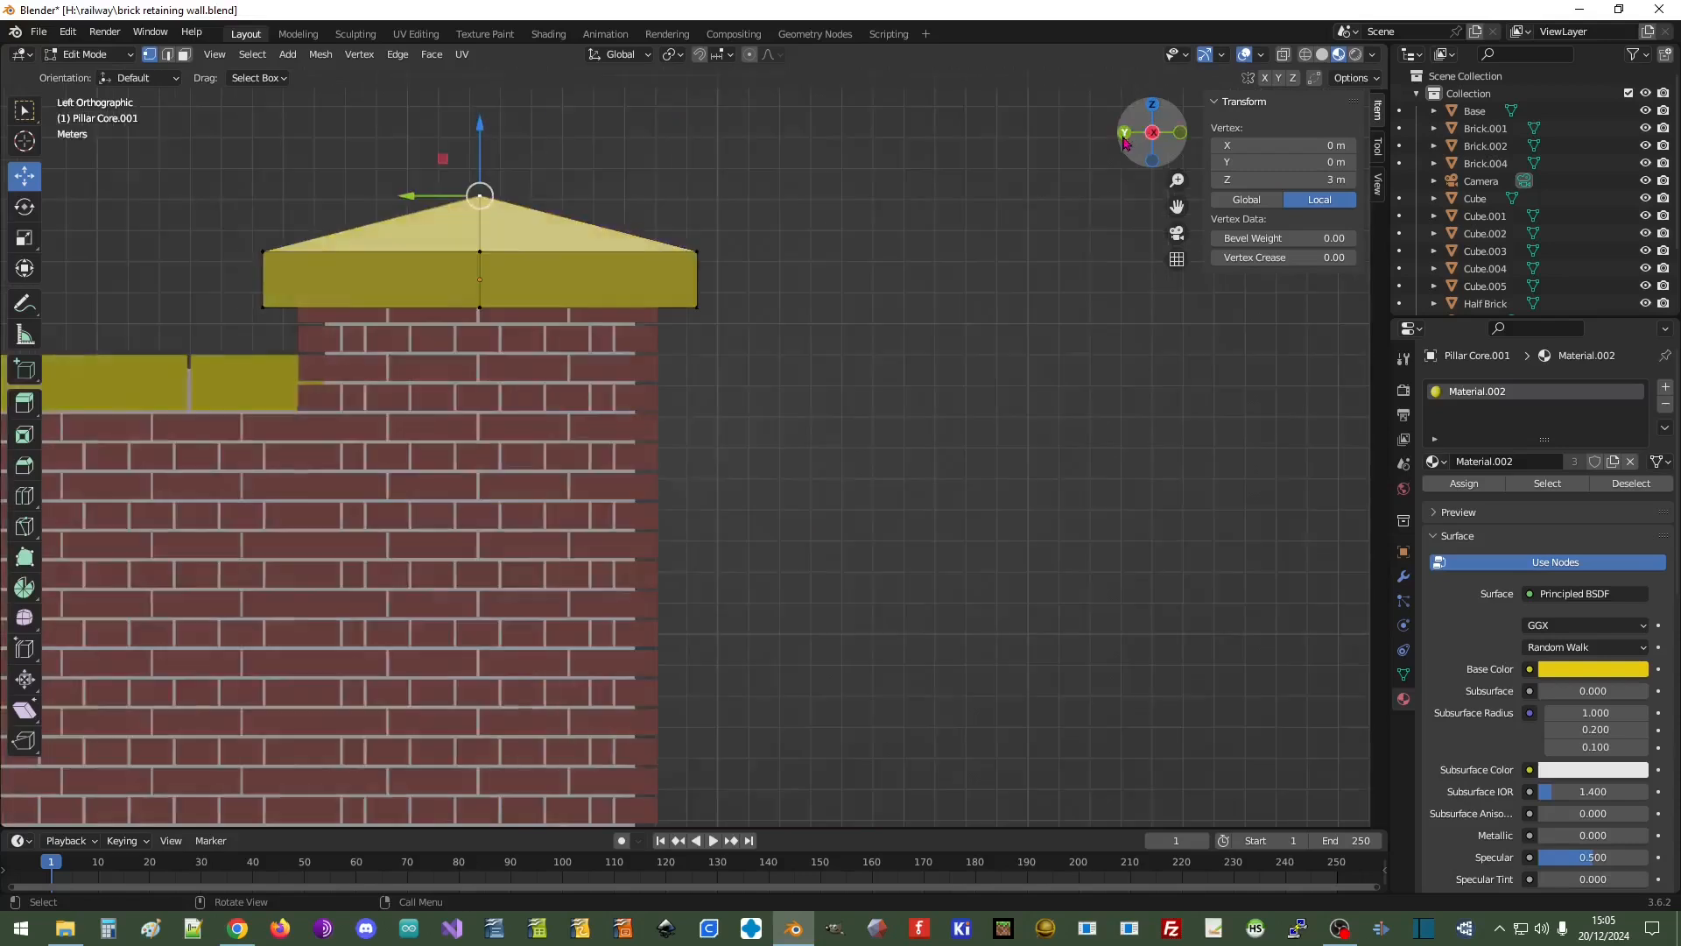
{"action": "middle_click_drag", "start_coordinate": [814, 175], "coordinate": [751, 257]}
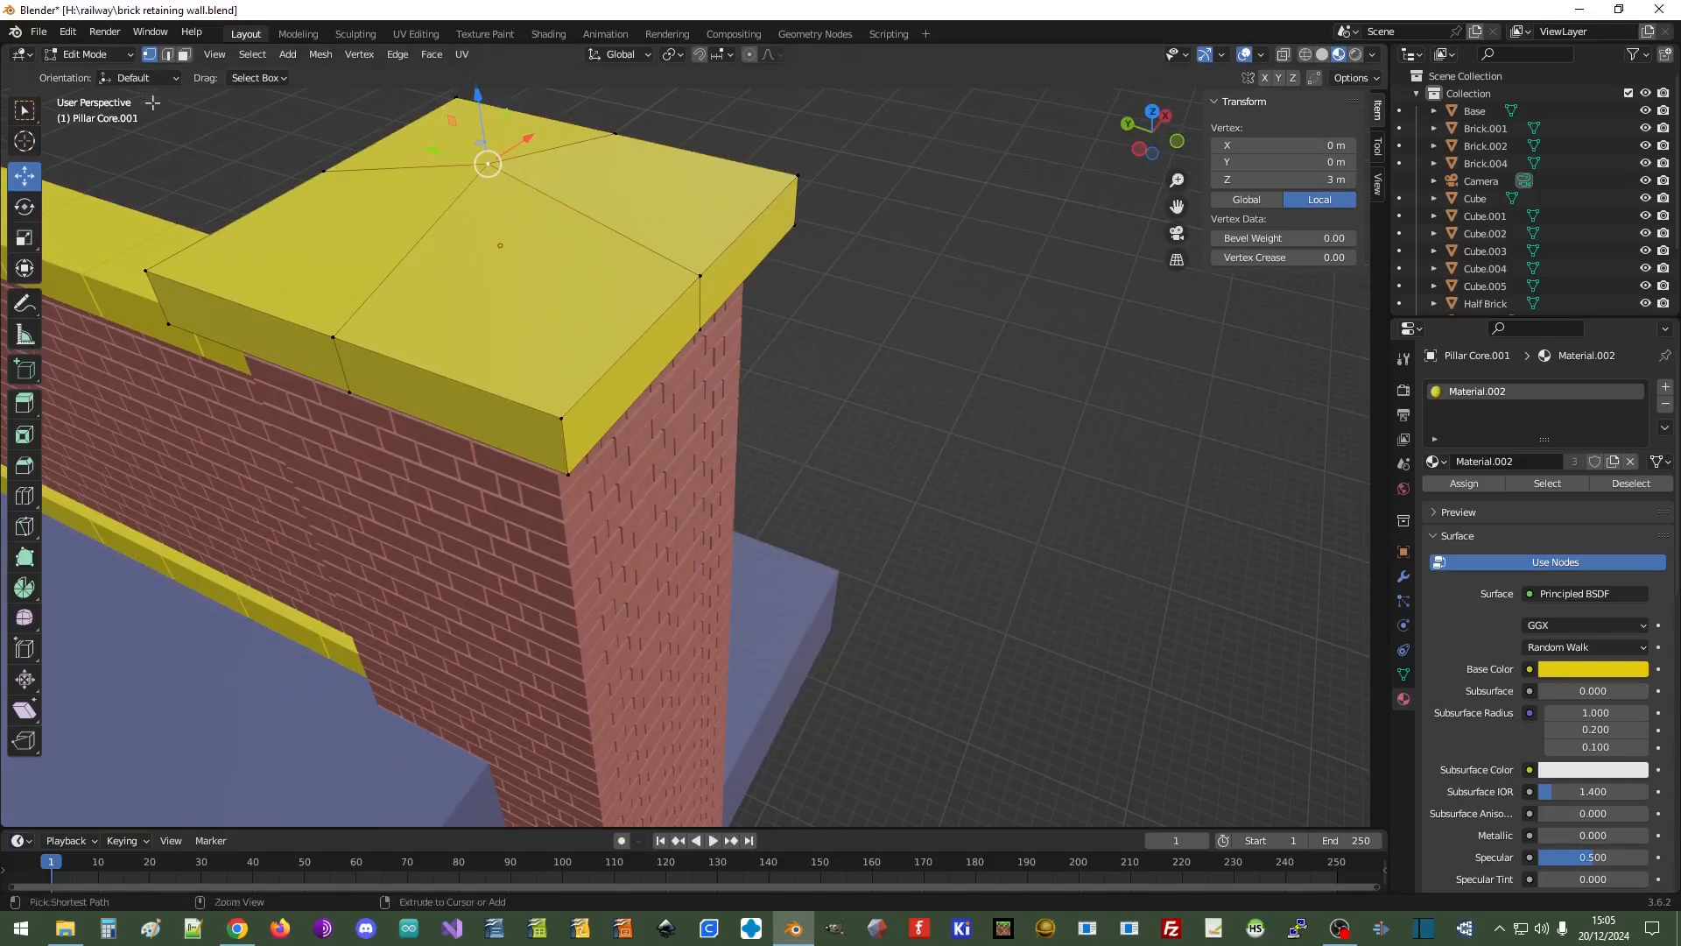
{"action": "key", "text": "Tab"}
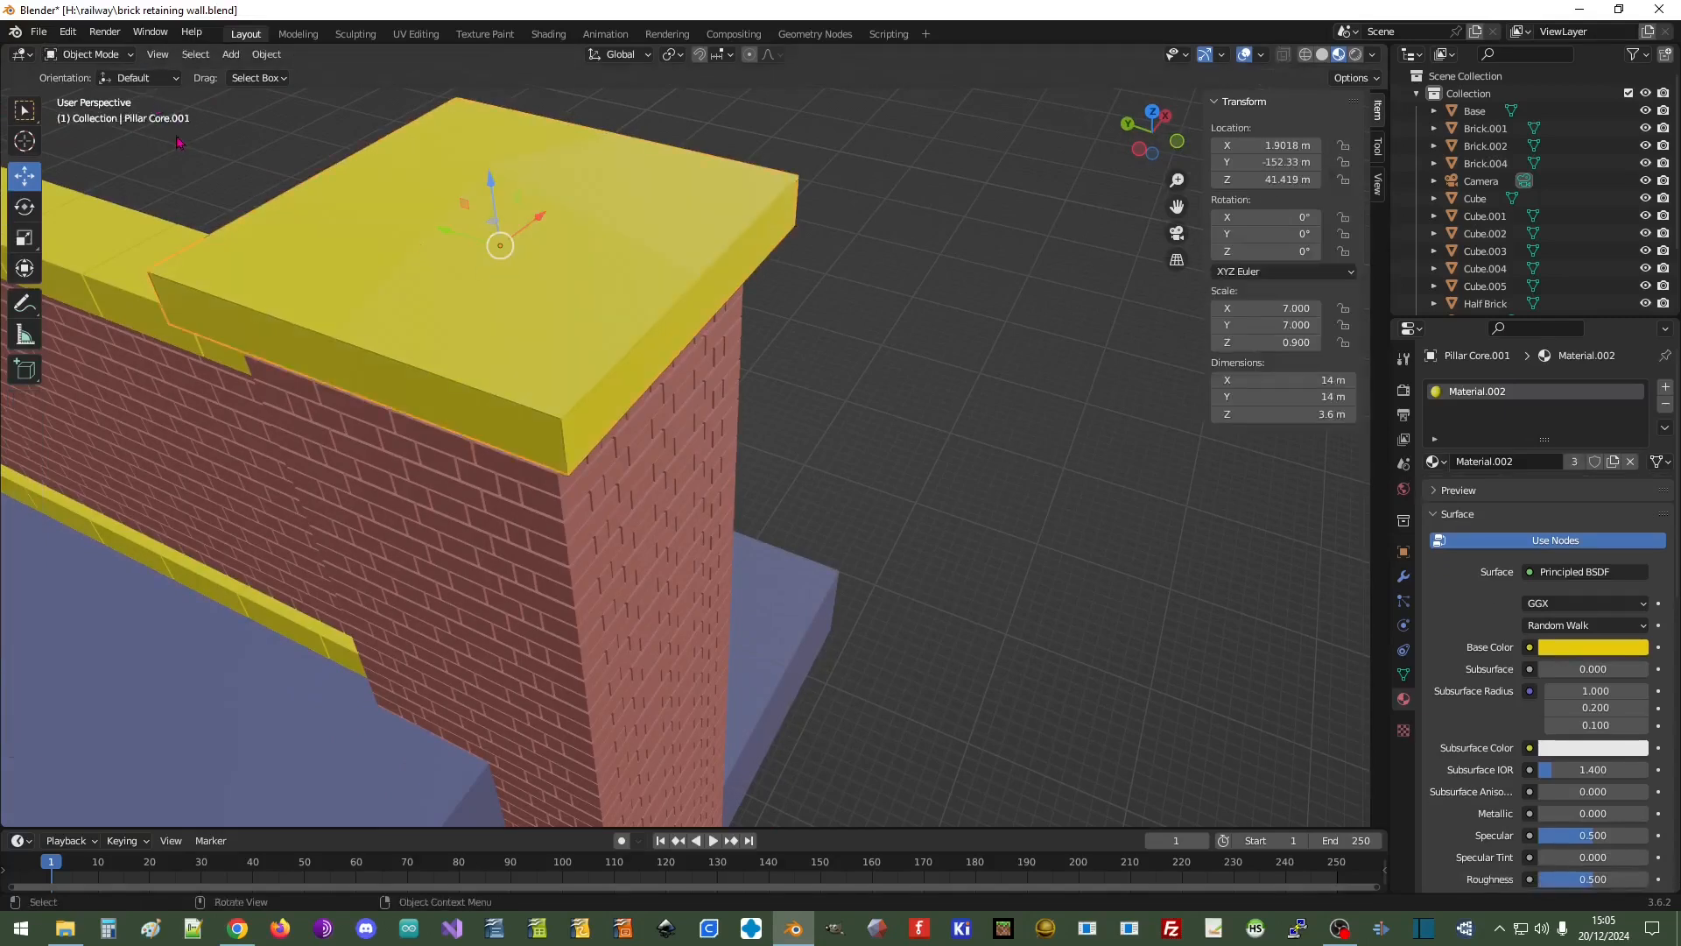
{"action": "left_click", "coordinate": [132, 56]}
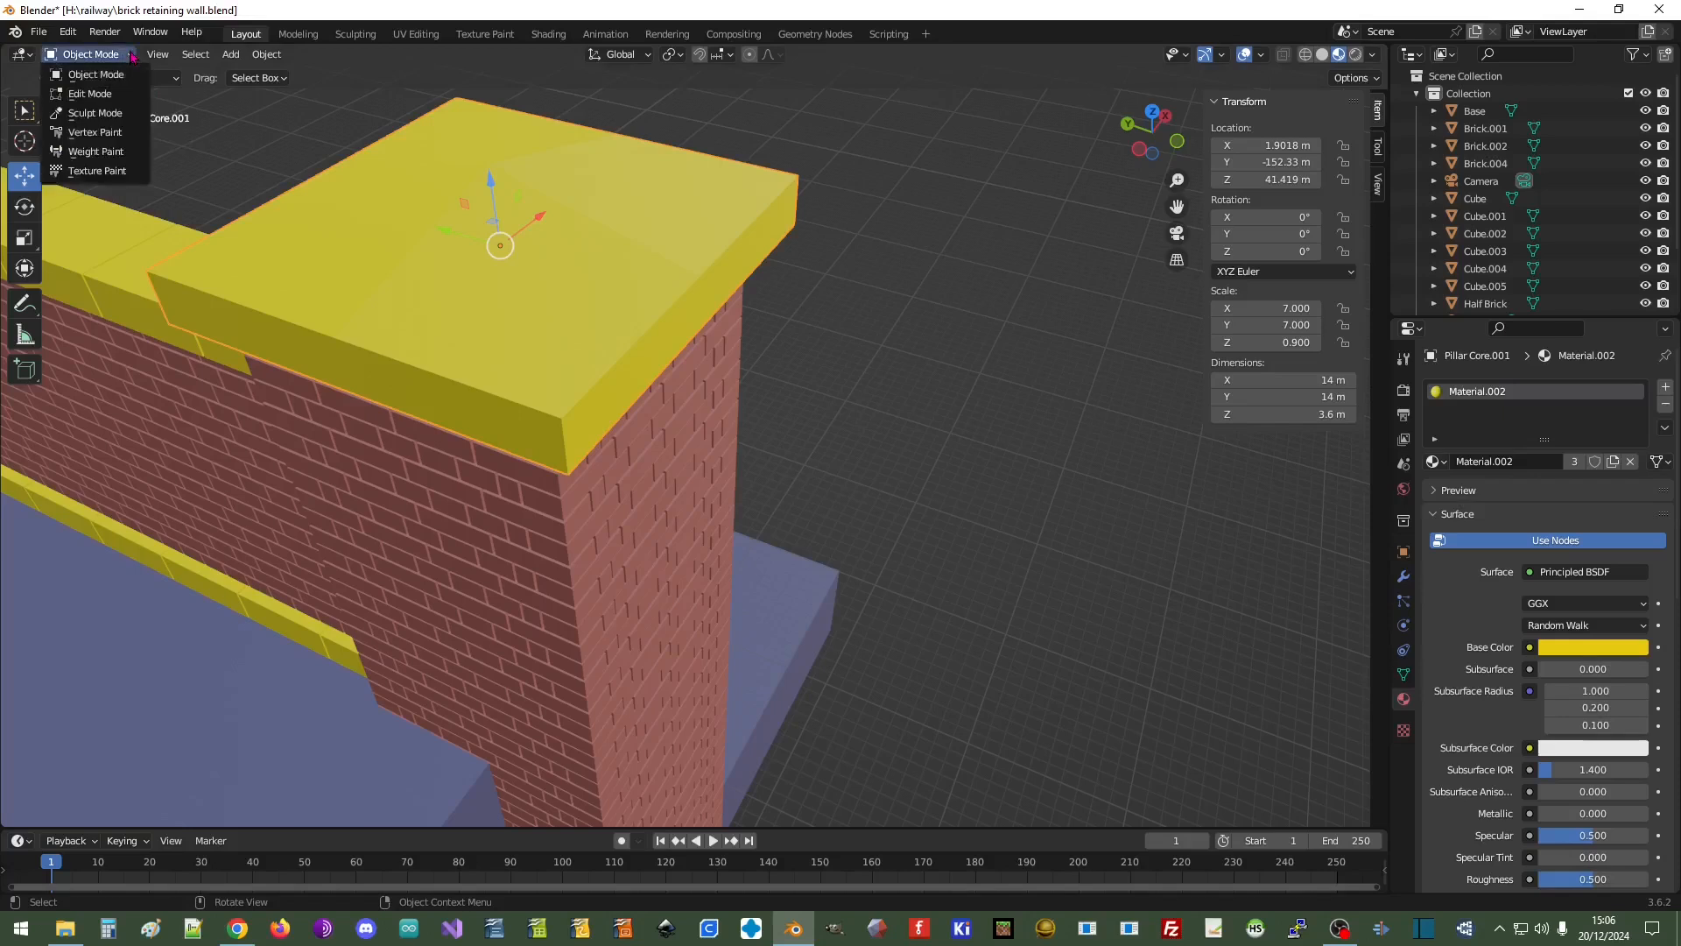
{"action": "left_click", "coordinate": [96, 76]}
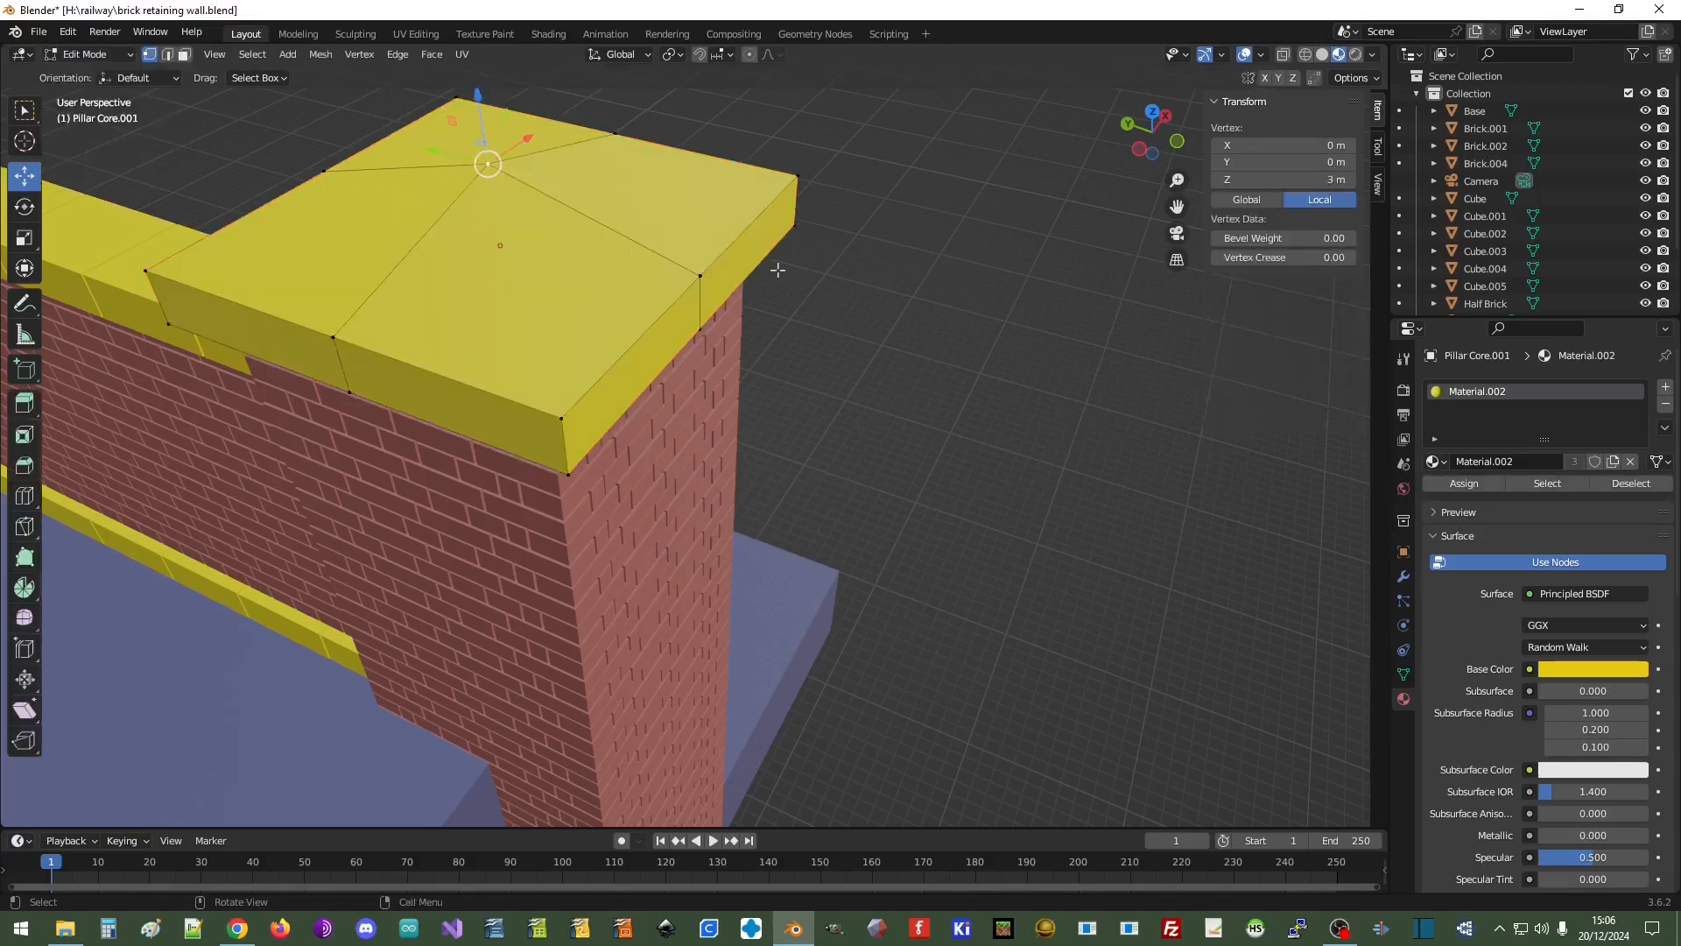
{"action": "middle_click_drag", "start_coordinate": [963, 318], "coordinate": [341, 386]}
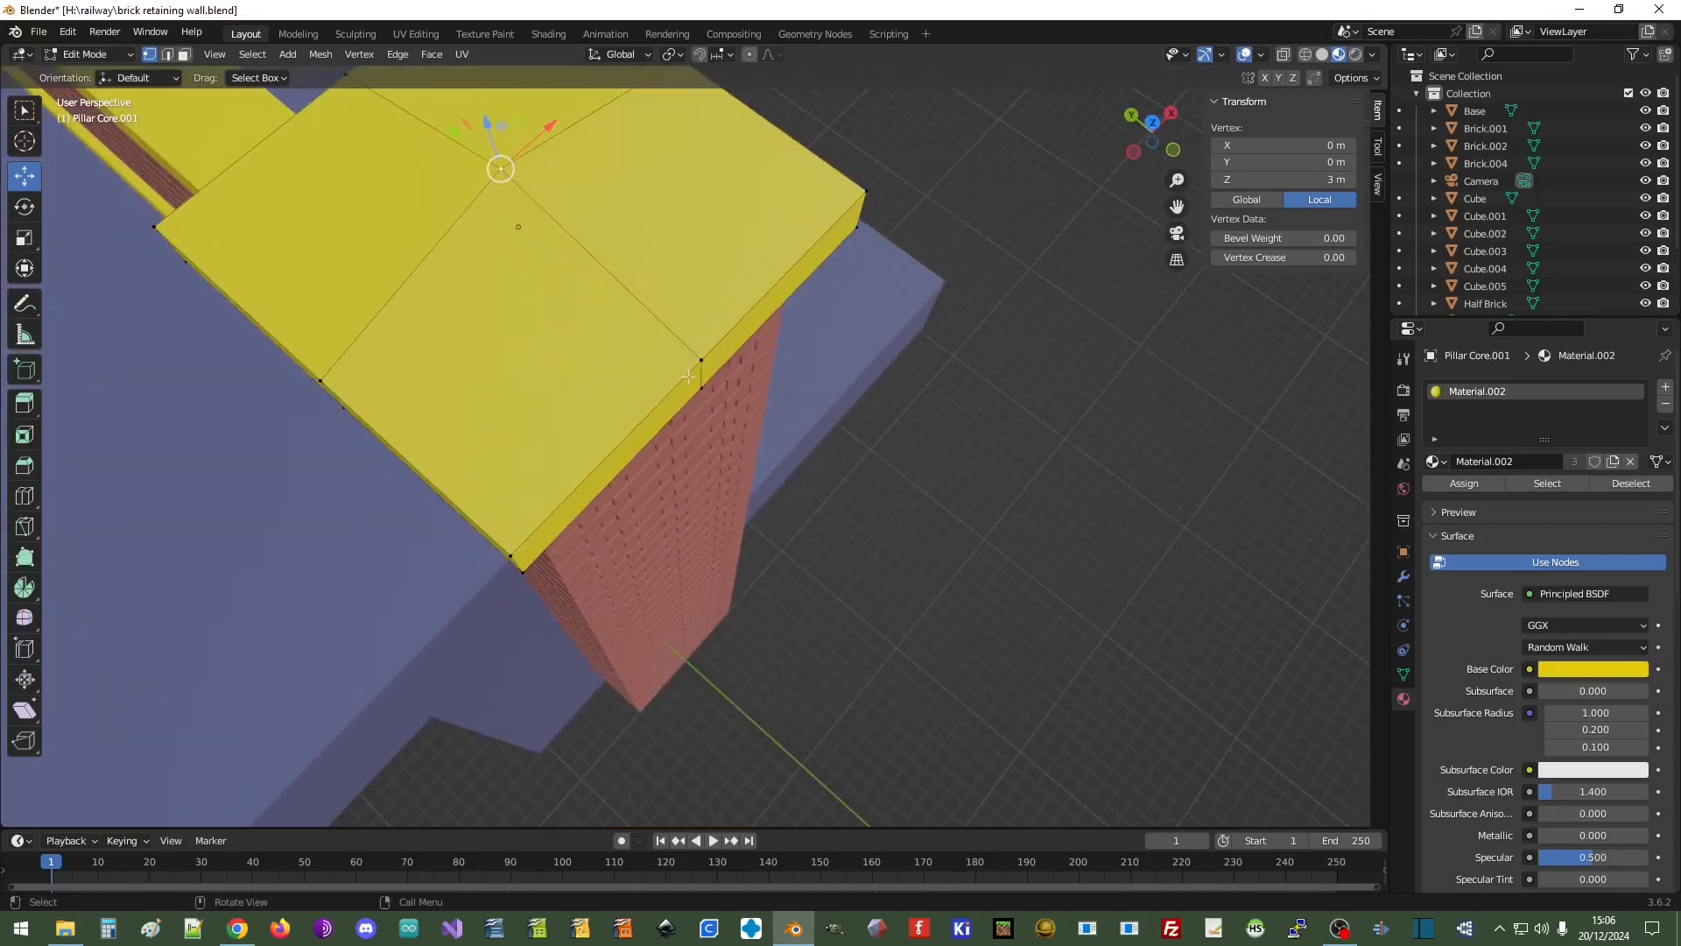
{"action": "key", "text": "Tab"}
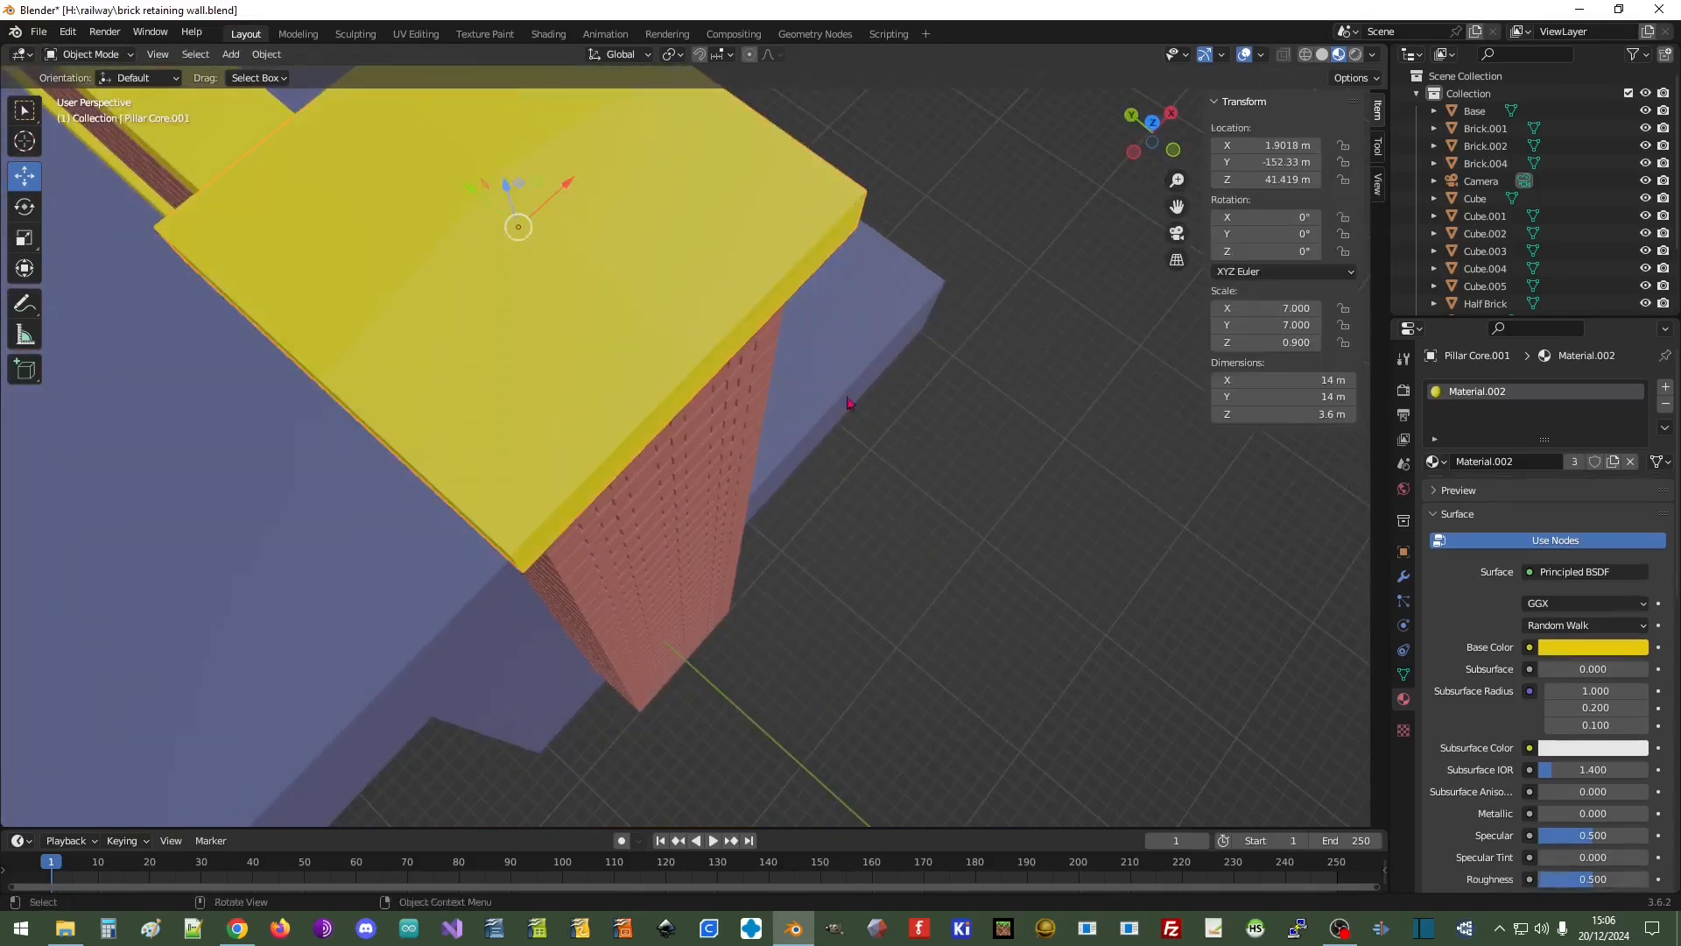
{"action": "middle_click_drag", "start_coordinate": [992, 440], "coordinate": [941, 321]}
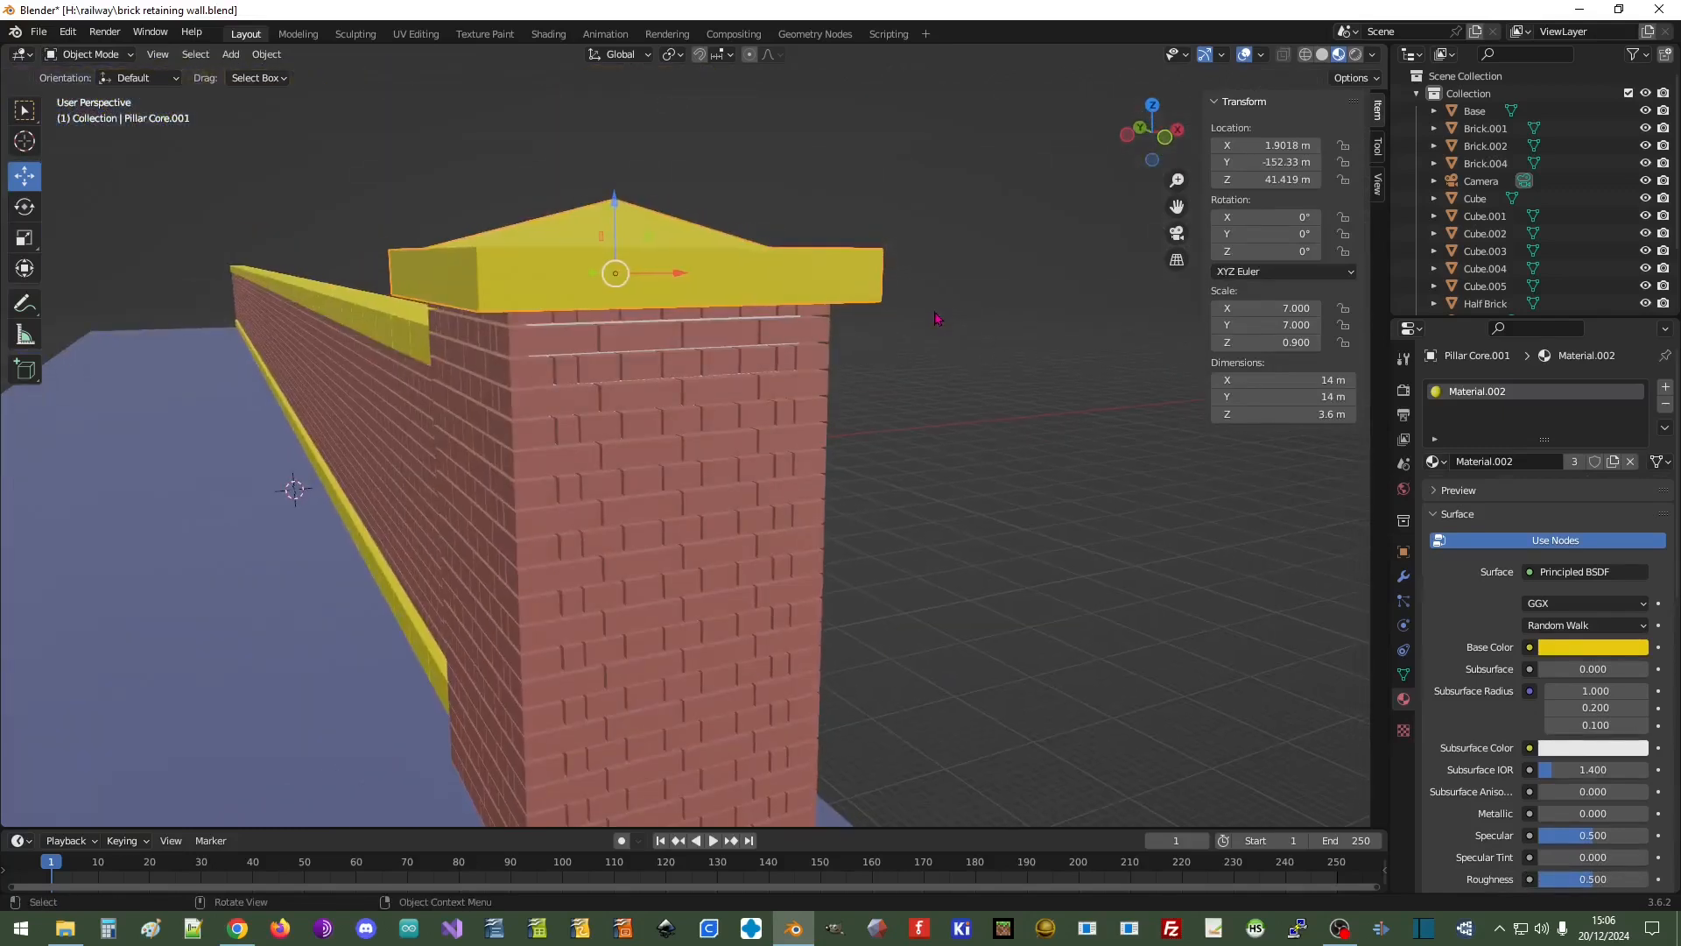
Undo the raised centre vertex and both loop cuts so the cap is a plain slab again
{"action": "key", "text": "ctrl+z"}
{"action": "key", "text": "ctrl+z"}
{"action": "key", "text": "ctrl+z"}
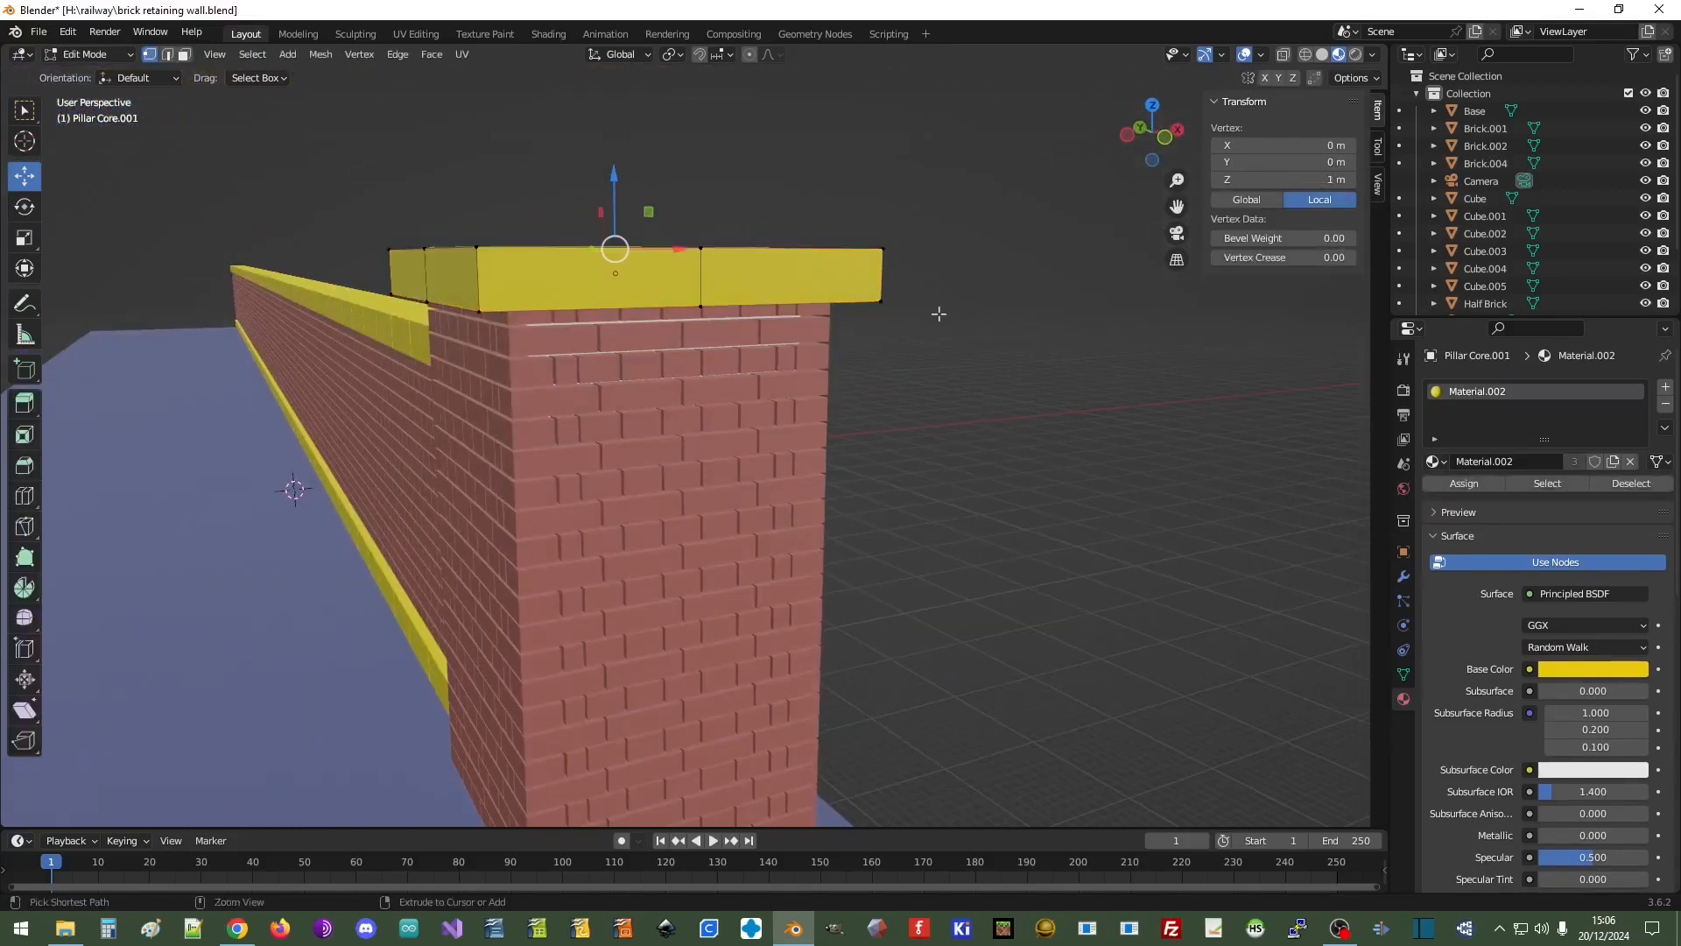
{"action": "middle_click_drag", "start_coordinate": [983, 353], "coordinate": [815, 378]}
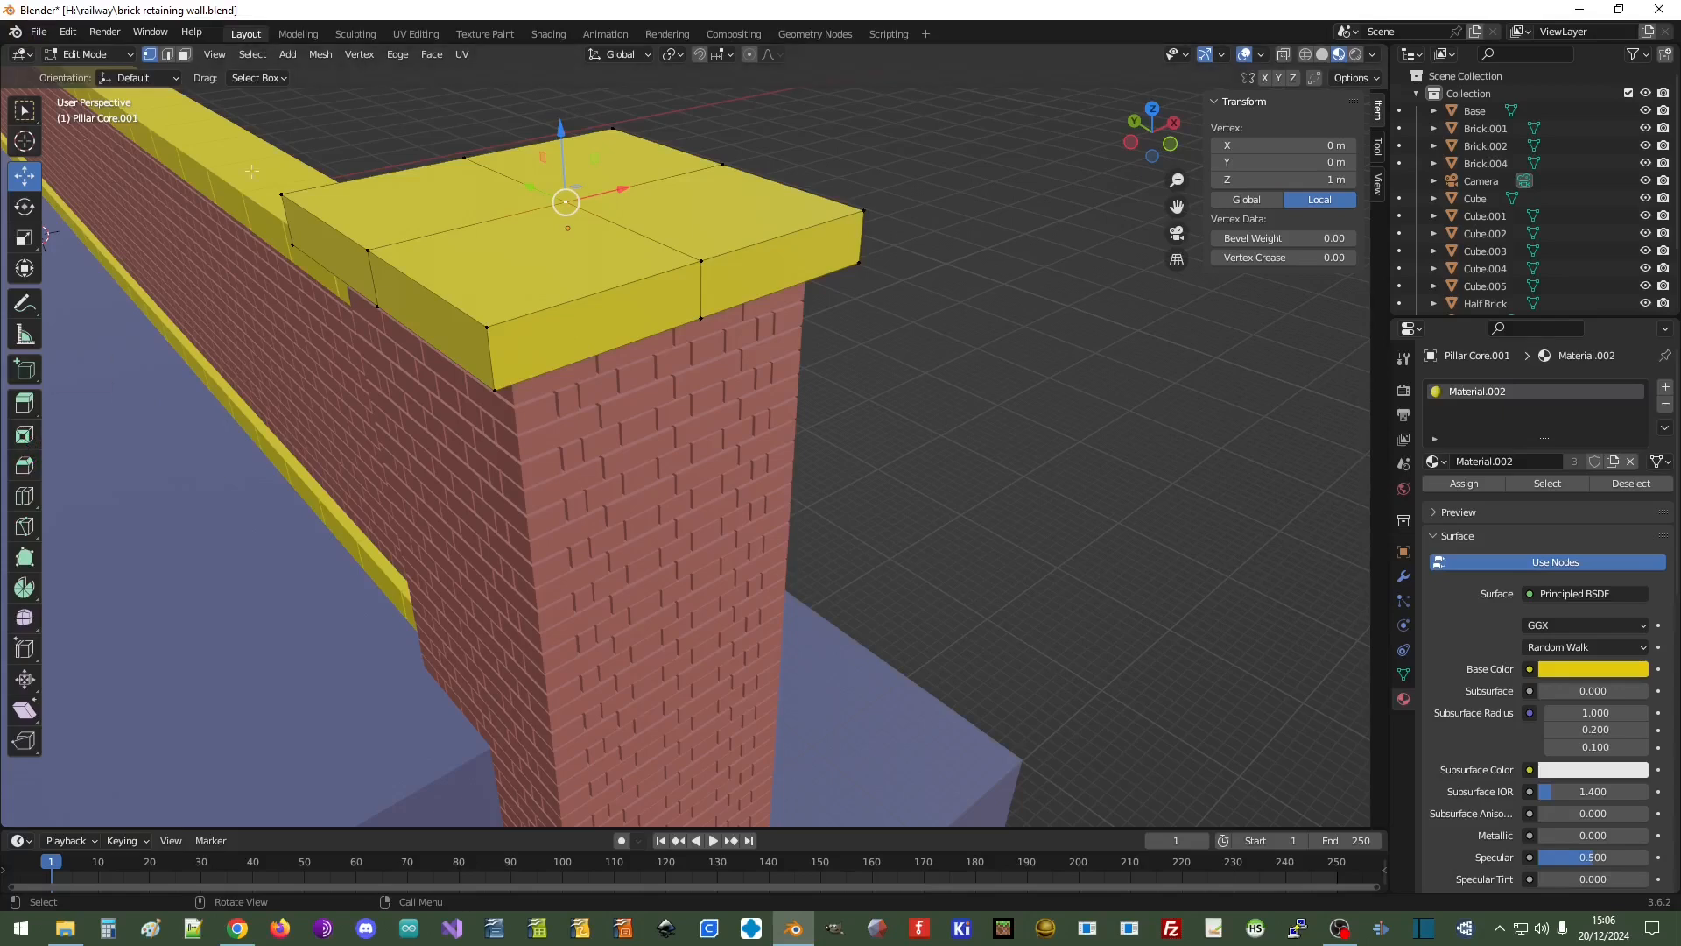
{"action": "key", "text": "ctrl+z"}
{"action": "key", "text": "ctrl+z"}
{"action": "key", "text": "ctrl+z"}
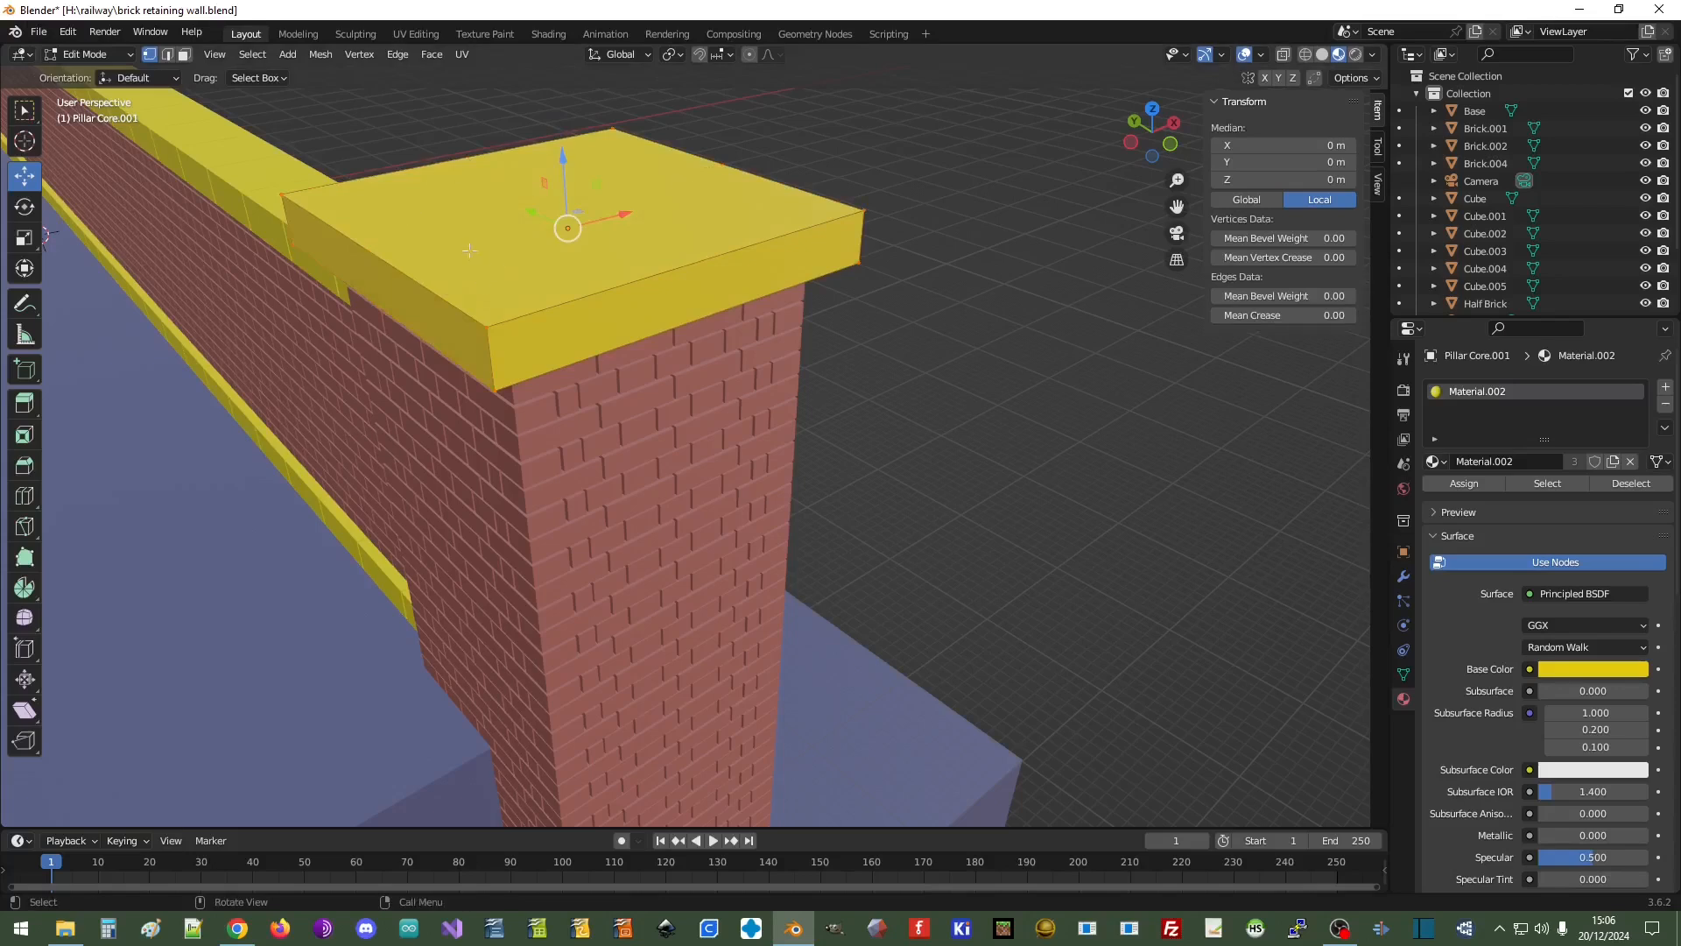
Try to bevel the edges of the cap's top face with a width of 1 m
{"action": "left_click", "coordinate": [24, 465]}
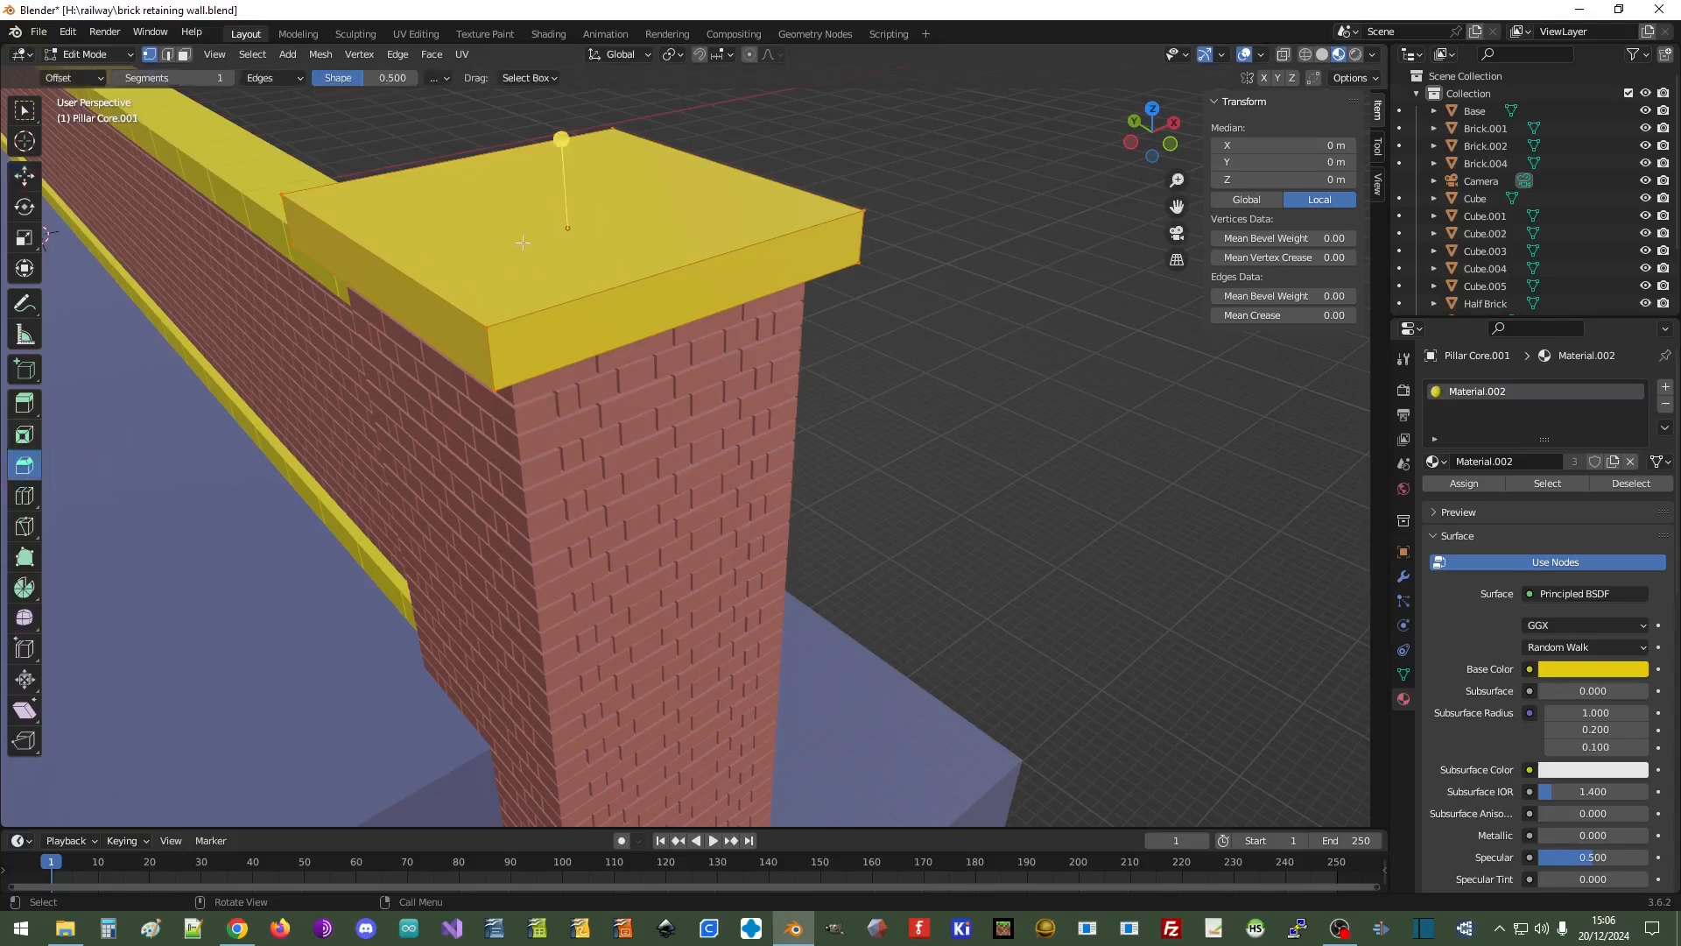
{"action": "left_click", "coordinate": [184, 54]}
{"action": "left_click", "coordinate": [524, 239]}
{"action": "left_click_drag", "start_coordinate": [559, 111], "coordinate": [823, 186]}
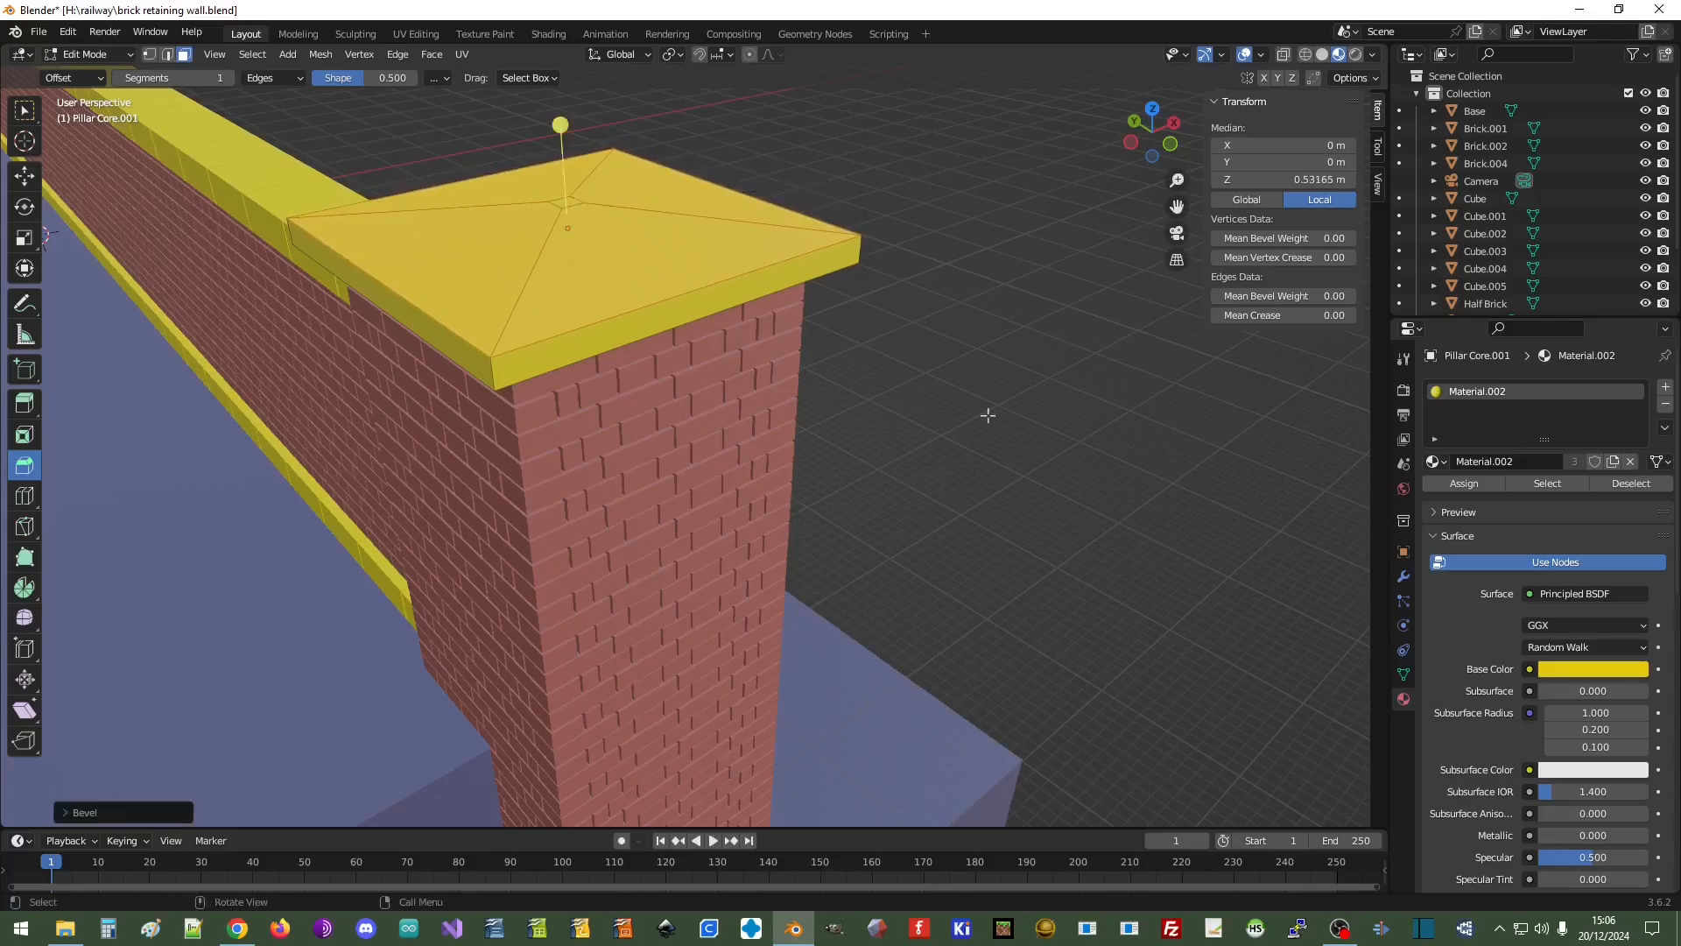
{"action": "mouse_move", "coordinate": [982, 409]}
{"action": "middle_mouse_down"}
{"action": "mouse_move", "coordinate": [957, 345]}
{"action": "mouse_move", "coordinate": [981, 377]}
{"action": "middle_mouse_up"}
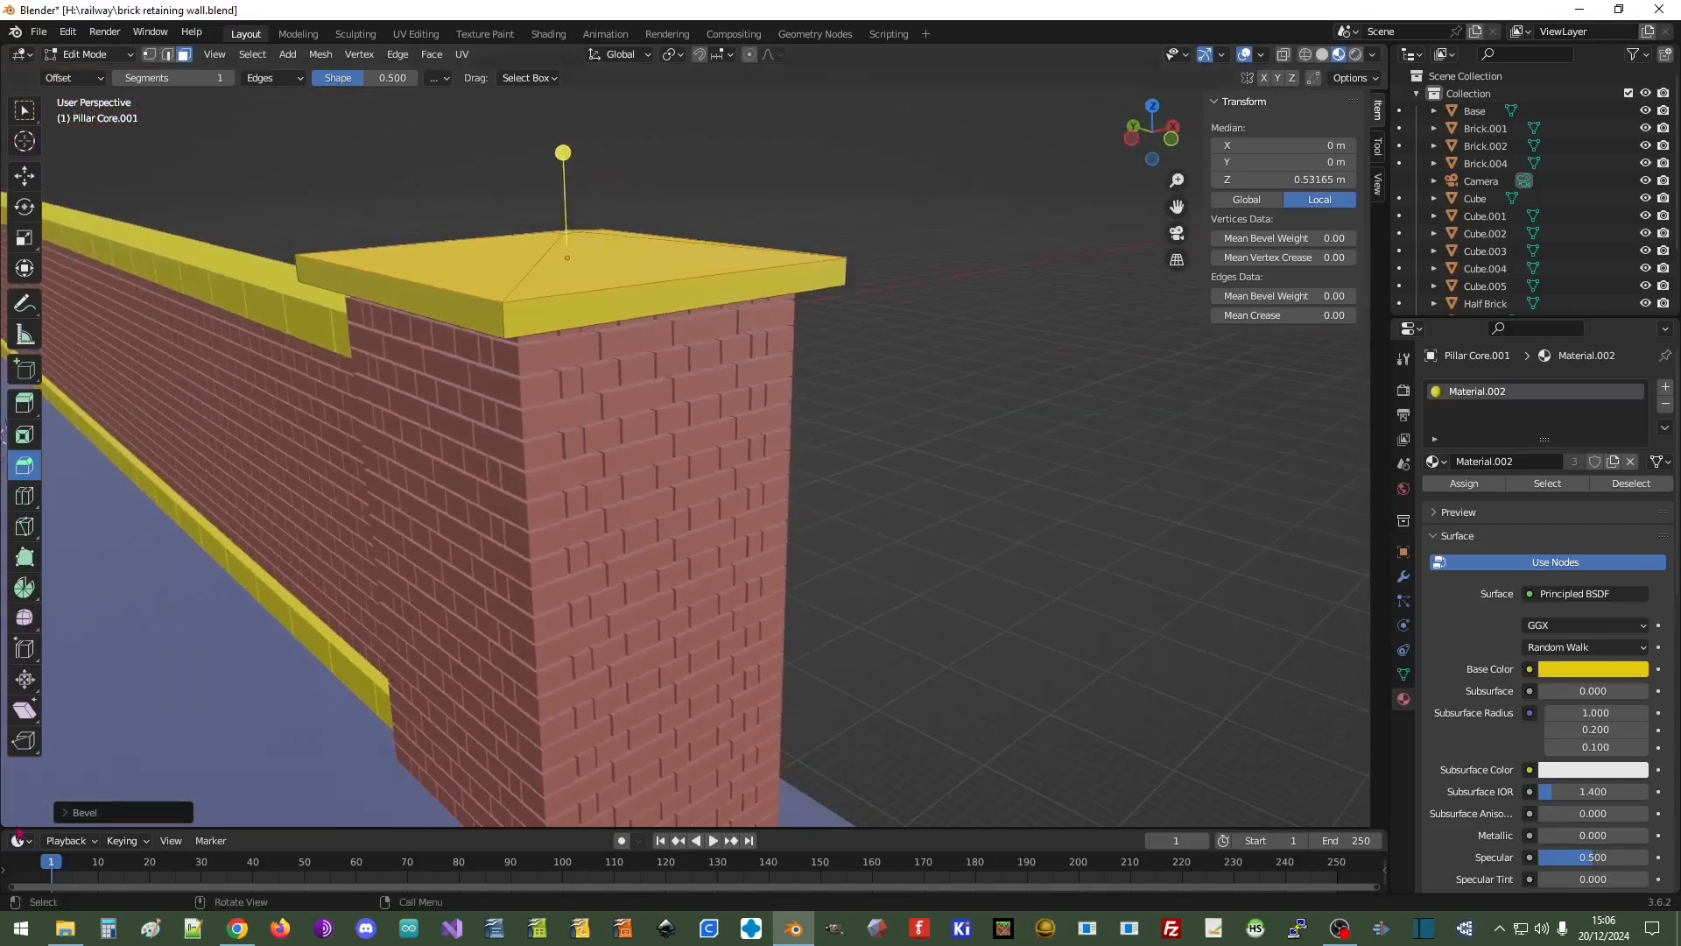
{"action": "left_click", "coordinate": [70, 813]}
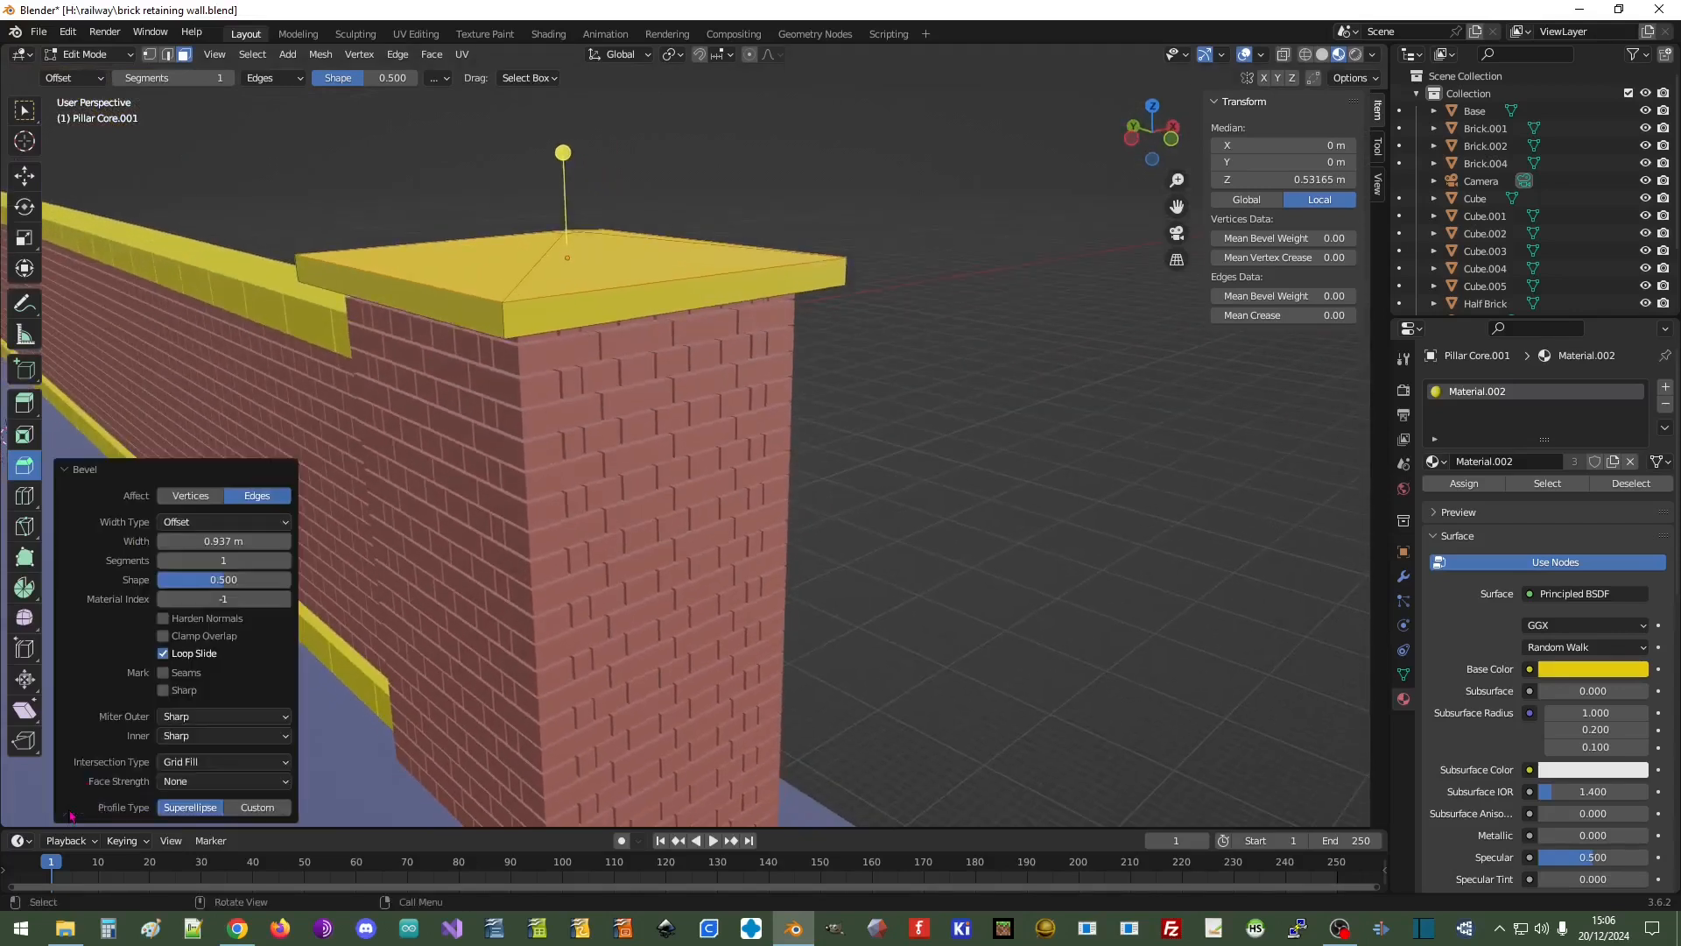
{"action": "left_click", "coordinate": [223, 541]}
{"action": "type", "text": "1"}
{"action": "key", "text": "Return"}
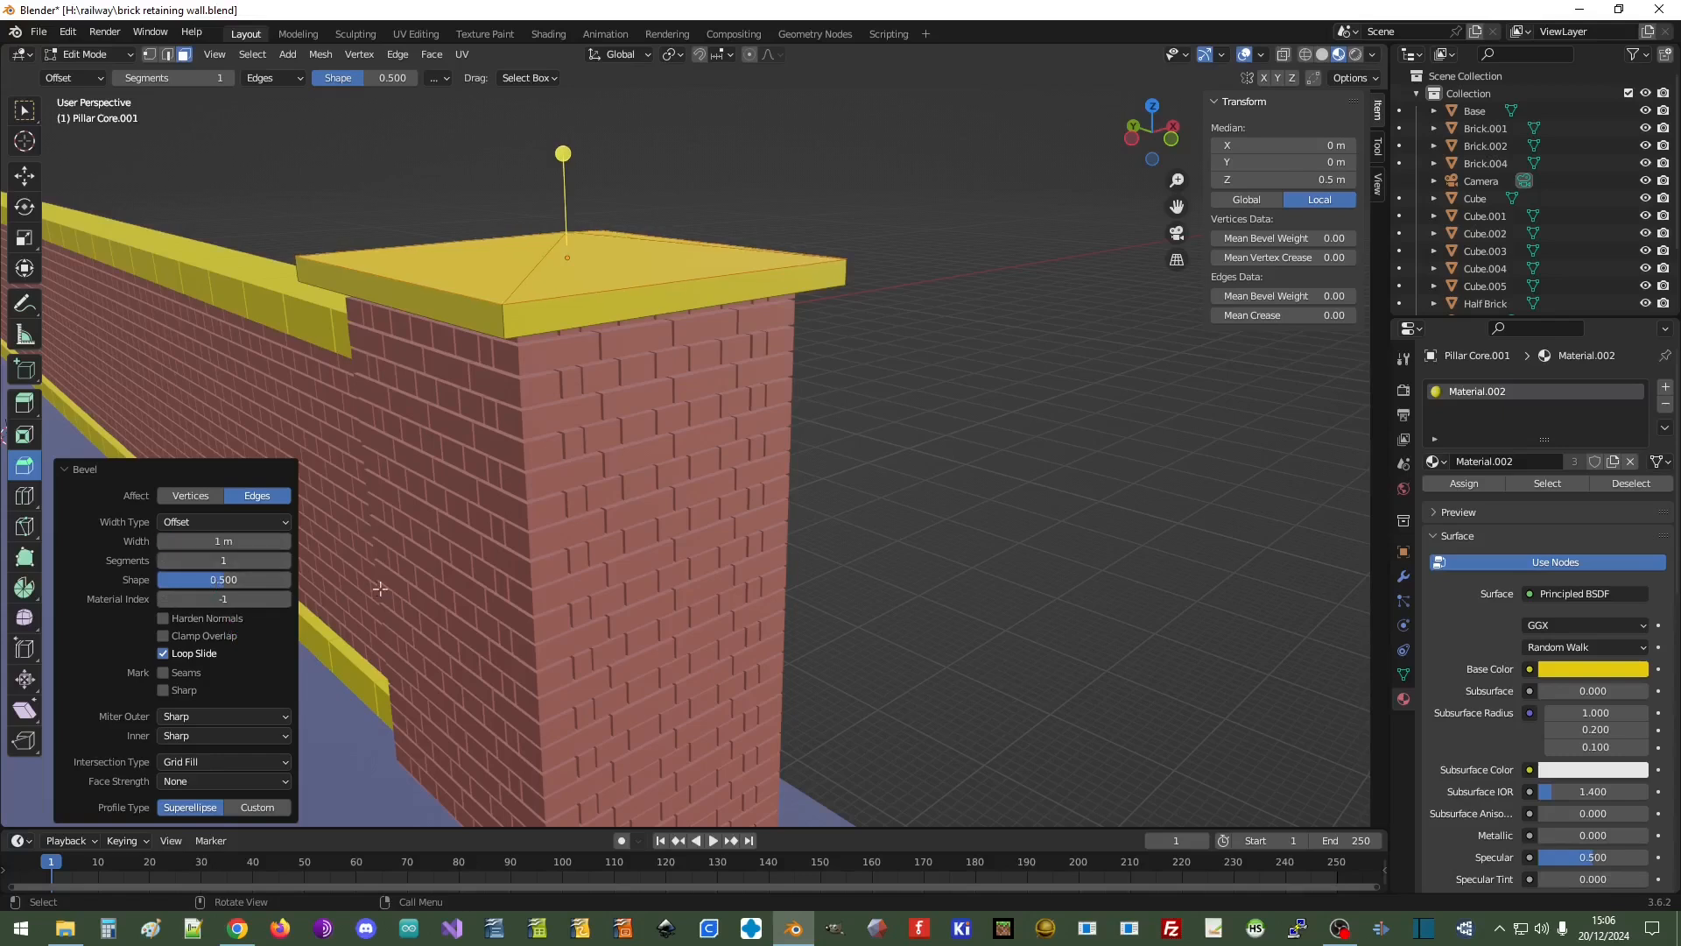
{"action": "mouse_move", "coordinate": [912, 381]}
{"action": "middle_mouse_down"}
{"action": "mouse_move", "coordinate": [904, 429]}
{"action": "mouse_move", "coordinate": [886, 366]}
{"action": "middle_mouse_up"}
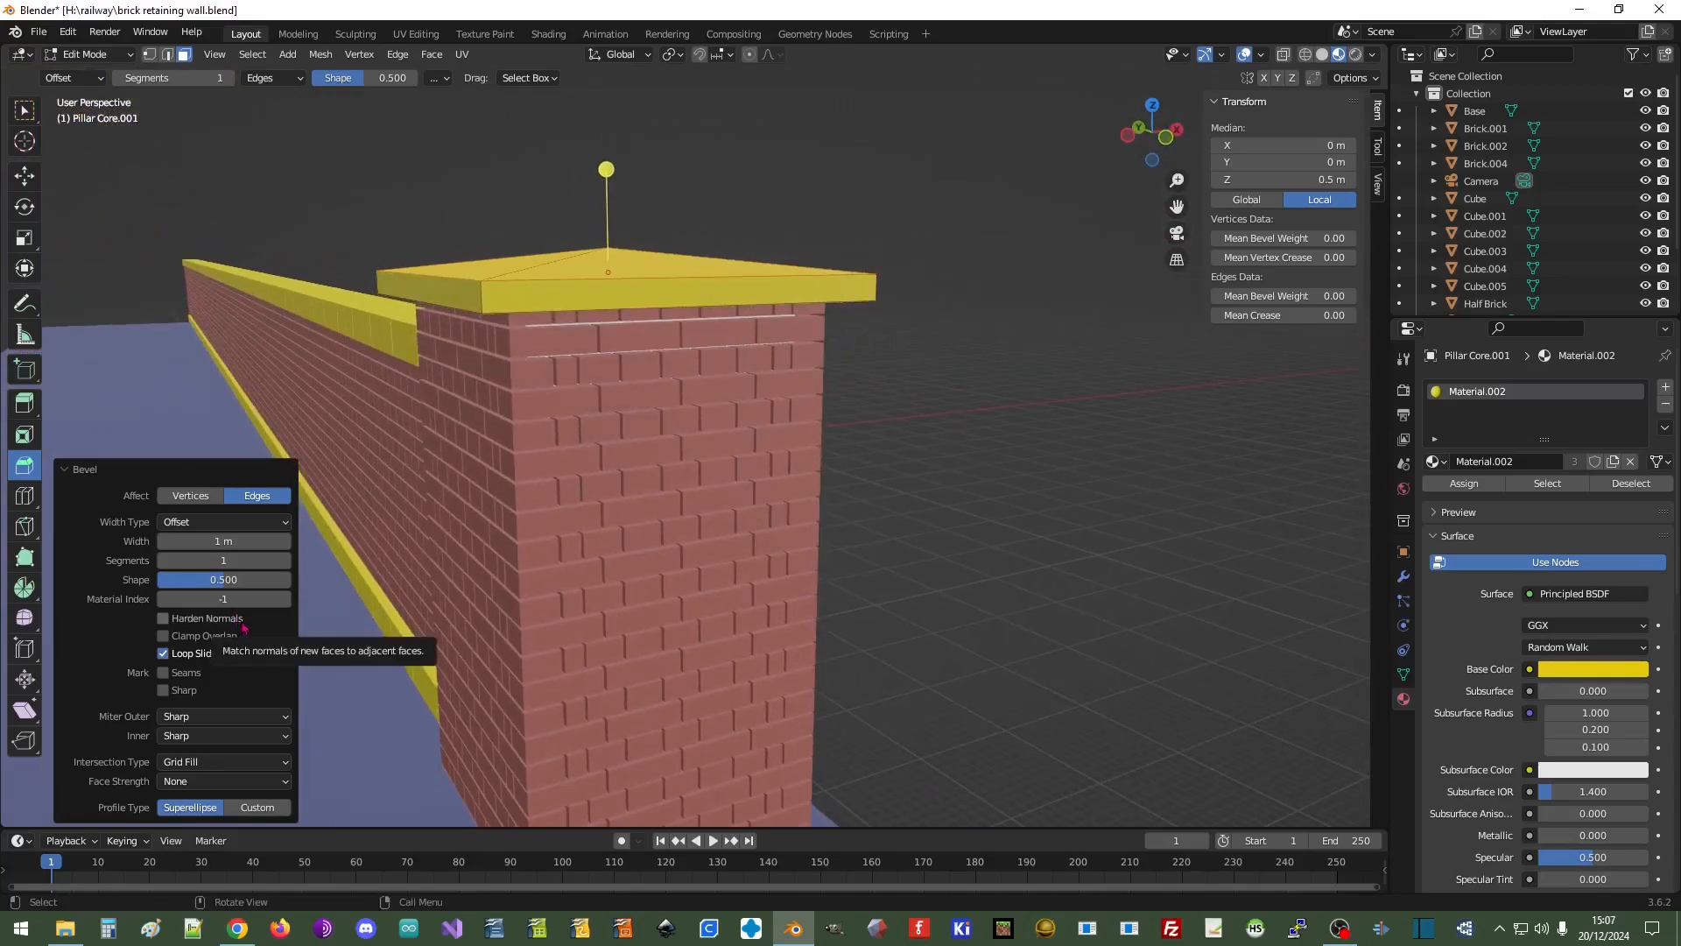
{"action": "key", "text": "ctrl+z"}
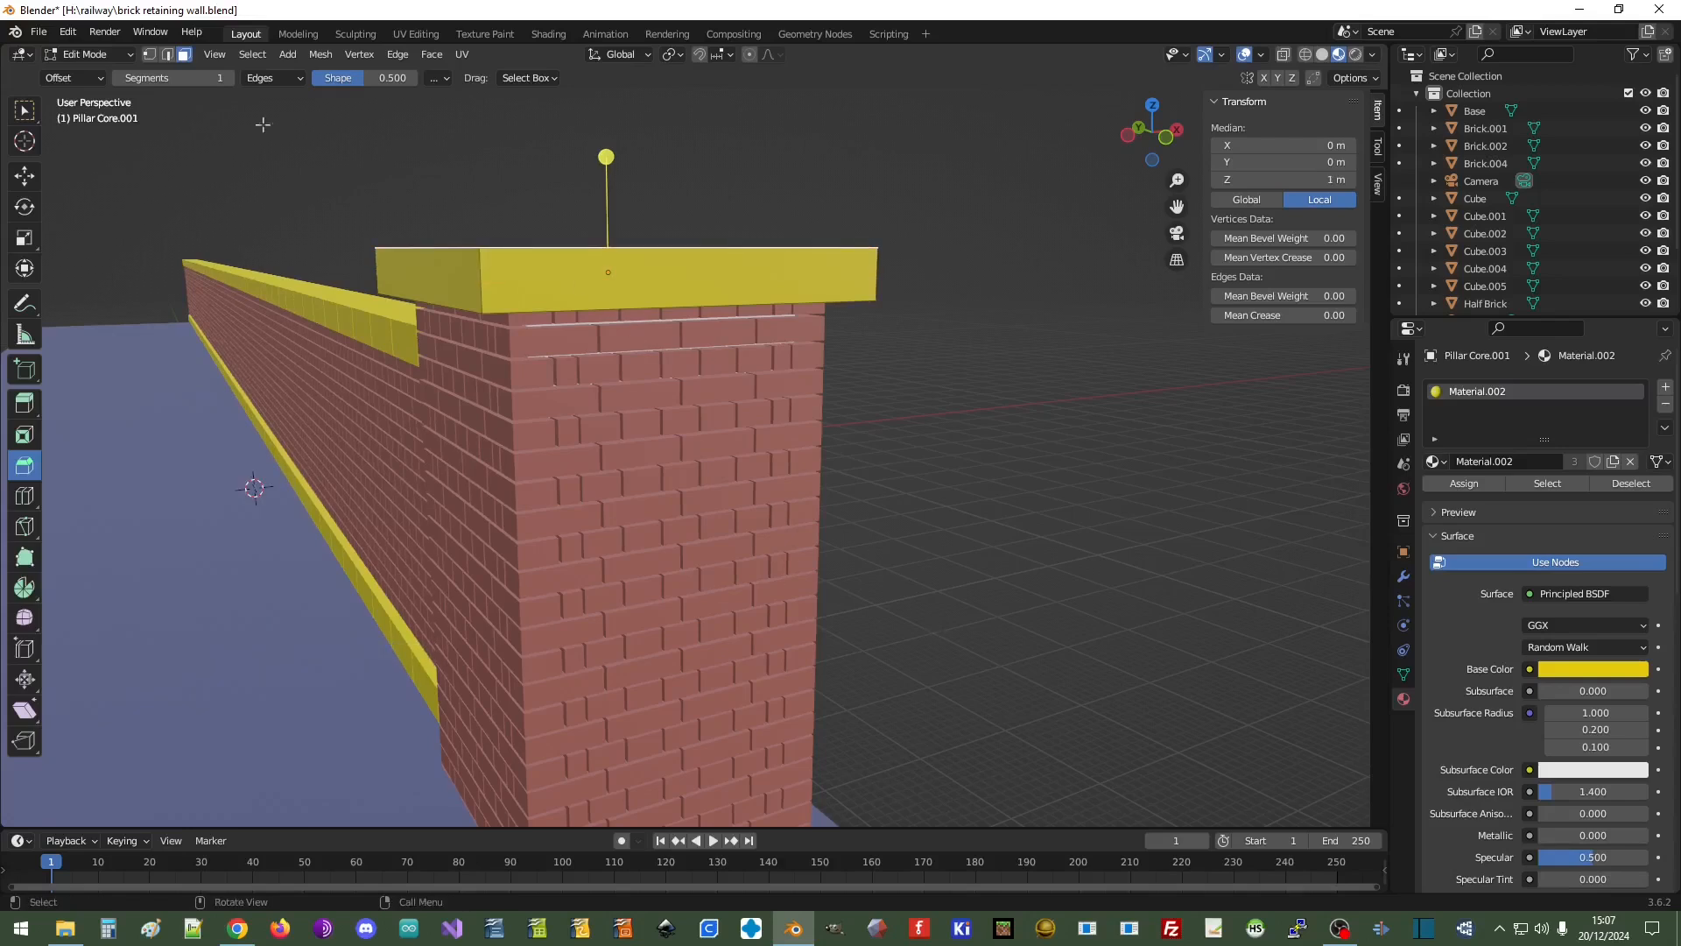
Return to Object Mode and apply the cap's rotation and scale
{"action": "left_click", "coordinate": [87, 55]}
{"action": "left_click", "coordinate": [83, 60]}
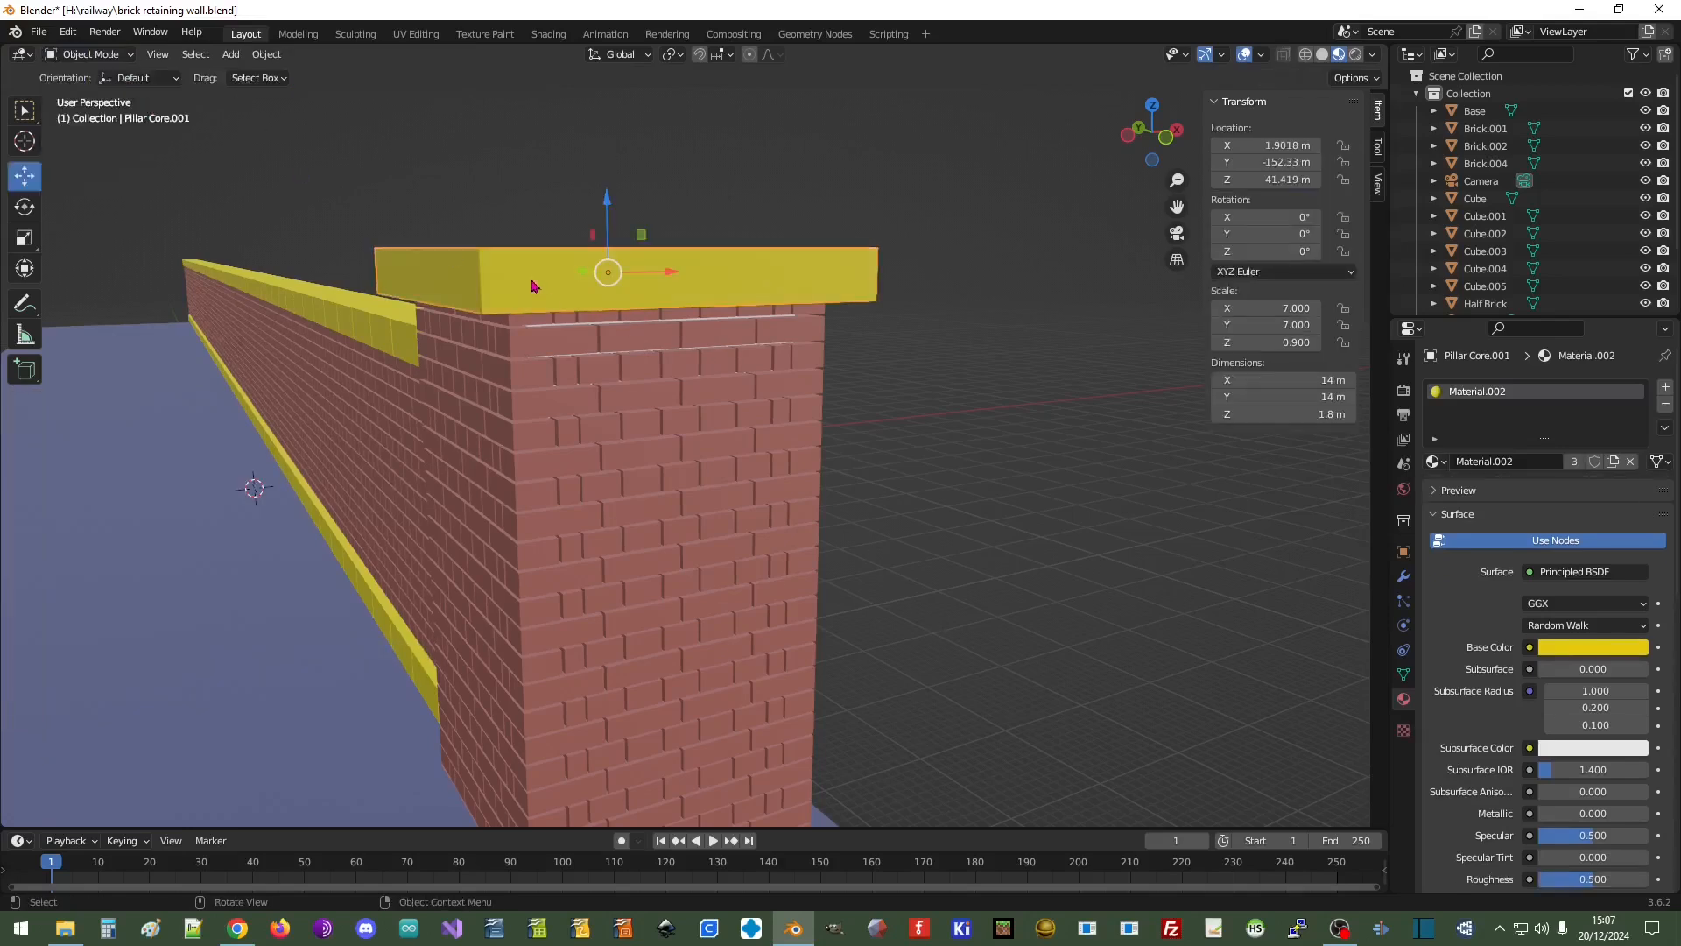
{"action": "right_click", "coordinate": [532, 285]}
{"action": "left_click", "coordinate": [532, 278]}
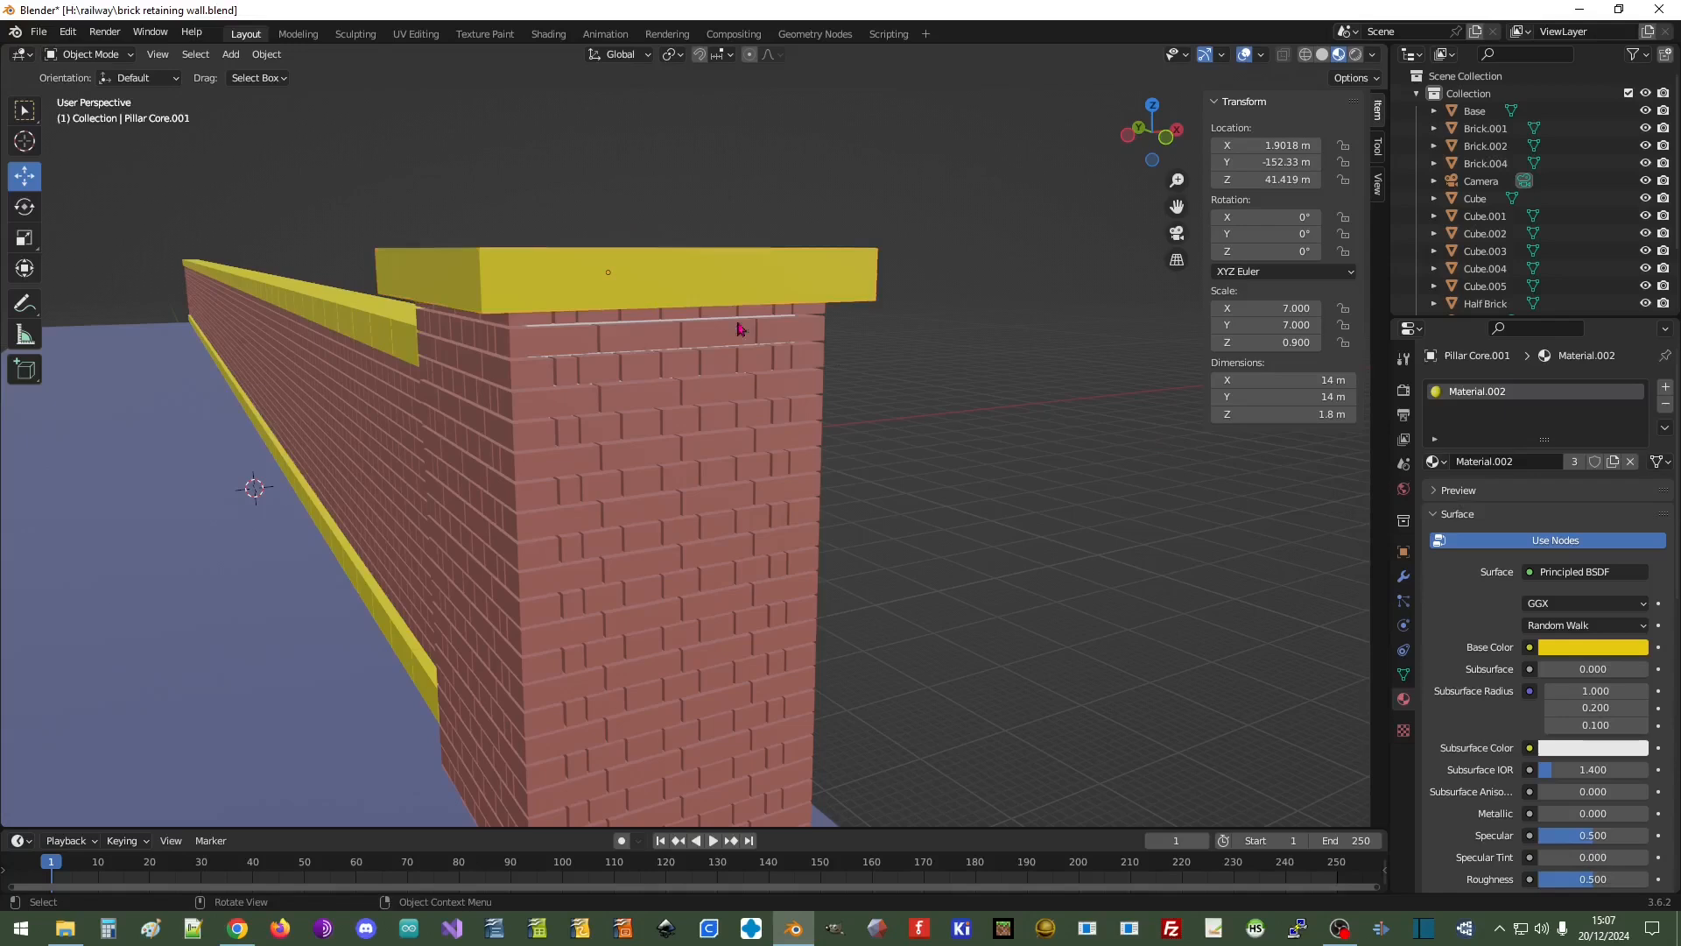
{"action": "key", "text": "ctrl+a"}
{"action": "left_click", "coordinate": [506, 286]}
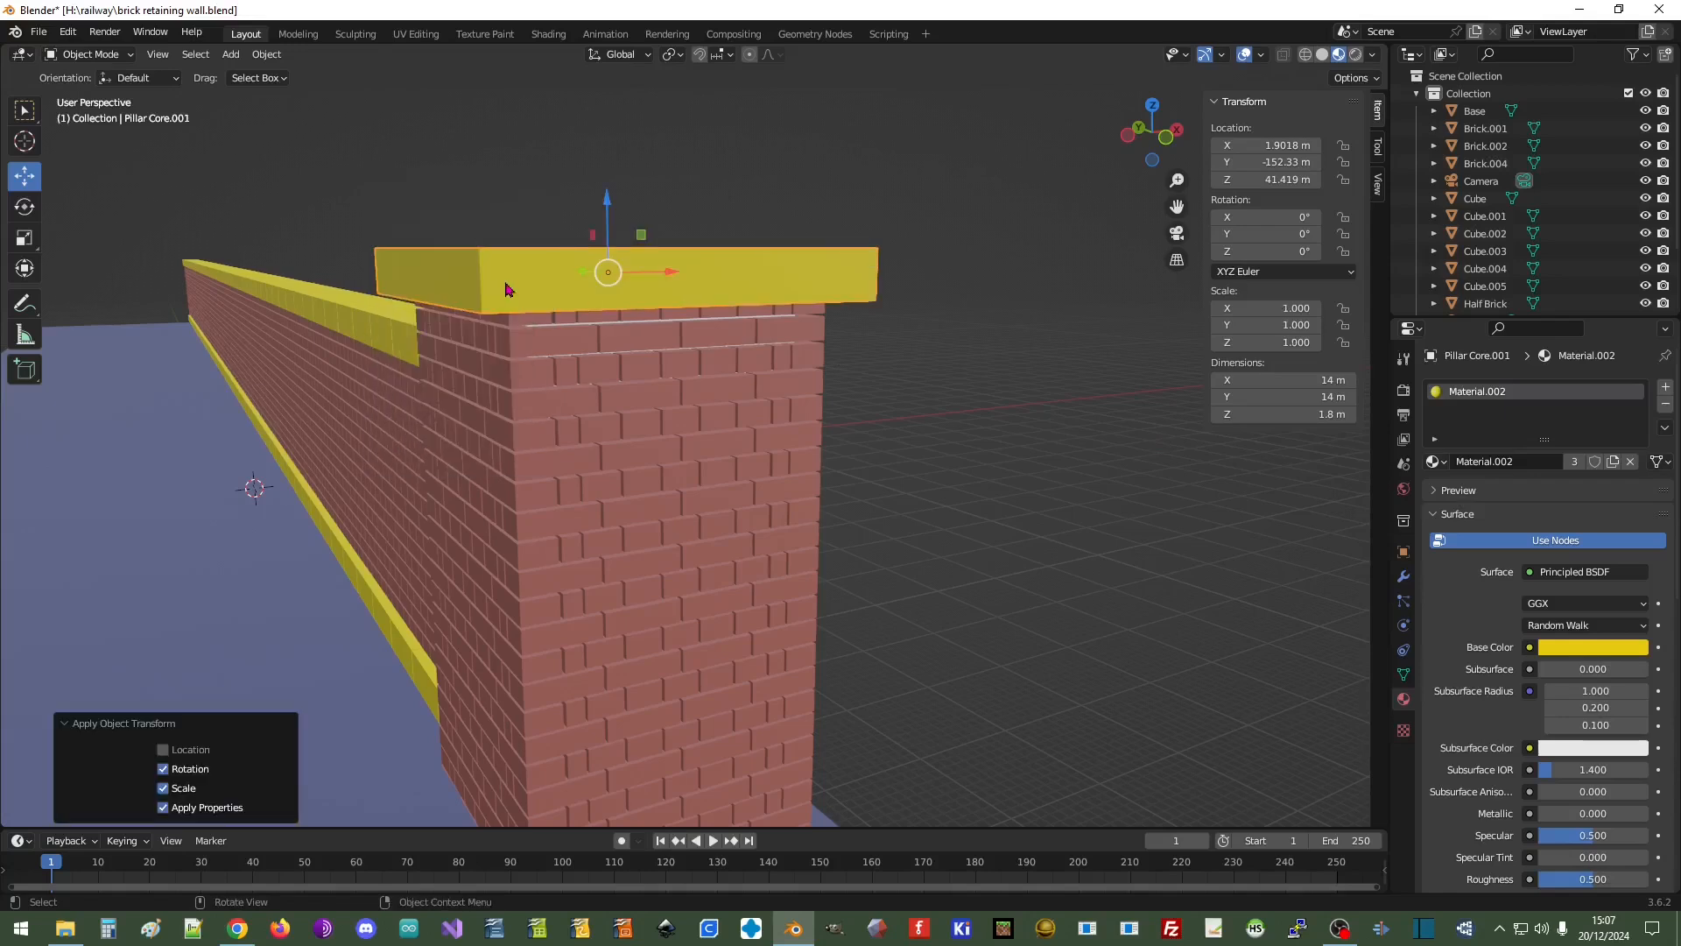
Edit the cap's mesh and try to bevel its top face's edges by about 0.54 m
{"action": "left_click", "coordinate": [131, 55]}
{"action": "left_click", "coordinate": [96, 94]}
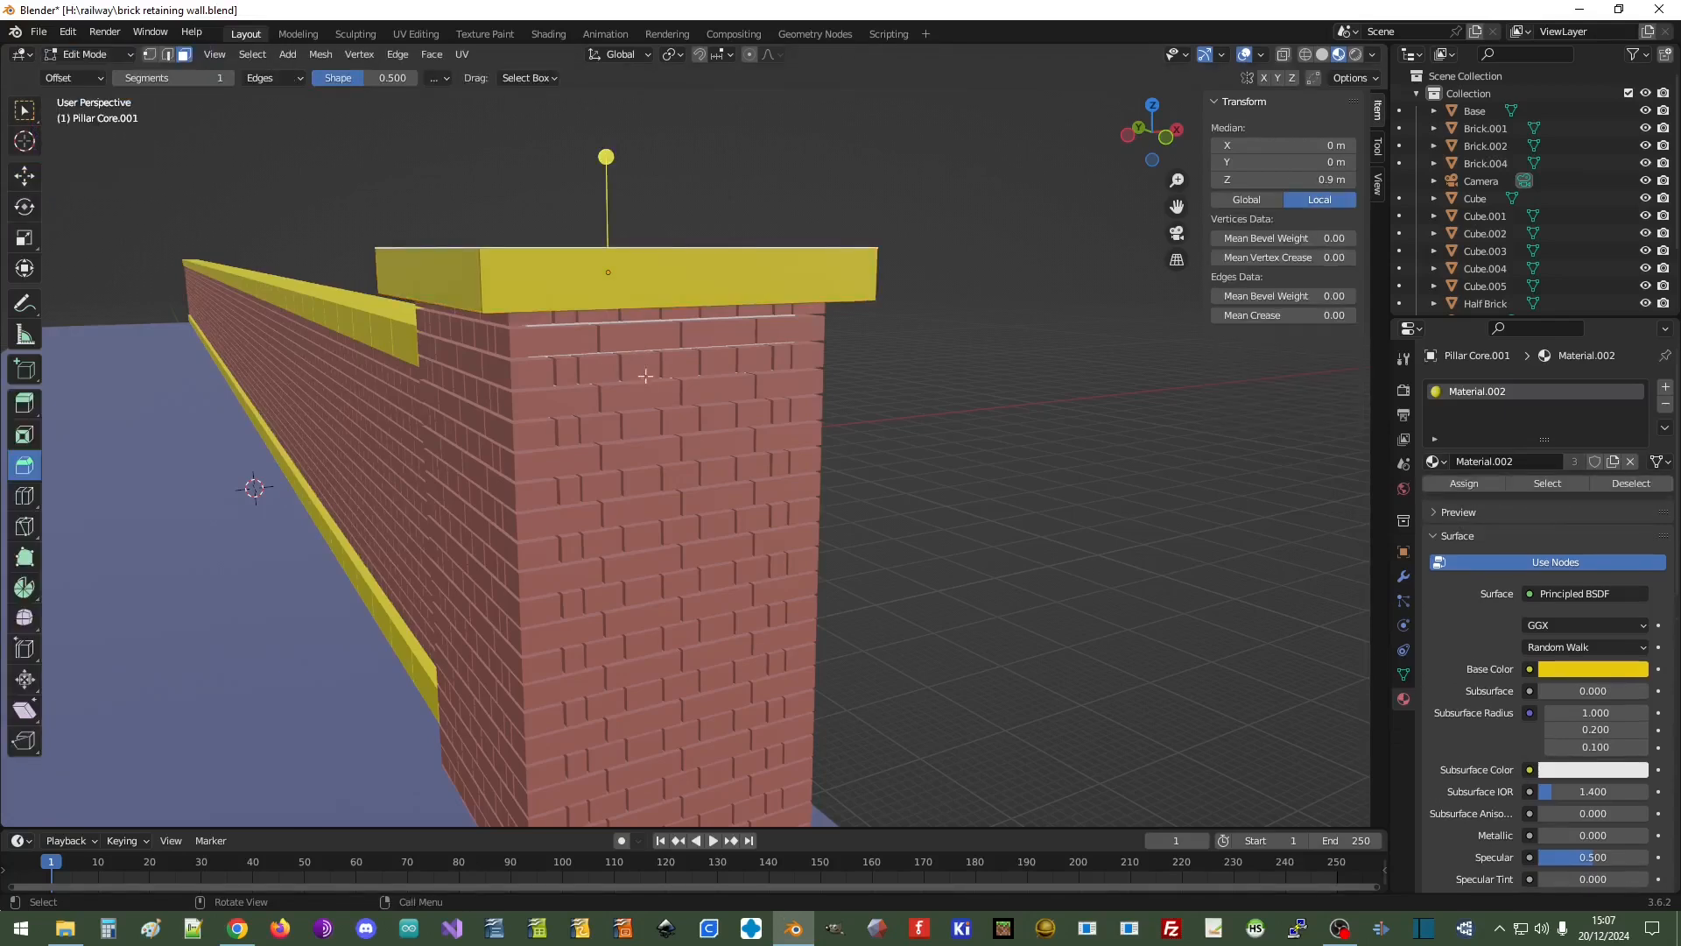
{"action": "scroll", "coordinate": [965, 494], "scroll_direction": "up", "scroll_amount": 5}
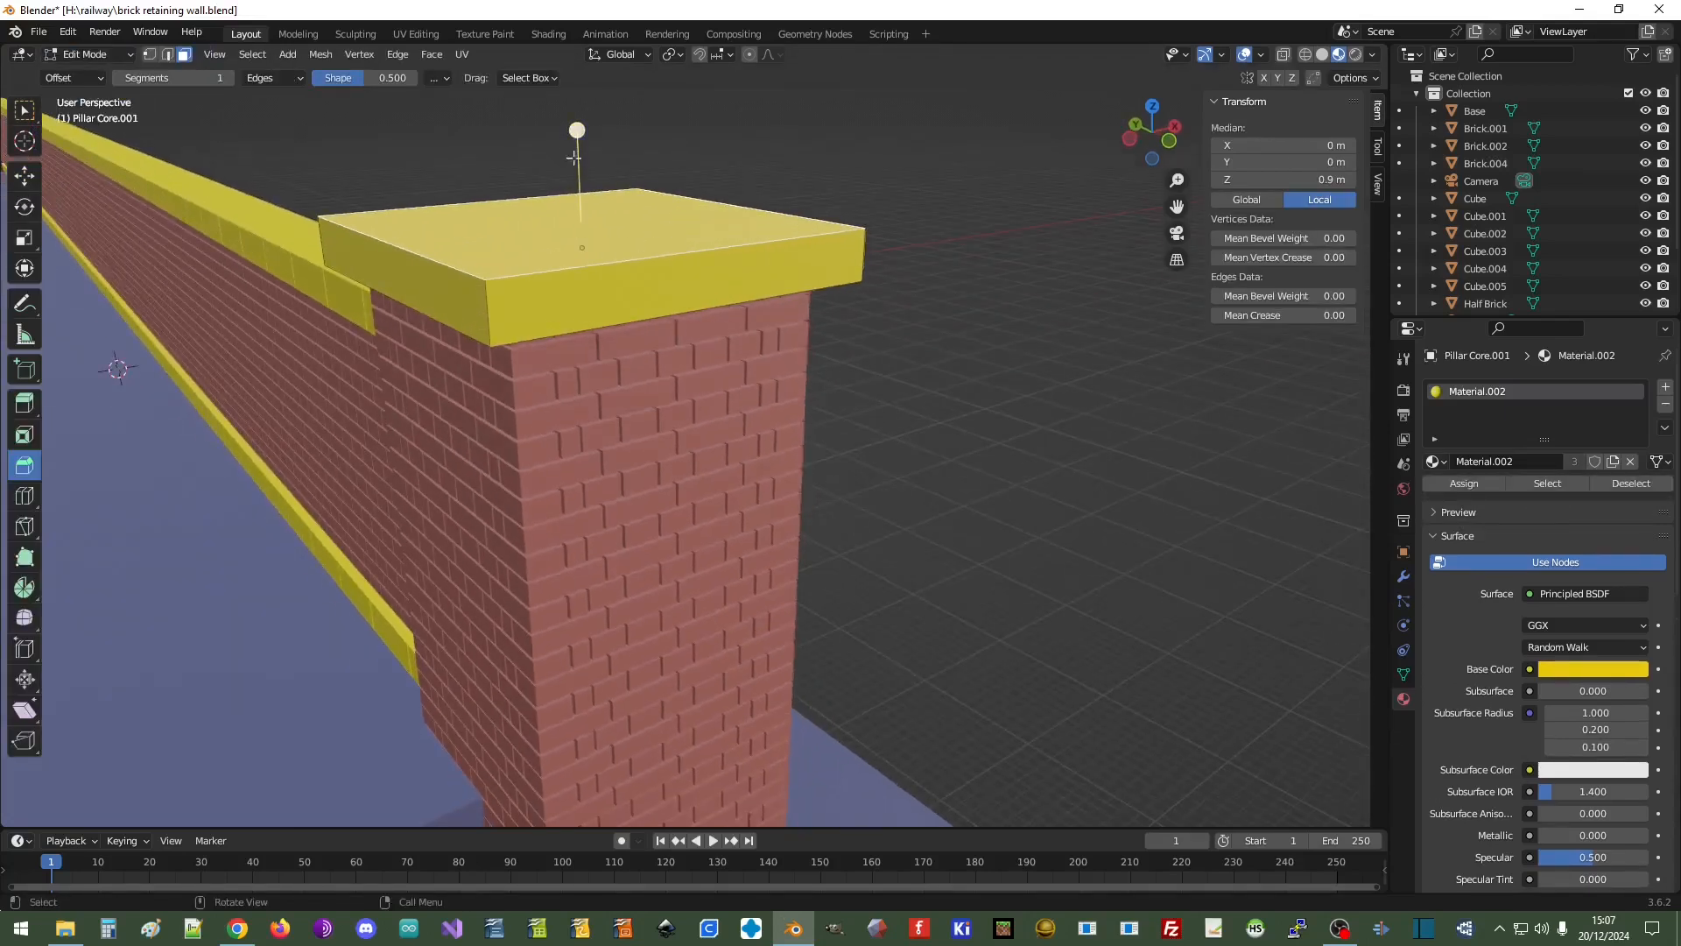
{"action": "left_click_drag", "start_coordinate": [579, 129], "coordinate": [676, 151]}
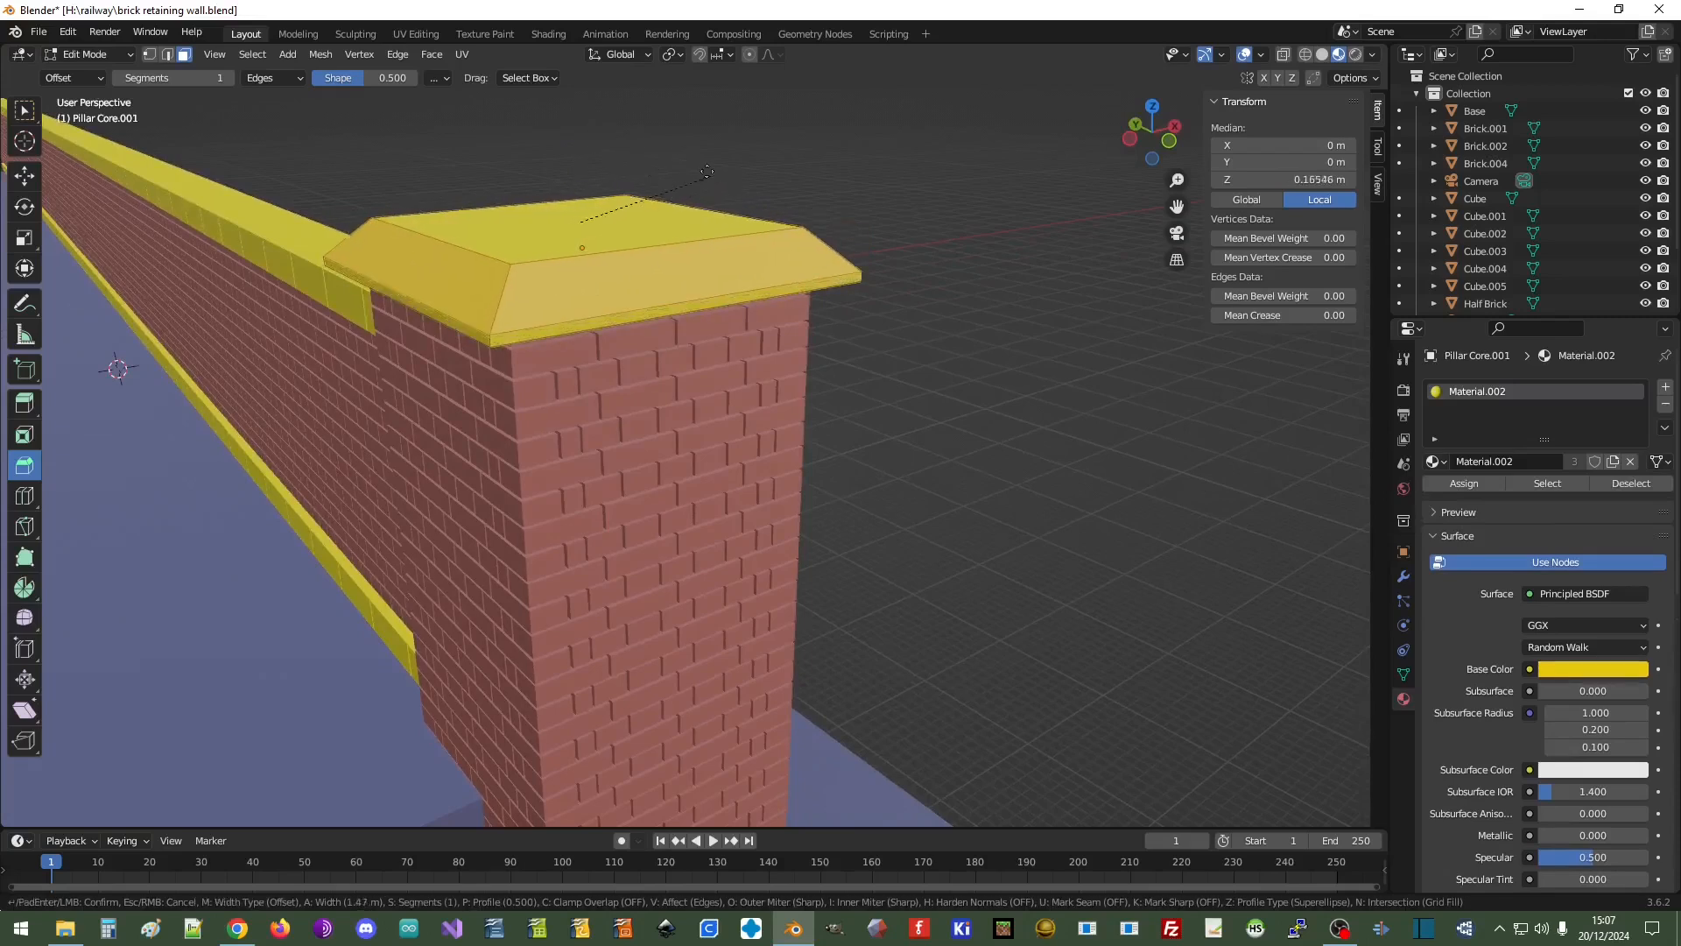
{"action": "left_click", "coordinate": [652, 137]}
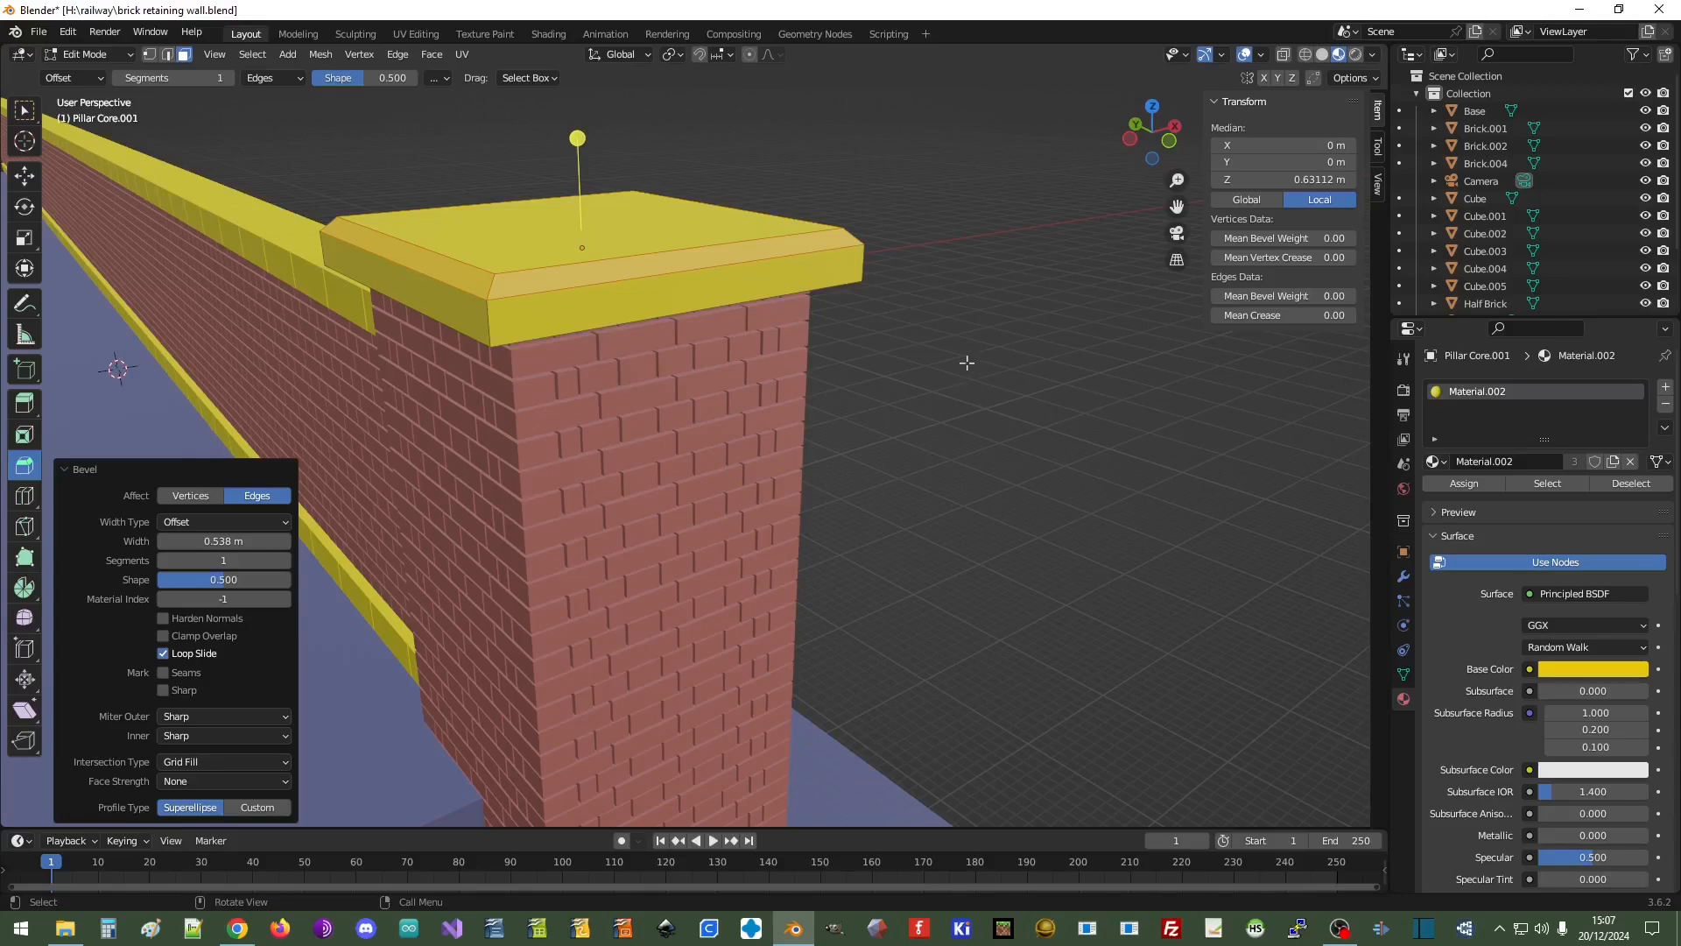
{"action": "middle_click_drag", "start_coordinate": [1003, 353], "coordinate": [961, 338]}
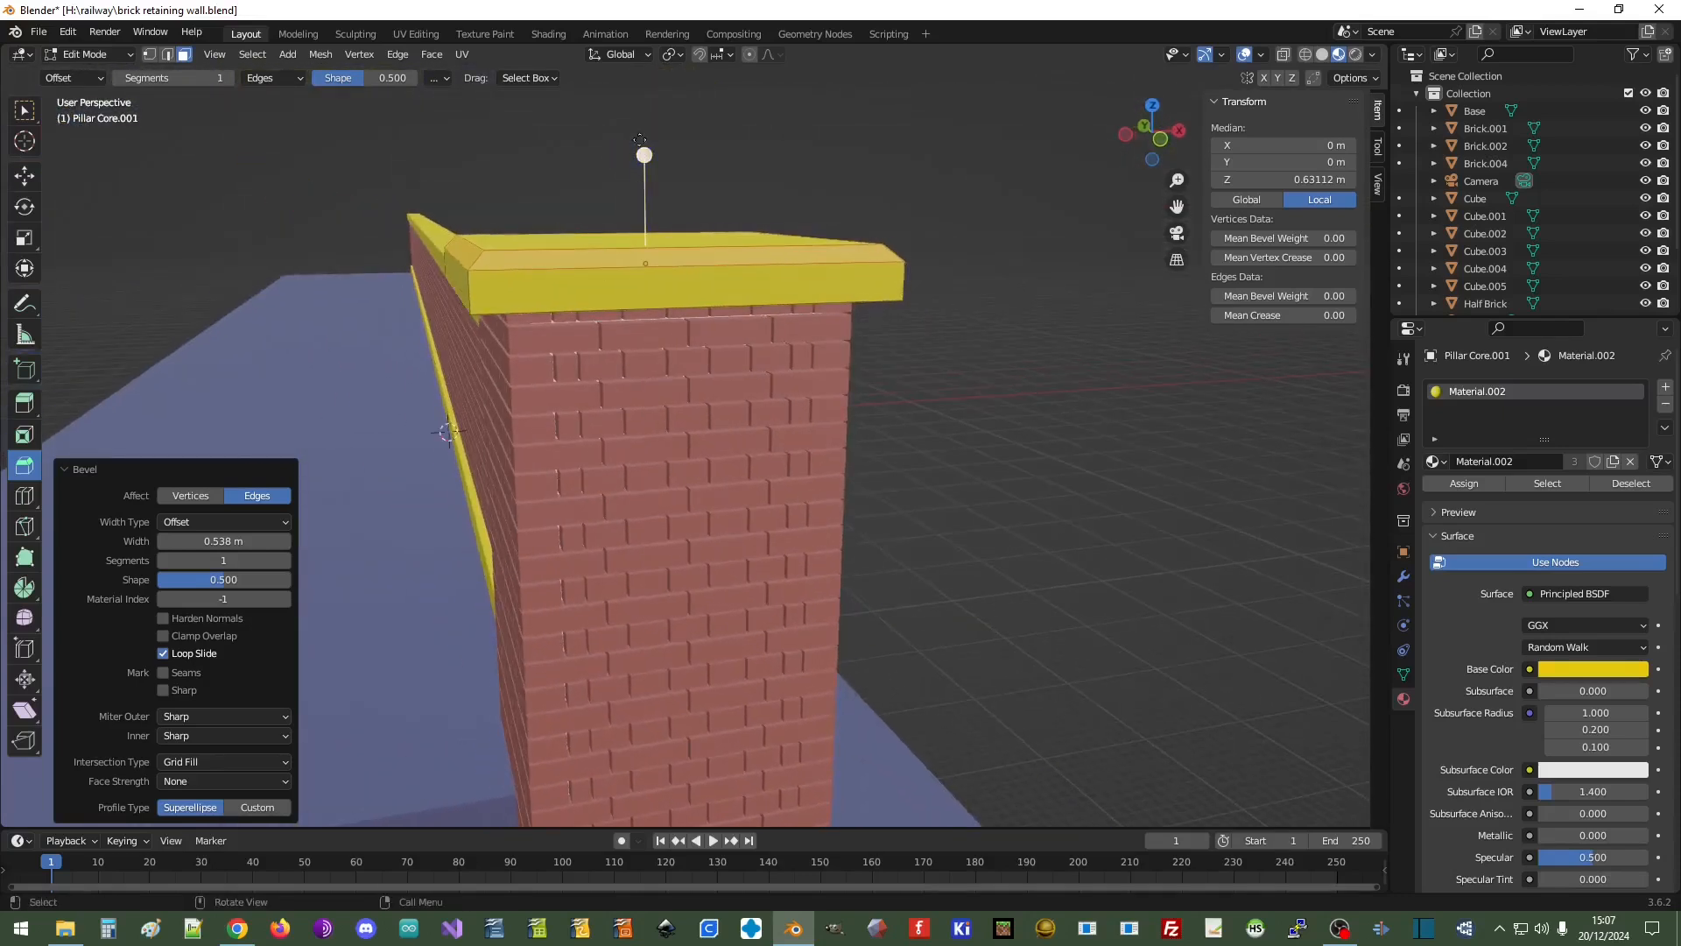
{"action": "mouse_move", "coordinate": [644, 155]}
{"action": "left_mouse_down"}
{"action": "mouse_move", "coordinate": [700, 184]}
{"action": "mouse_move", "coordinate": [696, 203]}
{"action": "mouse_move", "coordinate": [840, 96]}
{"action": "mouse_move", "coordinate": [691, 177]}
{"action": "mouse_move", "coordinate": [653, 154]}
{"action": "mouse_move", "coordinate": [701, 143]}
{"action": "mouse_move", "coordinate": [656, 147]}
{"action": "left_mouse_up"}
{"action": "key", "text": "ctrl+z"}
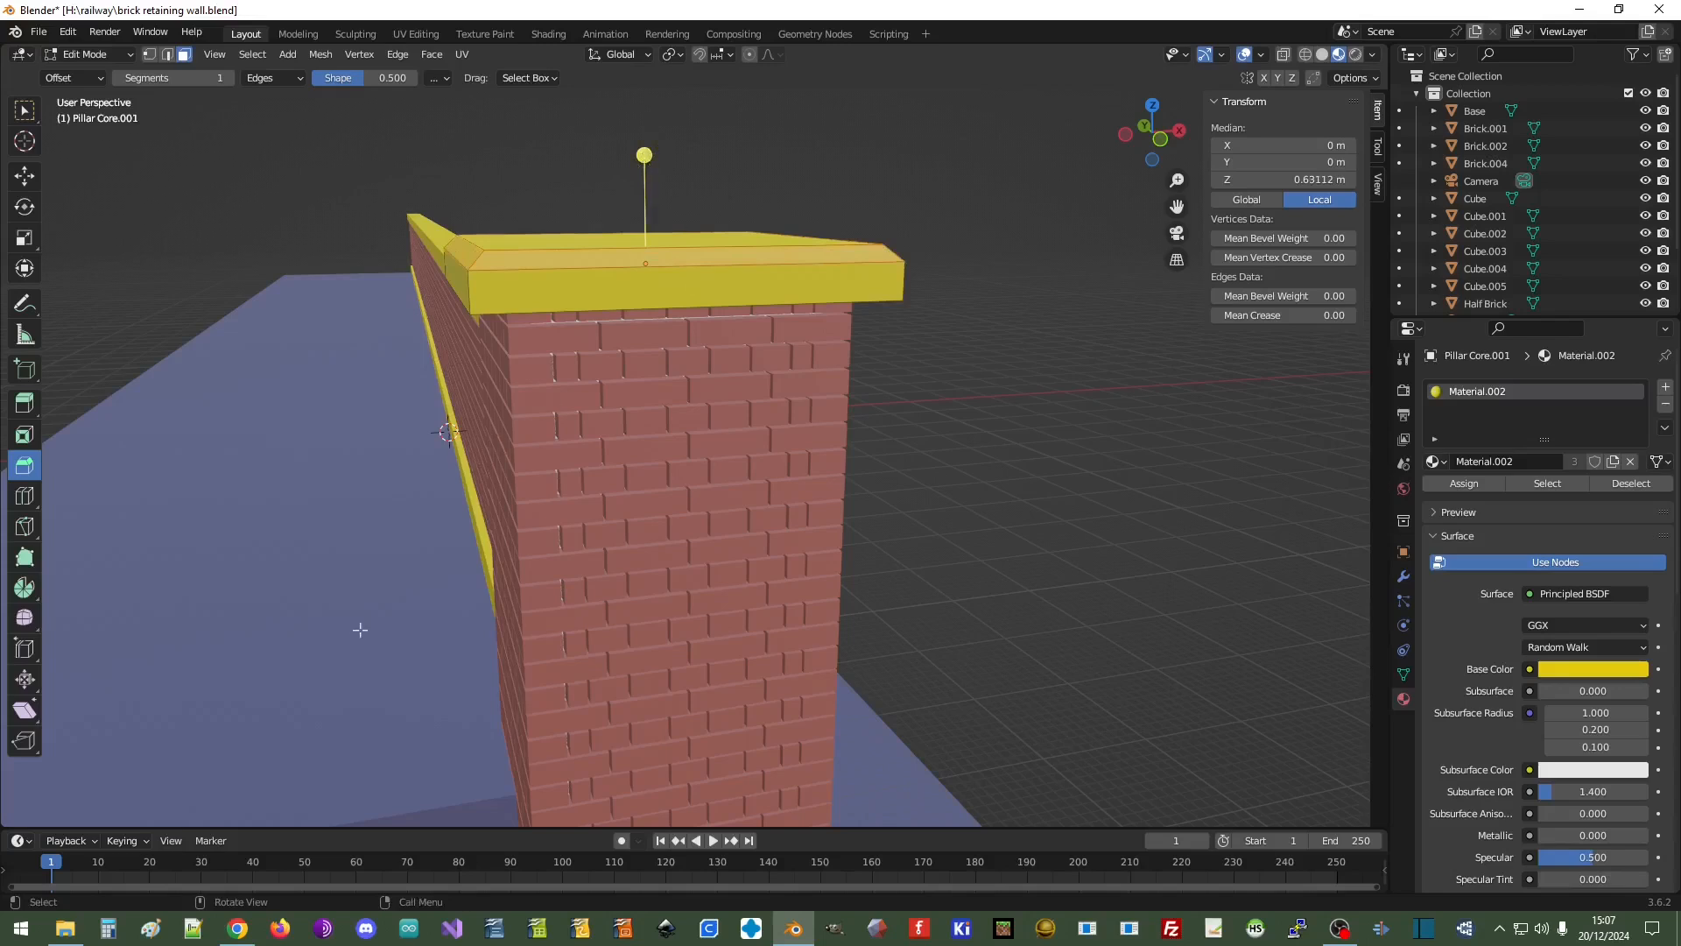
{"action": "key", "text": "ctrl+z"}
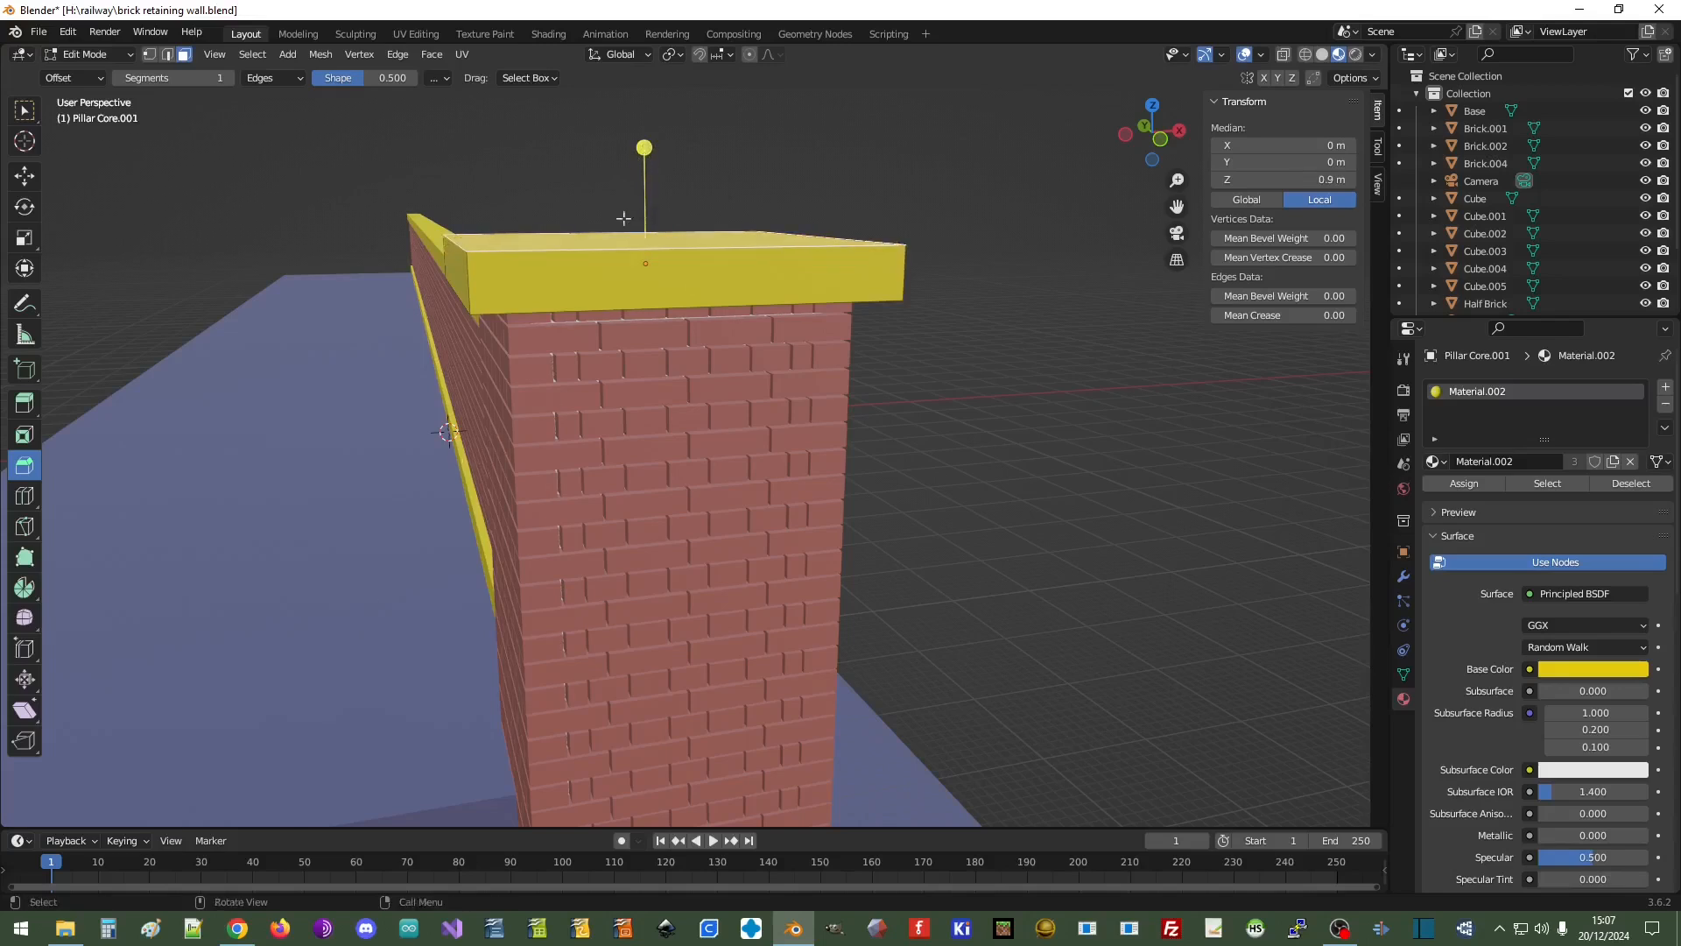
Try a wider bevel of about 0.65 m on the edges of the cap's top face
{"action": "left_click_drag", "start_coordinate": [665, 147], "coordinate": [733, 167]}
{"action": "middle_click_drag", "start_coordinate": [1032, 302], "coordinate": [963, 289]}
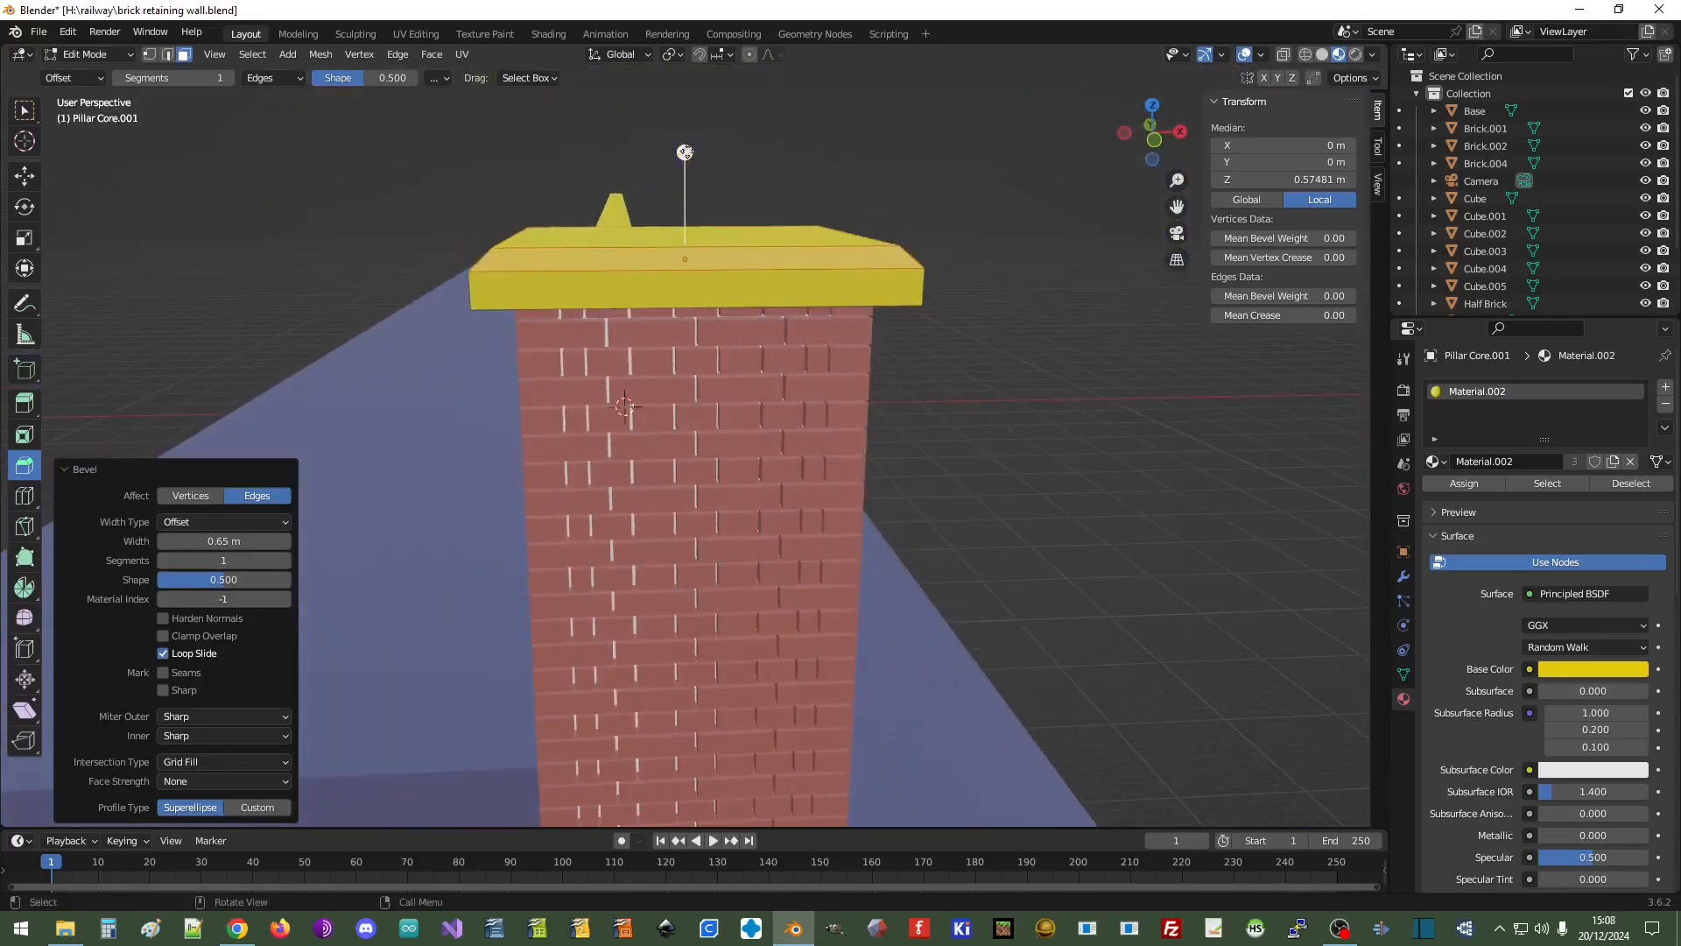
{"action": "key", "text": "ctrl+z"}
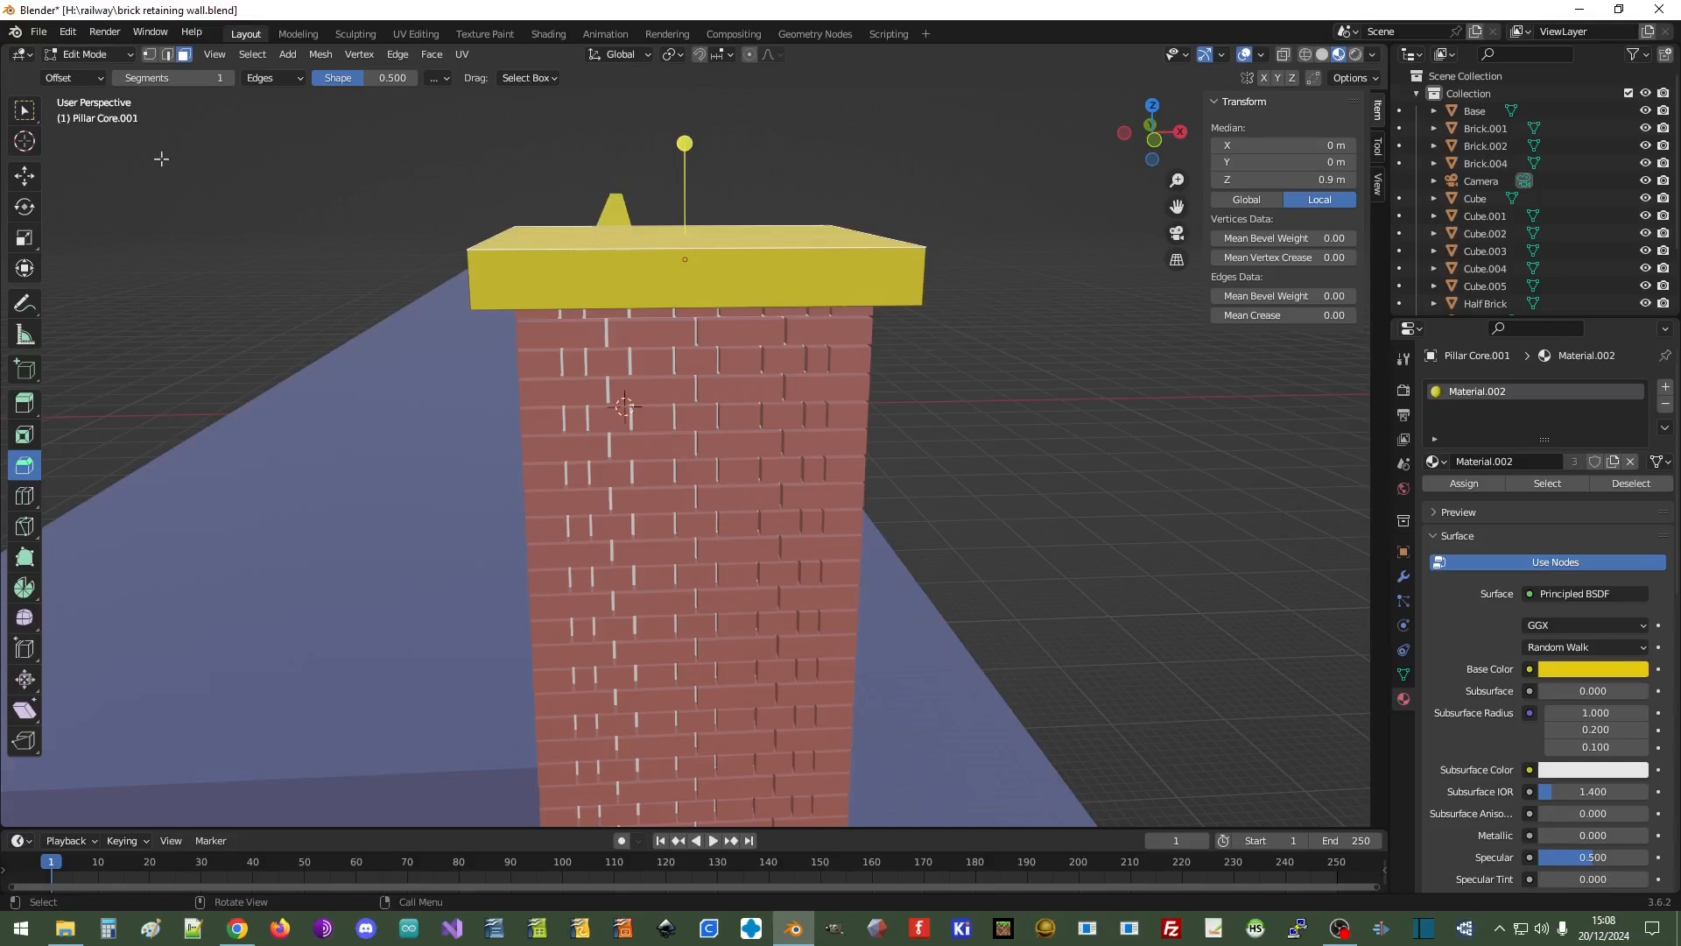
Edit the cap's mesh and add two perpendicular centred loop cuts that divide its top face into quarters
{"action": "key", "text": "Tab"}
{"action": "middle_click_drag", "start_coordinate": [315, 206], "coordinate": [164, 169]}
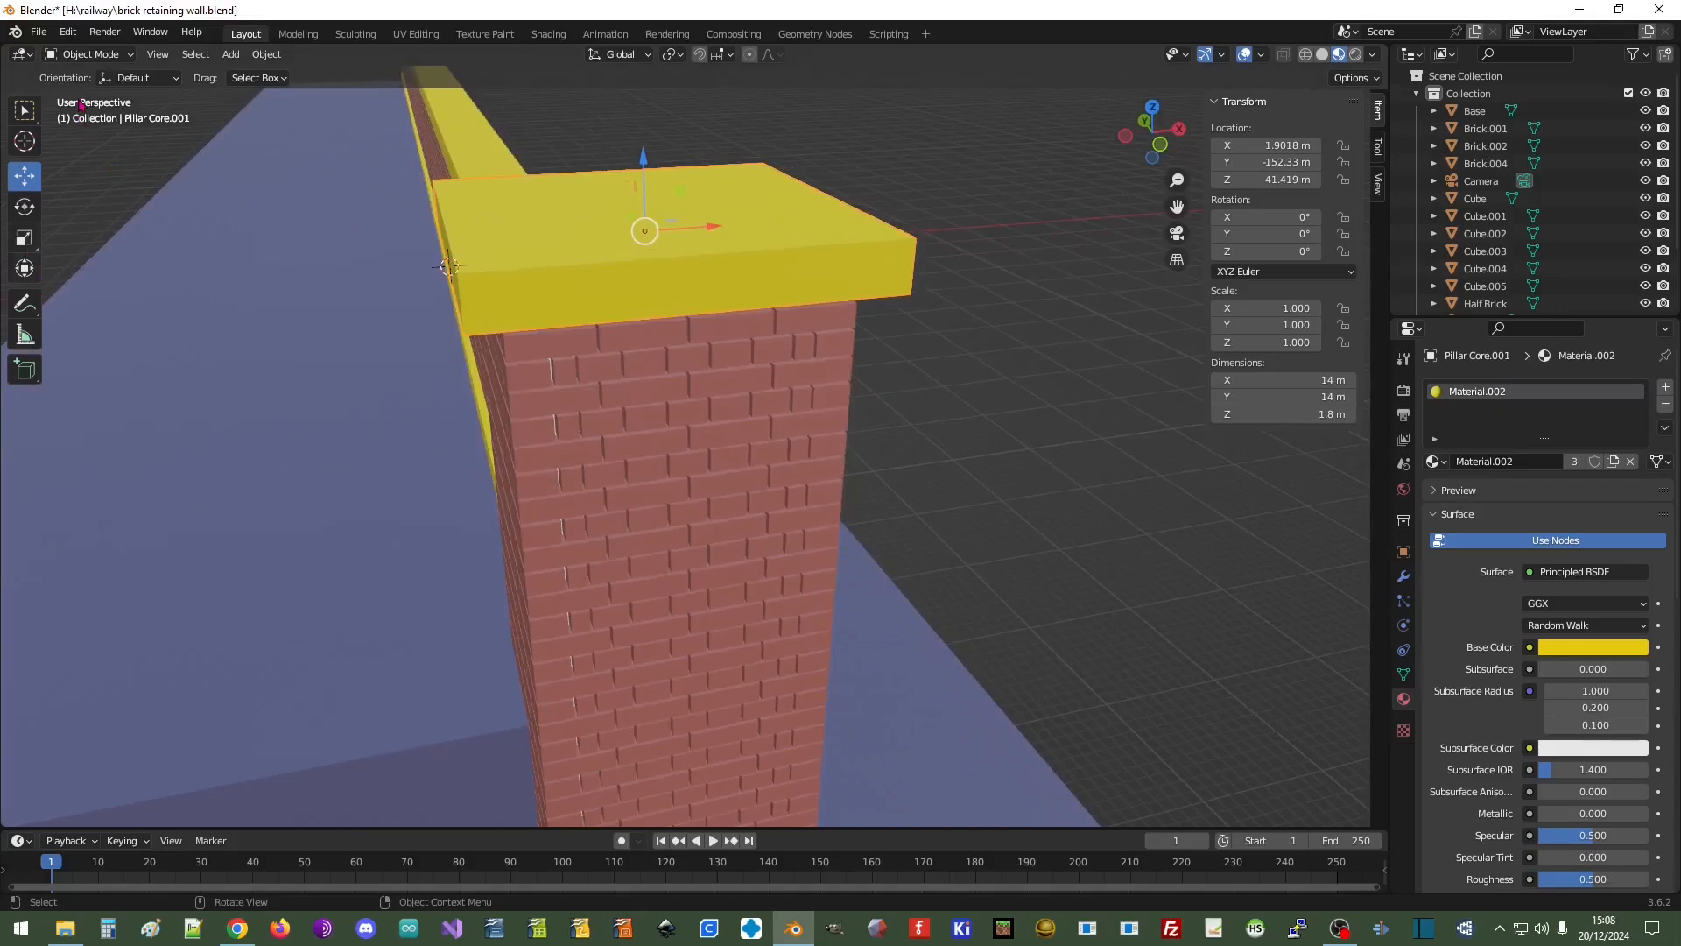
{"action": "left_click", "coordinate": [130, 55]}
{"action": "left_click", "coordinate": [88, 93]}
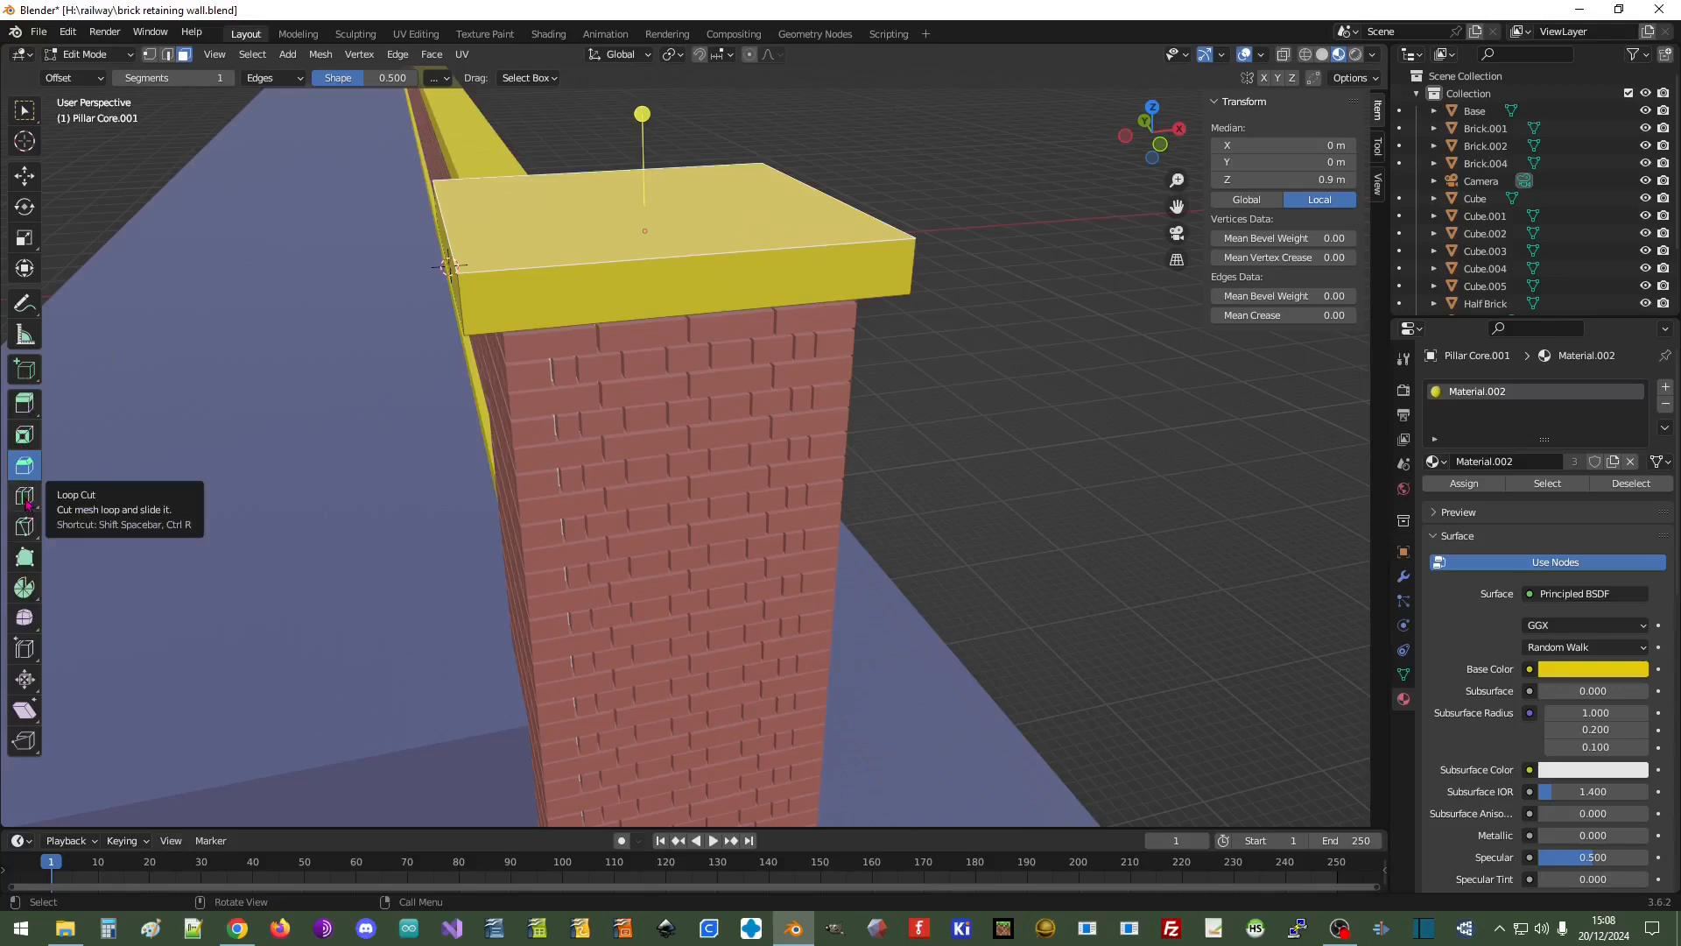
{"action": "left_click", "coordinate": [26, 503]}
{"action": "left_click", "coordinate": [680, 254]}
{"action": "left_click", "coordinate": [681, 254]}
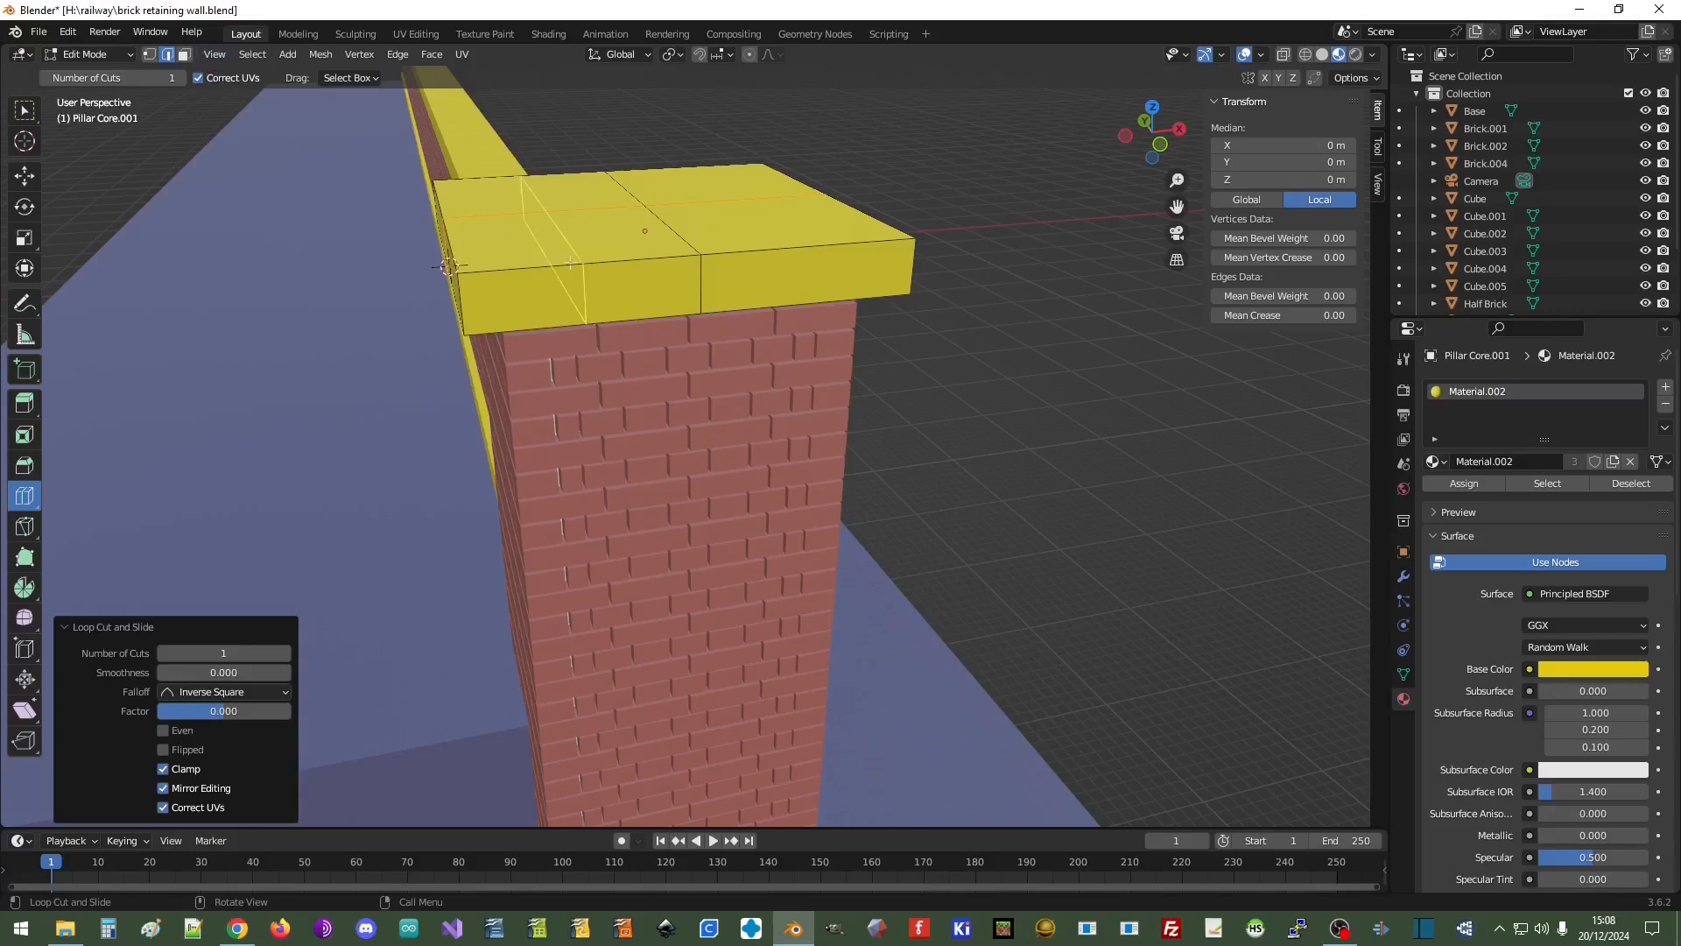
Knife-cut the cap's top face along one diagonal, from the near corner through the centre to the opposite corner
{"action": "left_click", "coordinate": [25, 528]}
{"action": "middle_click_drag", "start_coordinate": [353, 279], "coordinate": [500, 442]}
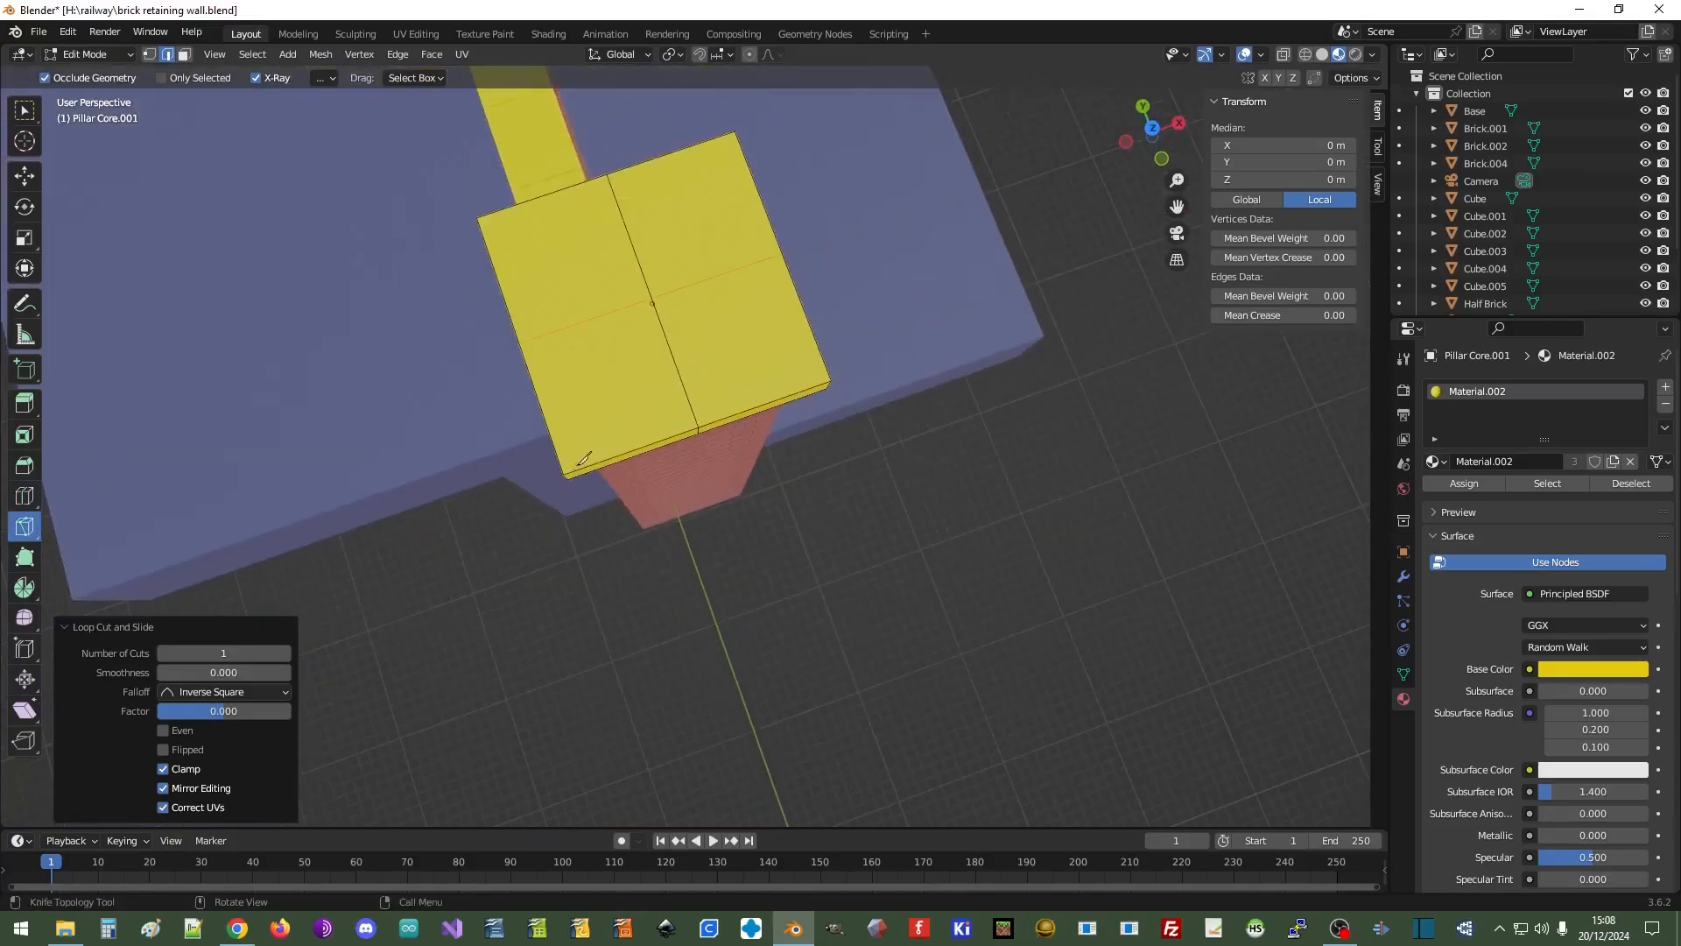
{"action": "left_click", "coordinate": [569, 473]}
{"action": "left_click", "coordinate": [651, 298]}
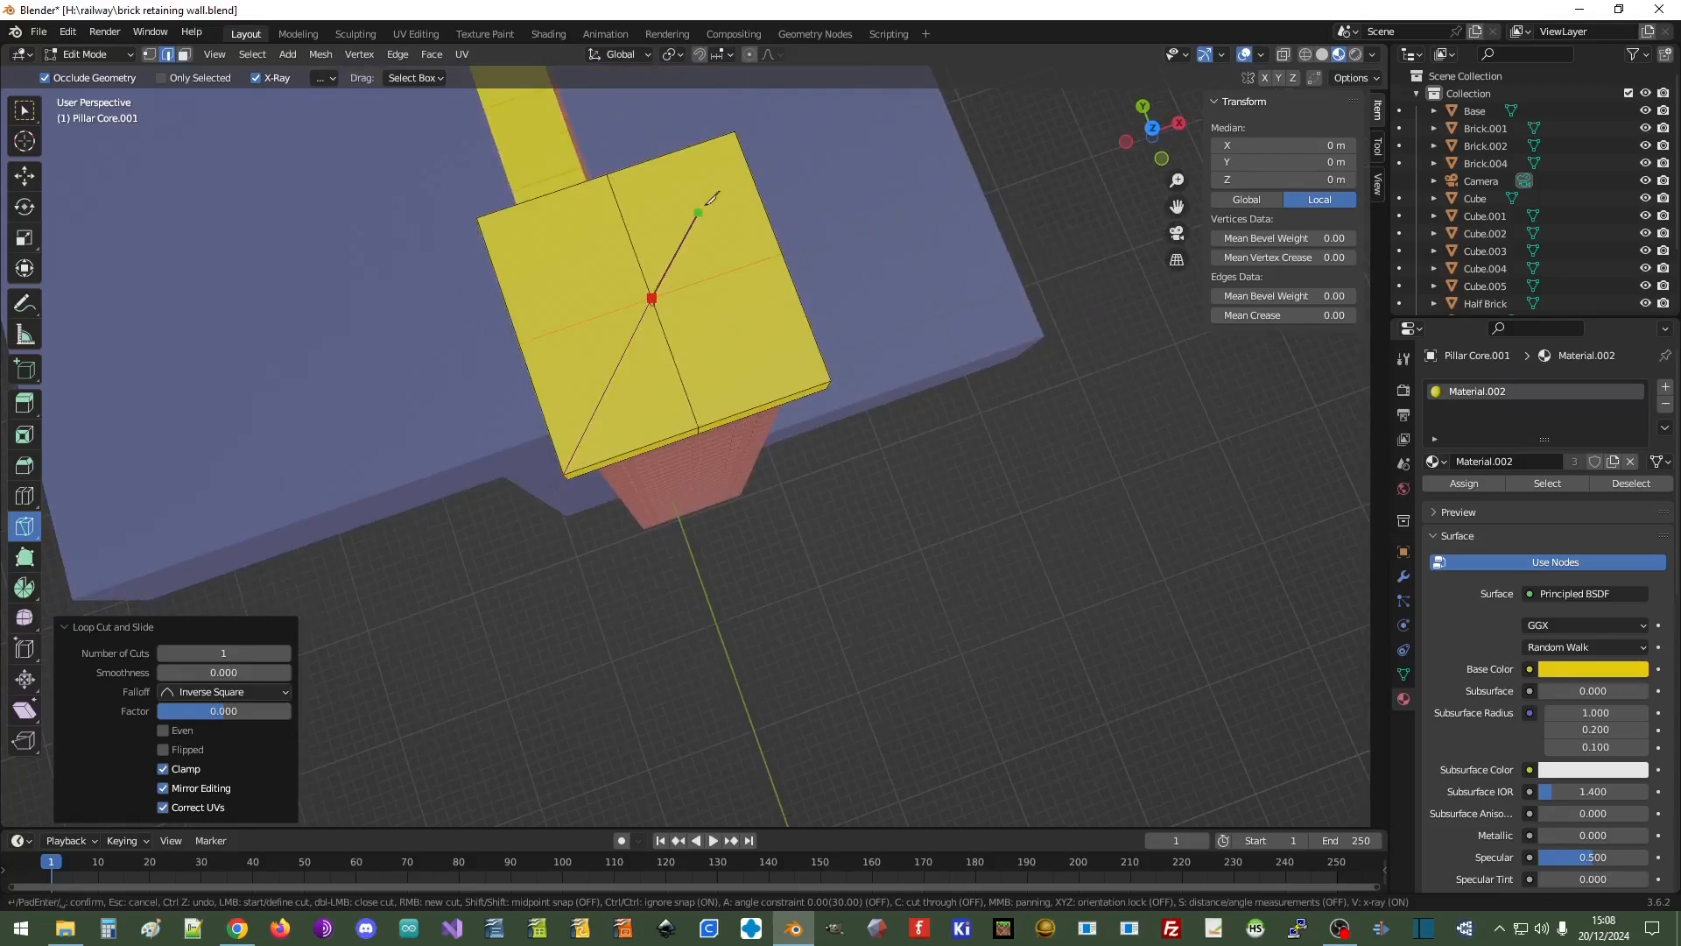
{"action": "left_click", "coordinate": [737, 132]}
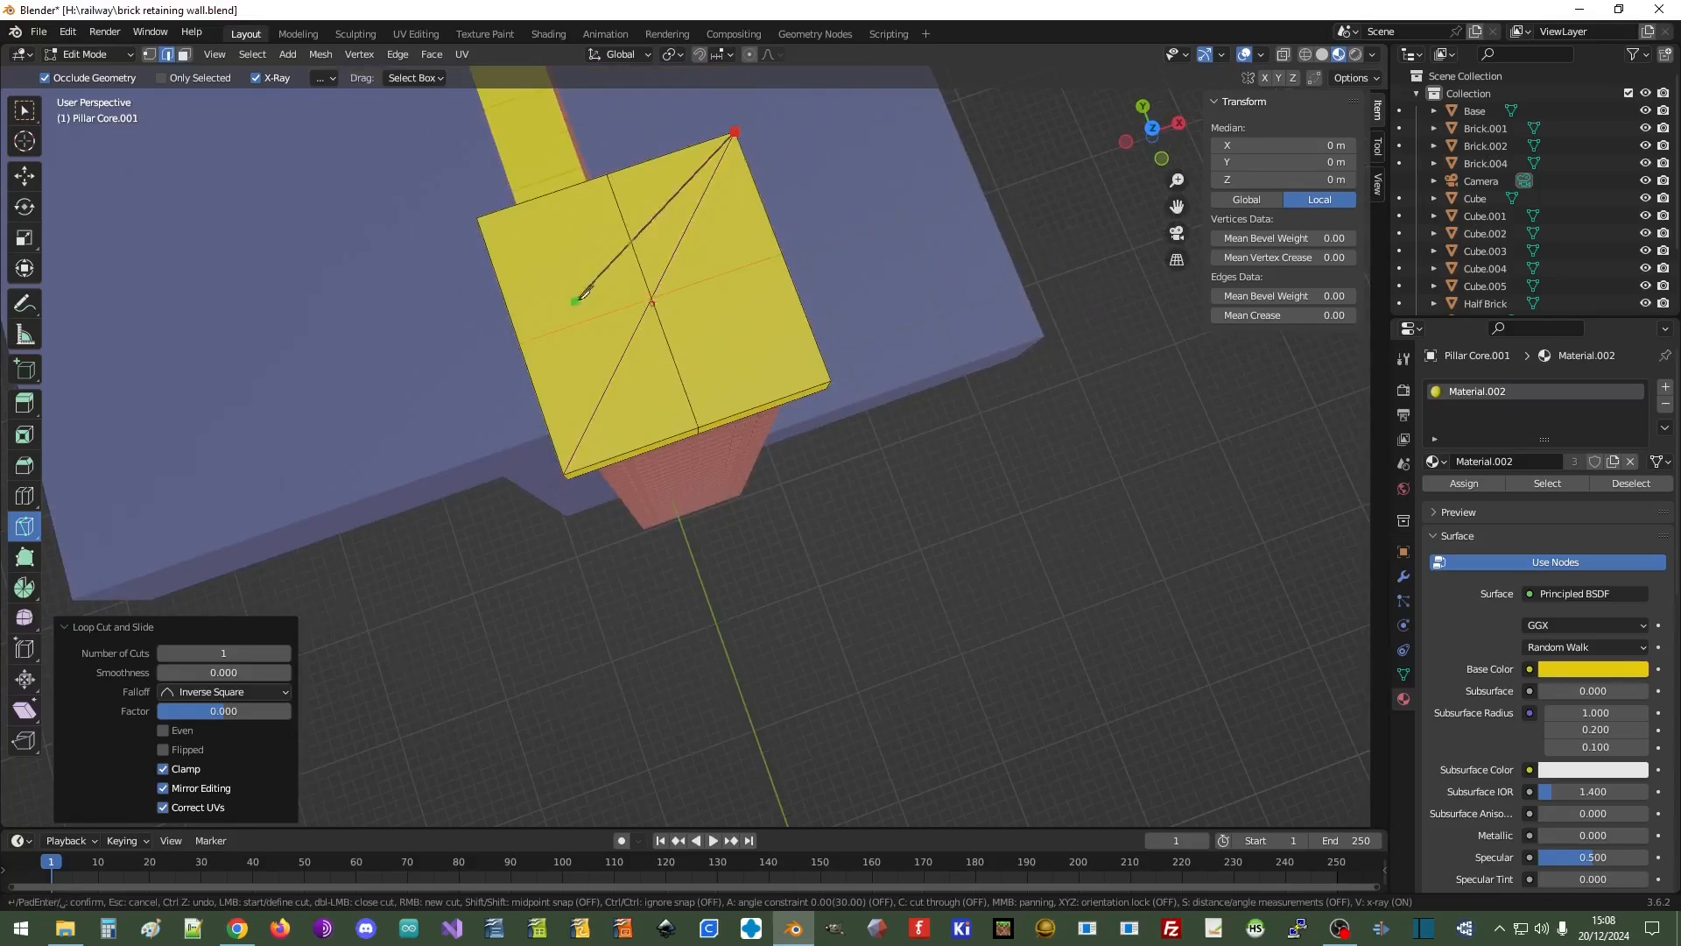
Cut the second diagonal of the cap's top face between the remaining corners, redoing the segments through the centre, and confirm the knife cuts
{"action": "left_click", "coordinate": [479, 224]}
{"action": "left_click", "coordinate": [652, 298], "text": "ctrl"}
{"action": "left_click", "coordinate": [830, 380]}
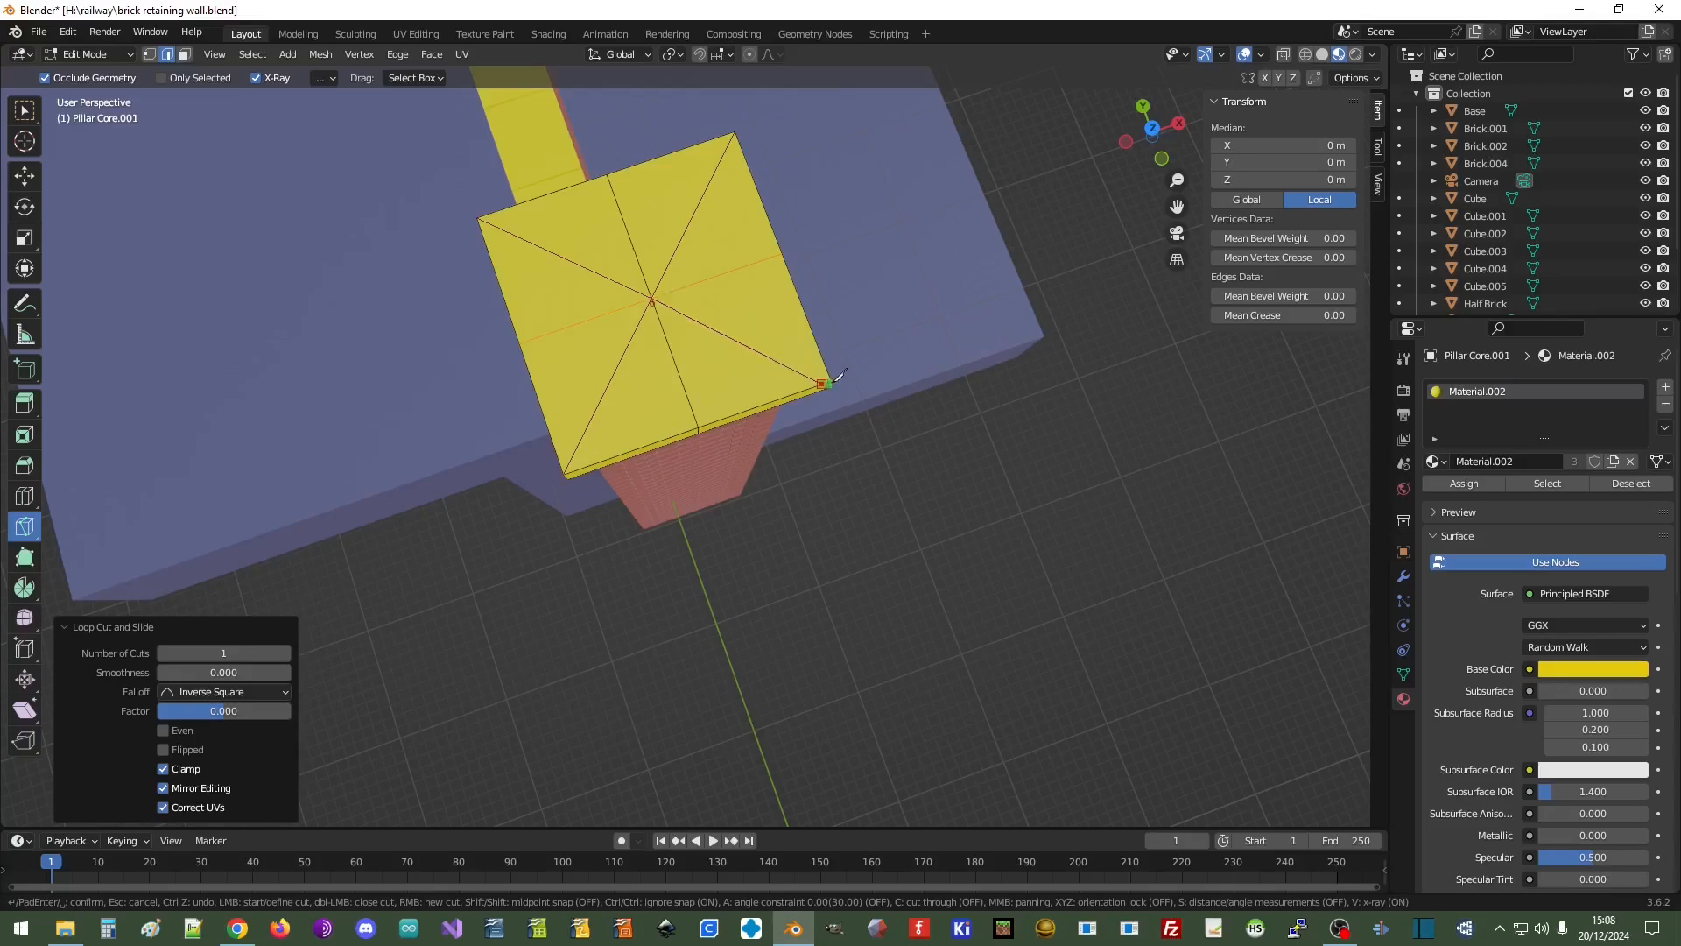
{"action": "key", "text": "ctrl+z"}
{"action": "key", "text": "ctrl+z"}
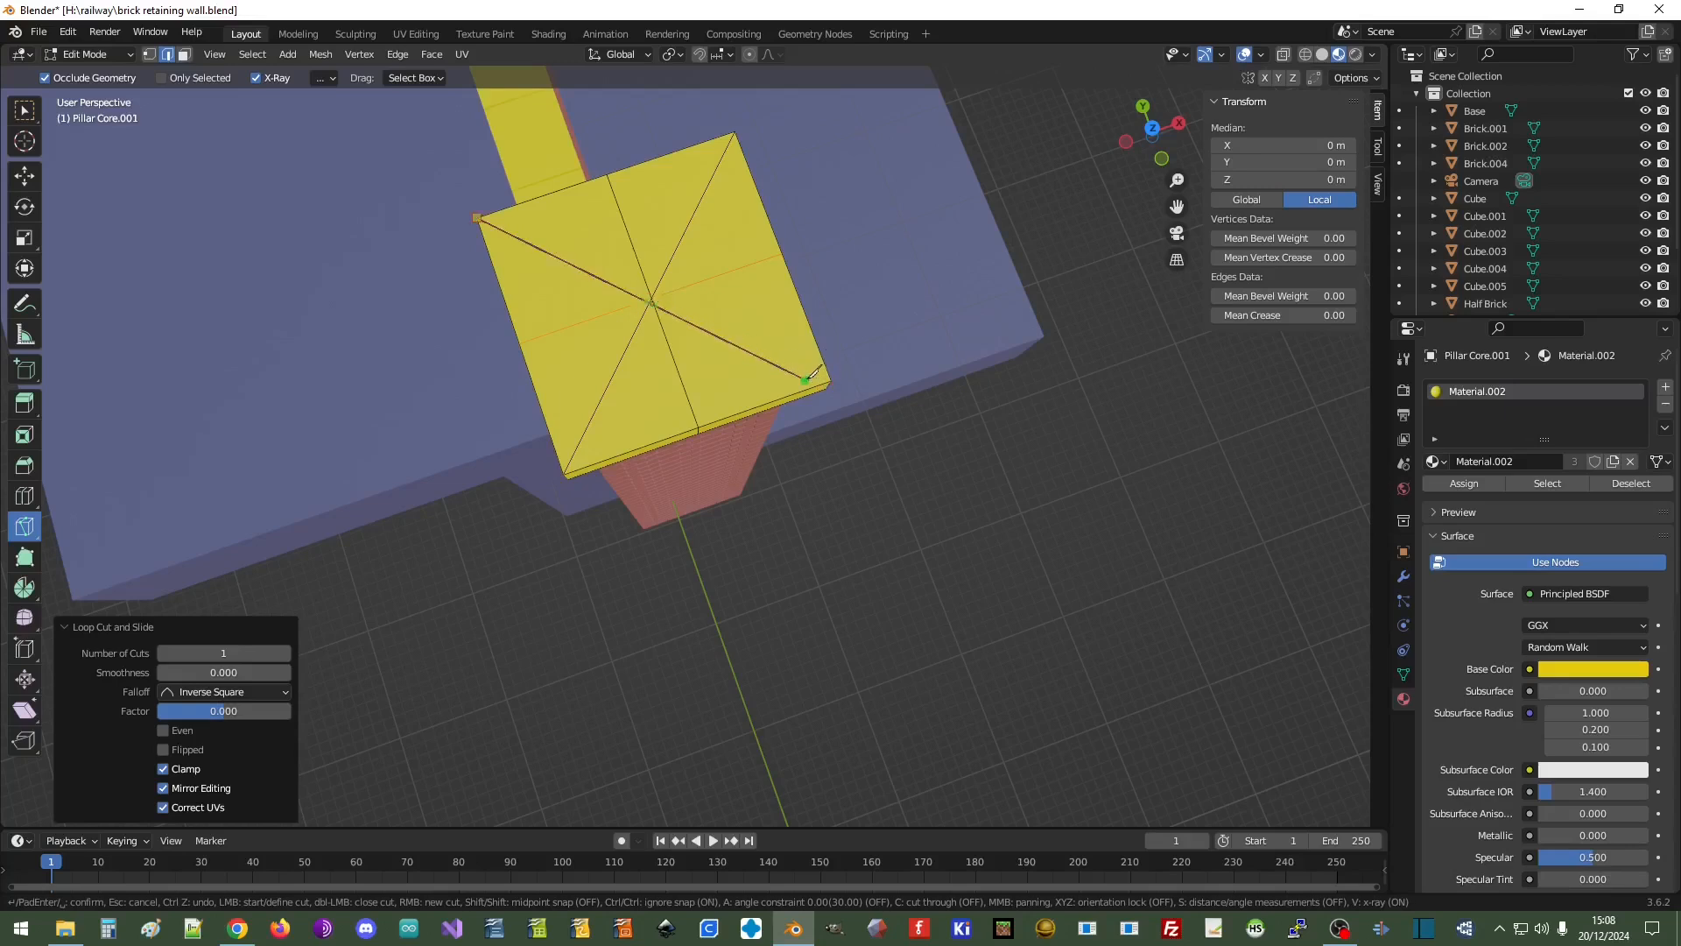
{"action": "left_click", "coordinate": [653, 299]}
{"action": "left_click", "coordinate": [830, 381]}
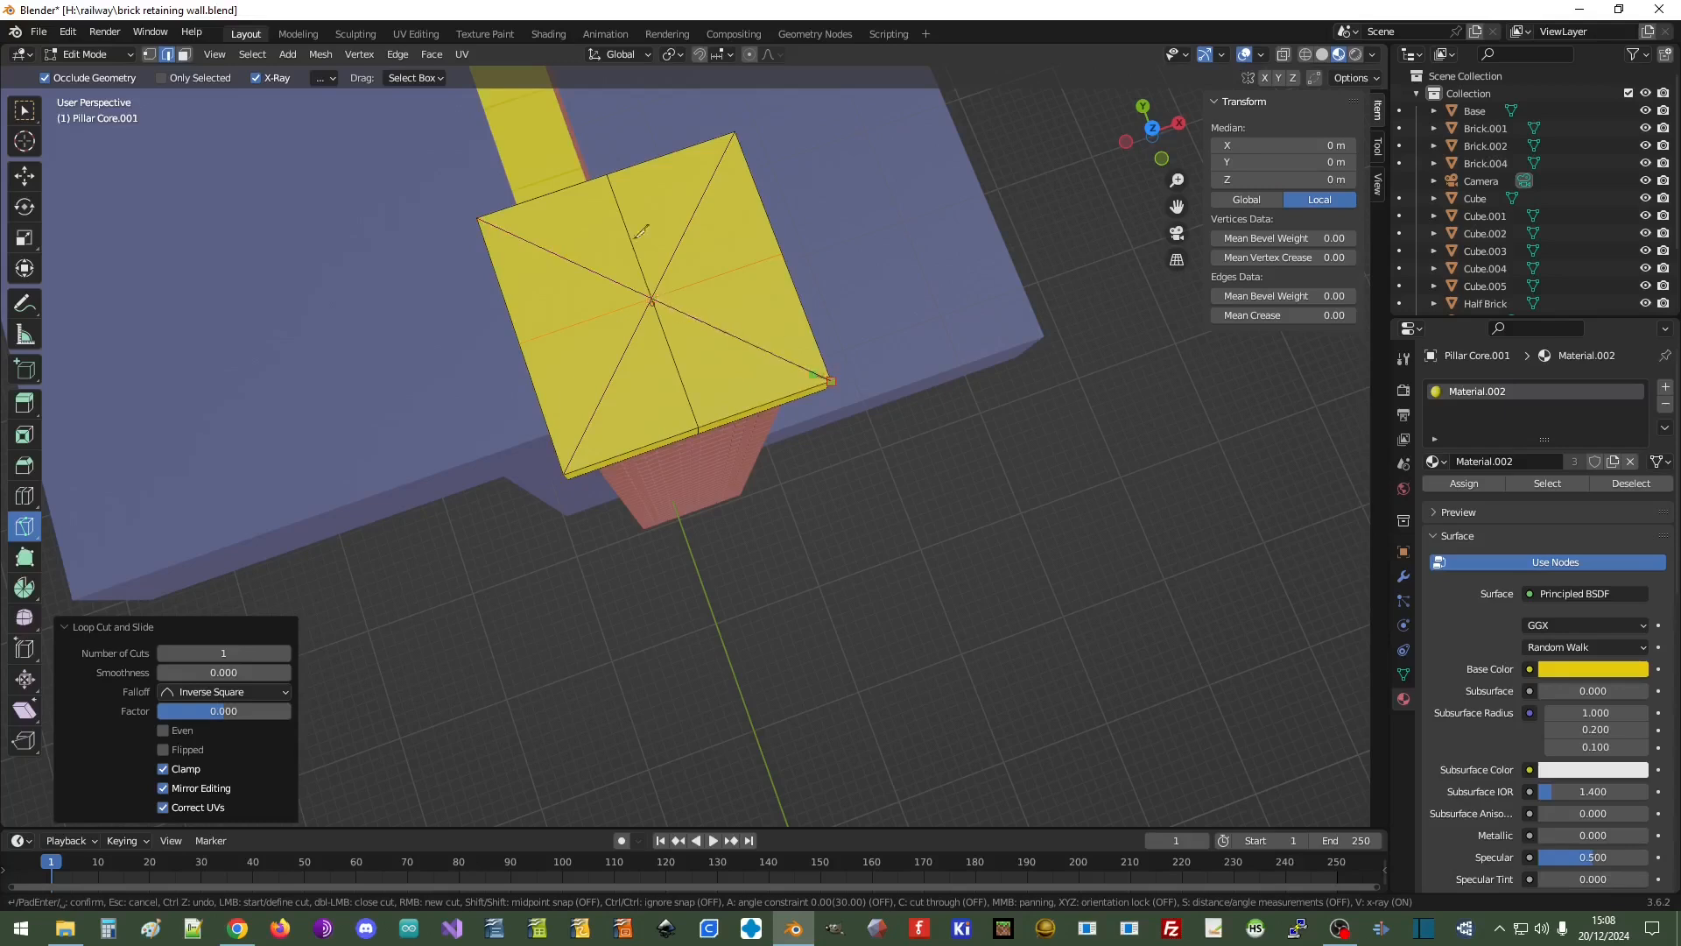
{"action": "middle_click_drag", "start_coordinate": [890, 450], "coordinate": [182, 269]}
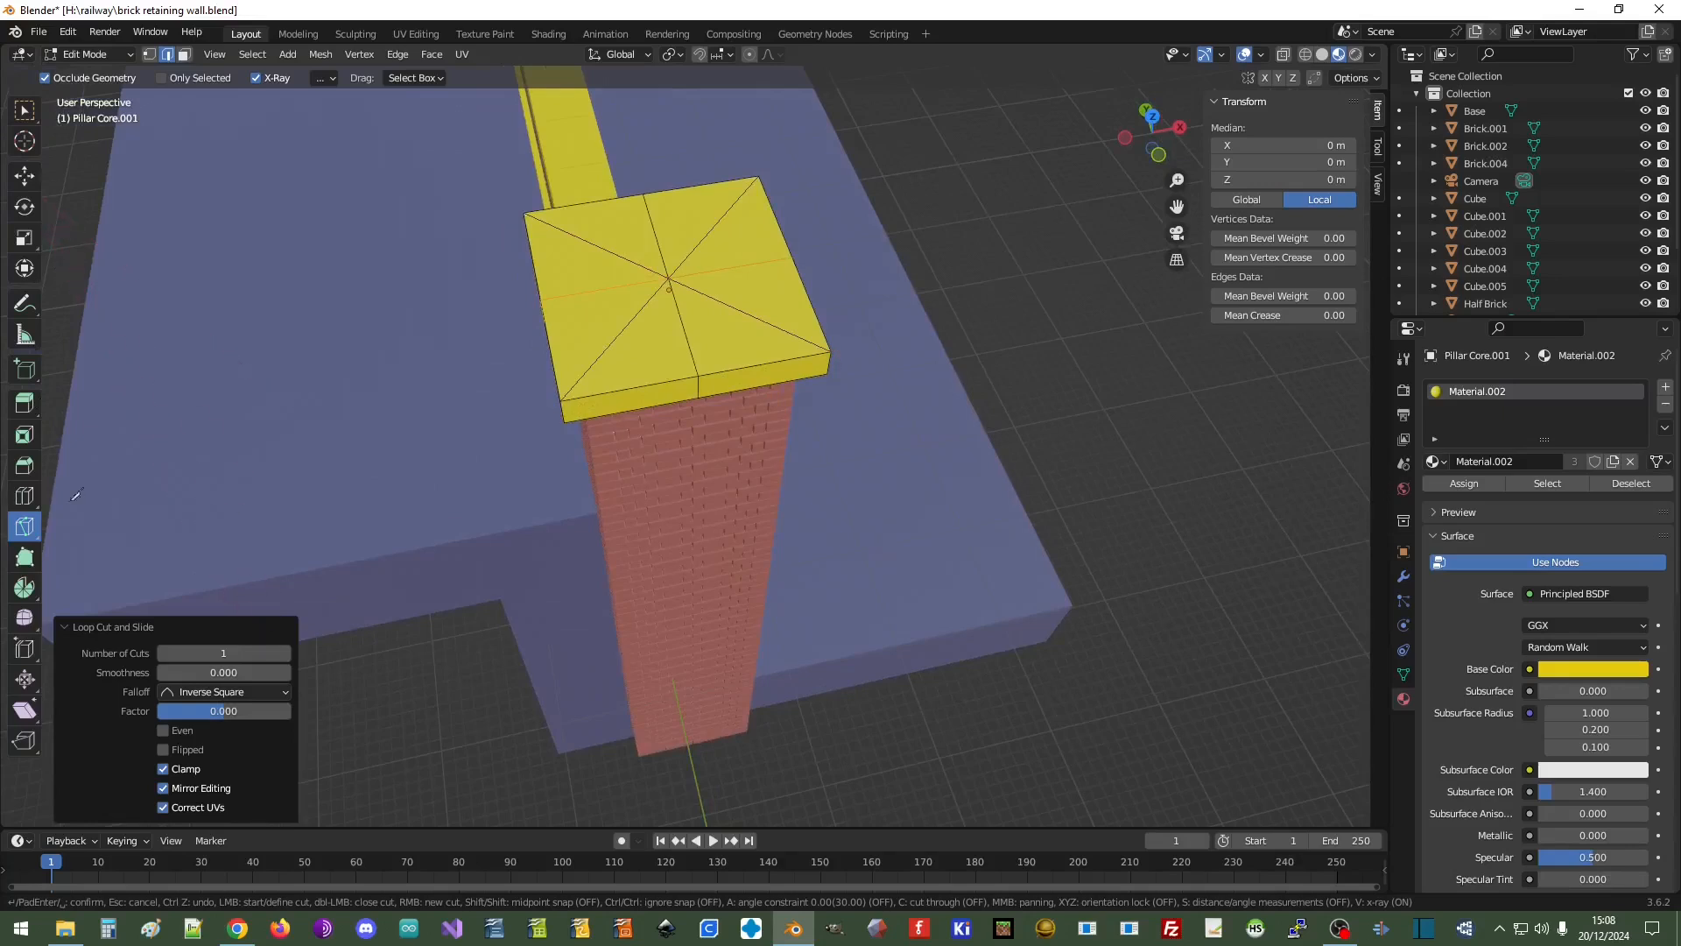
{"action": "key", "text": "Return"}
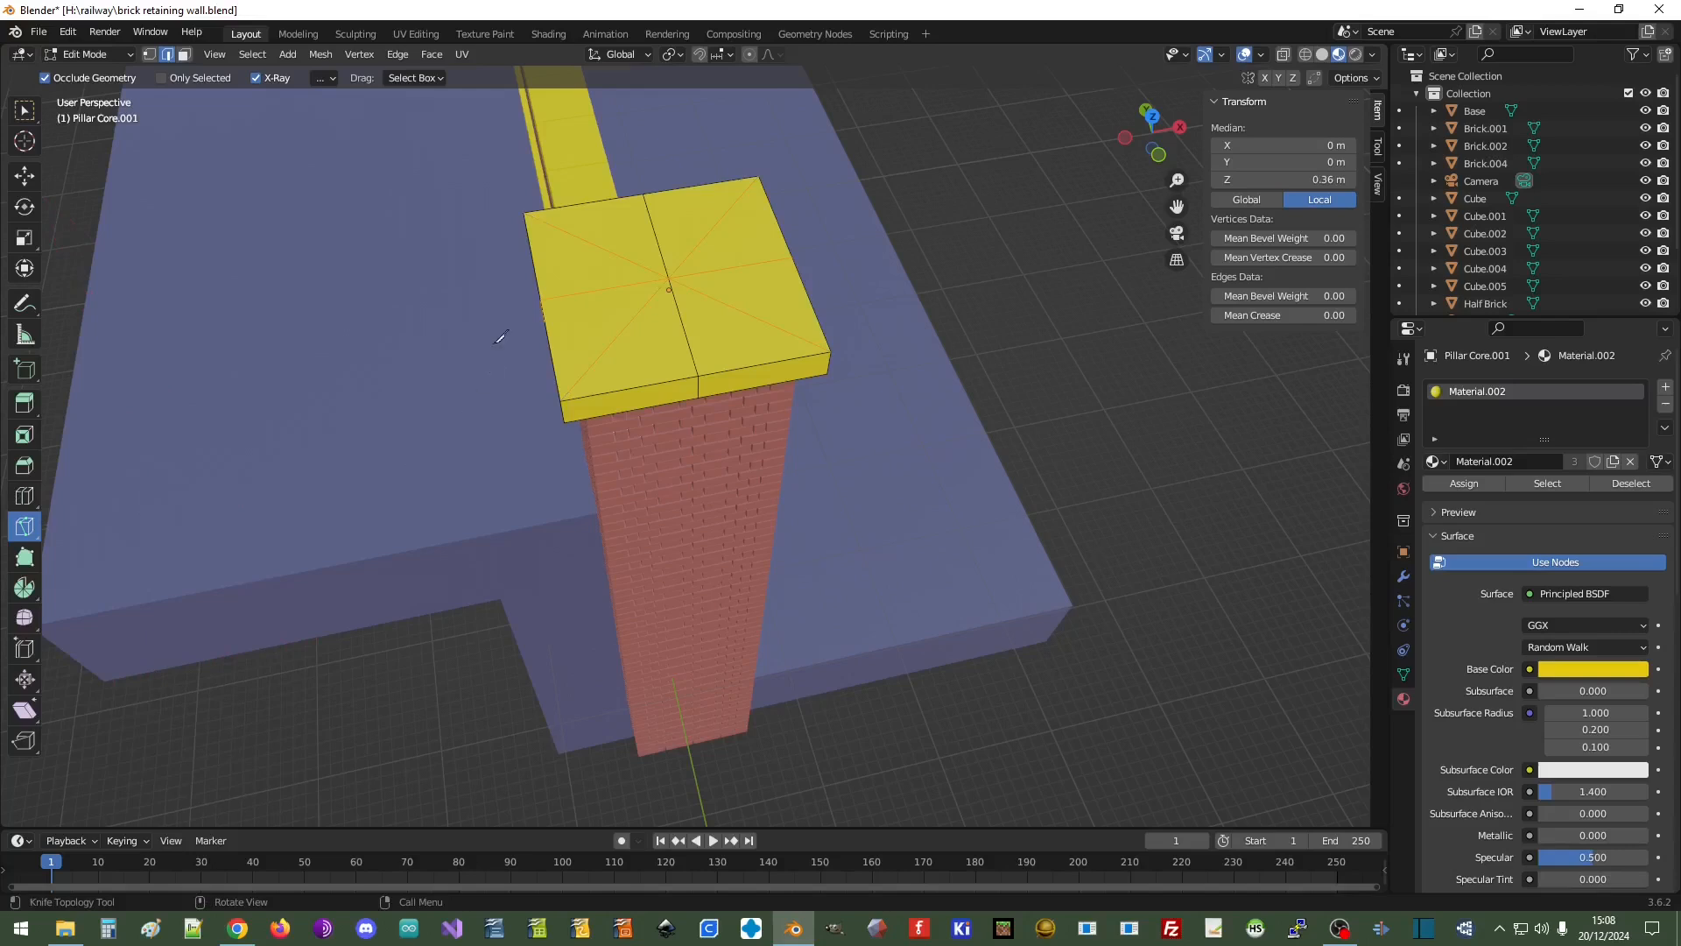
Raise the centre vertex of the cap's top to a local Z of 3 m to form a pyramid peak
{"action": "scroll", "coordinate": [632, 305], "scroll_direction": "up", "scroll_amount": 2}
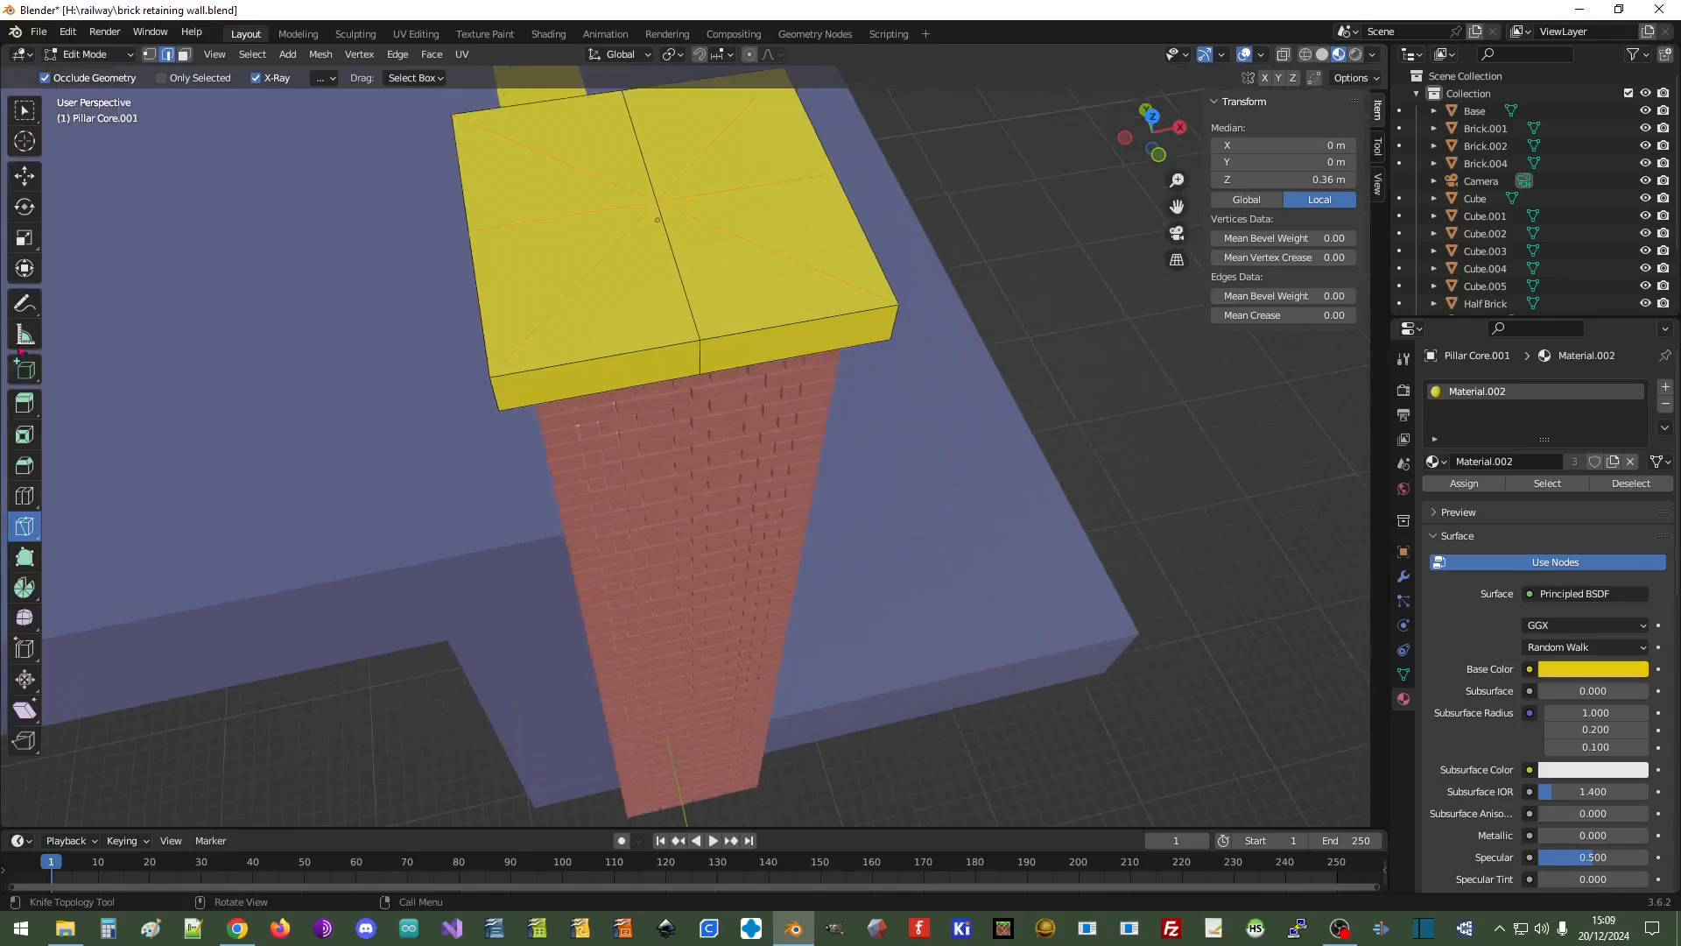
{"action": "left_click", "coordinate": [25, 175]}
{"action": "left_click", "coordinate": [658, 199]}
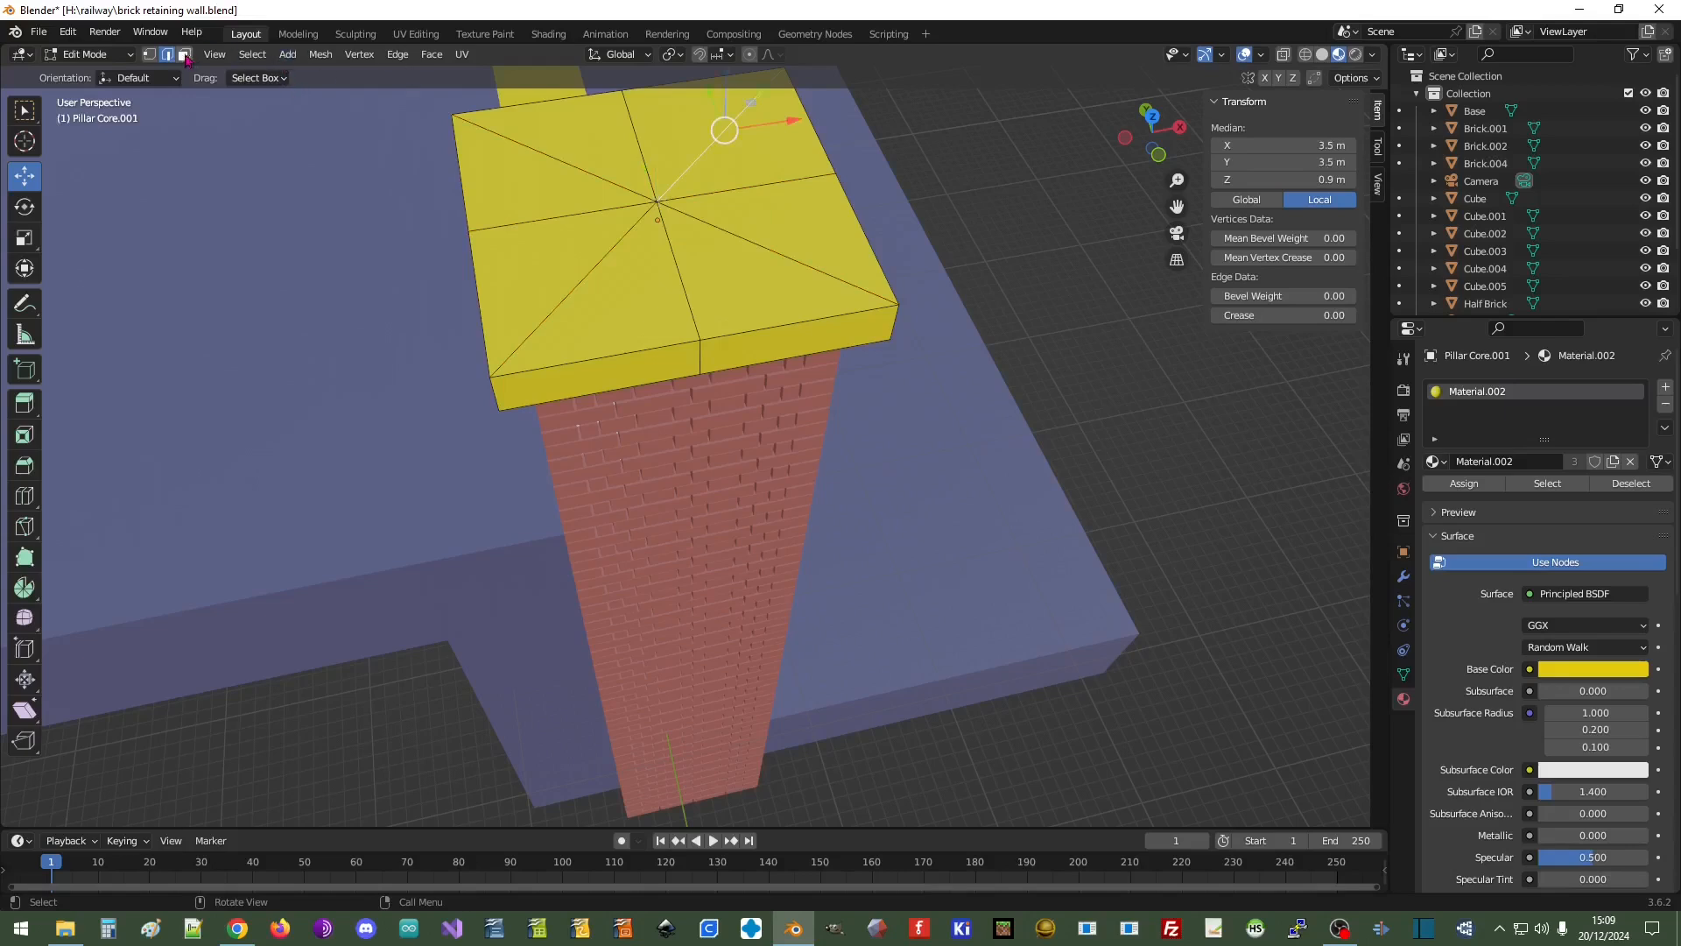
{"action": "left_click", "coordinate": [150, 55]}
{"action": "left_click", "coordinate": [657, 201]}
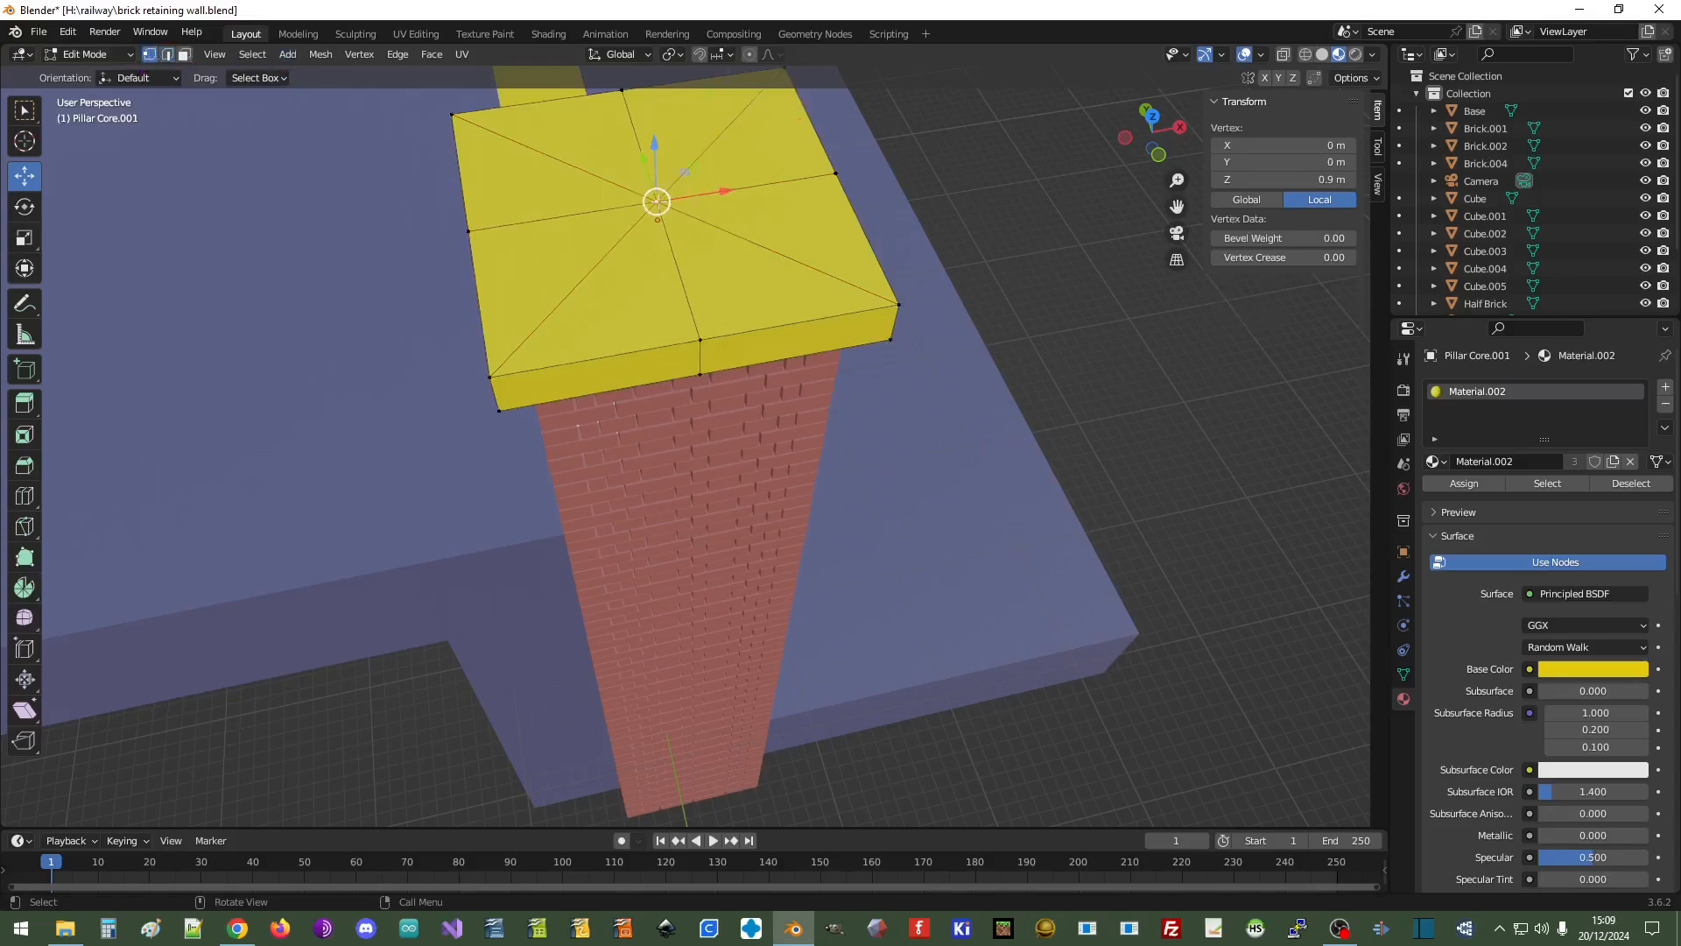
{"action": "left_click_drag", "start_coordinate": [658, 140], "coordinate": [658, 97]}
{"action": "middle_click_drag", "start_coordinate": [792, 372], "coordinate": [1216, 198]}
{"action": "left_click", "coordinate": [1252, 179]}
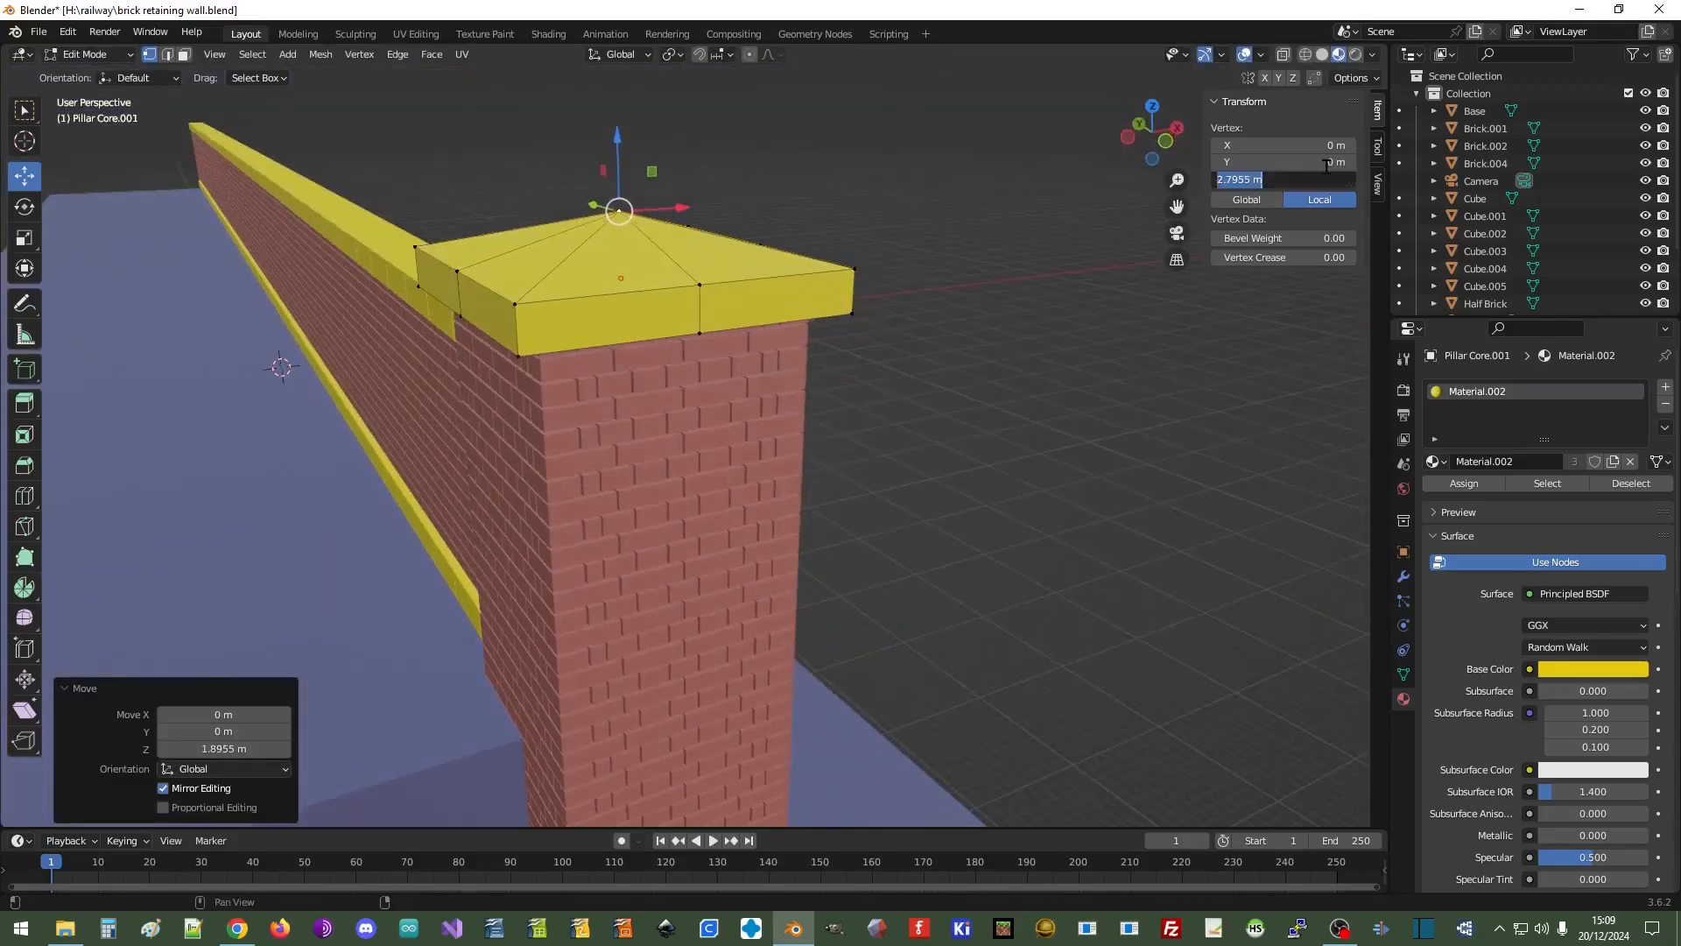
{"action": "type", "text": "3"}
{"action": "key", "text": "Return"}
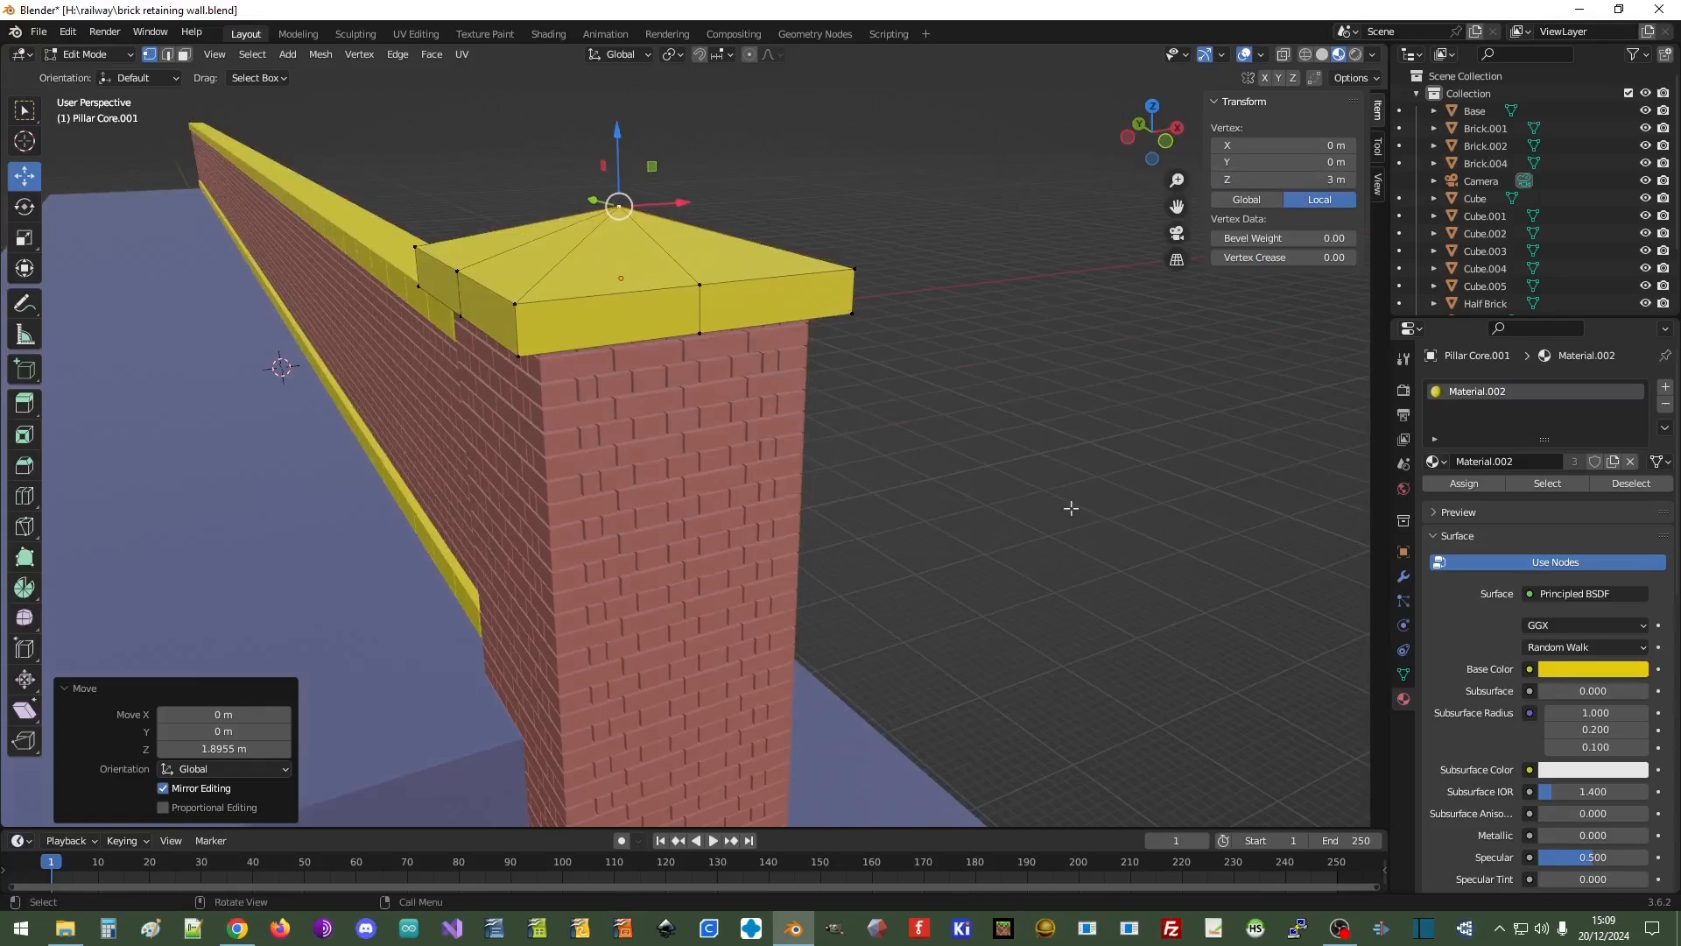
Return to Object Mode and add an Array modifier to the pillar cap
{"action": "left_click", "coordinate": [1069, 506]}
{"action": "left_click", "coordinate": [128, 54]}
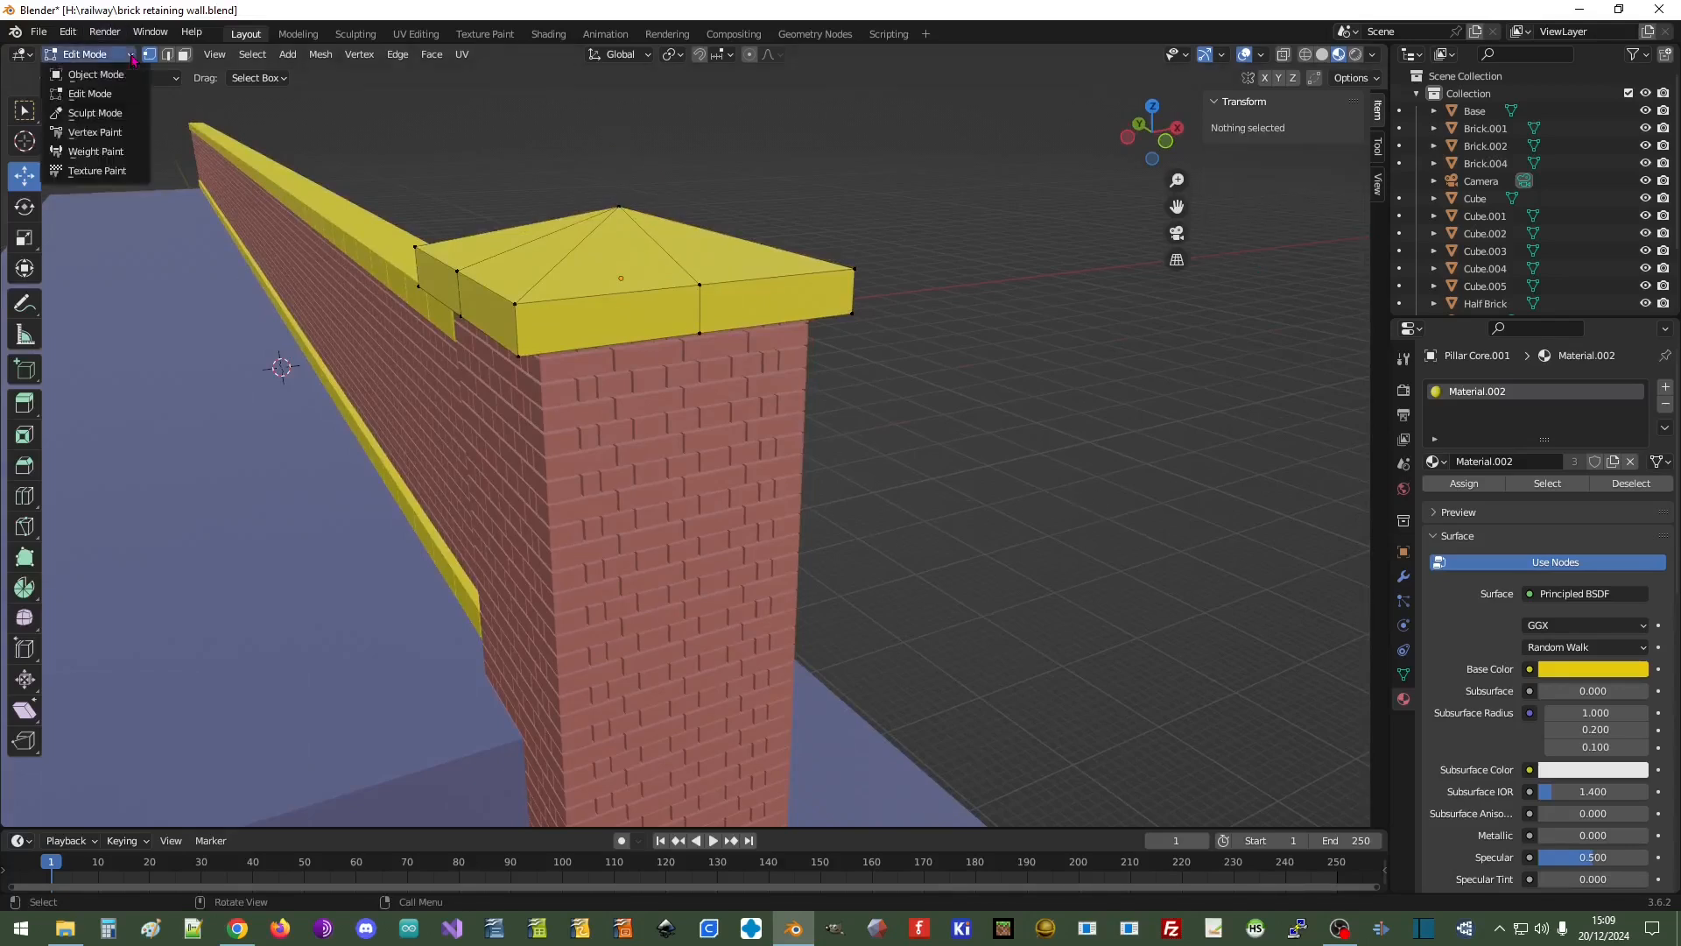
{"action": "left_click", "coordinate": [88, 71]}
{"action": "middle_click_drag", "start_coordinate": [1000, 431], "coordinate": [1029, 537]}
{"action": "scroll", "coordinate": [934, 481], "scroll_direction": "down", "scroll_amount": 4}
{"action": "middle_click_drag", "start_coordinate": [1129, 567], "coordinate": [698, 569], "text": "shift"}
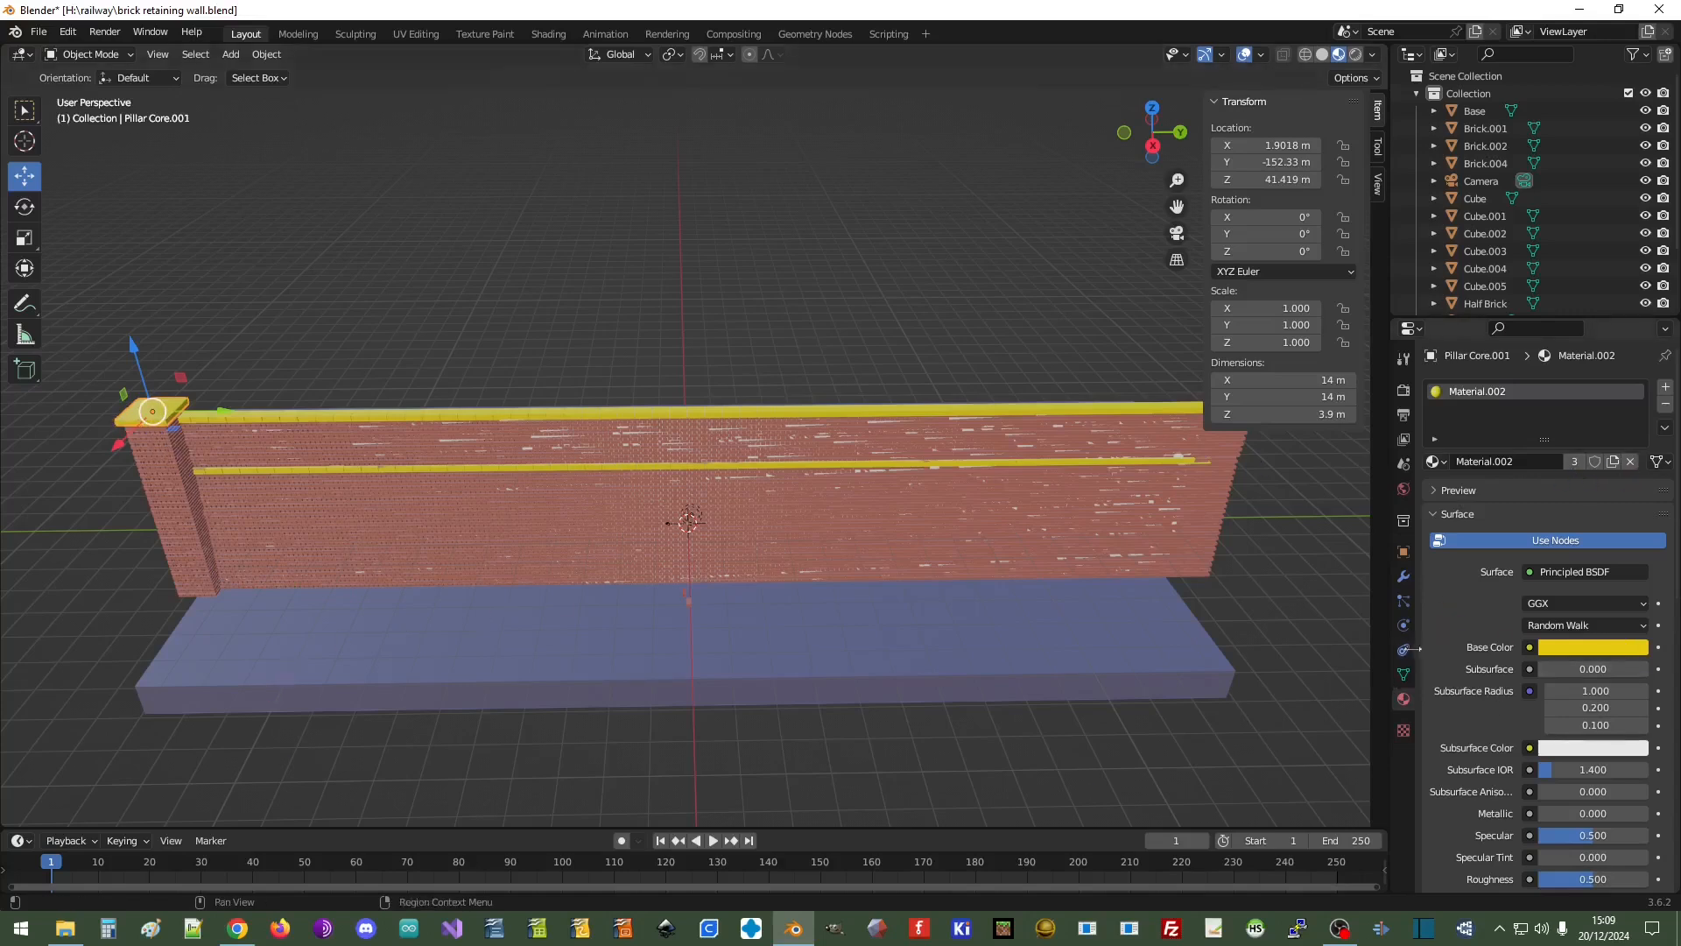
{"action": "left_click", "coordinate": [1404, 579]}
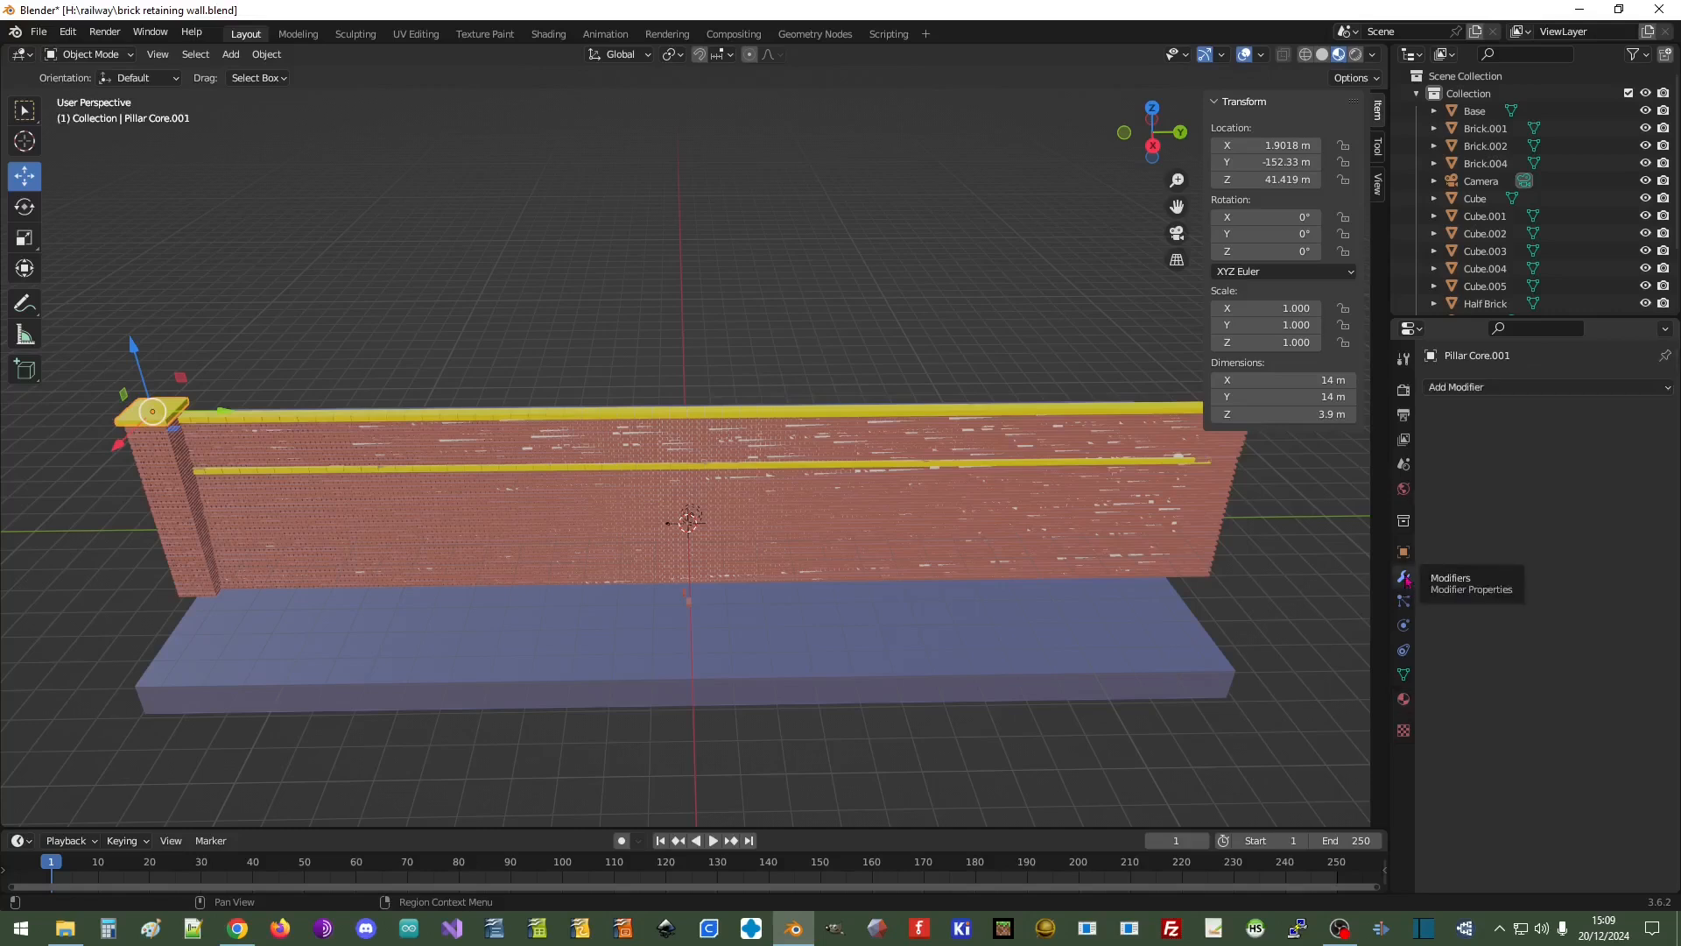
{"action": "left_click", "coordinate": [1491, 388]}
{"action": "left_click", "coordinate": [1333, 438]}
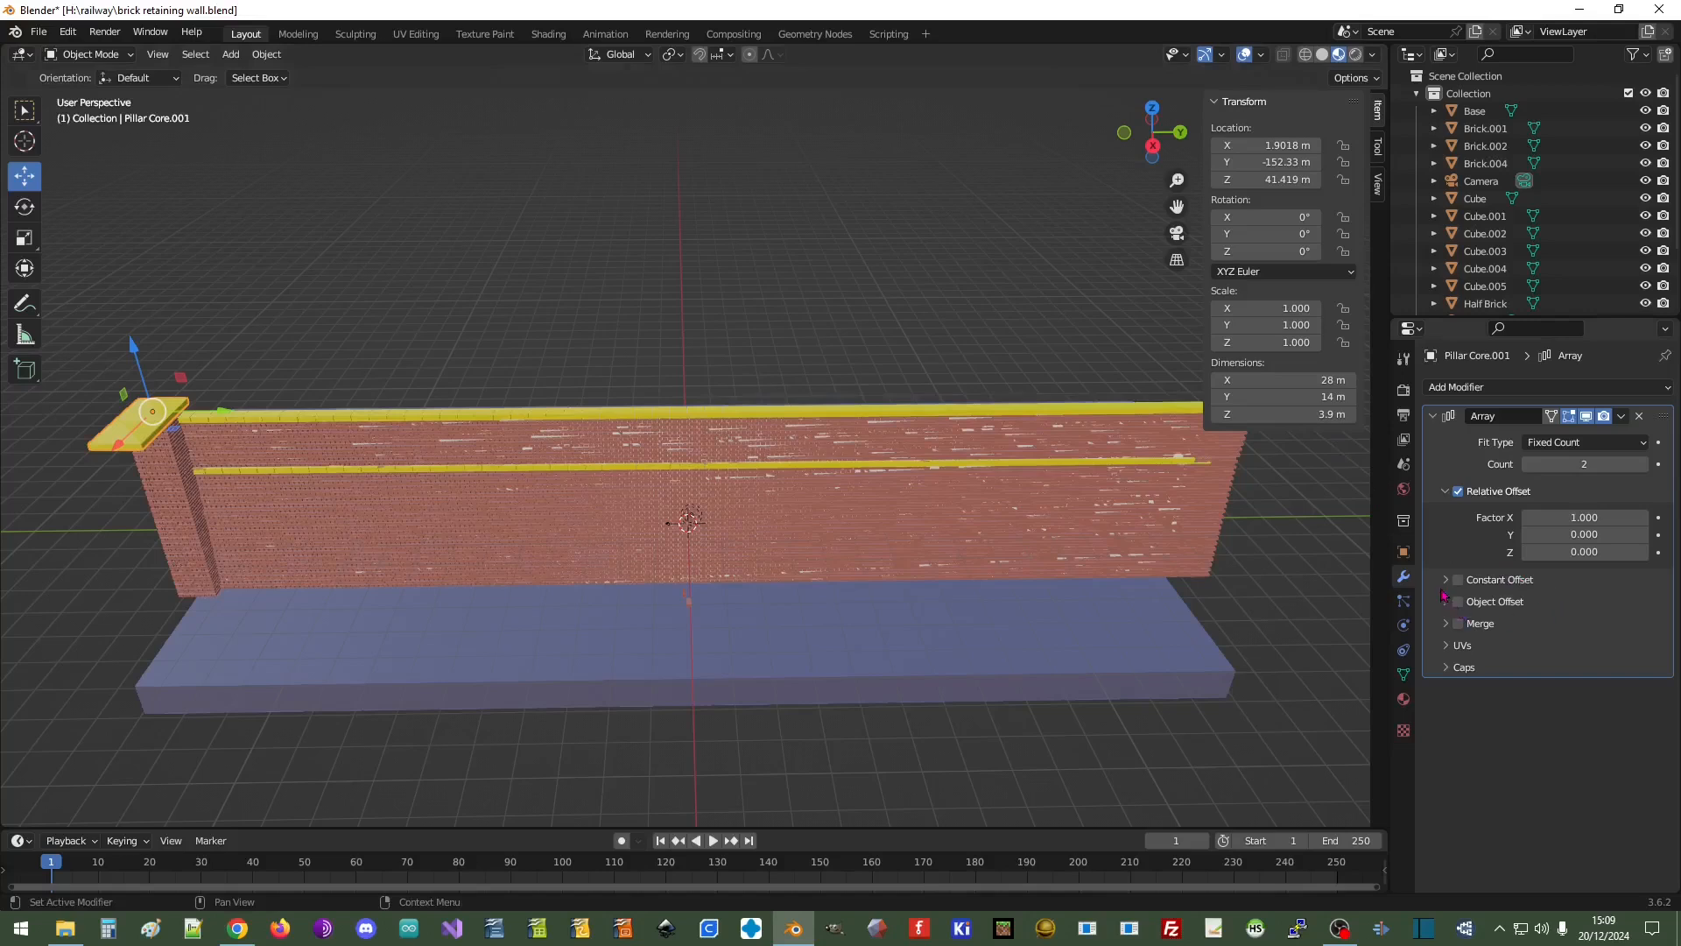
Set the array's fit type to Fit Length and replace its relative offset with a constant offset
{"action": "left_click", "coordinate": [1643, 444]}
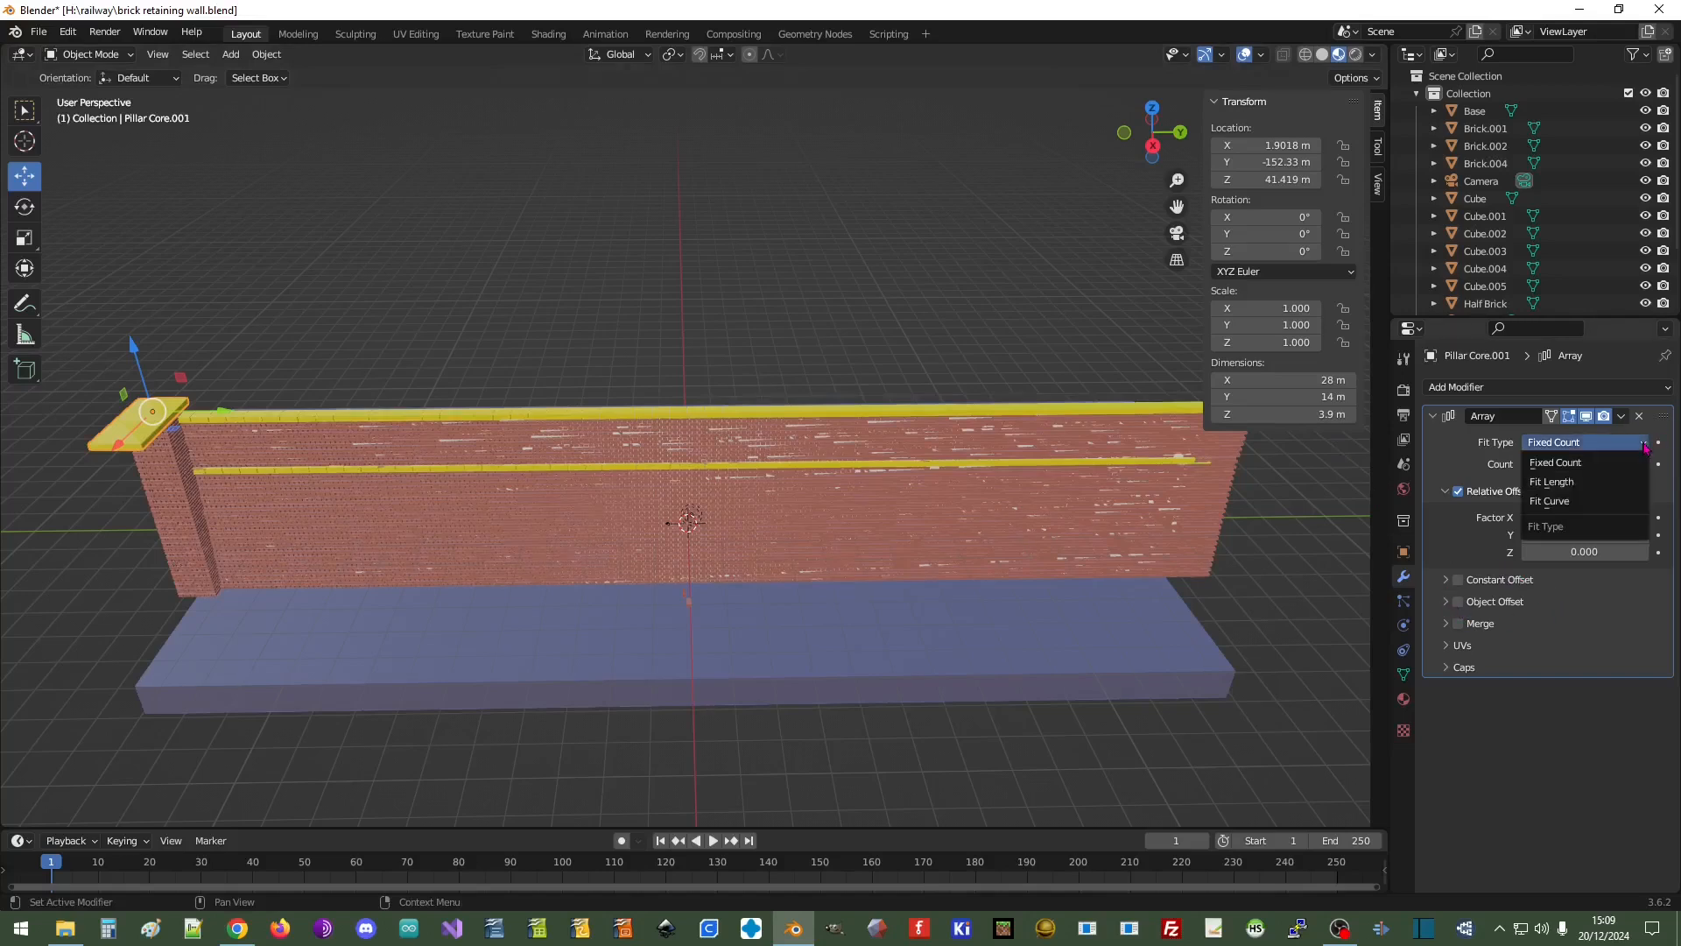
{"action": "left_click", "coordinate": [1567, 484]}
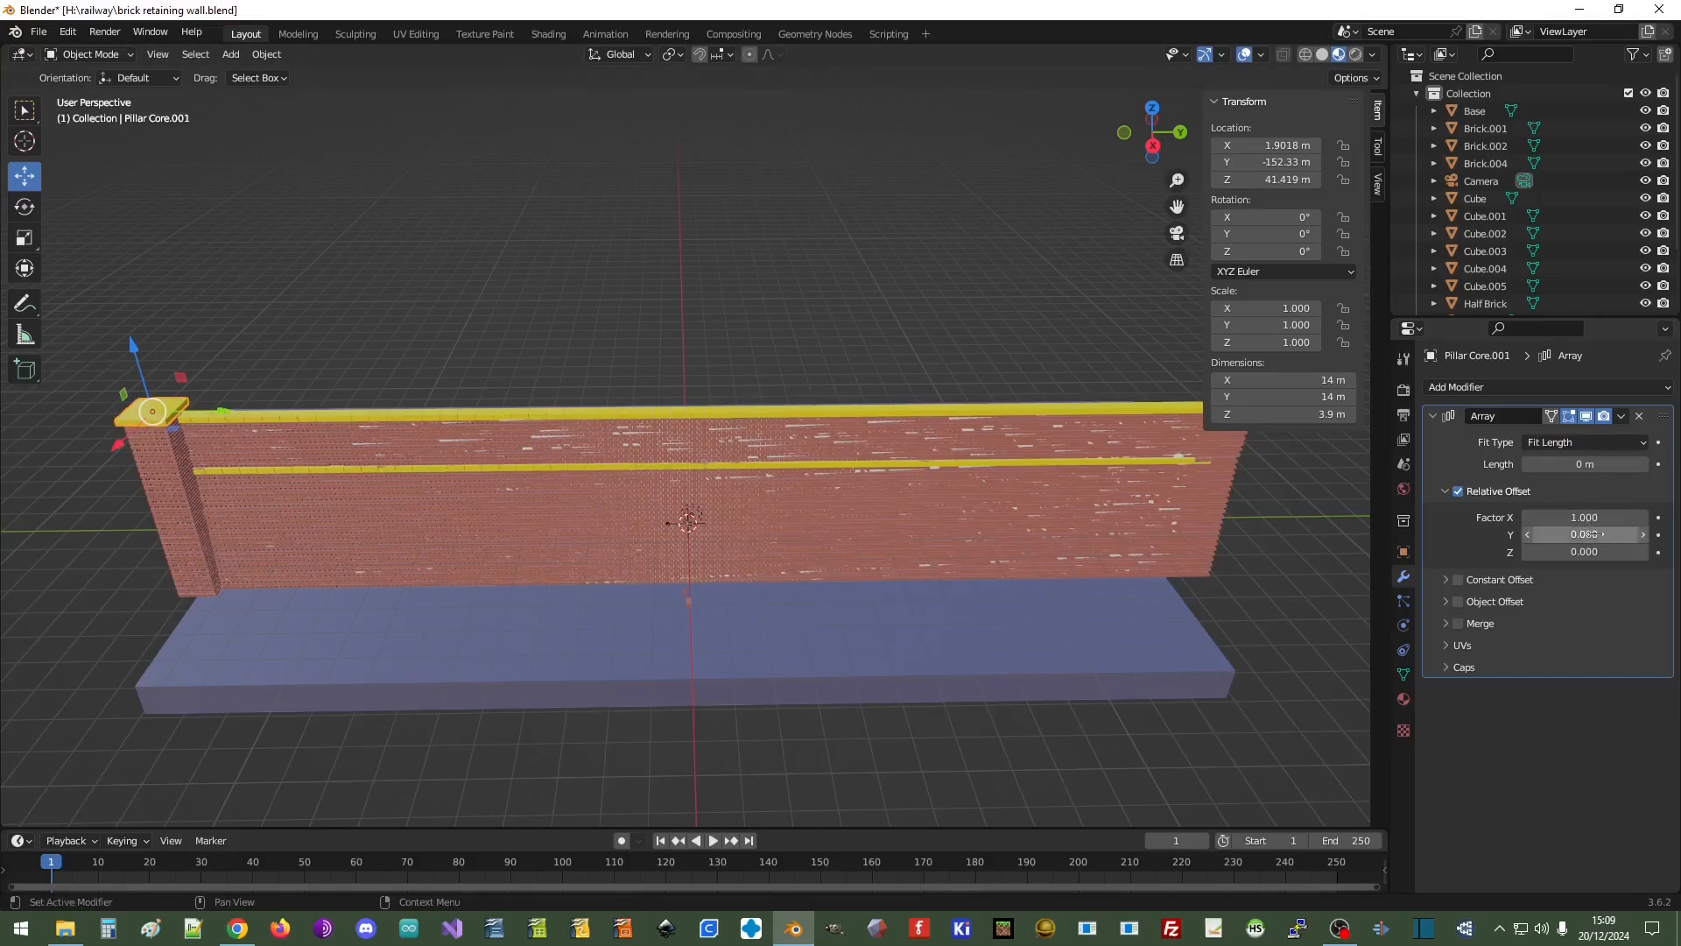
{"action": "left_click", "coordinate": [1458, 492]}
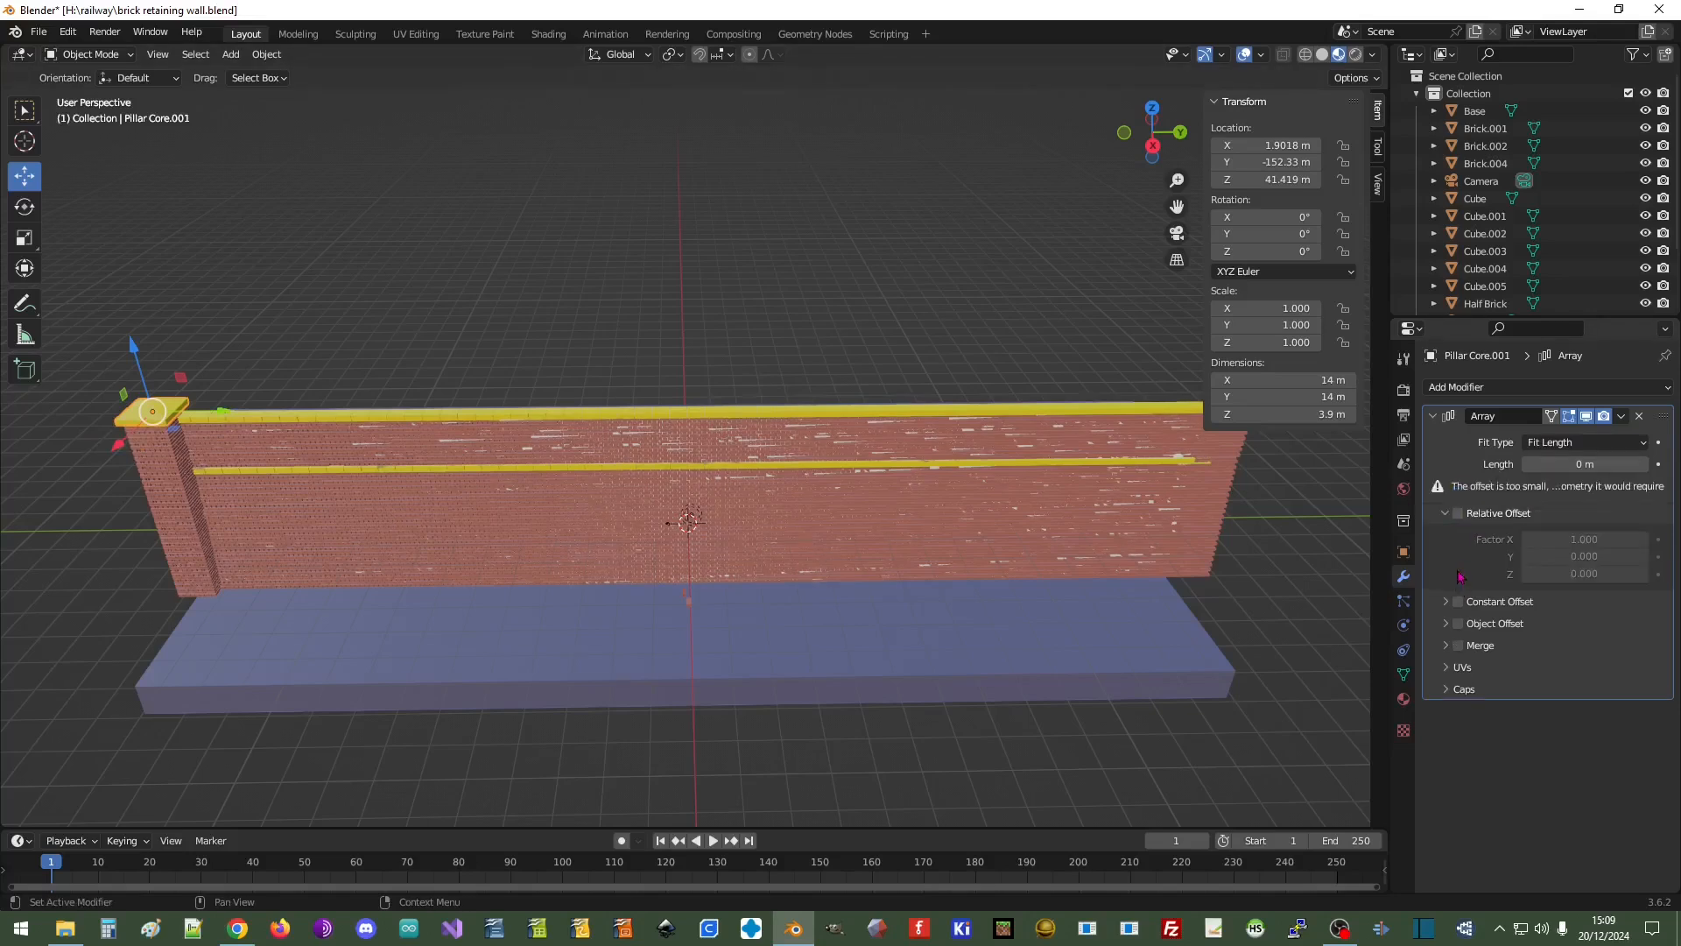
{"action": "left_click", "coordinate": [1457, 603]}
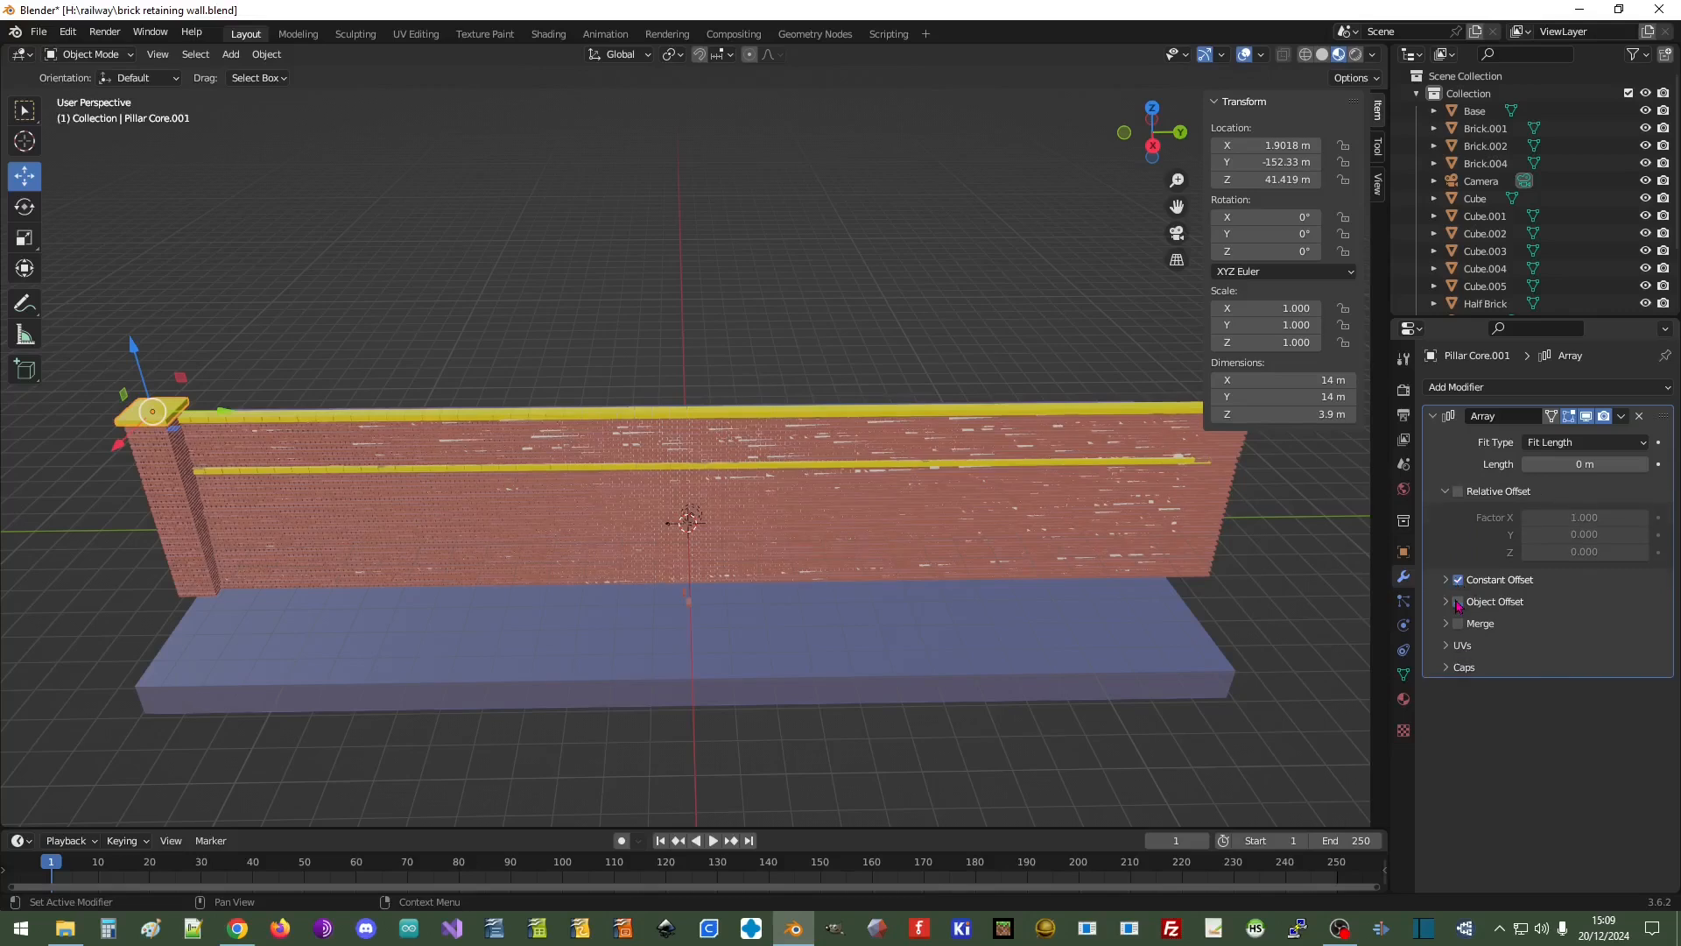
{"action": "left_click", "coordinate": [1446, 580]}
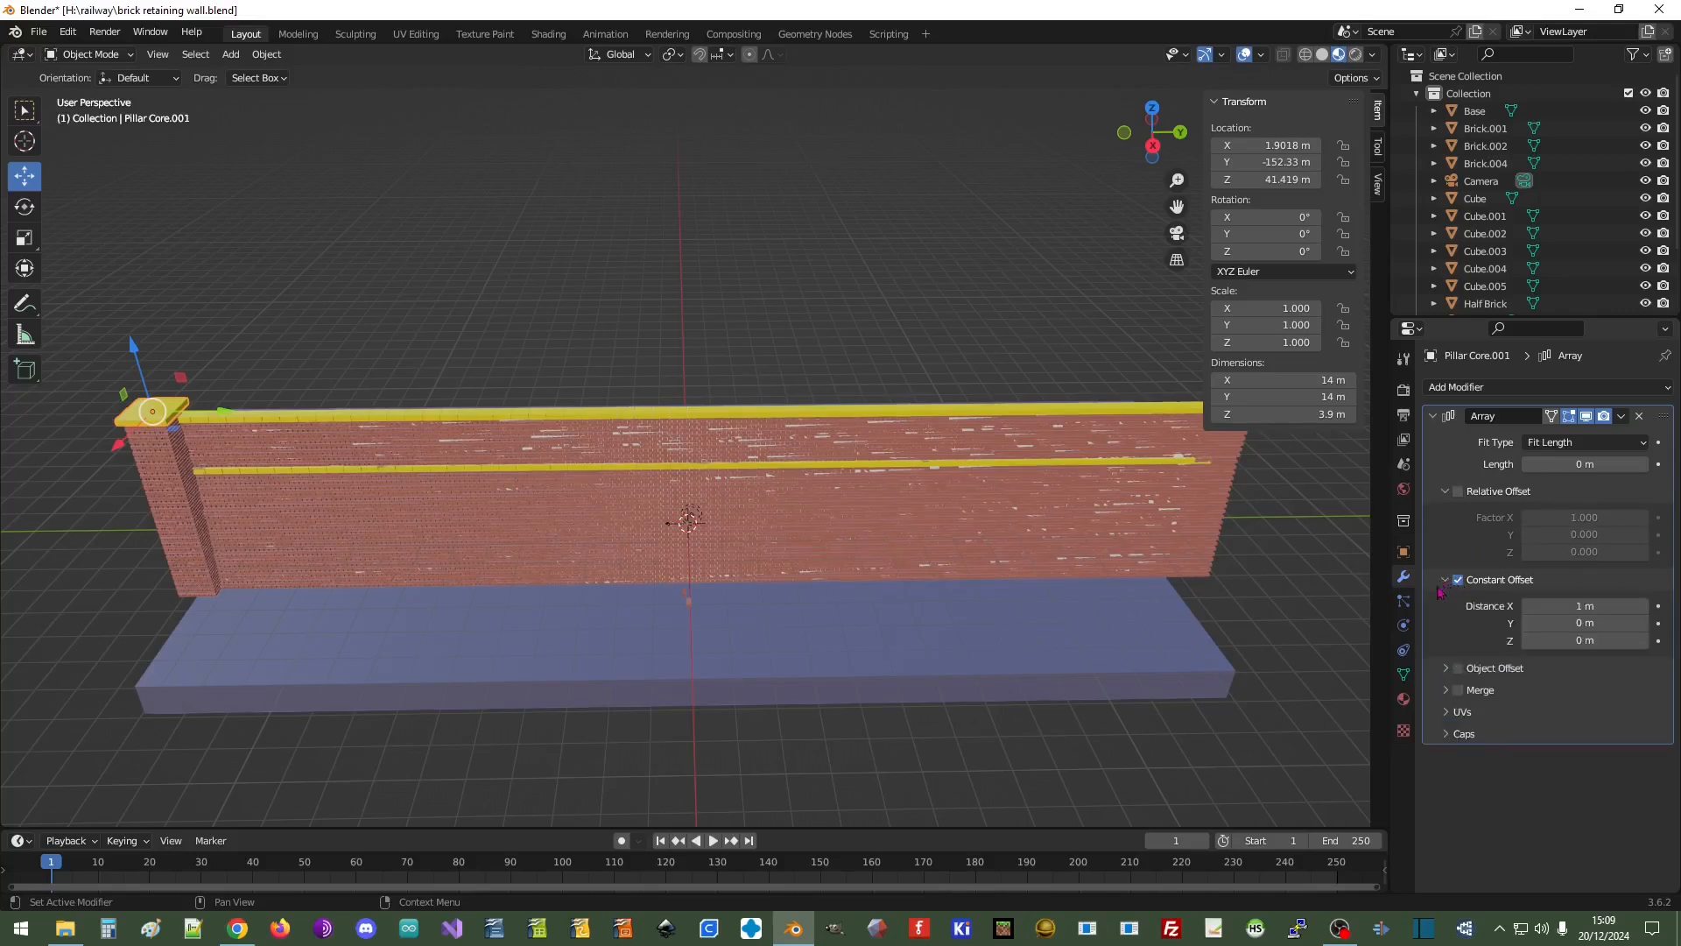
Set the array's constant Y offset to 10 m
{"action": "left_click", "coordinate": [1586, 624]}
{"action": "type", "text": "10"}
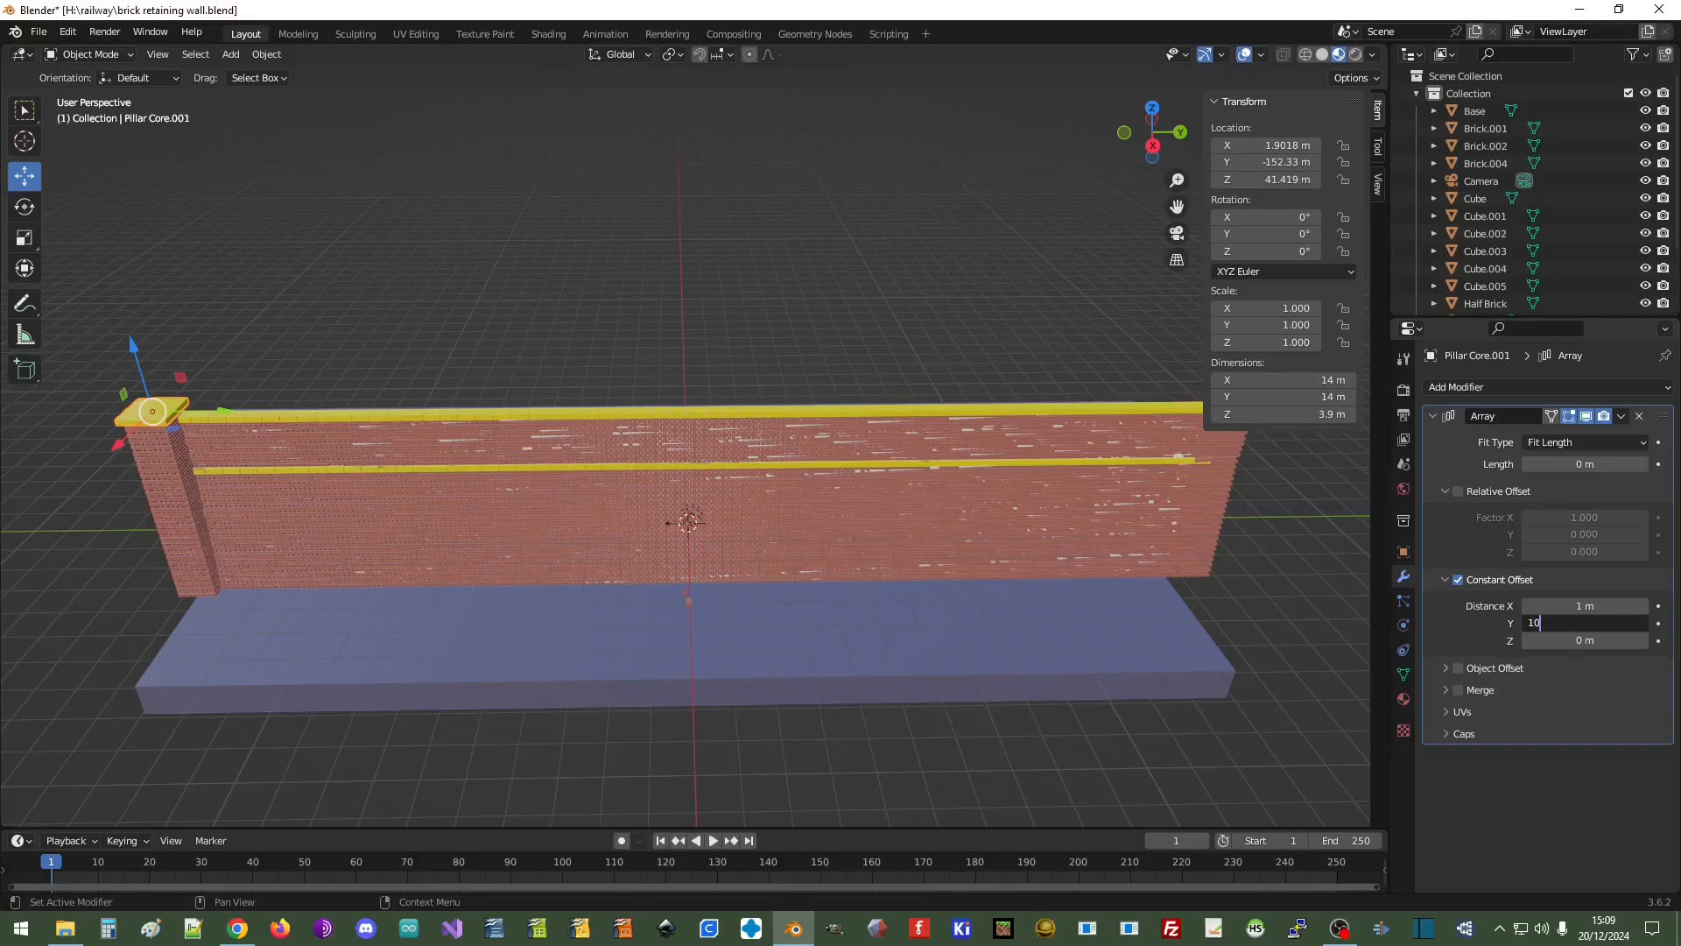
{"action": "key", "text": "Return"}
{"action": "scroll", "coordinate": [1211, 604], "scroll_direction": "down", "scroll_amount": 2}
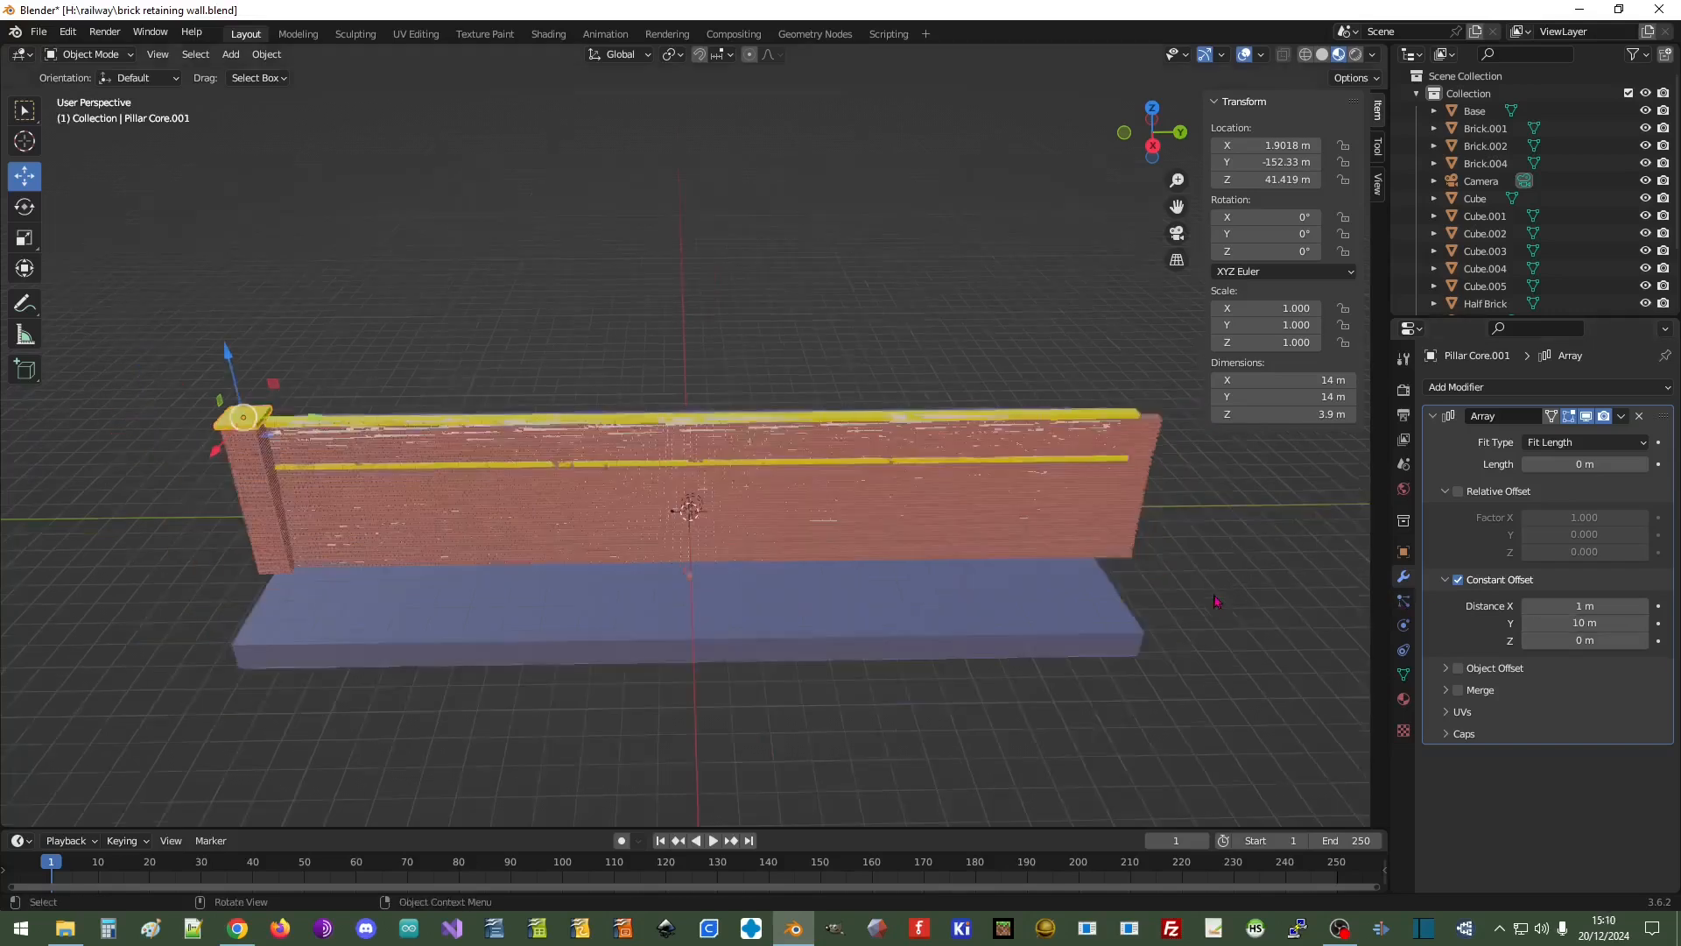
{"action": "scroll", "coordinate": [1212, 604], "scroll_direction": "up", "scroll_amount": 3}
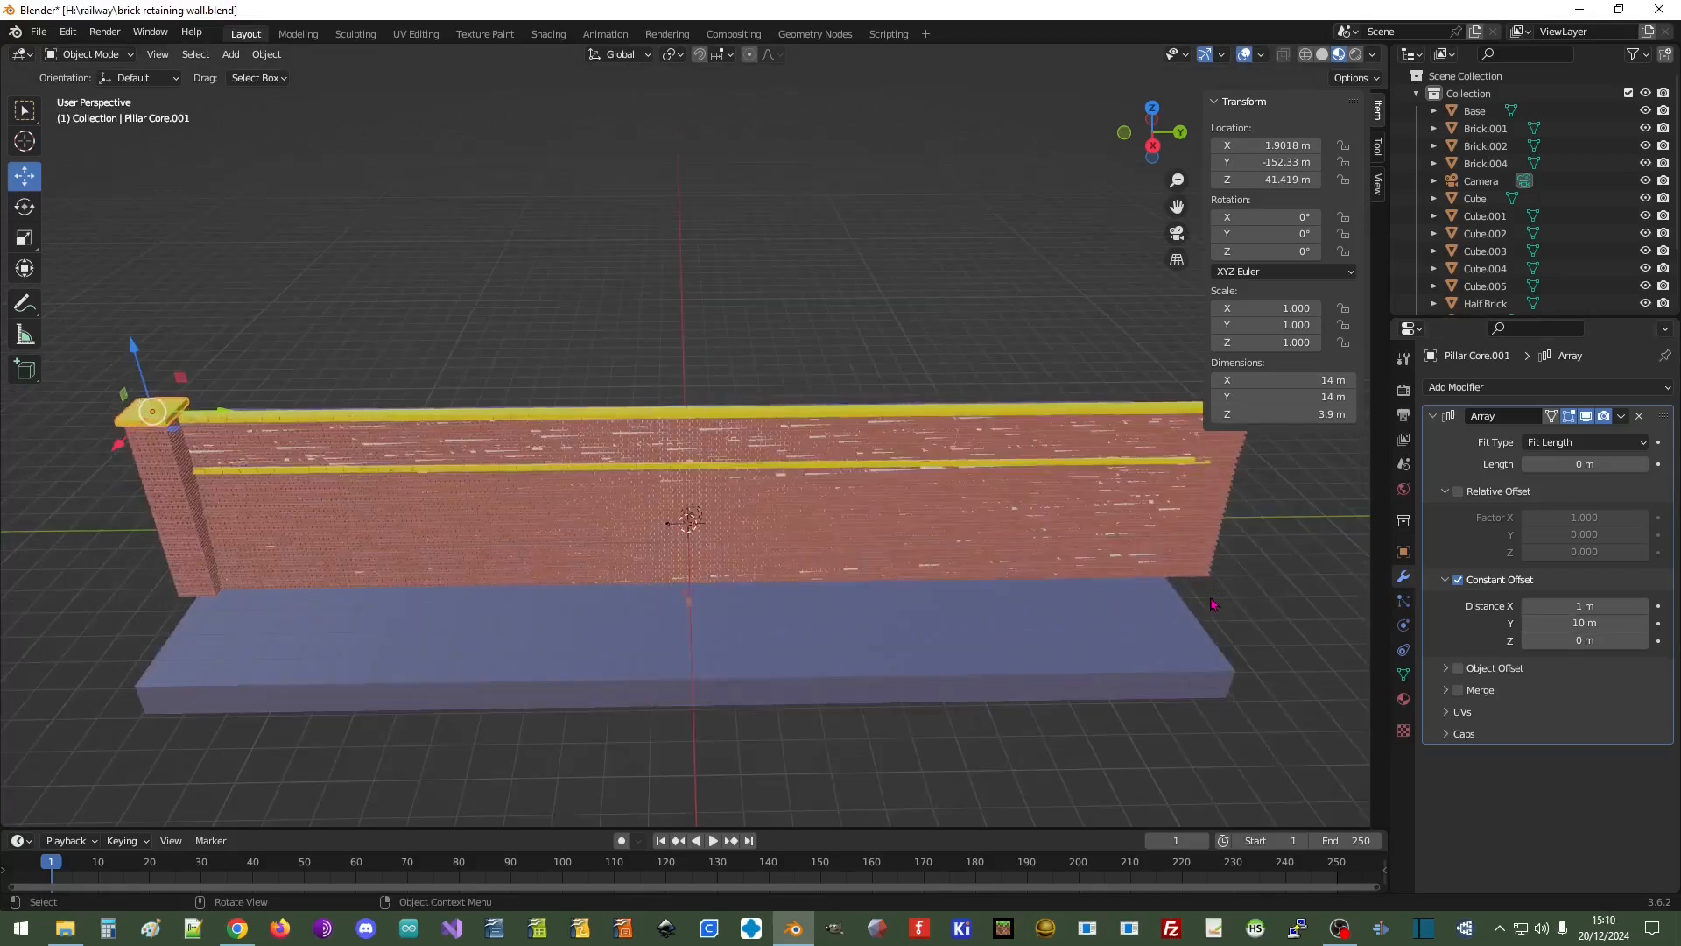
Change the array's fit type to Fixed Count and set the count to 4
{"action": "left_click", "coordinate": [1640, 448]}
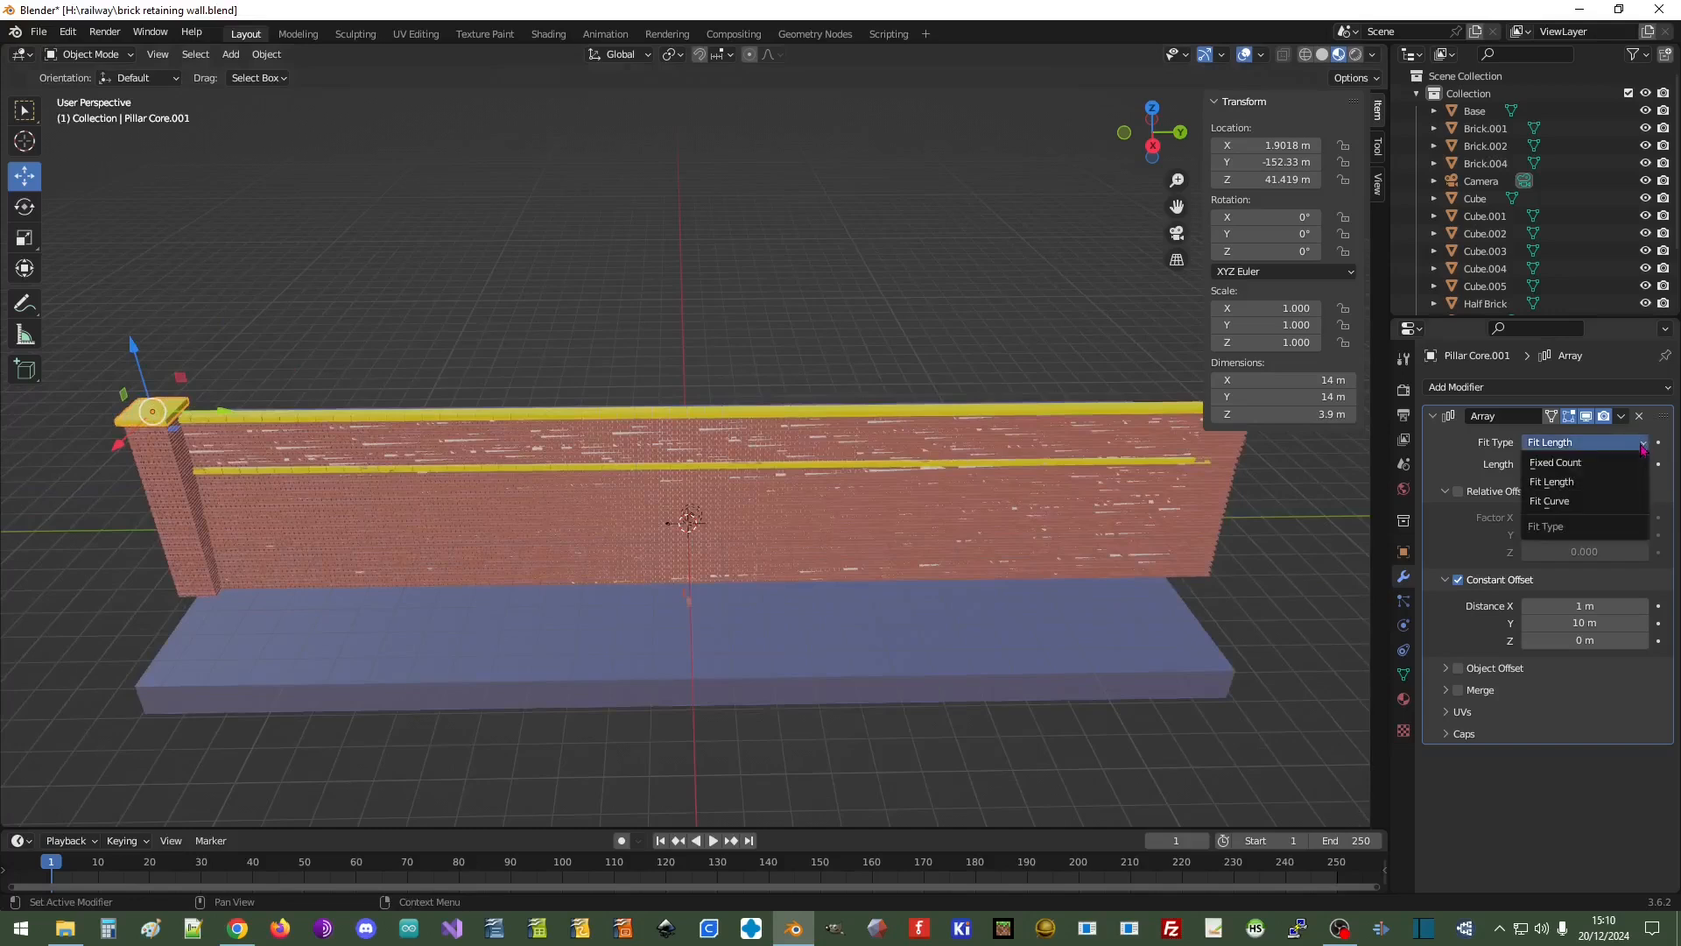
{"action": "left_click", "coordinate": [1587, 466]}
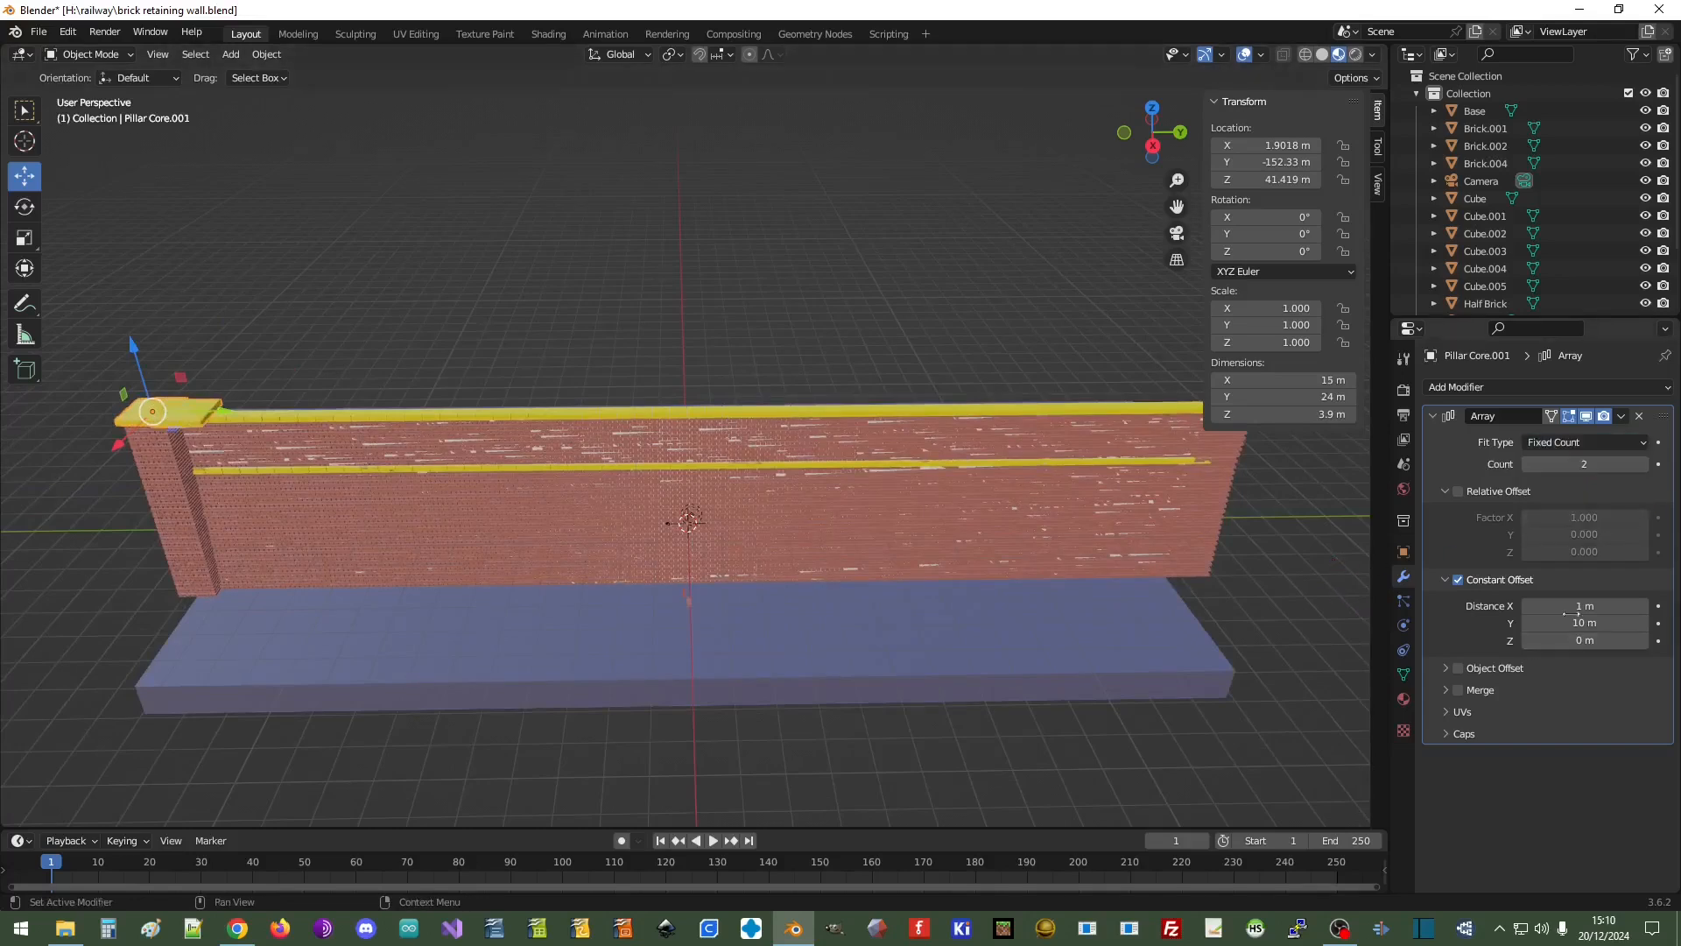
{"action": "left_click", "coordinate": [1644, 465]}
{"action": "left_click", "coordinate": [1644, 465]}
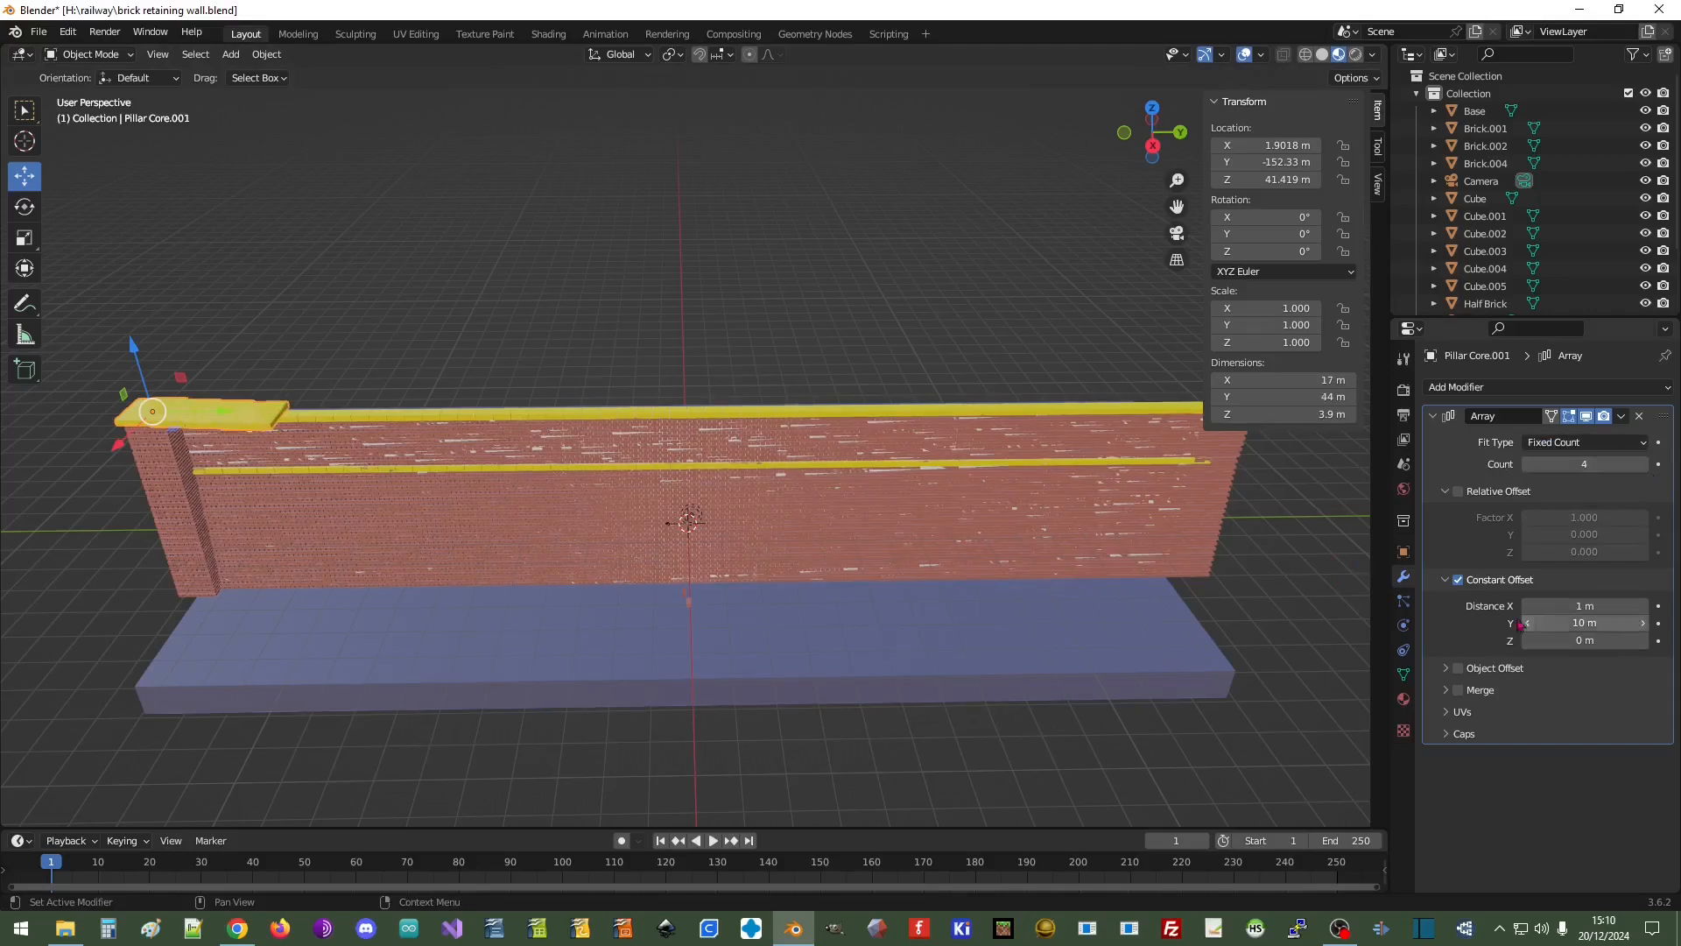
Set the array's constant offset to 0 m in X and 50 m in Y
{"action": "left_click", "coordinate": [1579, 624]}
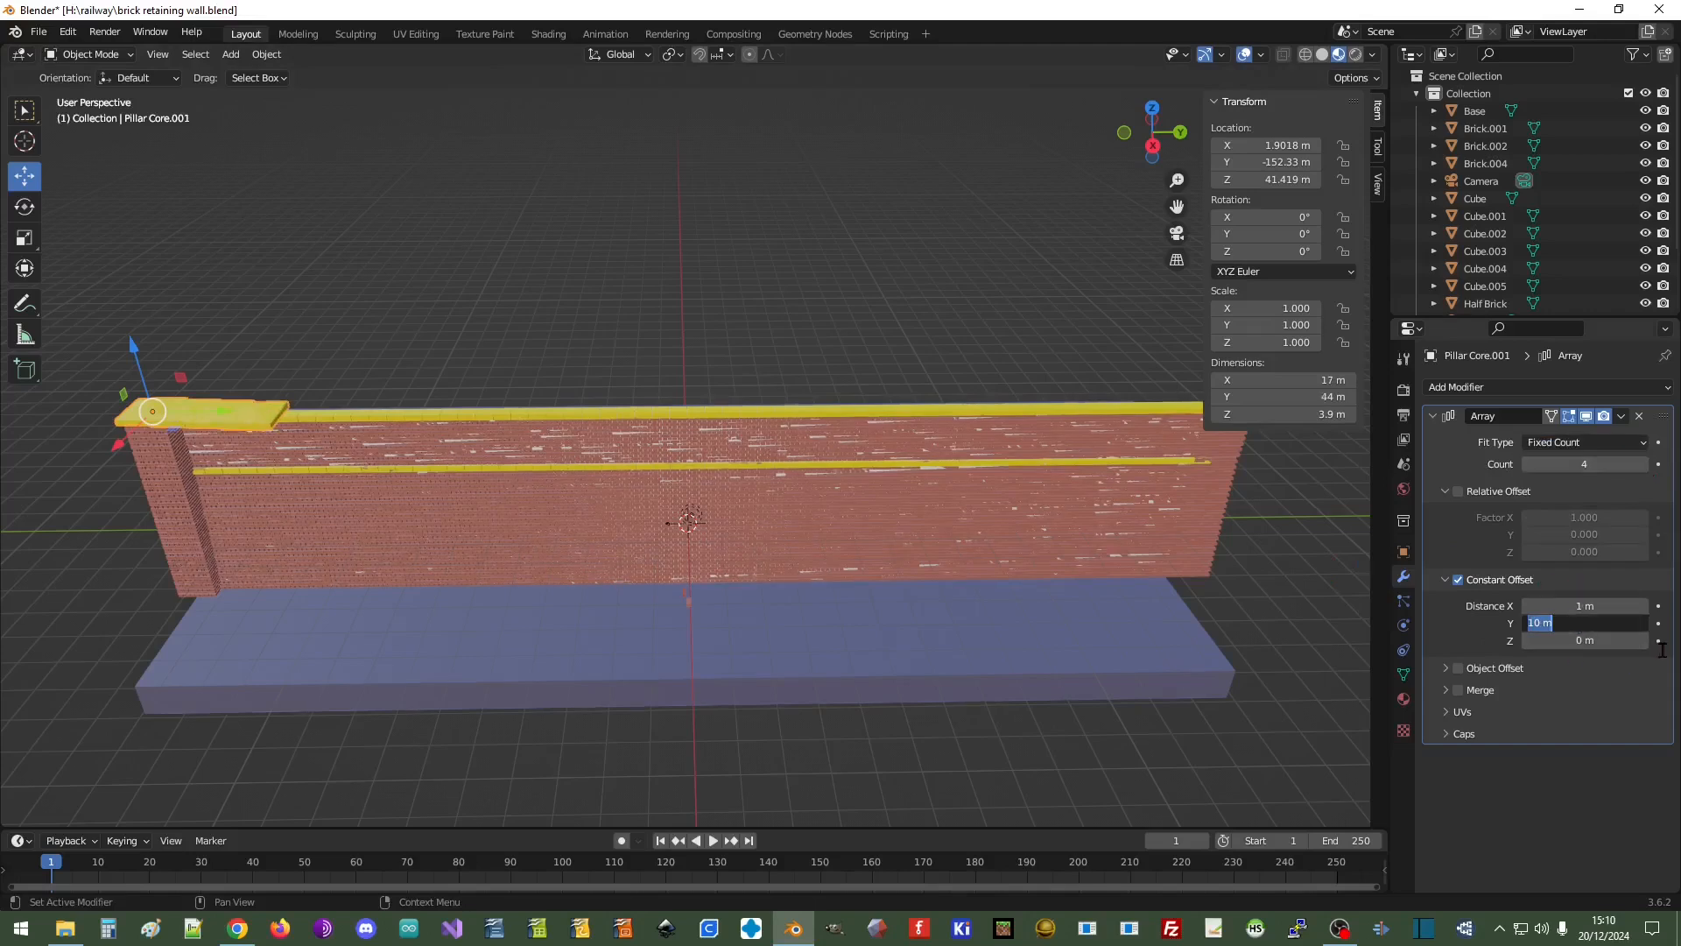
{"action": "left_click", "coordinate": [1595, 606]}
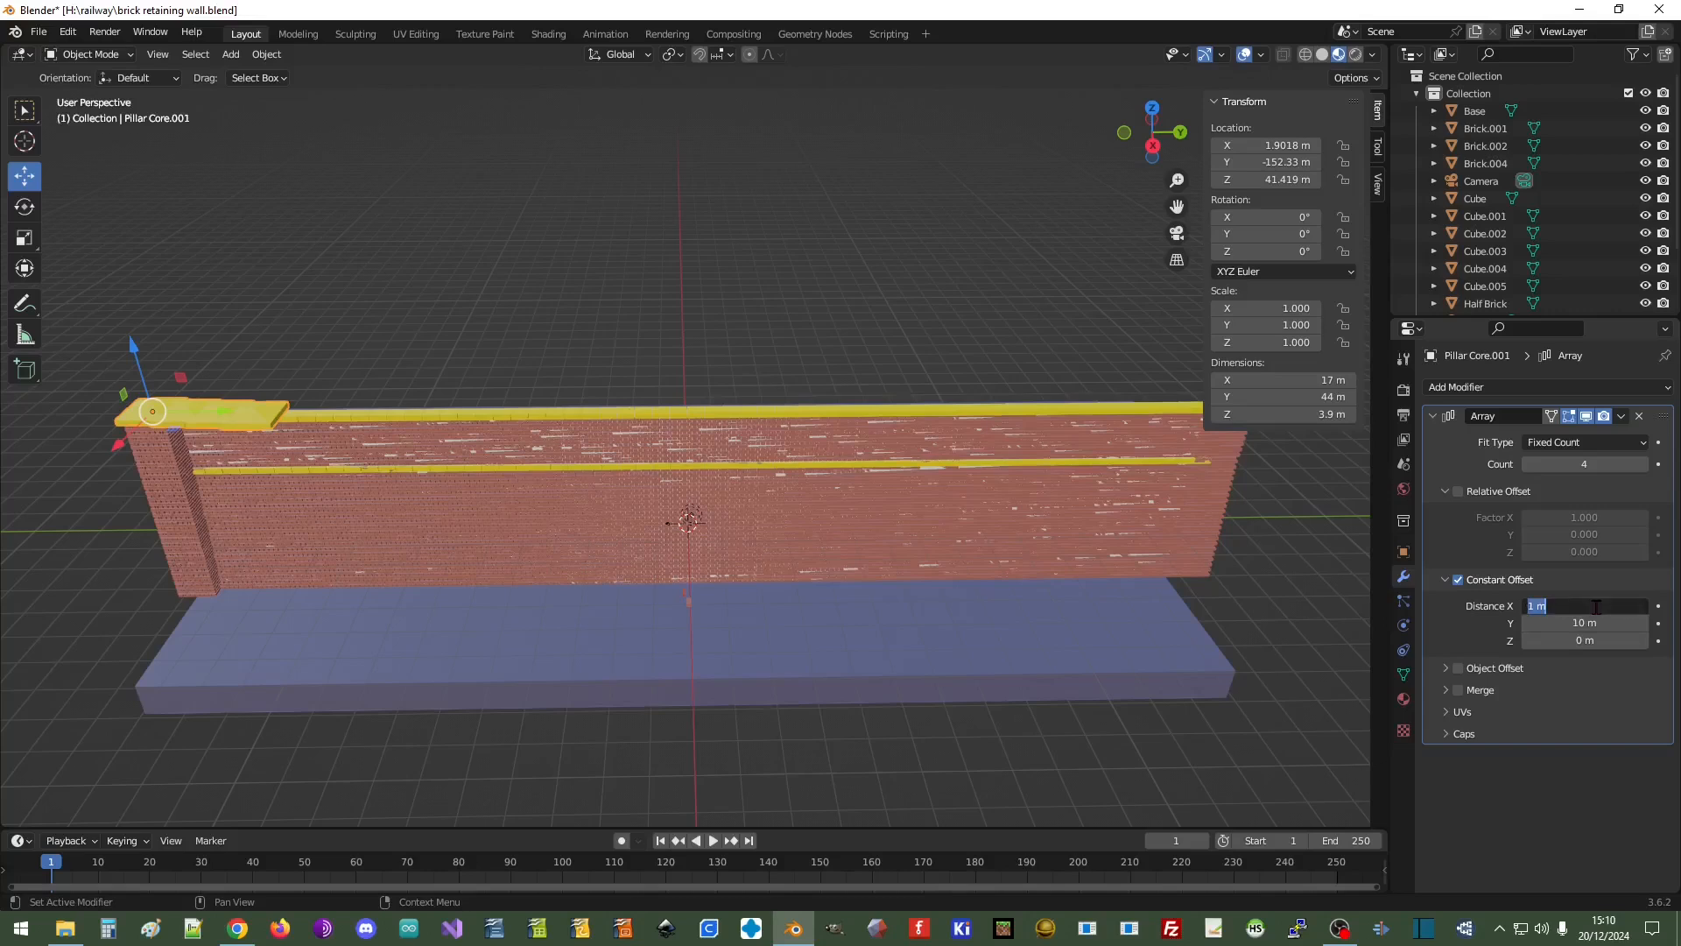
{"action": "type", "text": "0"}
{"action": "key", "text": "Return"}
{"action": "left_click", "coordinate": [1606, 623]}
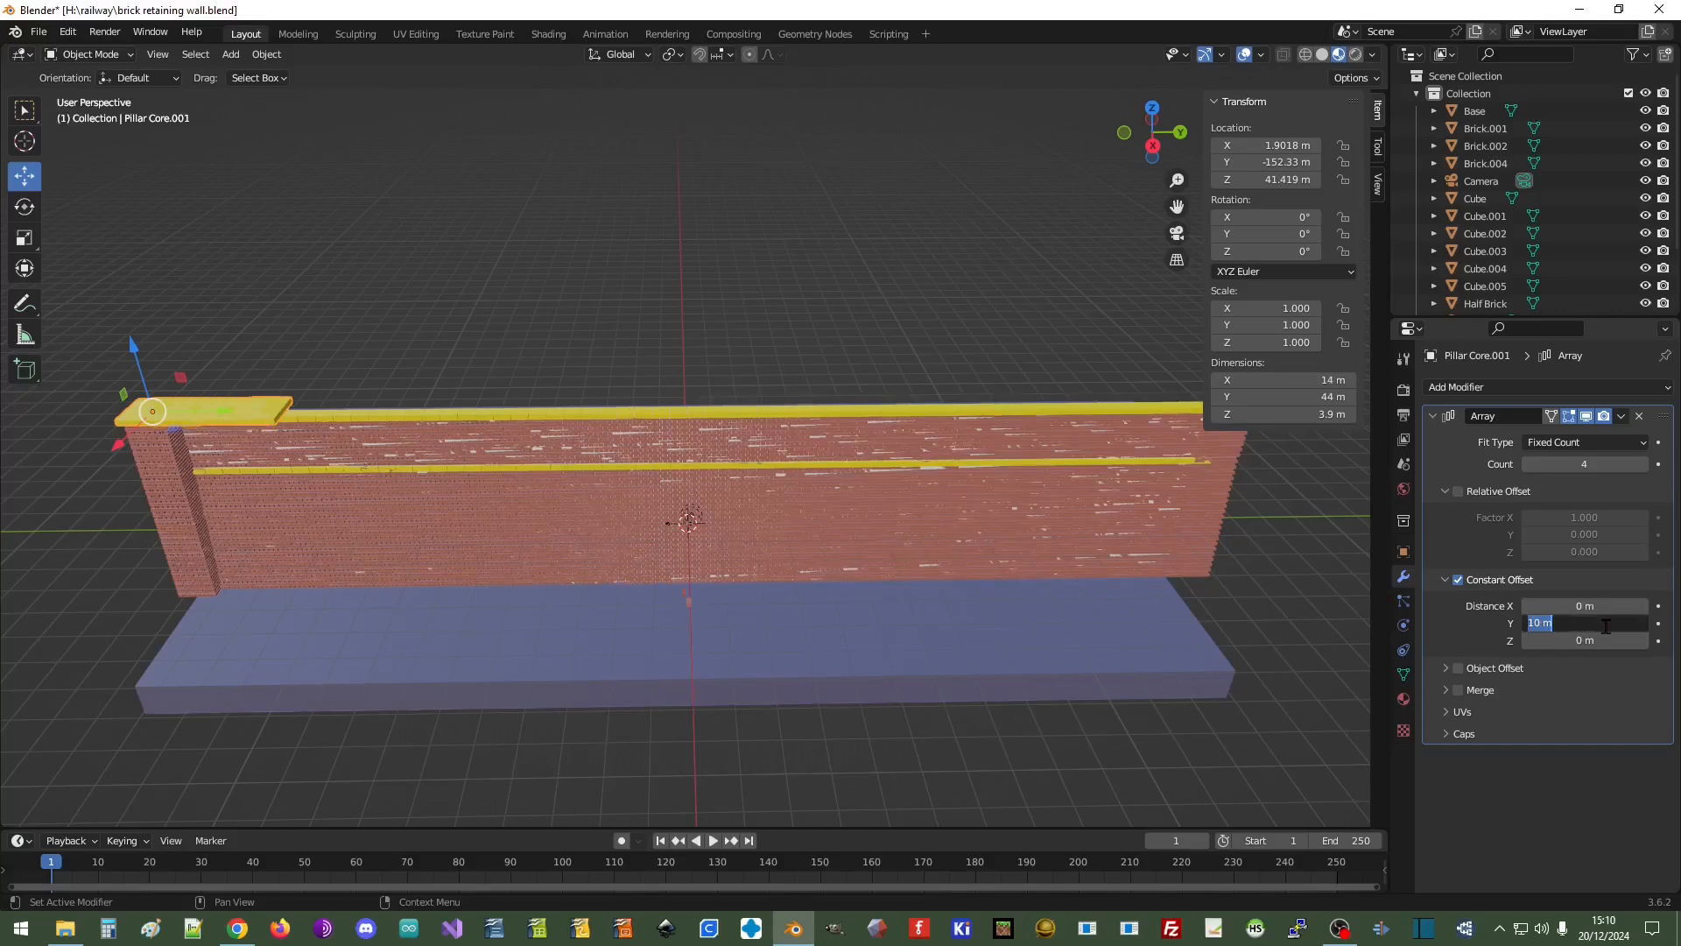
{"action": "type", "text": "50"}
{"action": "key", "text": "Return"}
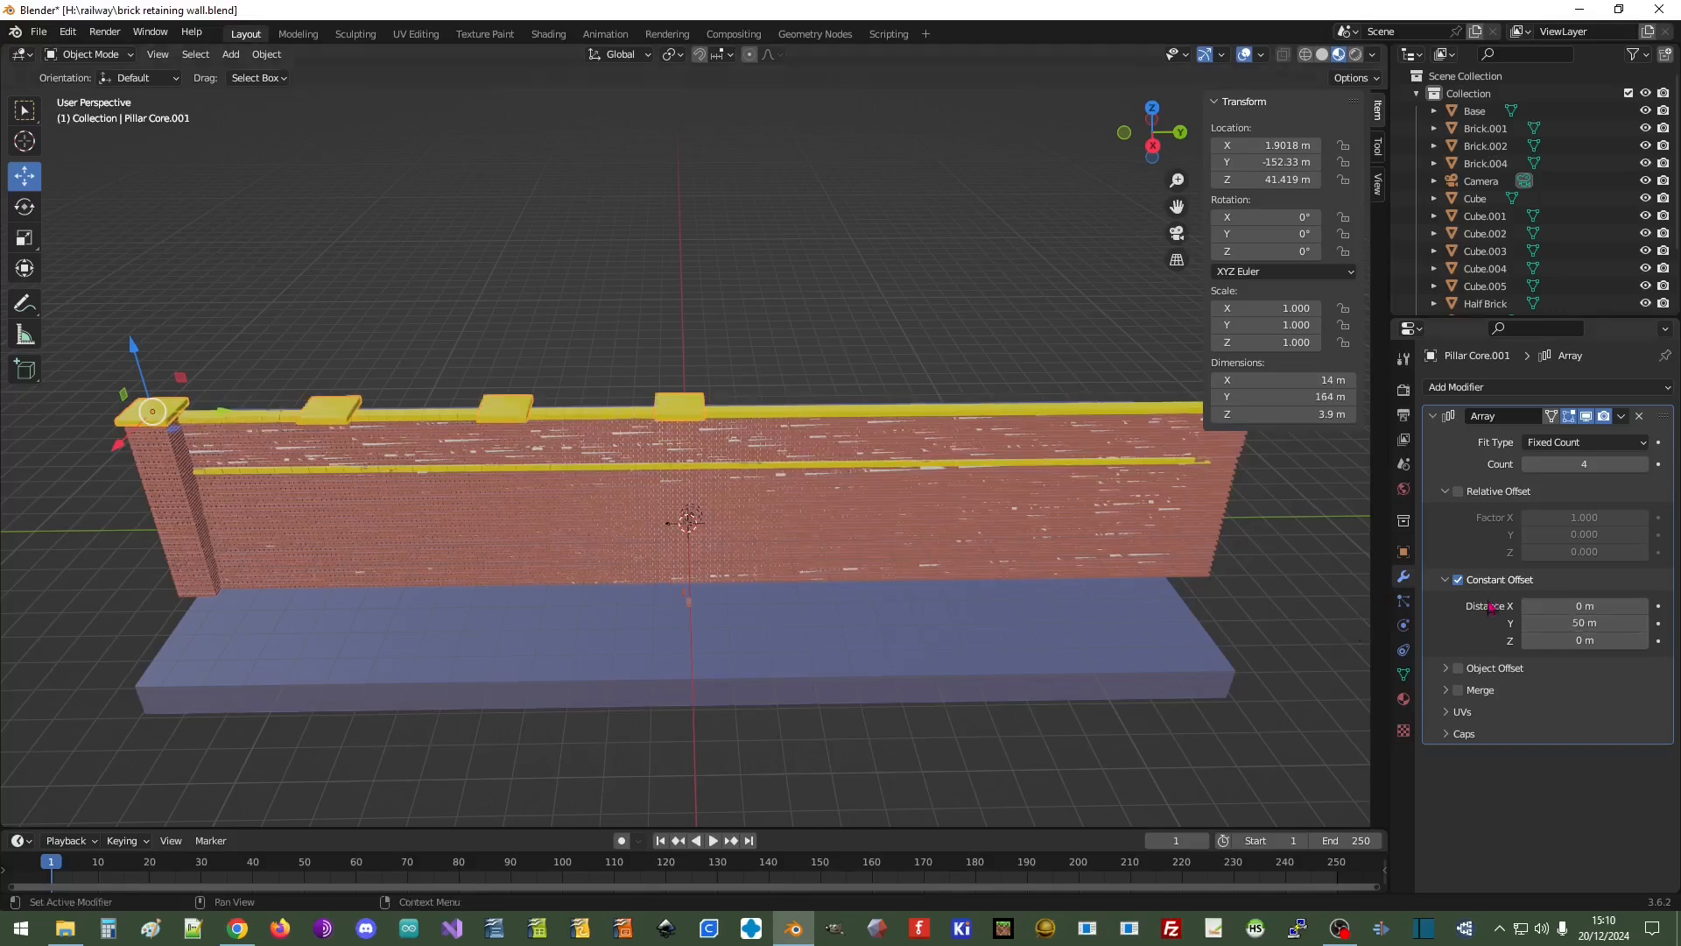
Try constant Y offsets of 60 m and 100 m for the pillar cap array
{"action": "left_click", "coordinate": [1588, 624]}
{"action": "type", "text": "60"}
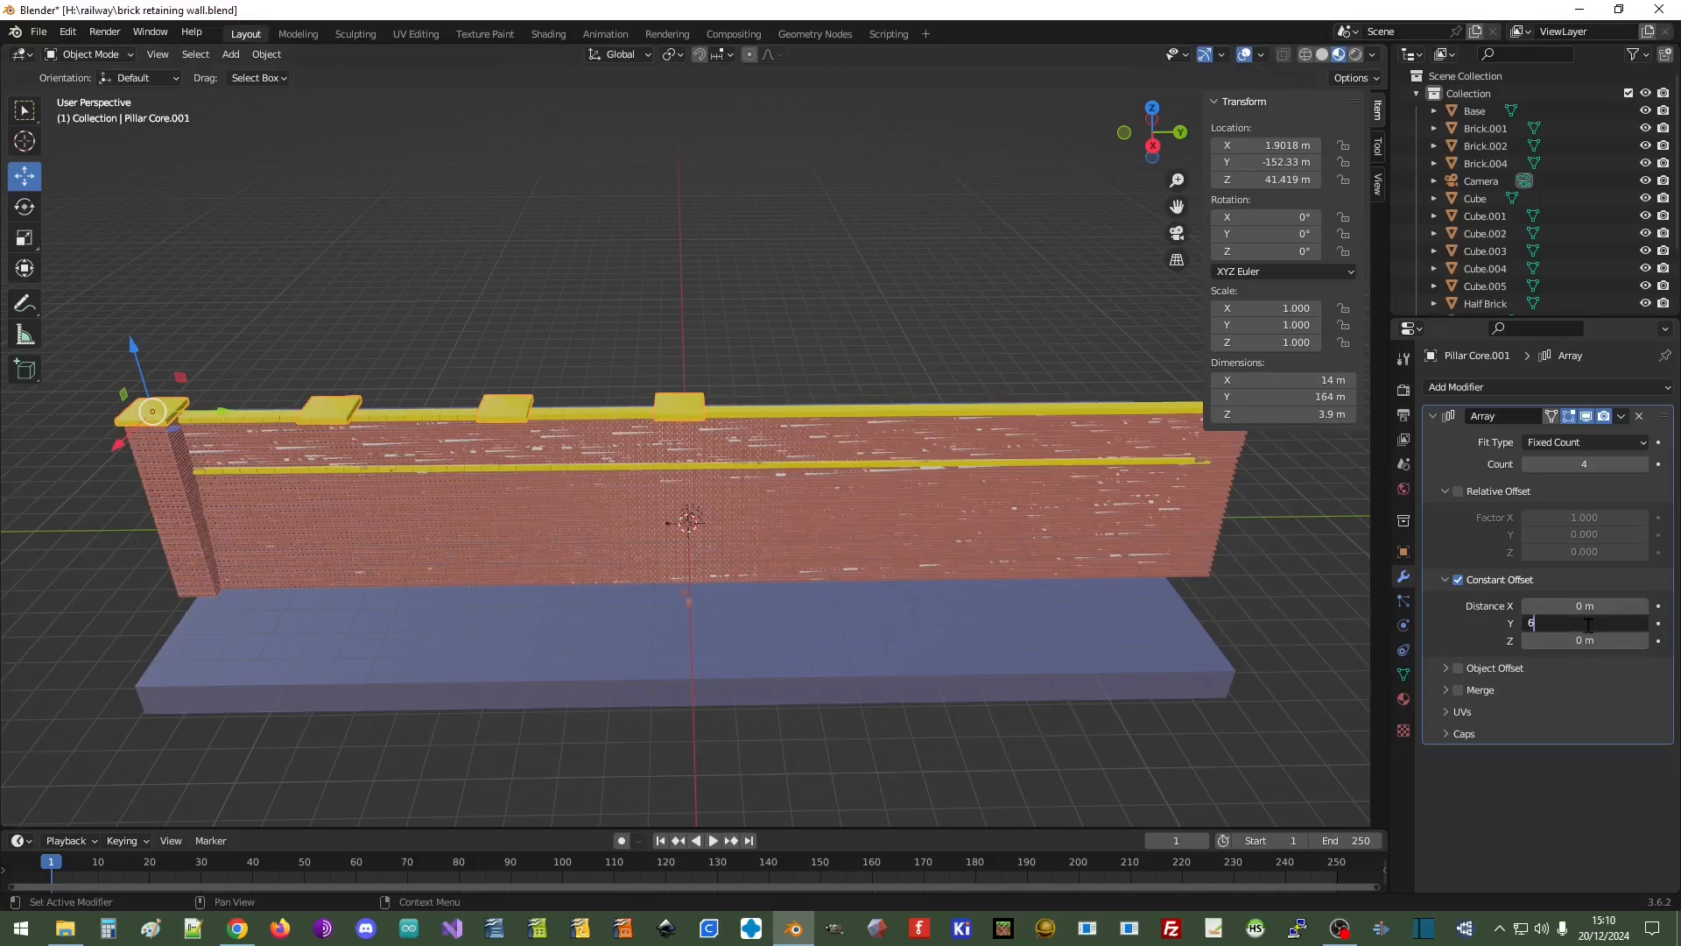
{"action": "key", "text": "Return"}
{"action": "left_click", "coordinate": [1590, 622]}
{"action": "type", "text": "100"}
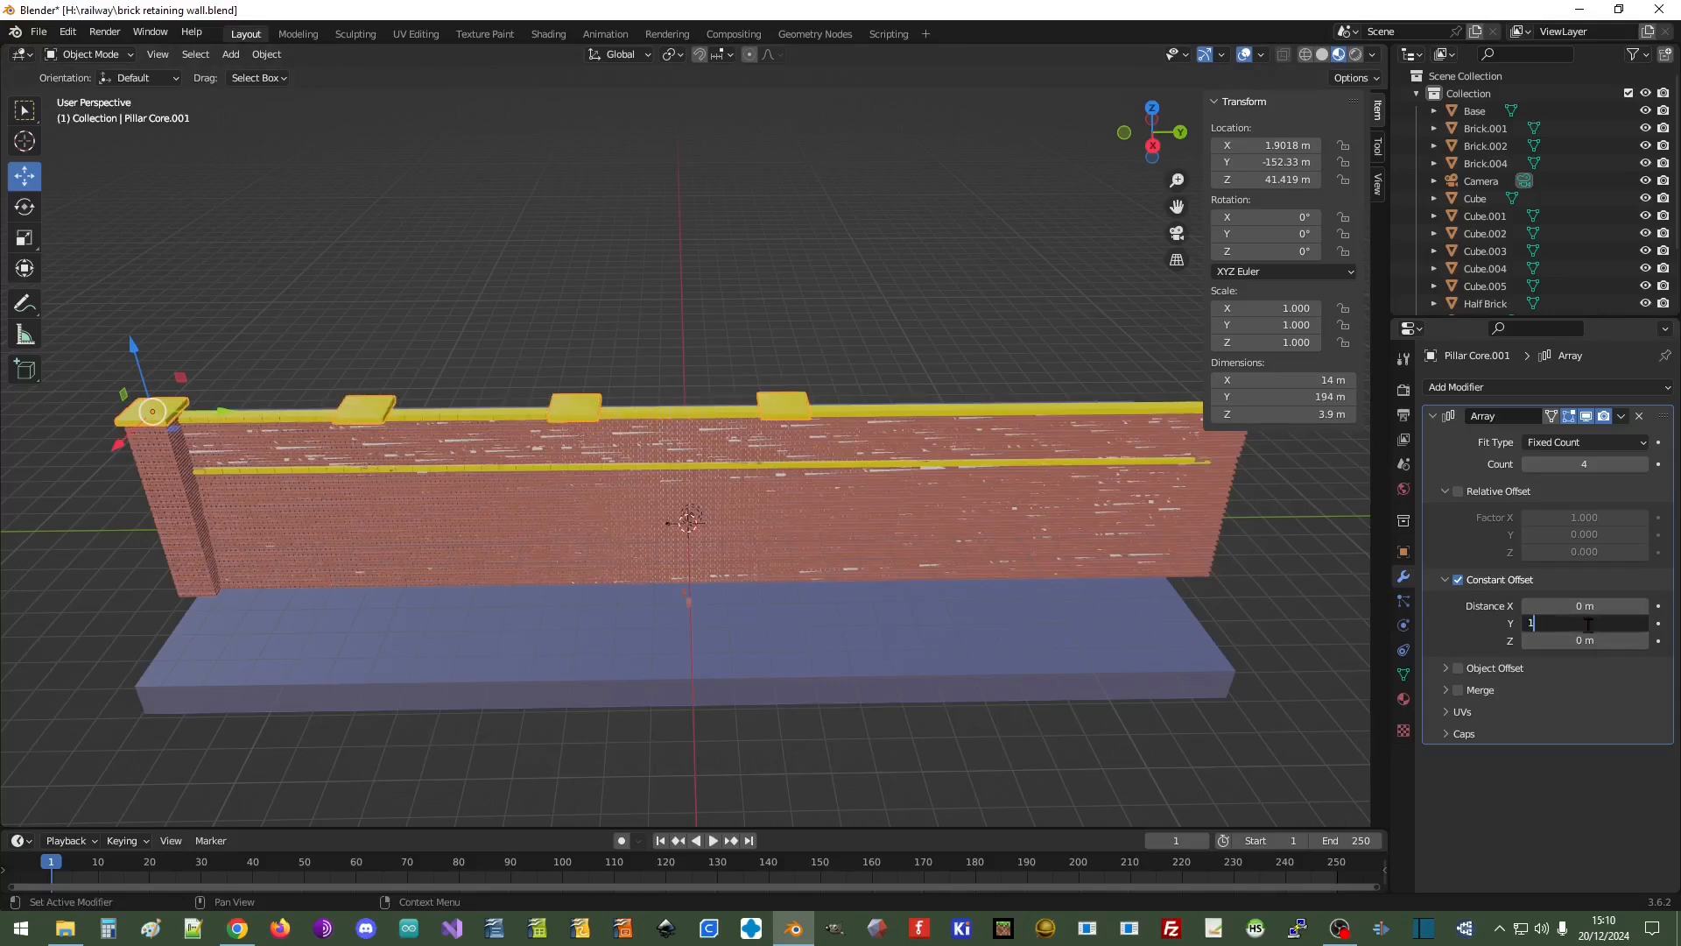
{"action": "key", "text": "Return"}
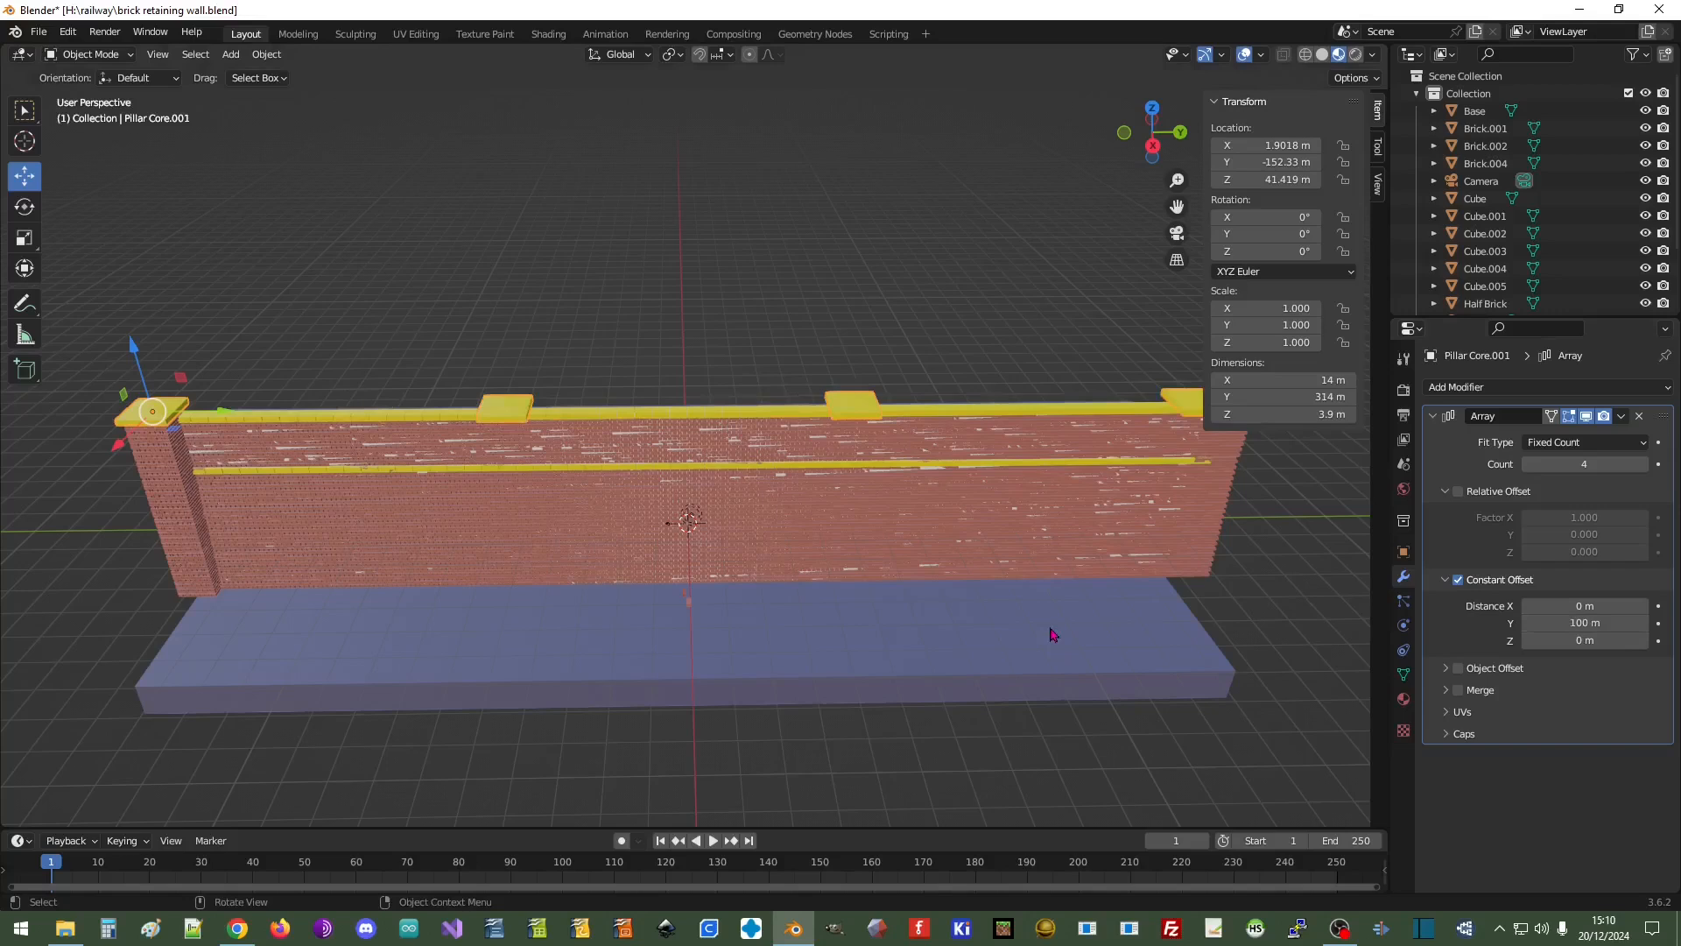
Check the cap spacing at the wall's far end in the right orthographic view, trying constant Y offsets of 105 m and 102 m
{"action": "middle_click_drag", "start_coordinate": [1180, 588], "coordinate": [1044, 565], "text": "shift"}
{"action": "scroll", "coordinate": [1043, 565], "scroll_direction": "up", "scroll_amount": 4}
{"action": "scroll", "coordinate": [1212, 593], "scroll_direction": "down", "scroll_amount": 2}
{"action": "middle_click_drag", "start_coordinate": [1198, 598], "coordinate": [1182, 560]}
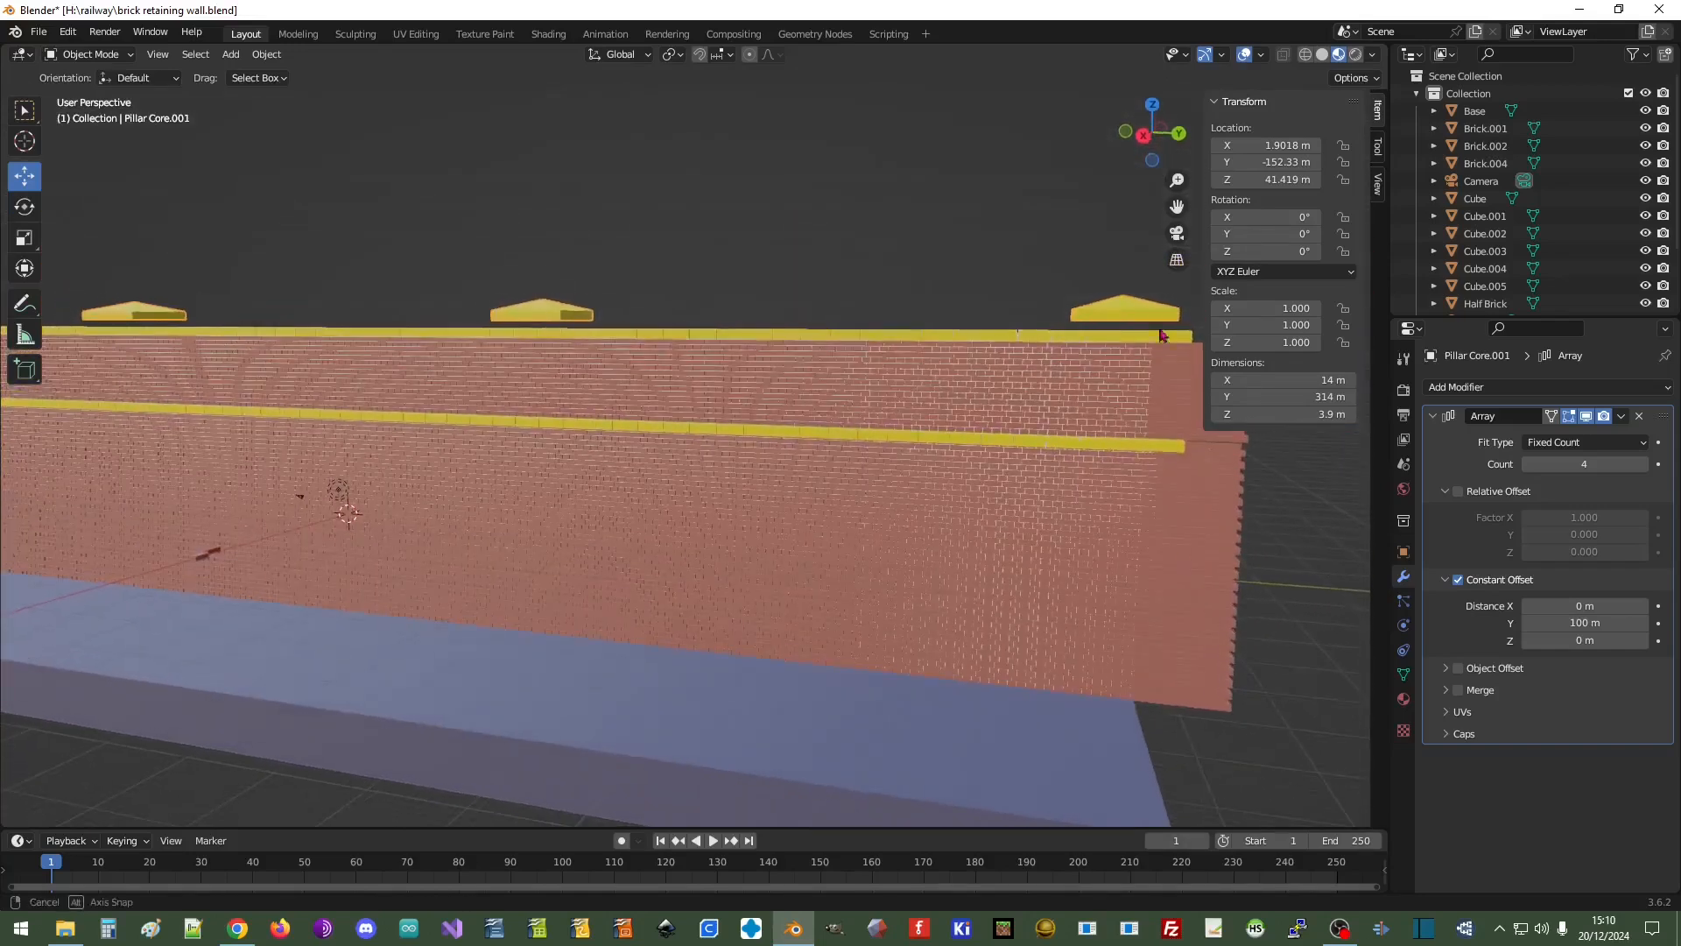
{"action": "left_click", "coordinate": [1150, 136]}
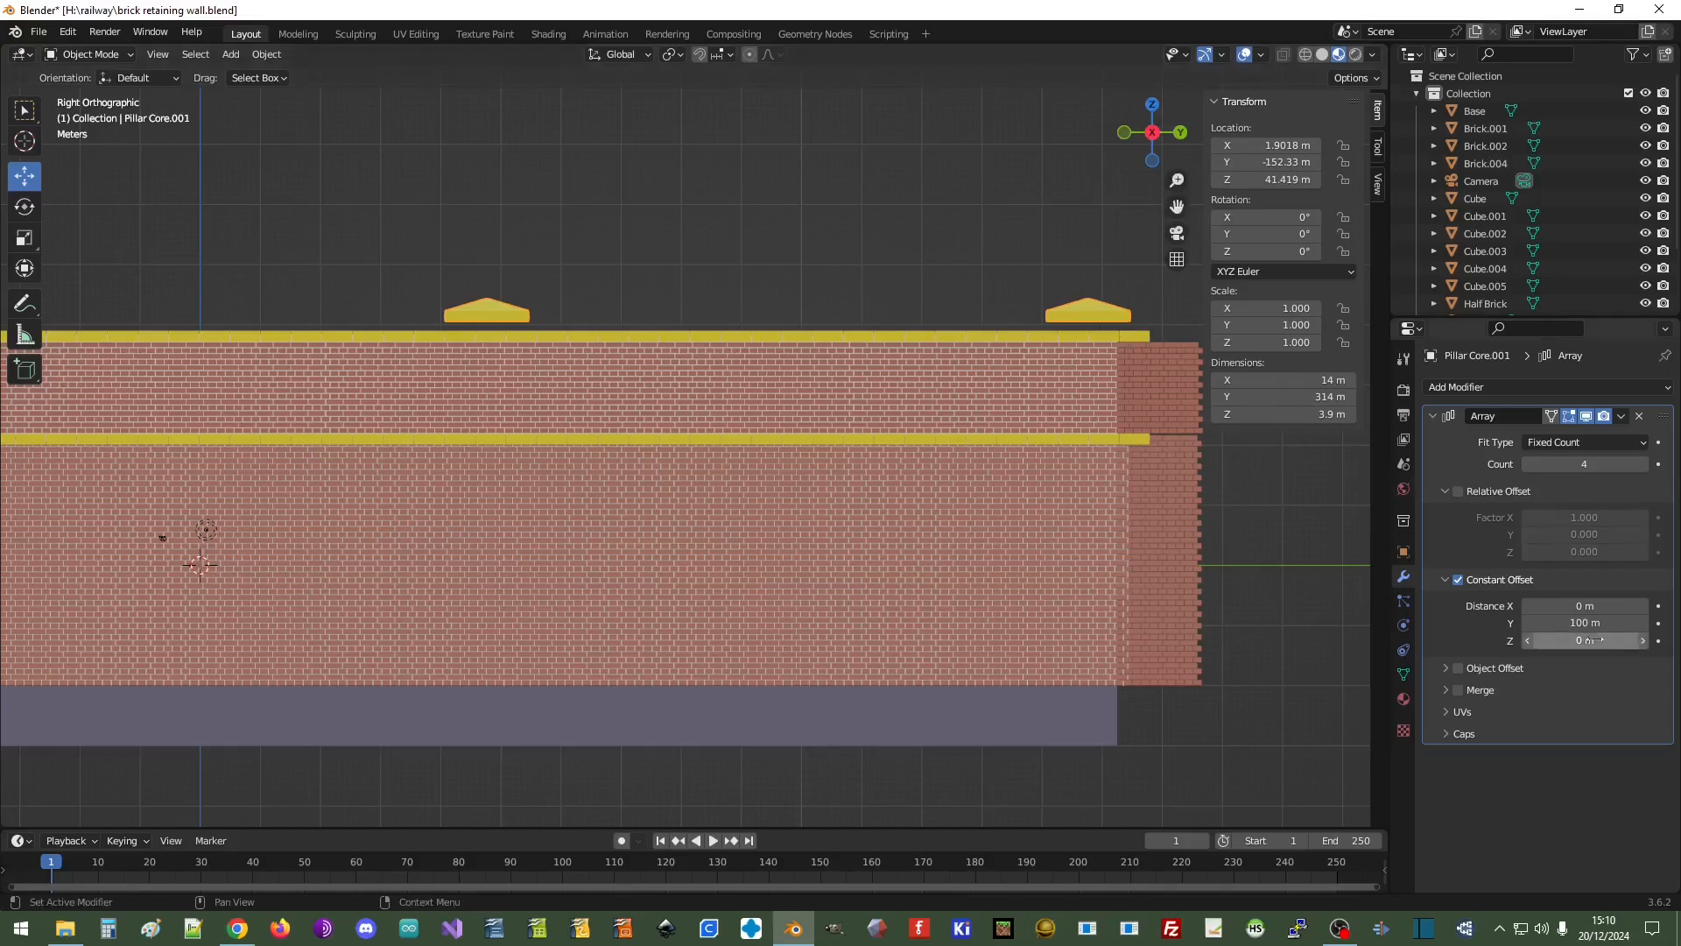
{"action": "left_click", "coordinate": [1576, 622]}
{"action": "type", "text": "105"}
{"action": "key", "text": "Return"}
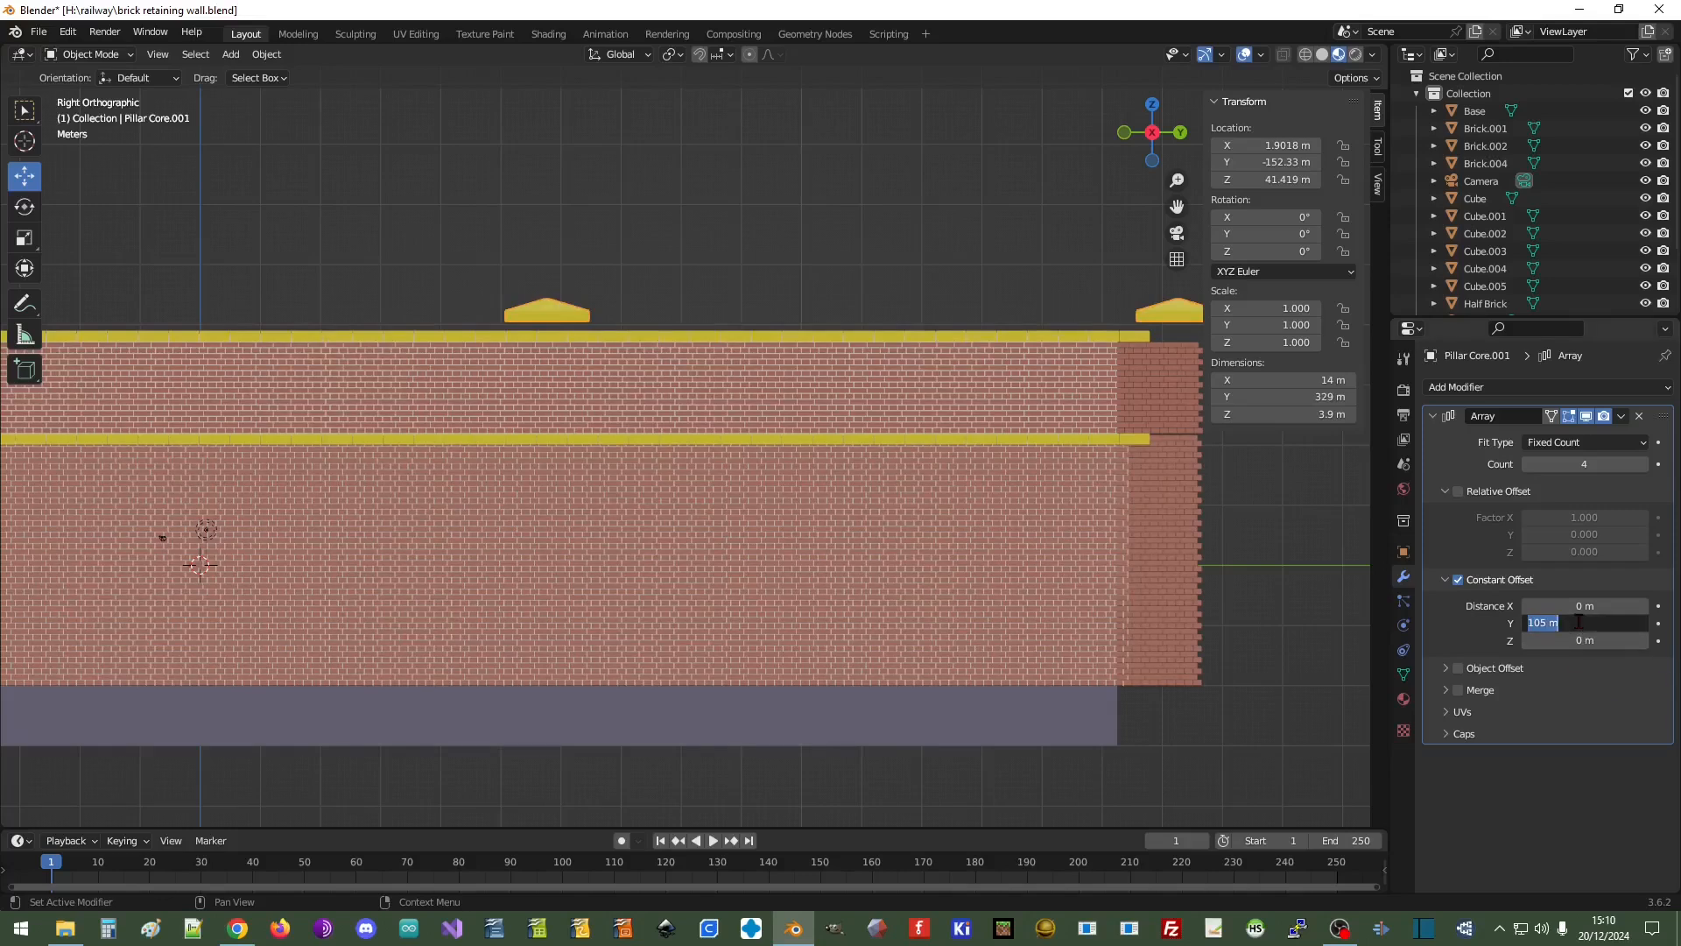
{"action": "type", "text": "102"}
{"action": "key", "text": "Return"}
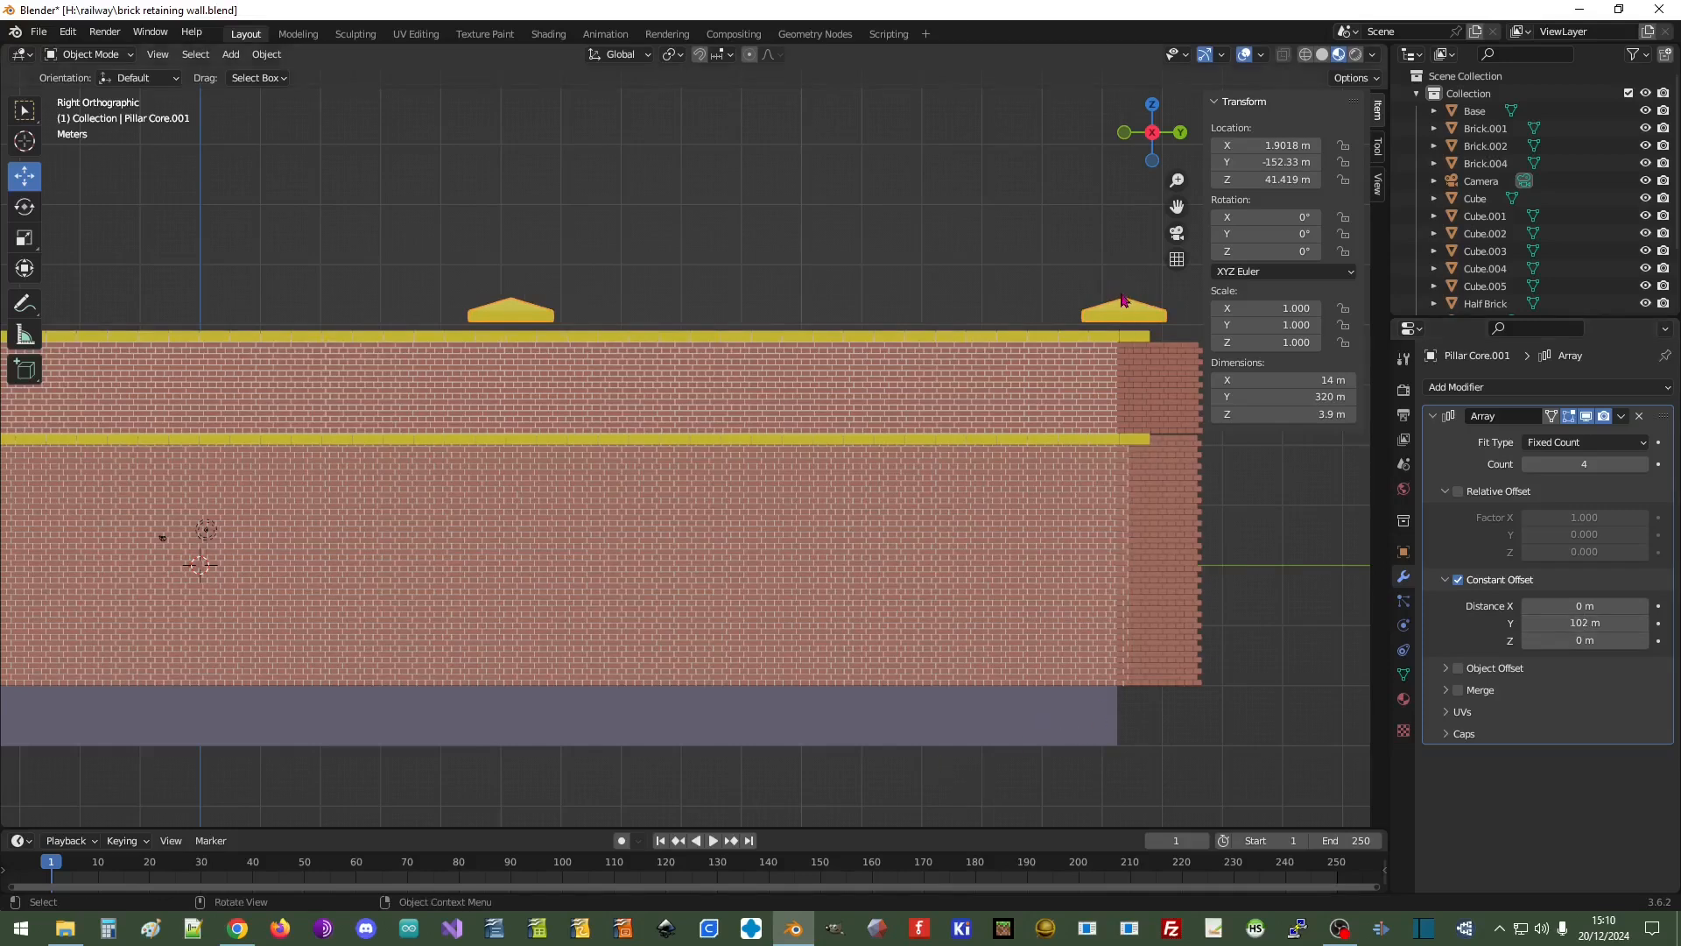
Try a constant Y offset of 101 m for the cap array, and settle on 101.5 m
{"action": "left_click", "coordinate": [1585, 623]}
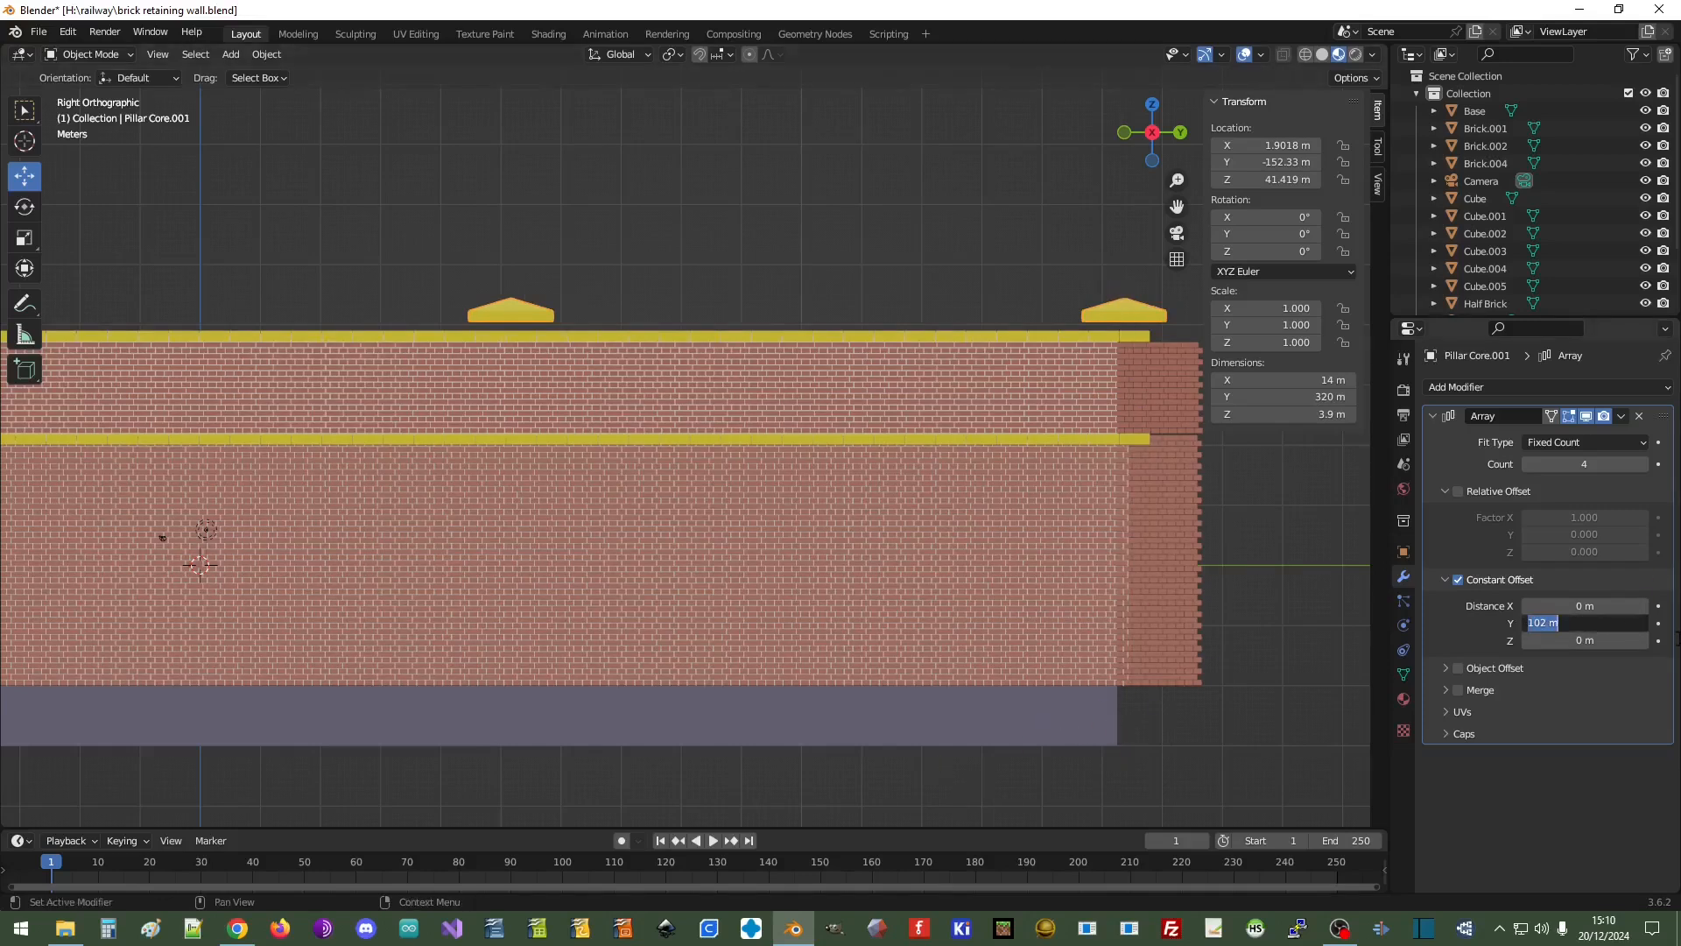
{"action": "type", "text": "101"}
{"action": "key", "text": "Return"}
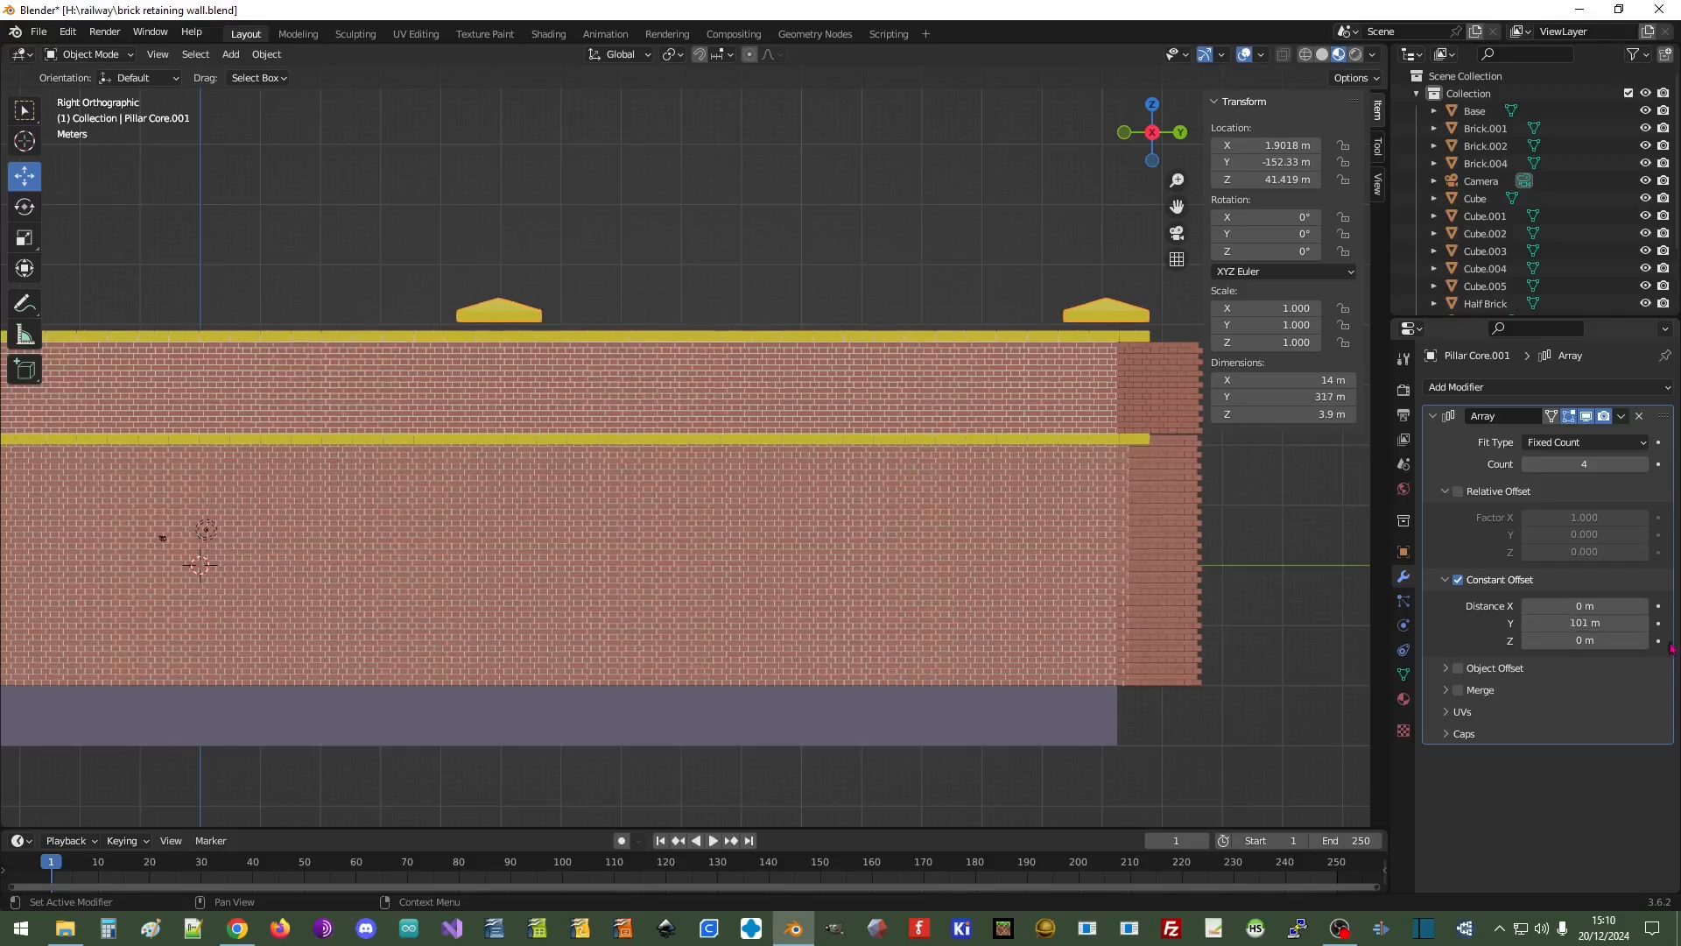
{"action": "left_click", "coordinate": [1587, 623]}
{"action": "type", "text": "1"}
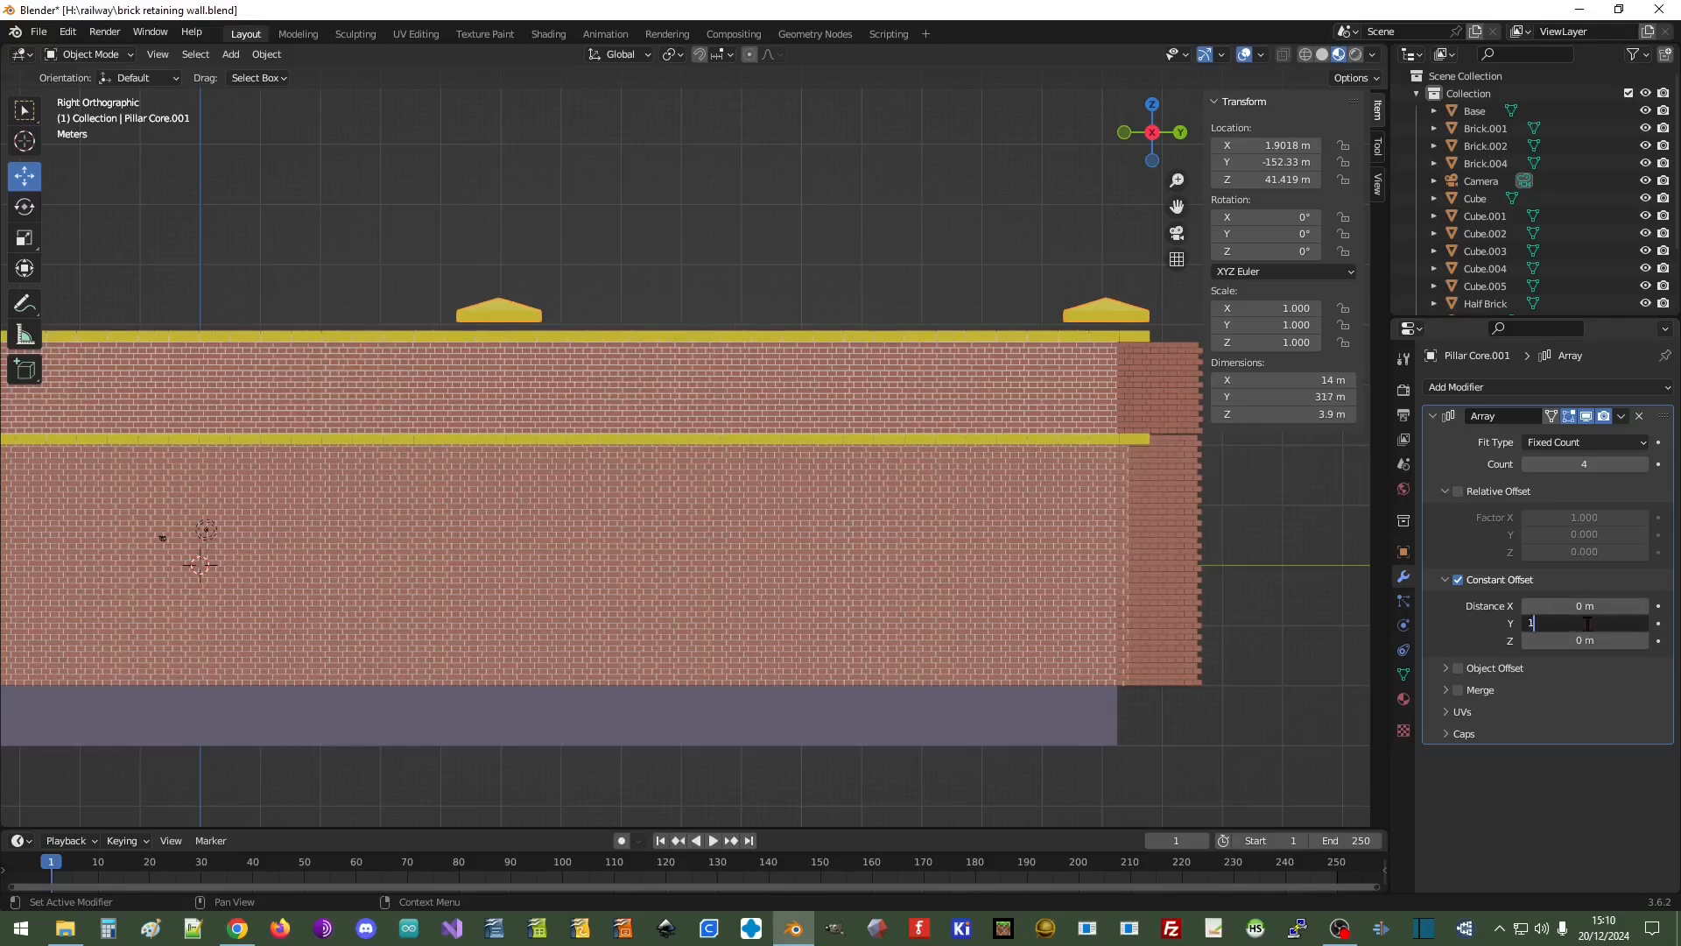
{"action": "key", "text": "Return"}
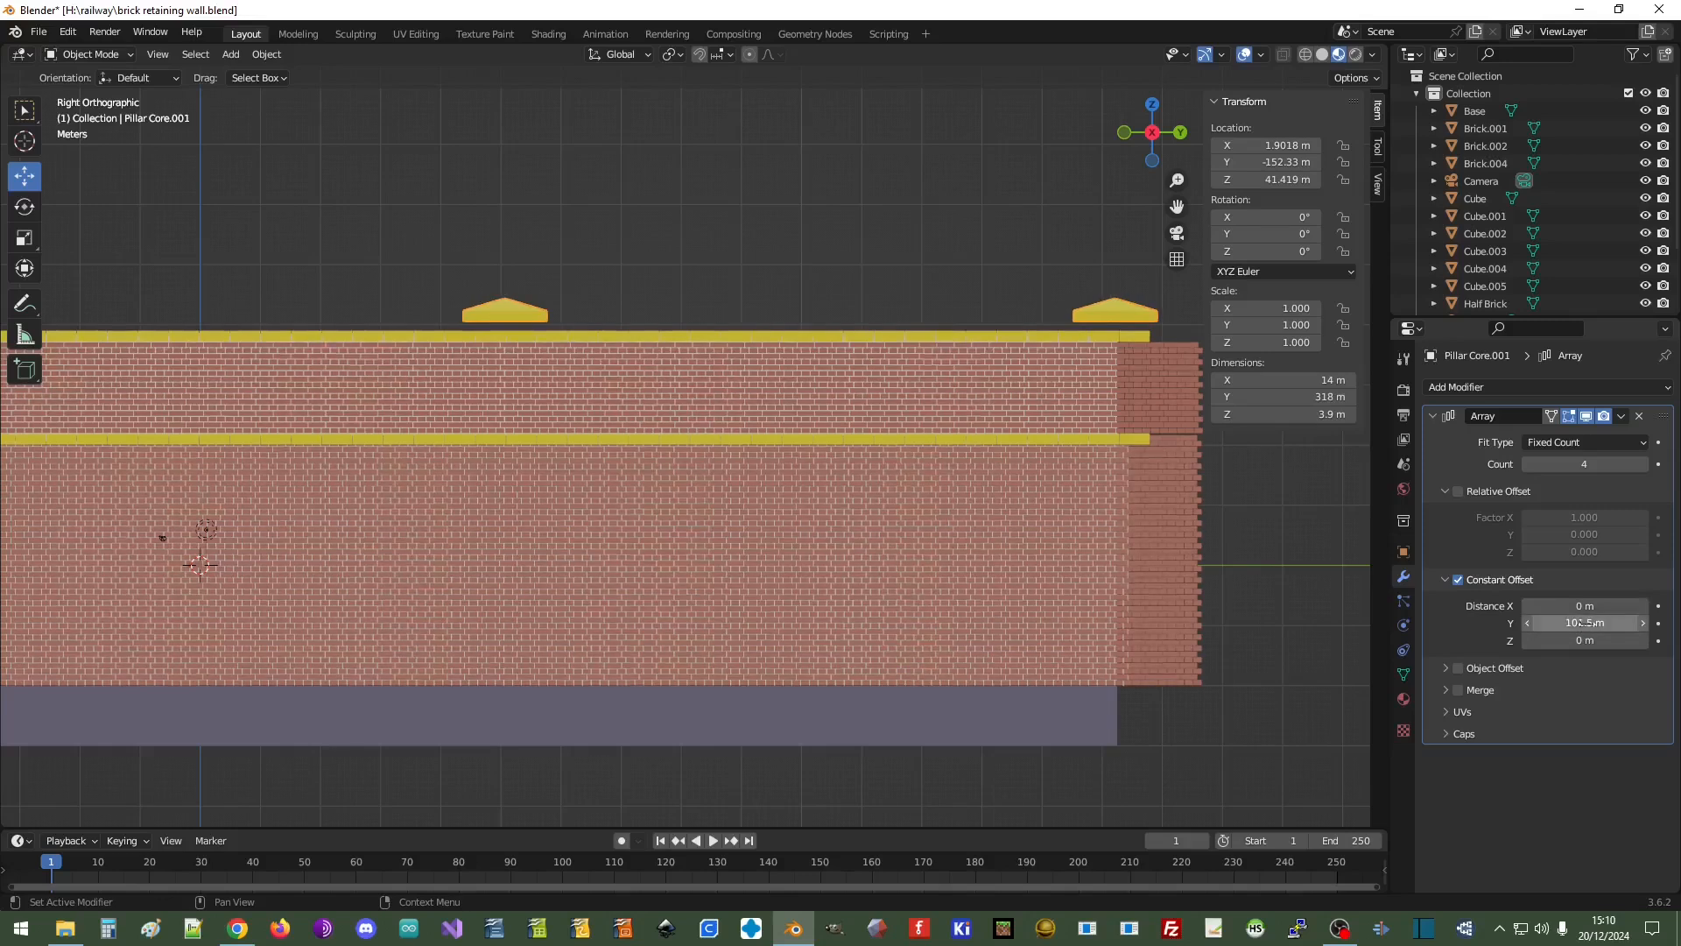
Apply the Array modifier on the pillar cap, Pillar Core.001
{"action": "scroll", "coordinate": [671, 556], "scroll_direction": "down", "scroll_amount": 5}
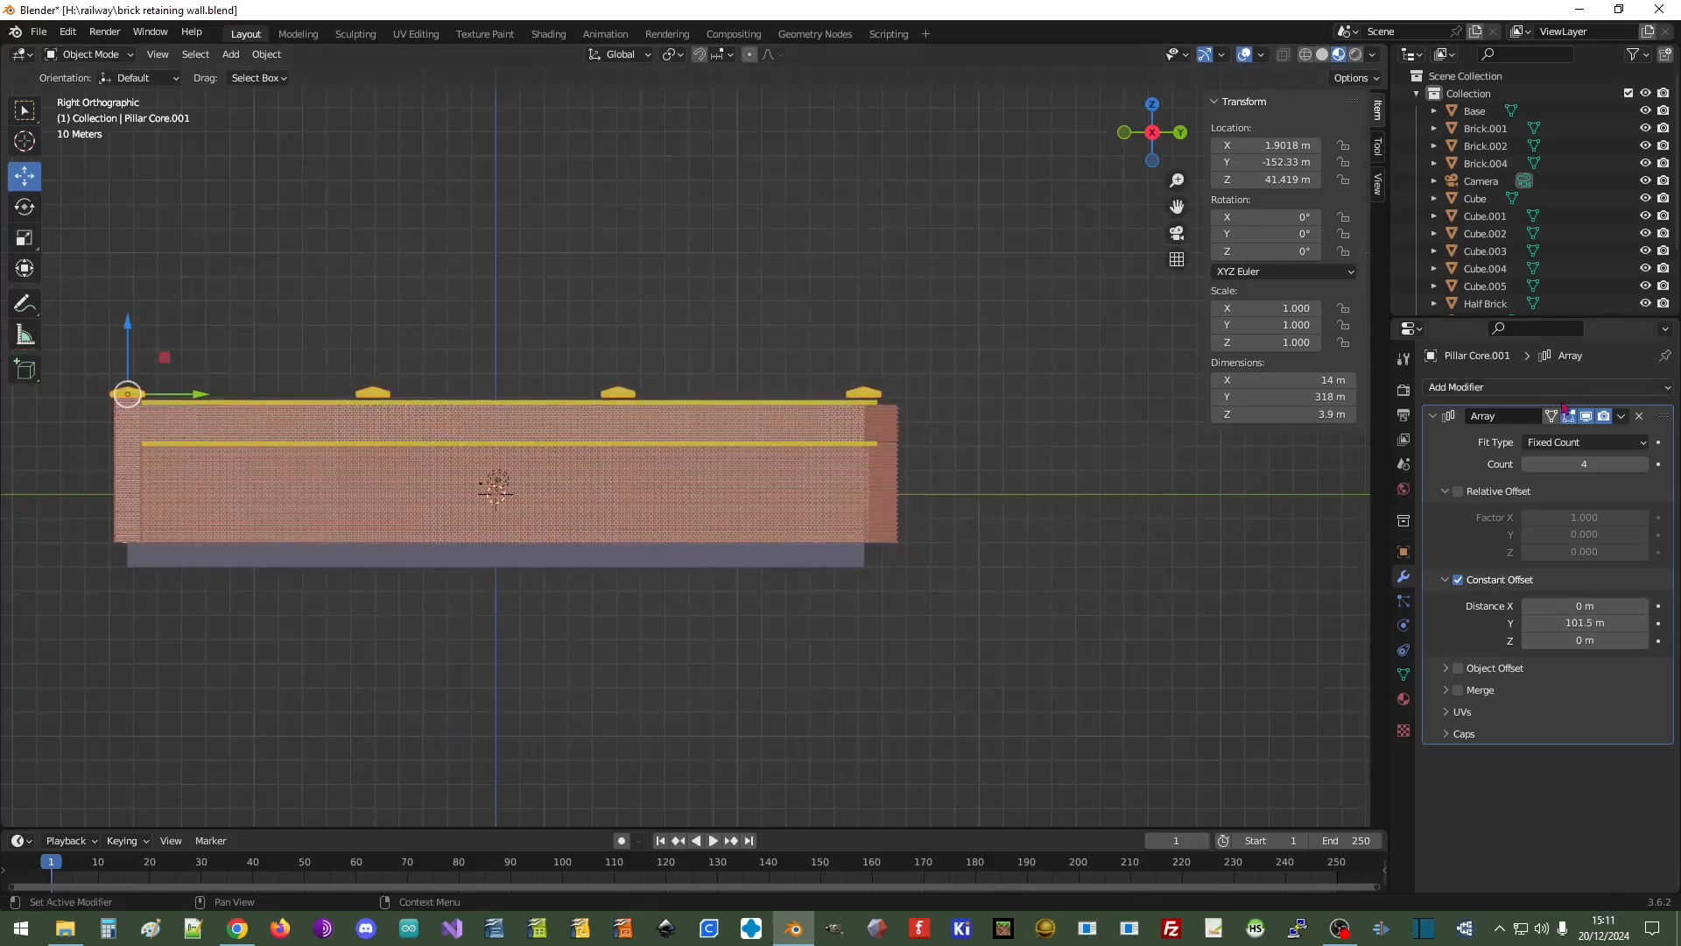
{"action": "left_click", "coordinate": [1621, 416]}
{"action": "left_click", "coordinate": [1549, 438]}
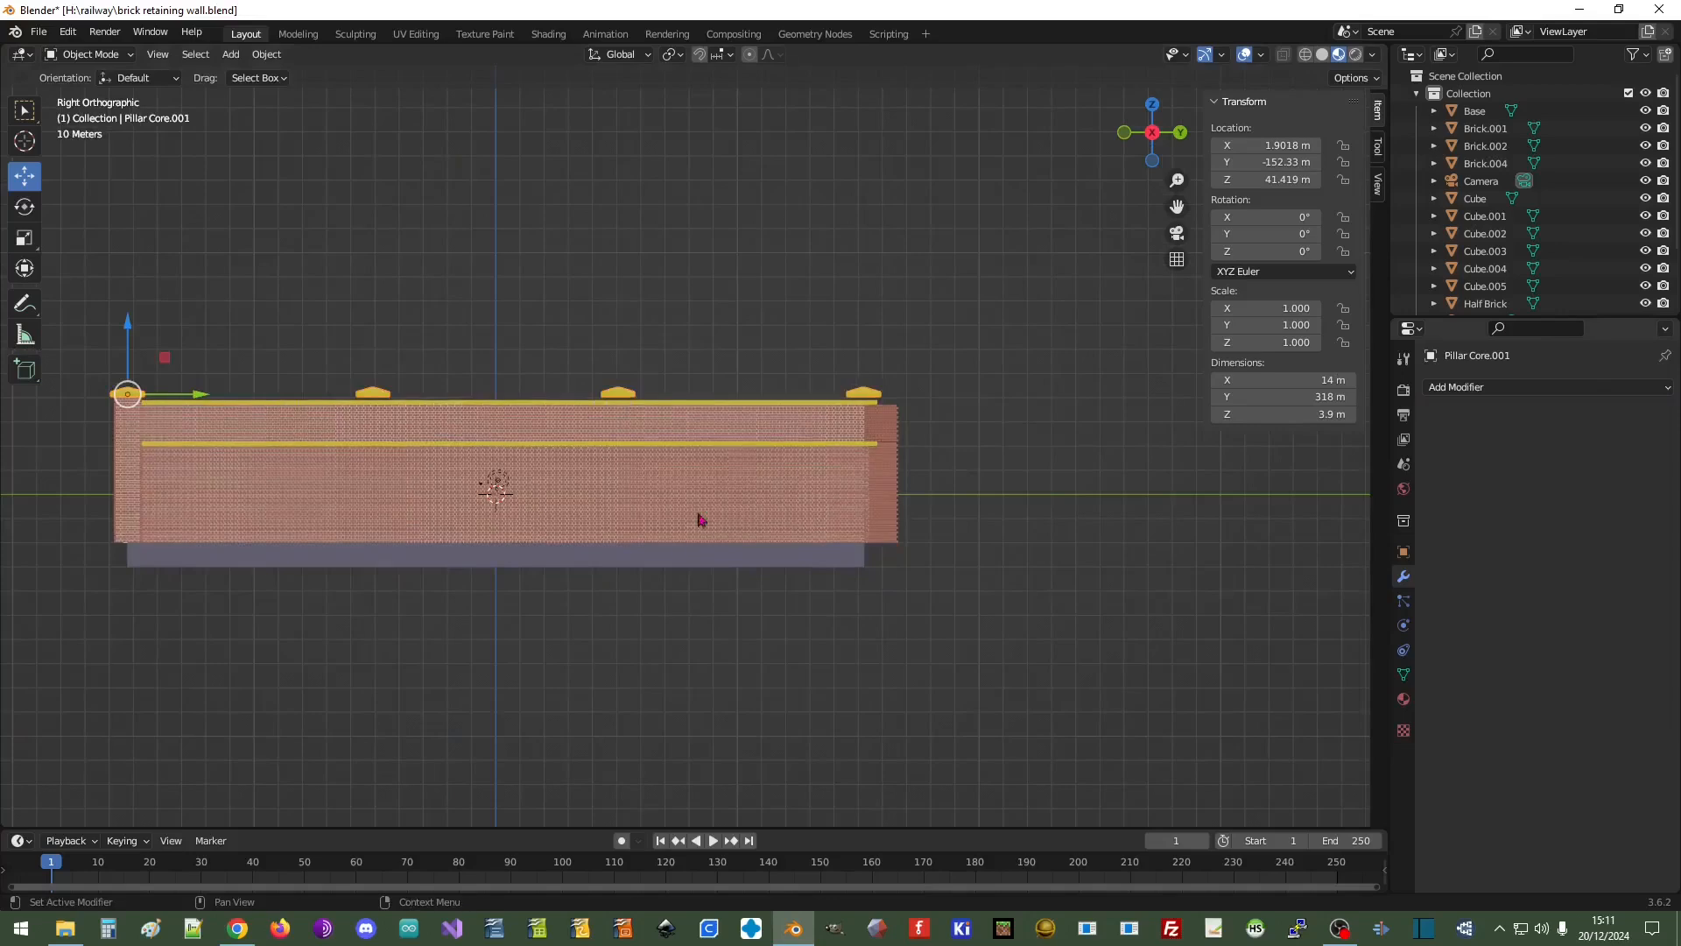
Select the pillar's stacked bricks, Pillar.001, and apply their vertical Array modifier
{"action": "left_click", "coordinate": [125, 520]}
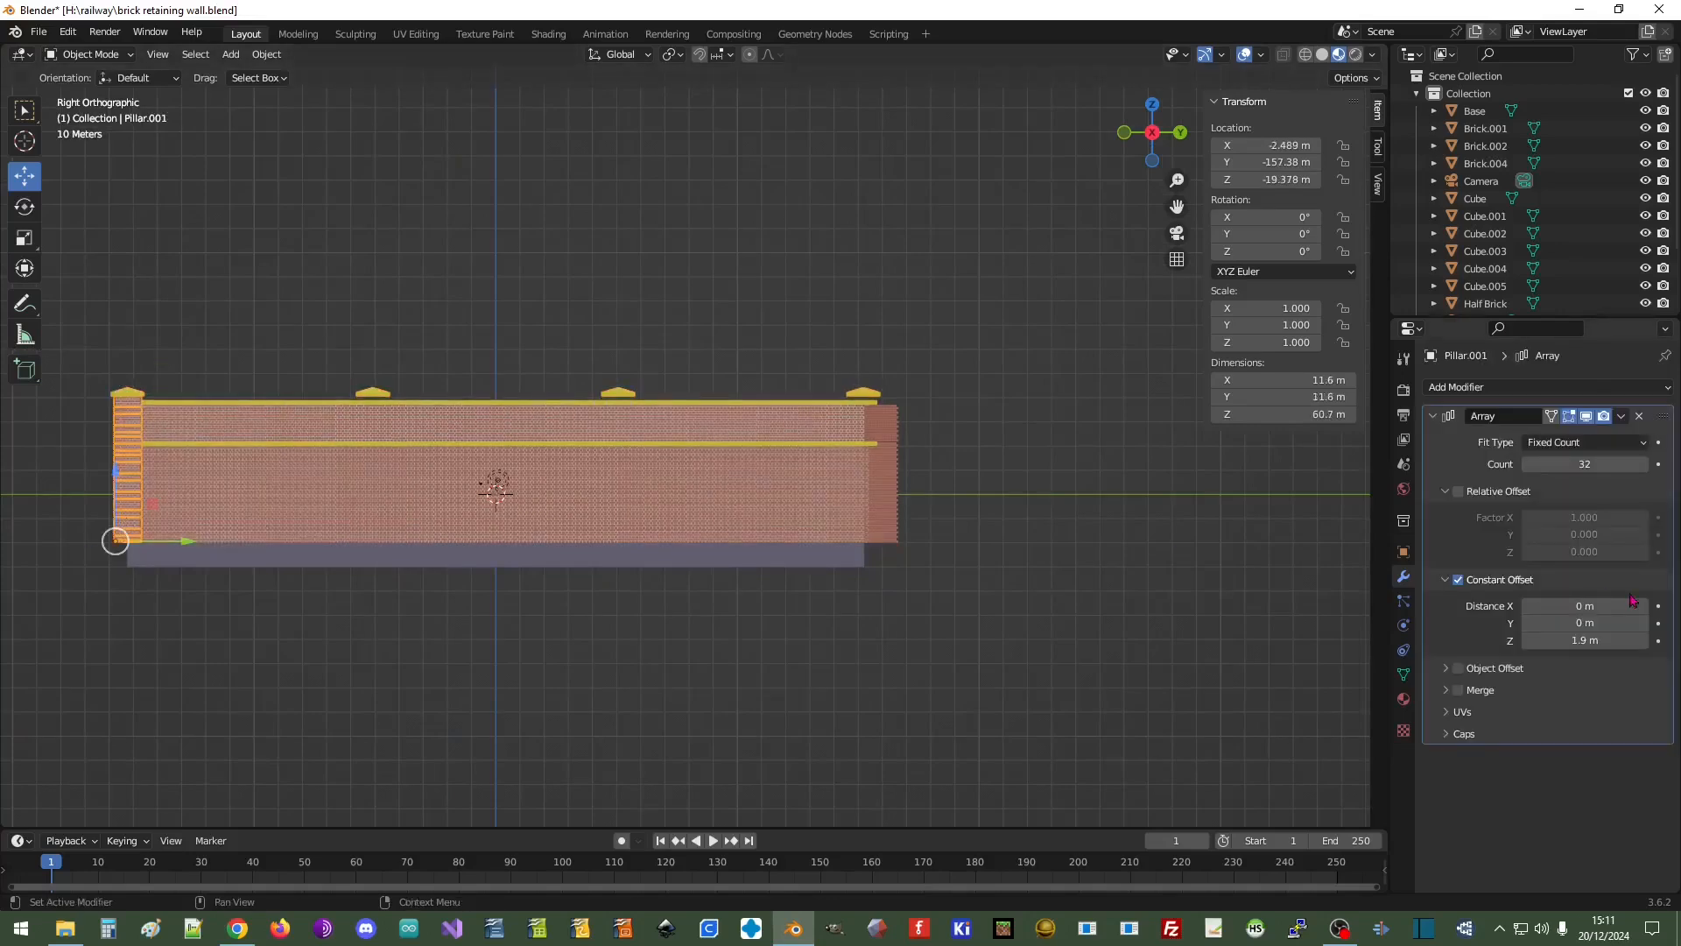
{"action": "left_click", "coordinate": [1622, 419]}
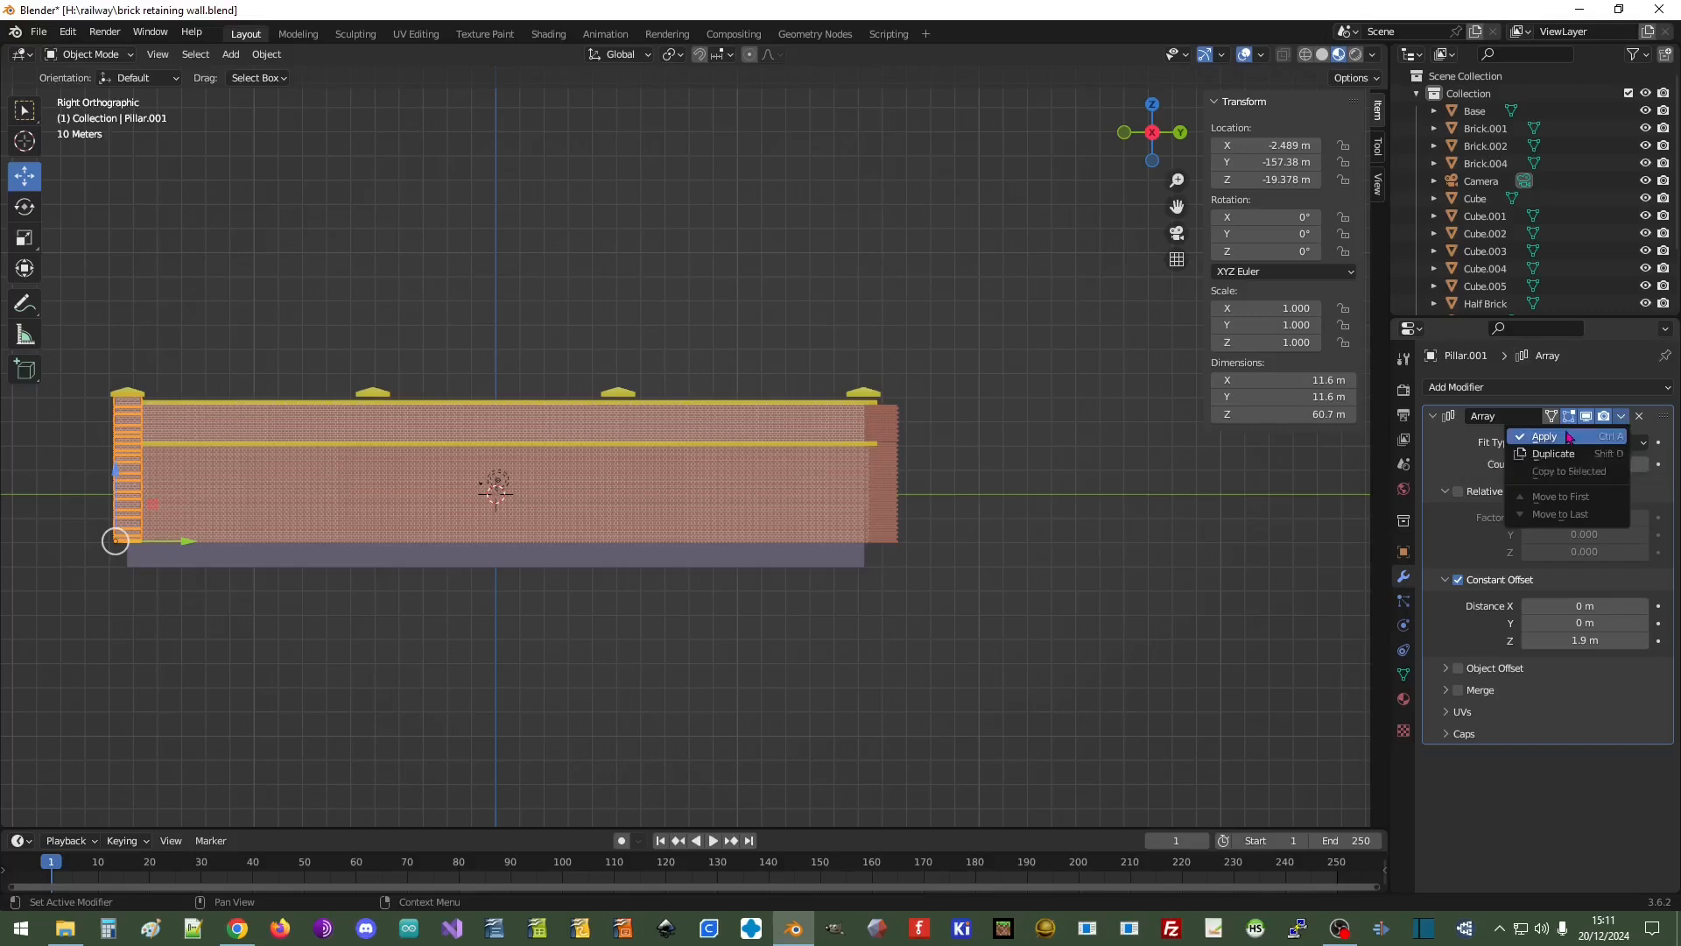
{"action": "left_click", "coordinate": [1567, 438]}
Add a new Array modifier to the pillar bricks, using a constant offset instead of the relative offset
{"action": "left_click", "coordinate": [1554, 387]}
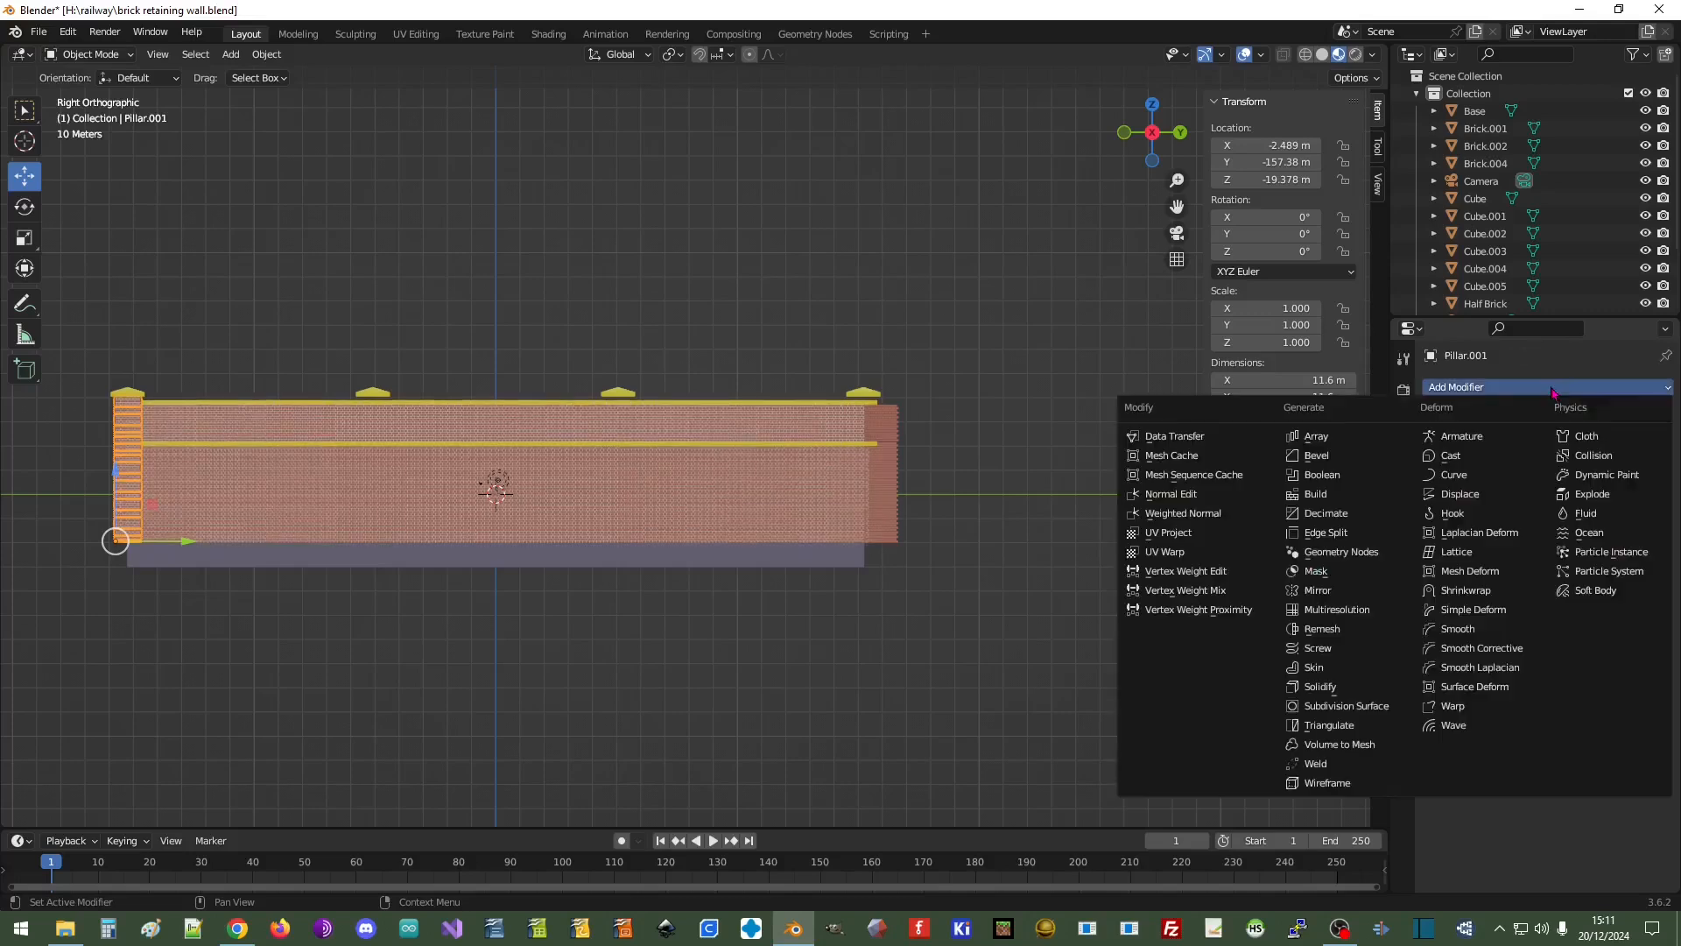
{"action": "left_click", "coordinate": [1329, 438]}
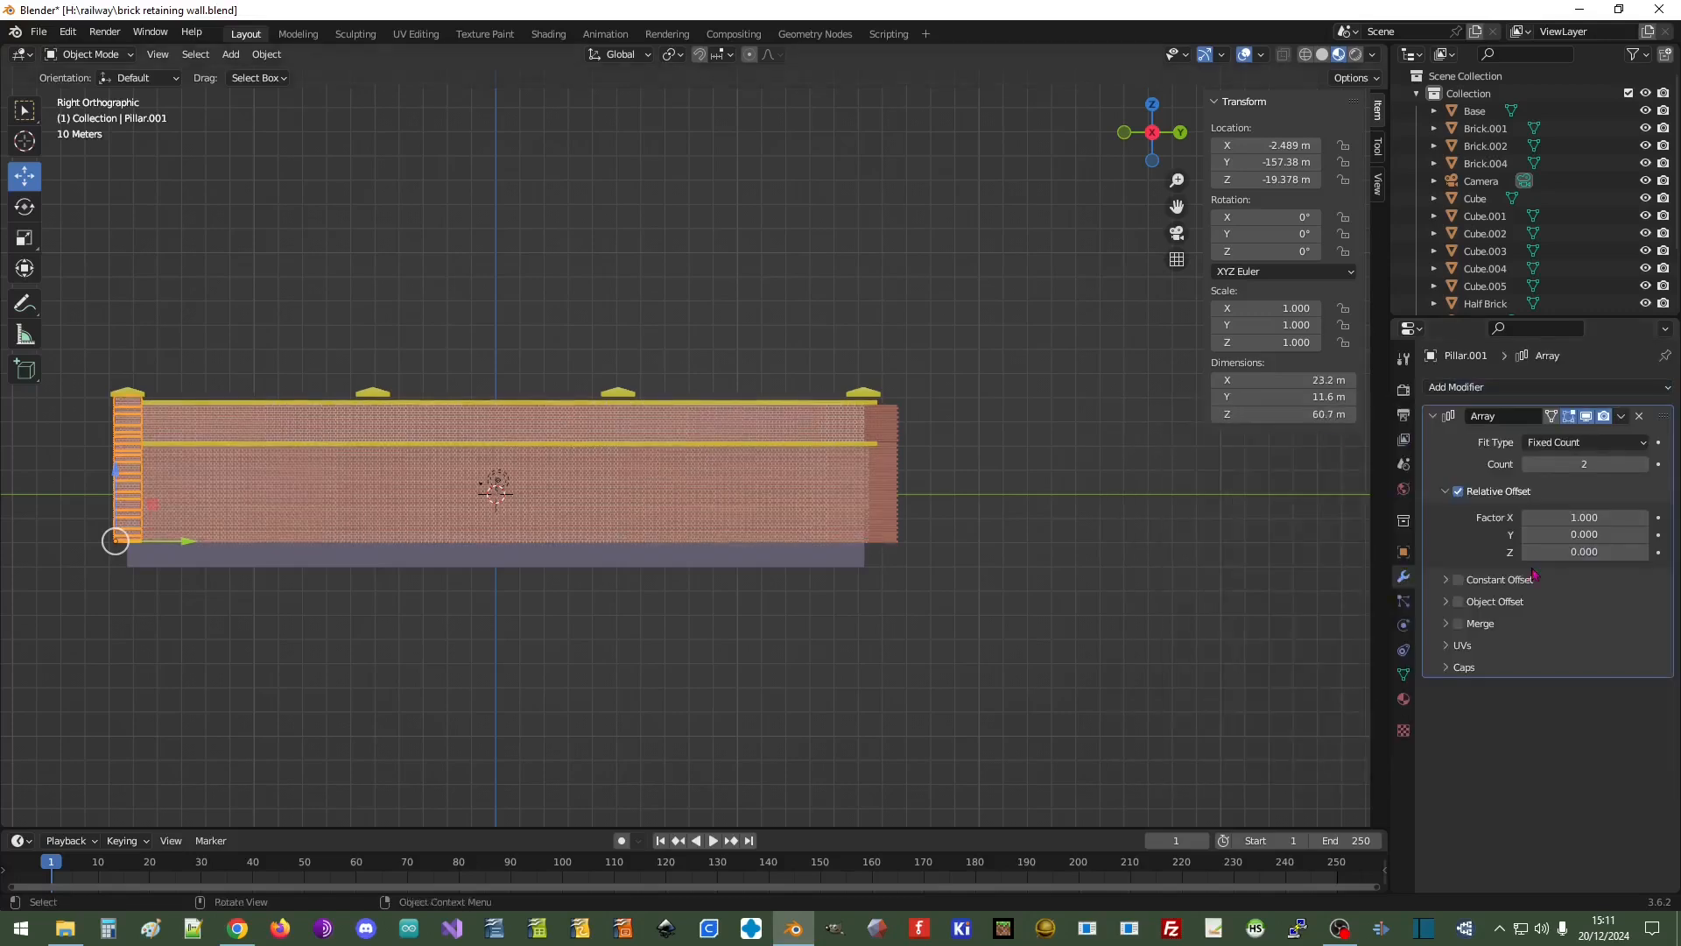
{"action": "left_click", "coordinate": [1459, 492]}
{"action": "left_click", "coordinate": [1447, 580]}
{"action": "left_click", "coordinate": [1458, 579]}
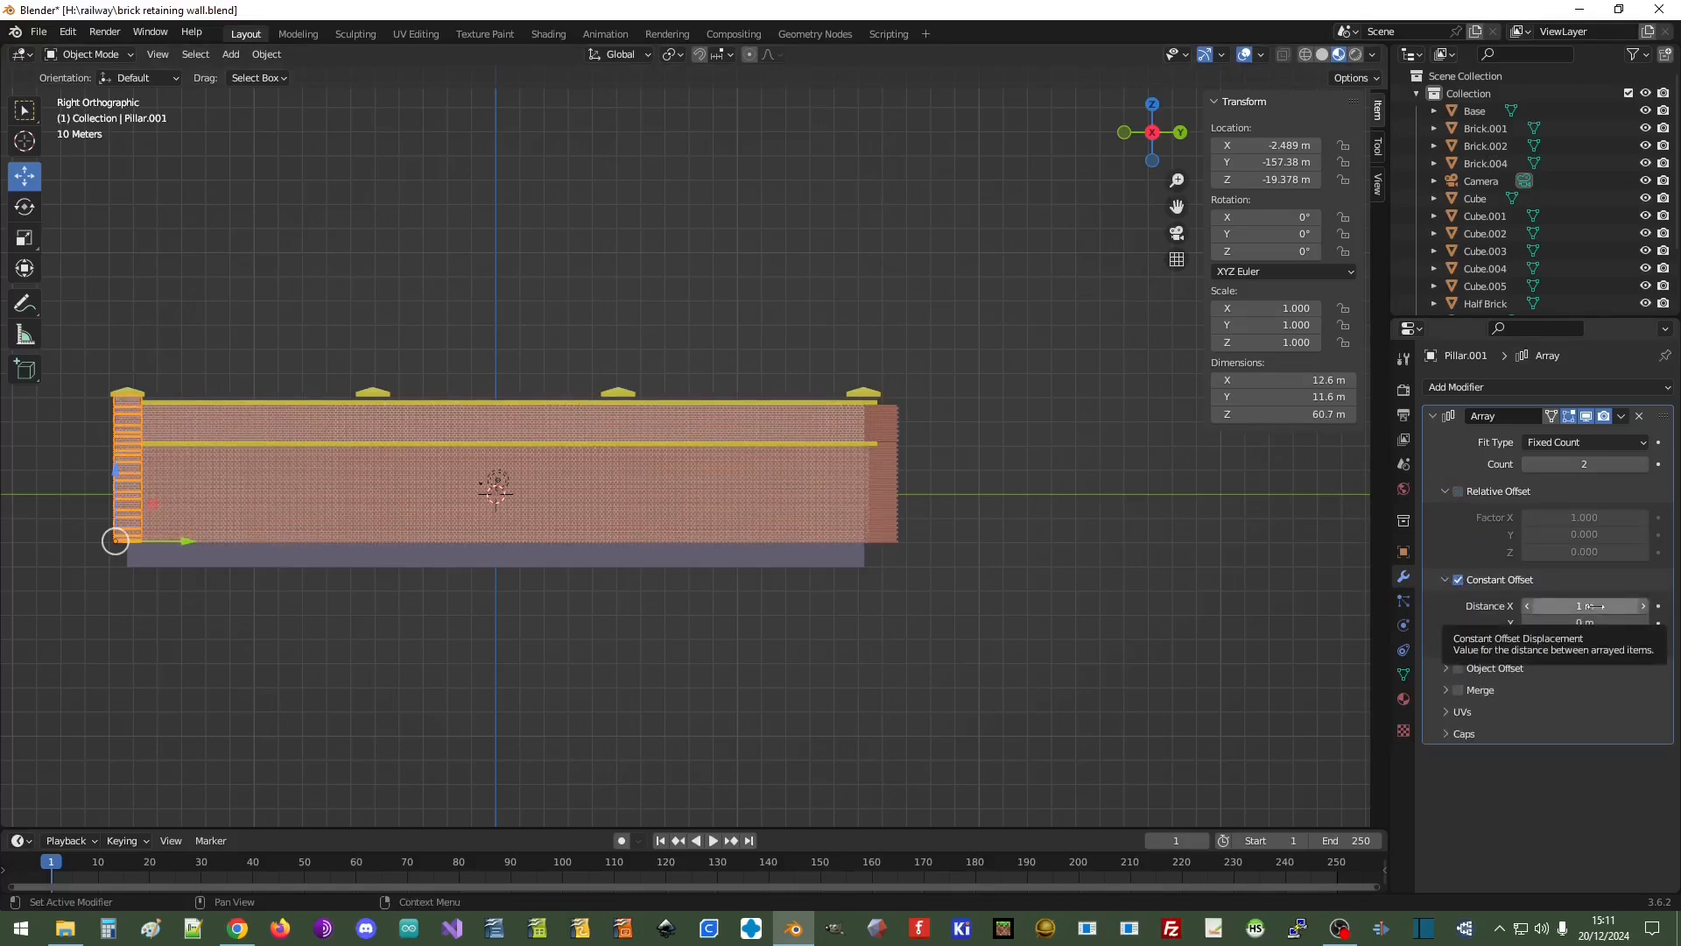
Set the pillar brick array's constant offset to 0 m in X and 101.5 m in Y, with a count of 4
{"action": "left_click", "coordinate": [1593, 606]}
{"action": "type", "text": "0"}
{"action": "key", "text": "Return"}
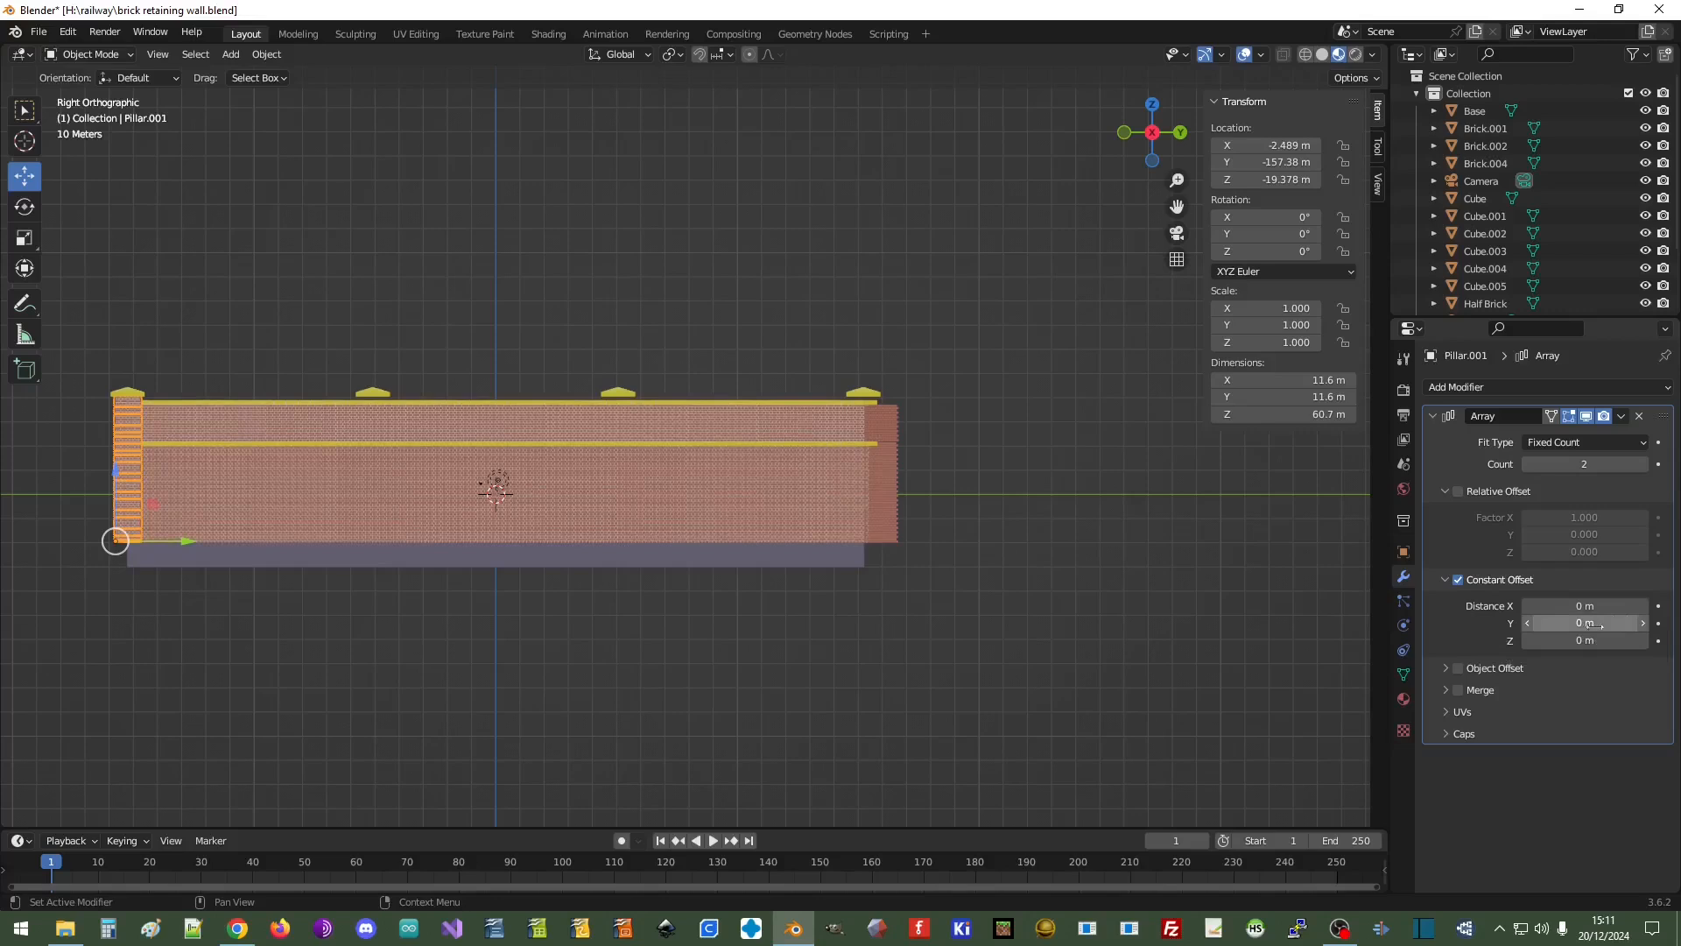
{"action": "left_click", "coordinate": [1589, 624]}
{"action": "type", "text": "101.5"}
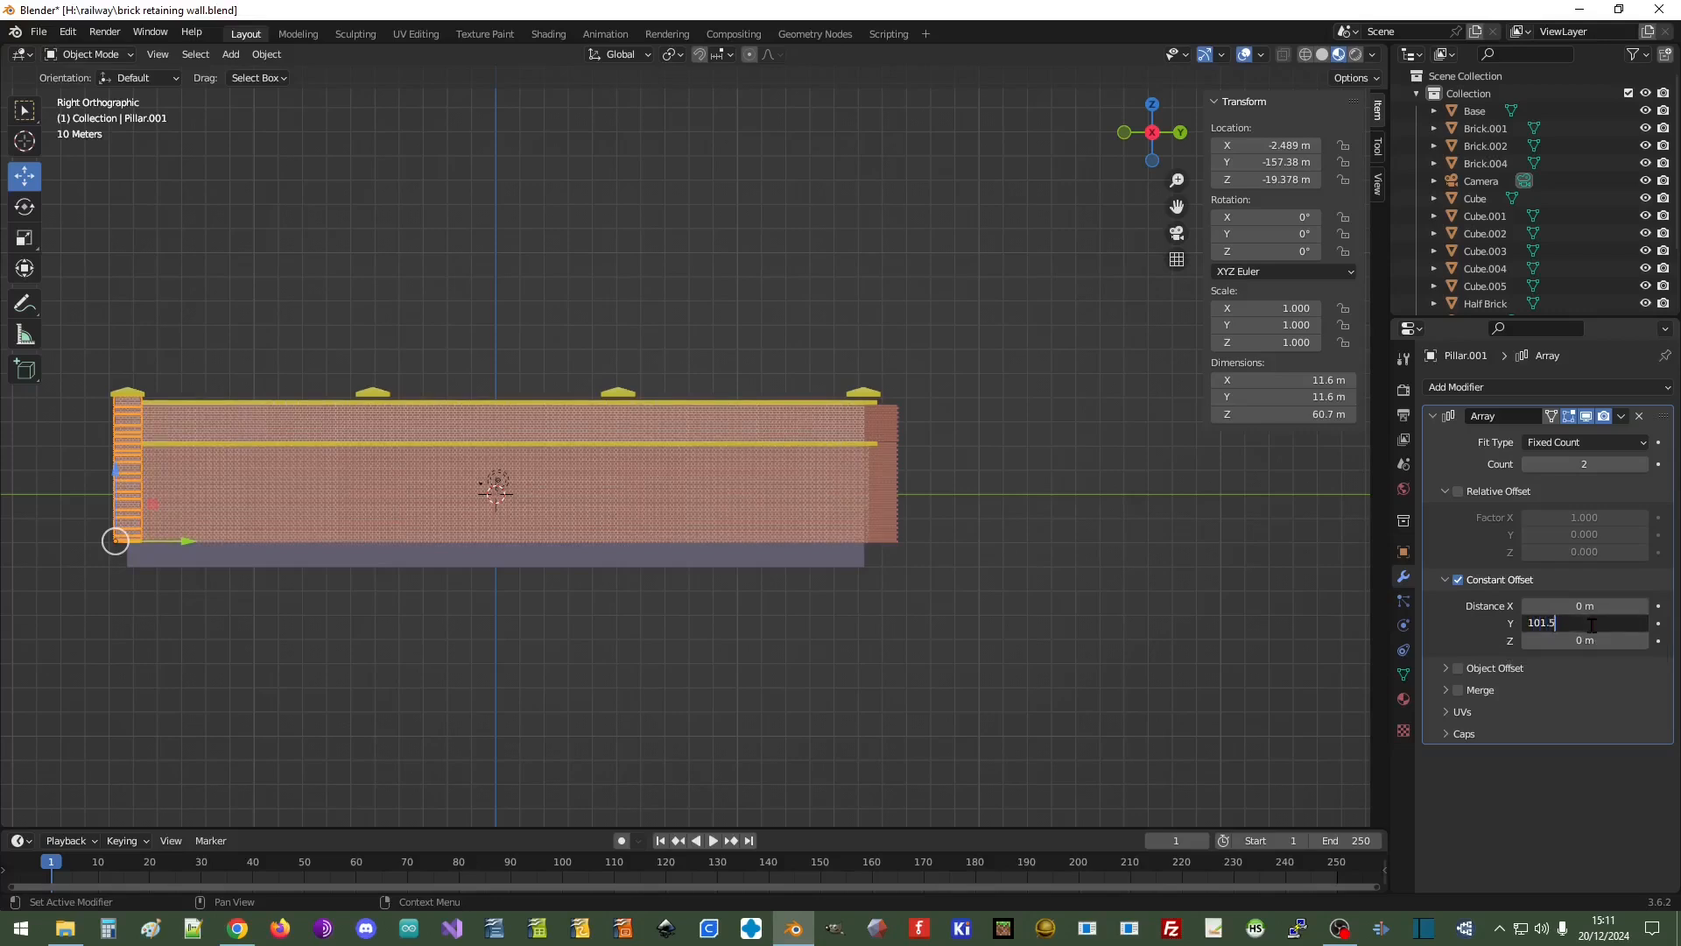
{"action": "key", "text": "Return"}
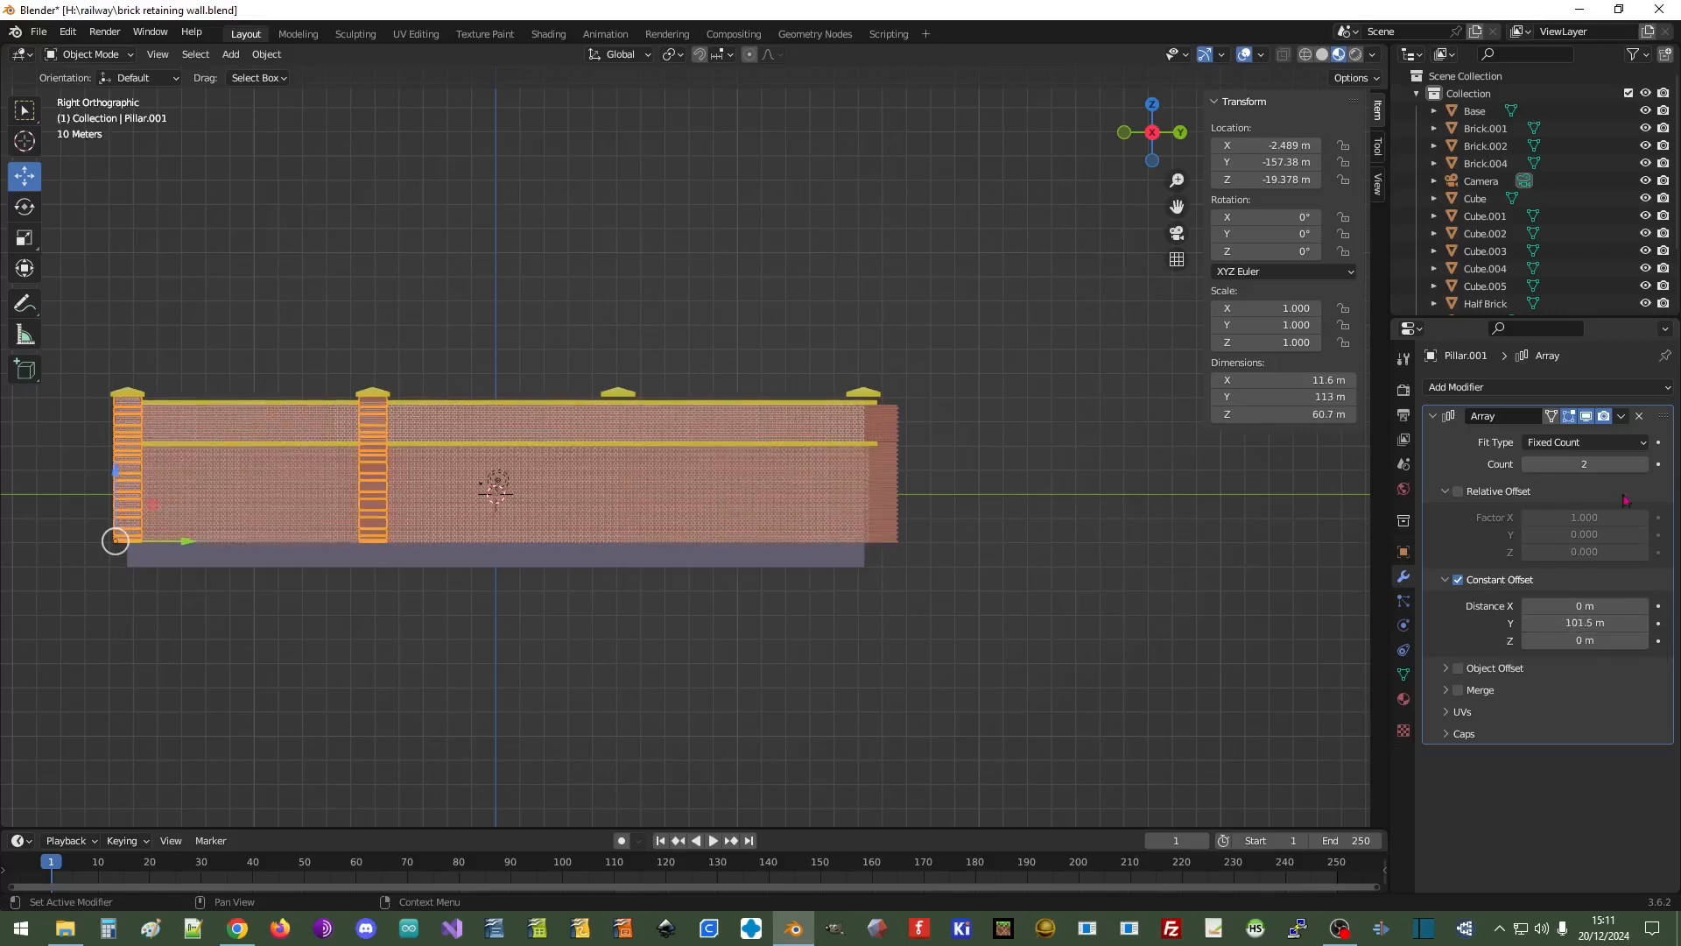
{"action": "left_click", "coordinate": [1643, 464]}
{"action": "left_click", "coordinate": [1643, 464]}
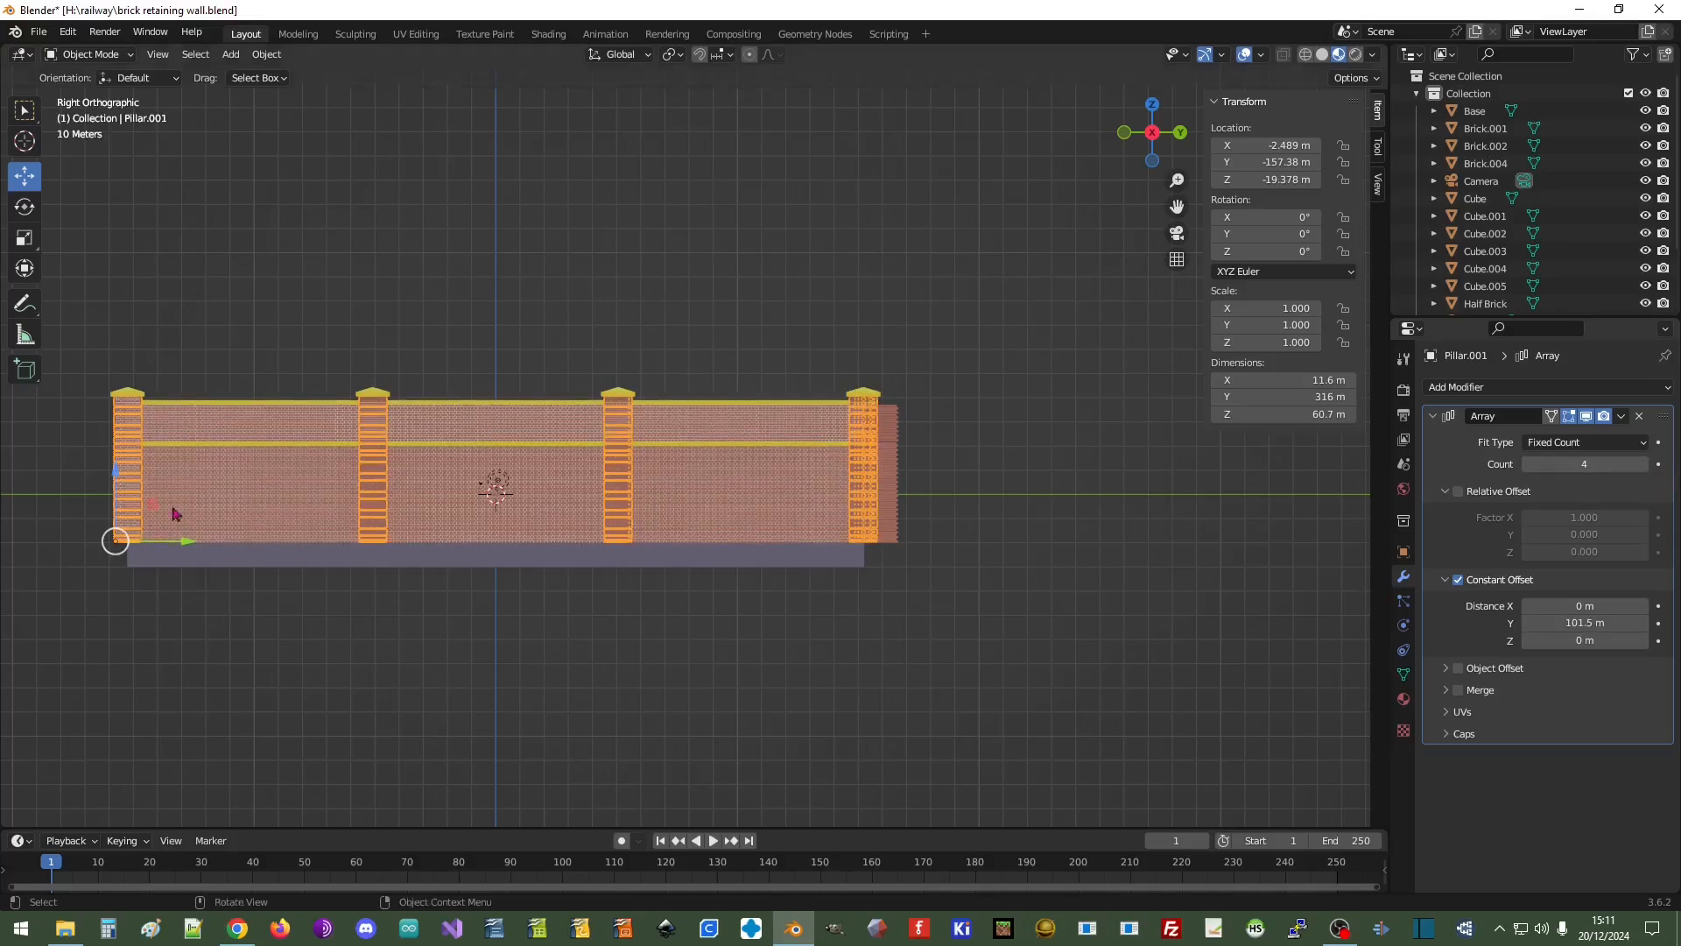
Try an Array modifier on the Pillar Core with a constant offset in place of the relative offset
{"action": "left_click", "coordinate": [120, 502]}
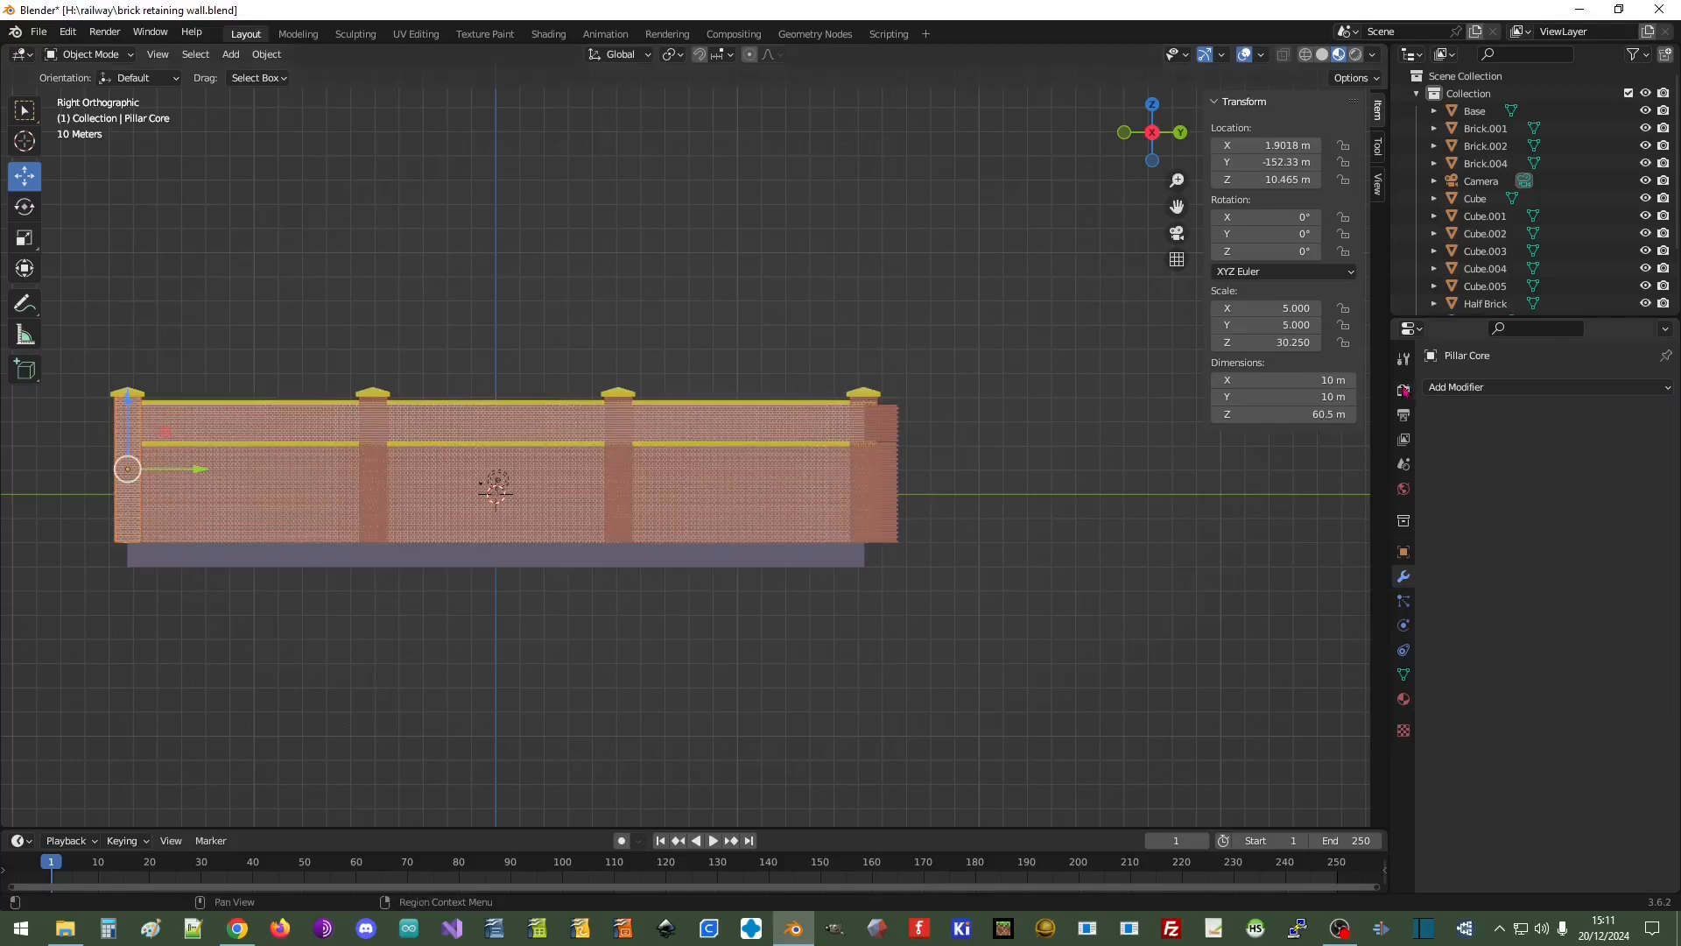
{"action": "left_click", "coordinate": [1480, 387]}
{"action": "left_click", "coordinate": [1334, 438]}
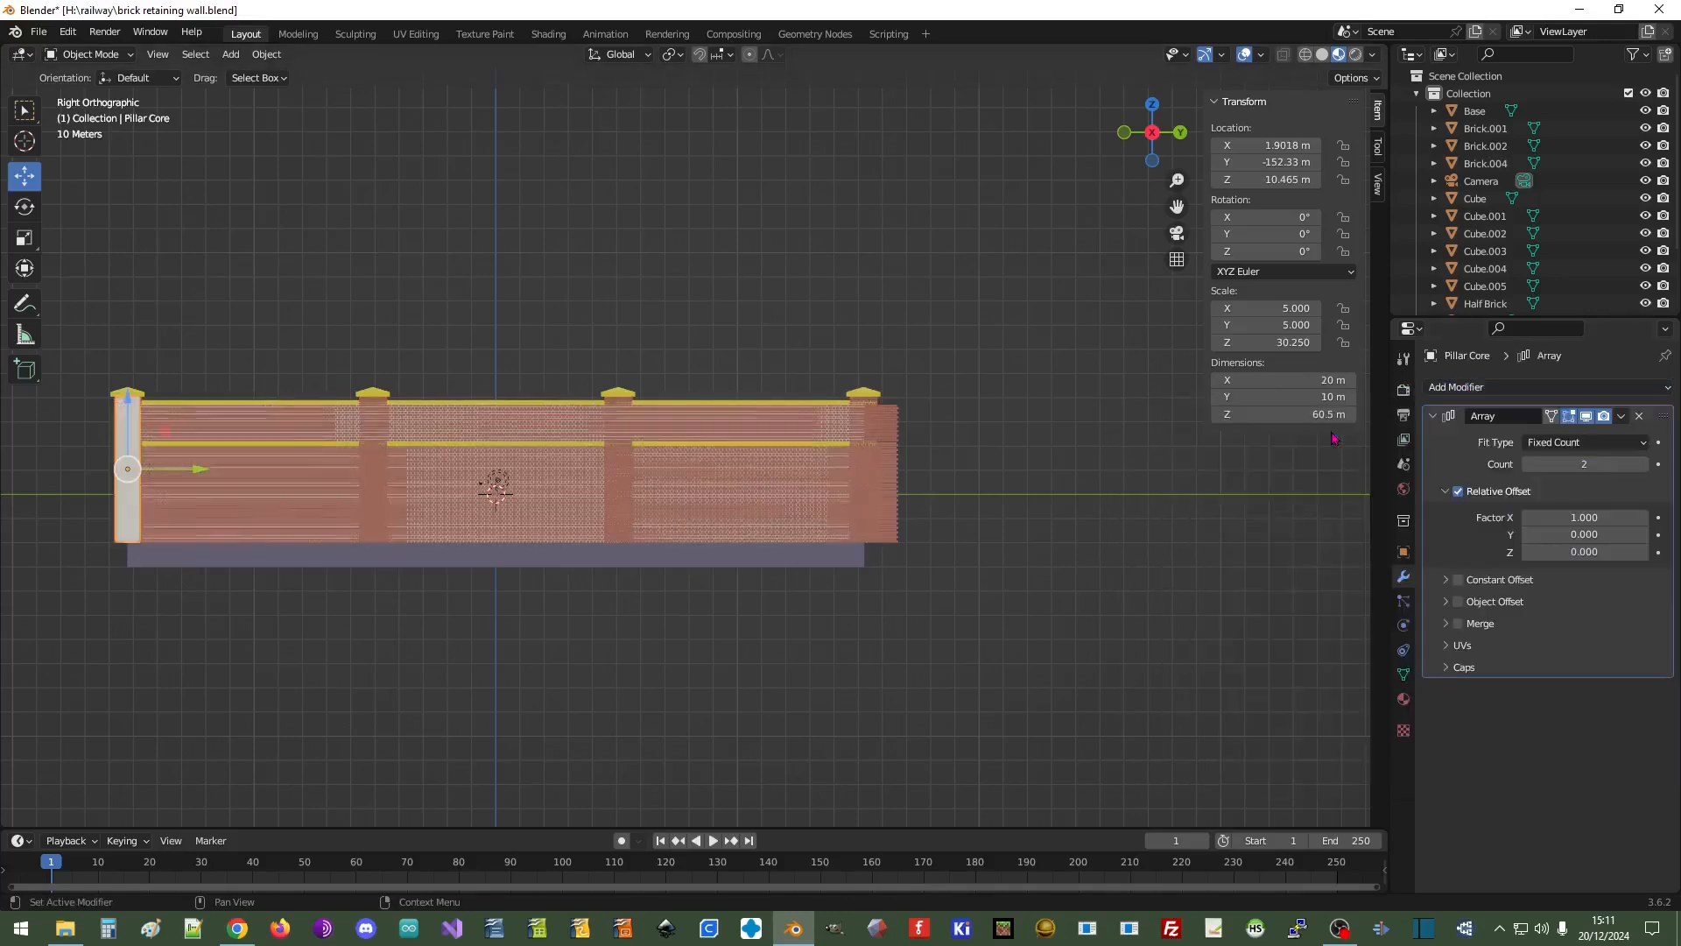
{"action": "left_click", "coordinate": [1458, 492]}
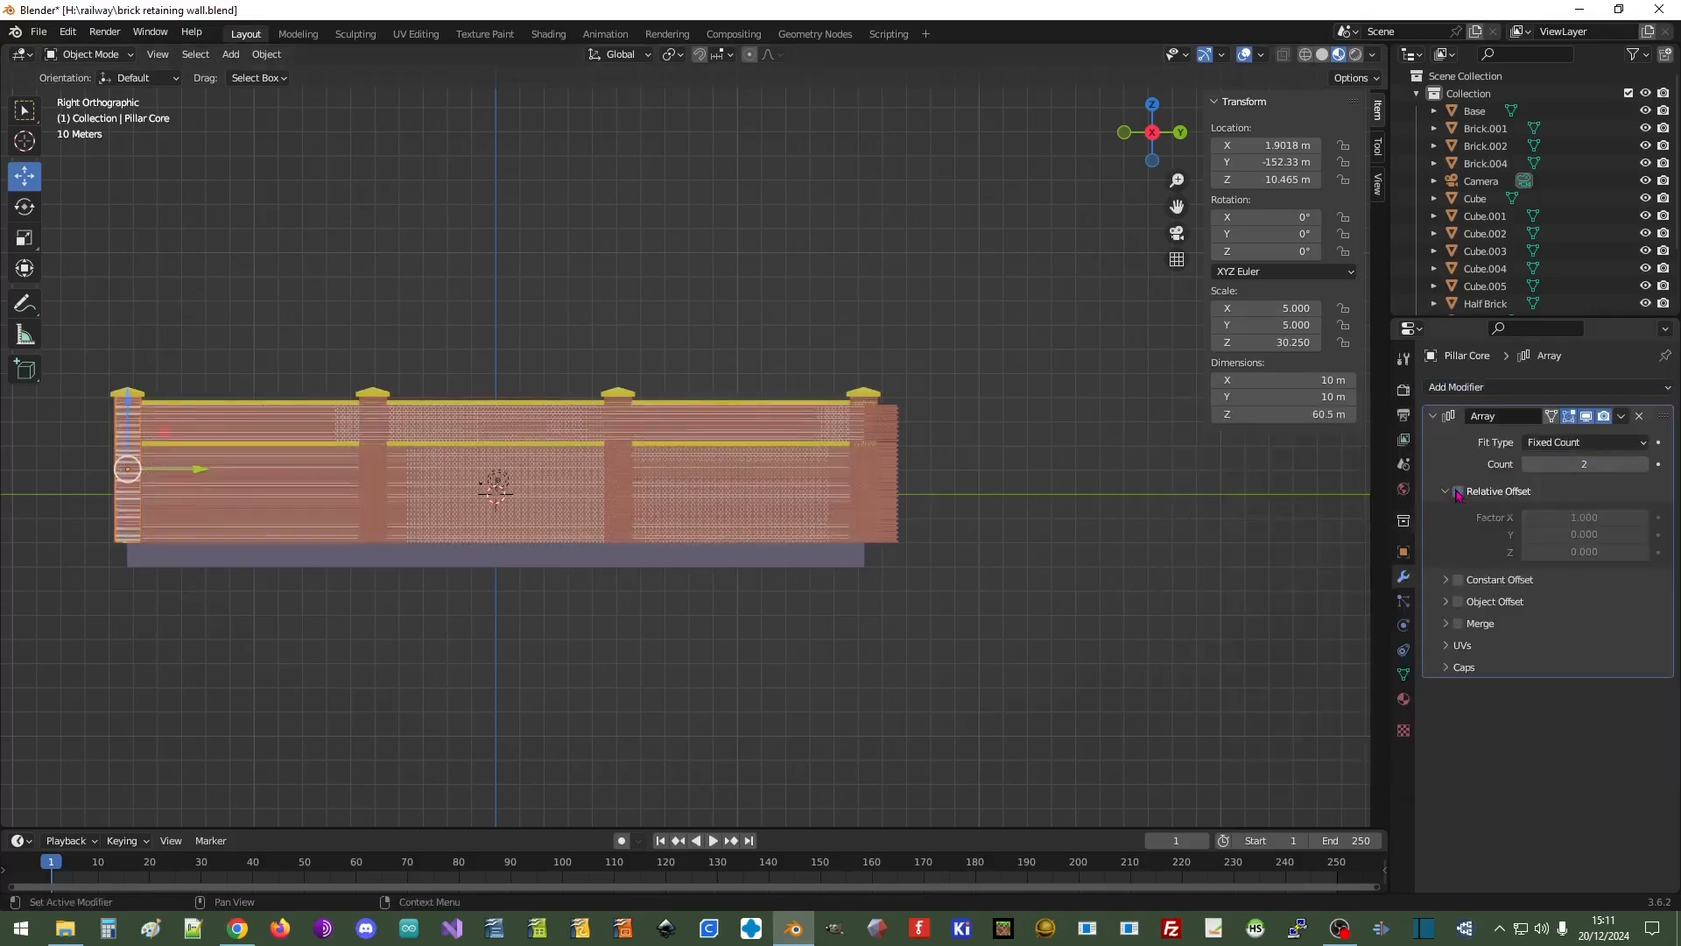
{"action": "left_click", "coordinate": [1445, 579]}
{"action": "left_click", "coordinate": [1457, 580]}
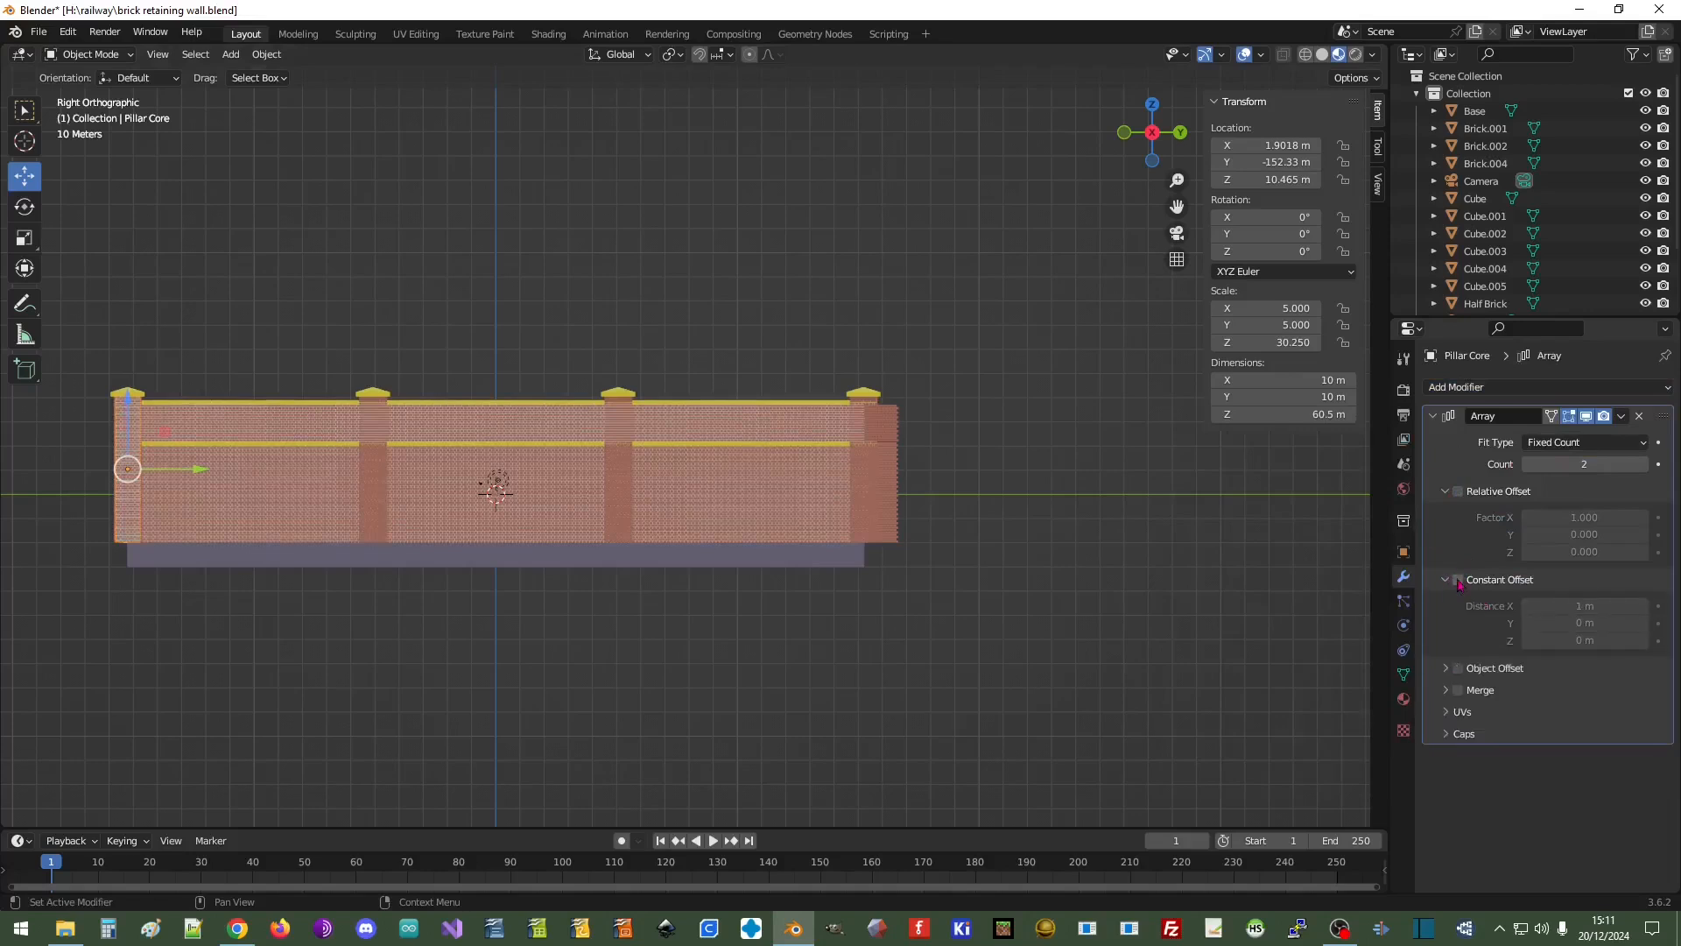
Try a constant offset of 0 m in X and 101.5 m in Y, undo the Y value, and remove the core's Array modifier
{"action": "left_click", "coordinate": [1585, 605]}
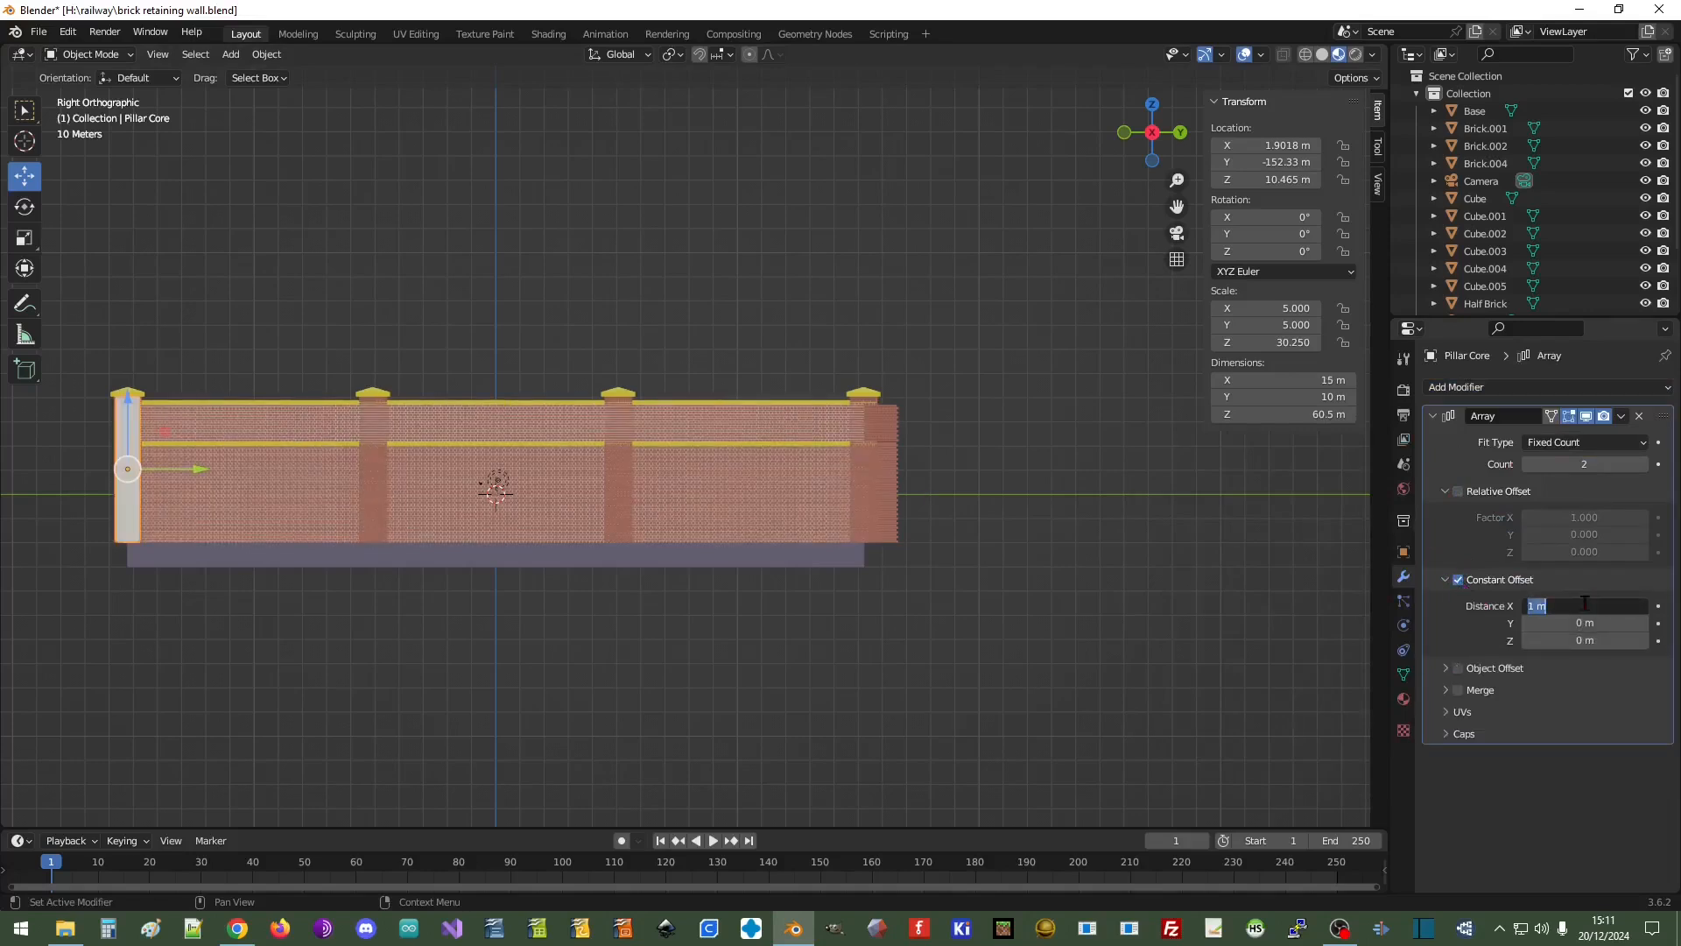
{"action": "type", "text": "0"}
{"action": "key", "text": "Return"}
{"action": "left_click", "coordinate": [1563, 622]}
{"action": "type", "text": "101.5"}
{"action": "key", "text": "Return"}
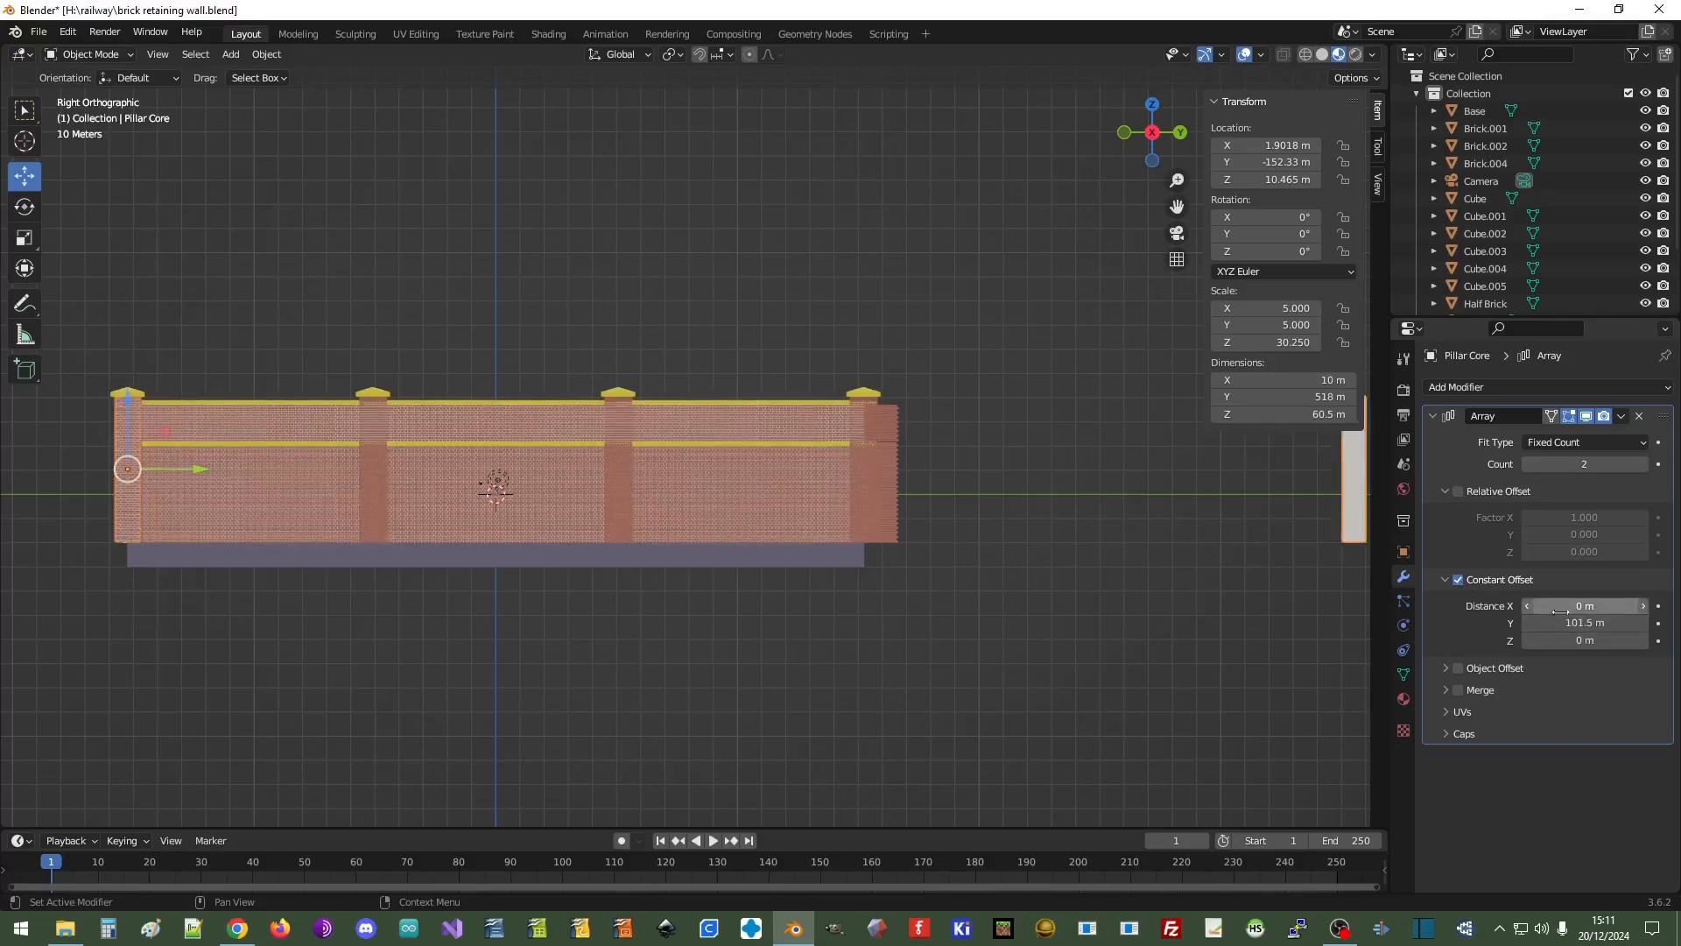
{"action": "key", "text": "ctrl+z"}
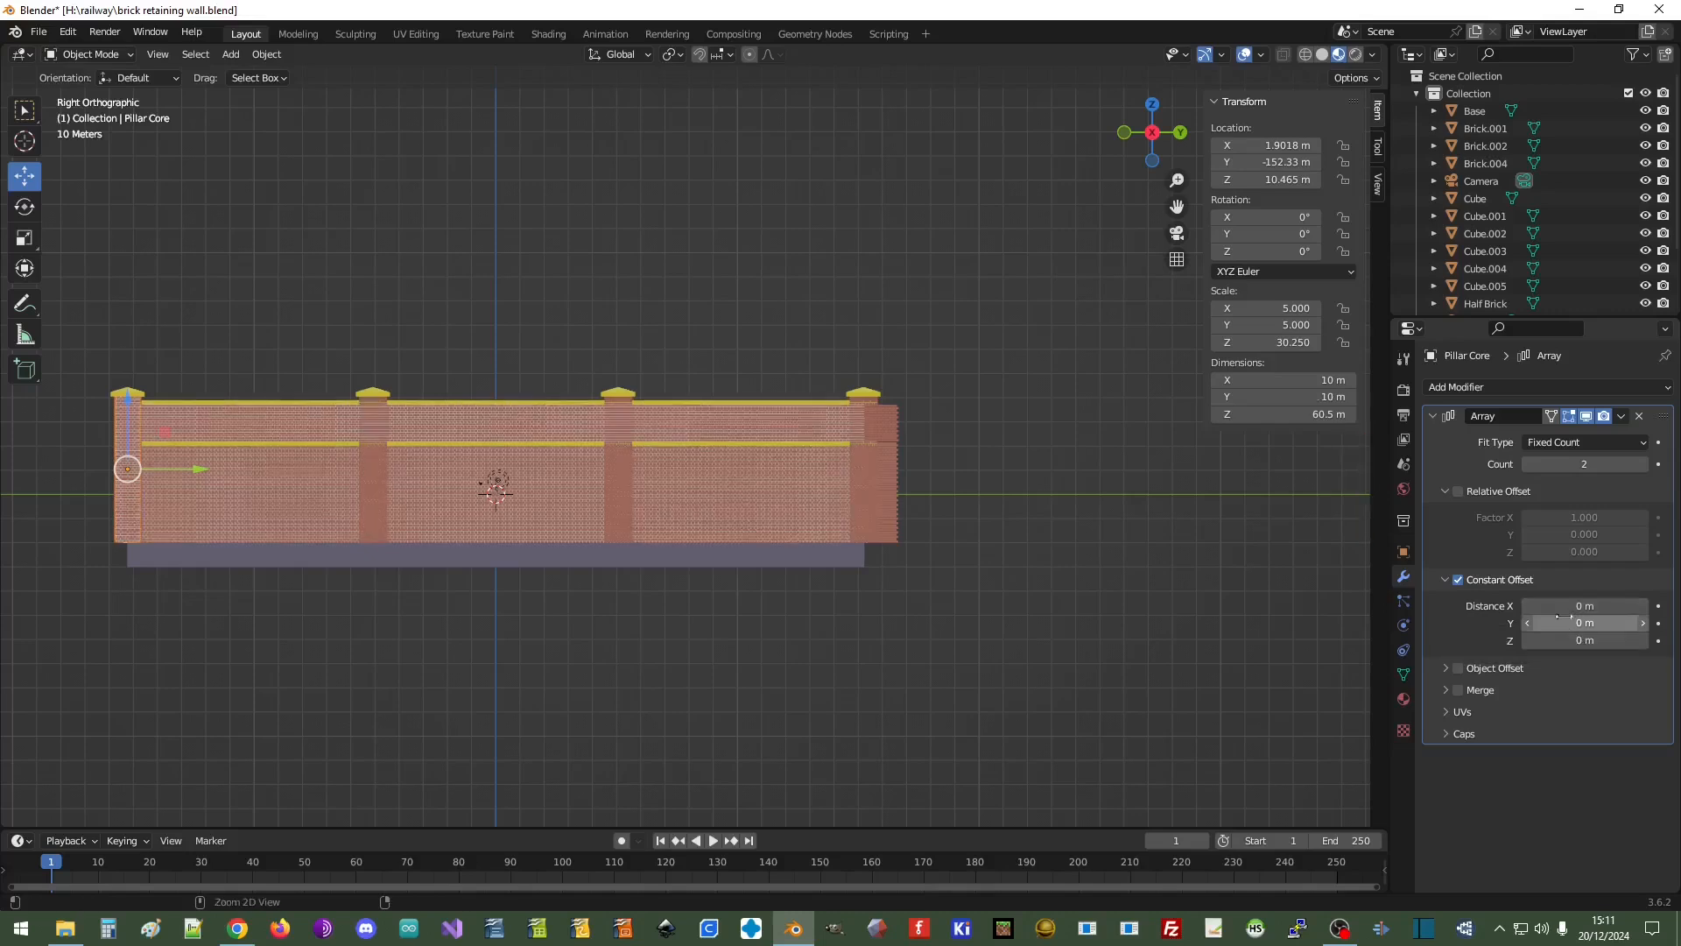
{"action": "left_click", "coordinate": [1640, 417]}
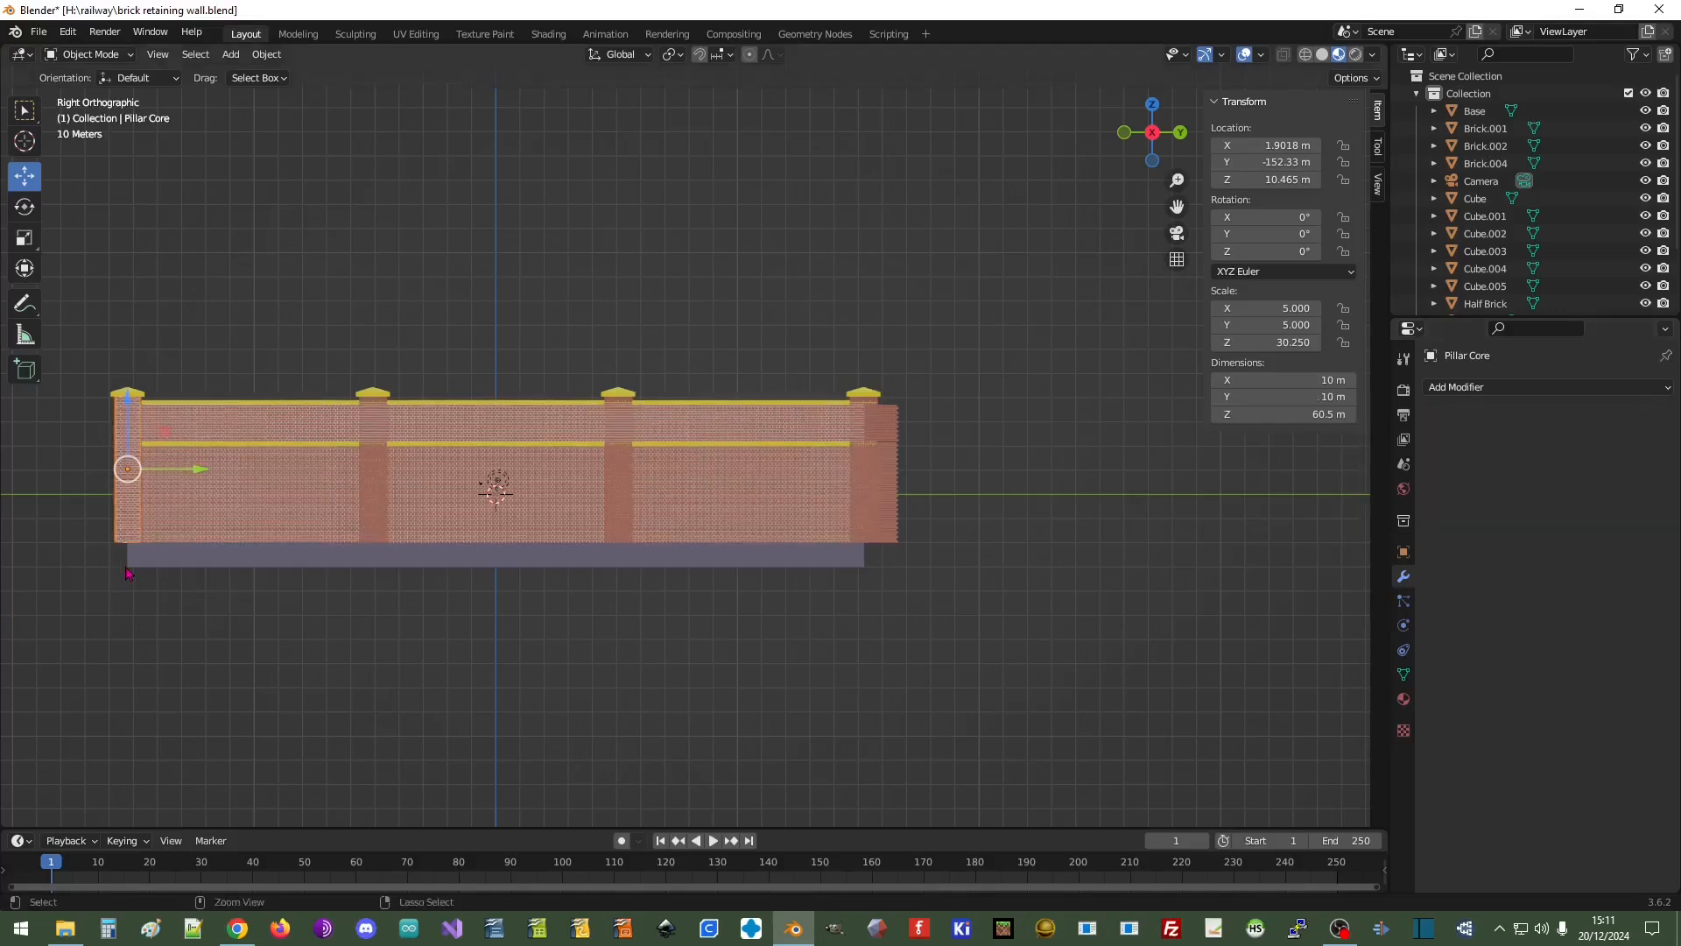
Apply the Pillar Core's rotation and scale, and add a new Array modifier to it
{"action": "key", "text": "ctrl+a"}
{"action": "left_click", "coordinate": [85, 567]}
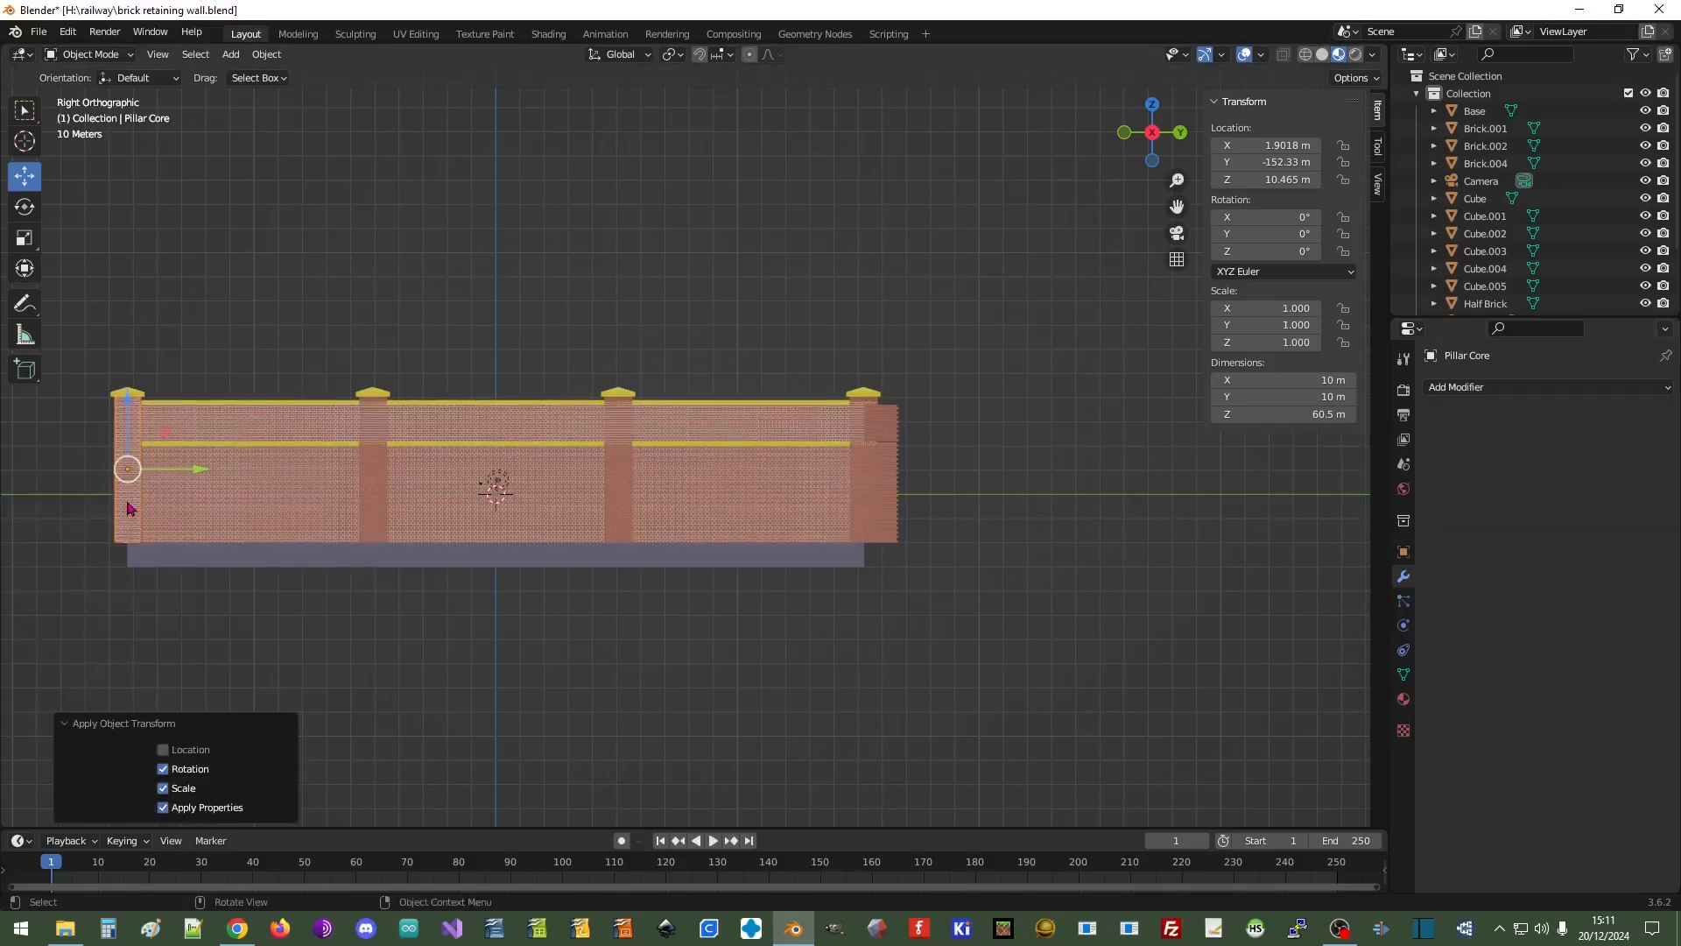
{"action": "left_click", "coordinate": [1464, 387]}
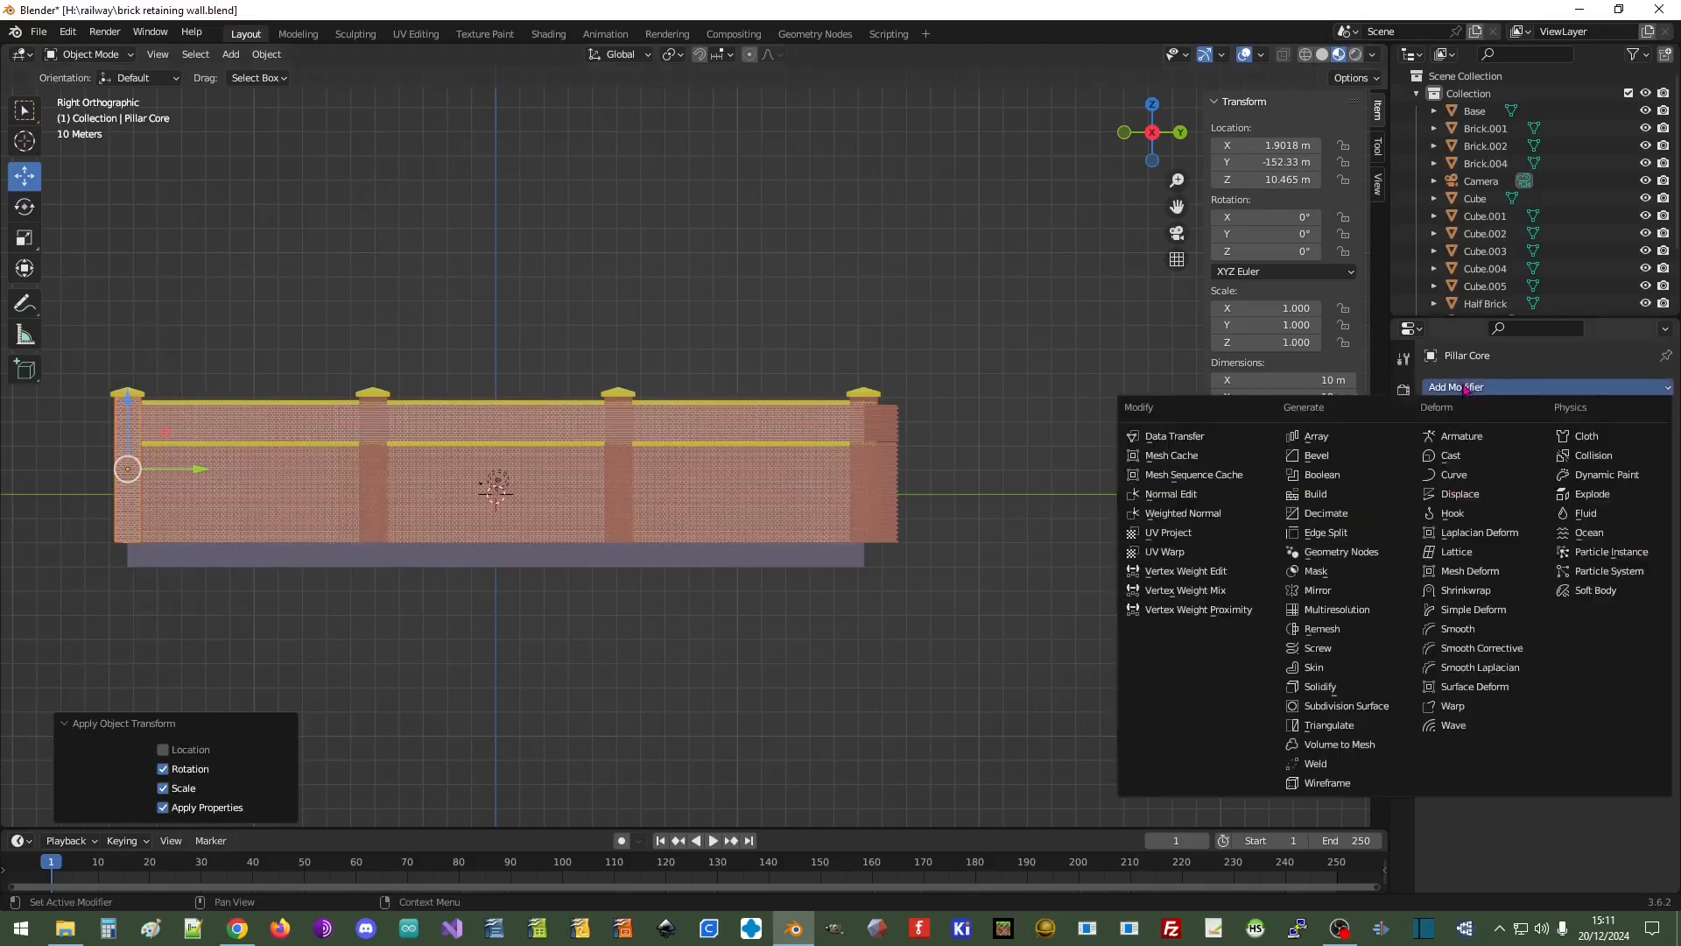
{"action": "left_click", "coordinate": [1311, 435]}
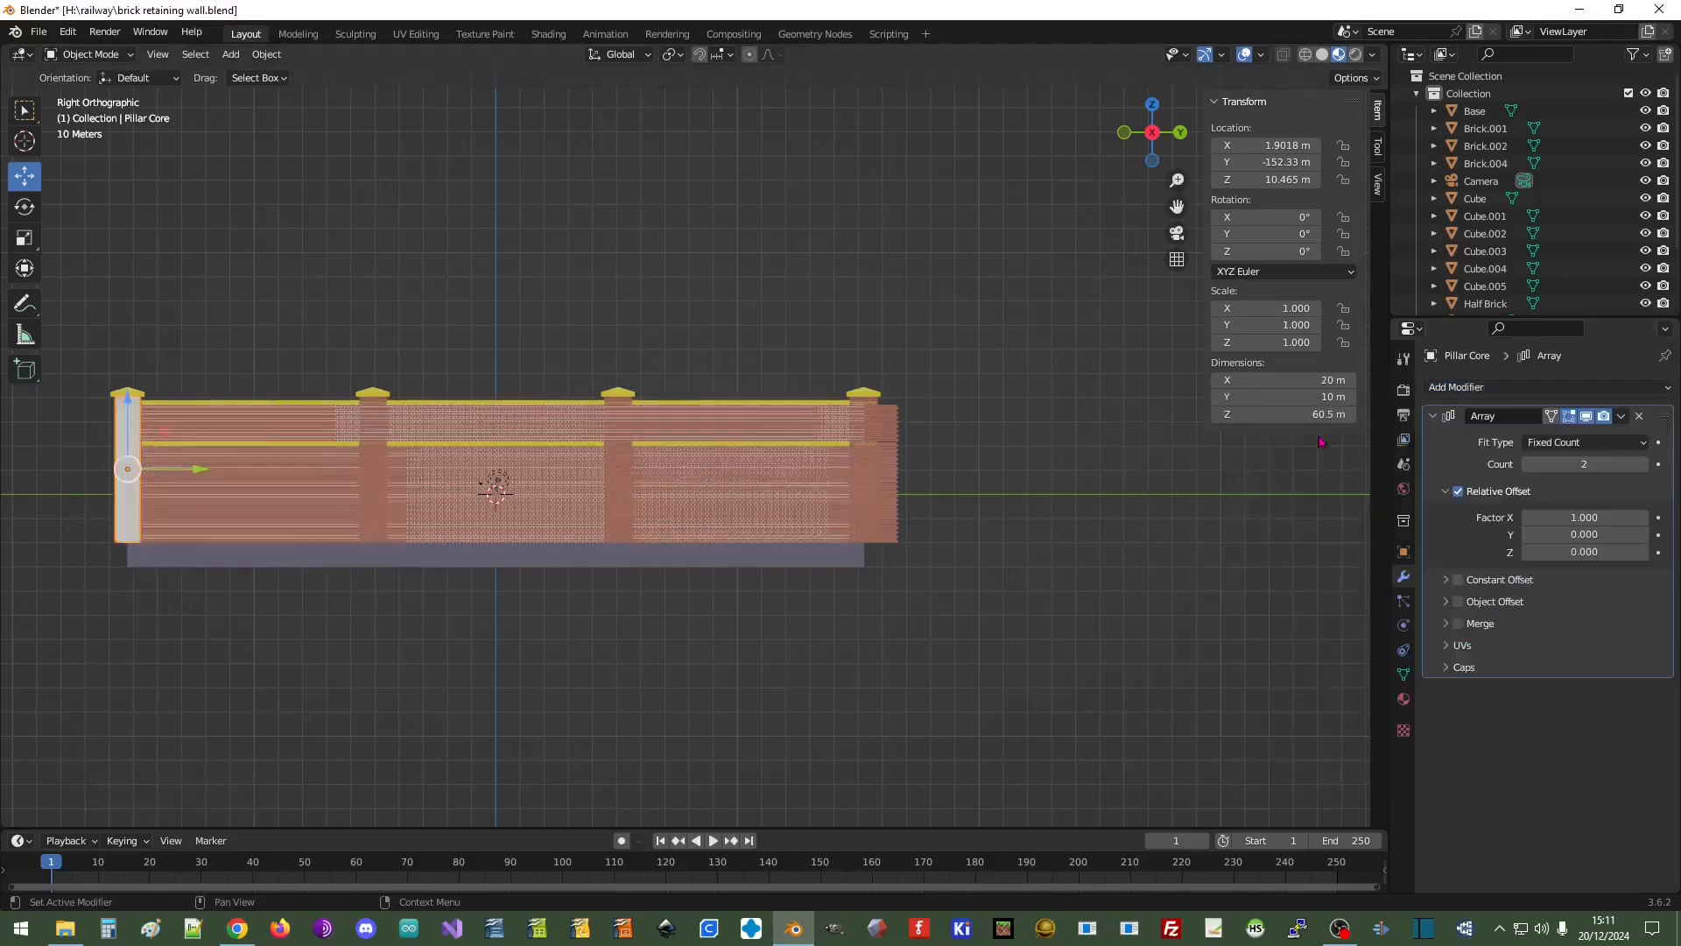
Replace the core array's relative offset with a constant offset and set its X distance to 0 m
{"action": "left_click", "coordinate": [1457, 491]}
{"action": "left_click", "coordinate": [1458, 580]}
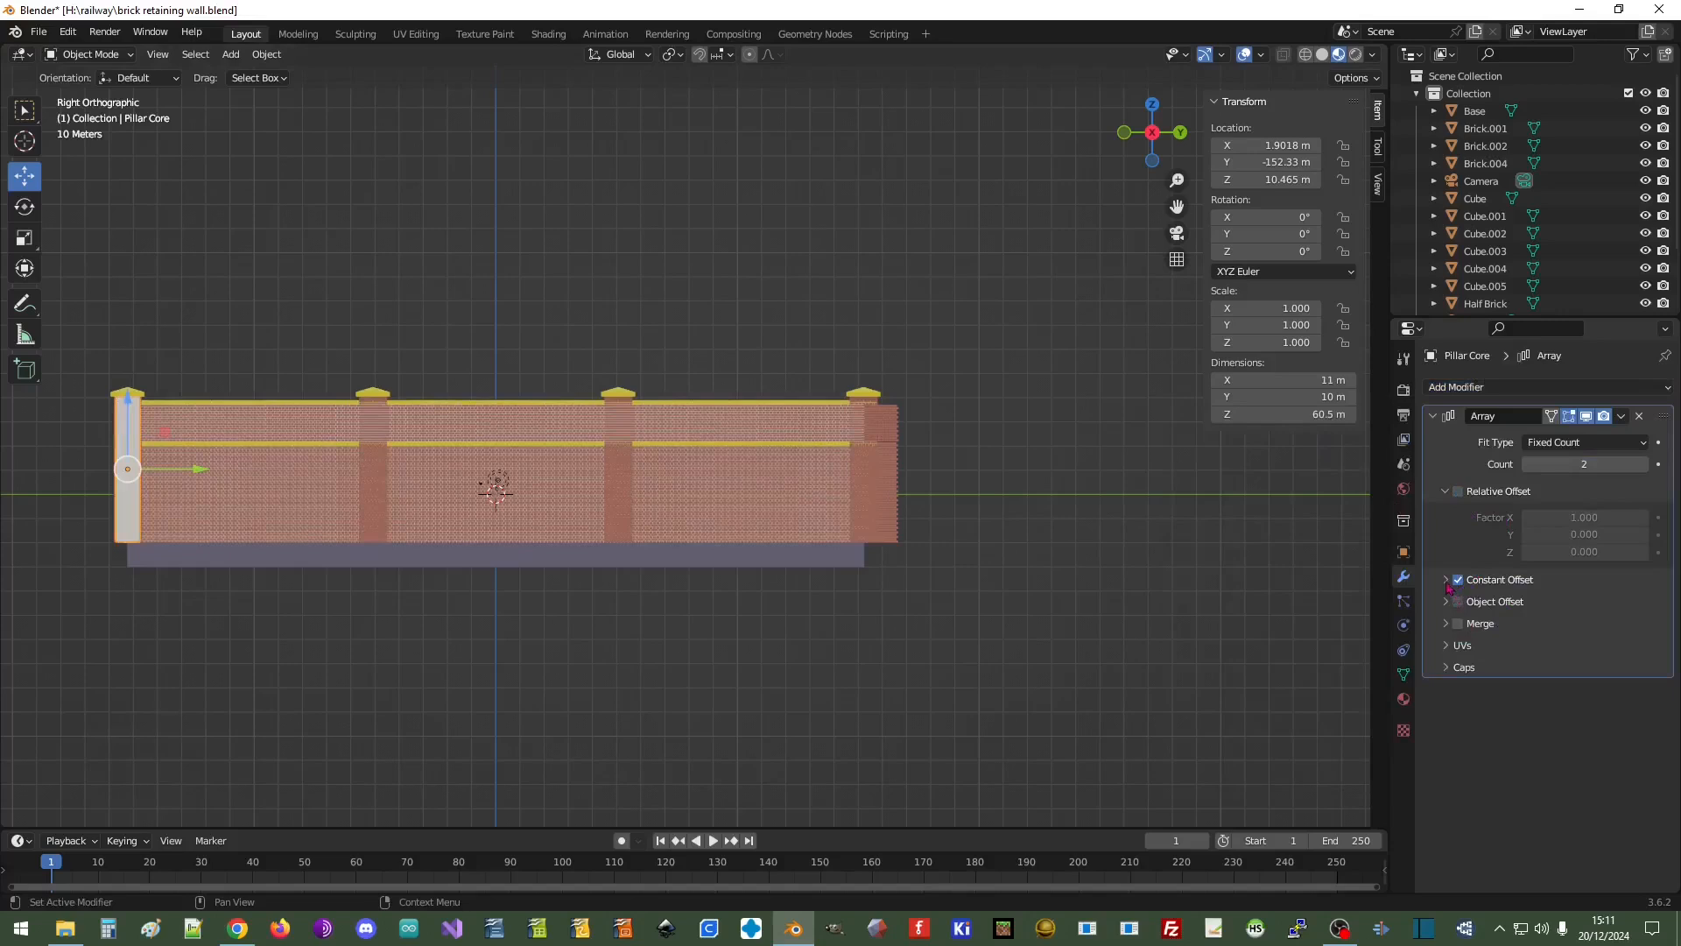
{"action": "left_click", "coordinate": [1446, 582]}
{"action": "left_click", "coordinate": [1561, 607]}
{"action": "type", "text": "0"}
{"action": "key", "text": "Return"}
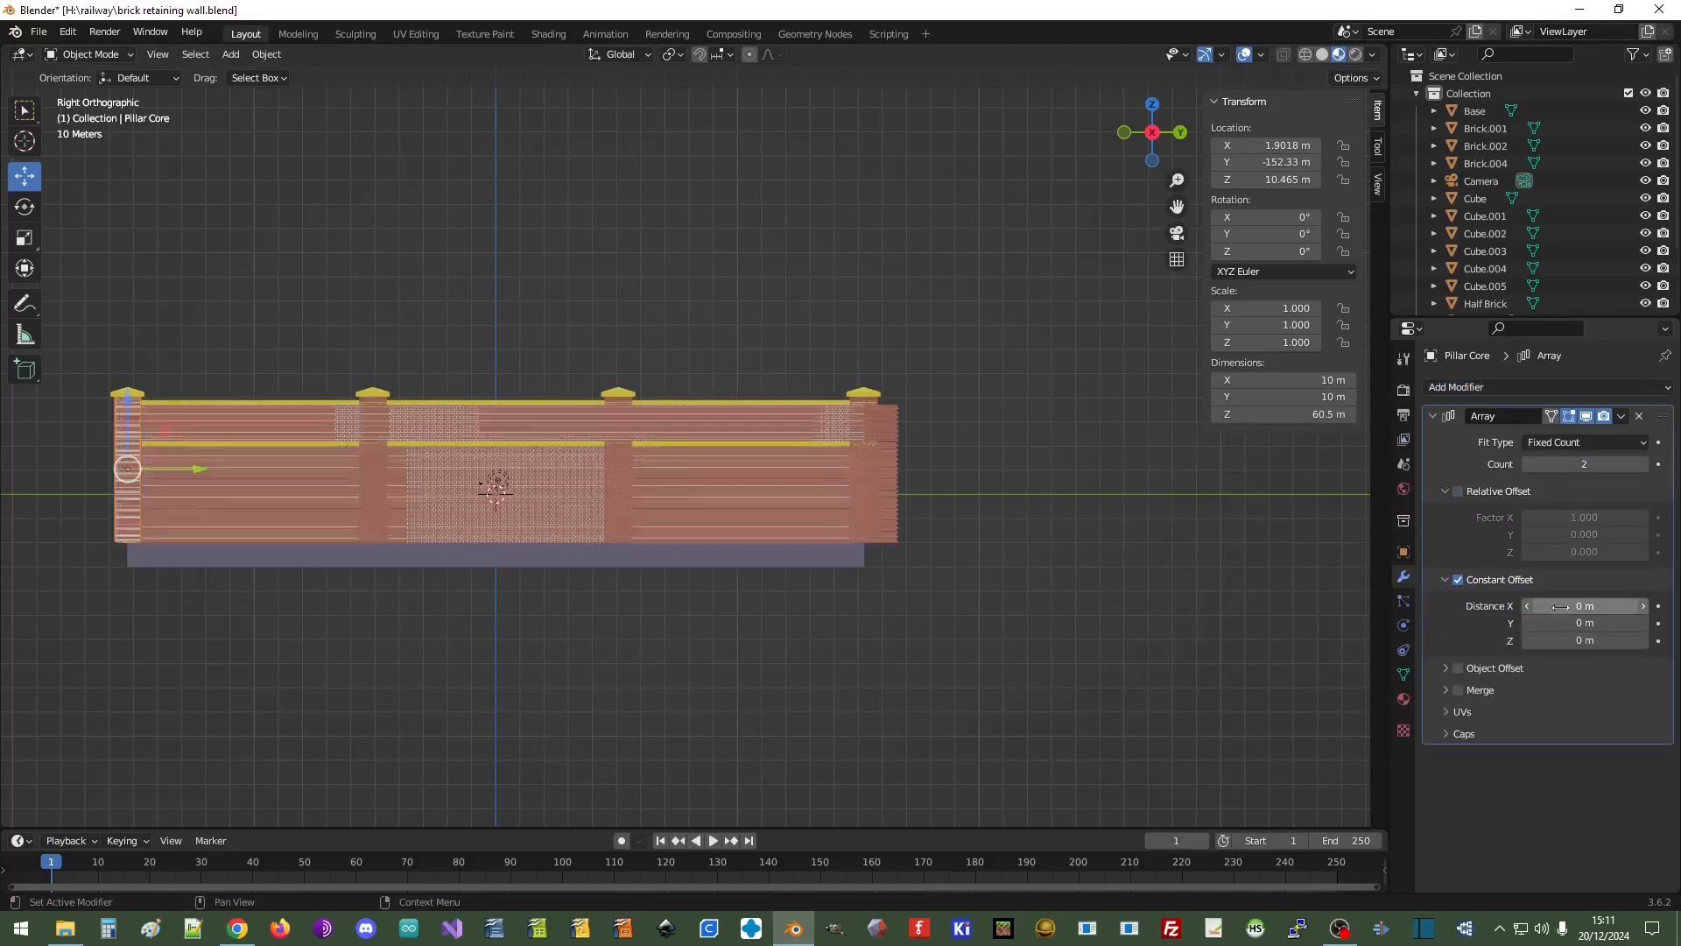
Set the Pillar Core array's constant offset to 101.5 m in Y and its count to 4
{"action": "left_click", "coordinate": [1569, 621]}
{"action": "type", "text": "101.5"}
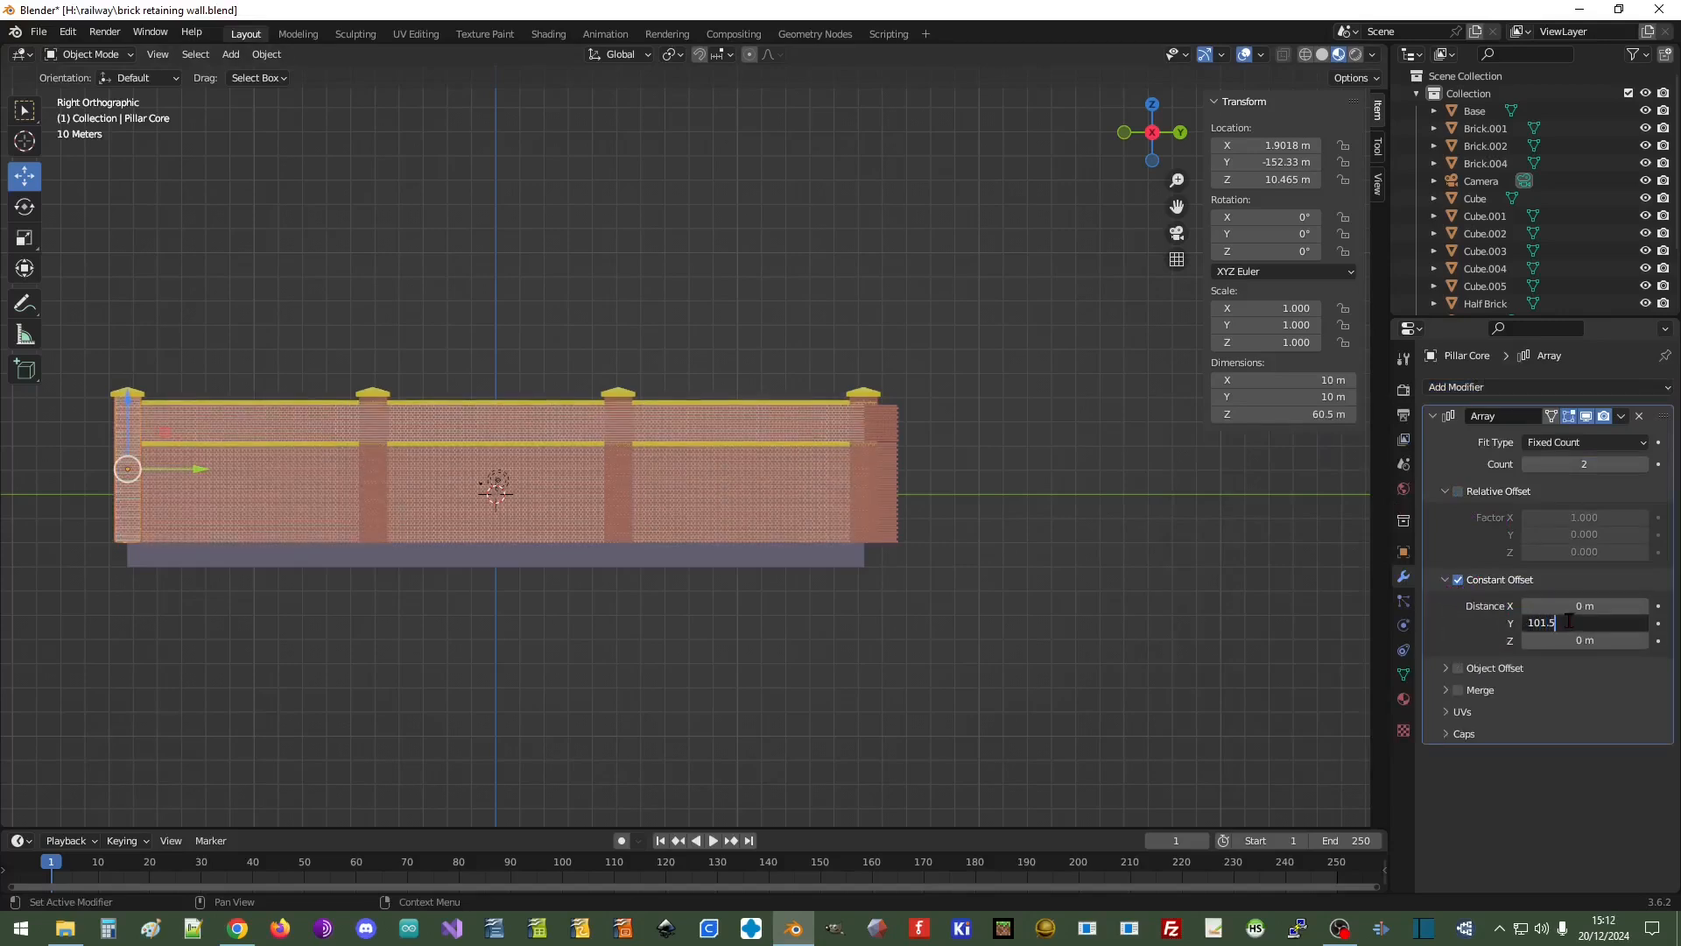
{"action": "key", "text": "Return"}
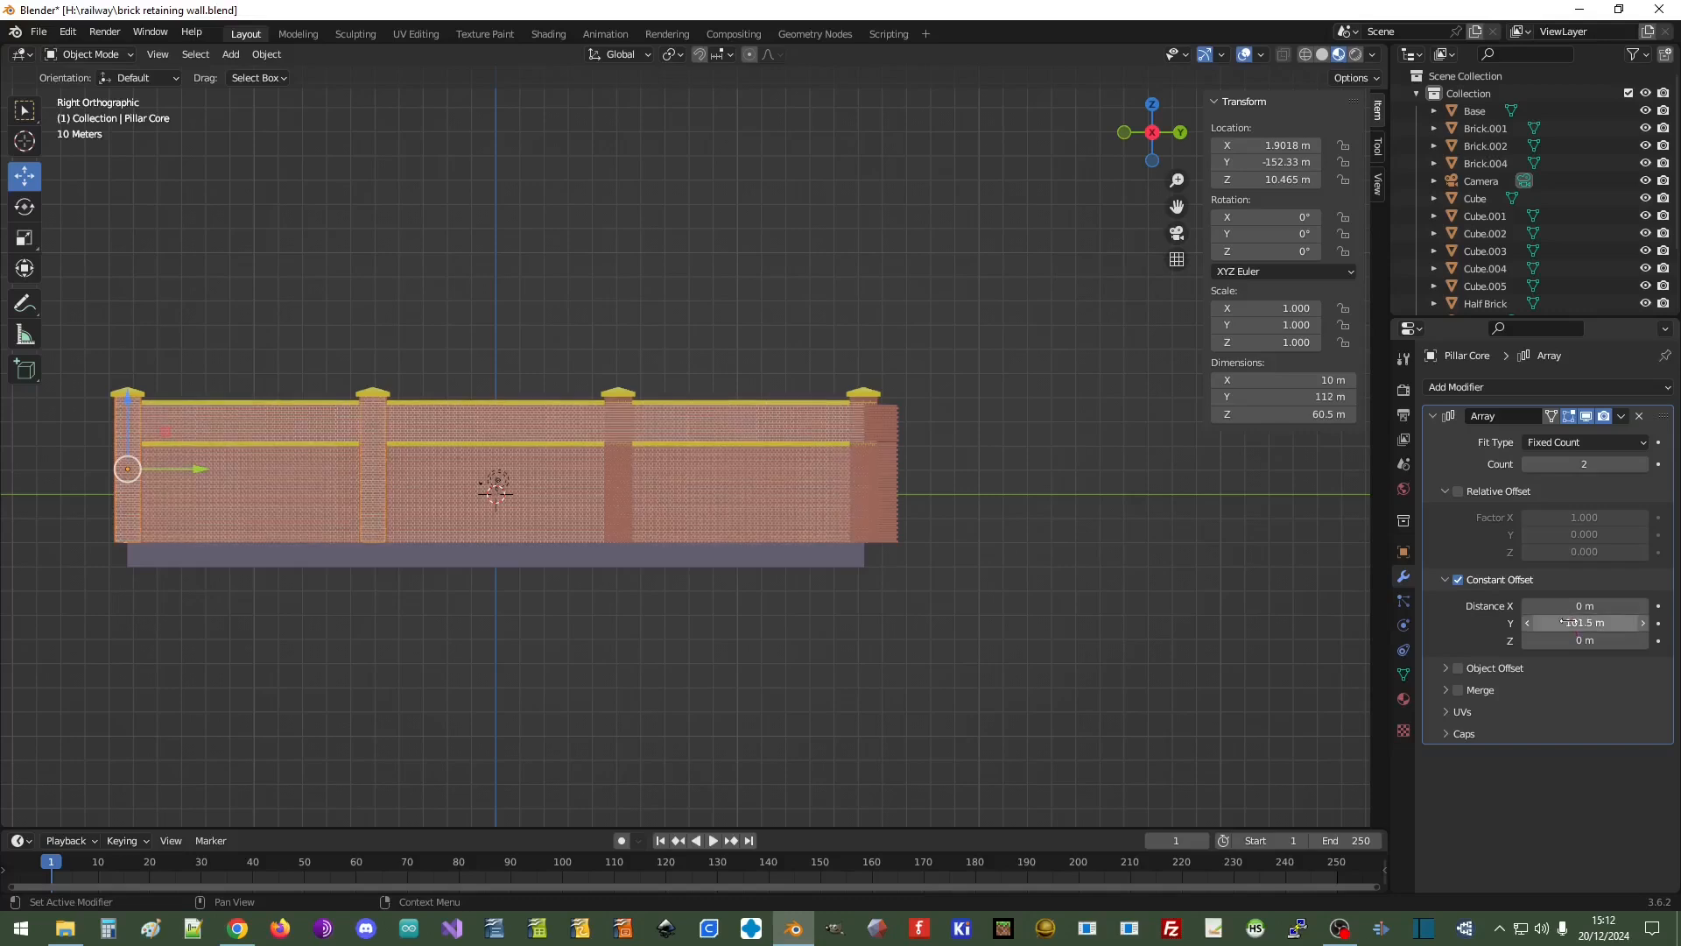
{"action": "left_click", "coordinate": [1643, 465]}
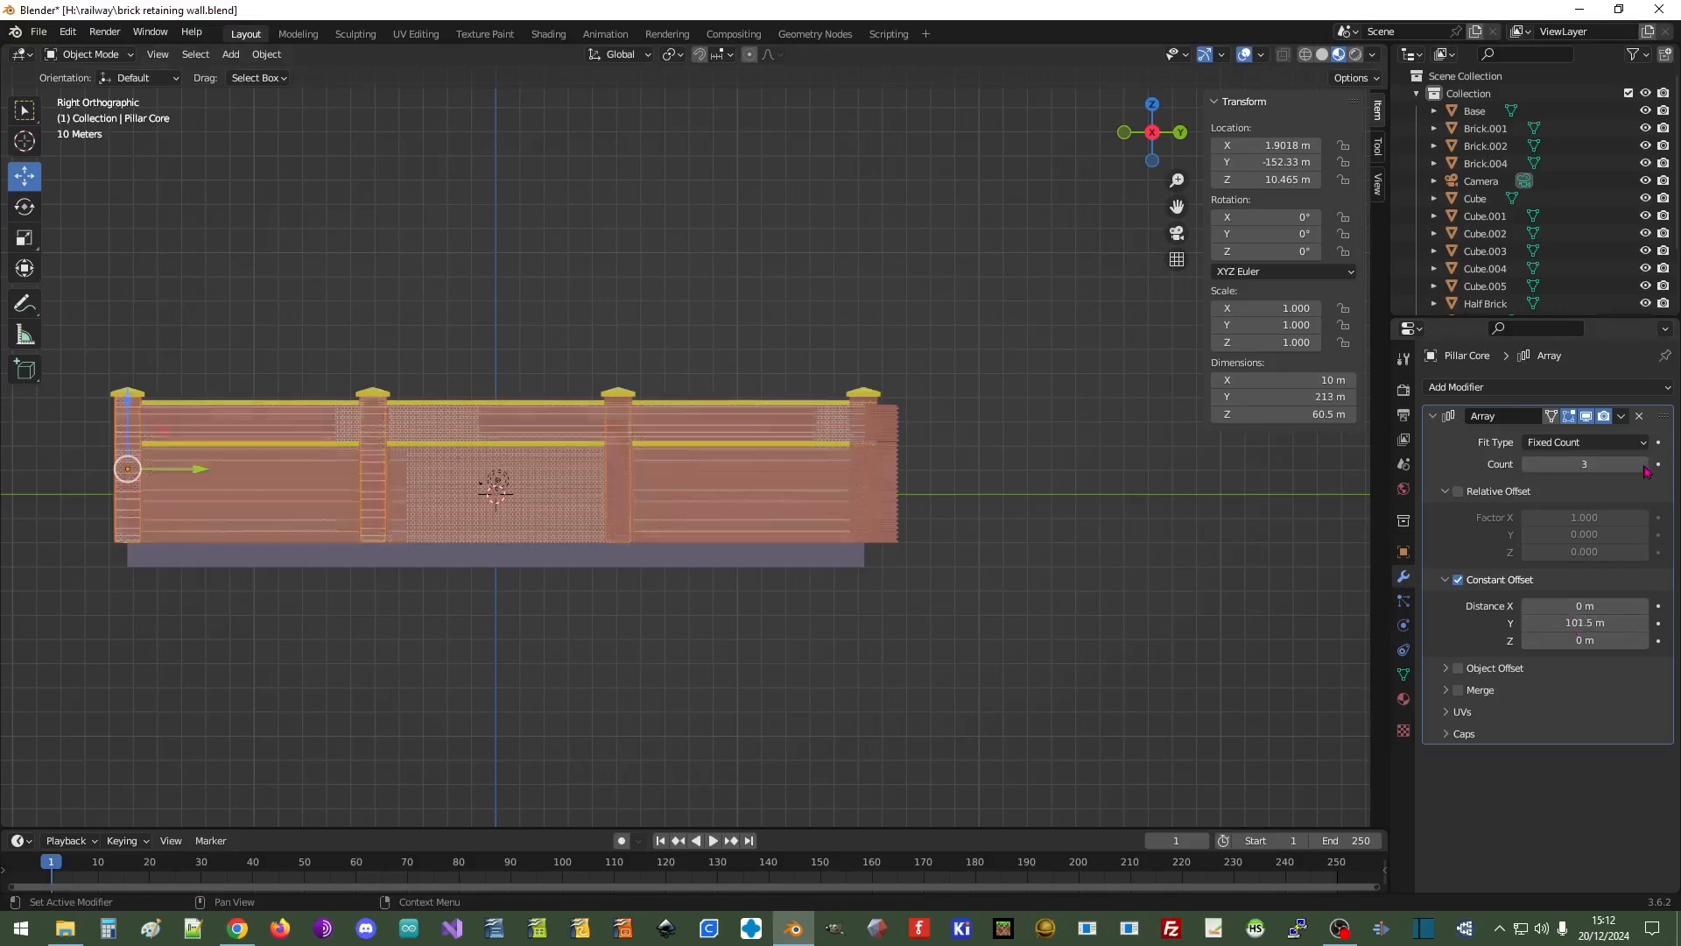
{"action": "left_click", "coordinate": [1643, 465]}
Apply the Array modifier on the Pillar Core
{"action": "middle_click_drag", "start_coordinate": [252, 627], "coordinate": [1592, 263]}
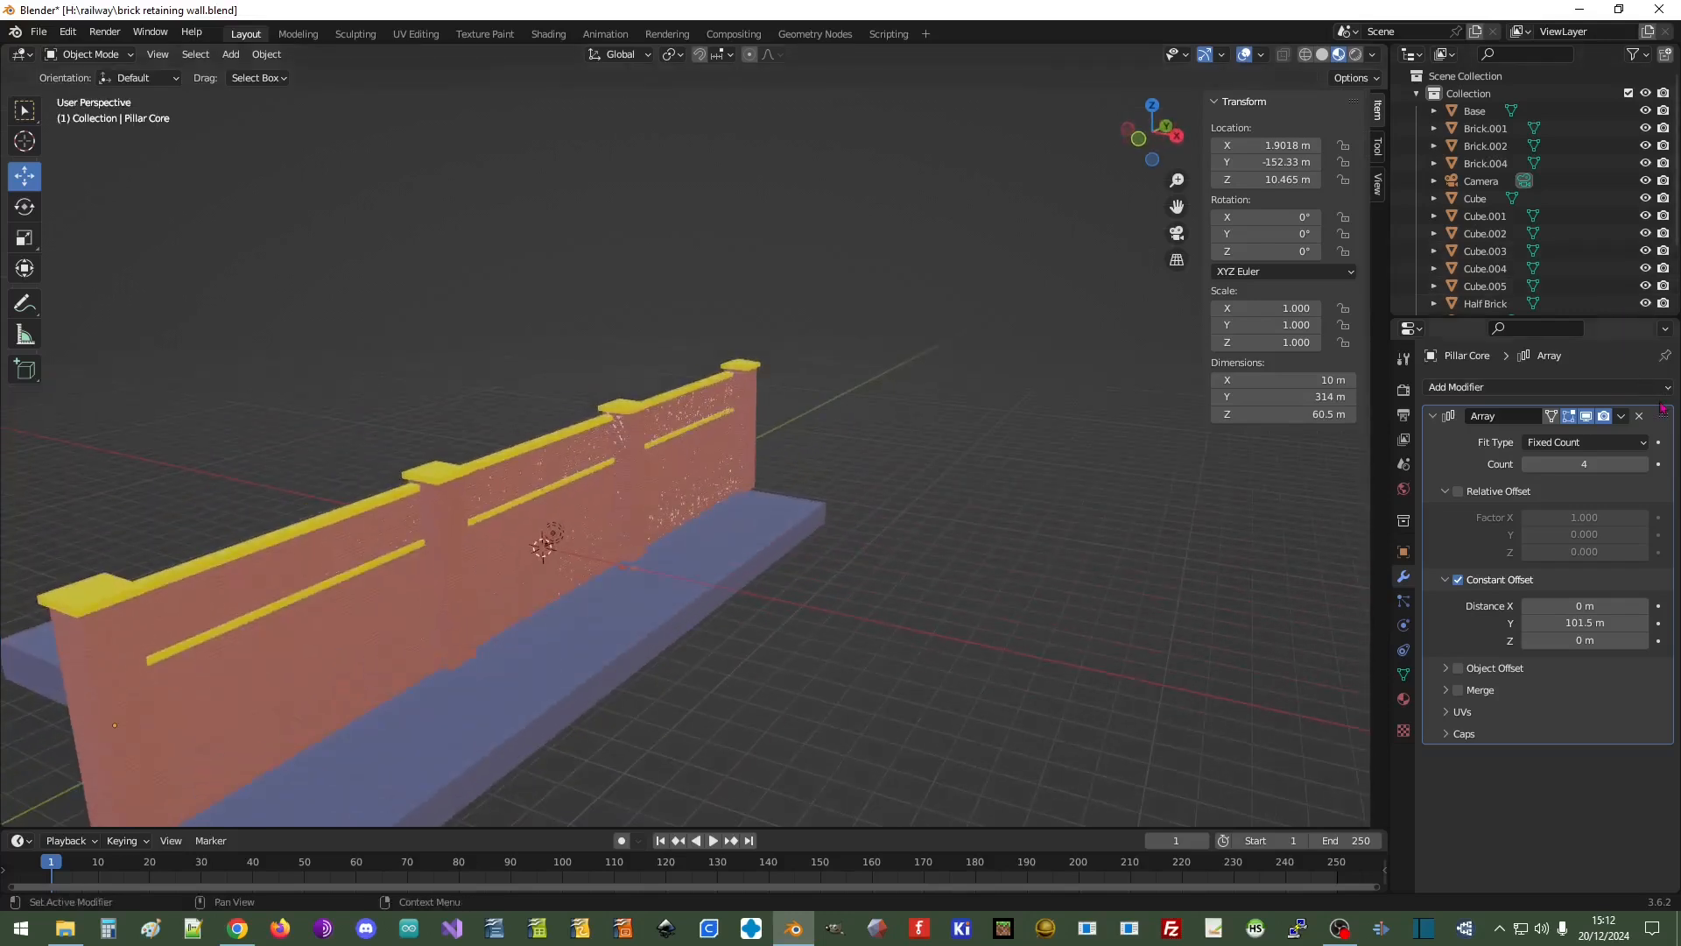
{"action": "left_click", "coordinate": [1622, 421]}
{"action": "left_click", "coordinate": [1567, 438]}
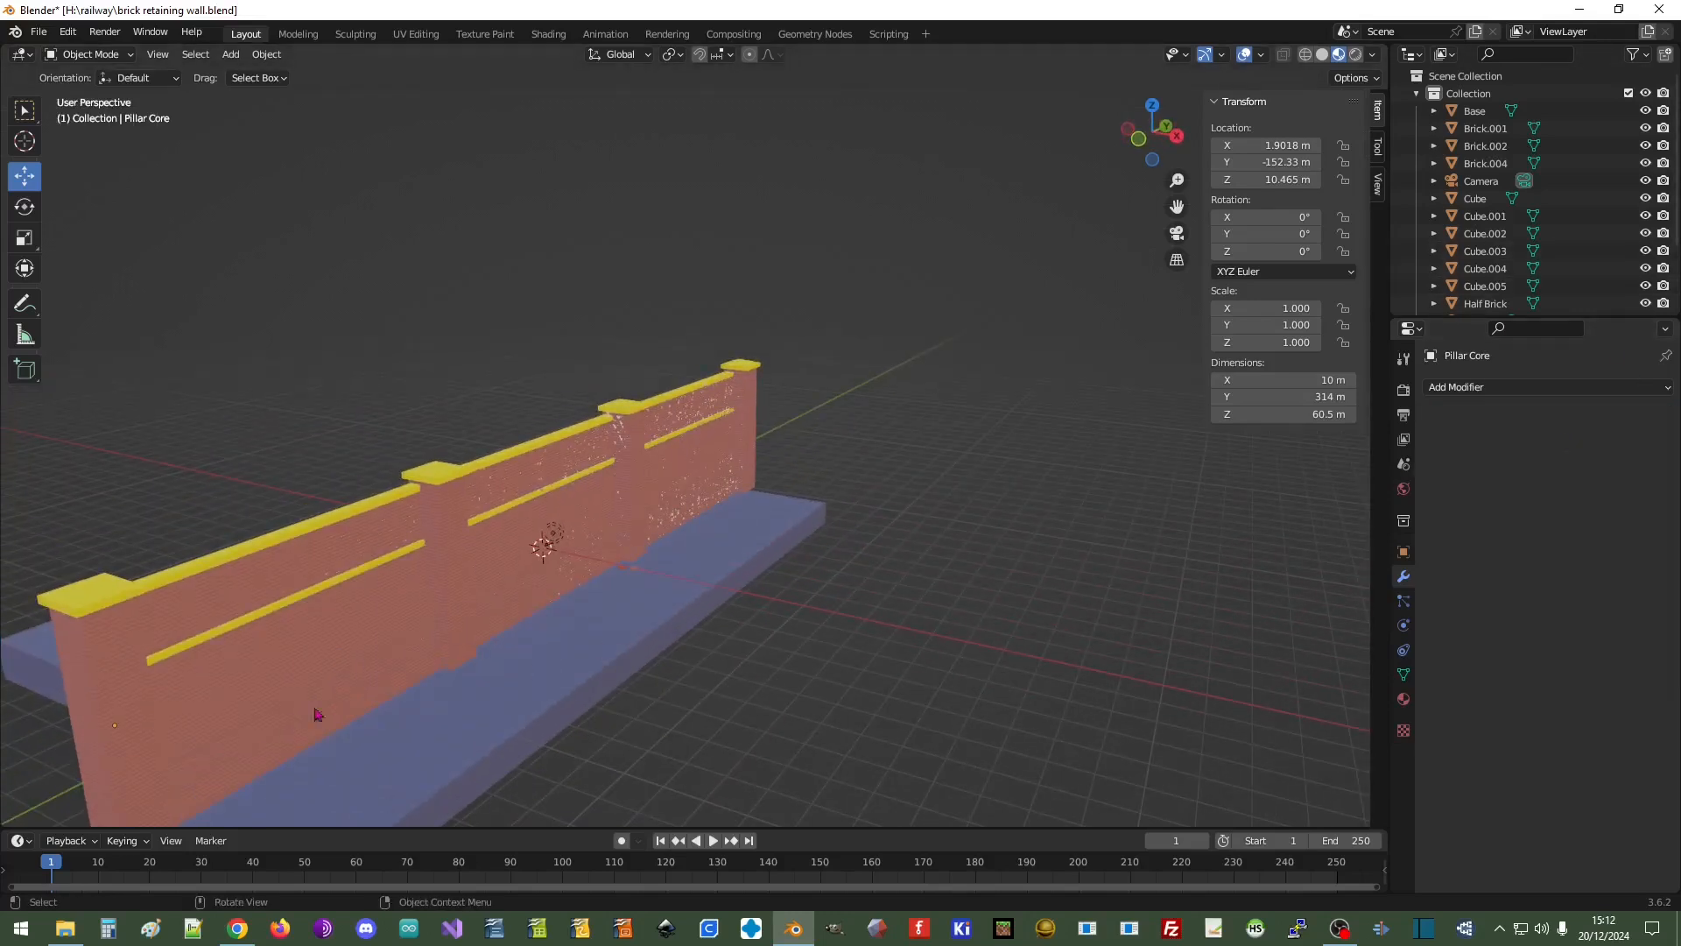
Examine the retaining wall and its pillars from both sides, previewing it in Rendered and Solid viewport shading
{"action": "middle_click_drag", "start_coordinate": [274, 700], "coordinate": [481, 438], "text": "shift"}
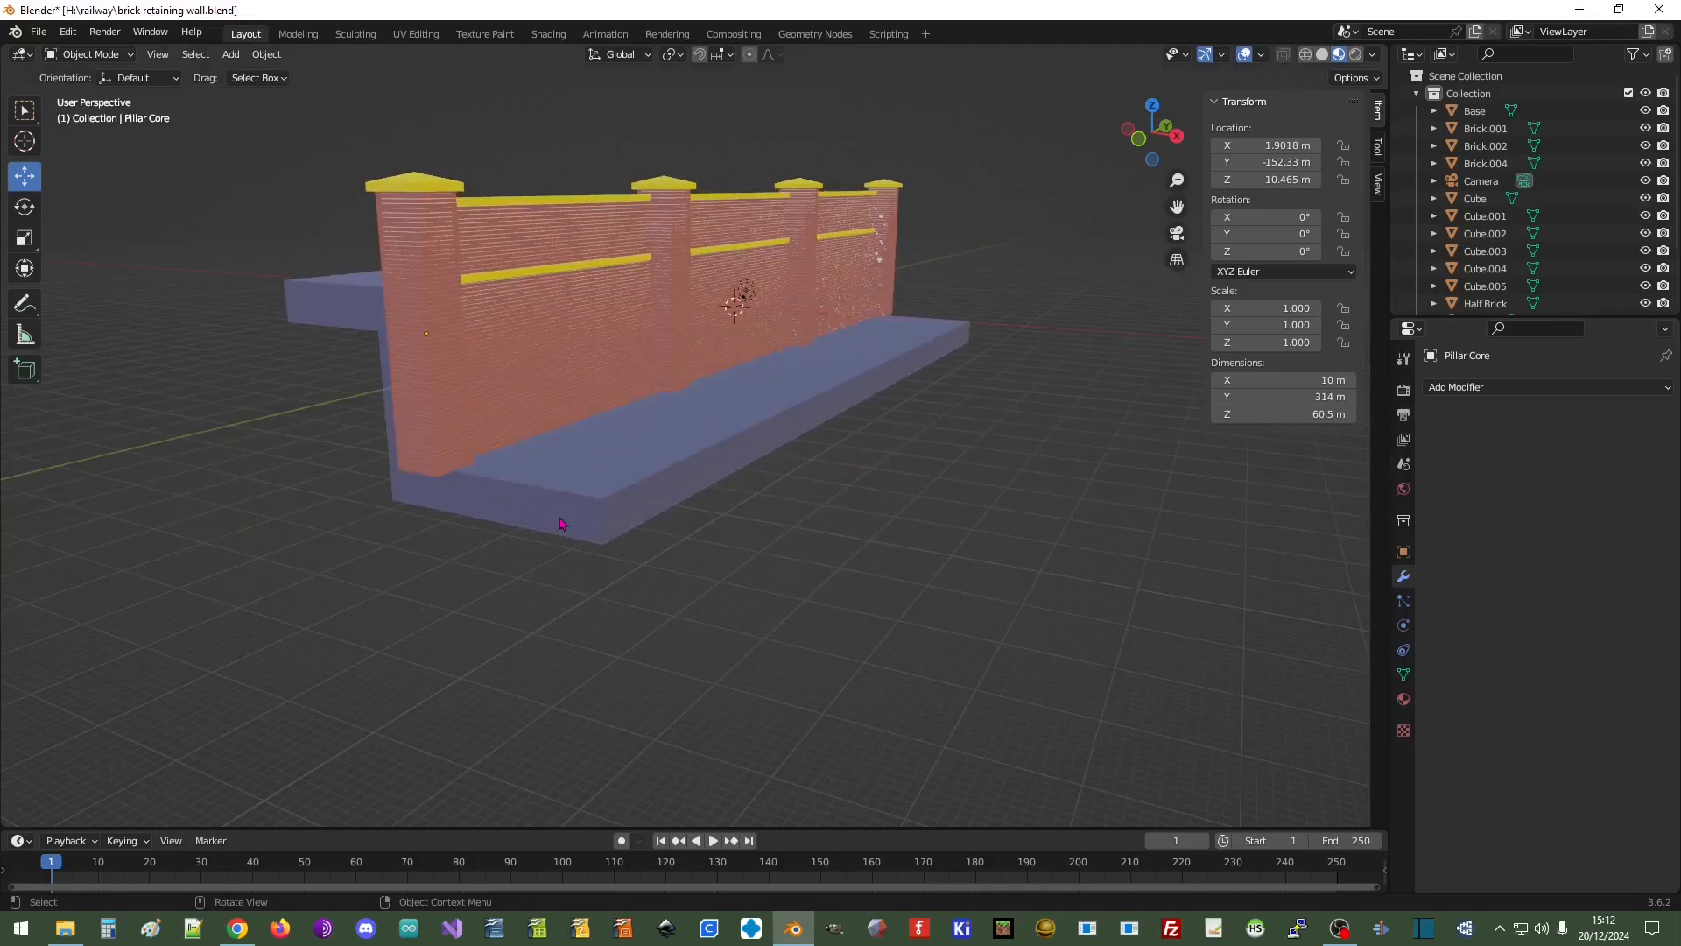
{"action": "scroll", "coordinate": [560, 520], "scroll_direction": "down", "scroll_amount": 3}
{"action": "middle_click_drag", "start_coordinate": [494, 369], "coordinate": [825, 428]}
{"action": "scroll", "coordinate": [1022, 427], "scroll_direction": "up", "scroll_amount": 3}
{"action": "middle_click_drag", "start_coordinate": [862, 333], "coordinate": [722, 375], "text": "shift"}
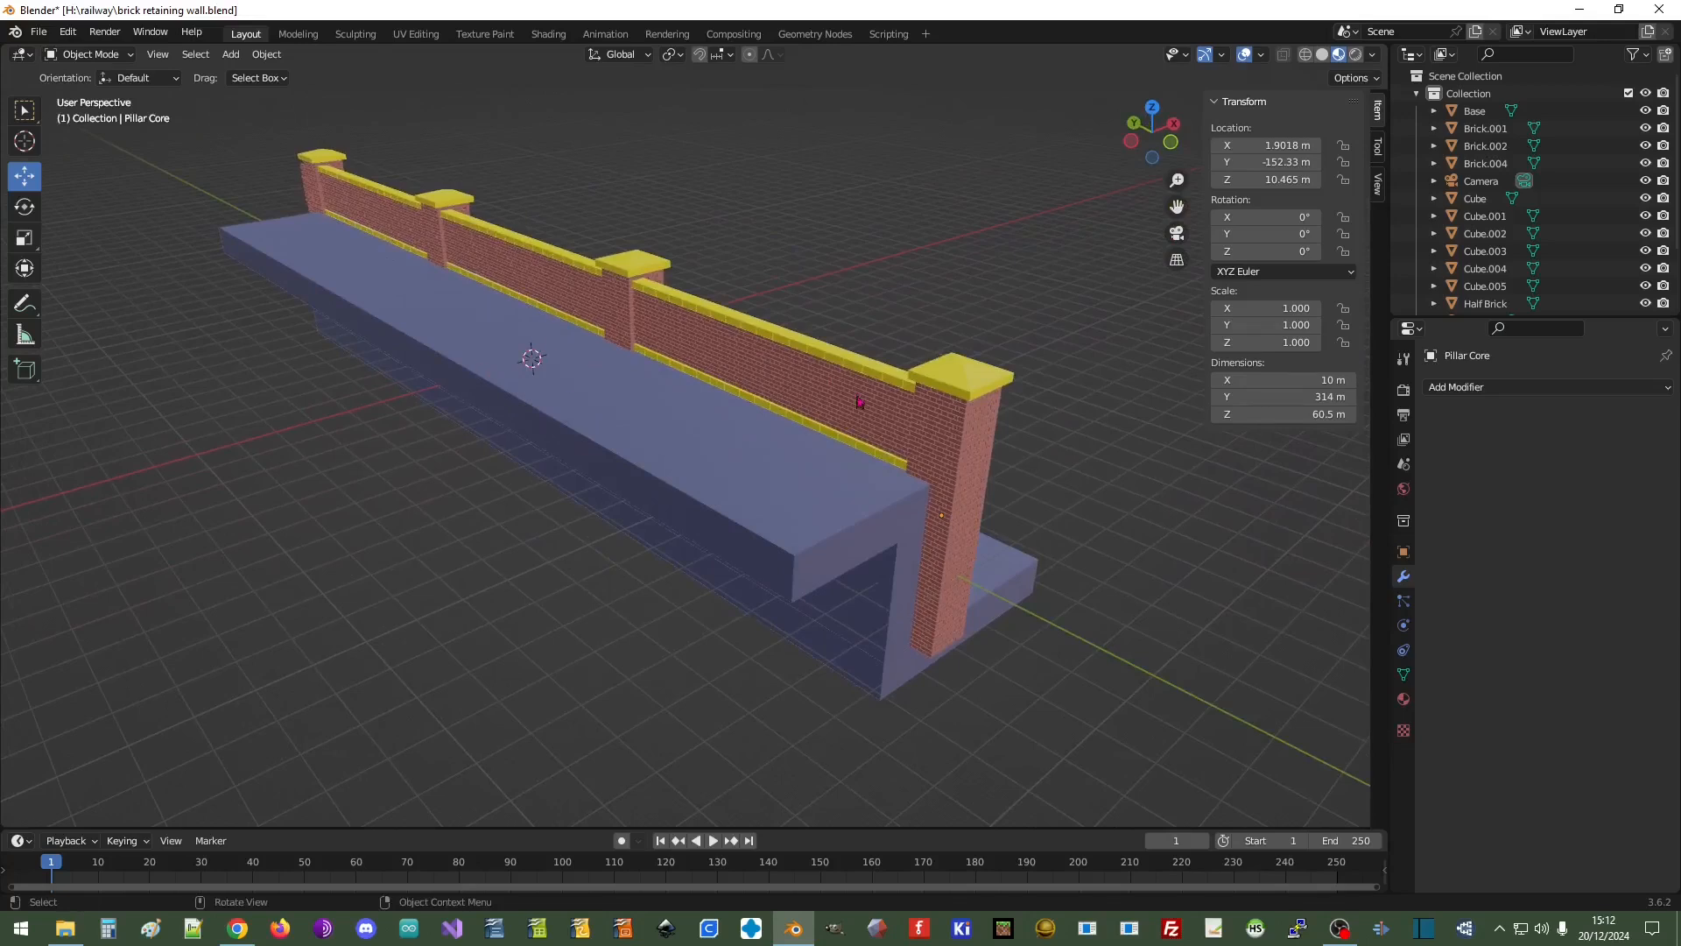
{"action": "mouse_move", "coordinate": [914, 423]}
{"action": "middle_mouse_down"}
{"action": "mouse_move", "coordinate": [799, 423]}
{"action": "mouse_move", "coordinate": [785, 388]}
{"action": "mouse_move", "coordinate": [730, 453]}
{"action": "mouse_move", "coordinate": [709, 394]}
{"action": "middle_mouse_up"}
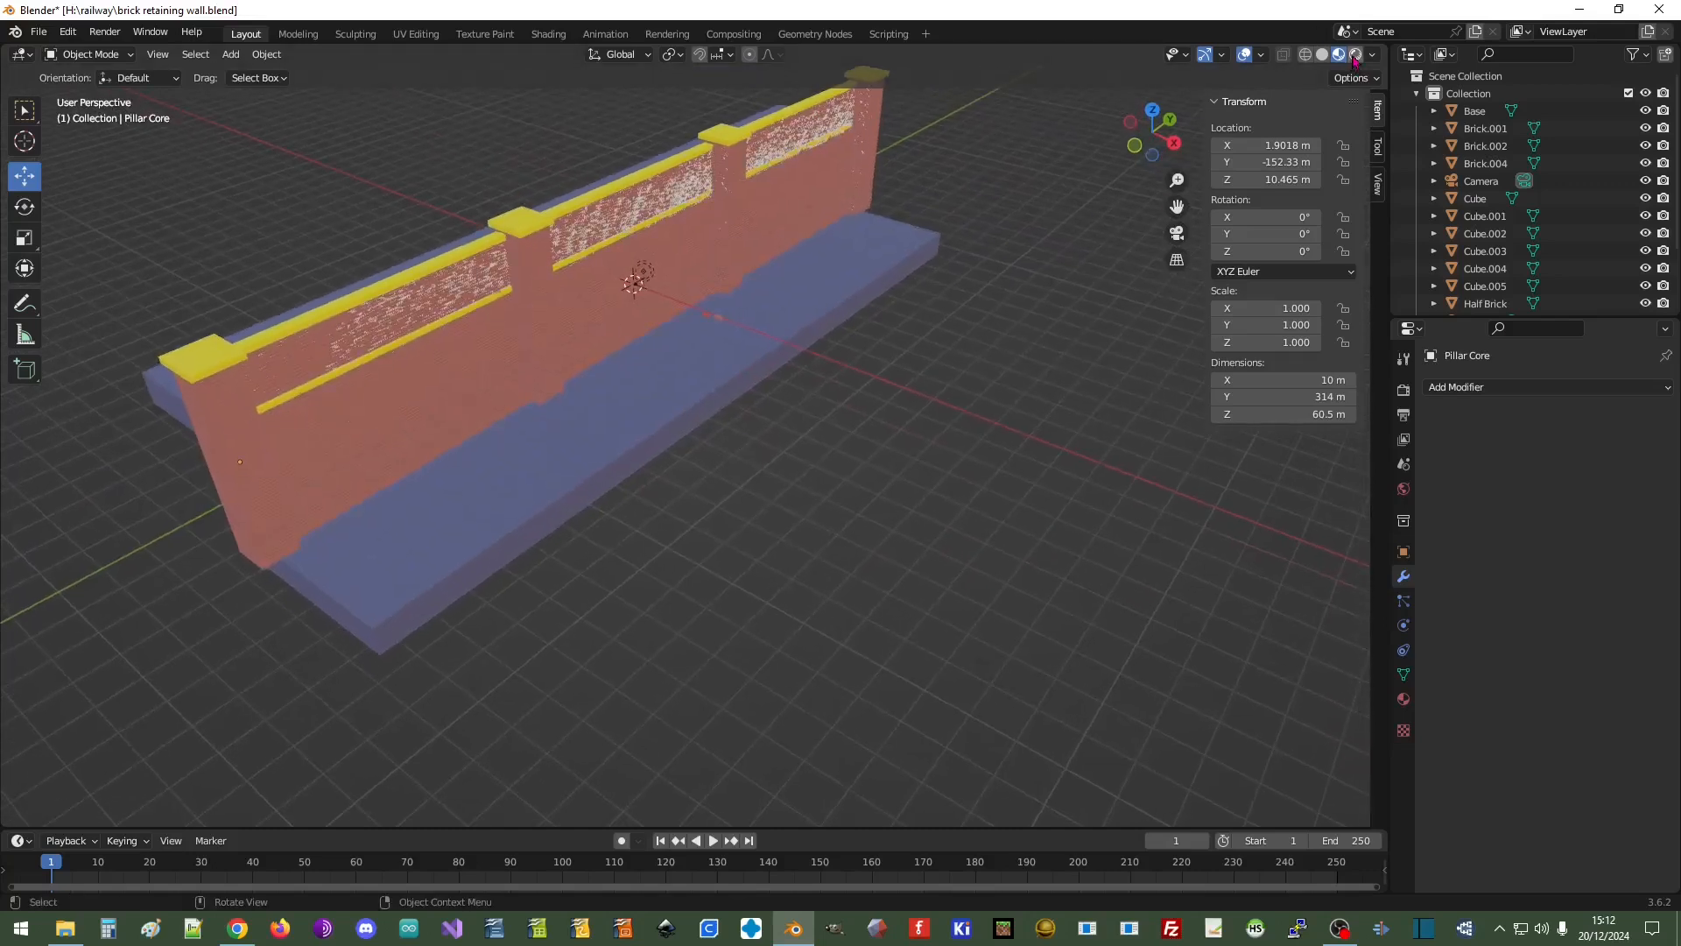
{"action": "left_click", "coordinate": [1355, 55]}
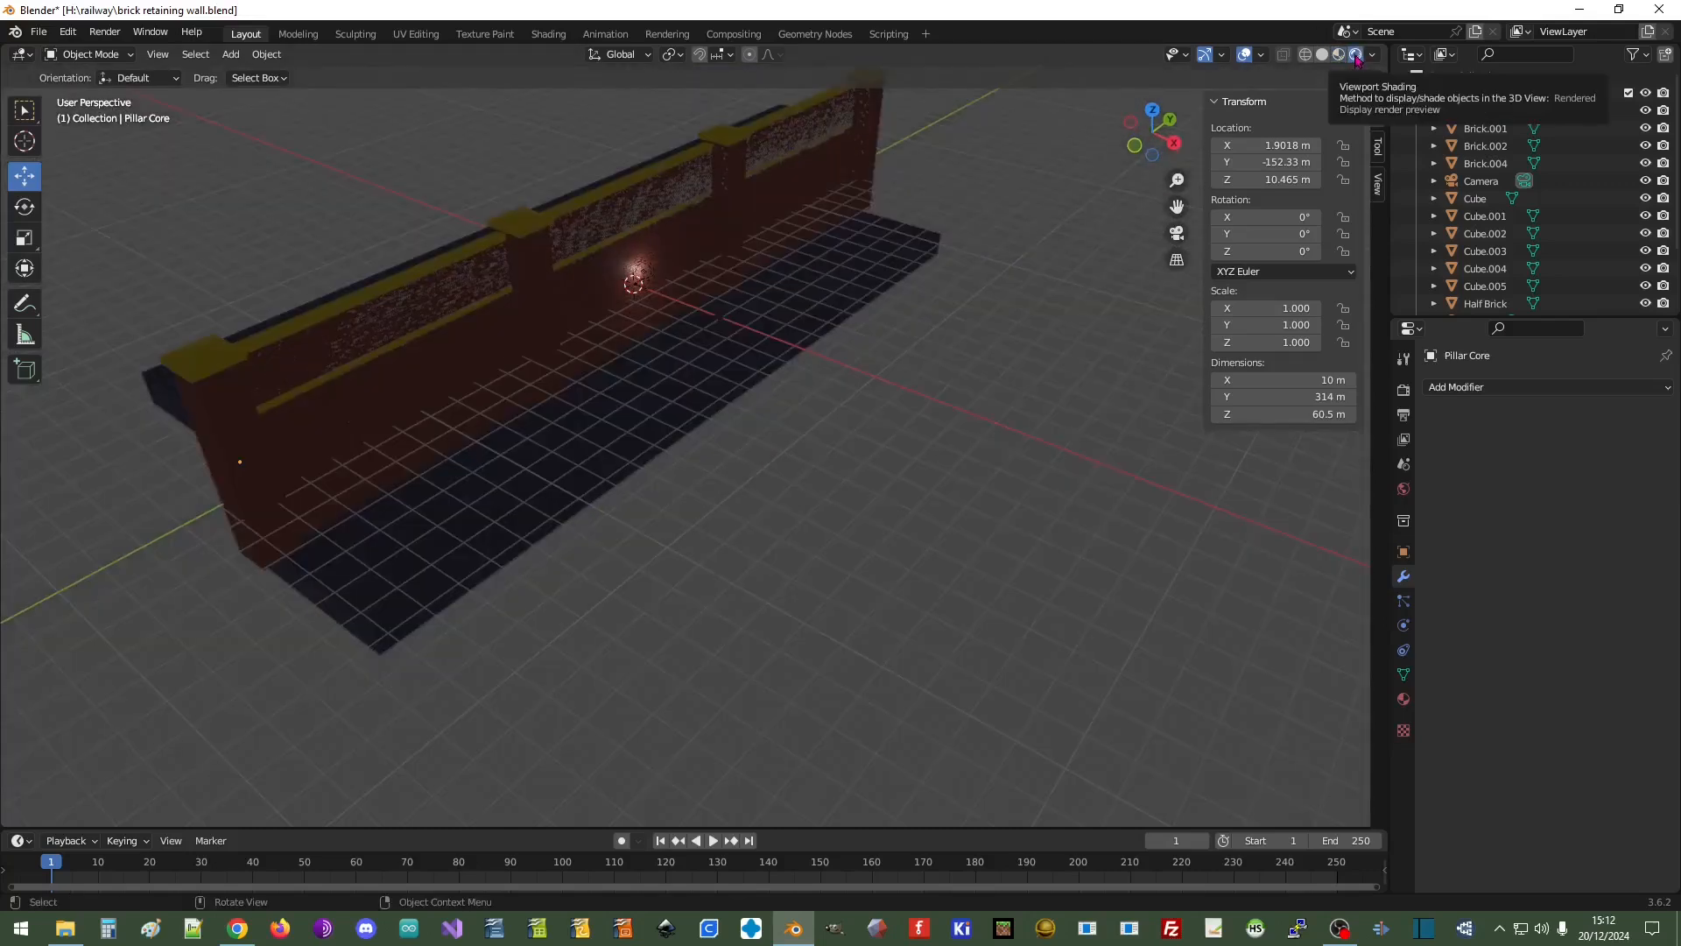
{"action": "left_click", "coordinate": [1322, 54]}
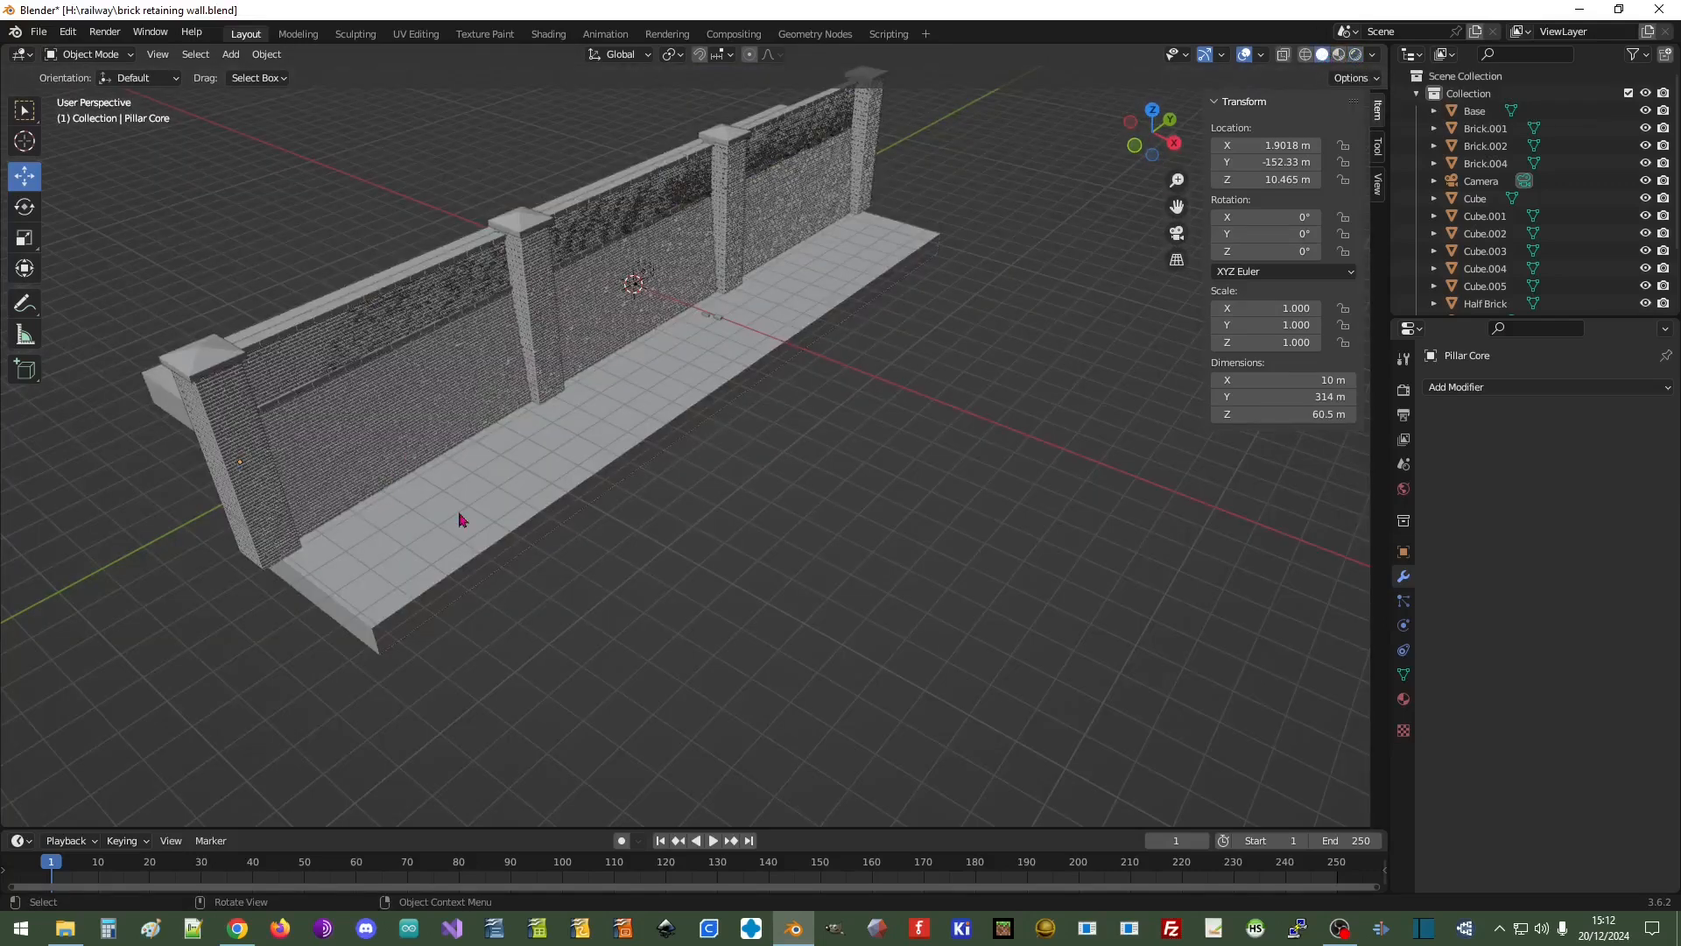
Save the brick retaining wall file under its existing name
{"action": "middle_click_drag", "start_coordinate": [770, 349], "coordinate": [909, 498]}
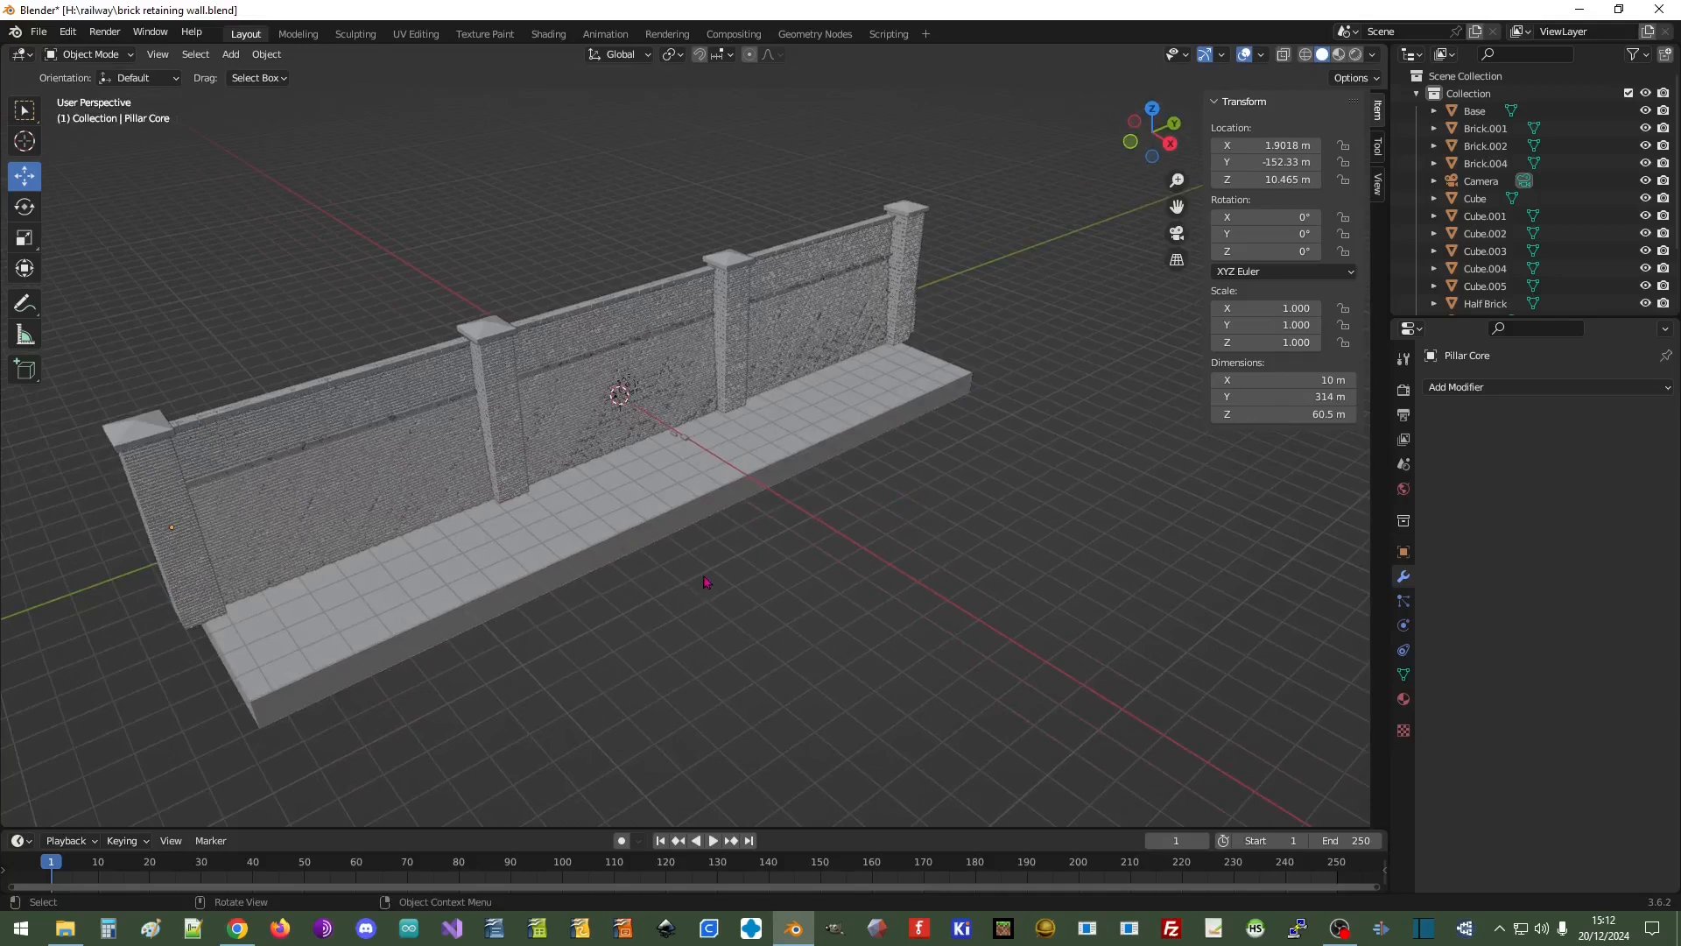
{"action": "left_click", "coordinate": [39, 31]}
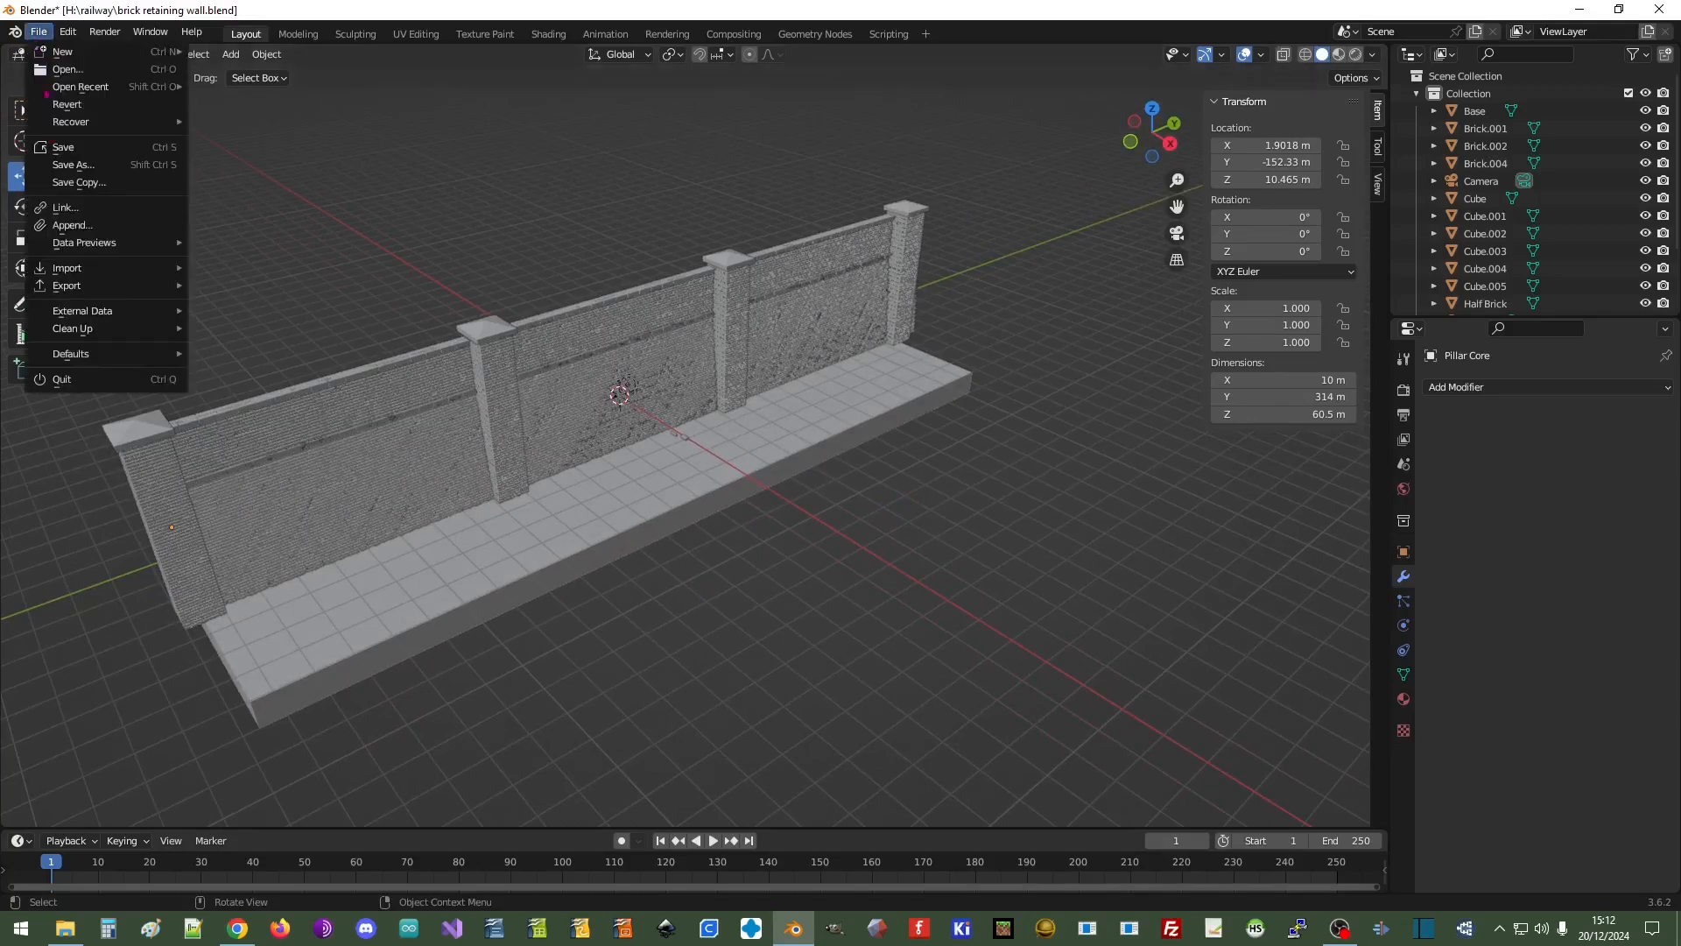
{"action": "left_click", "coordinate": [57, 148]}
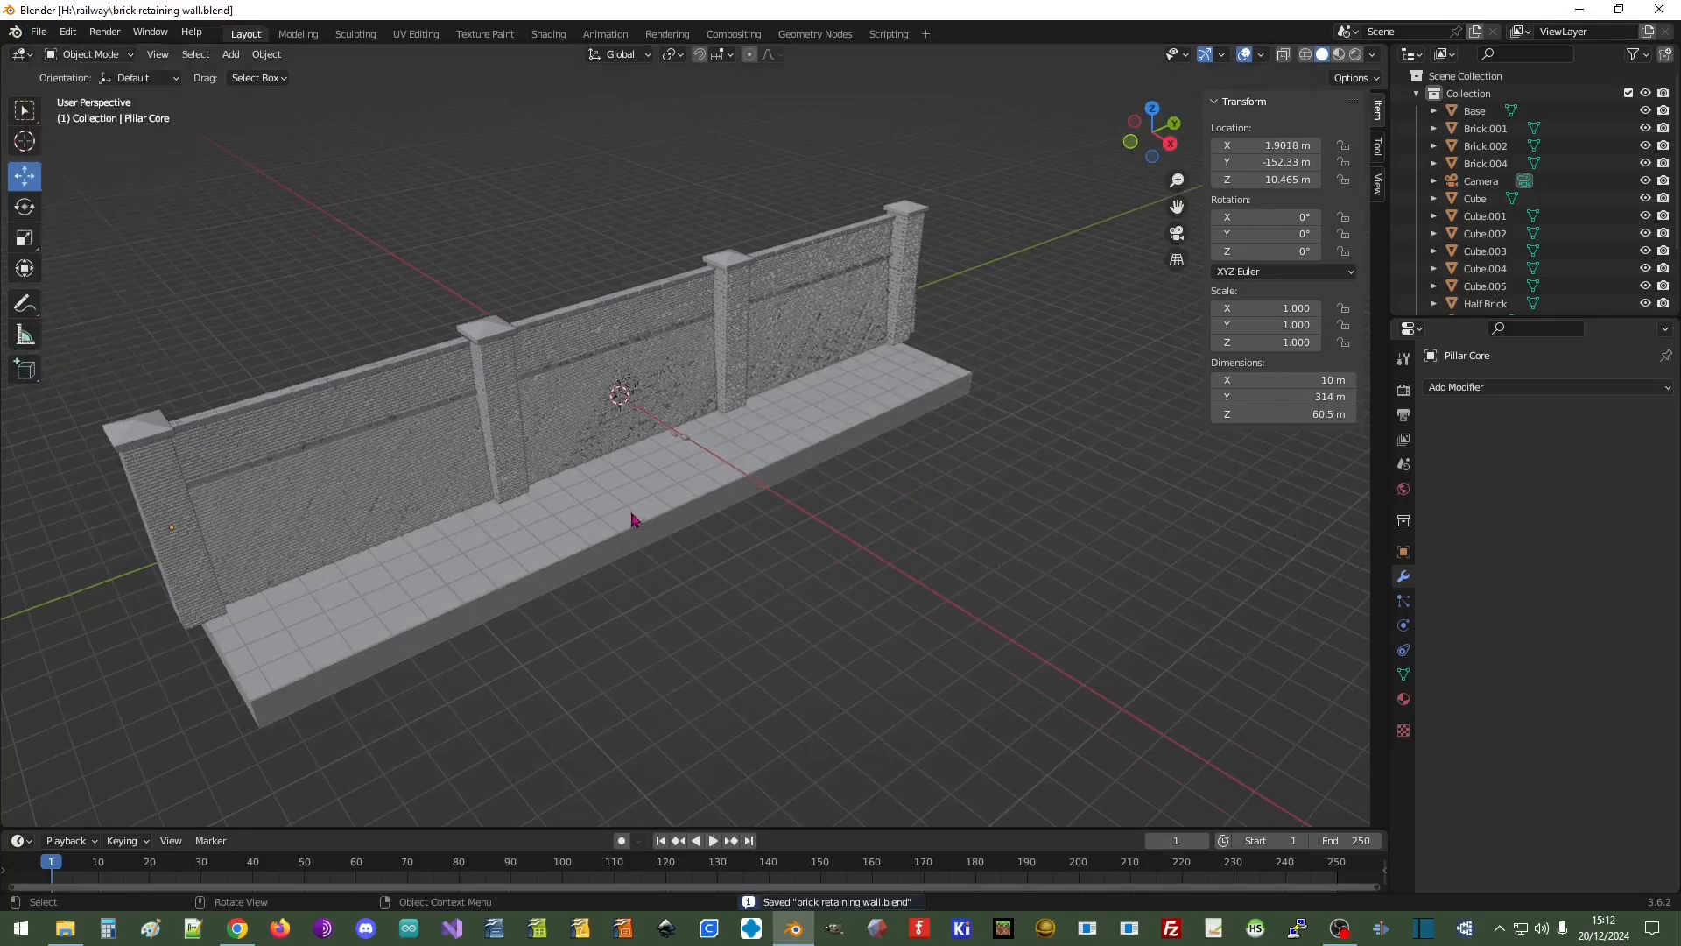